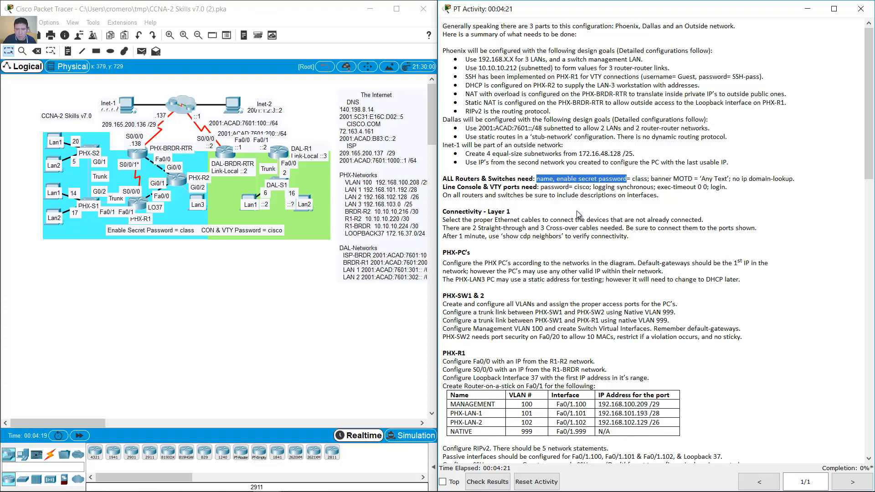
- Highlight the enable secret class, banner MOTD and no ip domain-lookup requirements in the activity instructions
{"action": "left_click_drag", "start_coordinate": [632, 177], "coordinate": [797, 180]}
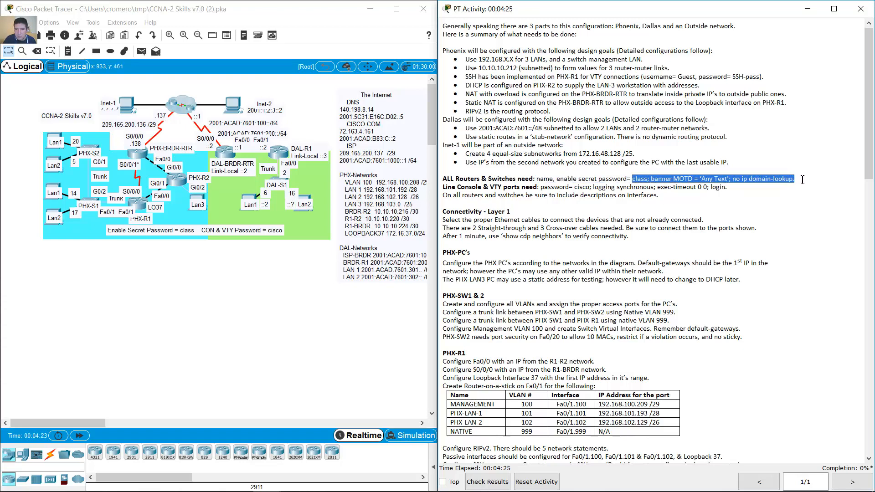
- Launch Notepad from the Start search and move it aside to uncover the instructions
{"action": "key", "text": "super"}
{"action": "type", "text": "note"}
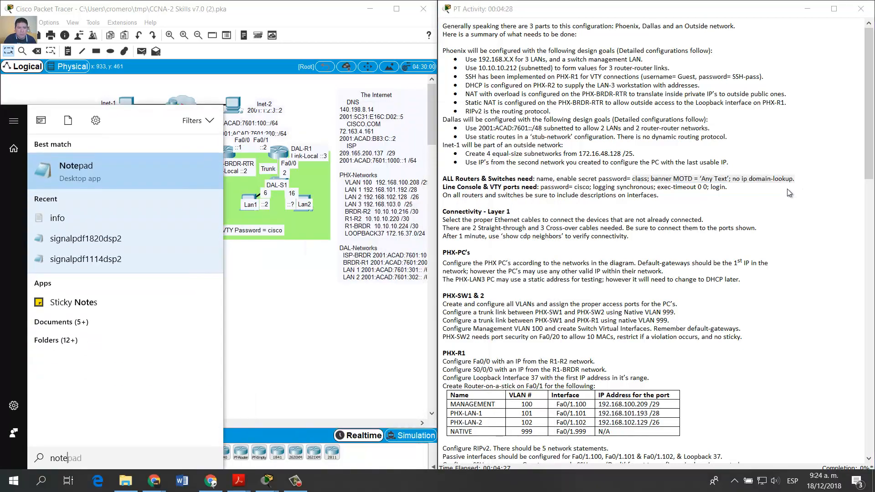
{"action": "key", "text": "Return"}
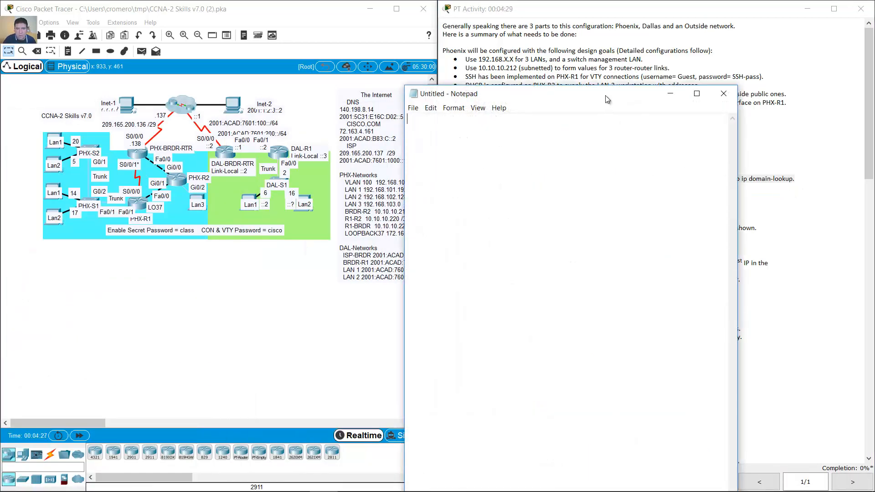
{"action": "left_click_drag", "start_coordinate": [608, 99], "coordinate": [292, 76]}
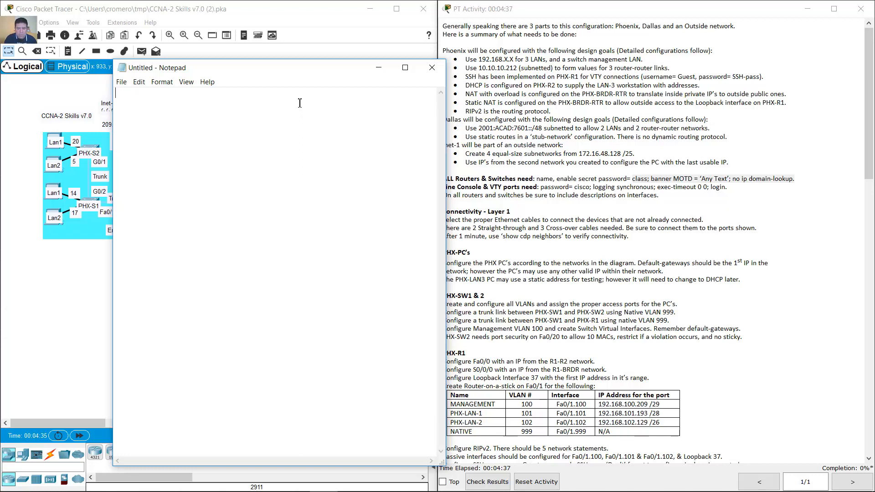
- Type the enable secret class, 'Unauthorized Access is Prohibited!' banner, no ip domain-lookup and hostname lines, then select them all
{"action": "type", "text": "hostname"}
{"action": "key", "text": "Home"}
{"action": "key", "text": "Return"}
{"action": "type", "text": "ble sec"}
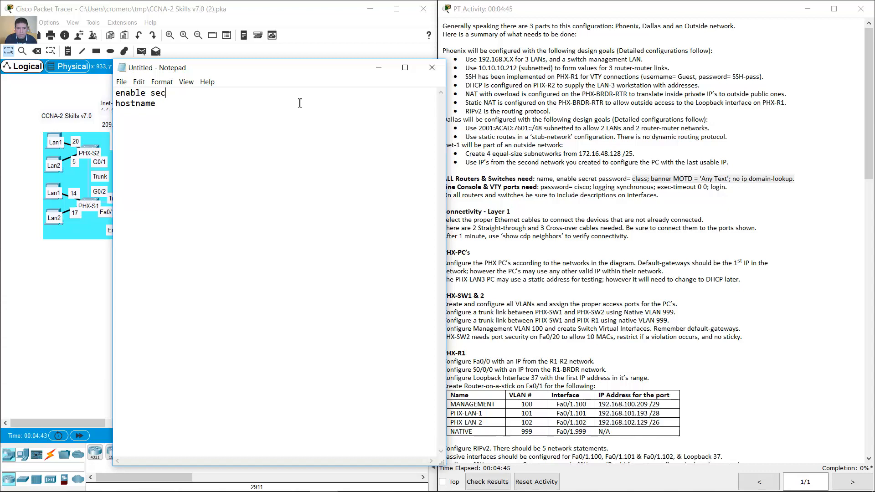
{"action": "type", "text": "ret class"}
{"action": "key", "text": "Return"}
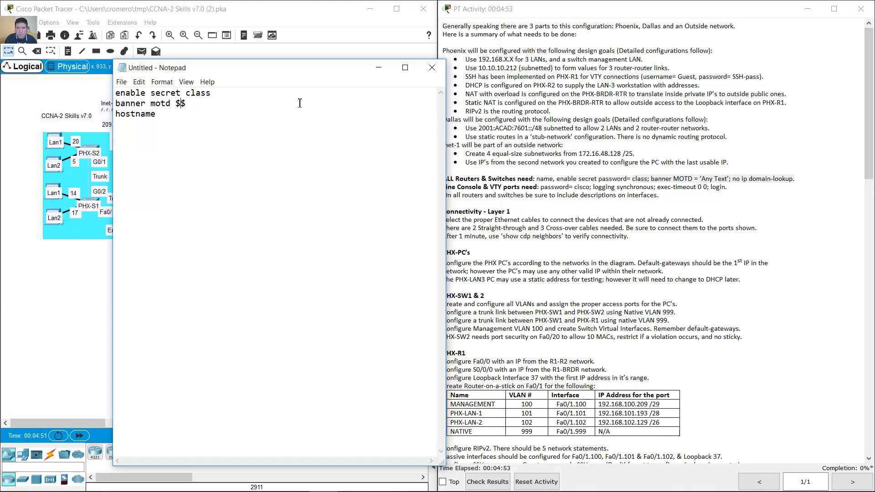
{"action": "type", "text": "Unauthorized Access is Prohibited!"}
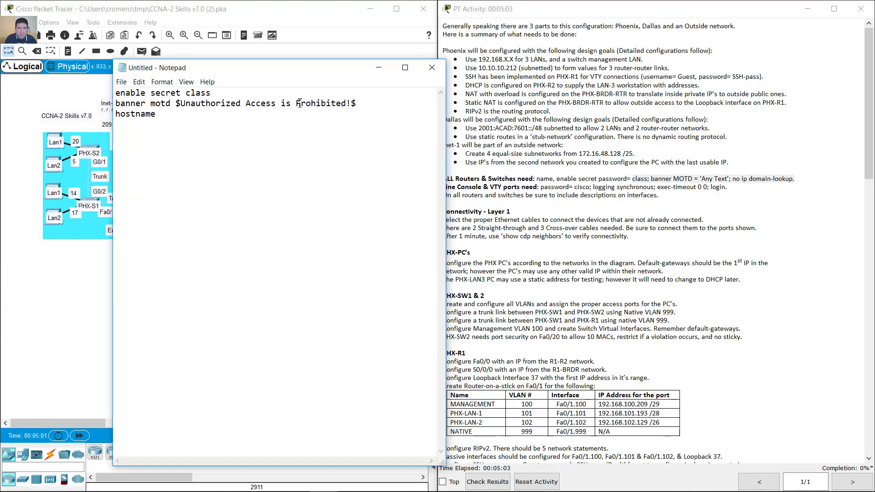
{"action": "key", "text": "Return"}
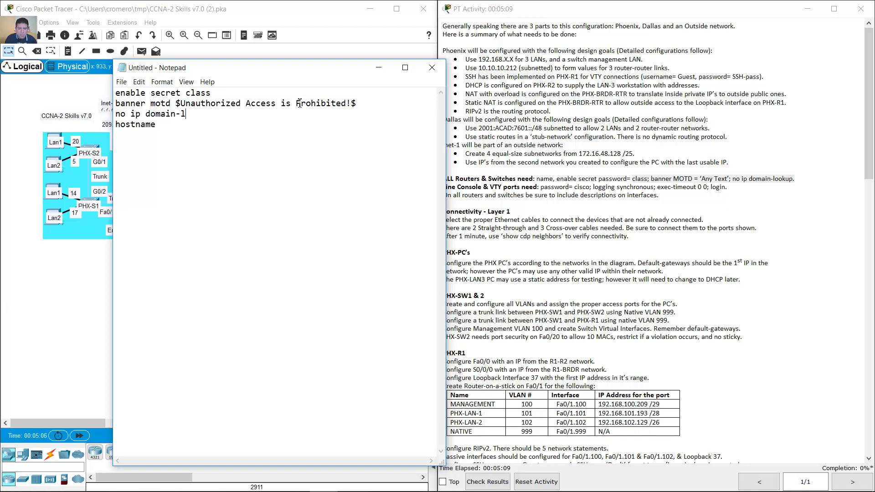
{"action": "type", "text": "no ip domain-lookup"}
{"action": "key", "text": "shift+Up"}
{"action": "key", "text": "shift+Up"}
{"action": "key", "text": "shift+Up"}
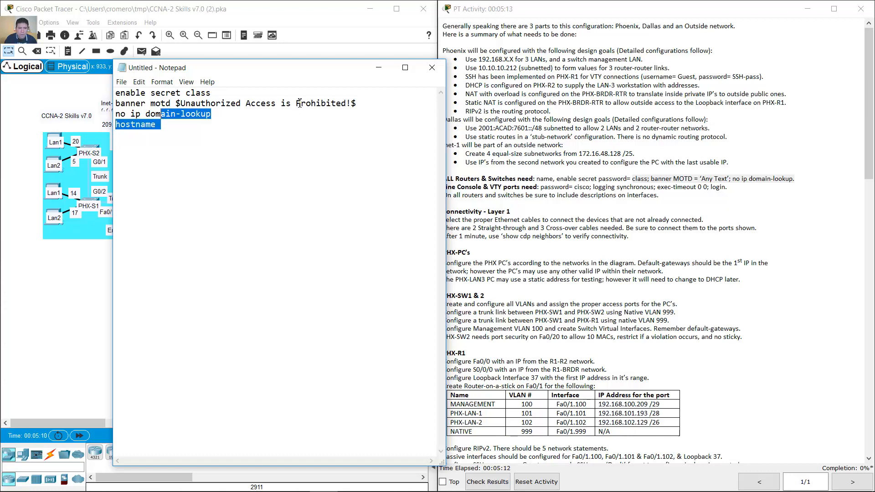
{"action": "key", "text": "shift+Left"}
{"action": "key", "text": "shift+Left"}
{"action": "key", "text": "shift+Left"}
{"action": "key", "text": "shift+Left"}
{"action": "key", "text": "shift+Left"}
{"action": "key", "text": "shift+Left"}
{"action": "key", "text": "shift+Left"}
{"action": "key", "text": "shift+Left"}
{"action": "key", "text": "shift+Left"}
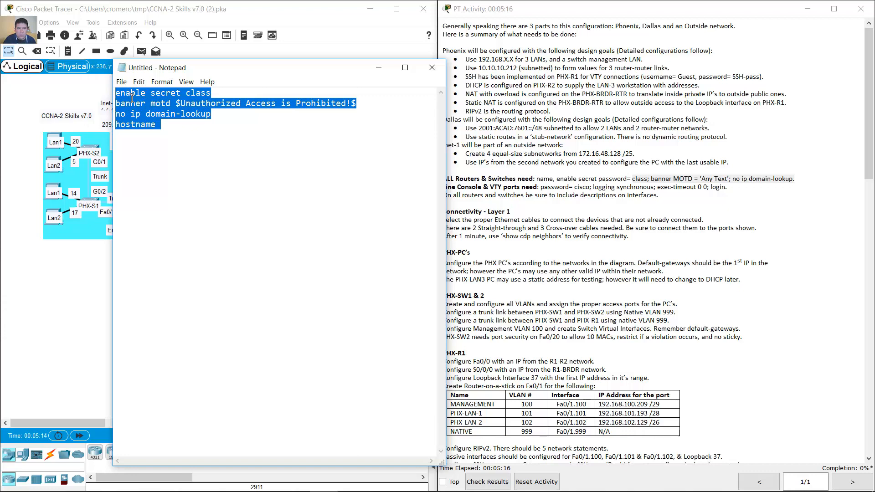
{"action": "right_click", "coordinate": [132, 97]}
- Copy the draft and paste it into PHX-S2's global config, naming the switch PHX-S2
{"action": "left_click", "coordinate": [150, 129]}
{"action": "left_click", "coordinate": [378, 67]}
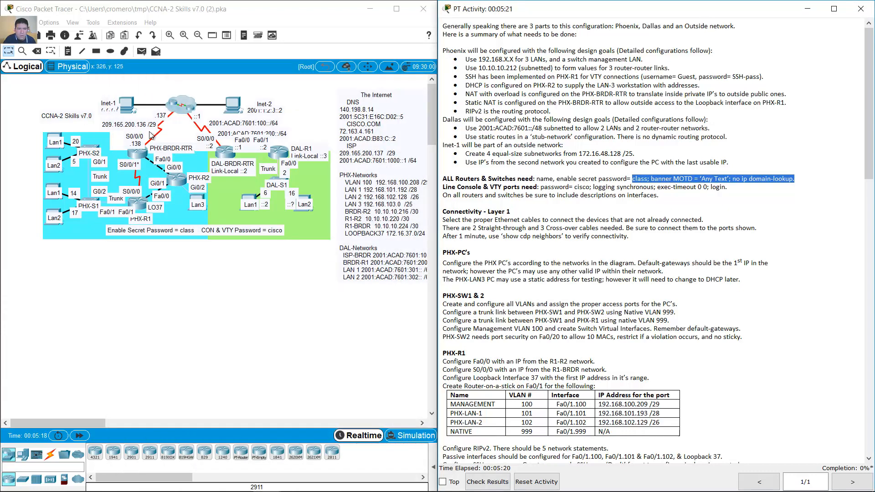
{"action": "left_click", "coordinate": [97, 149]}
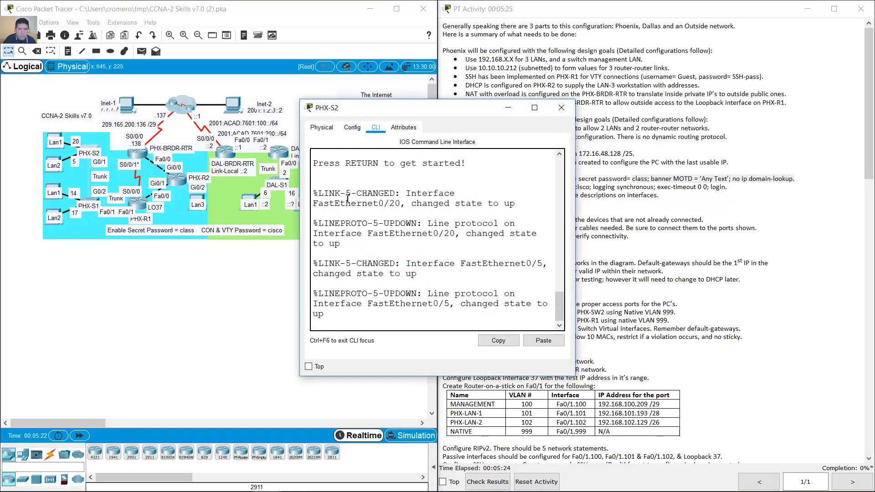
{"action": "key", "text": "Return"}
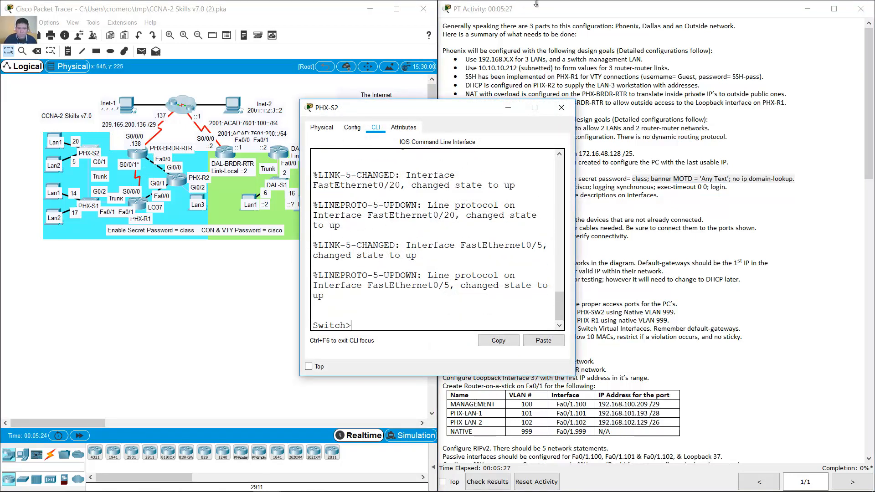
{"action": "left_click_drag", "start_coordinate": [574, 104], "coordinate": [710, 26]}
{"action": "type", "text": "en"}
{"action": "key", "text": "Return"}
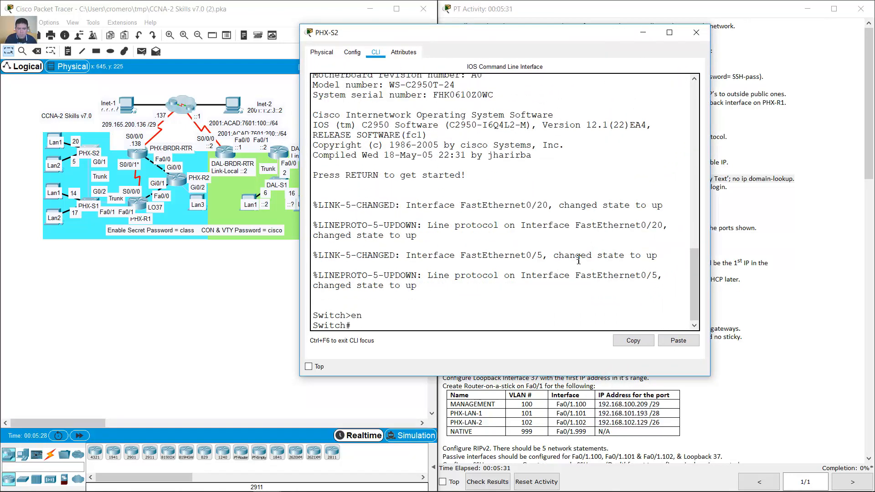
{"action": "type", "text": "conf t"}
{"action": "key", "text": "Return"}
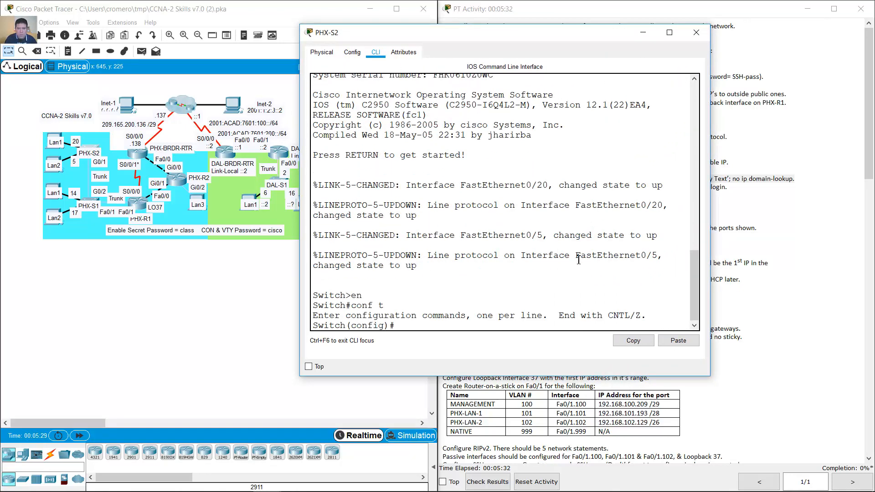
{"action": "left_click", "coordinate": [678, 341]}
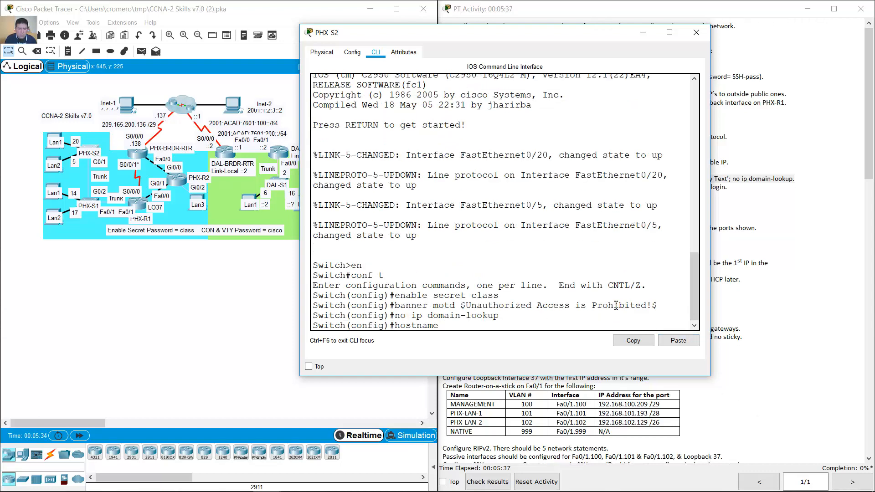
{"action": "type", "text": "PHX-S2"}
{"action": "key", "text": "Return"}
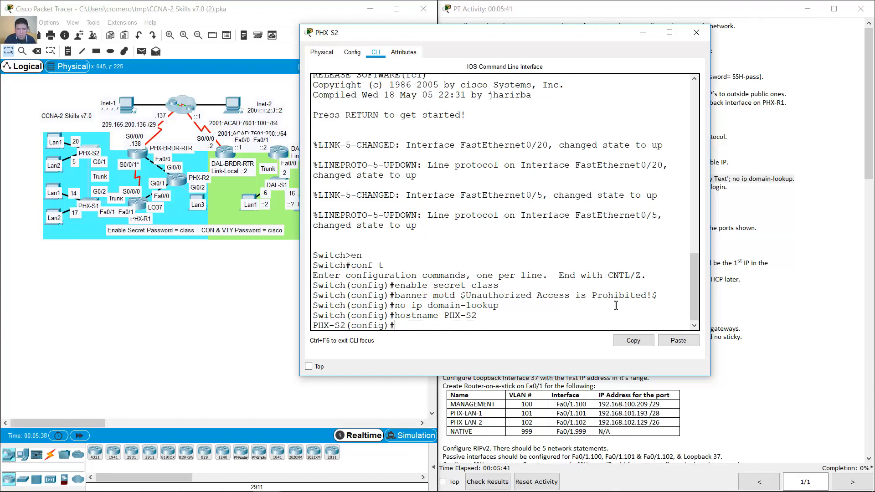
{"action": "left_click", "coordinate": [644, 36]}
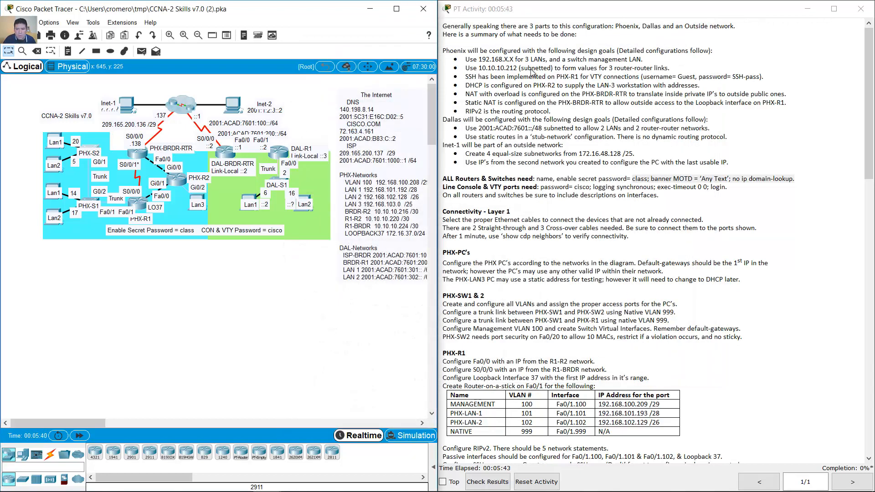
- Paste the same base commands into the second switch's global config and name it PHX-S1
{"action": "left_click", "coordinate": [87, 201]}
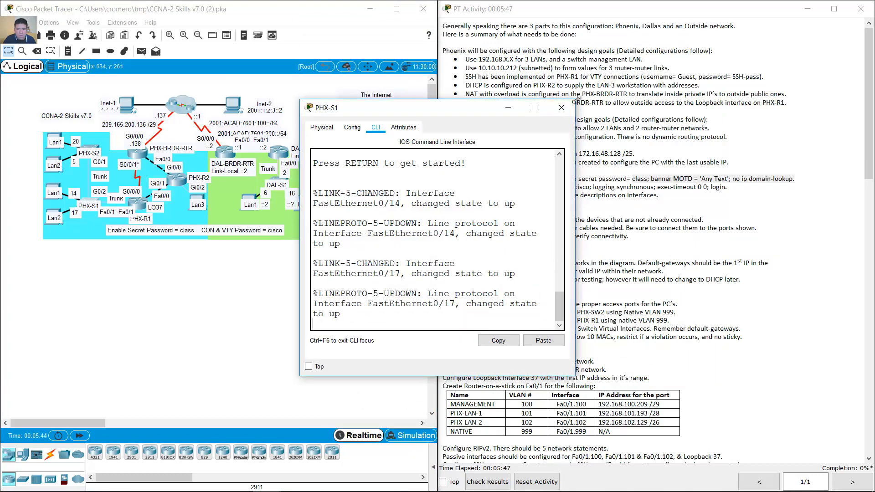
{"action": "left_click_drag", "start_coordinate": [575, 100], "coordinate": [669, 19]}
{"action": "key", "text": "Return"}
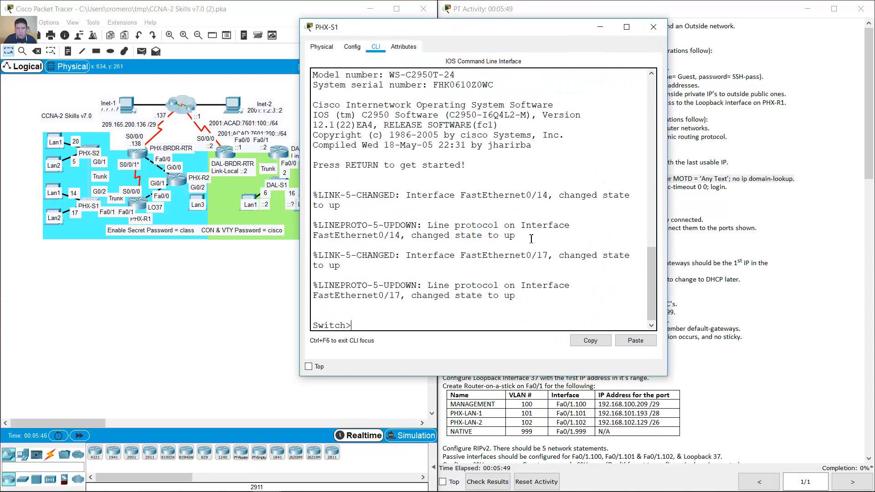
{"action": "type", "text": "en"}
{"action": "key", "text": "Return"}
{"action": "type", "text": "conf term"}
{"action": "key", "text": "Return"}
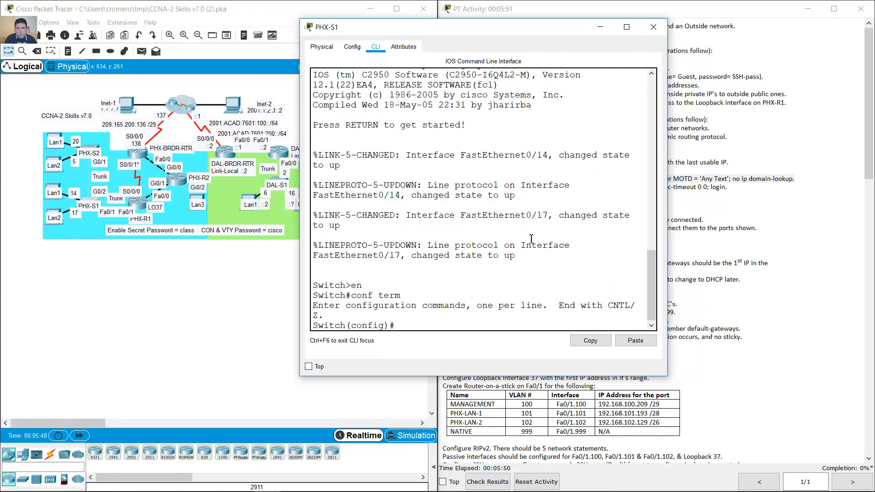
{"action": "left_click", "coordinate": [629, 342]}
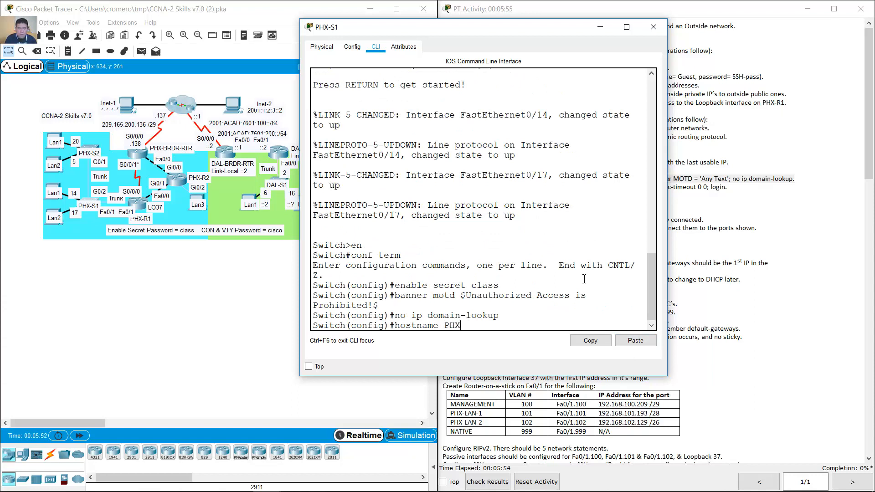
{"action": "type", "text": "-S1"}
{"action": "key", "text": "Return"}
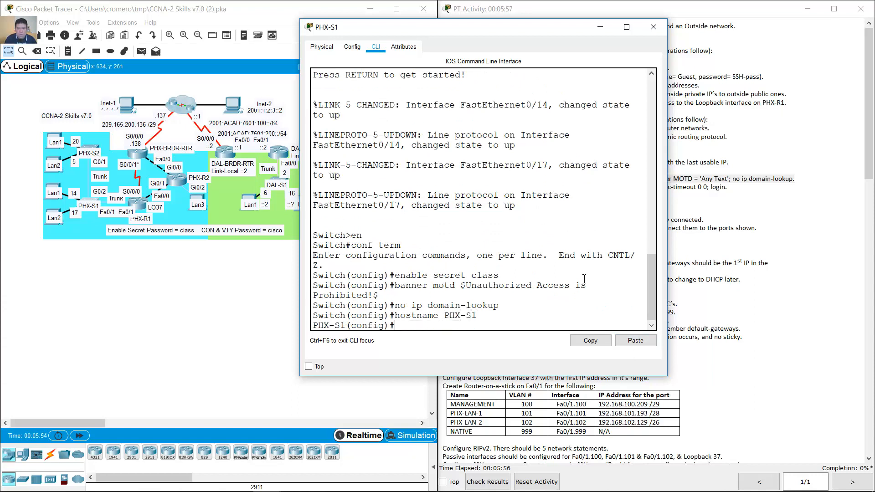
- Paste the base commands into PHX-R1's global config, applying hostname PHX-R1
{"action": "left_click", "coordinate": [600, 28]}
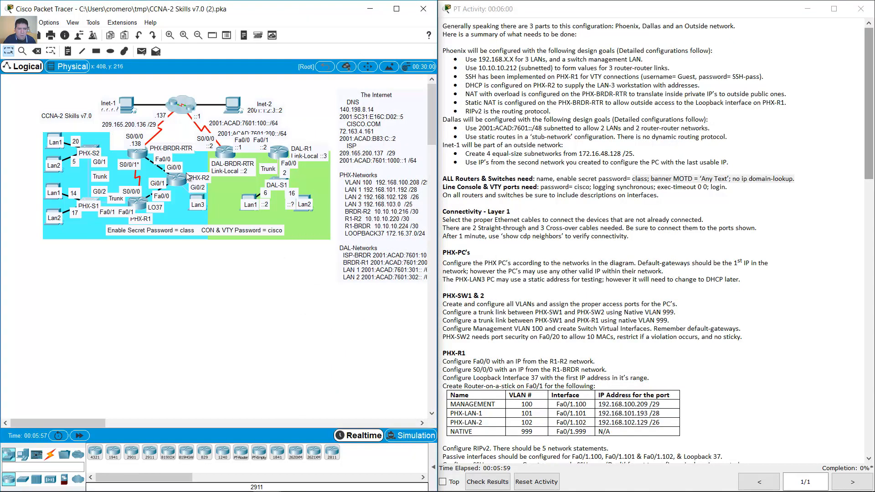
{"action": "left_click", "coordinate": [143, 207]}
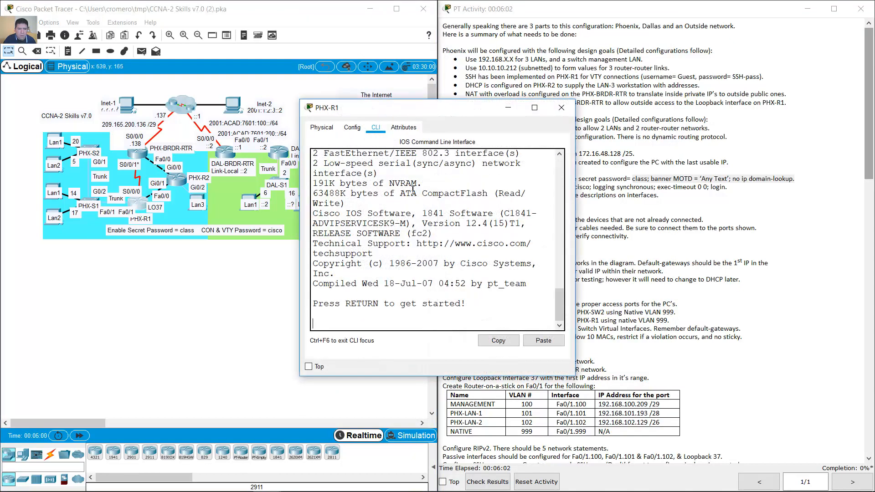
{"action": "left_click_drag", "start_coordinate": [575, 101], "coordinate": [655, 10]}
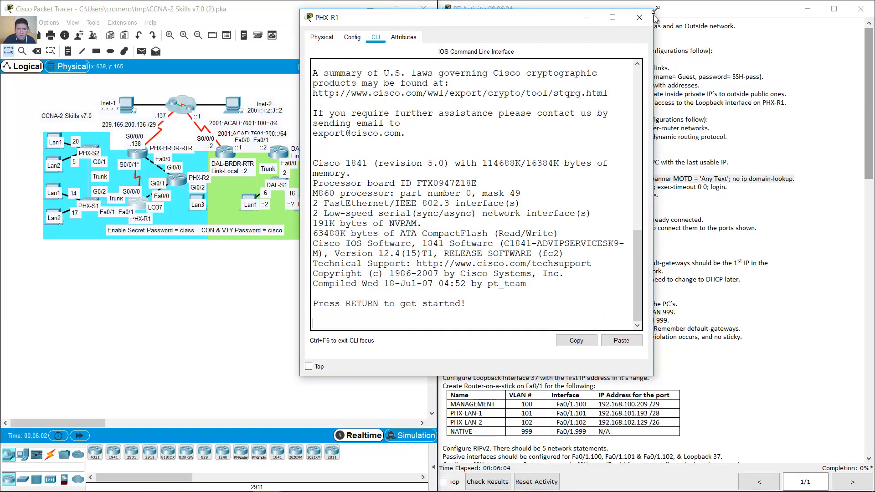
{"action": "key", "text": "Return"}
{"action": "type", "text": "en"}
{"action": "key", "text": "Return"}
{"action": "type", "text": "conf "}
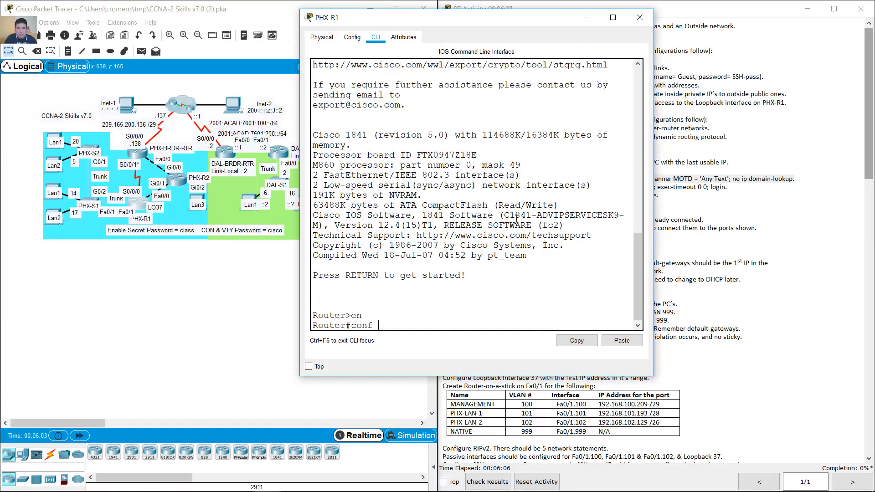
{"action": "type", "text": "term"}
{"action": "key", "text": "Return"}
{"action": "left_click", "coordinate": [635, 344]}
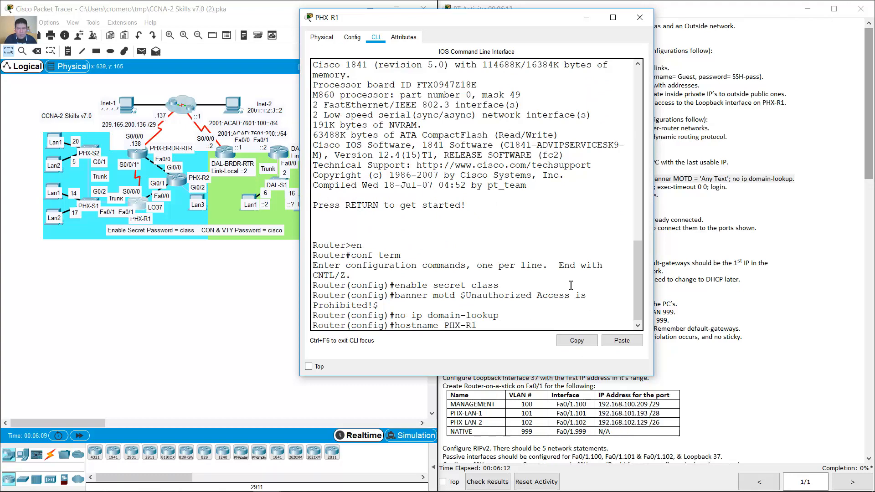
{"action": "key", "text": "Return"}
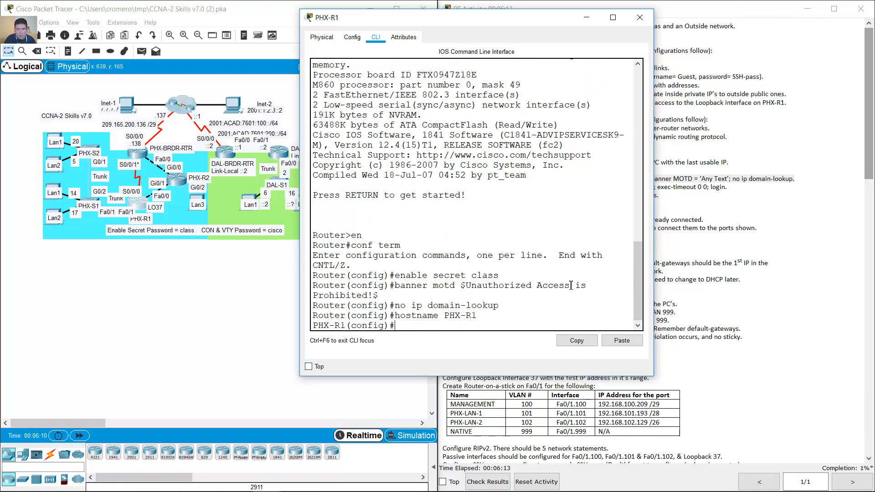
- Paste the same base commands into PHX-R2 in global config mode, setting hostname PHX-R2
{"action": "left_click", "coordinate": [587, 18]}
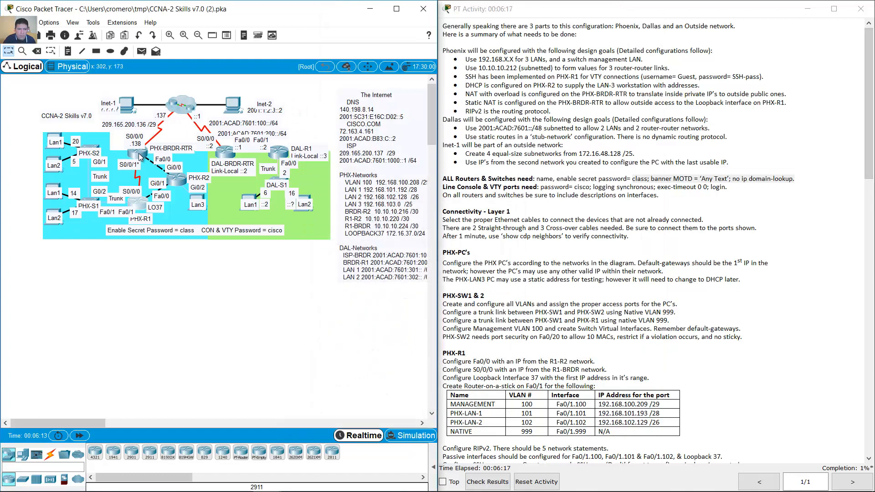
{"action": "left_click", "coordinate": [177, 180]}
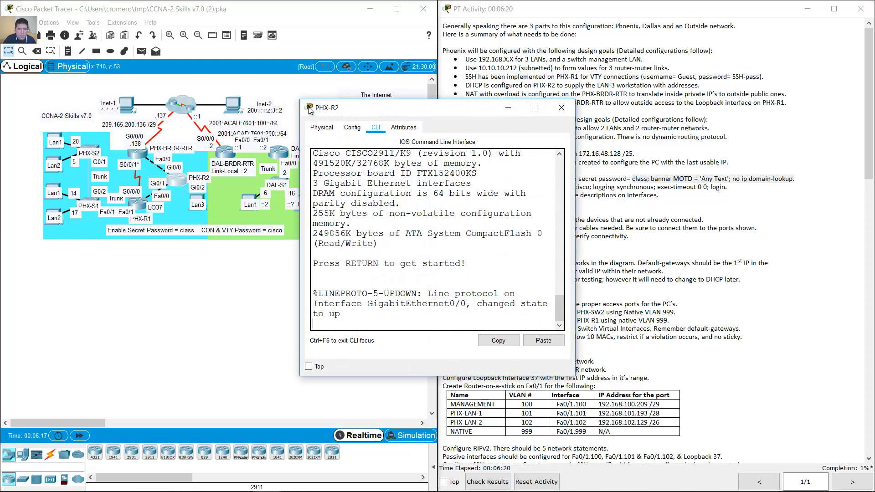
{"action": "left_click_drag", "start_coordinate": [575, 100], "coordinate": [682, 18]}
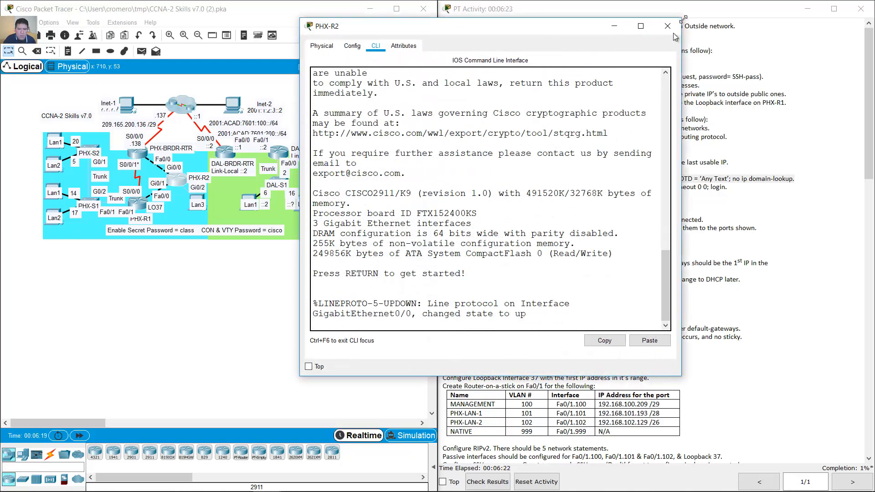
{"action": "key", "text": "Return"}
{"action": "type", "text": "en"}
{"action": "key", "text": "Return"}
{"action": "type", "text": "conf "}
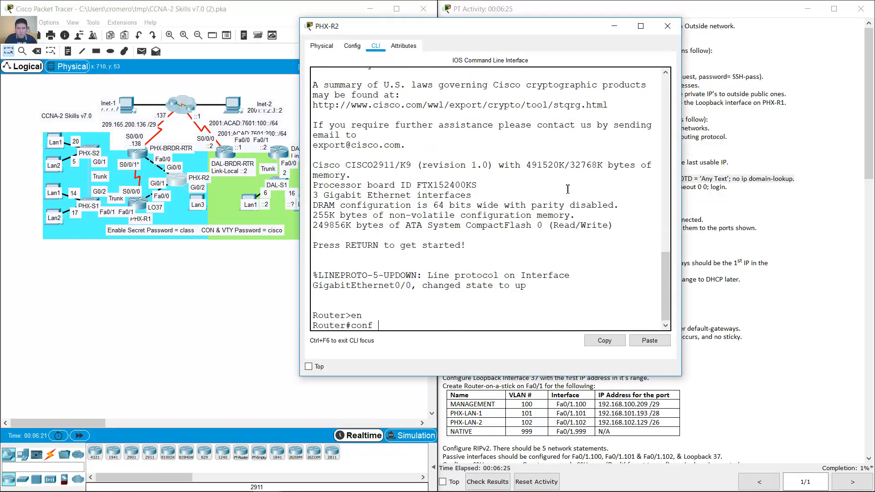
{"action": "type", "text": "term"}
{"action": "key", "text": "Return"}
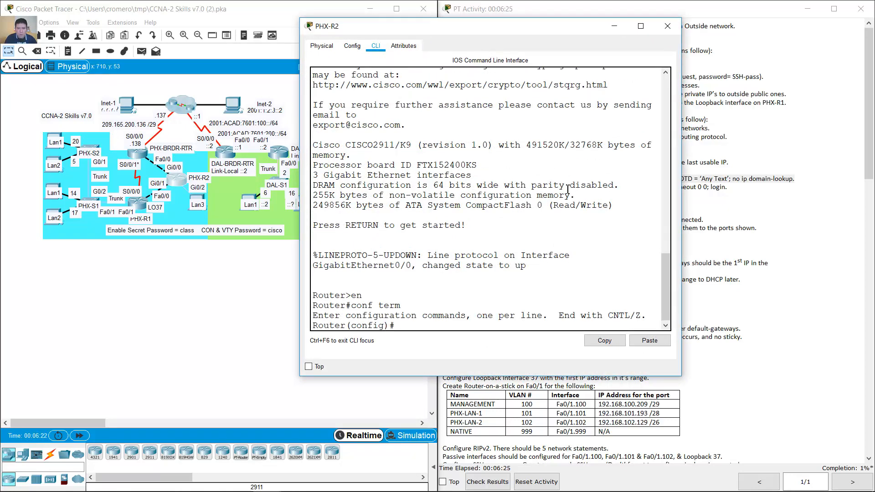
{"action": "left_click", "coordinate": [647, 349]}
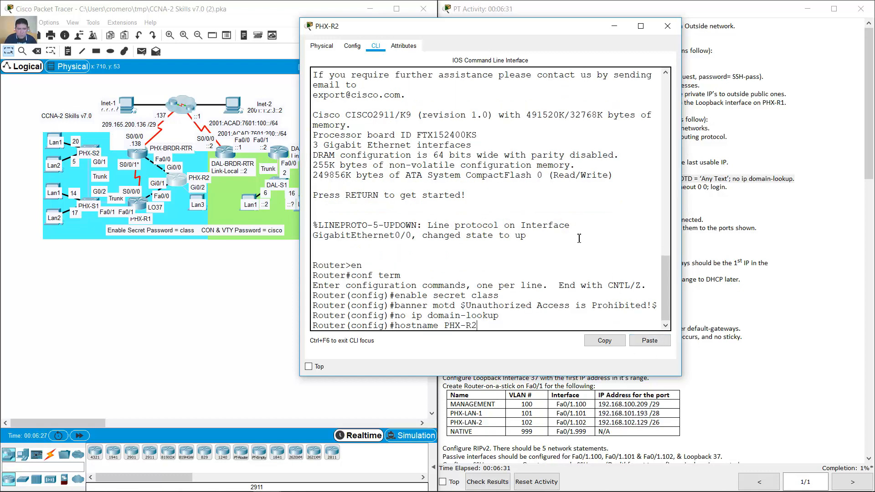
{"action": "key", "text": "Return"}
{"action": "left_click", "coordinate": [613, 26]}
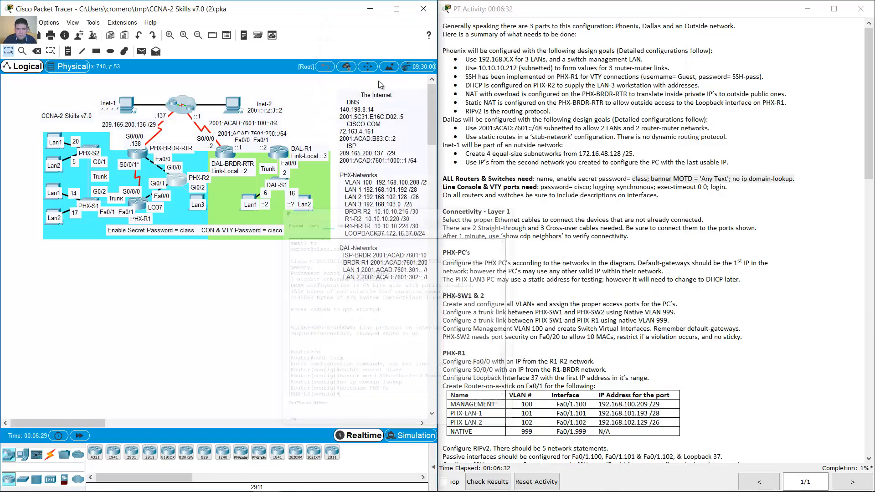
- Paste the base configuration into the PHX-BRDR-RTR and DAL-BRDR-RTR consoles
{"action": "left_click", "coordinate": [137, 154]}
{"action": "left_click_drag", "start_coordinate": [426, 108], "coordinate": [428, 15]}
{"action": "left_click_drag", "start_coordinate": [576, 286], "coordinate": [736, 469]}
{"action": "left_click", "coordinate": [704, 434]}
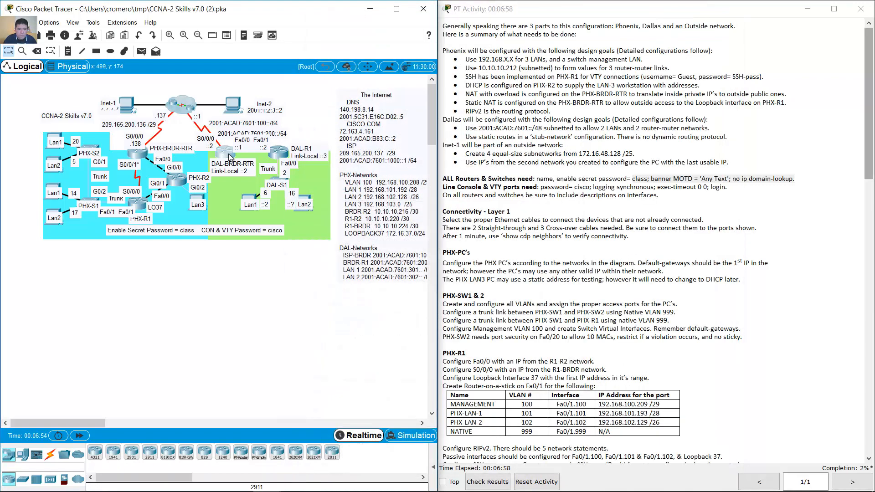
{"action": "left_click", "coordinate": [226, 152]}
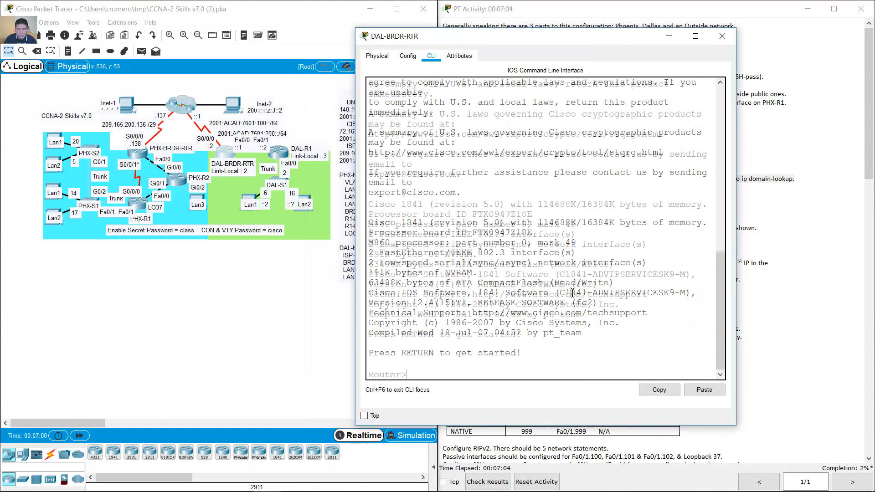
{"action": "type", "text": "en conf term"}
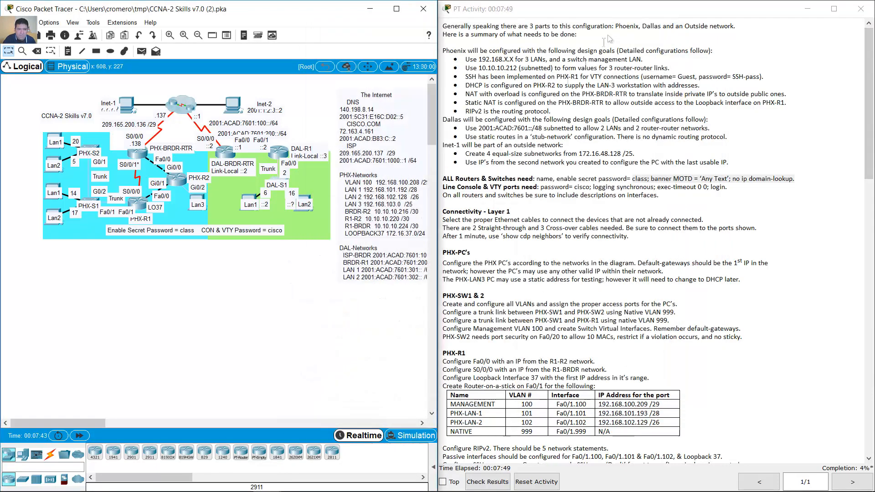
- Zoom the topology and highlight the Line Console & VTY password requirements
{"action": "left_click", "coordinate": [170, 35]}
{"action": "left_click_drag", "start_coordinate": [431, 111], "coordinate": [431, 108]}
{"action": "left_click", "coordinate": [170, 36]}
{"action": "left_click", "coordinate": [198, 35]}
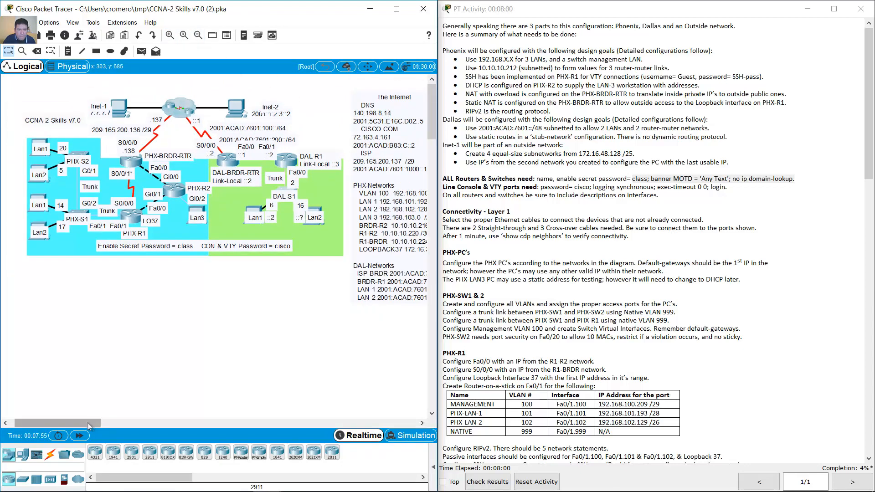
{"action": "left_click_drag", "start_coordinate": [86, 423], "coordinate": [88, 420]}
{"action": "left_click", "coordinate": [569, 246]}
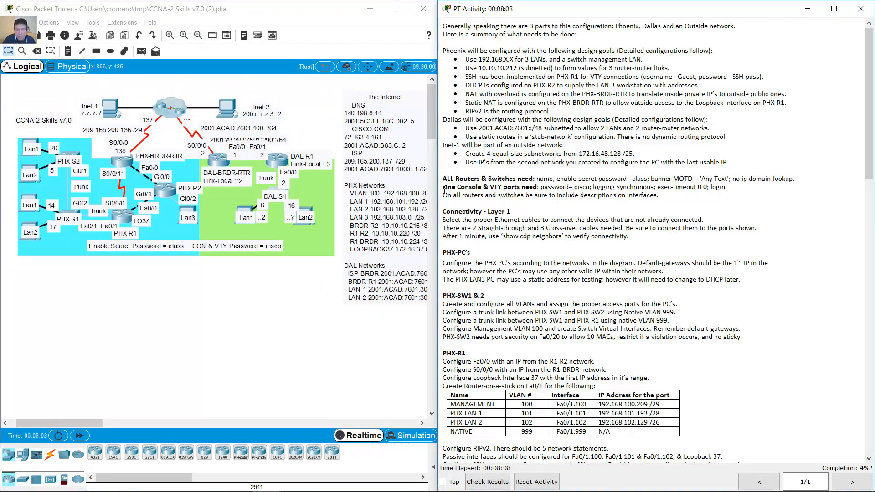
{"action": "left_click_drag", "start_coordinate": [444, 189], "coordinate": [728, 190]}
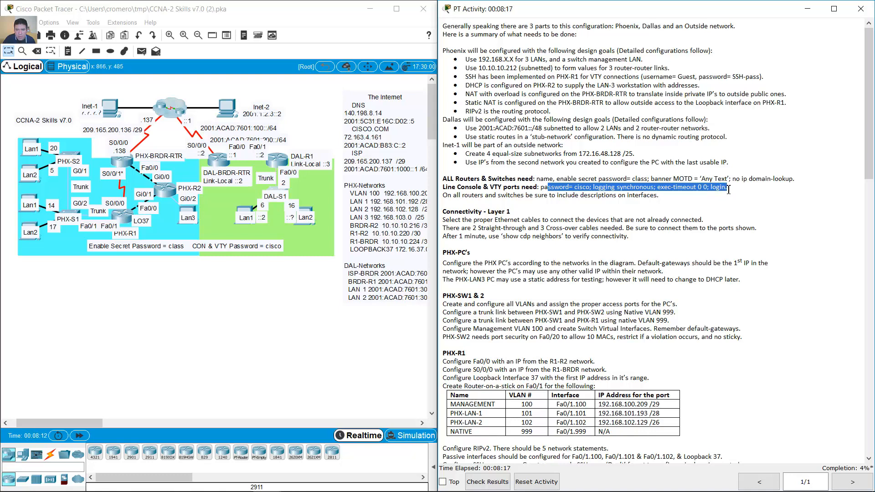
{"action": "key", "text": "alt+Tab"}
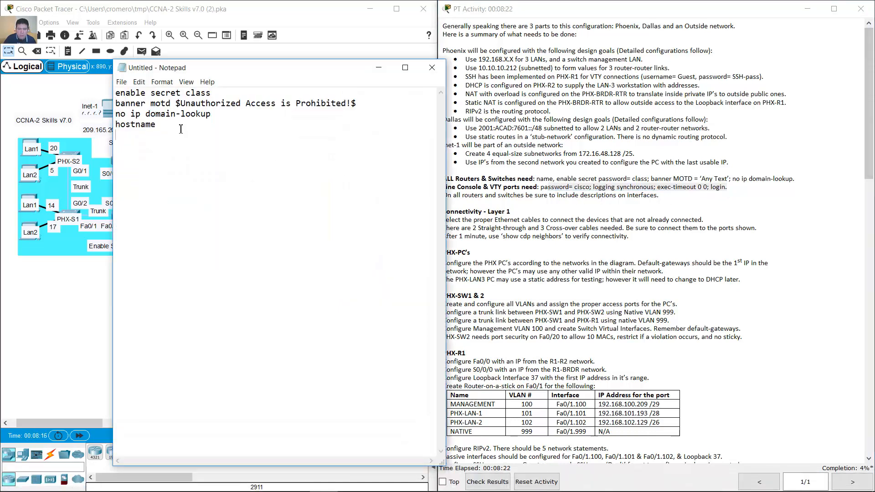
{"action": "key", "text": "Return"}
{"action": "type", "text": "line console 0"}
{"action": "key", "text": "Return"}
{"action": "type", "text": "password cisco"}
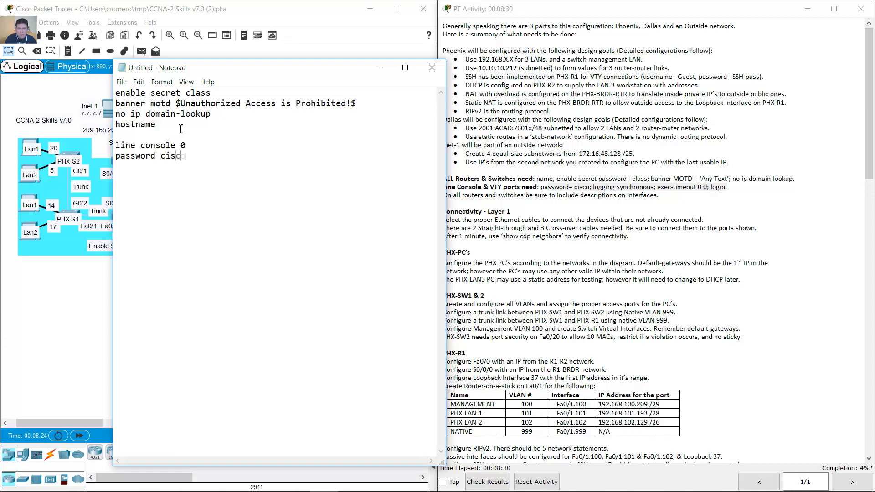
{"action": "key", "text": "Return"}
{"action": "type", "text": "logging synchronous"}
{"action": "key", "text": "Return"}
{"action": "type", "text": "login"}
{"action": "key", "text": "Return"}
{"action": "type", "text": "exec.timeuot"}
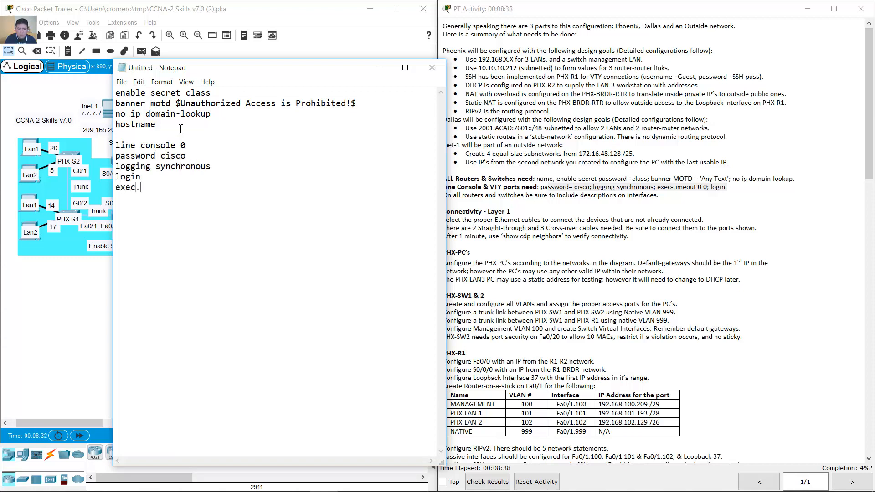
{"action": "key", "text": "BackSpace"}
{"action": "key", "text": "BackSpace"}
{"action": "key", "text": "BackSpace"}
{"action": "key", "text": "BackSpace"}
{"action": "key", "text": "BackSpace"}
{"action": "key", "text": "BackSpace"}
{"action": "key", "text": "BackSpace"}
{"action": "key", "text": "BackSpace"}
{"action": "type", "text": "-timeout 0 0 line vty 0 15"}
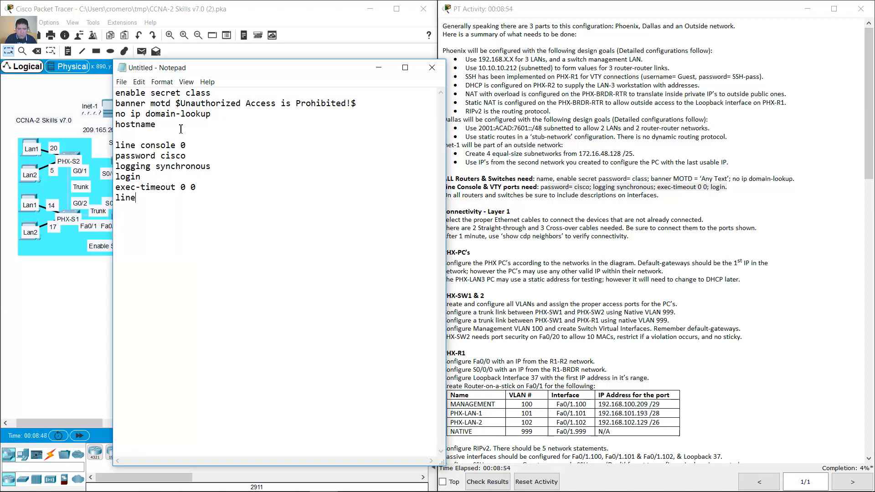
- Duplicate the console settings under line vty 0 15 and select both line blocks
{"action": "key", "text": "Up"}
{"action": "key", "text": "Up"}
{"action": "key", "text": "Up"}
{"action": "key", "text": "Up"}
{"action": "key", "text": "Home"}
{"action": "key", "text": "shift+Down"}
{"action": "key", "text": "shift+Down"}
{"action": "key", "text": "shift+Down"}
{"action": "key", "text": "shift+End"}
{"action": "key", "text": "ctrl+c"}
{"action": "key", "text": "Down"}
{"action": "key", "text": "End"}
{"action": "key", "text": "Return"}
{"action": "key", "text": "ctrl+v"}
{"action": "key", "text": "shift+Home"}
{"action": "key", "text": "shift+Up"}
{"action": "key", "text": "shift+Up"}
{"action": "key", "text": "shift+Up"}
{"action": "key", "text": "shift+Up"}
{"action": "key", "text": "shift+Up"}
{"action": "key", "text": "shift+Up"}
{"action": "key", "text": "shift+Up"}
{"action": "key", "text": "shift+Up"}
{"action": "key", "text": "shift+Up"}
{"action": "right_click", "coordinate": [154, 149]}
{"action": "left_click", "coordinate": [174, 180]}
{"action": "left_click", "coordinate": [379, 68]}
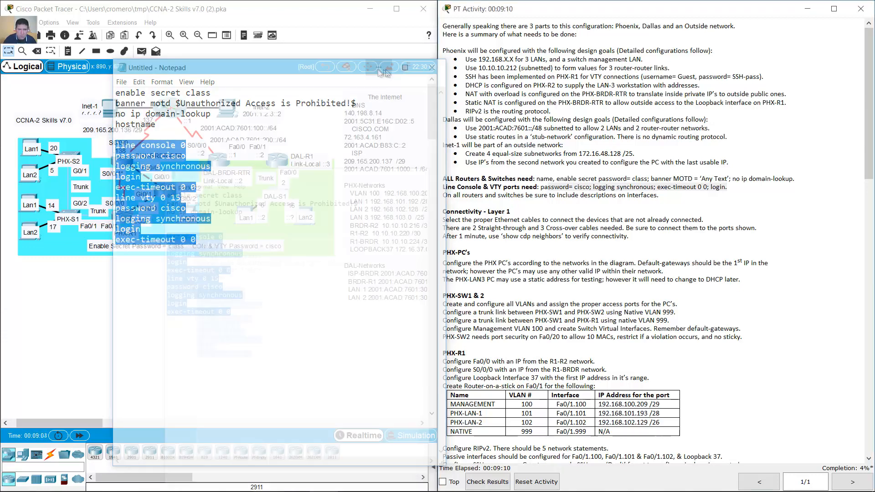
- Apply the console and VTY line settings to PHX-S2, PHX-S1 and PHX-R1
{"action": "left_click", "coordinate": [72, 155]}
{"action": "left_click", "coordinate": [674, 341]}
{"action": "key", "text": "Return"}
{"action": "left_click", "coordinate": [646, 35]}
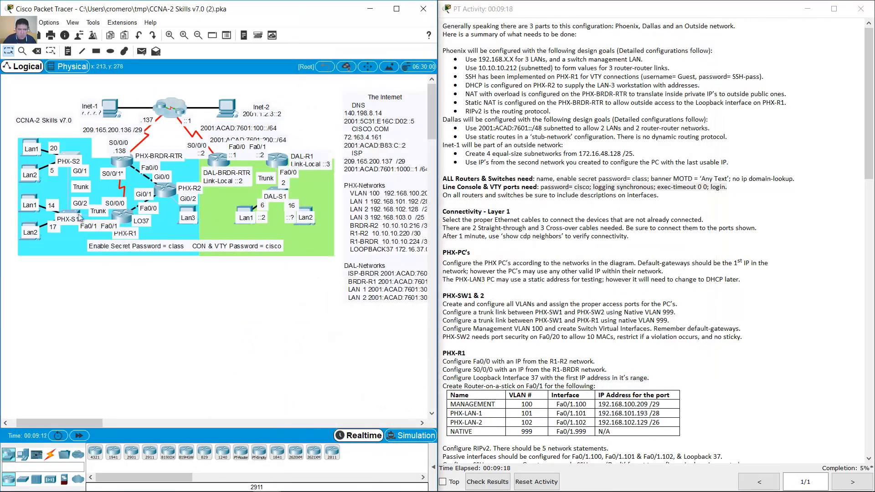
{"action": "left_click", "coordinate": [68, 214]}
{"action": "left_click", "coordinate": [625, 341]}
{"action": "key", "text": "Return"}
{"action": "left_click", "coordinate": [600, 29]}
{"action": "left_click", "coordinate": [122, 216]}
{"action": "left_click", "coordinate": [619, 341]}
{"action": "key", "text": "Return"}
{"action": "left_click", "coordinate": [586, 17]}
- Apply the same line settings to PHX-BRDR-RTR, PHX-R2, DAL-BRDR-RTR, DAL-R1 and DAL-S1
{"action": "left_click", "coordinate": [121, 160]}
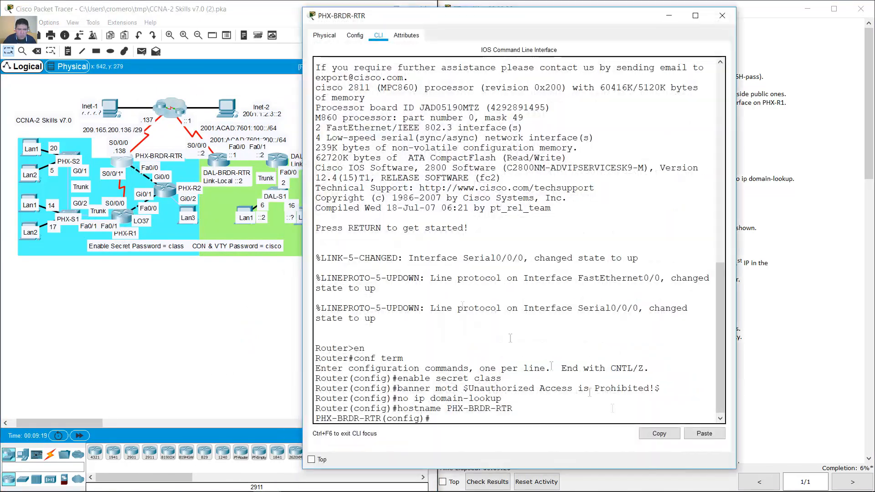
{"action": "left_click", "coordinate": [703, 433]}
{"action": "key", "text": "Return"}
{"action": "left_click", "coordinate": [665, 14]}
{"action": "left_click", "coordinate": [165, 190]}
{"action": "left_click", "coordinate": [650, 340]}
{"action": "left_click", "coordinate": [616, 16]}
{"action": "left_click", "coordinate": [222, 161]}
{"action": "left_click", "coordinate": [704, 388]}
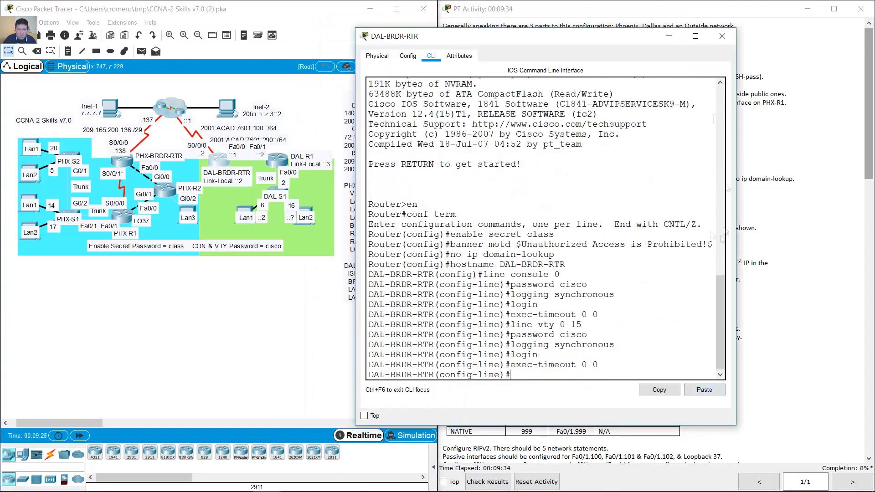
{"action": "left_click", "coordinate": [671, 36]}
{"action": "left_click", "coordinate": [277, 160]}
{"action": "left_click", "coordinate": [681, 385]}
{"action": "left_click", "coordinate": [652, 35]}
{"action": "left_click", "coordinate": [277, 191]}
{"action": "left_click", "coordinate": [643, 369]}
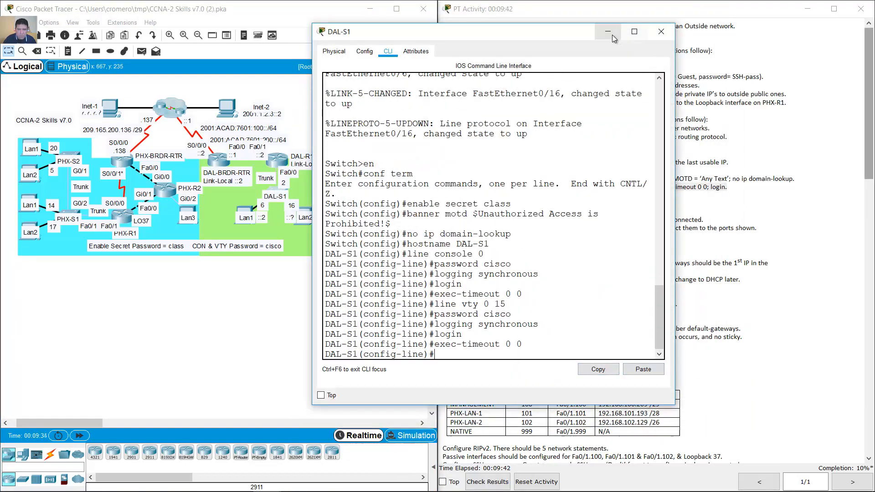
{"action": "left_click", "coordinate": [607, 31]}
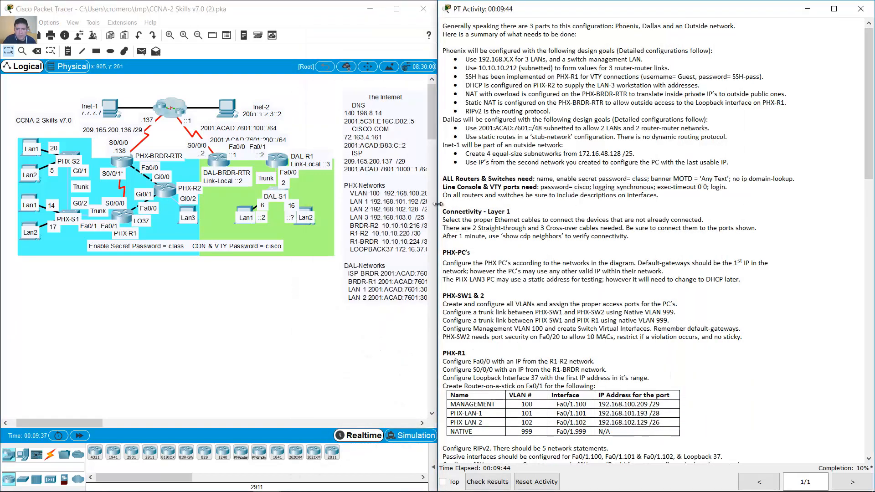
- Scroll to Connectivity - Layer 1 and highlight the cabling and straight-through/cross-over cable count requirements
{"action": "left_click_drag", "start_coordinate": [442, 196], "coordinate": [659, 195]}
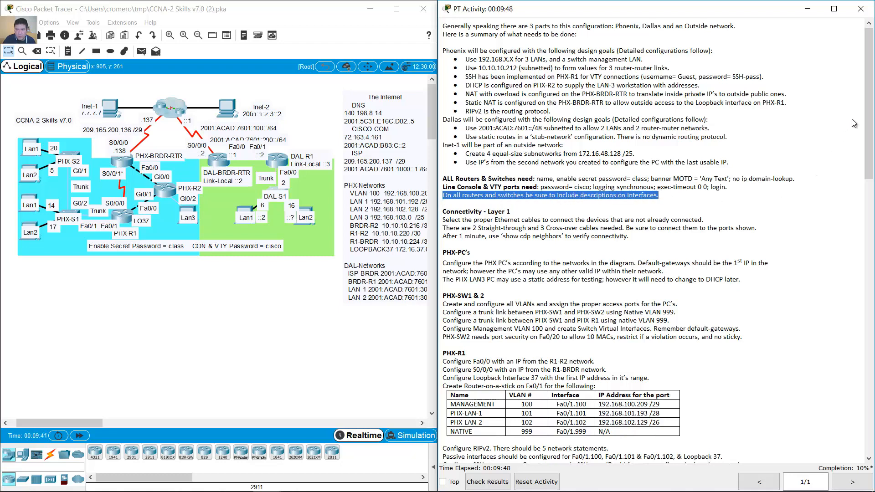
{"action": "left_click_drag", "start_coordinate": [871, 115], "coordinate": [873, 181]}
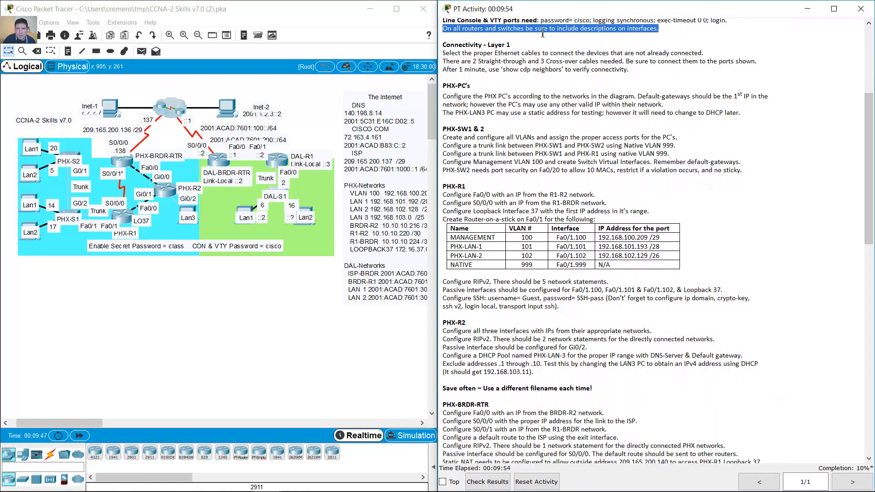
{"action": "left_click_drag", "start_coordinate": [446, 45], "coordinate": [541, 48]}
{"action": "left_click", "coordinate": [525, 57]}
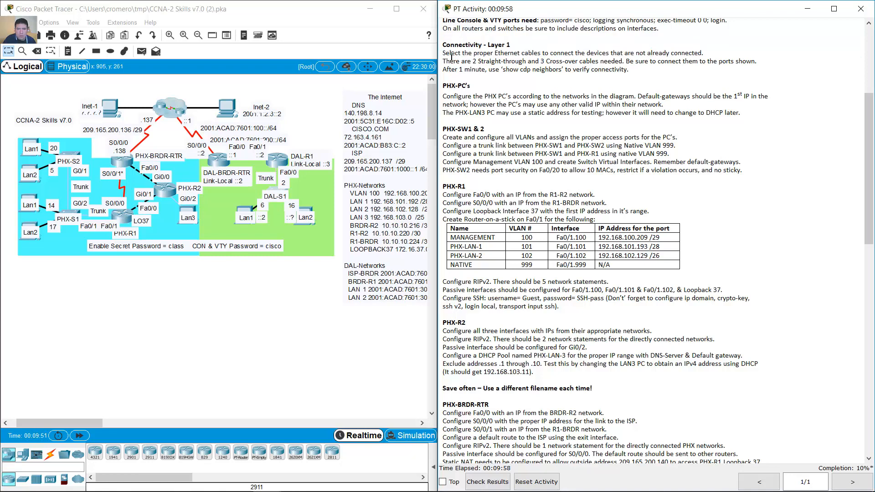
{"action": "left_click_drag", "start_coordinate": [445, 54], "coordinate": [707, 57]}
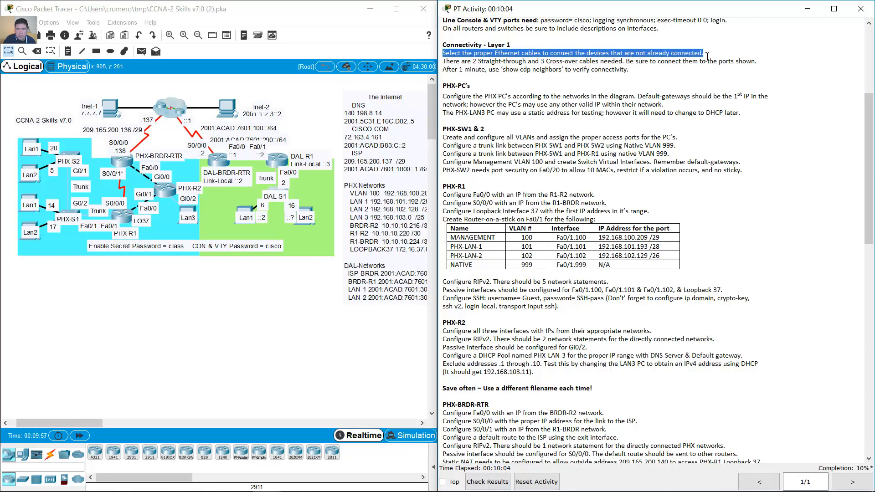
{"action": "left_click_drag", "start_coordinate": [446, 61], "coordinate": [607, 65]}
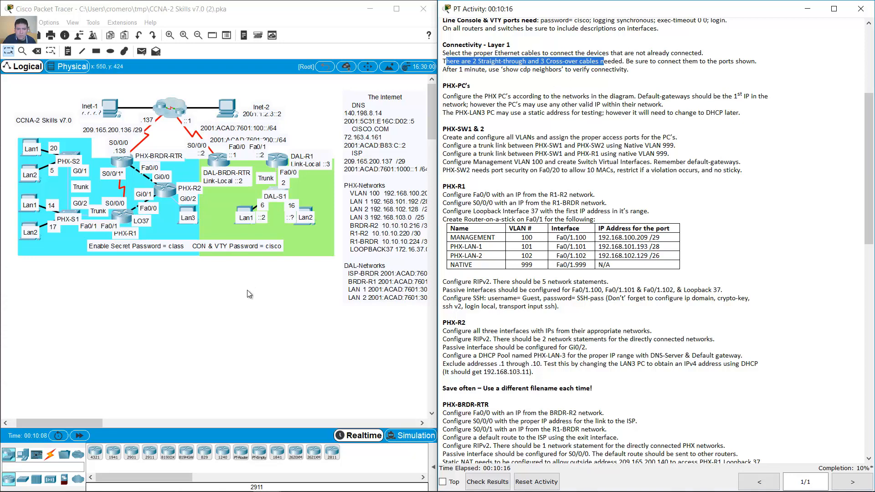
- Connect PHX-S2 Fa0/24 to PHX-S1 Gi0/2 with a copper cross-over cable
{"action": "left_click", "coordinate": [119, 398]}
{"action": "left_click", "coordinate": [50, 455]}
{"action": "left_click", "coordinate": [150, 453]}
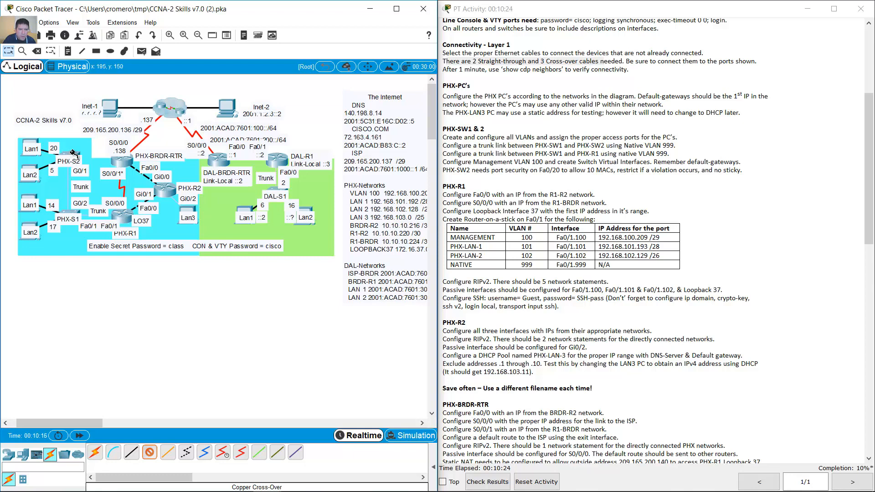
{"action": "left_click", "coordinate": [72, 155]}
{"action": "left_click", "coordinate": [144, 401]}
{"action": "left_click", "coordinate": [70, 211]}
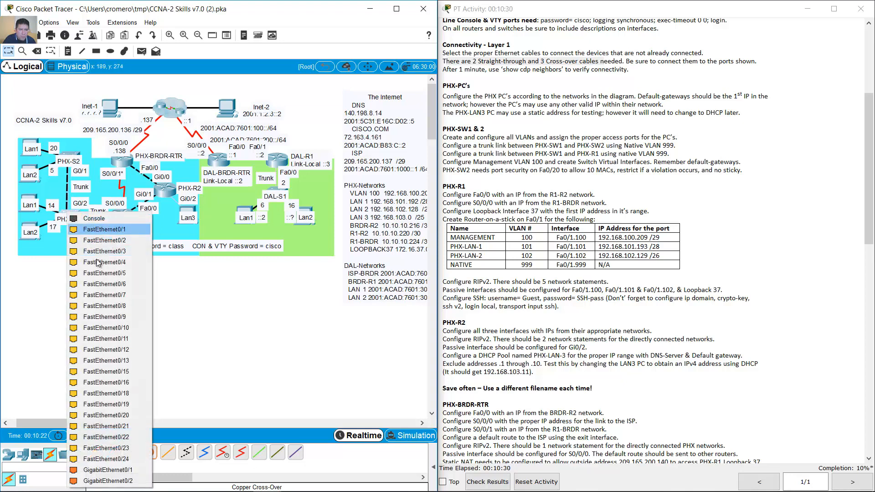
{"action": "left_click", "coordinate": [112, 479]}
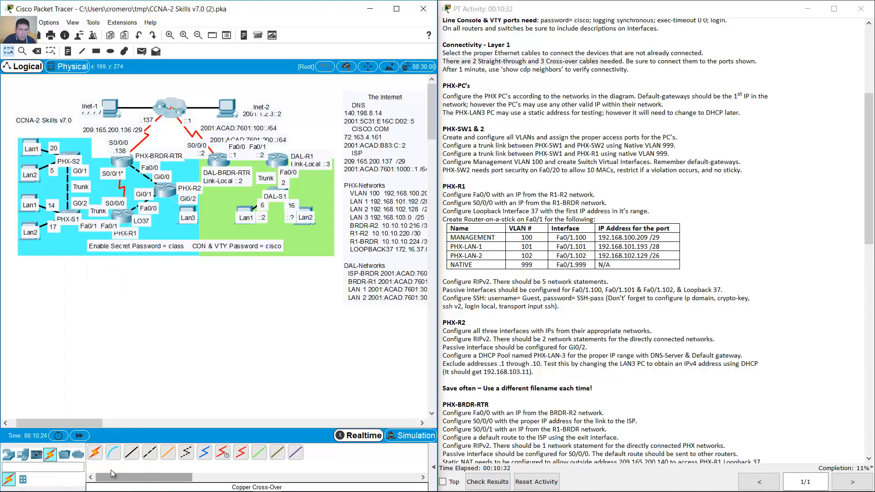
- Connect PHX-R1 Fa0/1 to PHX-S1 Fa0/1 with a copper straight-through cable
{"action": "left_click", "coordinate": [131, 453]}
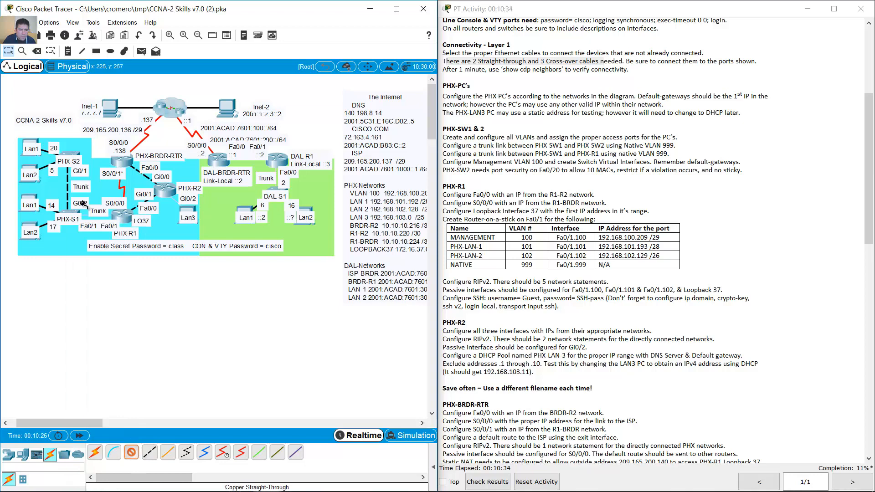
{"action": "left_click", "coordinate": [118, 215]}
{"action": "left_click", "coordinate": [130, 244]}
{"action": "left_click", "coordinate": [71, 212]}
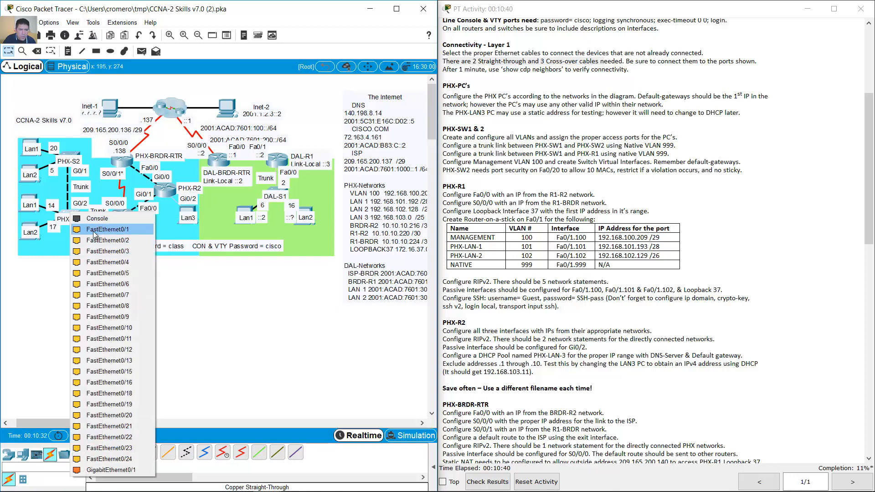
{"action": "left_click", "coordinate": [95, 230]}
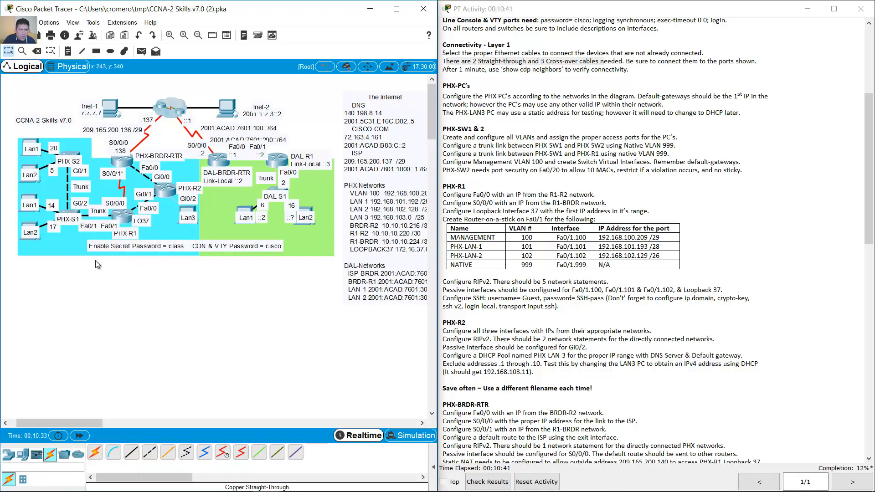
- Connect PHX-R2 Gi0/2 to Lan3's FastEthernet0 with a copper cross-over cable
{"action": "left_click", "coordinate": [149, 453]}
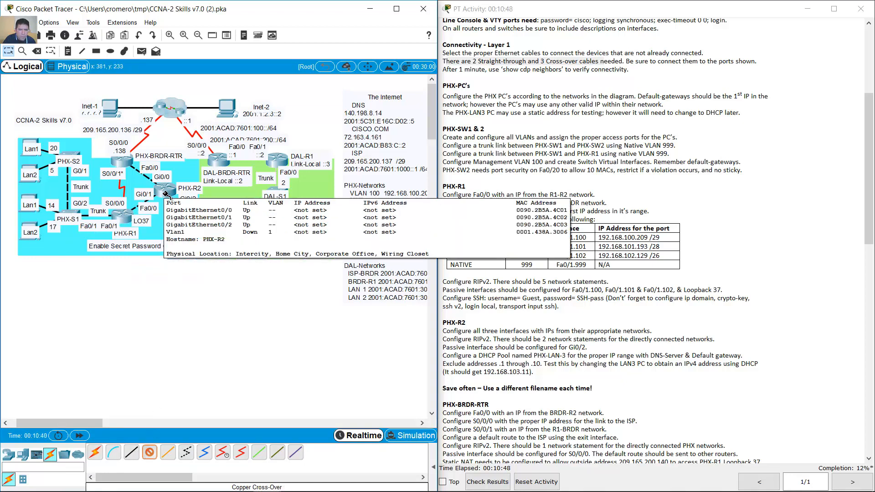
{"action": "left_click", "coordinate": [165, 193]}
{"action": "left_click", "coordinate": [195, 223]}
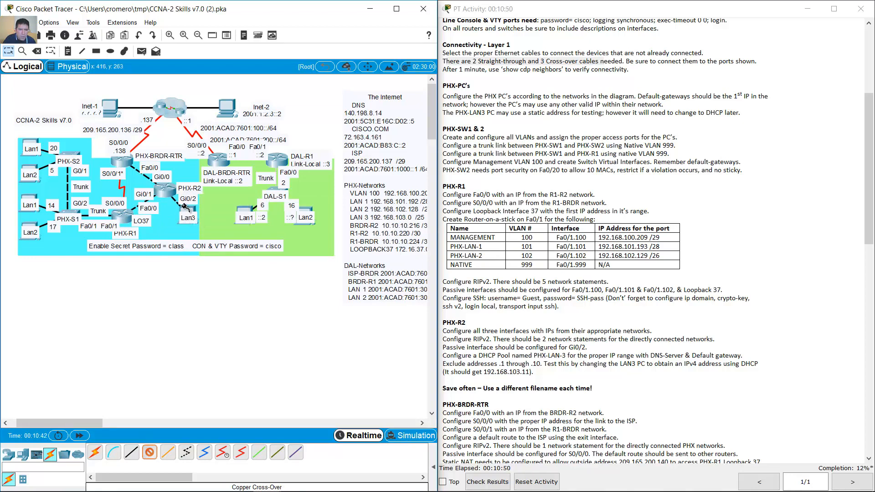
{"action": "left_click", "coordinate": [188, 210]}
{"action": "left_click", "coordinate": [216, 247]}
- Connect DAL-BRDR-RTR Fa0/0 to DAL-R1 Fa0/0 with a copper cross-over cable
{"action": "left_click", "coordinate": [150, 452]}
{"action": "left_click", "coordinate": [213, 163]}
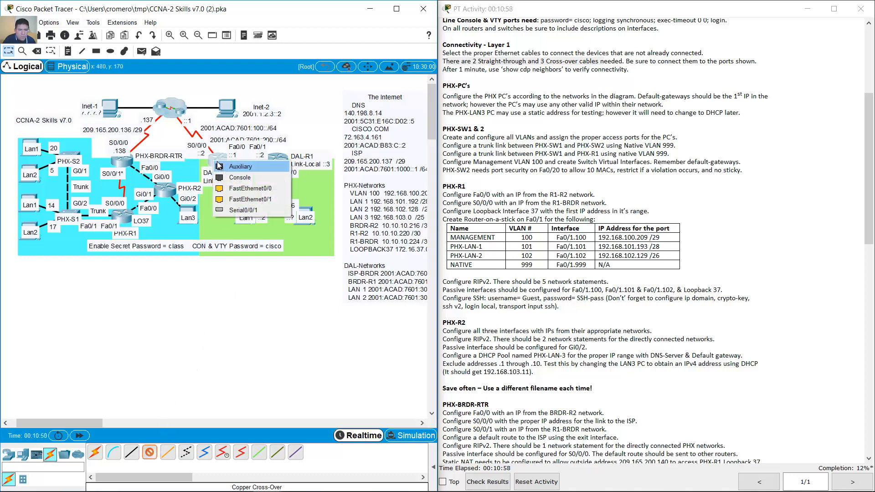
{"action": "left_click", "coordinate": [234, 188]}
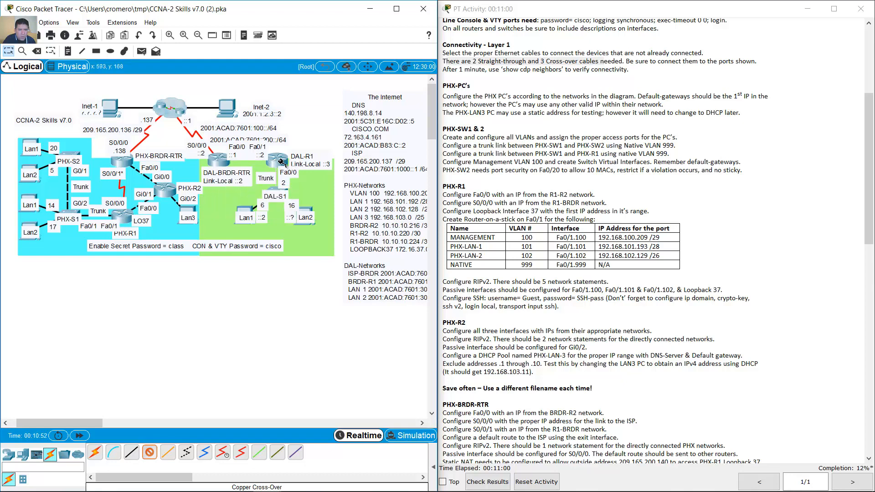
{"action": "left_click", "coordinate": [278, 160]}
{"action": "left_click", "coordinate": [307, 187]}
- Connect DAL-R1 to DAL-S1 with a copper straight-through cable
{"action": "left_click", "coordinate": [132, 452]}
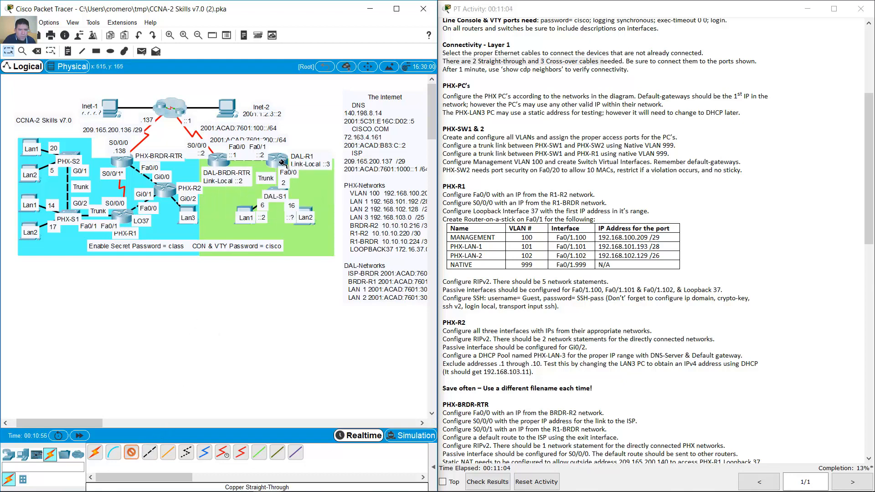
{"action": "left_click", "coordinate": [279, 163]}
{"action": "left_click", "coordinate": [309, 188]}
{"action": "left_click", "coordinate": [277, 191]}
{"action": "left_click", "coordinate": [308, 217]}
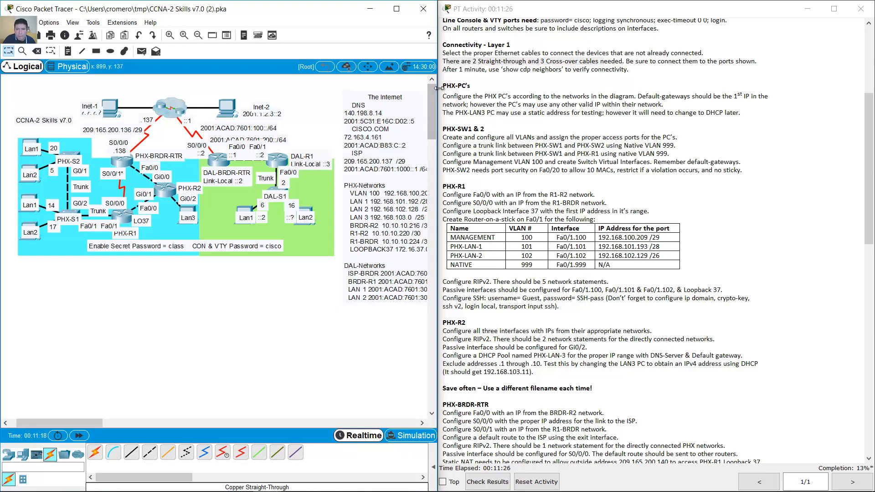
{"action": "left_click_drag", "start_coordinate": [446, 94], "coordinate": [471, 104]}
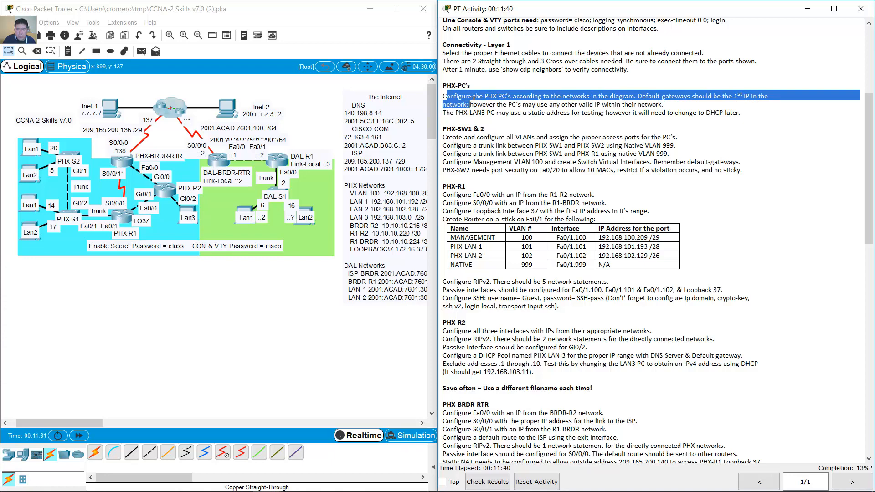
{"action": "left_click_drag", "start_coordinate": [474, 103], "coordinate": [666, 106]}
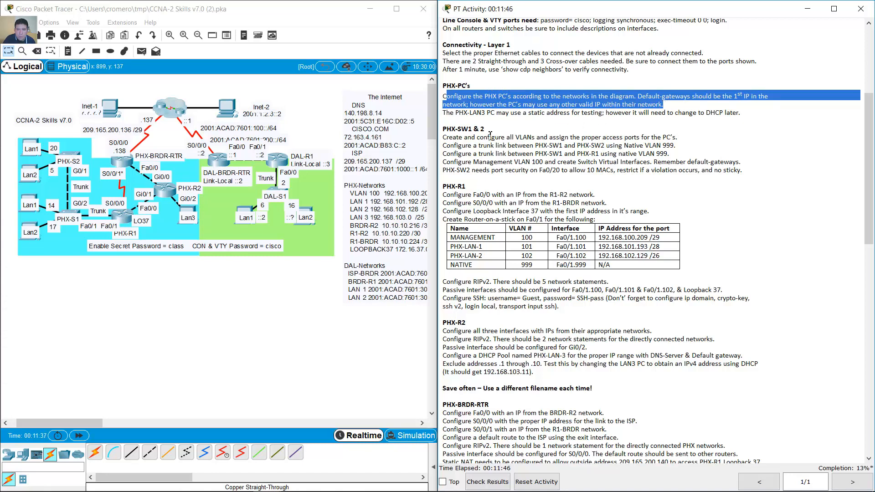
{"action": "left_click_drag", "start_coordinate": [447, 115], "coordinate": [746, 112]}
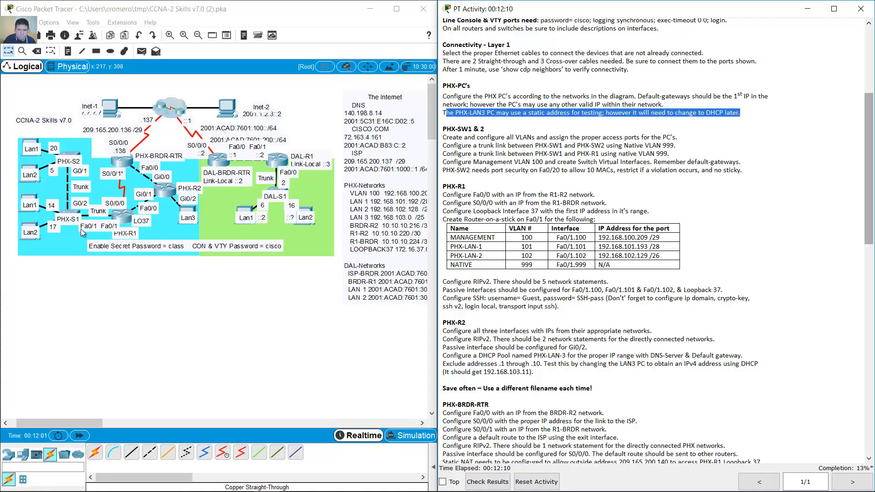
- Bring up the IP Configuration app on PHX-LAN1a's Desktop and reposition its window
{"action": "left_click", "coordinate": [32, 145]}
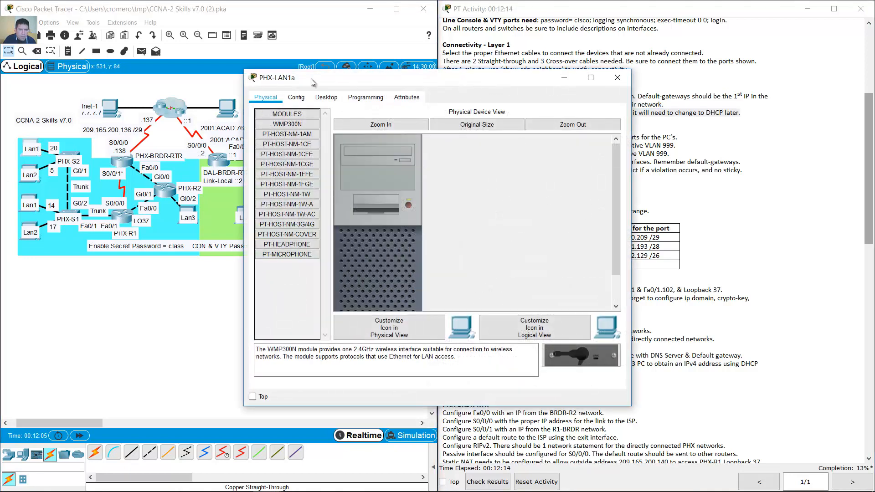
{"action": "left_click_drag", "start_coordinate": [316, 82], "coordinate": [237, 111]}
{"action": "left_click", "coordinate": [248, 127]}
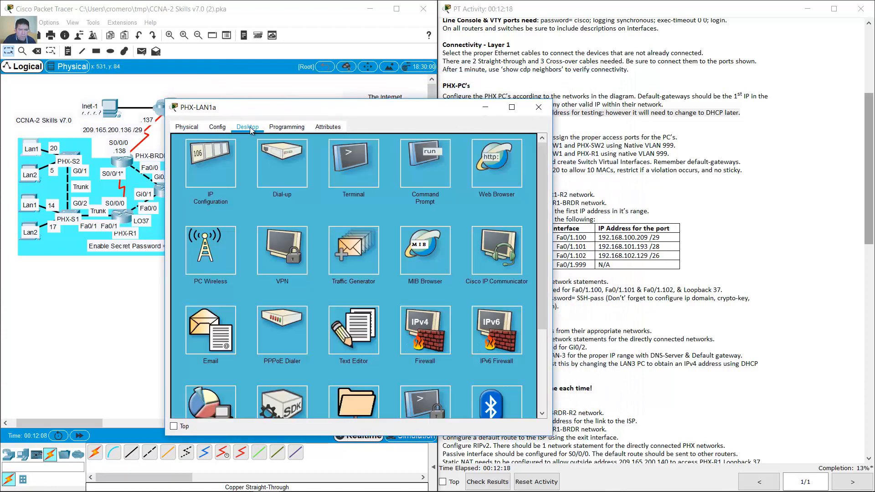
{"action": "left_click", "coordinate": [218, 150]}
{"action": "left_click_drag", "start_coordinate": [268, 109], "coordinate": [361, 63]}
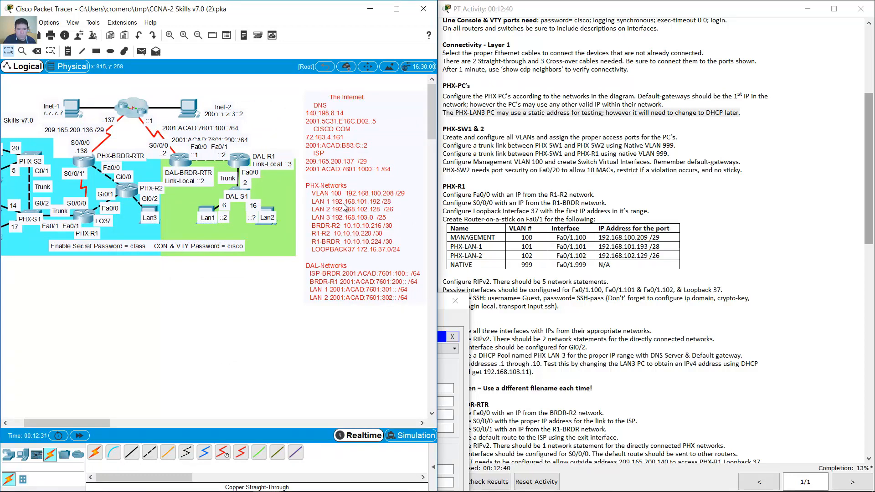
- Dismiss the two locked-annotation warnings raised by the PHX-Networks note
{"action": "double_click", "coordinate": [345, 208]}
{"action": "left_click", "coordinate": [257, 267]}
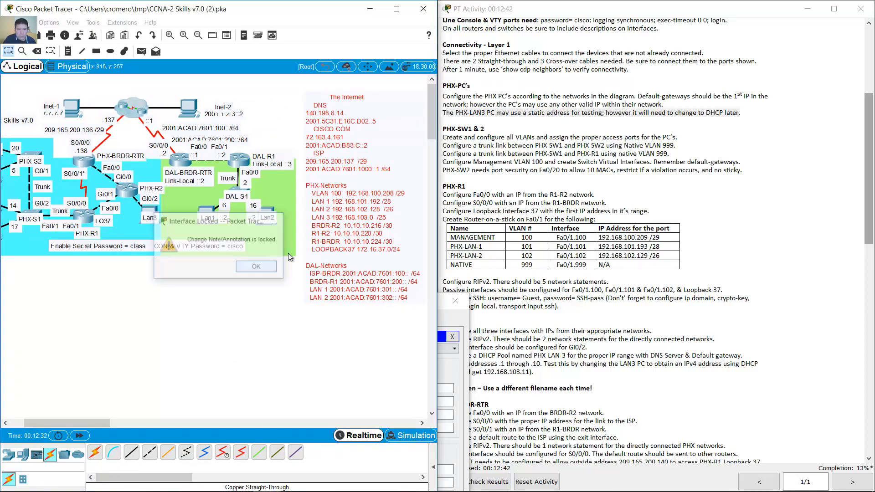
{"action": "left_click", "coordinate": [257, 267]}
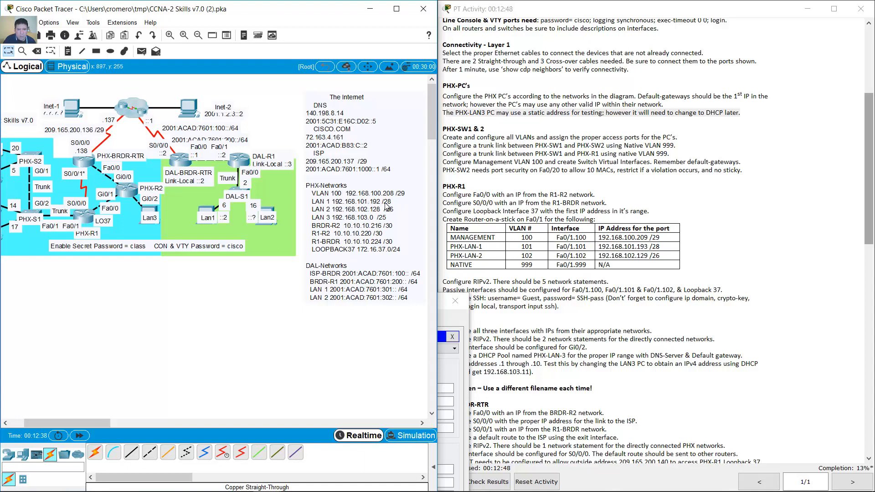
- Enter 192.168.101.194 as PHX-LAN1a's IP address
{"action": "left_click", "coordinate": [458, 320]}
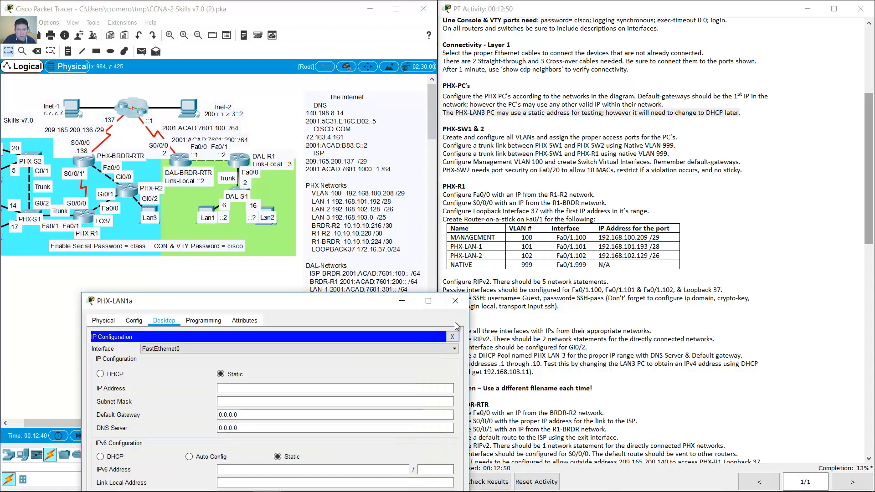
{"action": "left_click_drag", "start_coordinate": [354, 297], "coordinate": [724, 73]}
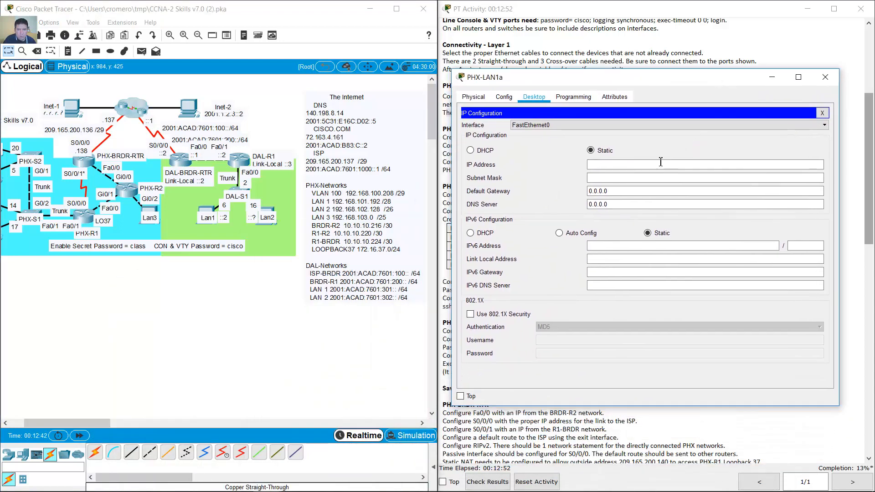
{"action": "left_click", "coordinate": [658, 165]}
{"action": "type", "text": "192"}
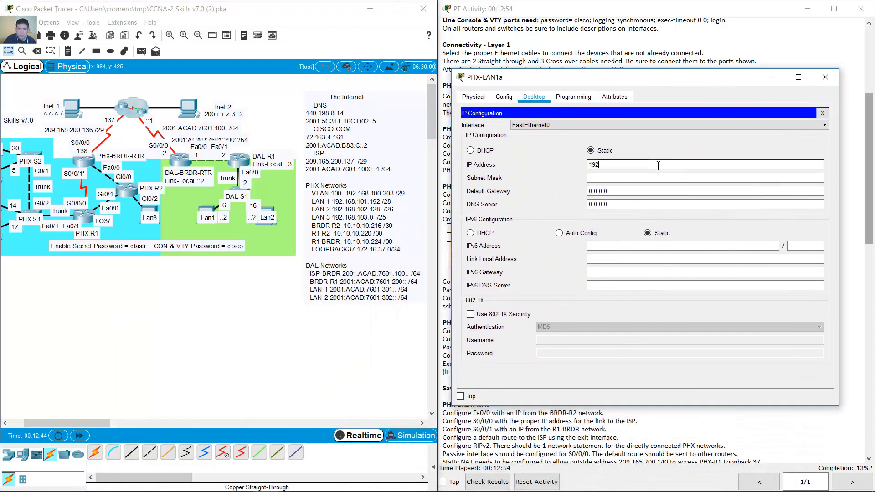
{"action": "type", "text": ".168.101."}
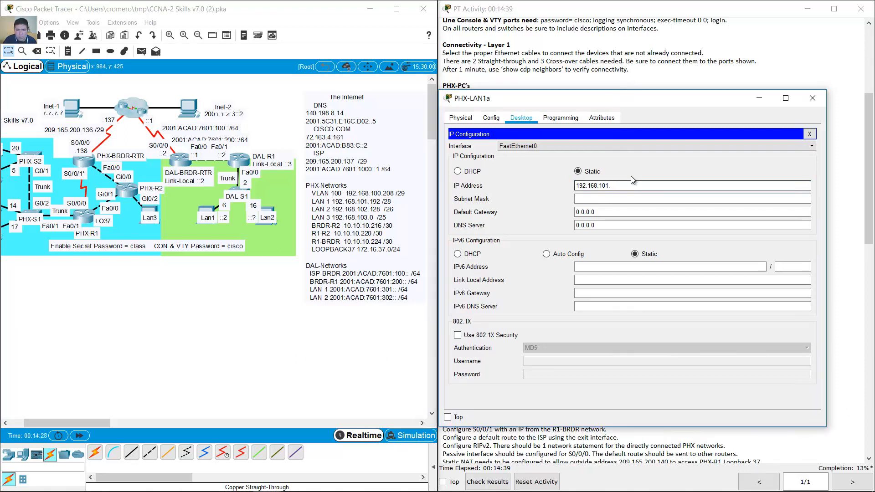
{"action": "type", "text": "193"}
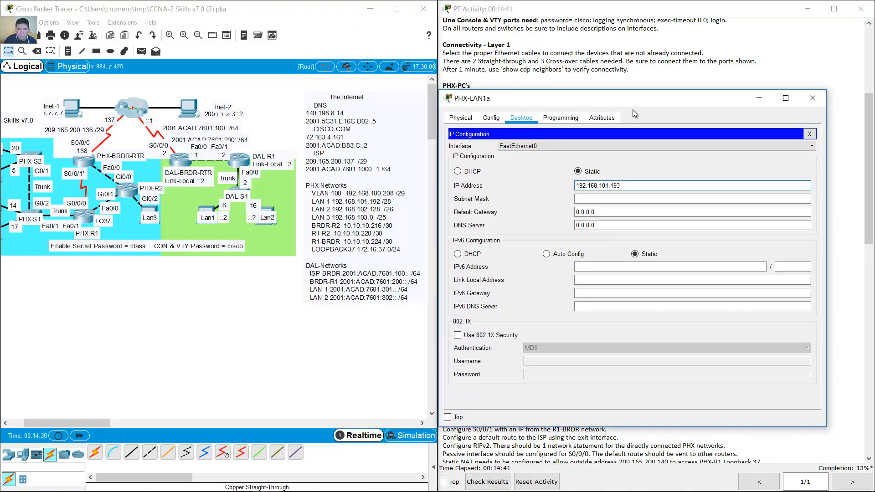
{"action": "key", "text": "BackSpace"}
{"action": "type", "text": "4"}
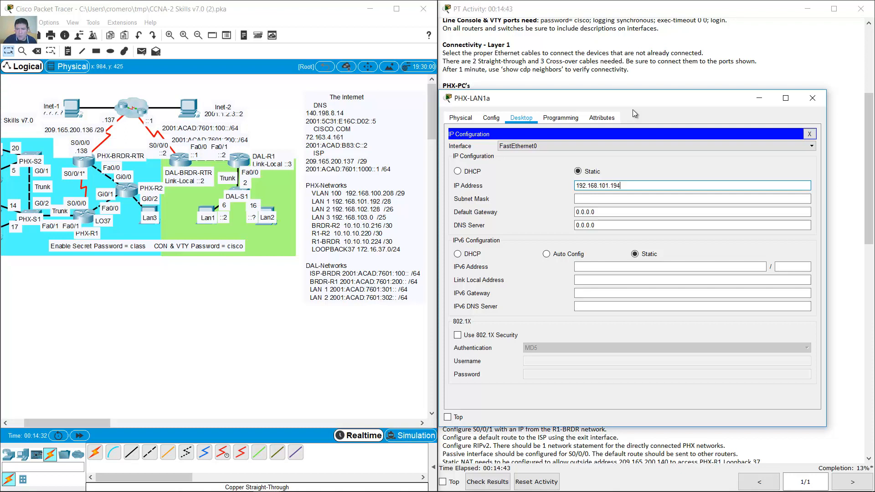
- Set mask 255.255.255.240 and gateway 192.168.101.193, then close the PHX-LAN1a window
{"action": "left_click", "coordinate": [622, 199]}
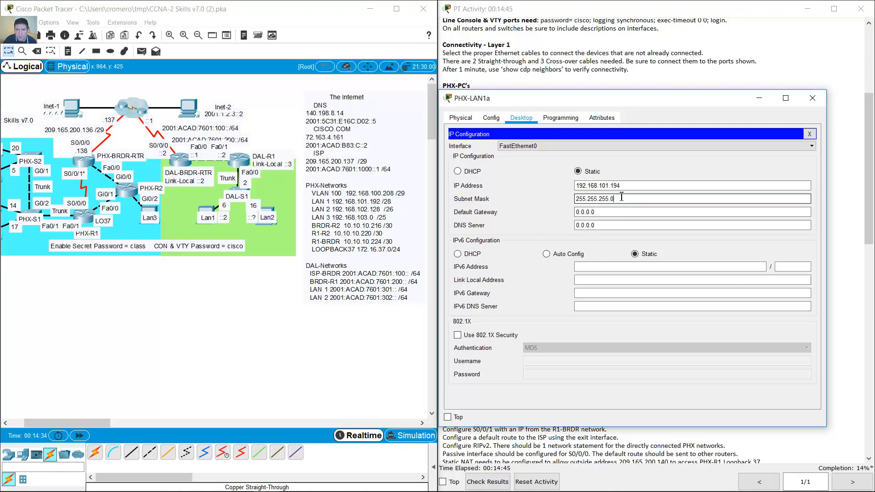
{"action": "key", "text": "BackSpace"}
{"action": "type", "text": "240"}
{"action": "key", "text": "Tab"}
{"action": "type", "text": "192"}
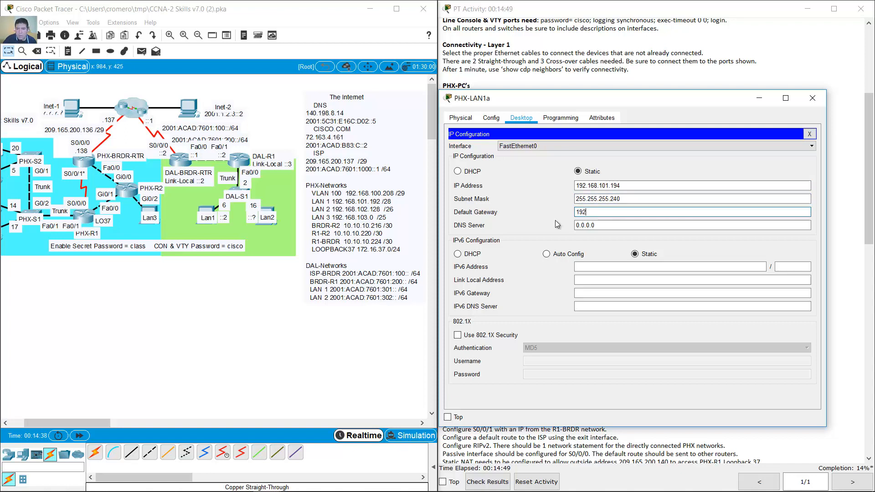
{"action": "type", "text": ".168.101.193"}
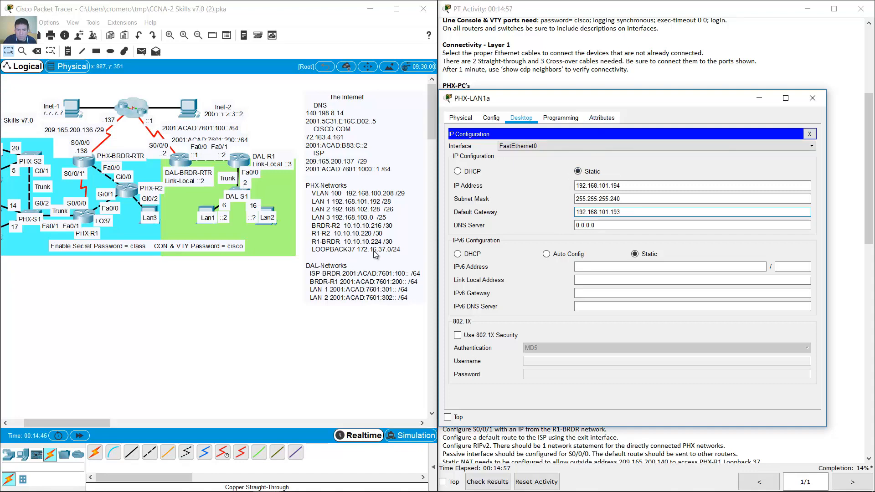
{"action": "left_click_drag", "start_coordinate": [603, 106], "coordinate": [548, 210]}
{"action": "left_click", "coordinate": [756, 203]}
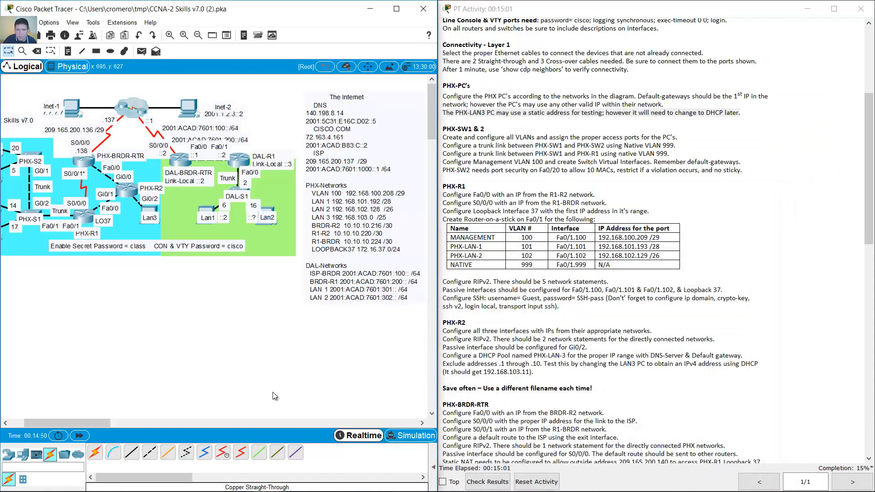
- Bring up the IP Configuration app on PHX-LAN2a's Desktop
{"action": "left_click_drag", "start_coordinate": [92, 420], "coordinate": [76, 427]}
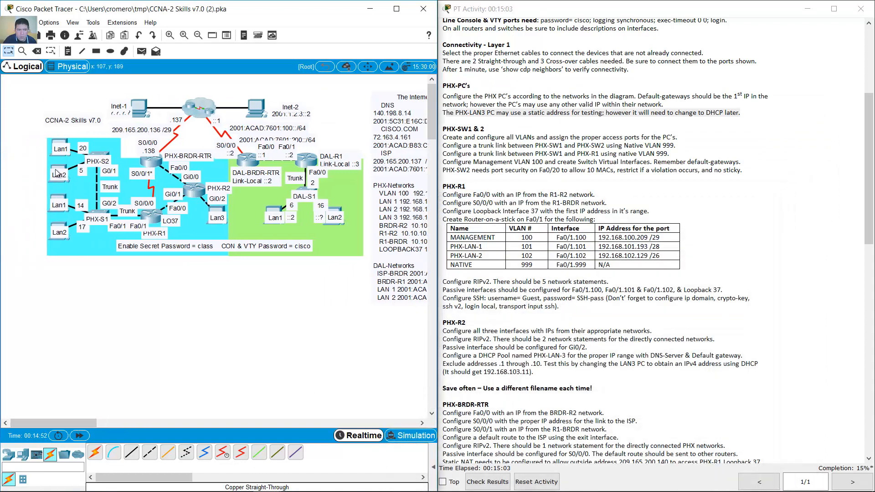
{"action": "left_click", "coordinate": [59, 173]}
{"action": "left_click_drag", "start_coordinate": [402, 82], "coordinate": [617, 51]}
{"action": "left_click", "coordinate": [118, 68]}
{"action": "left_click", "coordinate": [437, 95]}
{"action": "left_click_drag", "start_coordinate": [89, 420], "coordinate": [95, 422]}
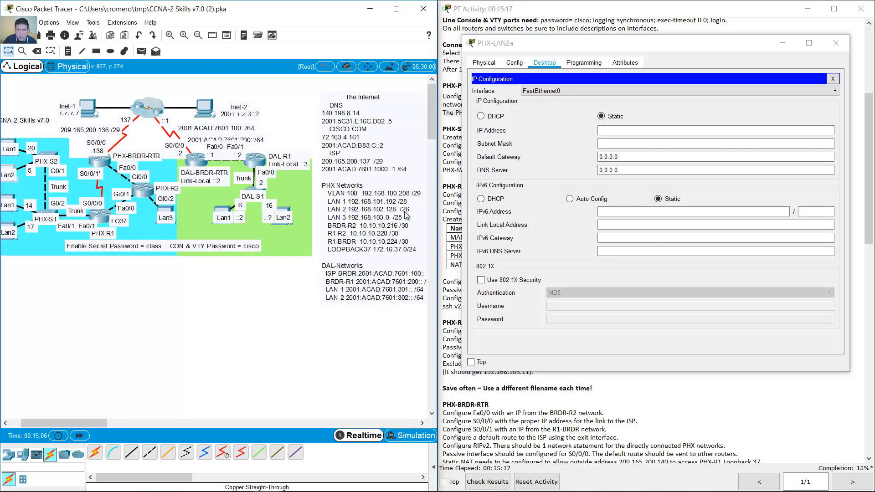
- Enter IP 192.168.102.130, mask 255.255.255.192, gateway 192.168.102.129, then close the window
{"action": "left_click", "coordinate": [631, 130]}
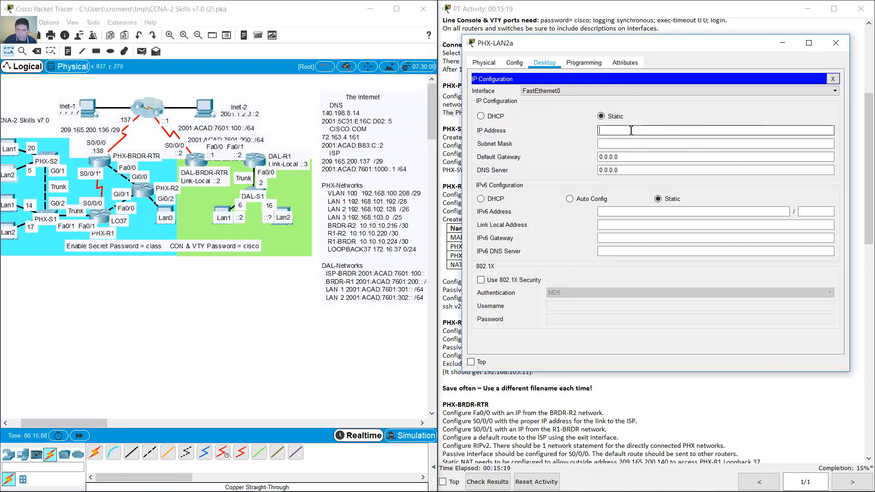
{"action": "type", "text": "192.168."}
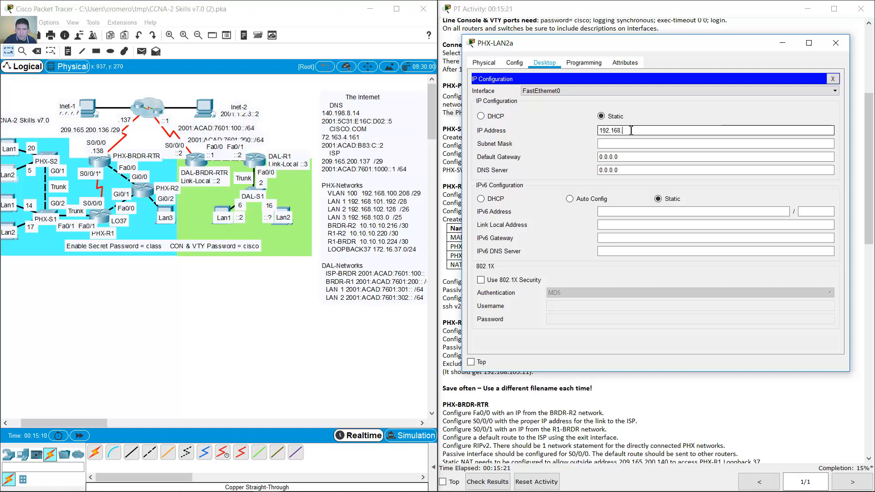
{"action": "type", "text": "102.130"}
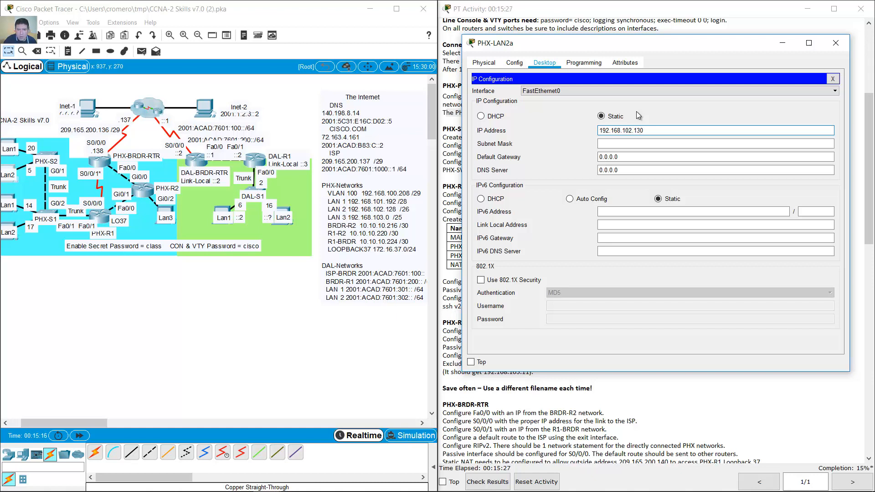
{"action": "left_click", "coordinate": [638, 145]}
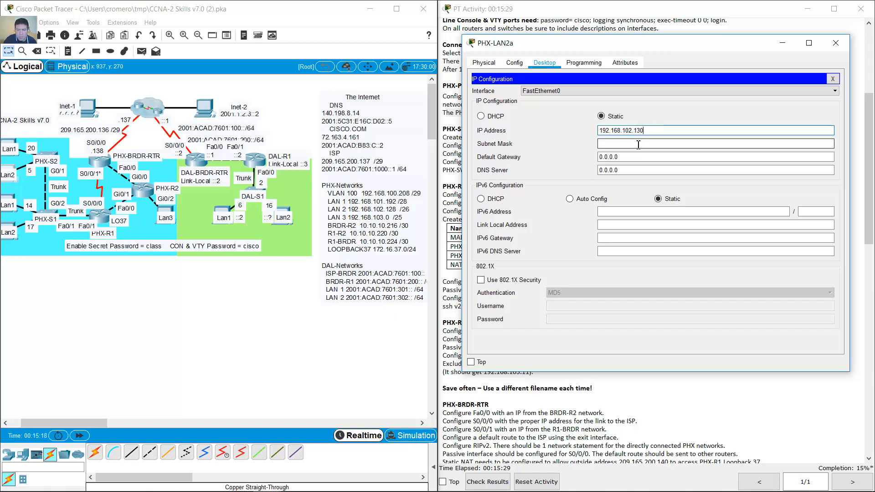
{"action": "left_click", "coordinate": [638, 145]}
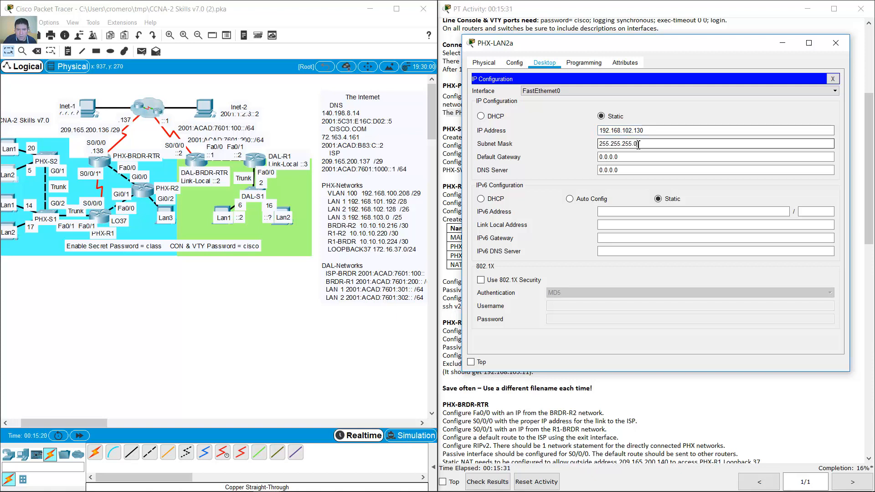
{"action": "double_click", "coordinate": [635, 144]}
{"action": "type", "text": "192"}
{"action": "key", "text": "Tab"}
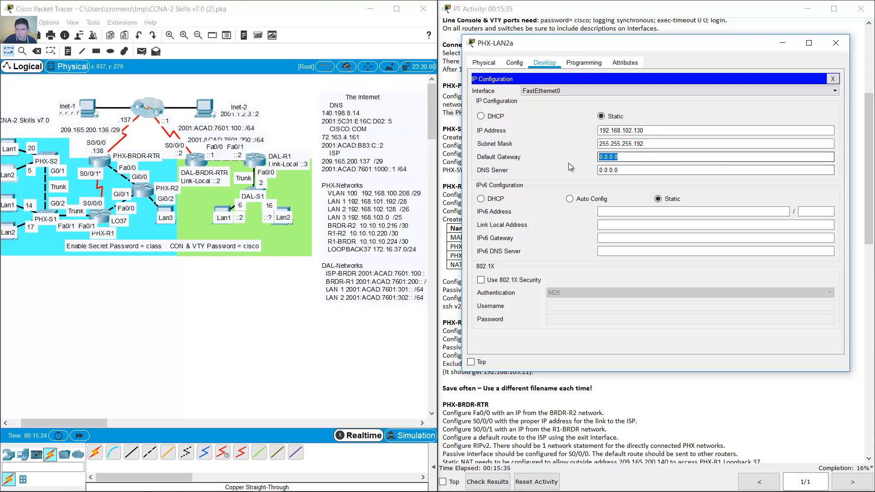
{"action": "type", "text": "192.168.1"}
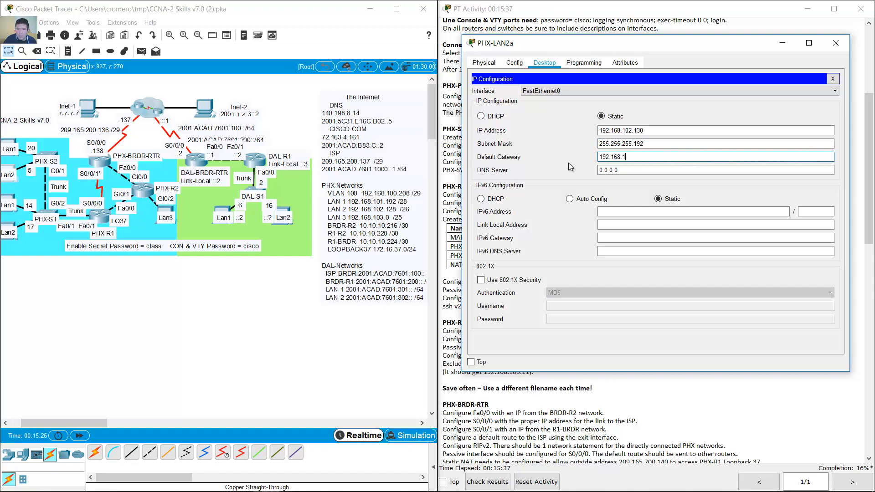
{"action": "type", "text": "02.129"}
{"action": "left_click", "coordinate": [834, 44]}
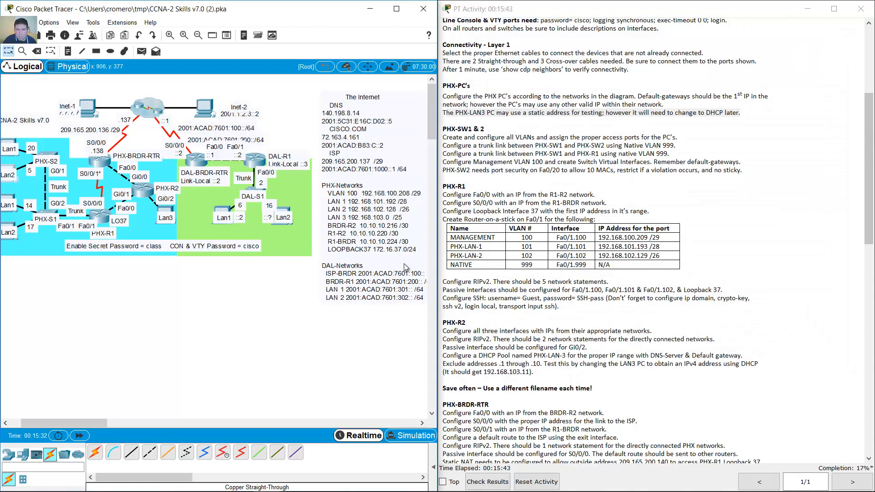
- Bring up the IP Configuration app on PHX-LAN1b's Desktop
{"action": "left_click_drag", "start_coordinate": [101, 422], "coordinate": [89, 422]}
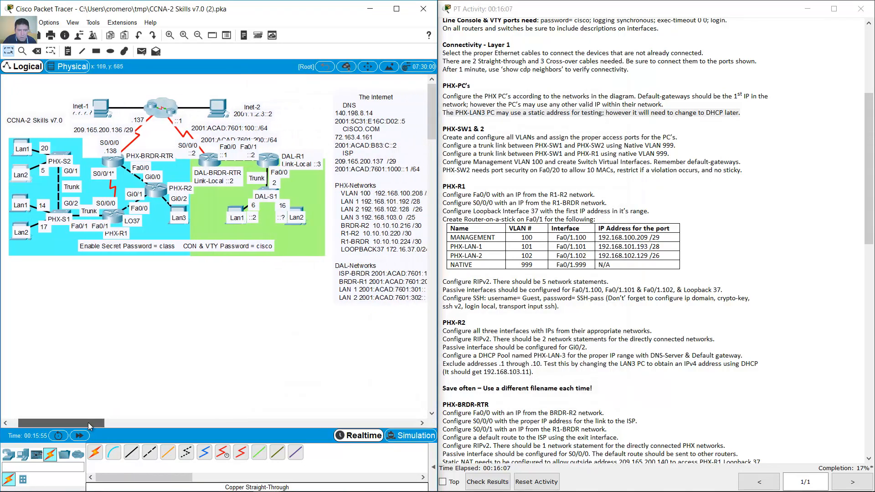
{"action": "left_click", "coordinate": [17, 198]}
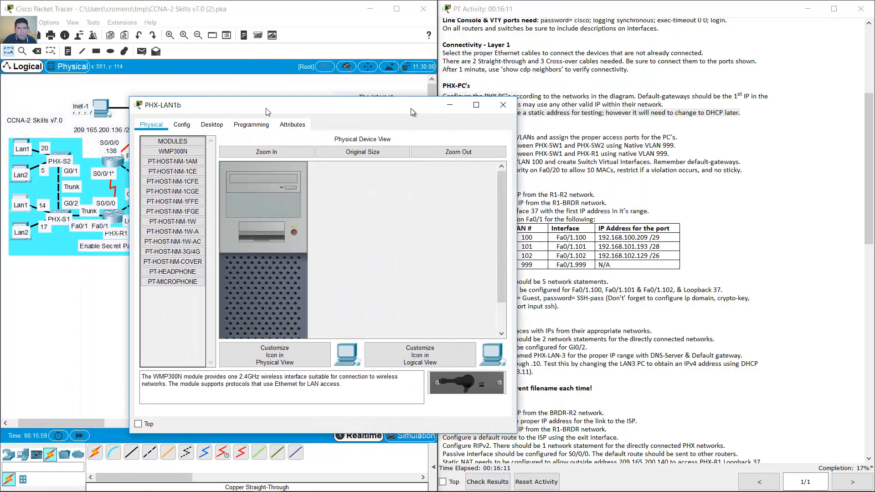
{"action": "left_click_drag", "start_coordinate": [266, 108], "coordinate": [587, 63]}
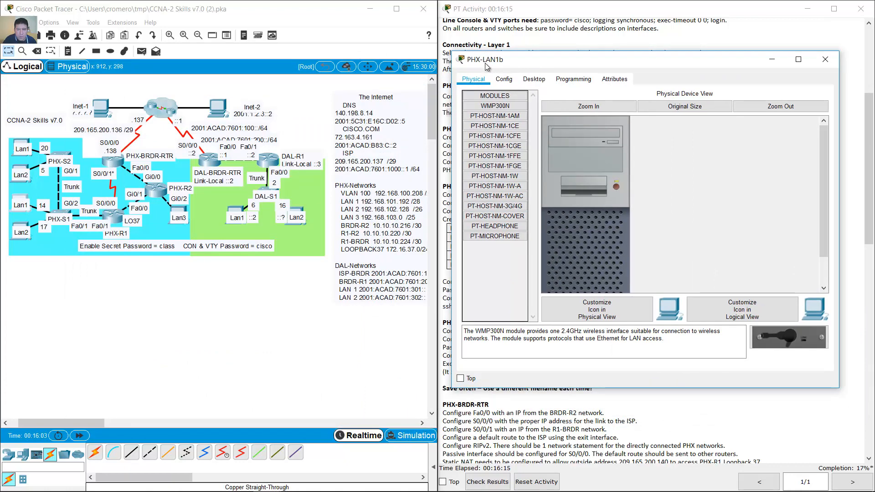
{"action": "left_click", "coordinate": [311, 273]}
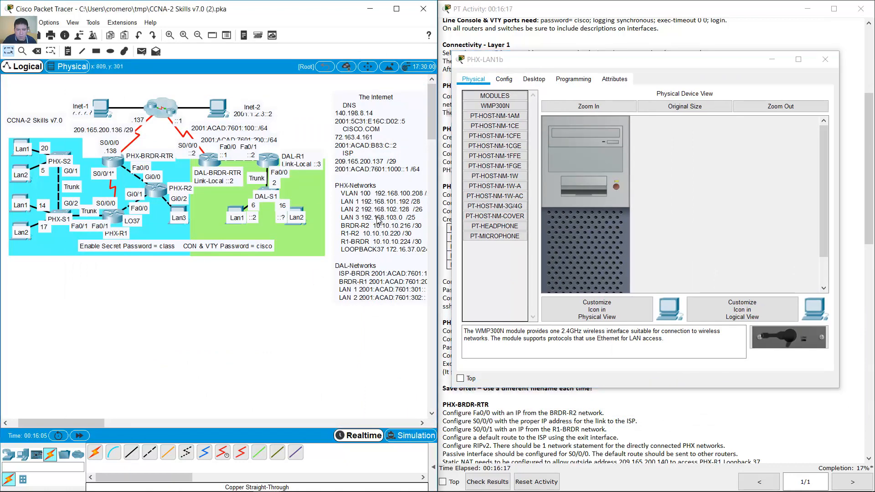
{"action": "left_click", "coordinate": [533, 79]}
{"action": "left_click", "coordinate": [492, 100]}
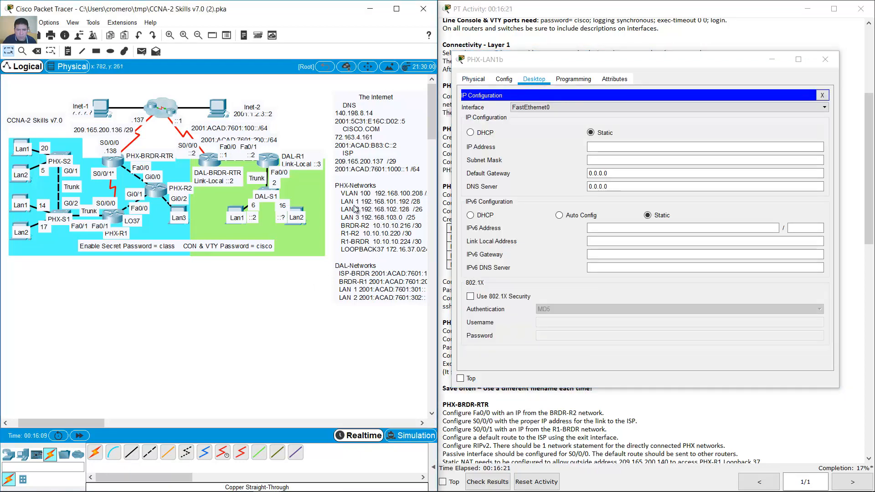
- Enter IP 192.168.101.195, mask 255.255.255.240, gateway 192.168.101.193, then close the window
{"action": "left_click", "coordinate": [600, 148]}
{"action": "type", "text": "192.168"}
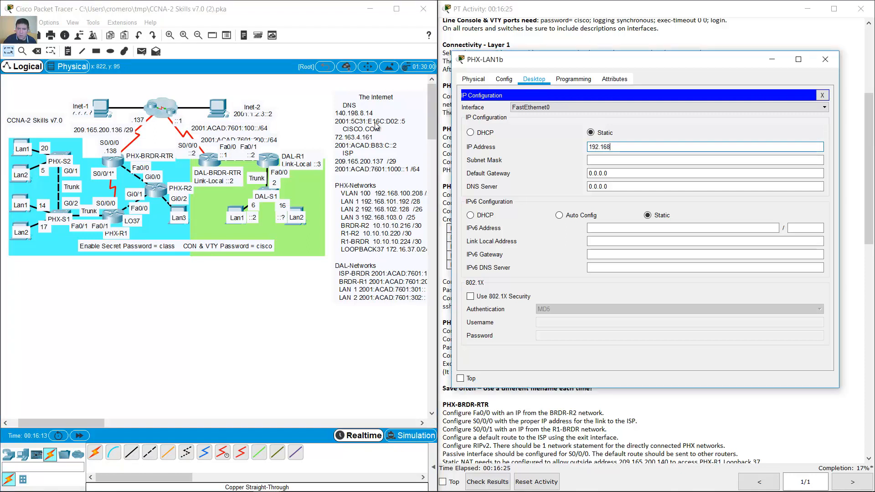
{"action": "type", "text": ".101."}
{"action": "type", "text": "195"}
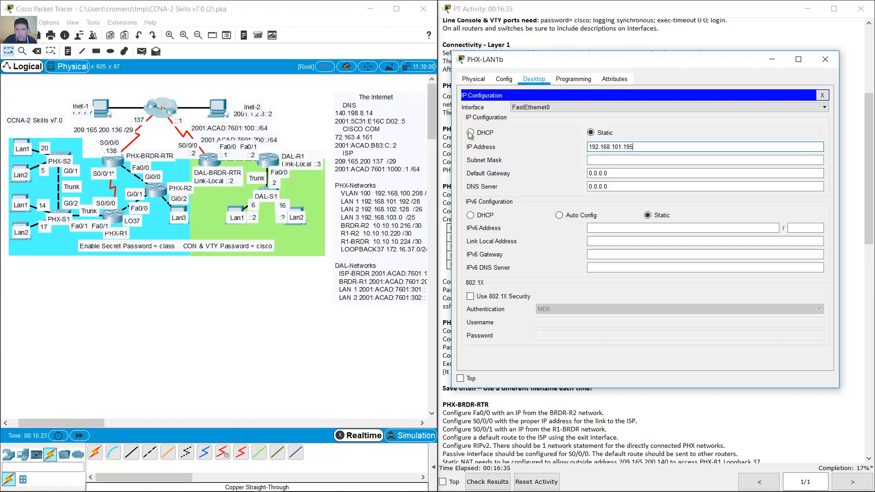
{"action": "left_click", "coordinate": [638, 161]}
{"action": "left_click_drag", "start_coordinate": [638, 162], "coordinate": [624, 160]}
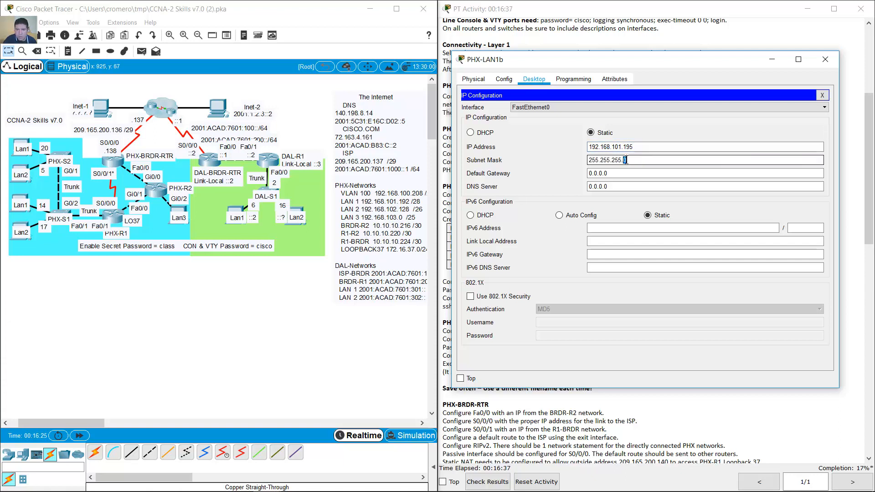
{"action": "type", "text": "240"}
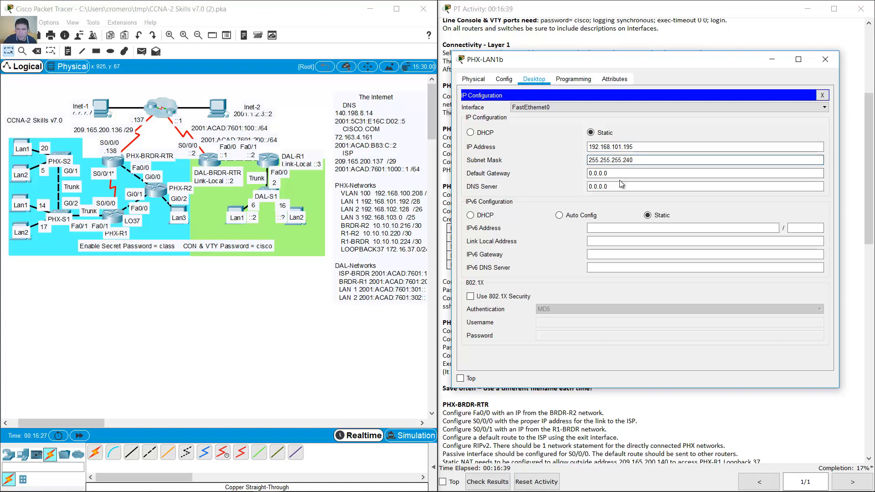
{"action": "key", "text": "Tab"}
{"action": "type", "text": "192.168"}
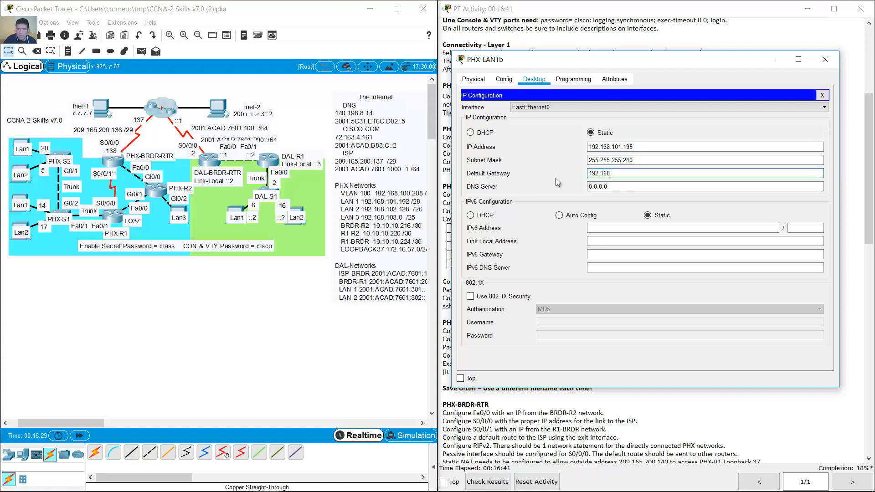
{"action": "type", "text": ".101.193"}
{"action": "left_click", "coordinate": [593, 186]}
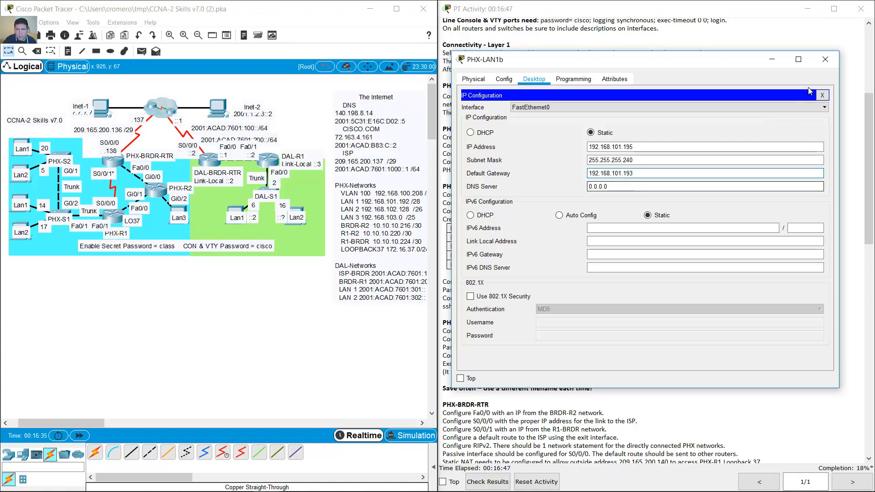
{"action": "left_click", "coordinate": [824, 59]}
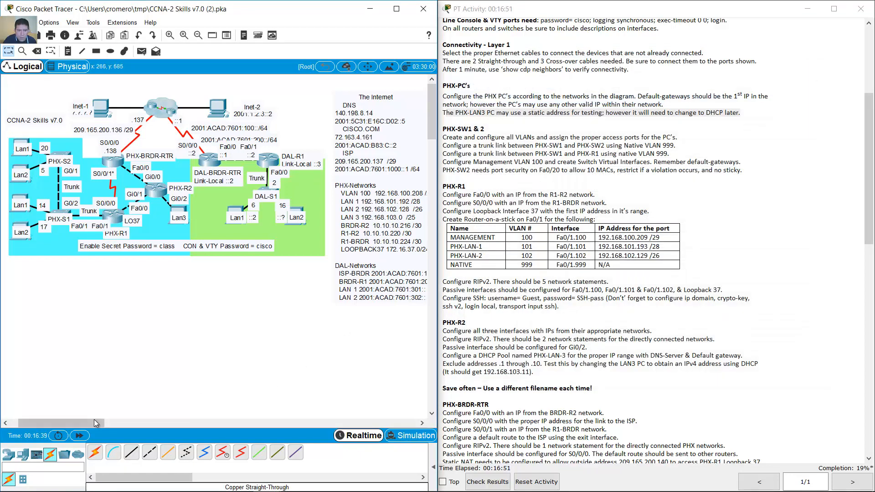
- Bring up the IP Configuration app on PHX-LAN2b's Desktop
{"action": "left_click_drag", "start_coordinate": [94, 419], "coordinate": [88, 422]}
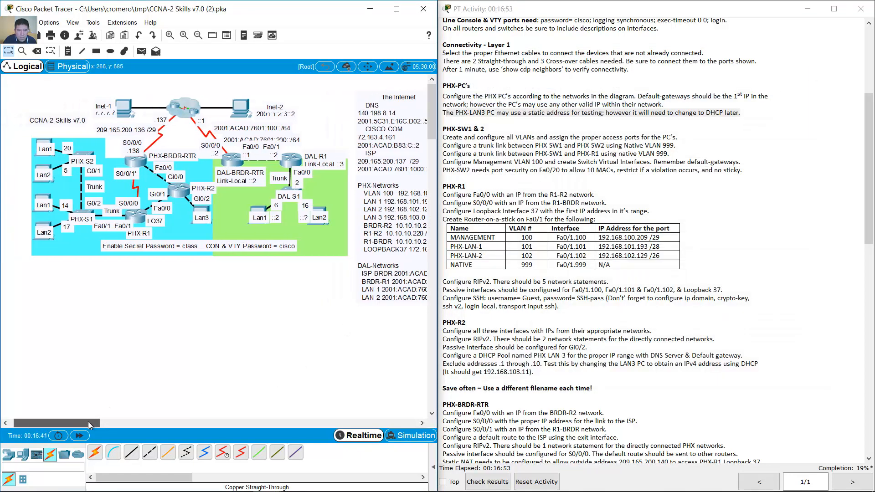
{"action": "left_click", "coordinate": [49, 226]}
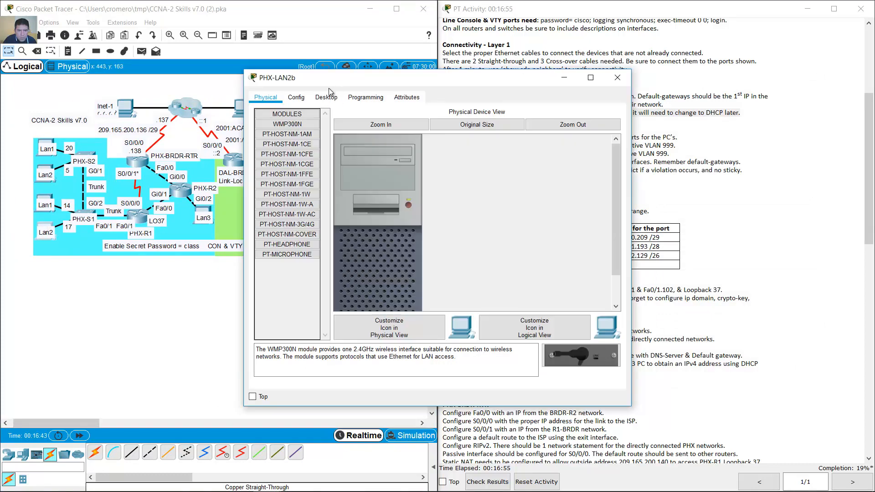
{"action": "left_click", "coordinate": [326, 91]}
{"action": "left_click_drag", "start_coordinate": [282, 72], "coordinate": [489, 72]}
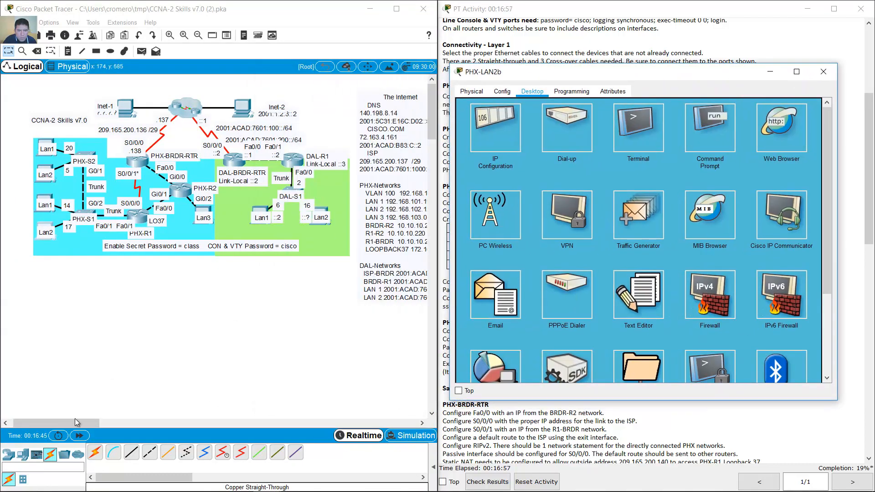
{"action": "left_click_drag", "start_coordinate": [76, 419], "coordinate": [90, 420]}
{"action": "left_click", "coordinate": [494, 122]}
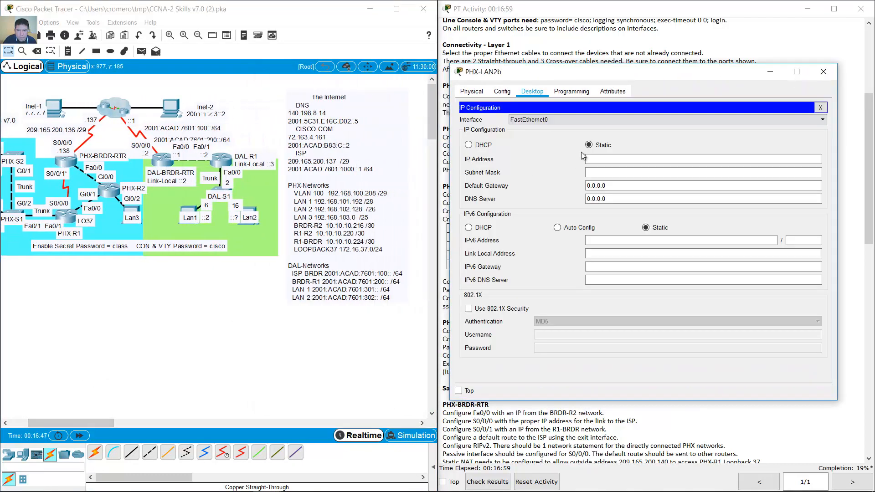
- Enter IP 192.168.102.131, mask 255.255.255.192, gateway 192.168.102.129, then close the window
{"action": "left_click", "coordinate": [596, 158]}
{"action": "type", "text": "192.168.102.131"}
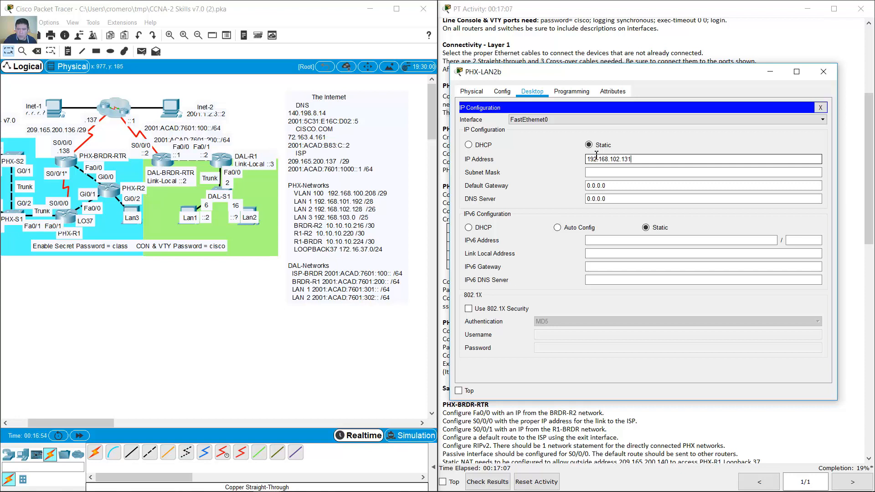
{"action": "left_click", "coordinate": [634, 173]}
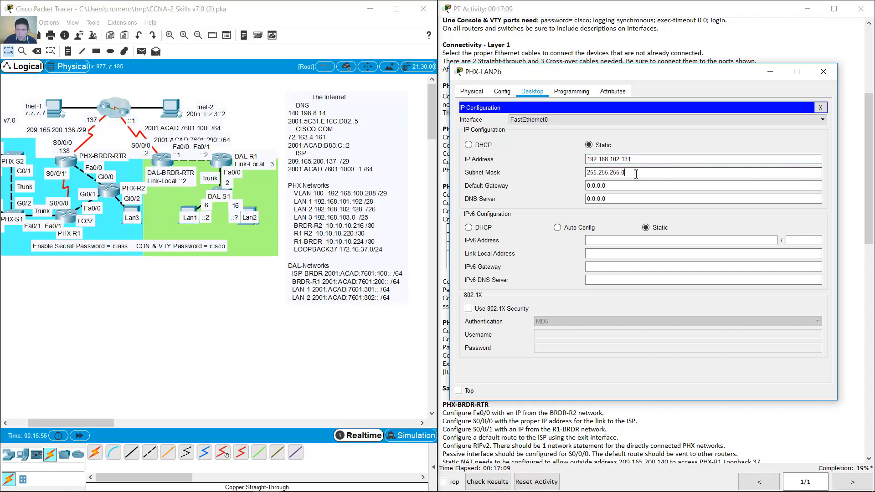
{"action": "key", "text": "BackSpace"}
{"action": "type", "text": "192"}
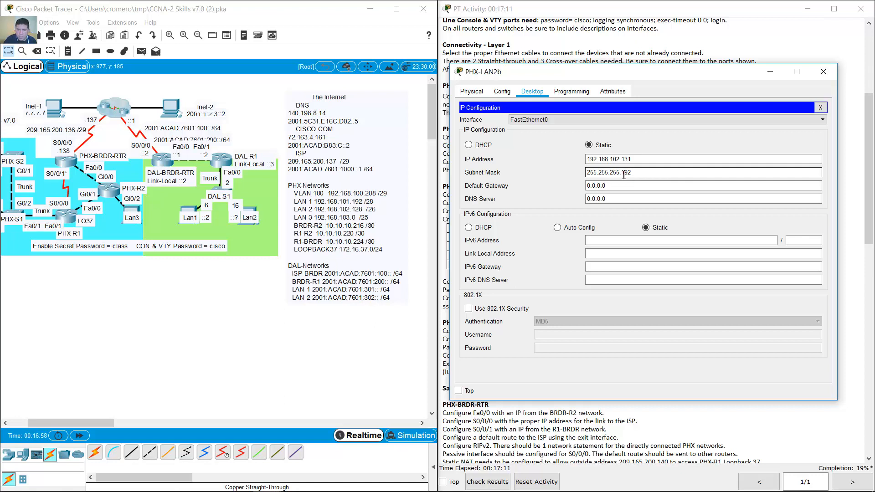
{"action": "key", "text": "Tab"}
{"action": "type", "text": "192.16"}
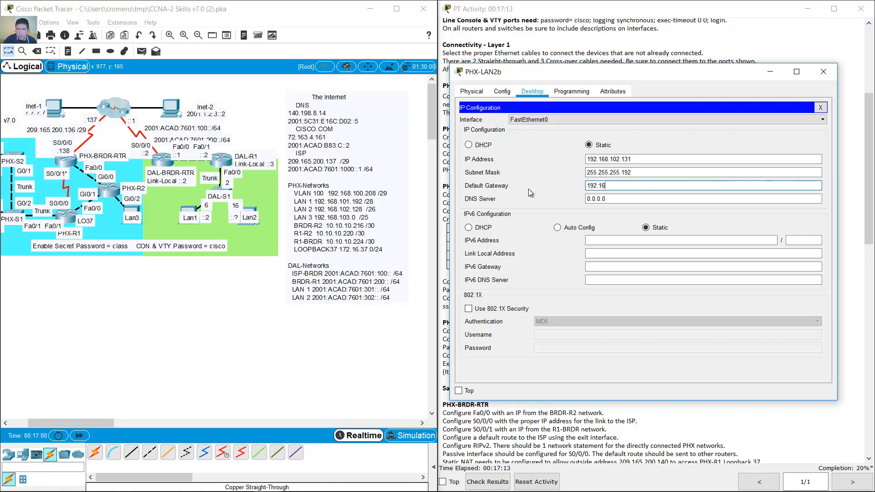
{"action": "type", "text": "8.102.129"}
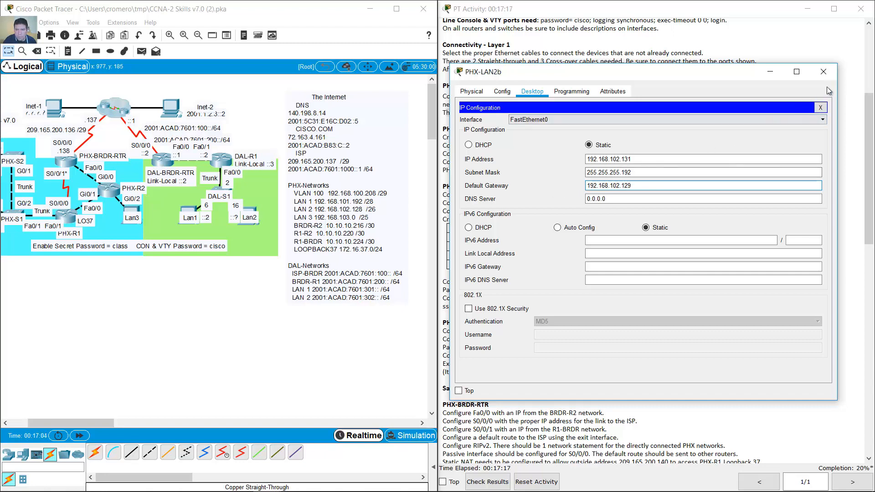
{"action": "left_click", "coordinate": [825, 73]}
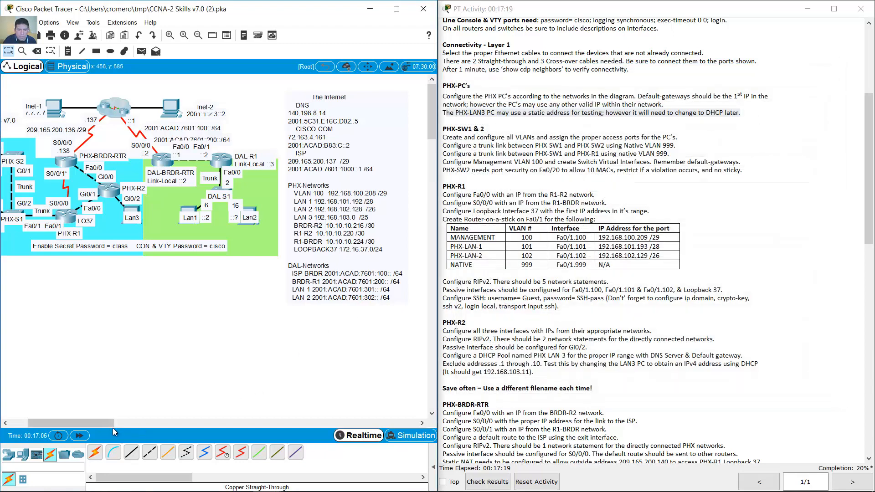
- Switch PHX-LAN3a's IP Configuration from static to DHCP and close its window
{"action": "mouse_move", "coordinate": [113, 427]}
{"action": "left_mouse_down"}
{"action": "mouse_move", "coordinate": [92, 425]}
{"action": "mouse_move", "coordinate": [99, 427]}
{"action": "left_mouse_up"}
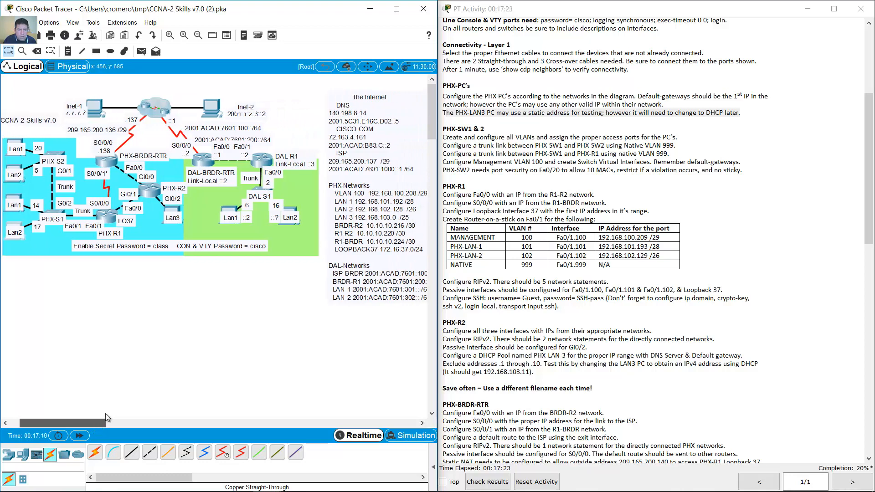
{"action": "left_click_drag", "start_coordinate": [199, 308], "coordinate": [155, 197]}
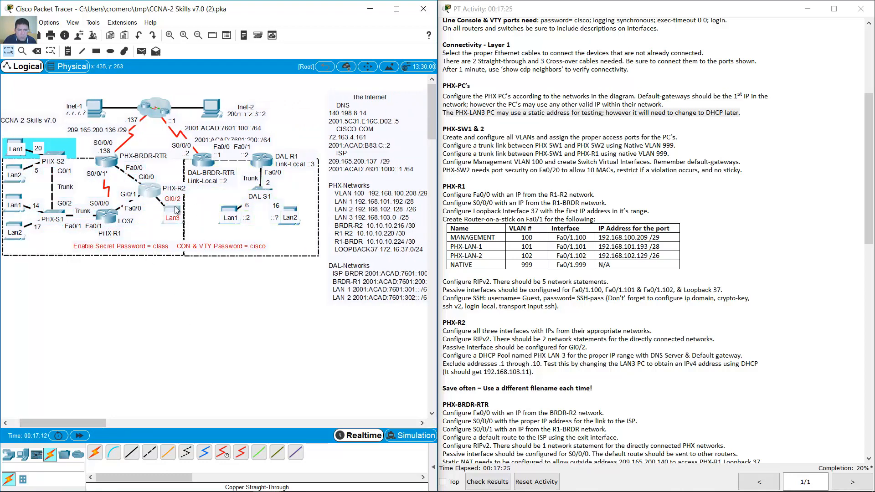
{"action": "left_click", "coordinate": [172, 208]}
{"action": "left_click", "coordinate": [326, 97]}
{"action": "left_click", "coordinate": [274, 132]}
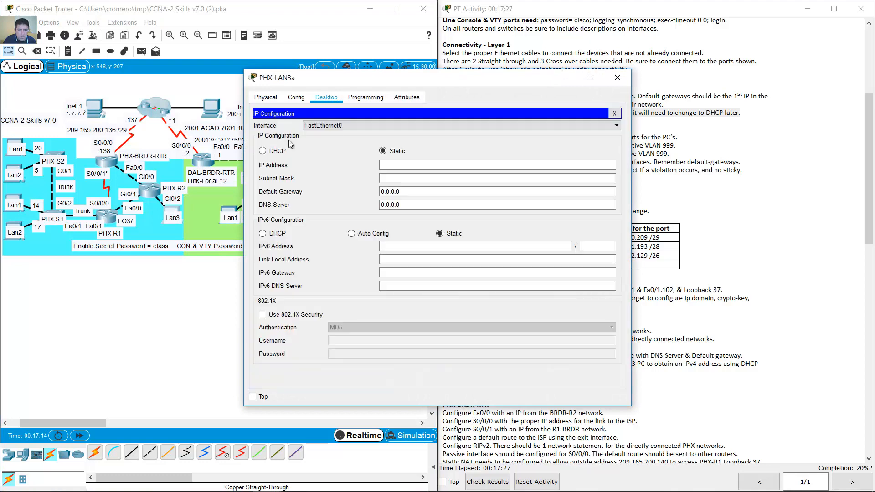
{"action": "left_click", "coordinate": [273, 152]}
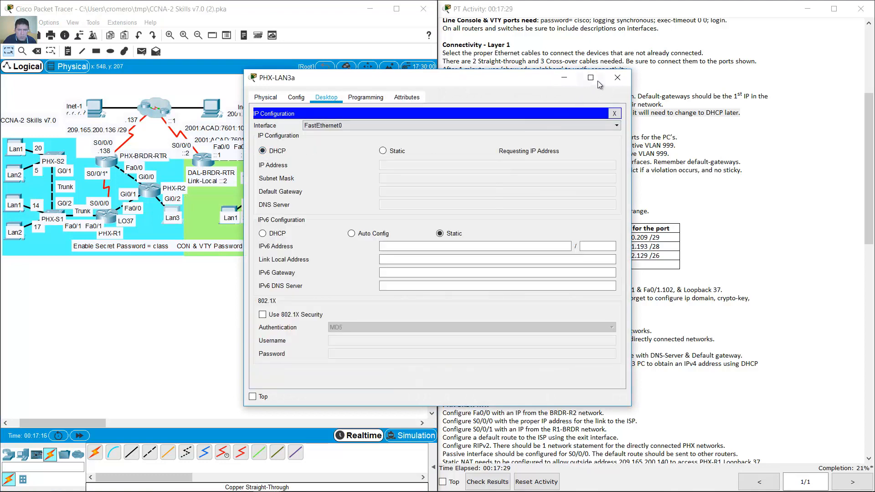
{"action": "left_click", "coordinate": [616, 78]}
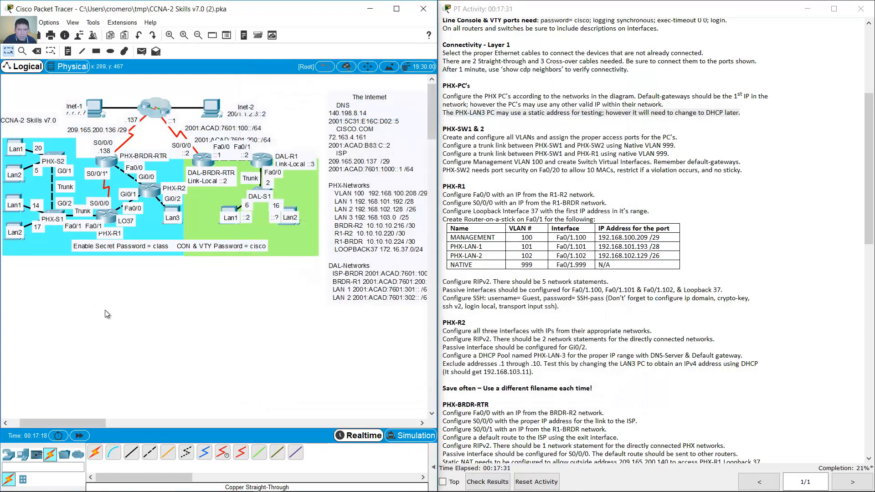
{"action": "left_click_drag", "start_coordinate": [68, 419], "coordinate": [67, 422]}
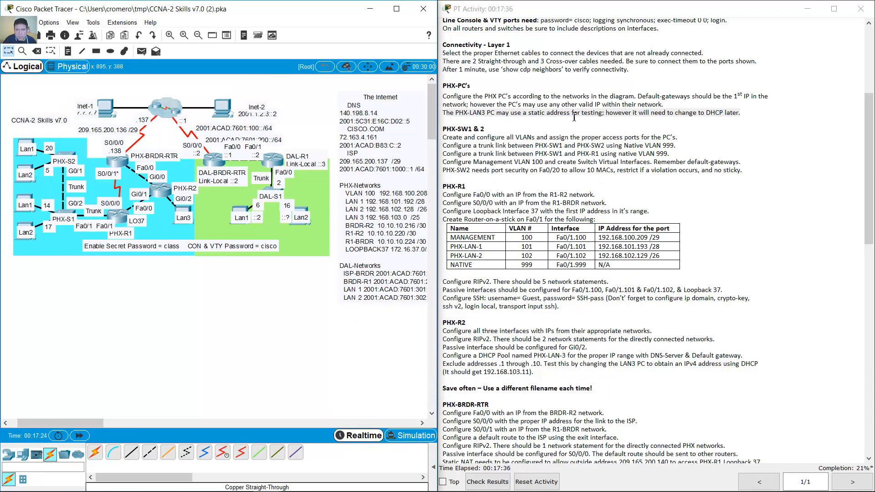
{"action": "scroll", "coordinate": [546, 123], "scroll_direction": "down", "scroll_amount": 5}
{"action": "scroll", "coordinate": [501, 137], "scroll_direction": "up", "scroll_amount": 6}
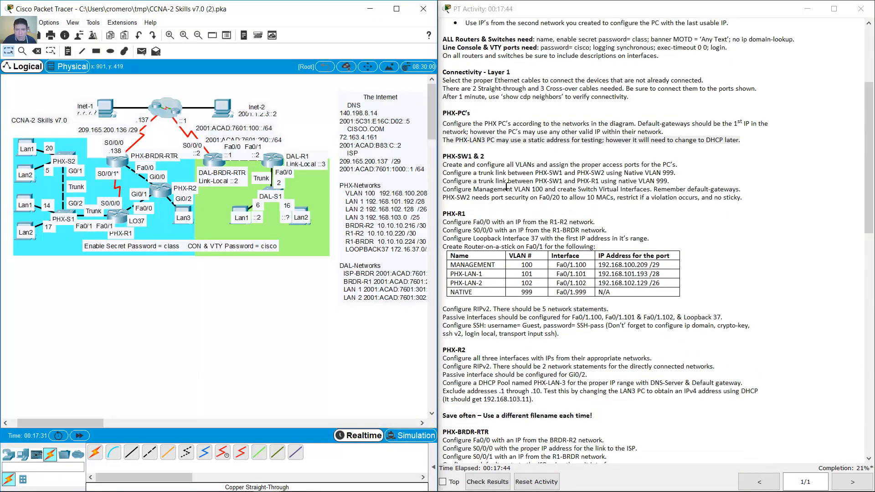
{"action": "scroll", "coordinate": [454, 146], "scroll_direction": "down", "scroll_amount": 2}
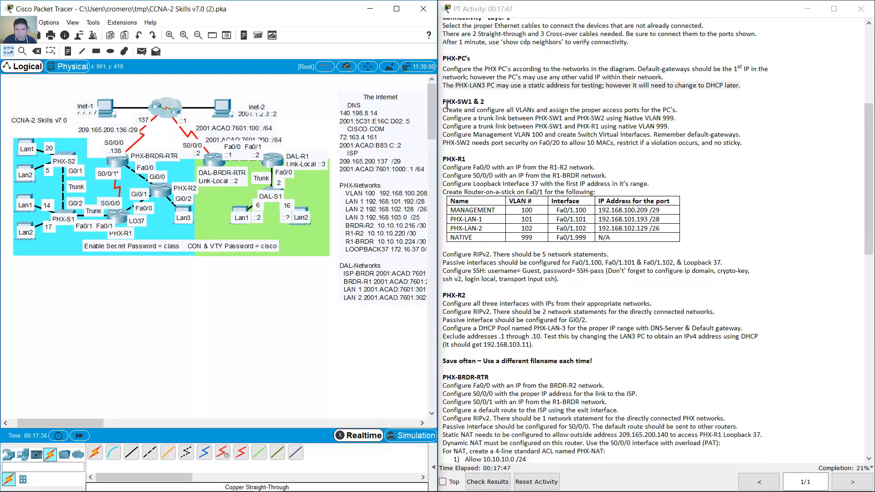
{"action": "left_click", "coordinate": [481, 98]}
{"action": "triple_click", "coordinate": [482, 98]}
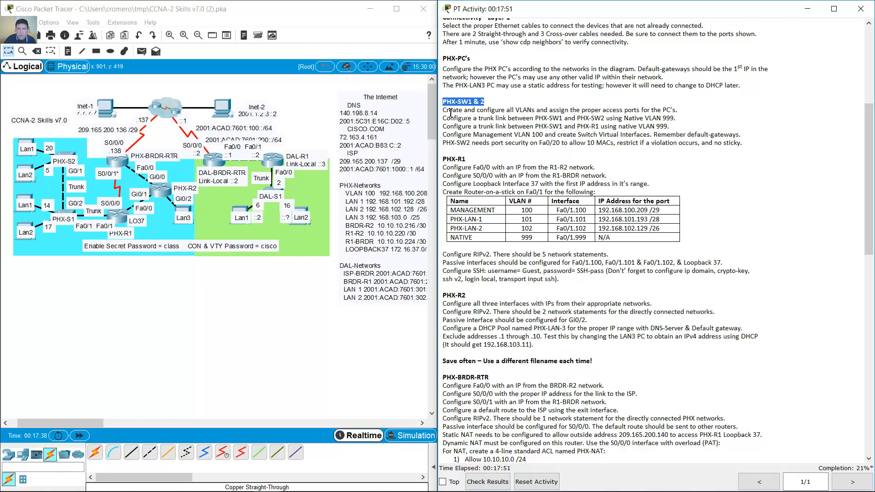
{"action": "left_click_drag", "start_coordinate": [451, 113], "coordinate": [680, 110]}
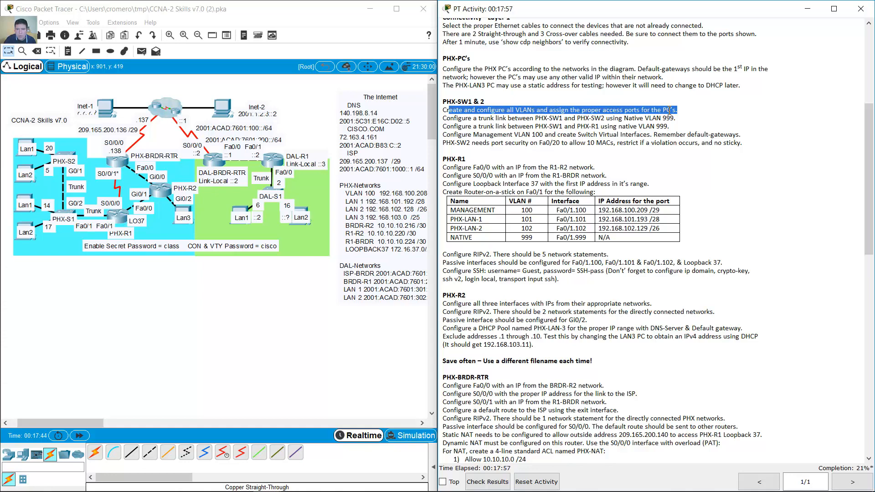
{"action": "left_click", "coordinate": [625, 111]}
{"action": "left_click_drag", "start_coordinate": [636, 112], "coordinate": [684, 112]}
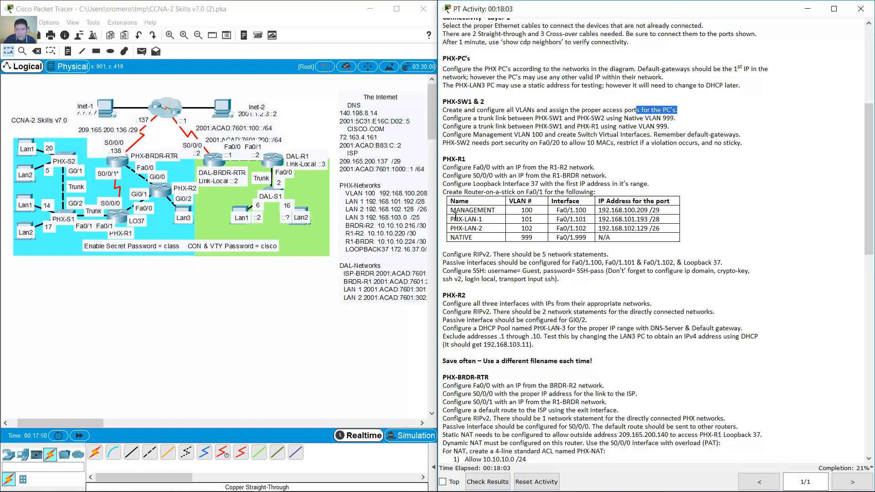
{"action": "left_click_drag", "start_coordinate": [452, 208], "coordinate": [489, 237]}
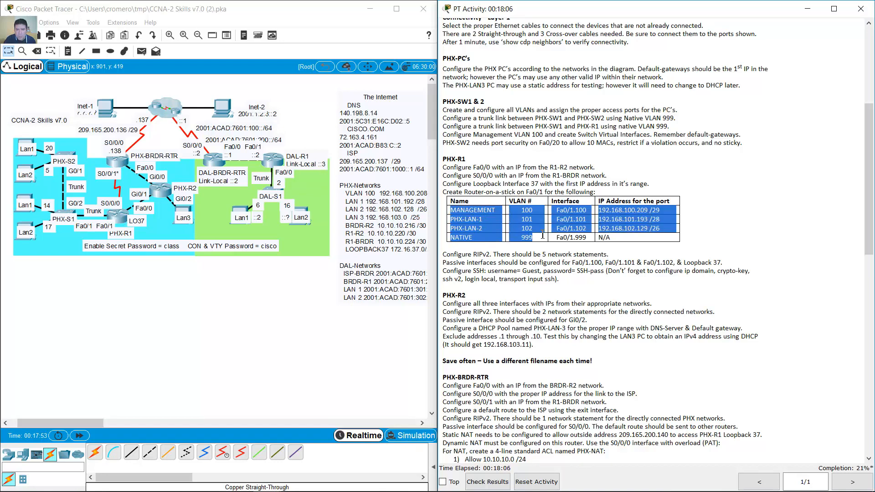
{"action": "left_click", "coordinate": [494, 220]}
{"action": "scroll", "coordinate": [494, 221], "scroll_direction": "down", "scroll_amount": 3}
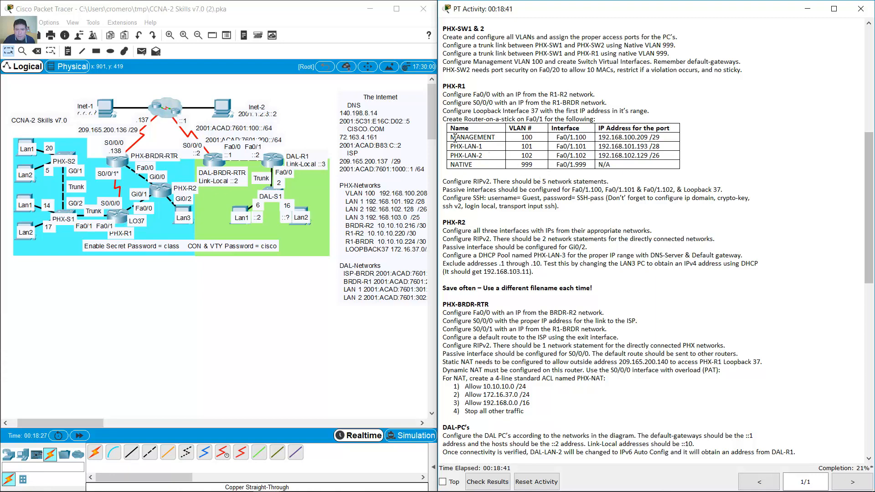
{"action": "left_click_drag", "start_coordinate": [451, 137], "coordinate": [536, 138]}
{"action": "scroll", "coordinate": [533, 139], "scroll_direction": "up", "scroll_amount": 1}
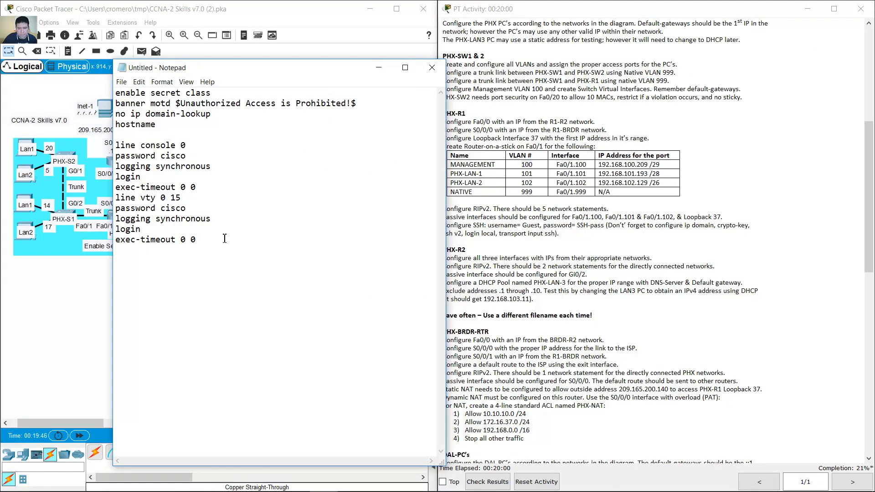
- Type vlan/name pairs for 100 MANAGEMENT, 101 PHX-LAN-1, 102 PHX-LAN-2 and 999 NATIVE
{"action": "type", "text": "vlan 100 n"}
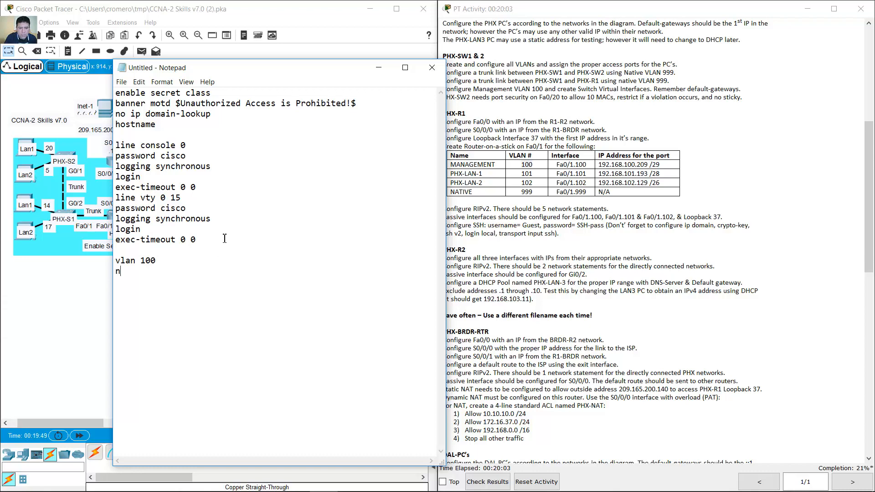
{"action": "type", "text": "ame MANAGEMENT"}
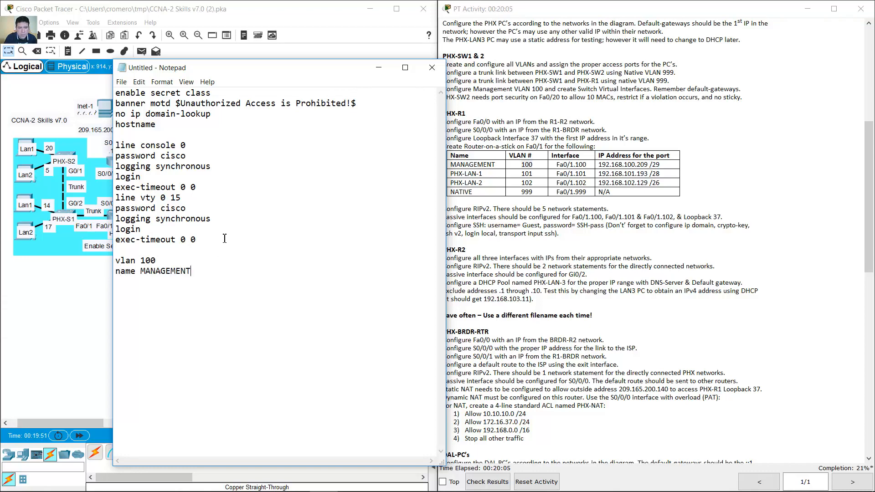
{"action": "key", "text": "Return"}
{"action": "type", "text": "vlan 101 nasm"}
{"action": "key", "text": "BackSpace"}
{"action": "type", "text": "me"}
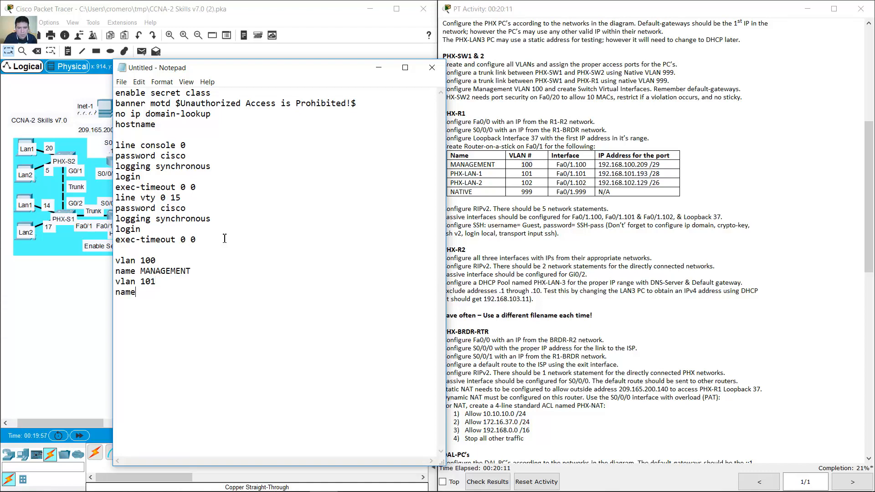
{"action": "type", "text": " phx-lan-1"}
{"action": "key", "text": "BackSpace"}
{"action": "key", "text": "BackSpace"}
{"action": "key", "text": "BackSpace"}
{"action": "key", "text": "BackSpace"}
{"action": "key", "text": "BackSpace"}
{"action": "key", "text": "BackSpace"}
{"action": "key", "text": "BackSpace"}
{"action": "key", "text": "BackSpace"}
{"action": "type", "text": "PHX-LAN-1 "}
{"action": "type", "text": "vlan 102"}
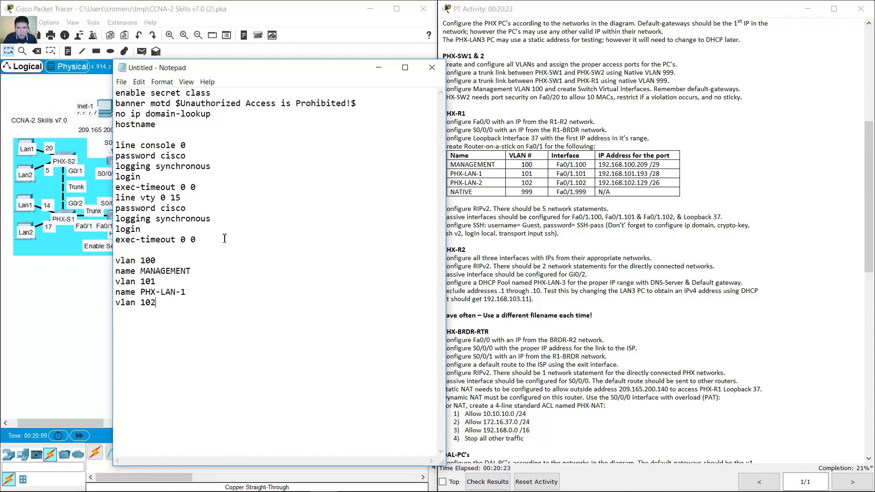
{"action": "key", "text": "Return"}
{"action": "type", "text": "name PHX"}
{"action": "type", "text": "lan "}
{"action": "type", "text": "9"}
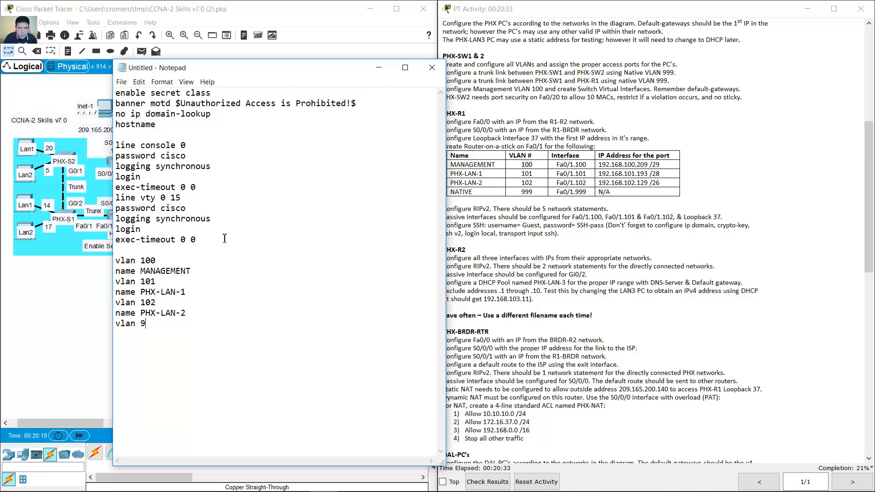
{"action": "type", "text": "99 "}
{"action": "type", "text": "name NATIVE"}
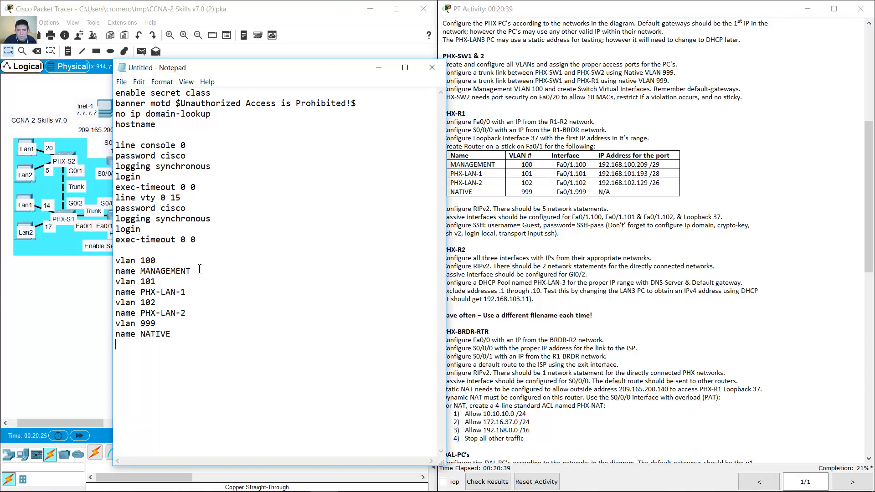
{"action": "key", "text": "Return"}
- Select the VLAN definition lines and copy them
{"action": "left_click_drag", "start_coordinate": [118, 261], "coordinate": [120, 348]}
{"action": "right_click", "coordinate": [135, 305]}
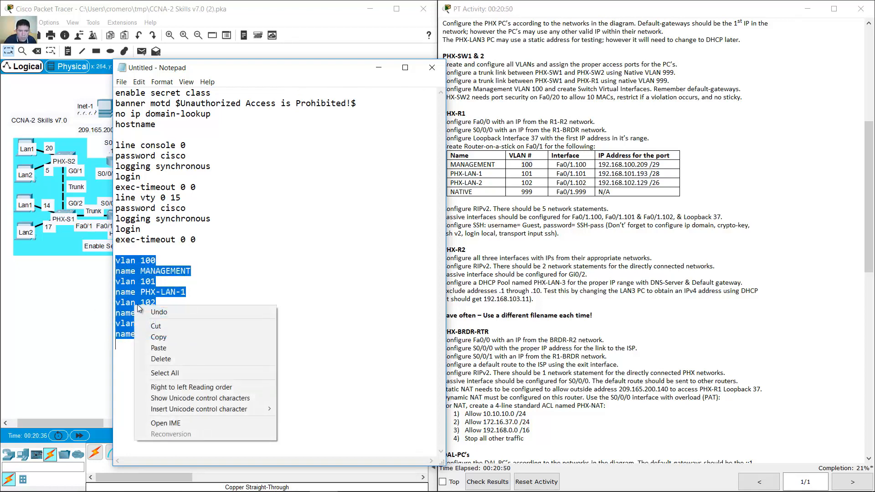
{"action": "left_click", "coordinate": [155, 337]}
- Paste the copied VLAN 100, 101, 102 and 999 commands into PHX-S1's CLI
{"action": "left_click", "coordinate": [378, 68]}
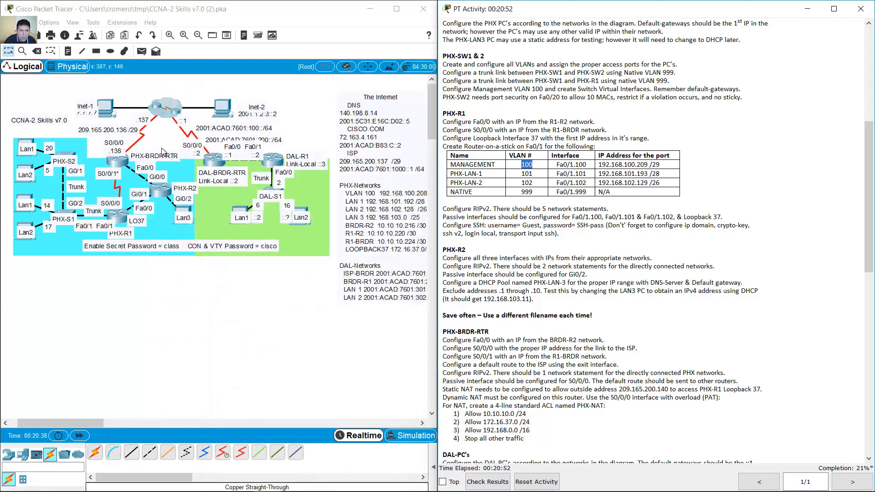
{"action": "left_click", "coordinate": [63, 215]}
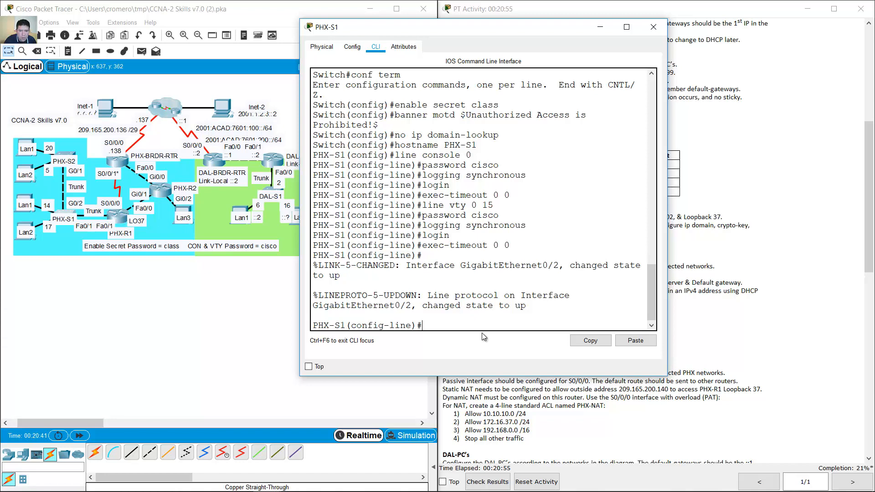
{"action": "left_click", "coordinate": [636, 340]}
{"action": "left_click", "coordinate": [102, 283]}
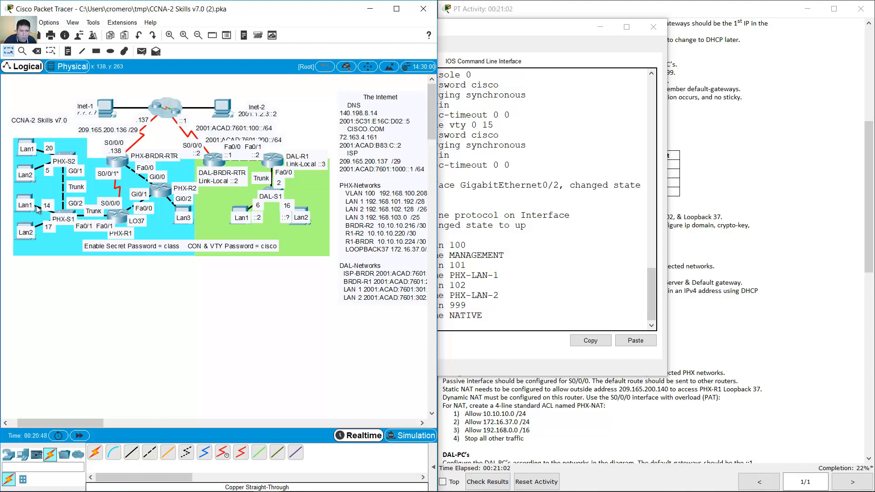
{"action": "left_click", "coordinate": [739, 203]}
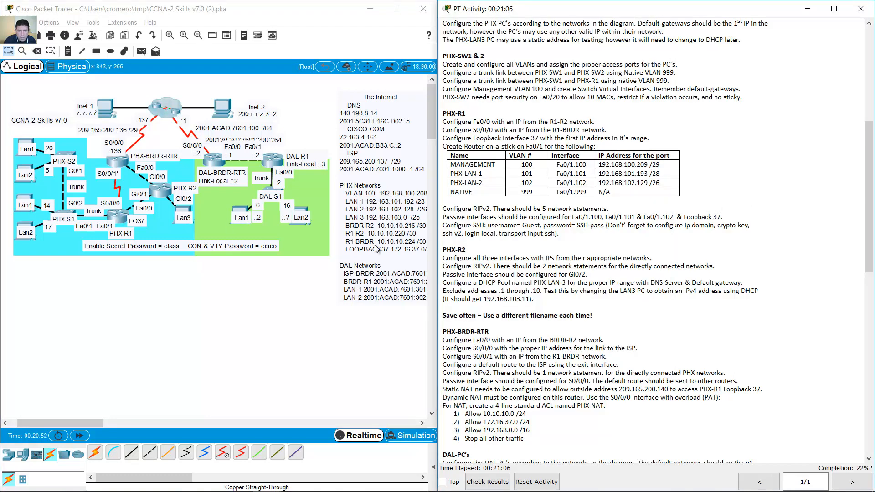
{"action": "left_click_drag", "start_coordinate": [93, 423], "coordinate": [94, 422]}
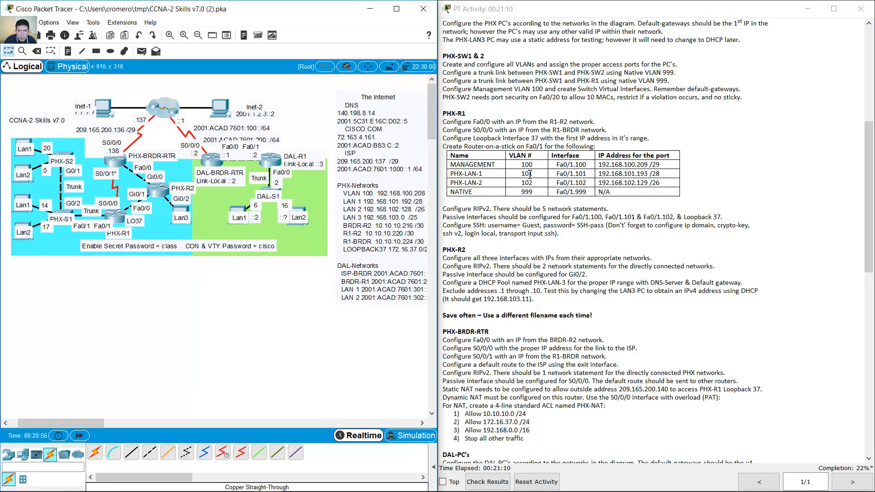
{"action": "left_click", "coordinate": [62, 213]}
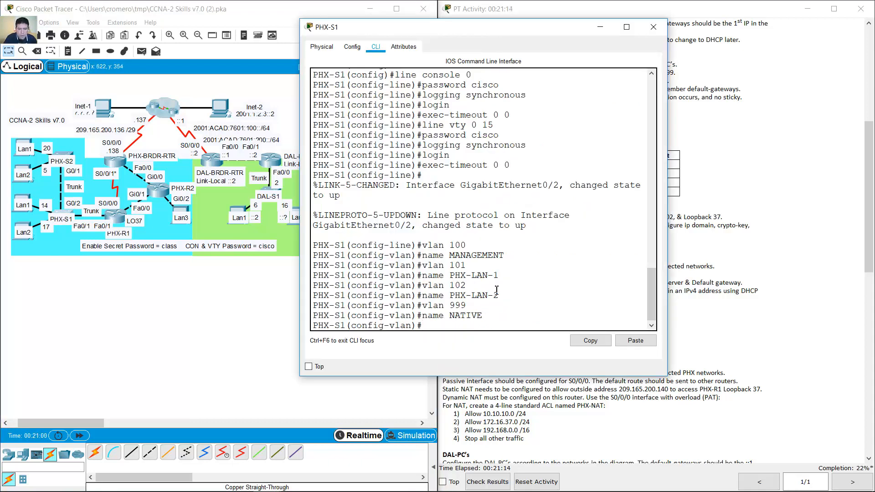
- Make PHX-S1's Fa0/14 an access port in VLAN 101
{"action": "type", "text": "int f0/"}
{"action": "type", "text": "12"}
{"action": "key", "text": "BackSpace"}
{"action": "type", "text": "4"}
{"action": "key", "text": "Return"}
{"action": "type", "text": "switchp"}
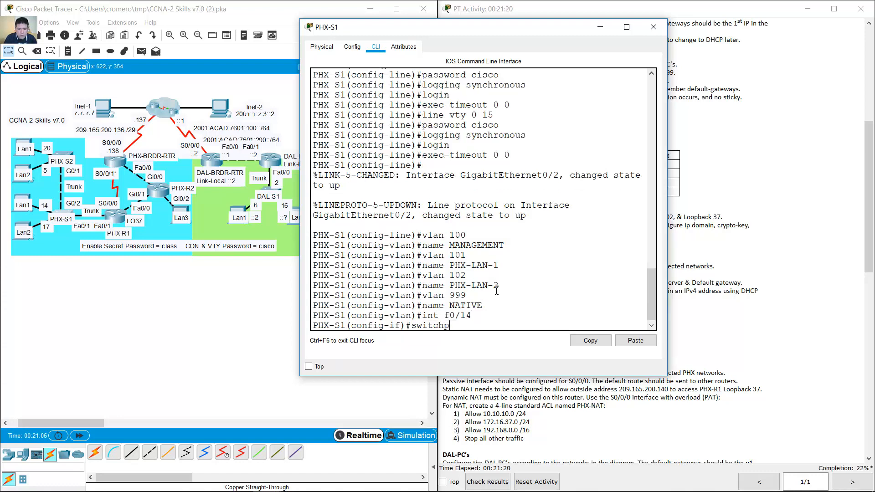
{"action": "type", "text": "ort mode access"}
{"action": "key", "text": "Return"}
{"action": "key", "text": "Up"}
{"action": "key", "text": "Left"}
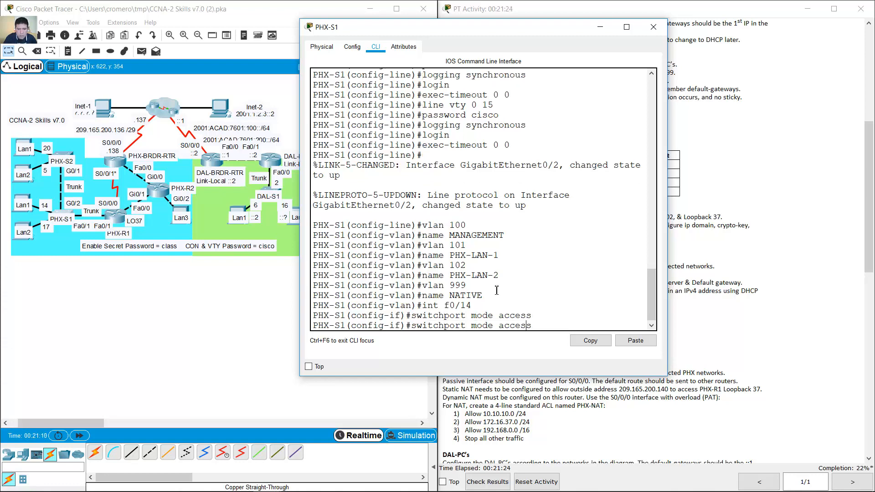
{"action": "key", "text": "Left"}
{"action": "key", "text": "Left"}
{"action": "key", "text": "Left"}
{"action": "key", "text": "Left"}
{"action": "key", "text": "Left"}
{"action": "key", "text": "BackSpace"}
{"action": "key", "text": "BackSpace"}
{"action": "key", "text": "BackSpace"}
{"action": "key", "text": "BackSpace"}
{"action": "key", "text": "BackSpace"}
{"action": "key", "text": "BackSpace"}
{"action": "key", "text": "BackSpace"}
{"action": "type", "text": "101"}
{"action": "key", "text": "Return"}
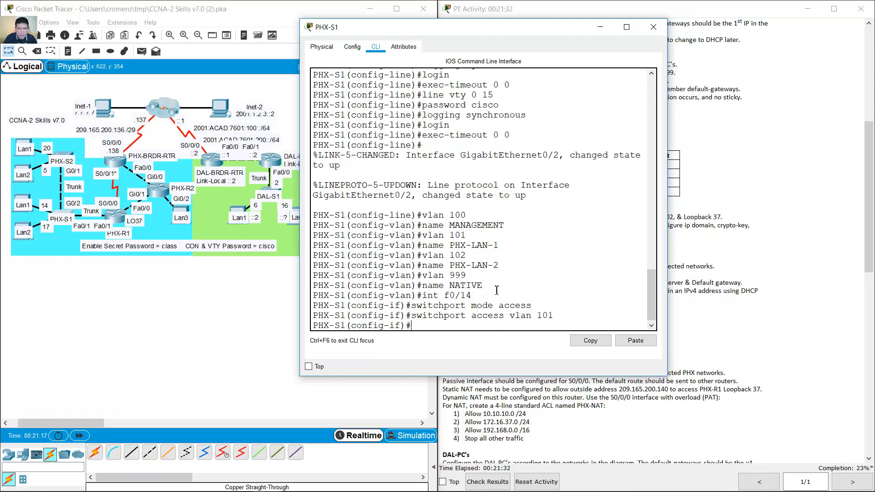
- Make Fa0/17 an access port in VLAN 102 and close the PHX-S1 window
{"action": "key", "text": "Up"}
{"action": "key", "text": "Up"}
{"action": "key", "text": "Up"}
{"action": "key", "text": "Return"}
{"action": "key", "text": "Up"}
{"action": "key", "text": "Up"}
{"action": "key", "text": "Up"}
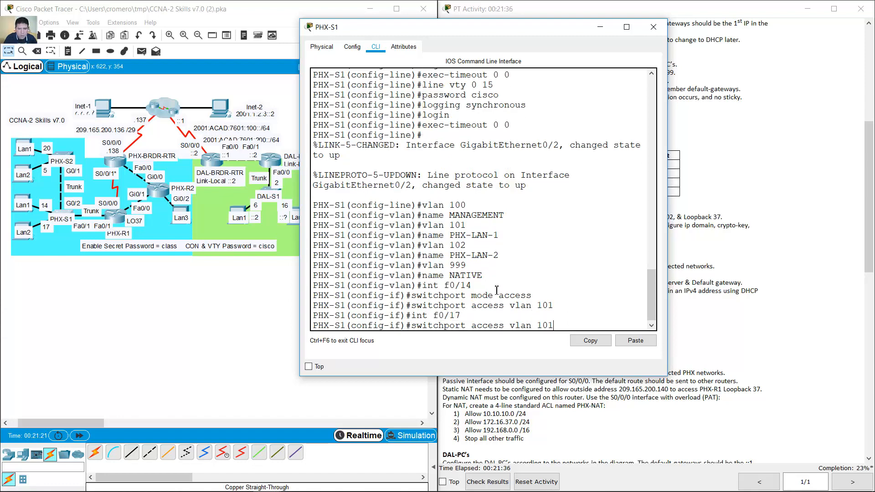
{"action": "key", "text": "Return"}
{"action": "key", "text": "Up"}
{"action": "key", "text": "Up"}
{"action": "key", "text": "Up"}
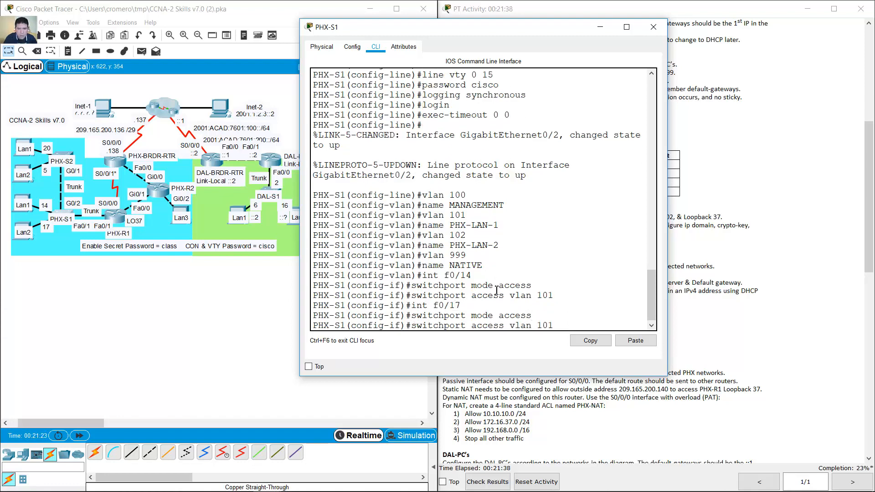
{"action": "key", "text": "BackSpace"}
{"action": "type", "text": "2"}
{"action": "key", "text": "Return"}
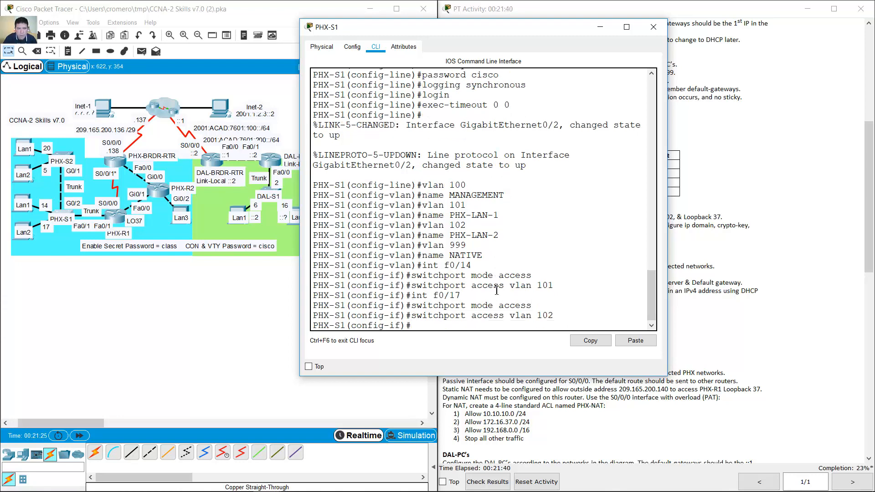
{"action": "left_click", "coordinate": [598, 28]}
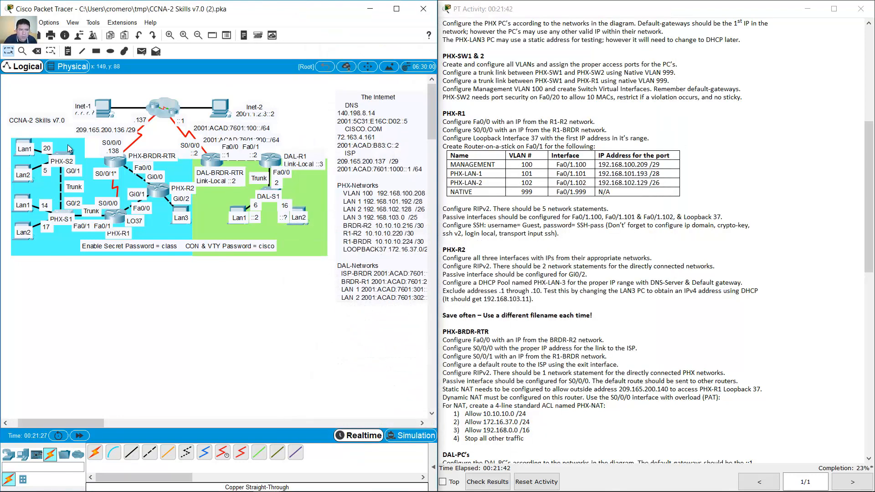
- Paste the VLAN 100, 101, 102 and 999 commands into PHX-S2 and put Fa0/20 in access VLAN 101
{"action": "left_click", "coordinate": [68, 156]}
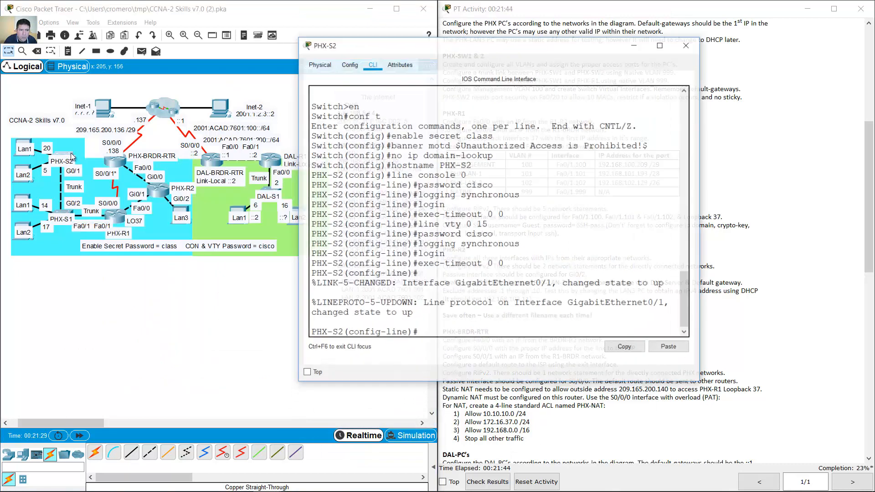
{"action": "left_click", "coordinate": [676, 341]}
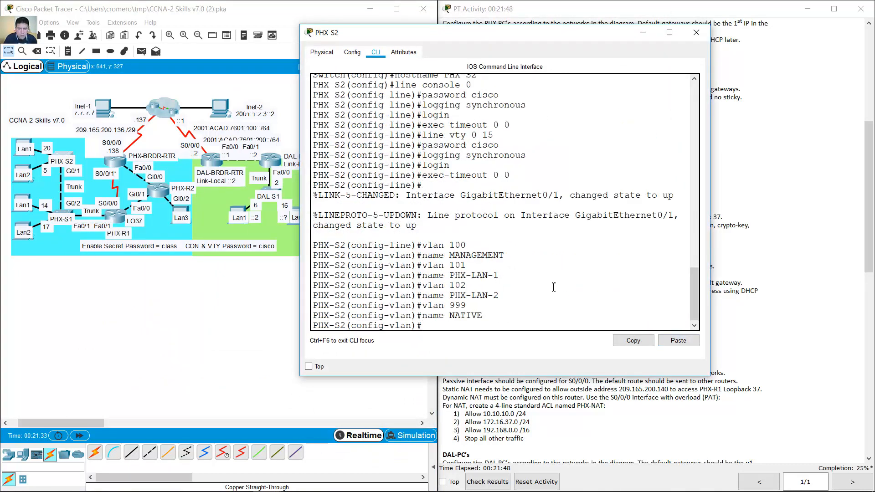
{"action": "type", "text": "int f0/20"}
{"action": "key", "text": "Return"}
{"action": "type", "text": "s"}
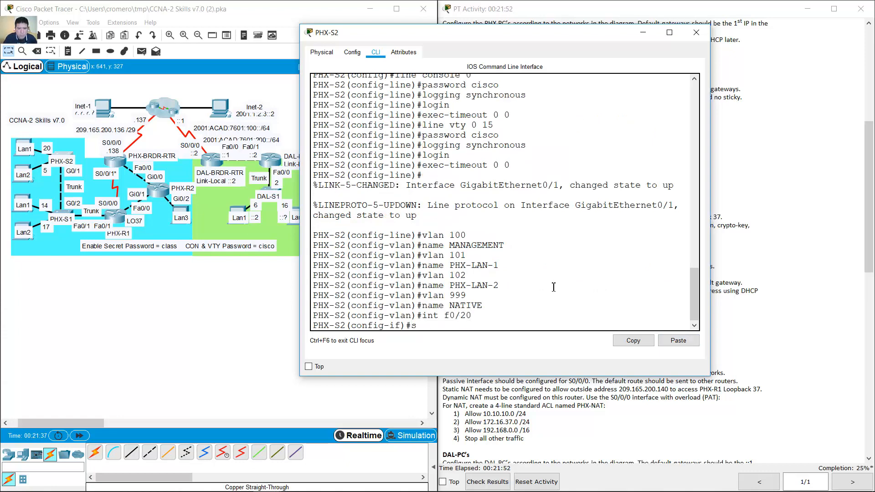
{"action": "type", "text": "witchport mode access"}
{"action": "key", "text": "Return"}
{"action": "key", "text": "Up"}
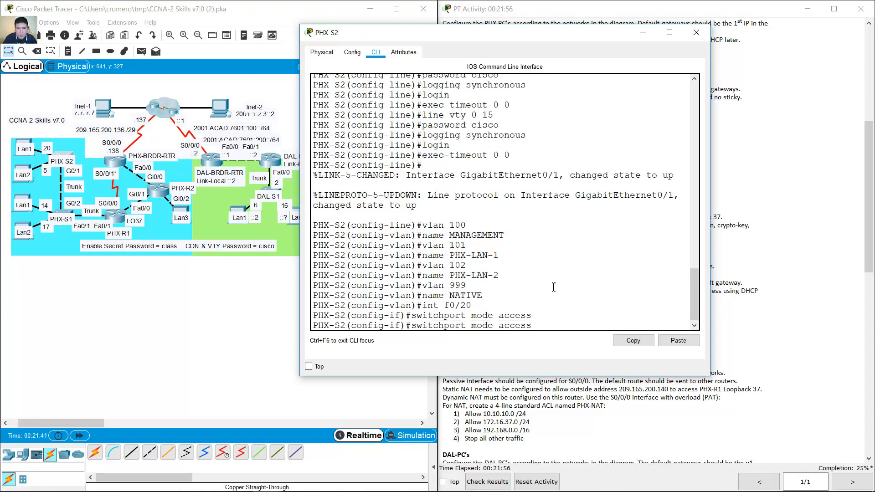
{"action": "key", "text": "BackSpace"}
{"action": "key", "text": "BackSpace"}
{"action": "key", "text": "BackSpace"}
{"action": "key", "text": "BackSpace"}
{"action": "type", "text": "vlan 10"}
{"action": "key", "text": "Return"}
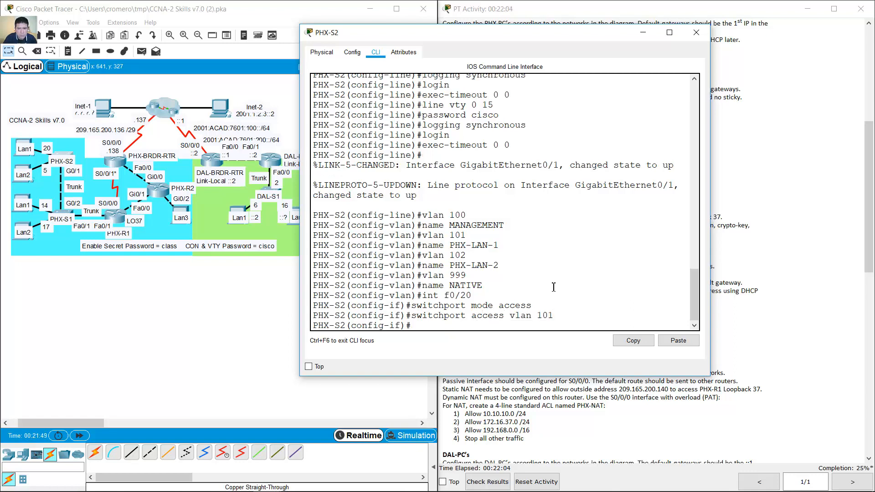
- Make Fa0/5 an access port in VLAN 102
{"action": "key", "text": "Up"}
{"action": "key", "text": "Up"}
{"action": "key", "text": "Up"}
{"action": "type", "text": "5"}
{"action": "key", "text": "Return"}
{"action": "type", "text": "switchport mode access"}
{"action": "key", "text": "Return"}
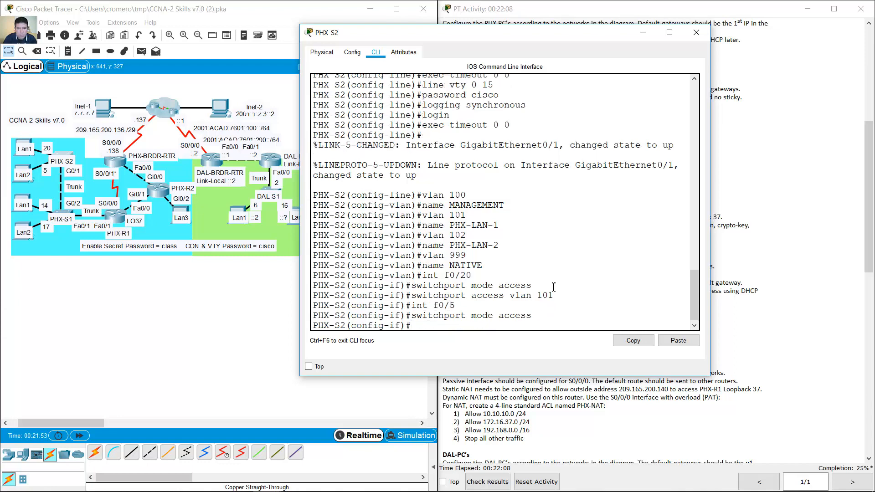
{"action": "type", "text": "switchport mode access"}
{"action": "key", "text": "Up"}
{"action": "key", "text": "Up"}
{"action": "key", "text": "Up"}
{"action": "key", "text": "BackSpace"}
{"action": "type", "text": "2"}
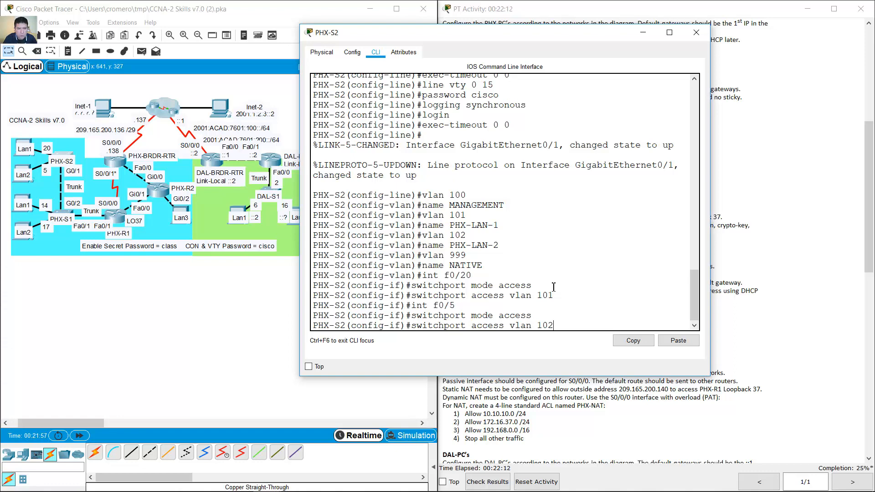
{"action": "key", "text": "Return"}
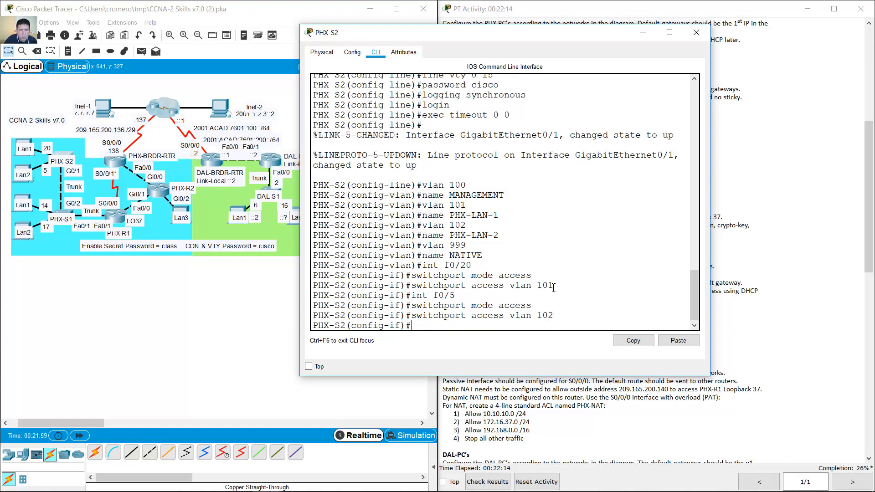
{"action": "left_click", "coordinate": [637, 36]}
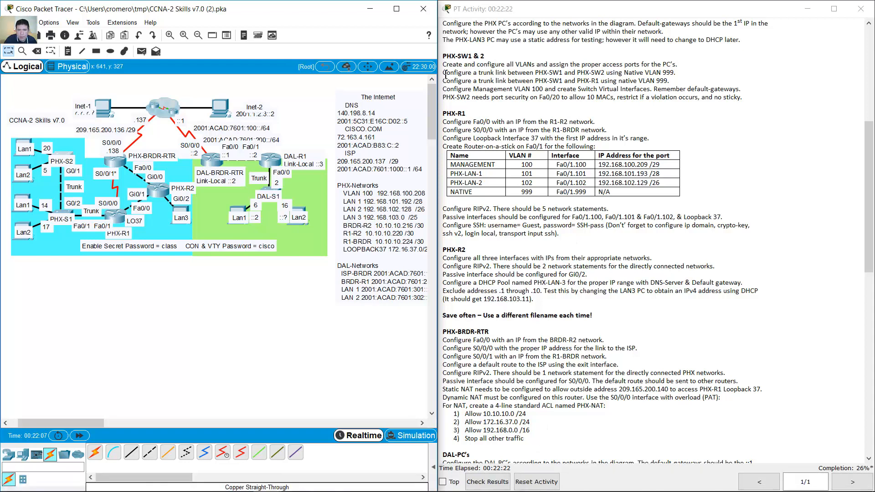
{"action": "left_click_drag", "start_coordinate": [445, 73], "coordinate": [679, 73]}
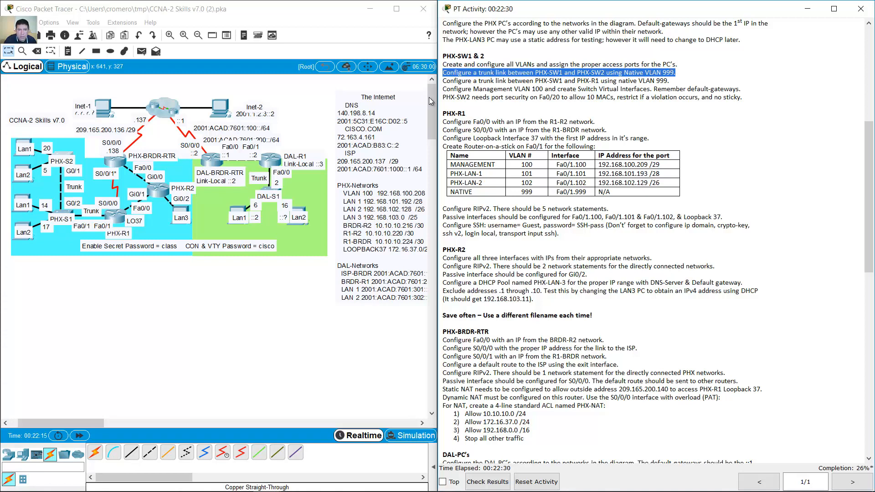
{"action": "left_click", "coordinate": [65, 265]}
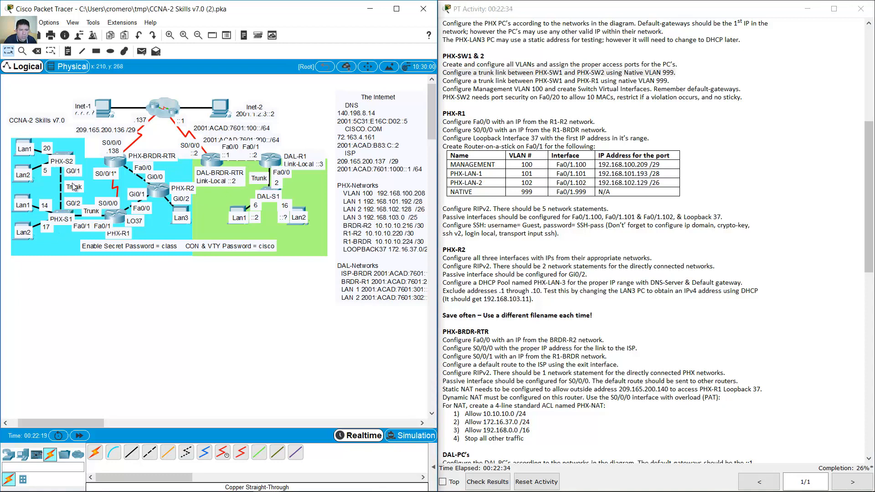
{"action": "left_click", "coordinate": [73, 155]}
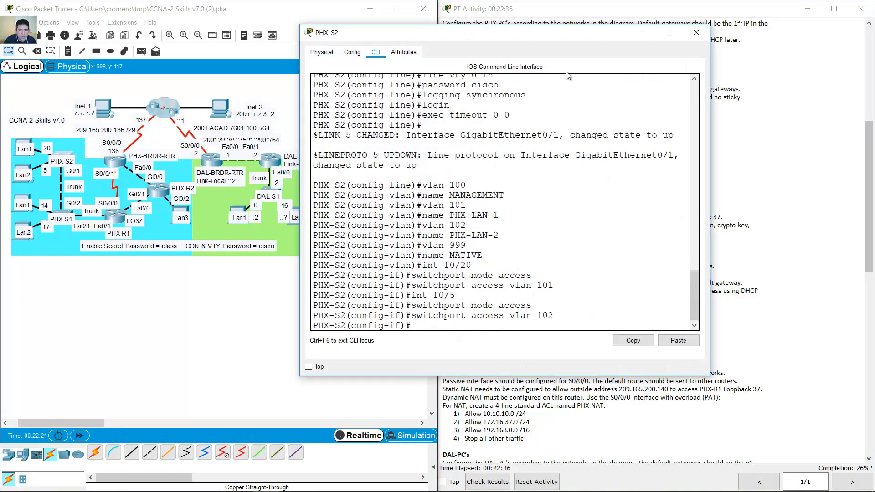
- On PHX-S1, set Gi0/2 to switchport mode trunk with native VLAN 999, then minimize the window
{"action": "left_click", "coordinate": [65, 222]}
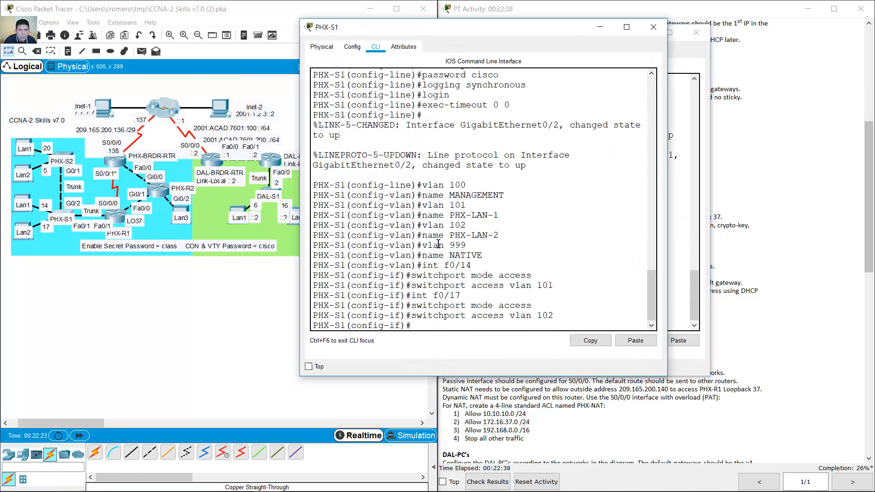
{"action": "key", "text": "Up"}
{"action": "key", "text": "Up"}
{"action": "key", "text": "Up"}
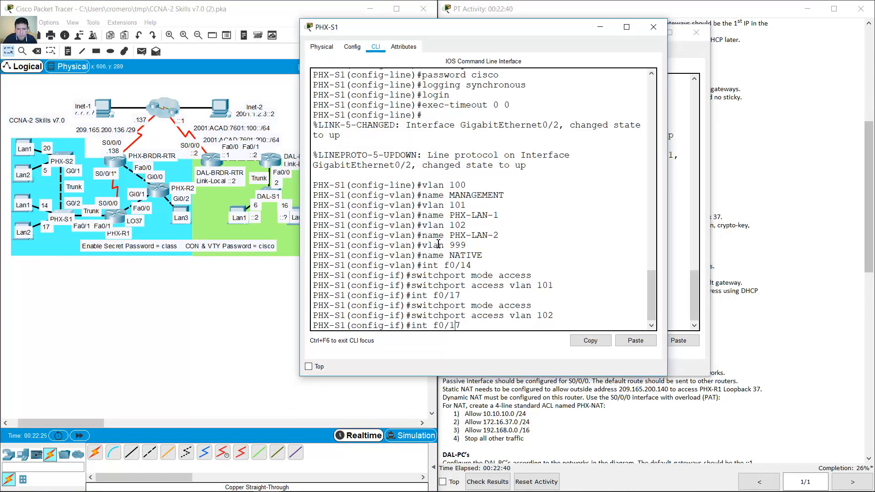
{"action": "key", "text": "BackSpace"}
{"action": "type", "text": "g"}
{"action": "key", "text": "Return"}
{"action": "type", "text": "switchport mode access"}
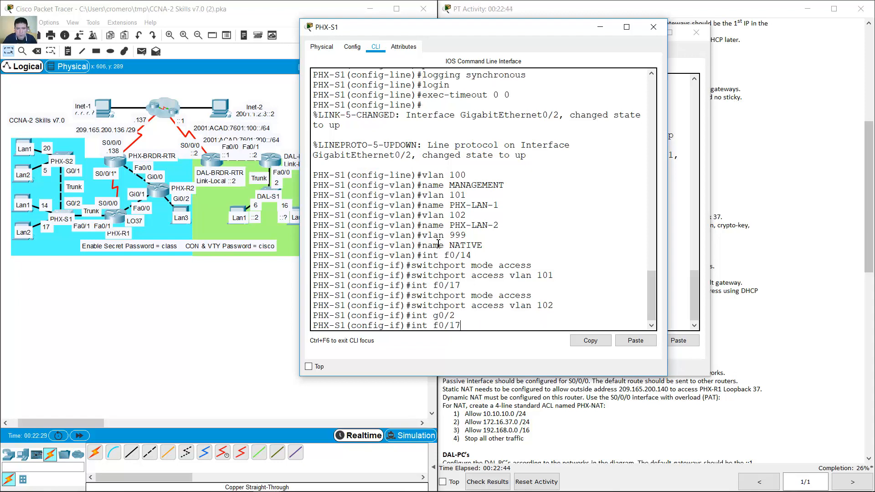
{"action": "key", "text": "BackSpace"}
{"action": "key", "text": "BackSpace"}
{"action": "key", "text": "BackSpace"}
{"action": "key", "text": "BackSpace"}
{"action": "key", "text": "BackSpace"}
{"action": "type", "text": "trunk"}
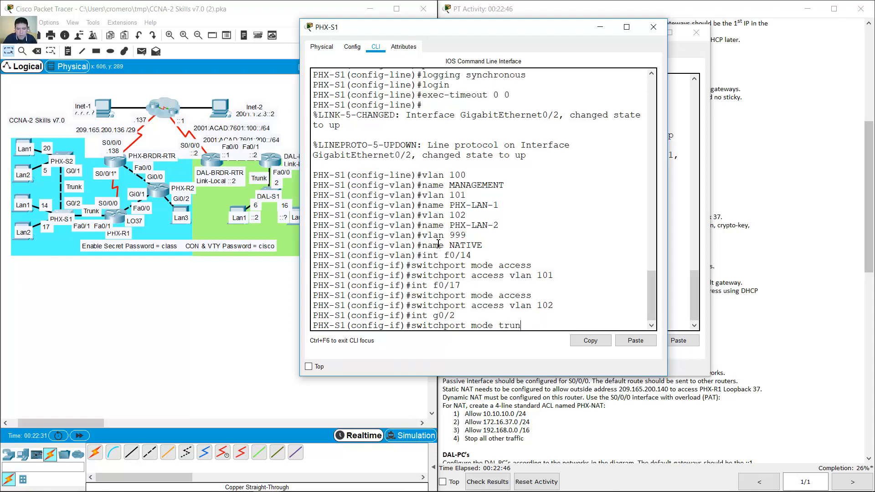
{"action": "key", "text": "Return"}
{"action": "key", "text": "Return"}
{"action": "key", "text": "Up"}
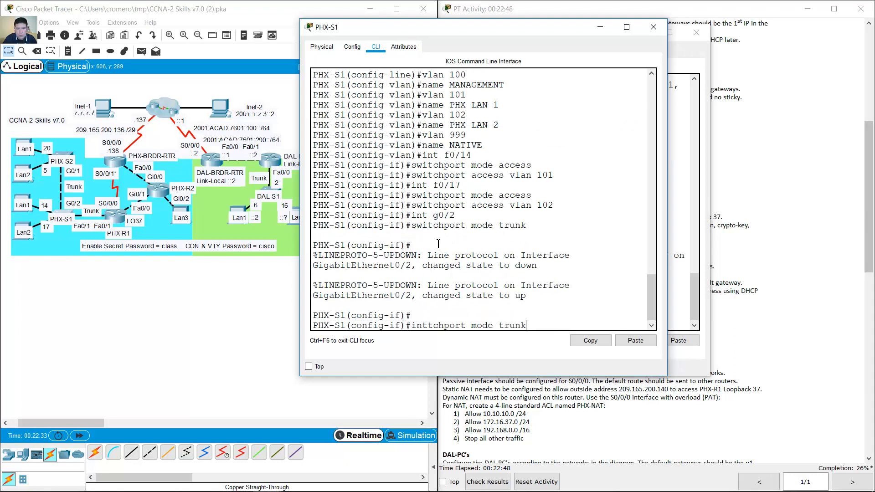
{"action": "key", "text": "BackSpace"}
{"action": "key", "text": "BackSpace"}
{"action": "key", "text": "BackSpace"}
{"action": "key", "text": "BackSpace"}
{"action": "key", "text": "BackSpace"}
{"action": "type", "text": "native vlan 999"}
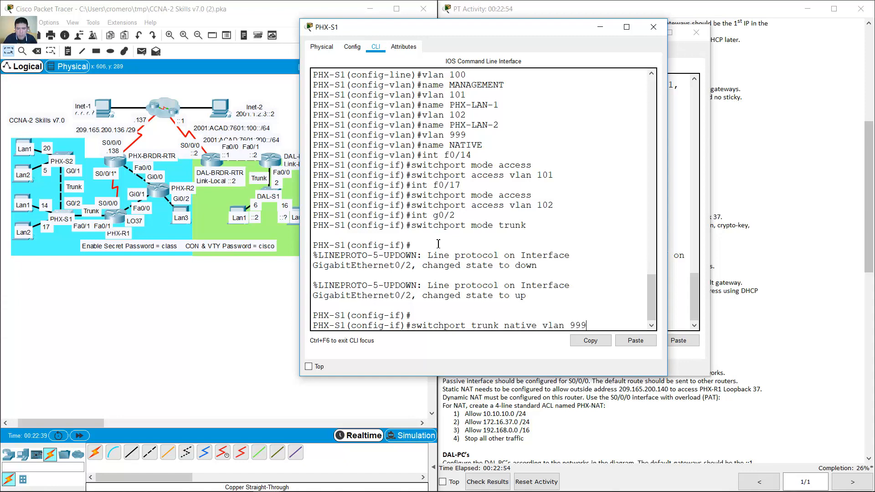
{"action": "key", "text": "Return"}
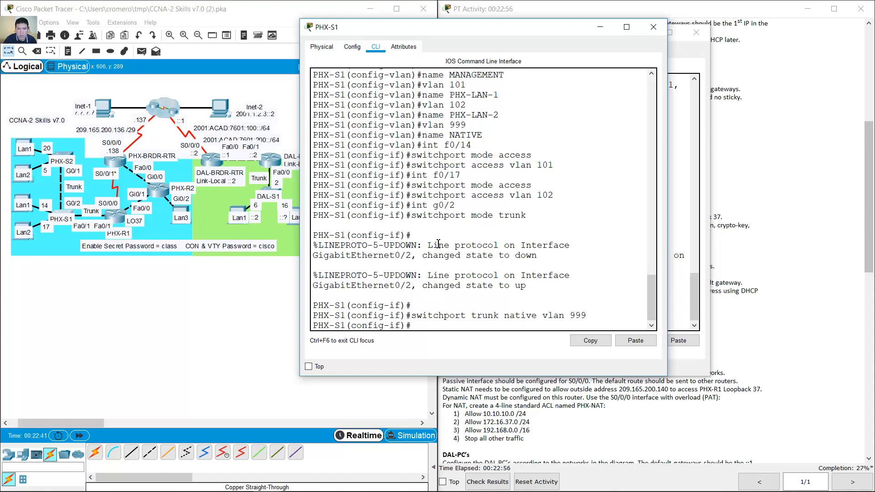
{"action": "left_click", "coordinate": [600, 27]}
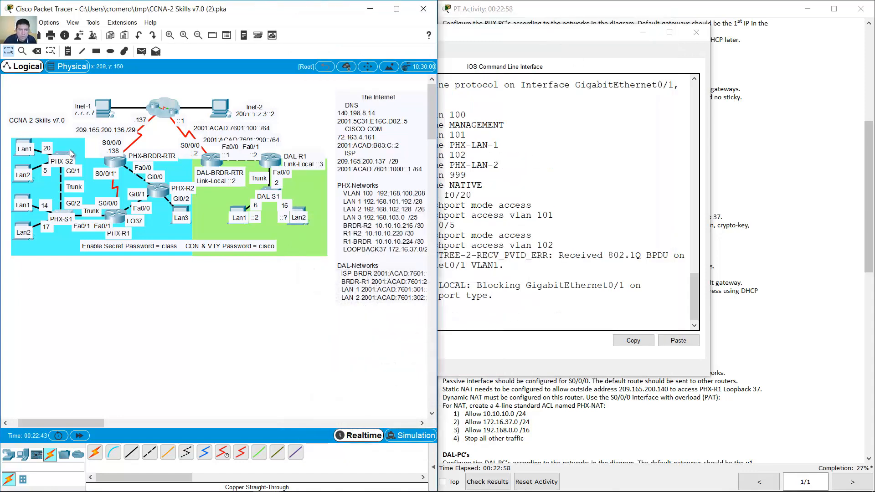
- On PHX-S2, set Gi0/1 to switchport mode trunk with trunk native VLAN 999
{"action": "left_click", "coordinate": [72, 156]}
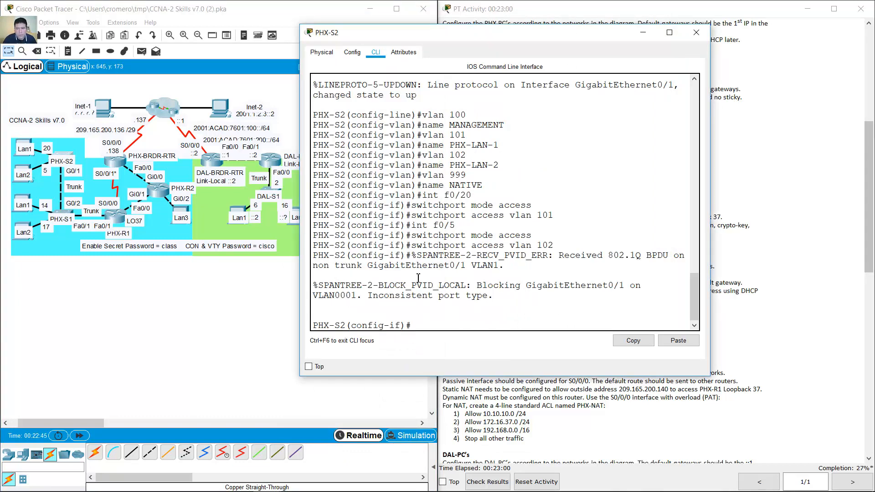
{"action": "key", "text": "Up"}
{"action": "key", "text": "Up"}
{"action": "key", "text": "Up"}
{"action": "key", "text": "BackSpace"}
{"action": "key", "text": "BackSpace"}
{"action": "key", "text": "BackSpace"}
{"action": "type", "text": "g0/1"}
{"action": "key", "text": "Return"}
{"action": "type", "text": "switchport mode "}
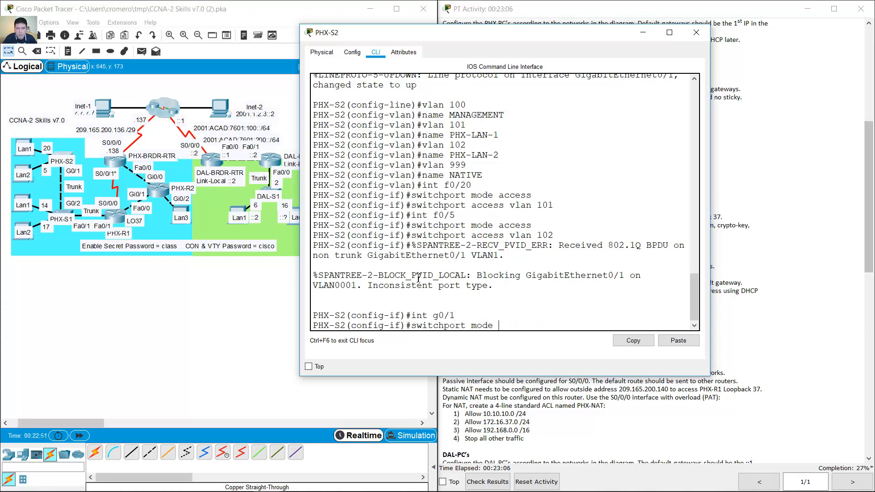
{"action": "type", "text": "accetrunk"}
{"action": "key", "text": "Return"}
{"action": "key", "text": "Up"}
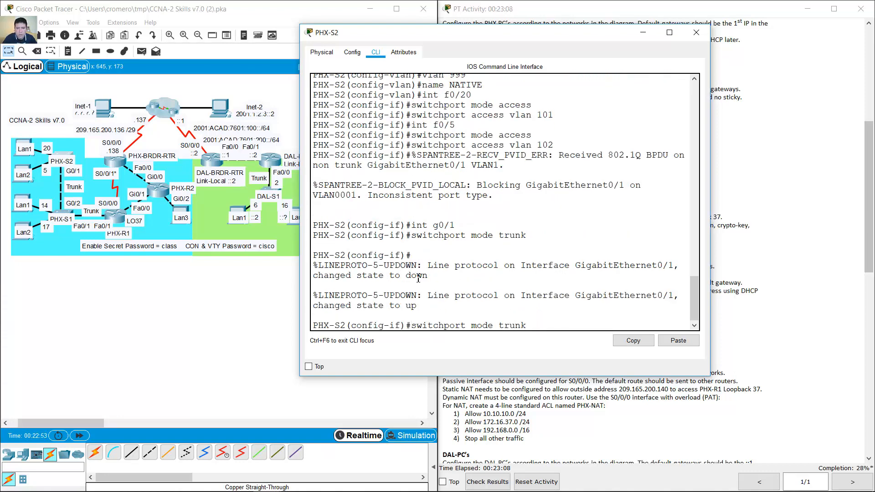
{"action": "key", "text": "BackSpace"}
{"action": "key", "text": "BackSpace"}
{"action": "key", "text": "BackSpace"}
{"action": "key", "text": "BackSpace"}
{"action": "key", "text": "BackSpace"}
{"action": "key", "text": "BackSpace"}
{"action": "key", "text": "BackSpace"}
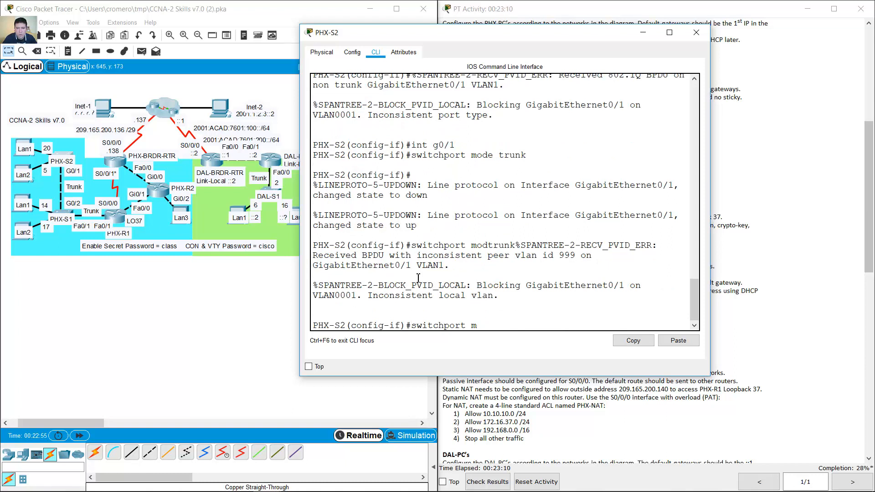
{"action": "type", "text": "trunk native vlan 999"}
{"action": "key", "text": "Return"}
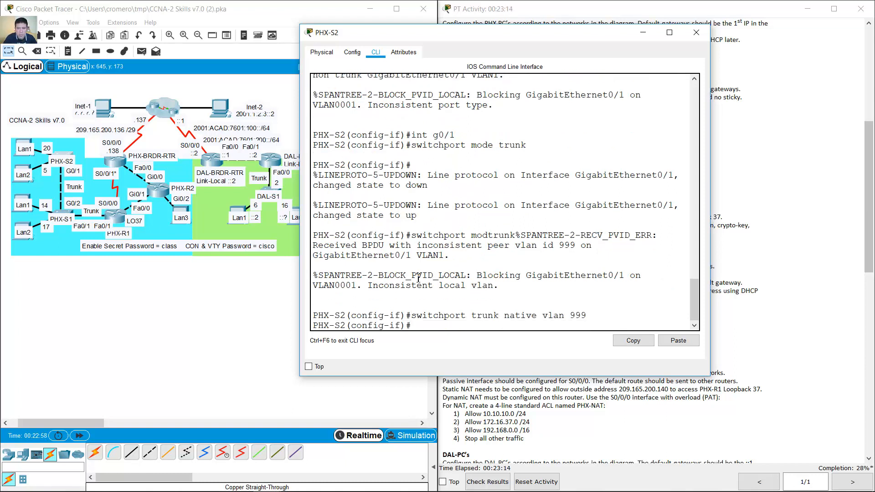
{"action": "left_click", "coordinate": [643, 34]}
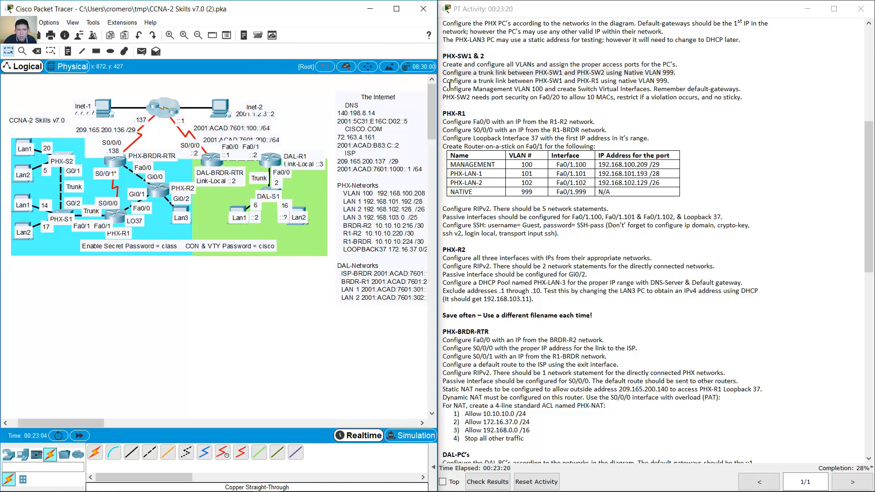
{"action": "left_click_drag", "start_coordinate": [447, 82], "coordinate": [541, 81]}
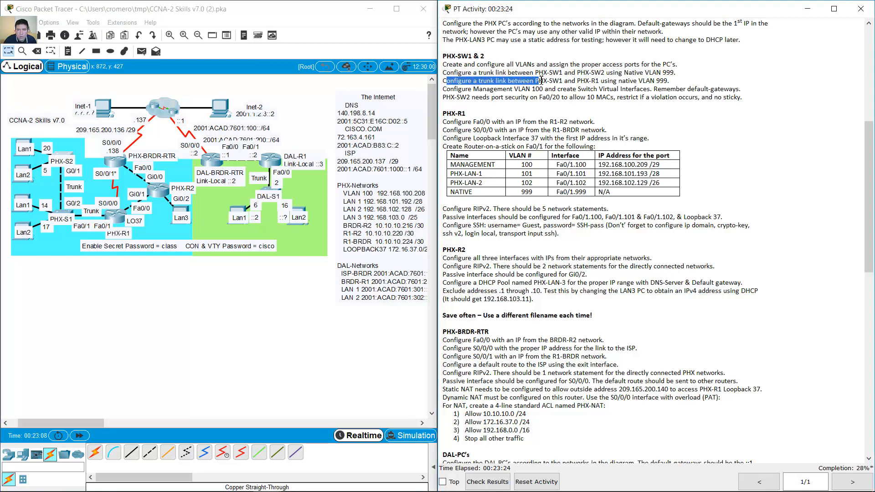
{"action": "left_click_drag", "start_coordinate": [541, 80], "coordinate": [664, 82]}
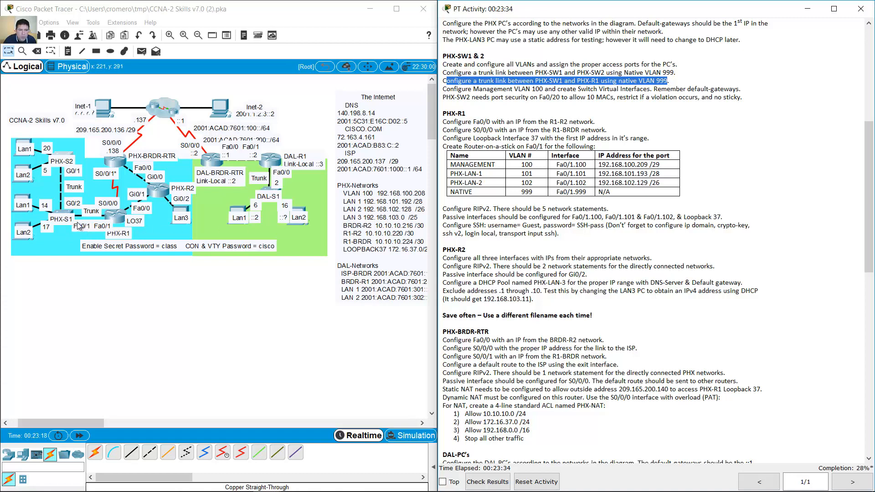
- Make PHX-S1's Fa0/1 a trunk port with native VLAN 999
{"action": "left_click", "coordinate": [67, 214]}
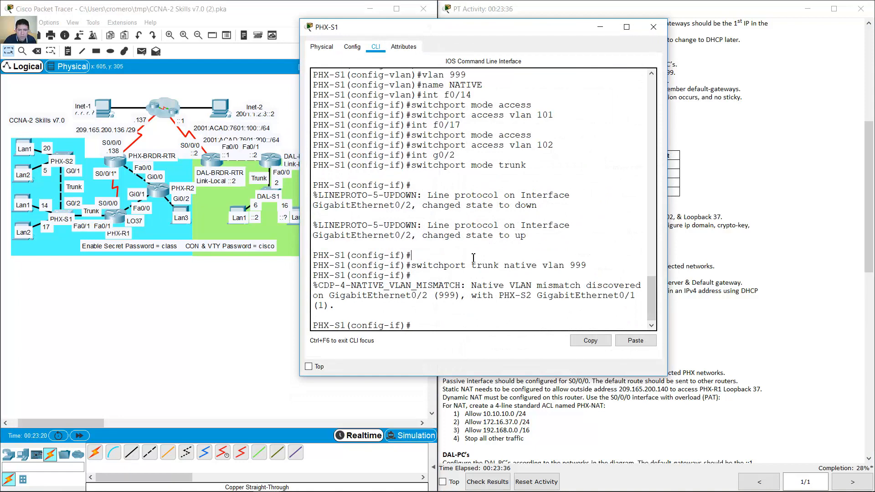
{"action": "key", "text": "Up"}
{"action": "key", "text": "Up"}
{"action": "key", "text": "Up"}
{"action": "key", "text": "Left"}
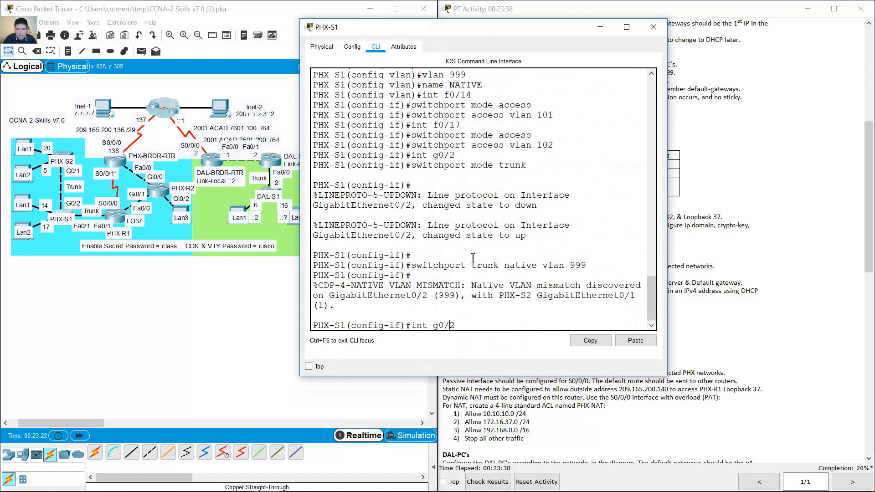
{"action": "key", "text": "Delete"}
{"action": "type", "text": "f"}
{"action": "key", "text": "BackSpace"}
{"action": "type", "text": "1"}
{"action": "key", "text": "Return"}
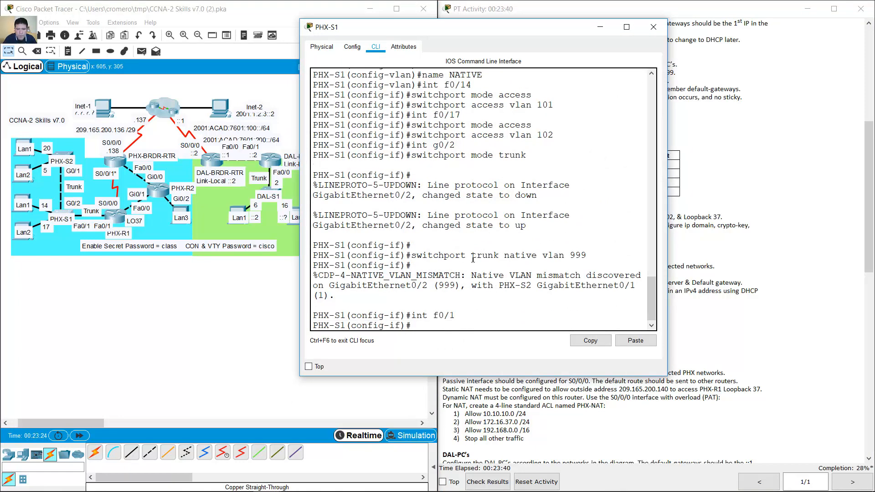
{"action": "key", "text": "Up"}
{"action": "key", "text": "Up"}
{"action": "key", "text": "Up"}
{"action": "key", "text": "Return"}
{"action": "key", "text": "Up"}
{"action": "key", "text": "Up"}
{"action": "key", "text": "Up"}
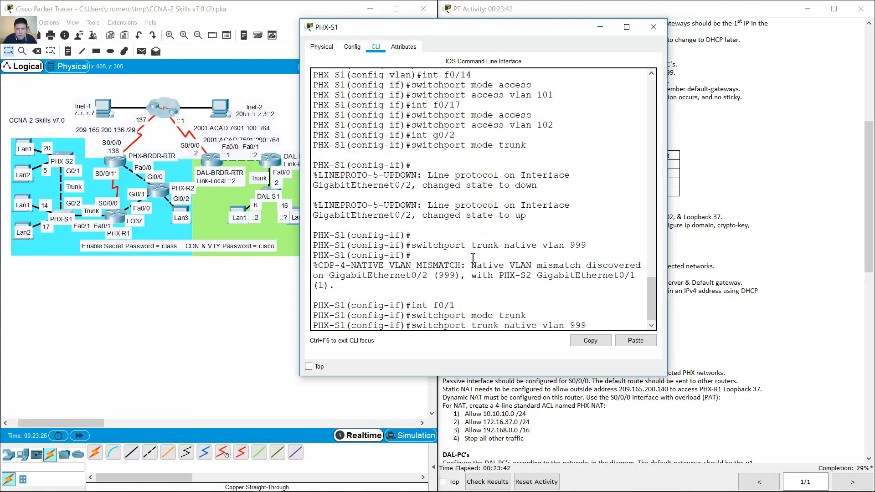
{"action": "key", "text": "Return"}
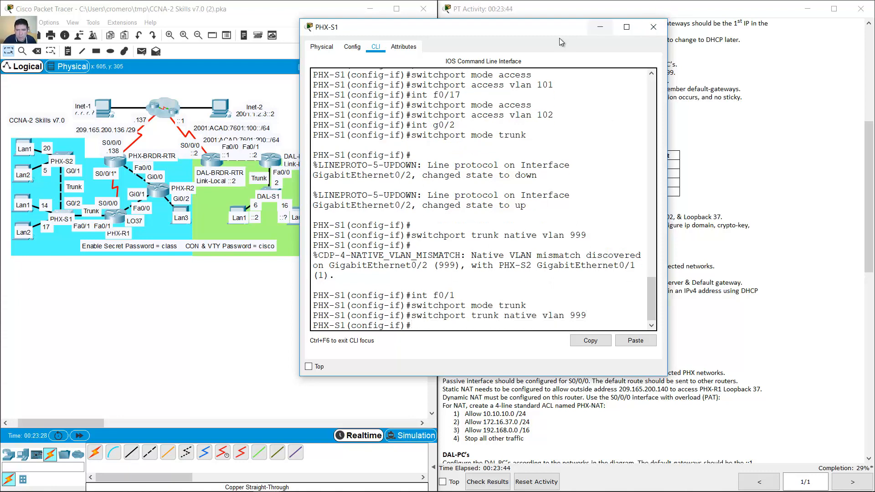
- Minimize the PHX-S1 console and highlight the management VLAN 100 instruction
{"action": "left_click", "coordinate": [594, 28]}
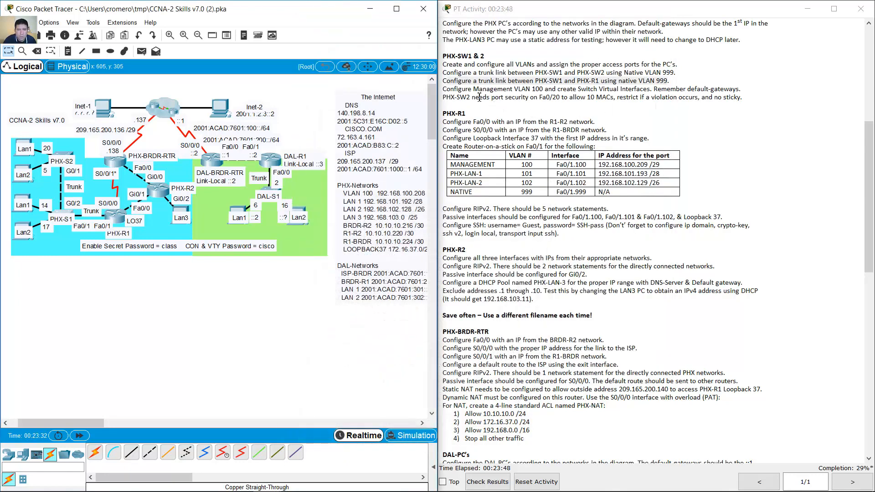
{"action": "left_click", "coordinate": [509, 86]}
{"action": "left_click_drag", "start_coordinate": [442, 89], "coordinate": [760, 89]}
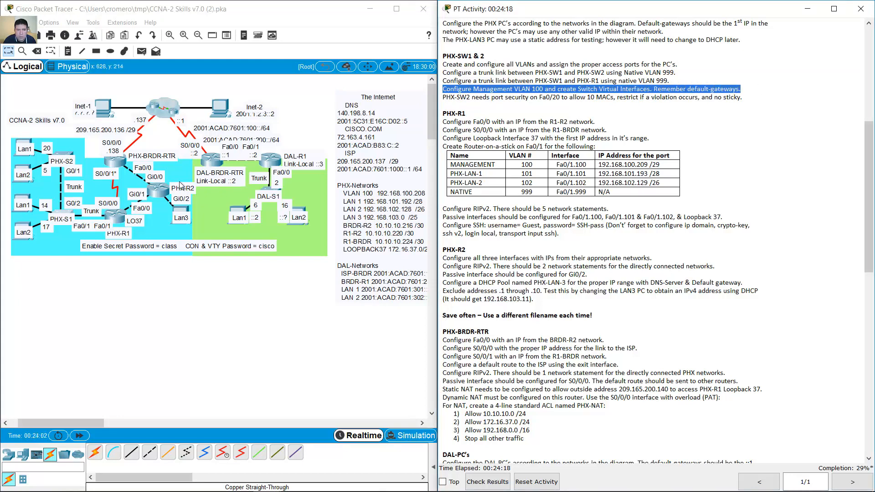
- Create PHX-S1's VLAN 100 interface with IP 192.168.100.210 255.255.255.248
{"action": "left_click", "coordinate": [92, 215]}
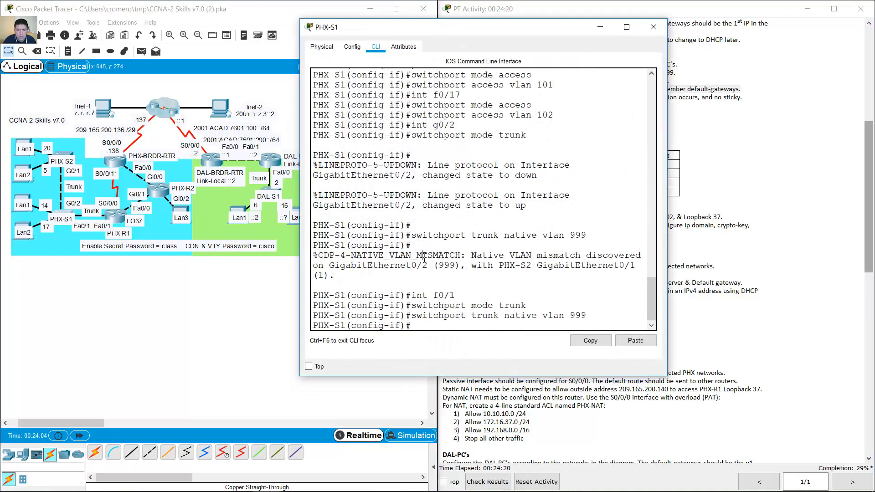
{"action": "type", "text": "int vlan 100"}
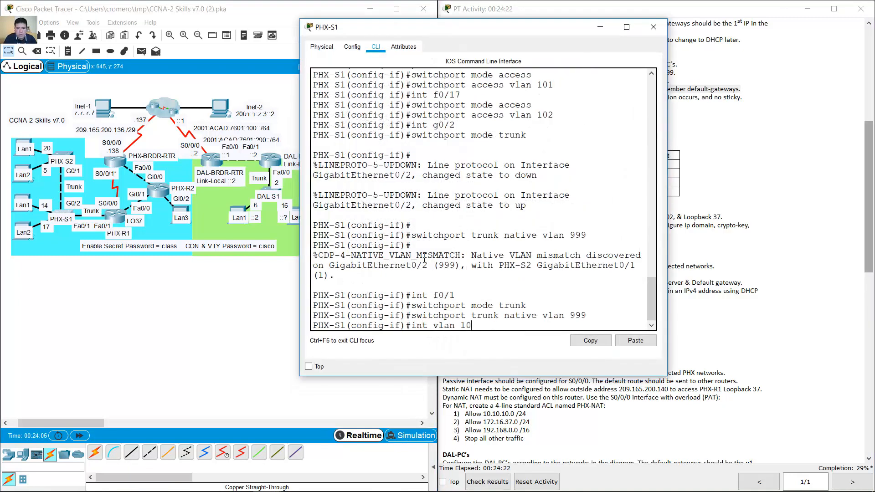
{"action": "key", "text": "Return"}
{"action": "type", "text": "ip address"}
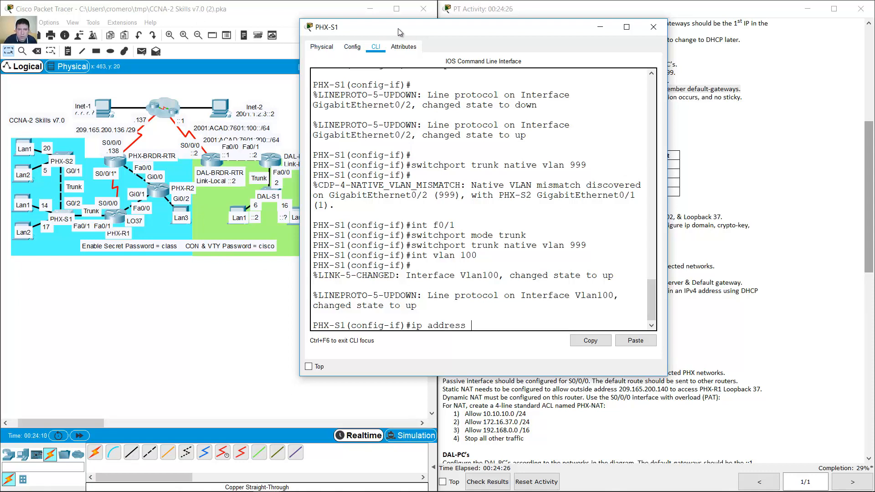
{"action": "left_click_drag", "start_coordinate": [328, 26], "coordinate": [484, 22]}
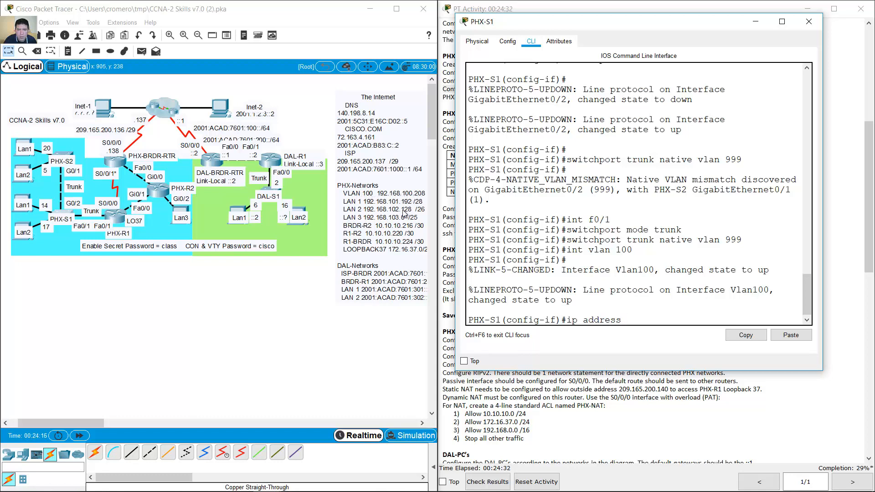
{"action": "left_click_drag", "start_coordinate": [77, 419], "coordinate": [92, 420]}
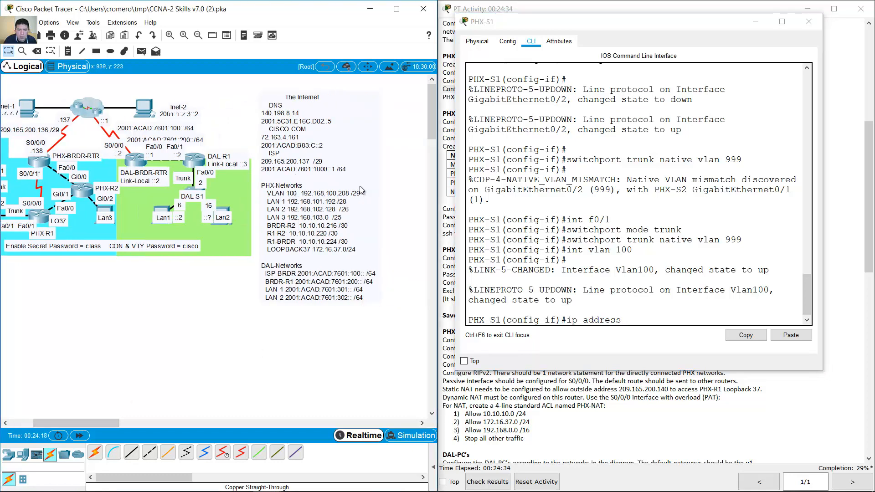
{"action": "left_click", "coordinate": [658, 324]}
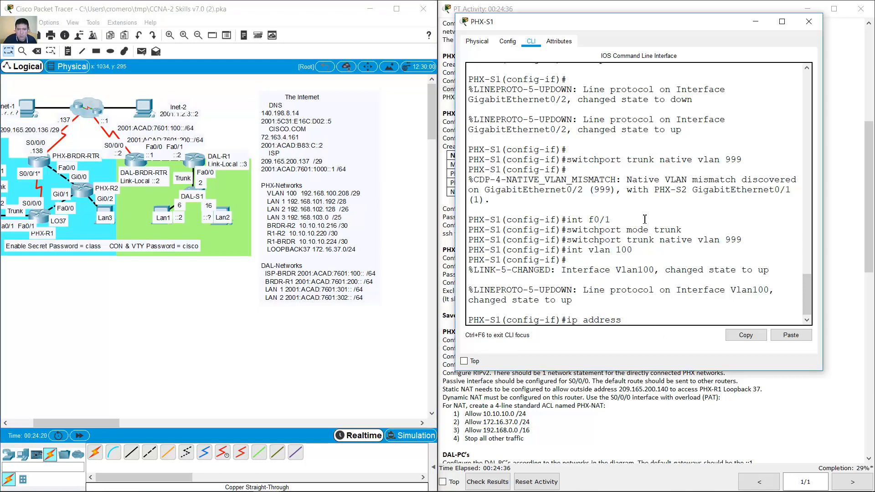
{"action": "type", "text": "192.168.100."}
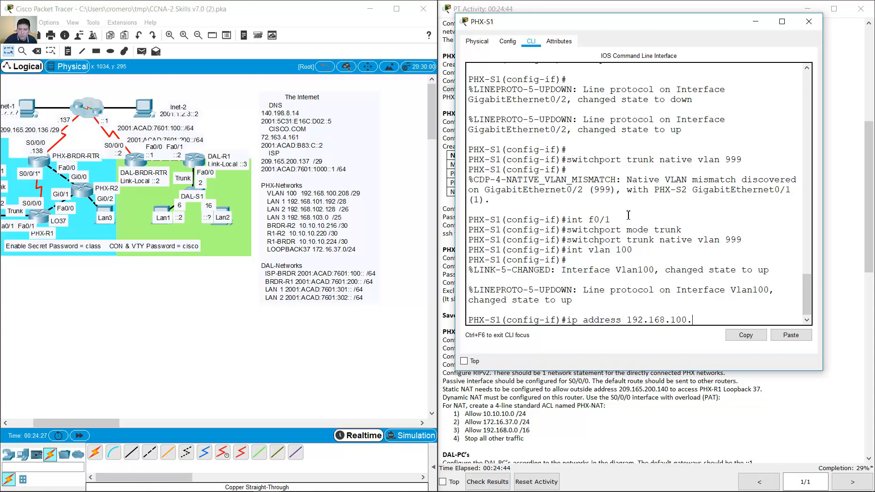
{"action": "type", "text": "210 255.255"}
{"action": "left_click_drag", "start_coordinate": [822, 193], "coordinate": [850, 194]}
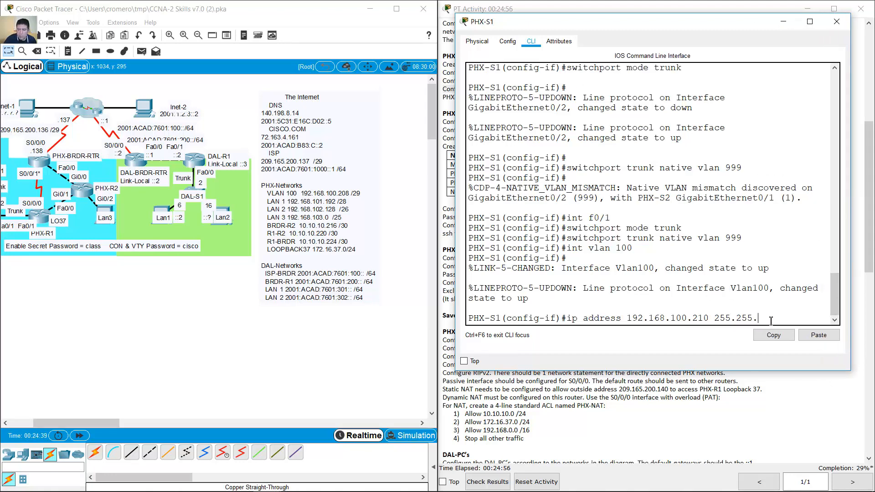
{"action": "type", "text": ".255.248"}
{"action": "key", "text": "Return"}
- Enable the VLAN 100 interface and set the default gateway to 192.168.100.209
{"action": "type", "text": "no shutdown"}
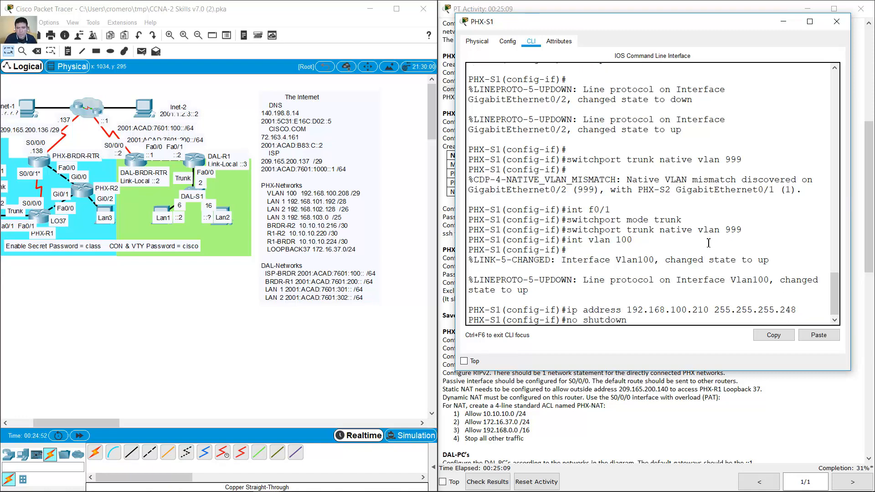
{"action": "key", "text": "Return"}
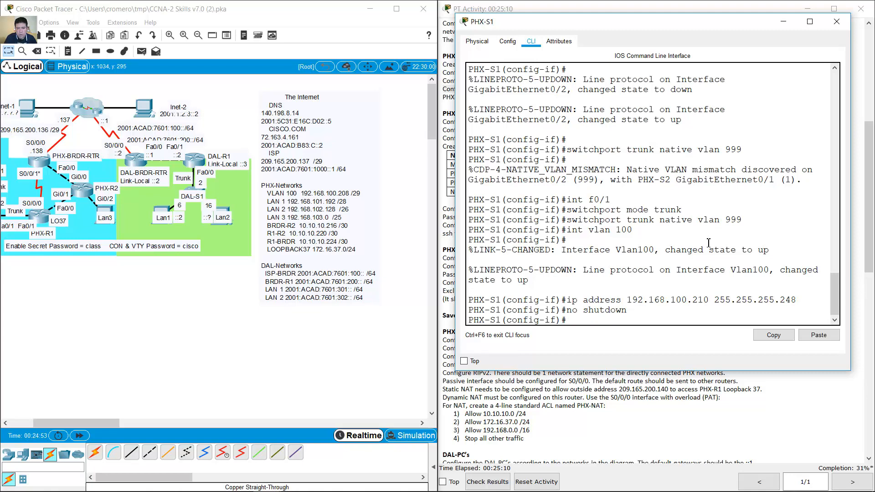
{"action": "type", "text": "ip ddexit"}
{"action": "key", "text": "Return"}
{"action": "type", "text": "ip defau"}
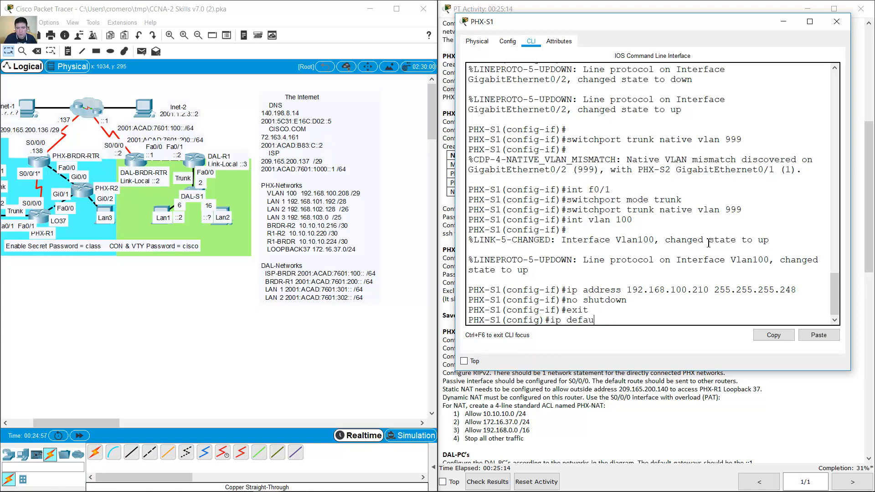
{"action": "type", "text": "lt-gatewau 192."}
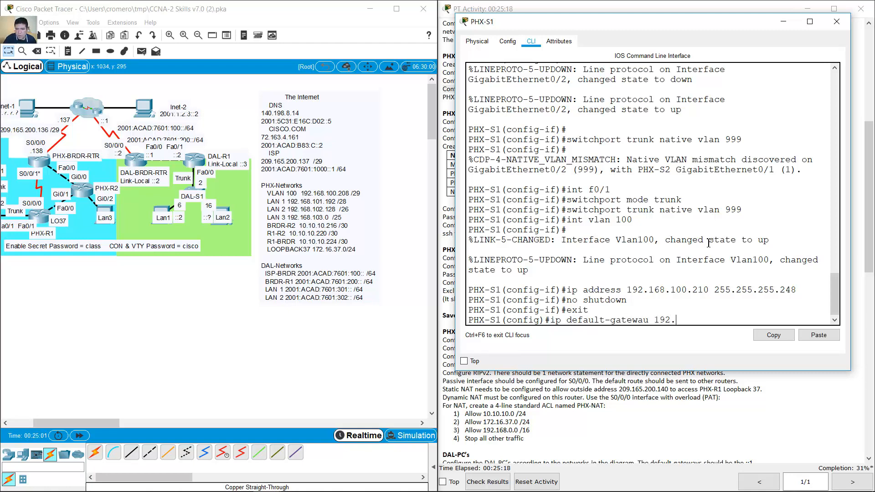
{"action": "type", "text": "168.100.209"}
{"action": "key", "text": "Return"}
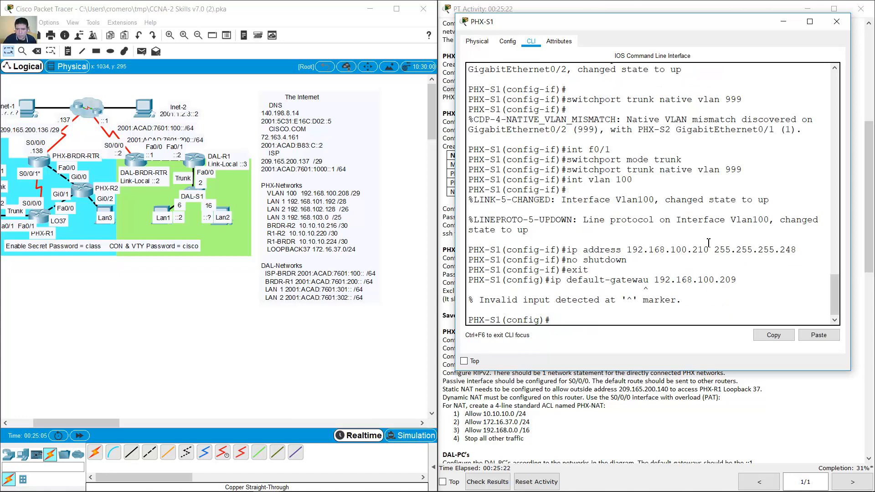
{"action": "key", "text": "Up"}
{"action": "key", "text": "Left"}
{"action": "key", "text": "Left"}
{"action": "key", "text": "Left"}
{"action": "key", "text": "Left"}
{"action": "key", "text": "Left"}
{"action": "key", "text": "Left"}
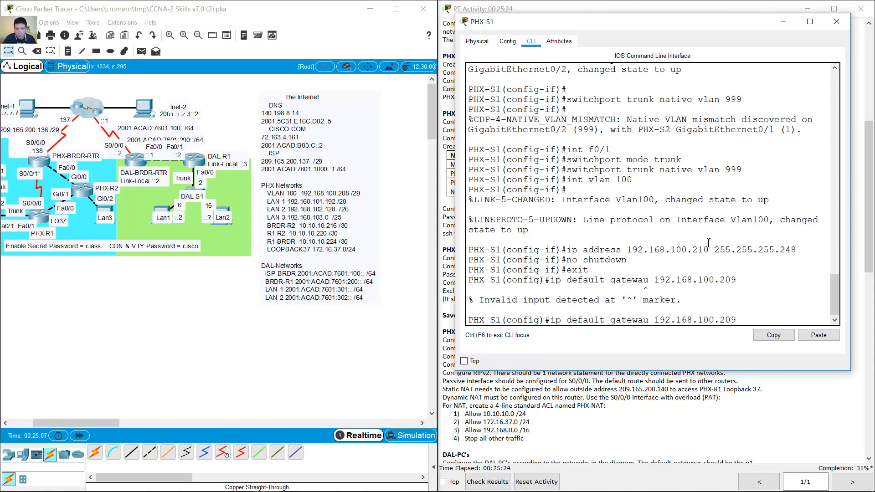
{"action": "key", "text": "Delete"}
{"action": "type", "text": "y"}
{"action": "key", "text": "Return"}
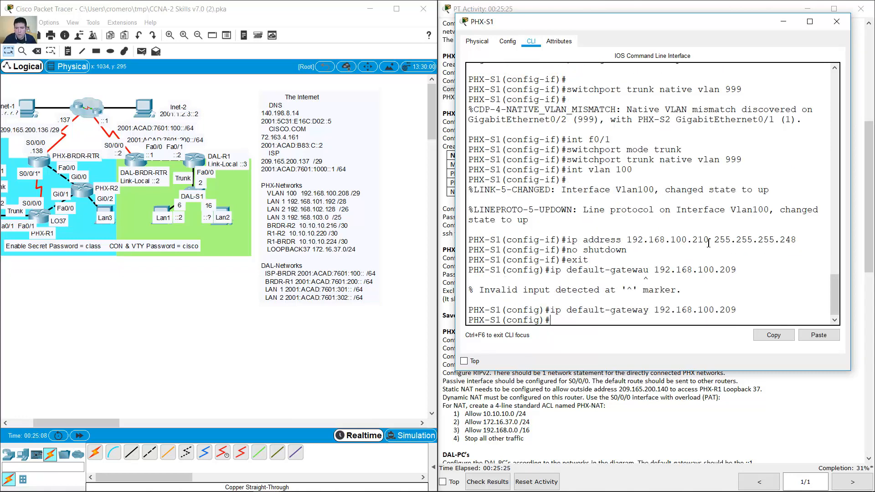
{"action": "left_click", "coordinate": [784, 23]}
{"action": "left_click_drag", "start_coordinate": [69, 424], "coordinate": [51, 429]}
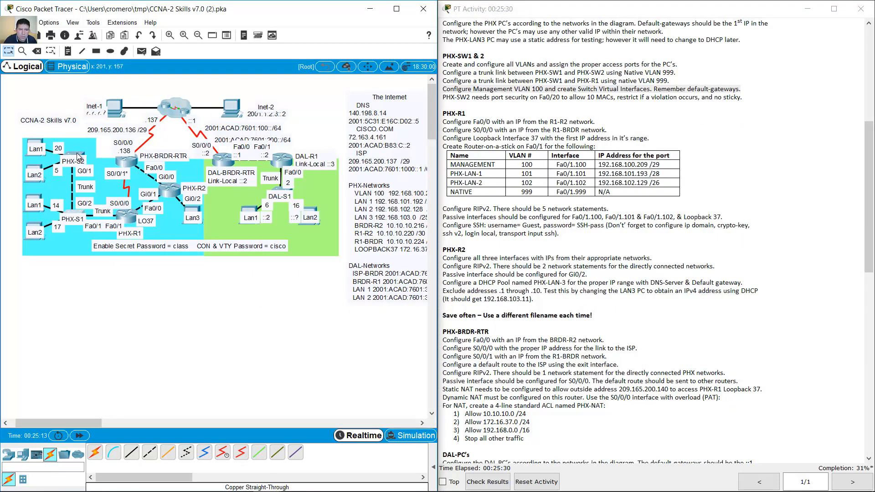
- On PHX-S2, create interface VLAN 100 and begin entering IP address 192.168.100.211
{"action": "left_click", "coordinate": [78, 157]}
{"action": "left_click_drag", "start_coordinate": [457, 23], "coordinate": [528, 36]}
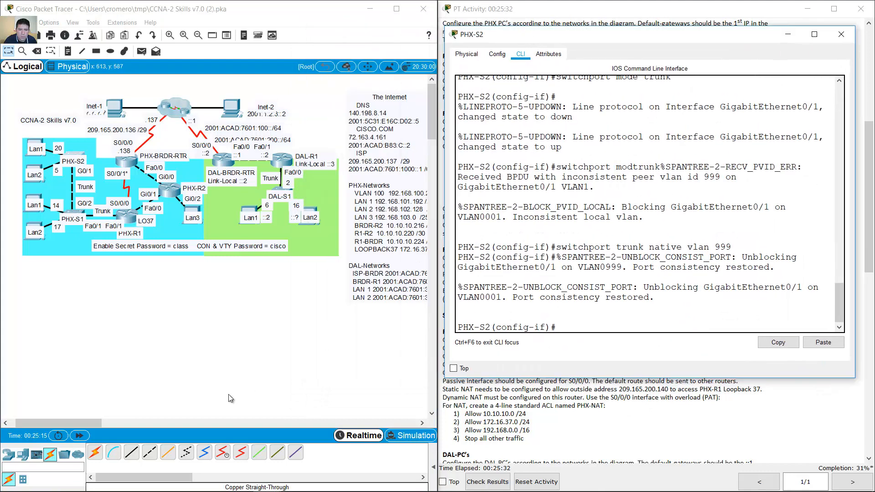
{"action": "left_click_drag", "start_coordinate": [94, 423], "coordinate": [108, 423]}
{"action": "left_click", "coordinate": [588, 311]}
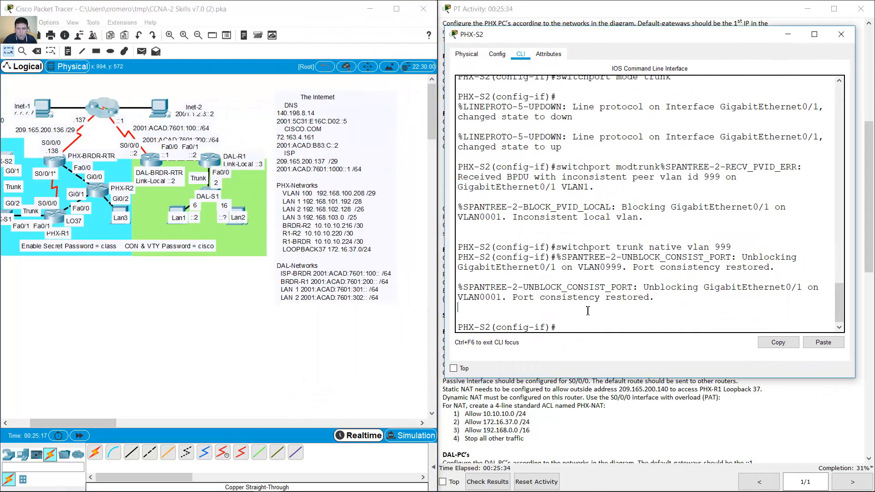
{"action": "type", "text": "int vlan 100"}
{"action": "key", "text": "Return"}
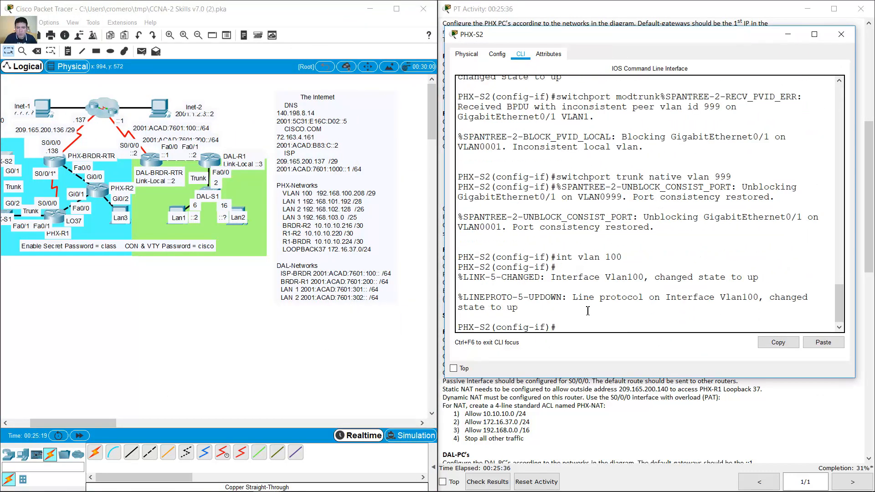
{"action": "type", "text": "ip address 192.168.100.211"}
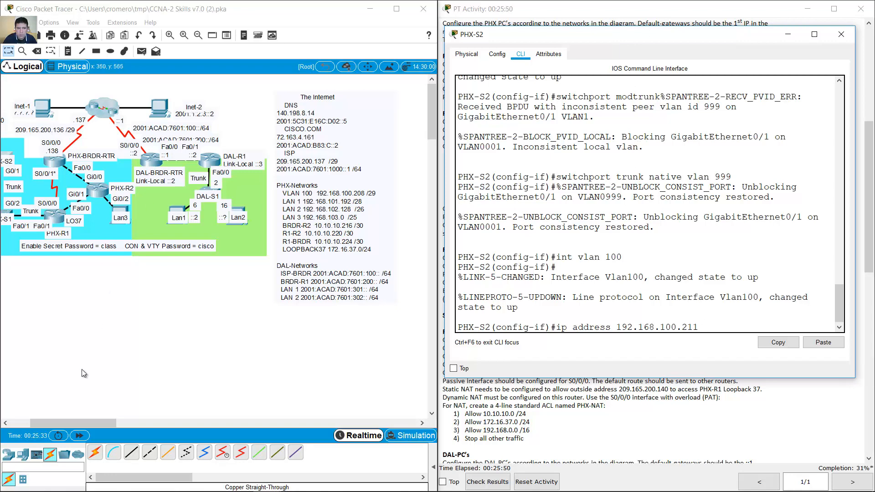
- Finish PHX-S2's VLAN 100 address with mask 255.255.255.248 and bring the interface up
{"action": "left_click_drag", "start_coordinate": [87, 420], "coordinate": [78, 421]}
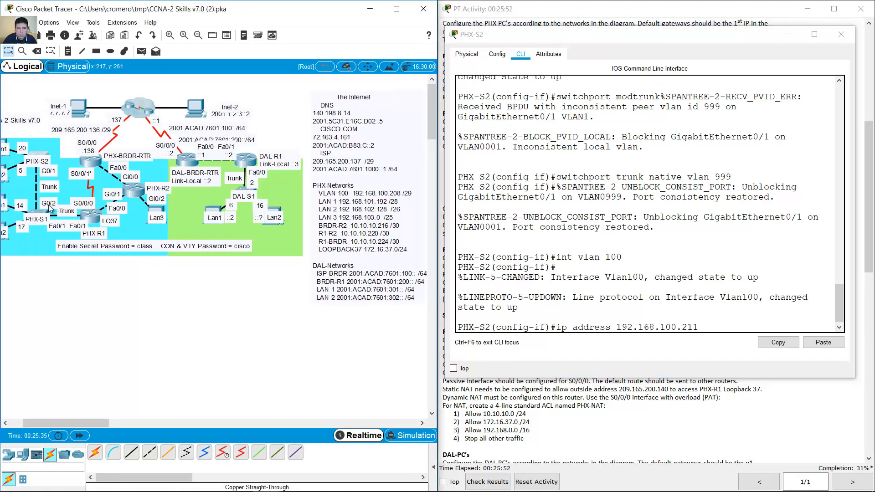
{"action": "left_click", "coordinate": [36, 214]}
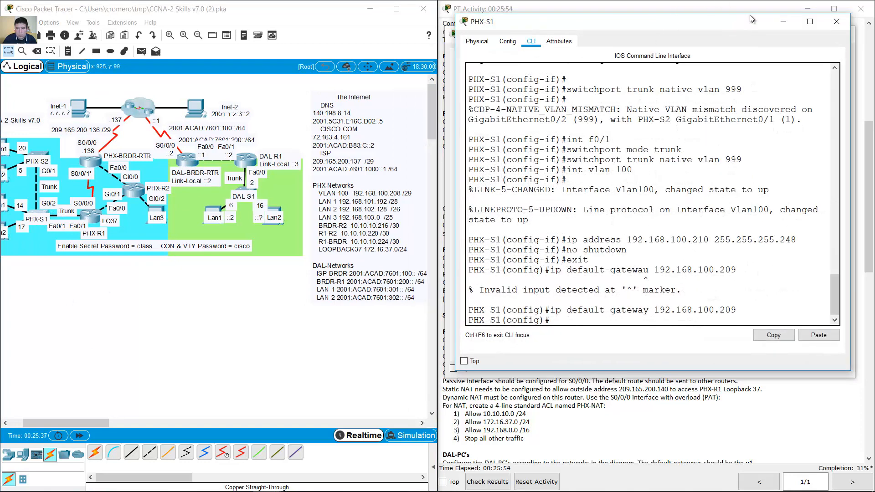
{"action": "left_click", "coordinate": [782, 22]}
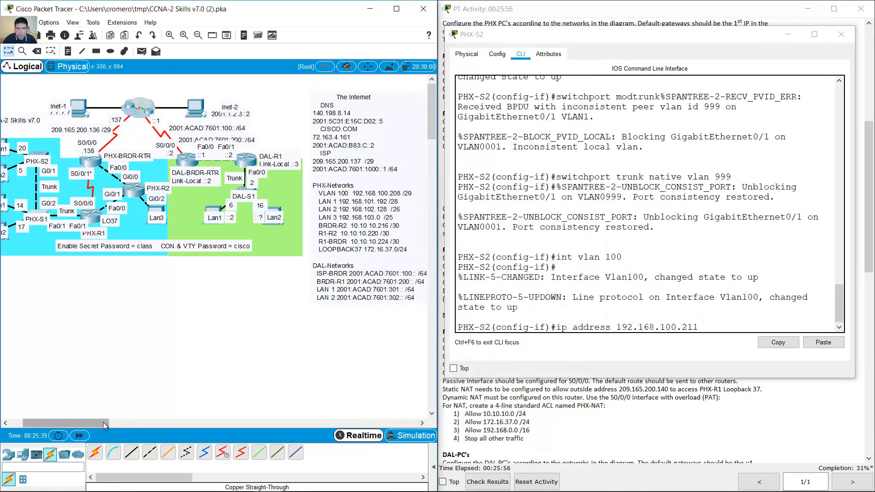
{"action": "left_click_drag", "start_coordinate": [64, 423], "coordinate": [65, 423]}
{"action": "left_click", "coordinate": [724, 326]}
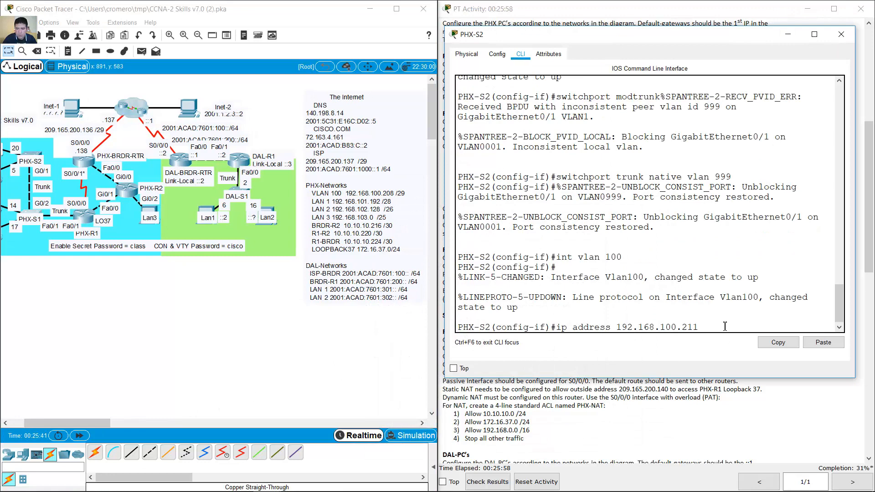
{"action": "type", "text": "255.255.255.248"}
{"action": "key", "text": "Return"}
{"action": "type", "text": "no shutdown"}
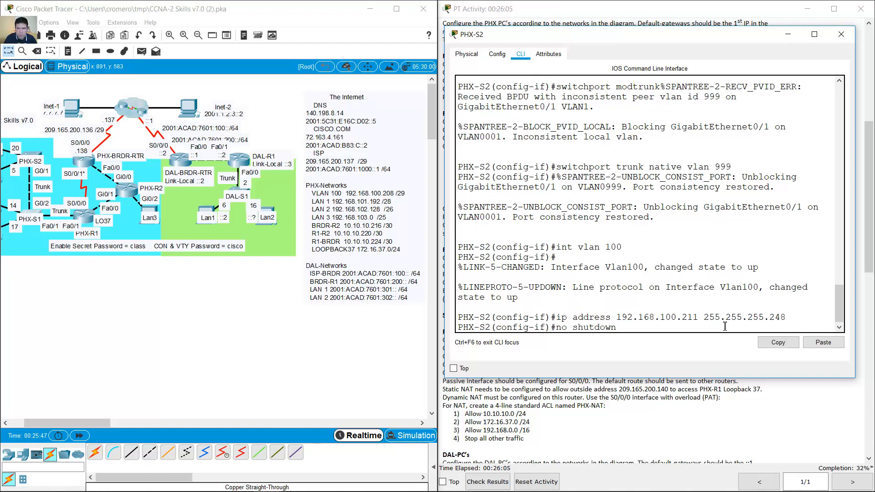
{"action": "key", "text": "Return"}
- Set PHX-S2's default gateway to 192.168.100.209
{"action": "type", "text": "exit"}
{"action": "key", "text": "Return"}
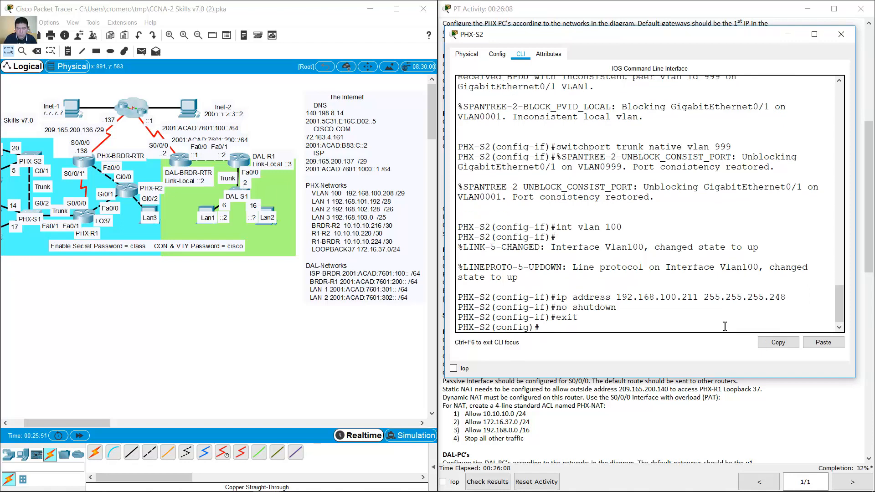
{"action": "type", "text": "ip default-gateway"}
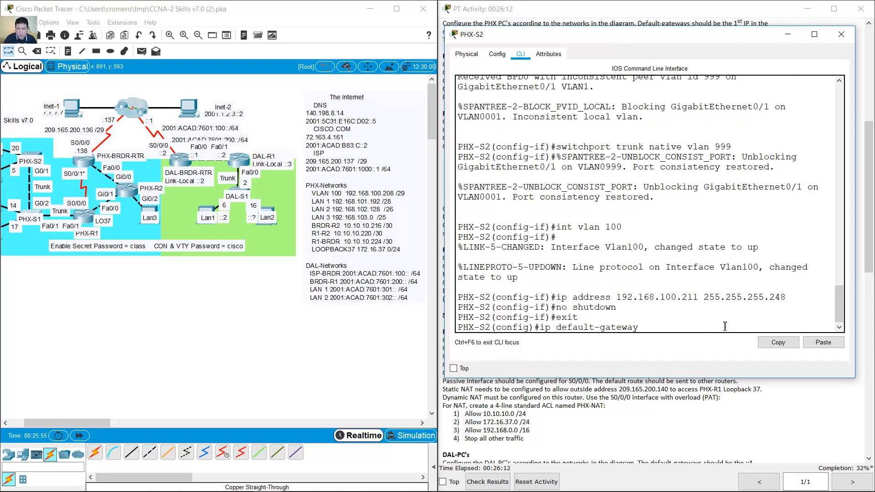
{"action": "type", "text": " 192.168.100.209"}
{"action": "key", "text": "Return"}
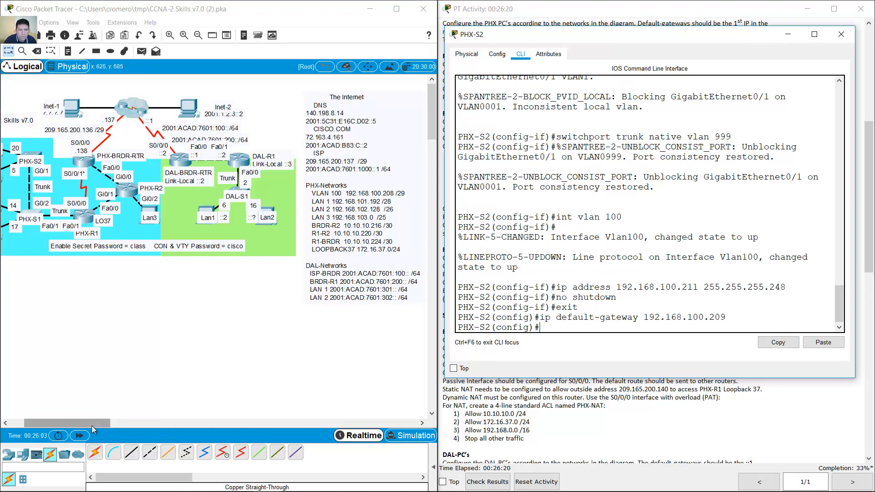
{"action": "left_click_drag", "start_coordinate": [94, 429], "coordinate": [87, 429]}
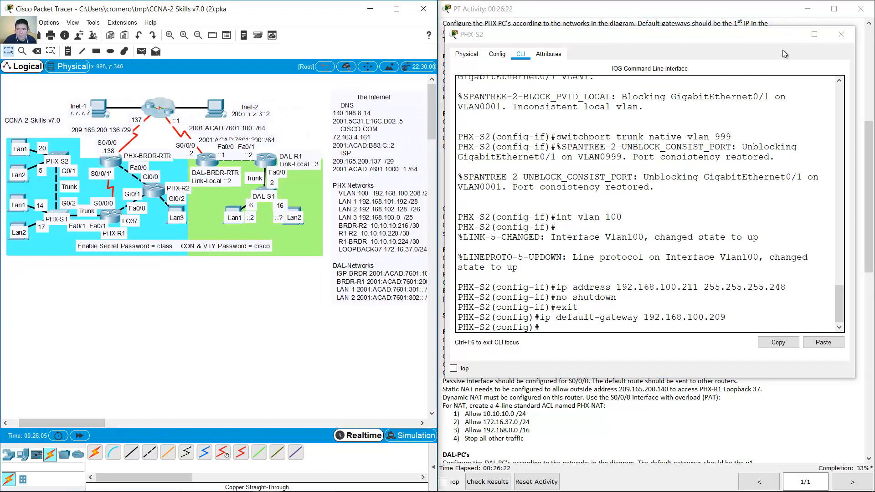
- Review the port-security task and enter PHX-S2's interface Fa0/20 configuration
{"action": "left_click", "coordinate": [787, 34]}
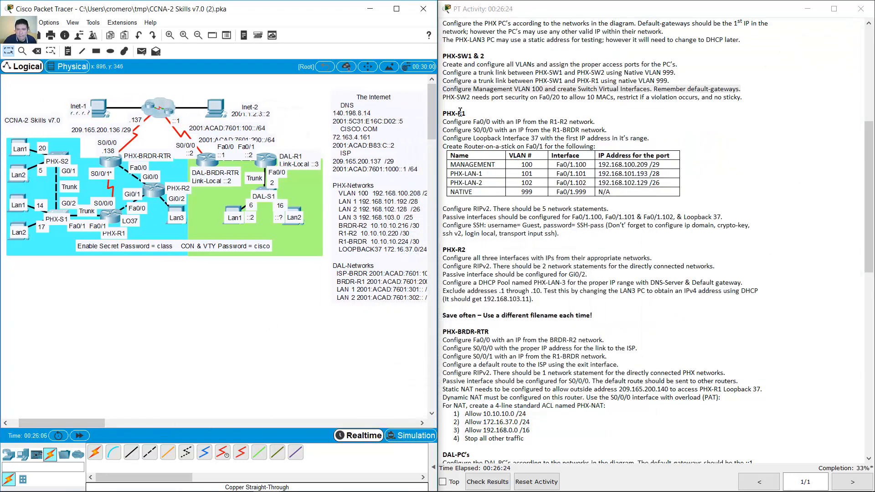
{"action": "left_click_drag", "start_coordinate": [447, 97], "coordinate": [748, 99]}
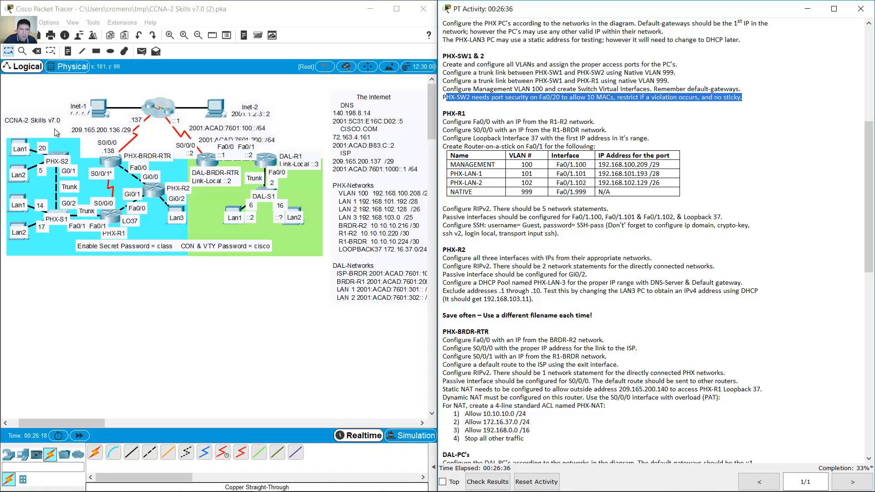
{"action": "left_click", "coordinate": [54, 111]}
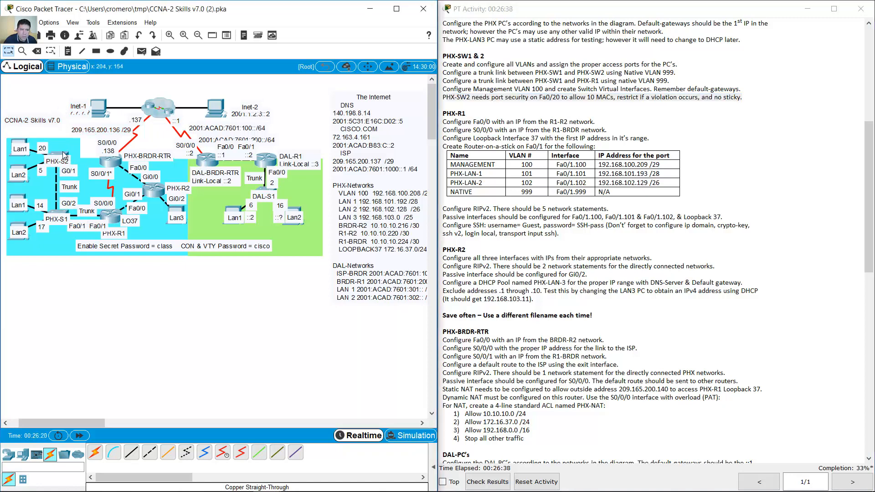
{"action": "left_click", "coordinate": [64, 155]}
{"action": "left_click_drag", "start_coordinate": [588, 24], "coordinate": [167, 60]}
{"action": "type", "text": "exit"}
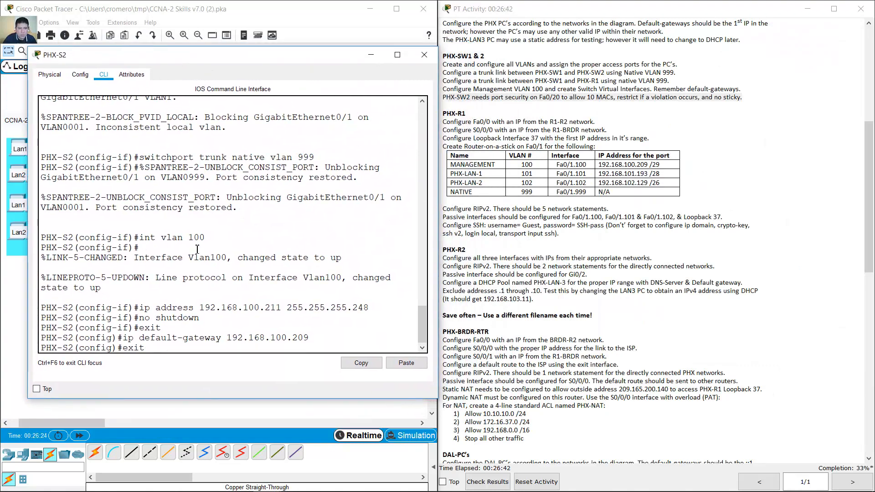
{"action": "key", "text": "Up"}
{"action": "key", "text": "Up"}
{"action": "key", "text": "Up"}
{"action": "key", "text": "Up"}
{"action": "key", "text": "Up"}
{"action": "key", "text": "Up"}
{"action": "key", "text": "Up"}
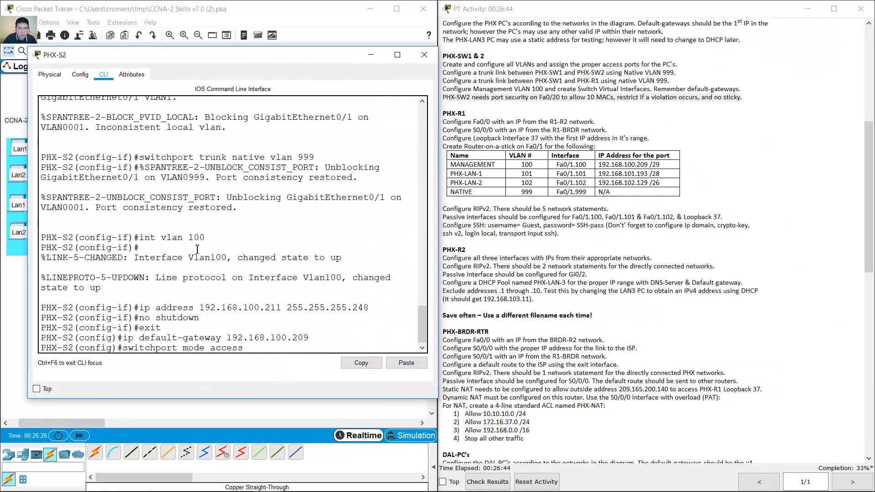
{"action": "key", "text": "Up"}
{"action": "key", "text": "Up"}
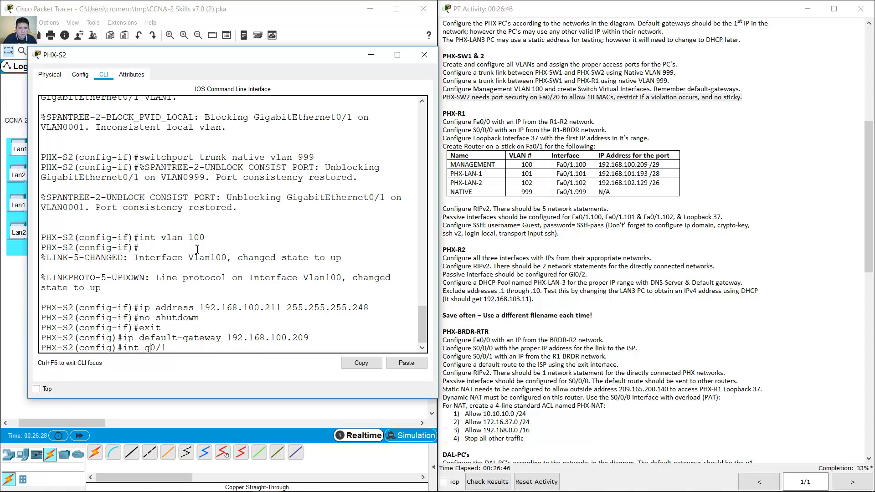
{"action": "key", "text": "BackSpace"}
{"action": "type", "text": "f"}
{"action": "key", "text": "Right"}
{"action": "key", "text": "Right"}
{"action": "type", "text": "20"}
{"action": "key", "text": "Return"}
- Enable port security on Fa0/20 with a maximum of 10 MAC addresses
{"action": "type", "text": "switchp"}
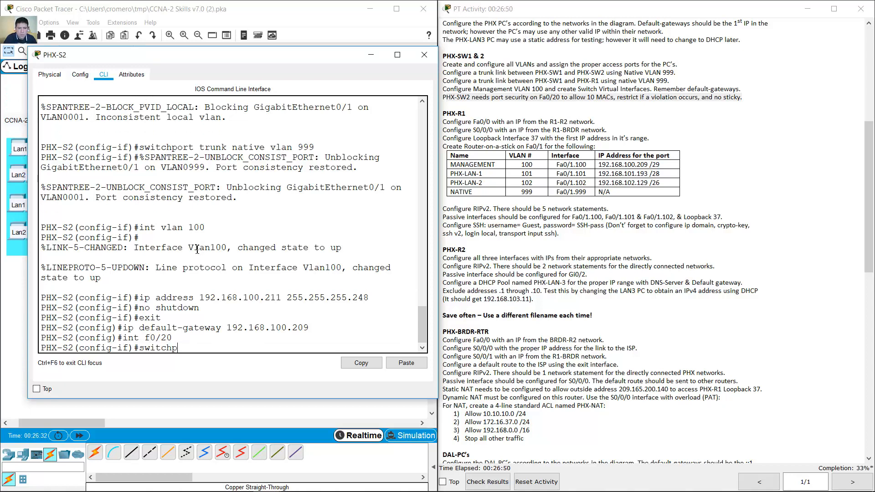
{"action": "type", "text": "ort port-security"}
{"action": "key", "text": "Return"}
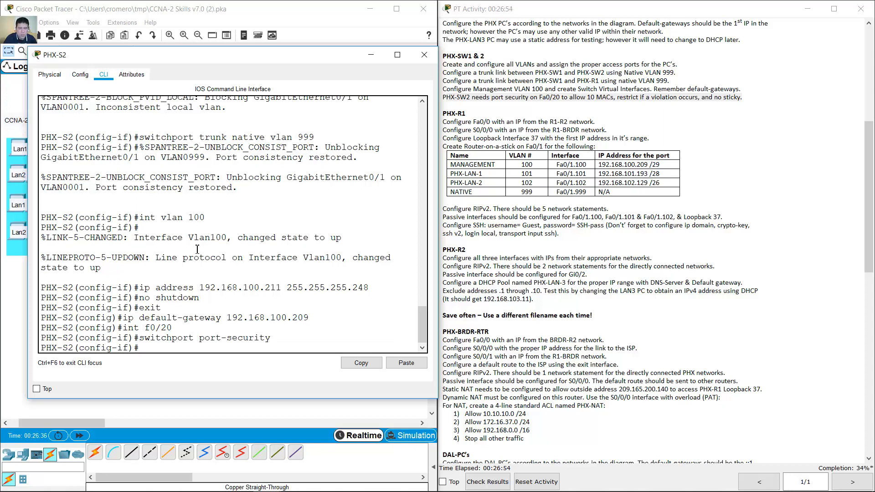
{"action": "key", "text": "Up"}
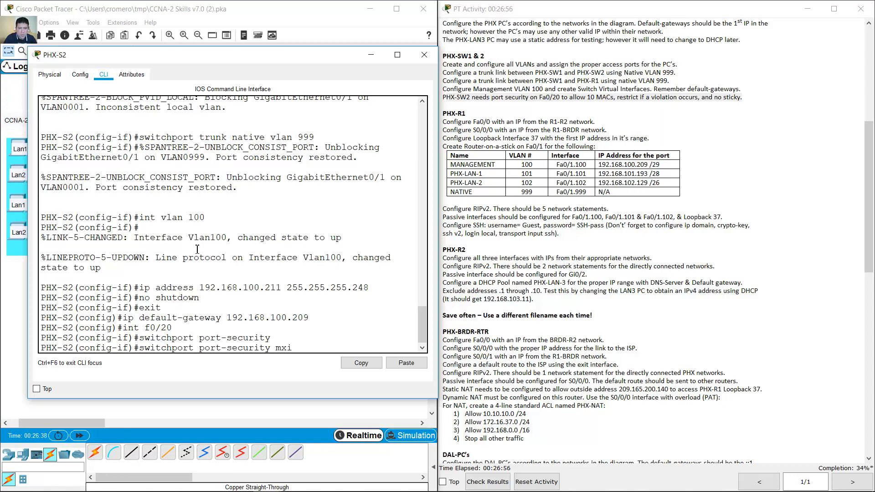
{"action": "key", "text": "BackSpace"}
{"action": "key", "text": "BackSpace"}
{"action": "type", "text": "aximum 10"}
{"action": "key", "text": "Return"}
- Set the port-security violation mode to restrict and start the mac-address command
{"action": "key", "text": "Up"}
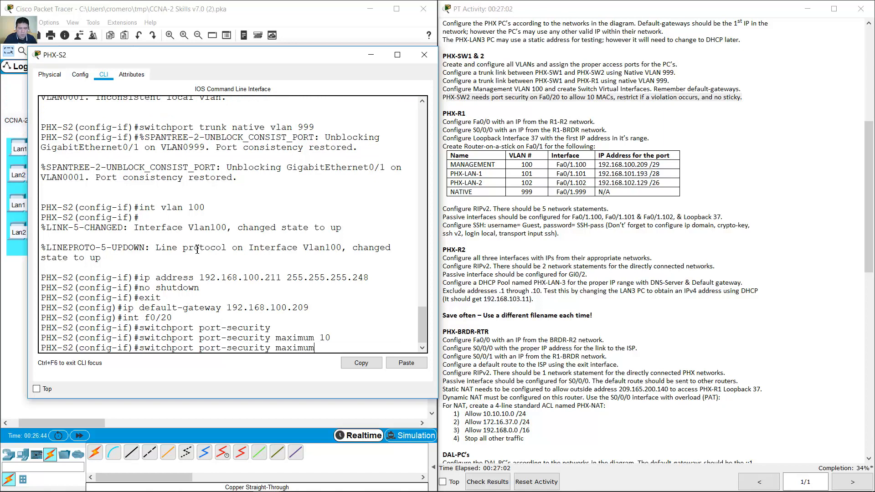
{"action": "key", "text": "BackSpace"}
{"action": "key", "text": "BackSpace"}
{"action": "key", "text": "BackSpace"}
{"action": "key", "text": "BackSpace"}
{"action": "key", "text": "BackSpace"}
{"action": "key", "text": "BackSpace"}
{"action": "key", "text": "BackSpace"}
{"action": "key", "text": "BackSpace"}
{"action": "type", "text": "violation restrict"}
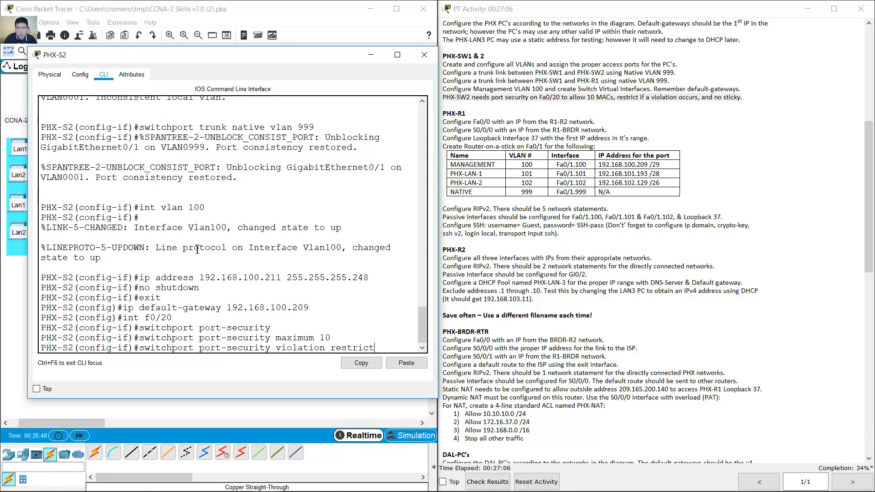
{"action": "key", "text": "Return"}
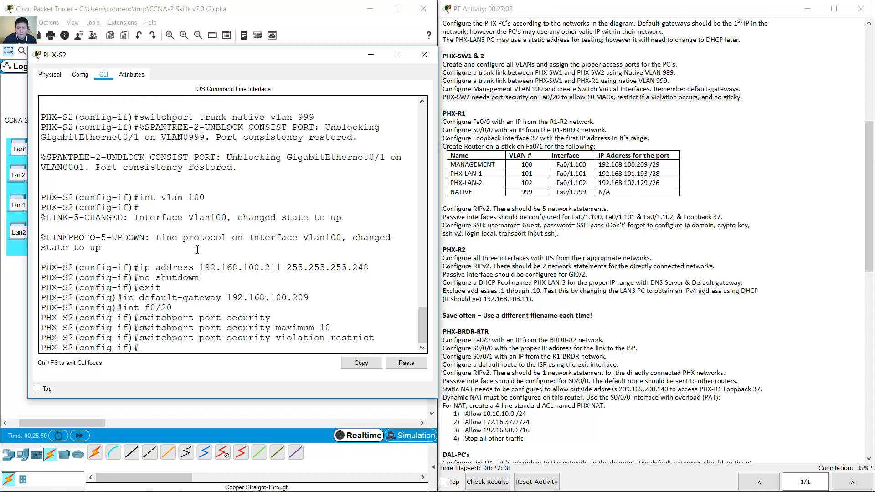
{"action": "key", "text": "Up"}
{"action": "key", "text": "BackSpace"}
{"action": "key", "text": "BackSpace"}
{"action": "key", "text": "BackSpace"}
{"action": "key", "text": "BackSpace"}
{"action": "key", "text": "BackSpace"}
{"action": "key", "text": "BackSpace"}
{"action": "key", "text": "BackSpace"}
{"action": "key", "text": "BackSpace"}
{"action": "key", "text": "BackSpace"}
{"action": "key", "text": "BackSpace"}
{"action": "key", "text": "BackSpace"}
{"action": "key", "text": "BackSpace"}
{"action": "key", "text": "BackSpace"}
{"action": "key", "text": "BackSpace"}
{"action": "key", "text": "BackSpace"}
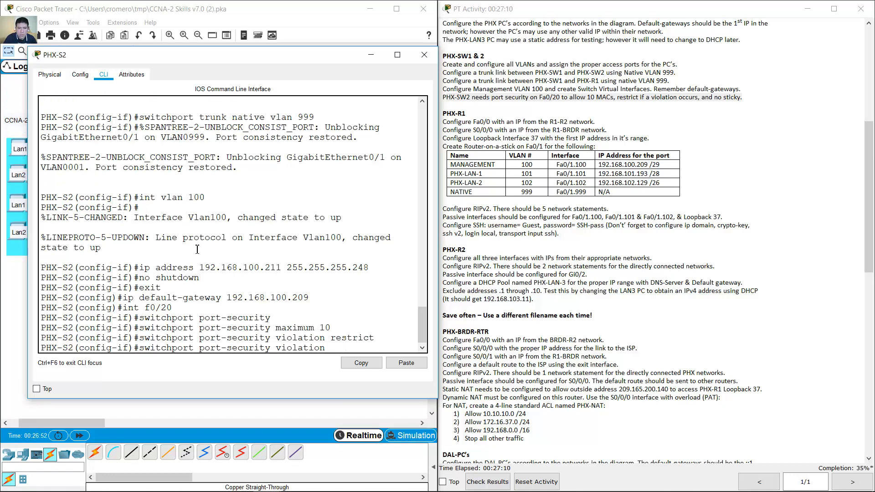
{"action": "type", "text": "maca"}
{"action": "type", "text": "-as"}
{"action": "key", "text": "BackSpace"}
{"action": "type", "text": "ddress"}
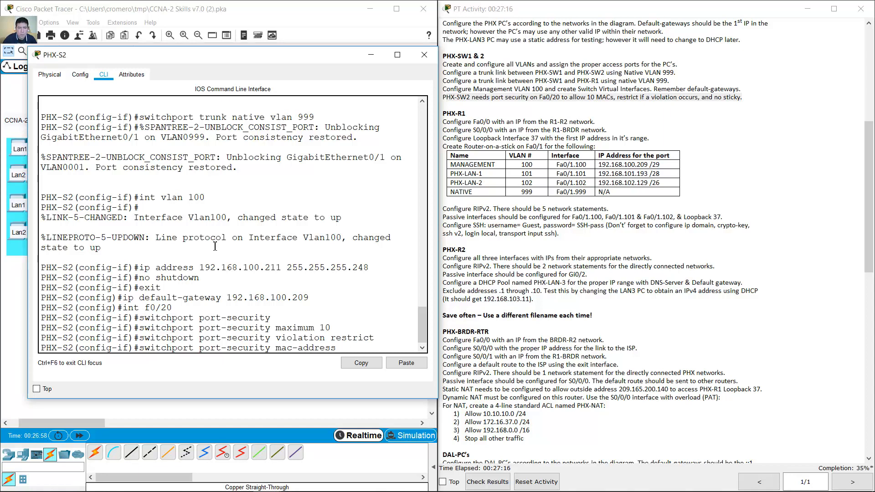
{"action": "left_click", "coordinate": [132, 6]}
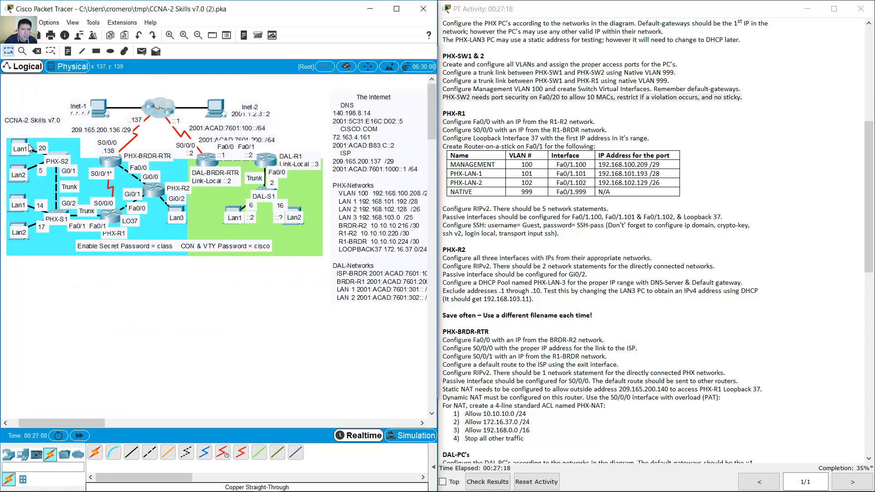
- Run ipconfig /all on PHX-LAN1a and copy its MAC address 0060.2FE4.B750
{"action": "left_click_drag", "start_coordinate": [20, 128], "coordinate": [21, 153]}
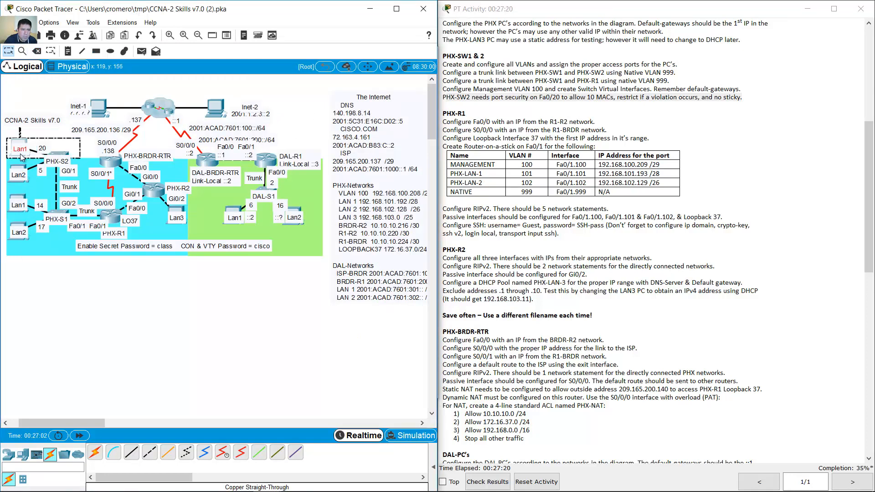
{"action": "left_click", "coordinate": [21, 146]}
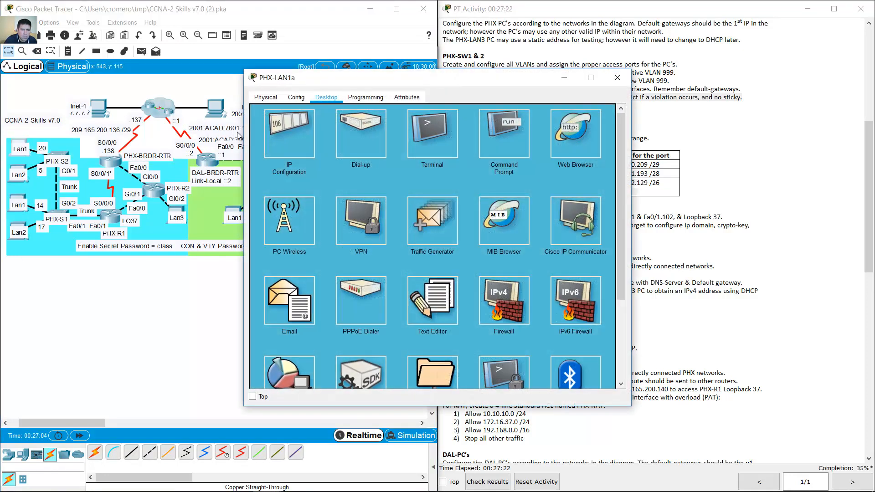
{"action": "left_click", "coordinate": [501, 139]}
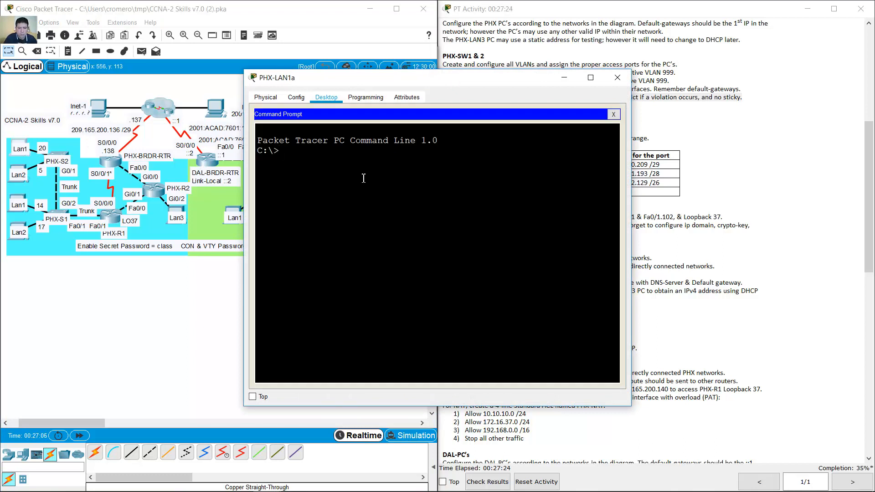
{"action": "type", "text": "ipconfig/all"}
{"action": "key", "text": "Return"}
{"action": "key", "text": "Up"}
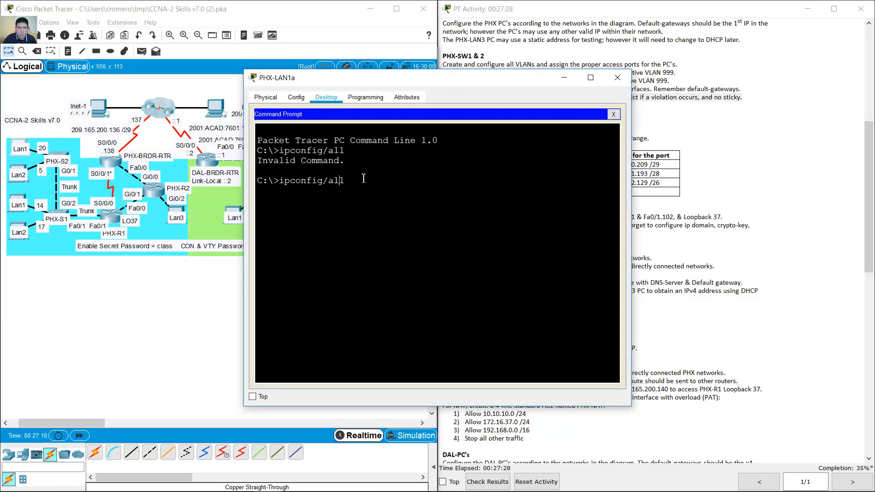
{"action": "key", "text": "Return"}
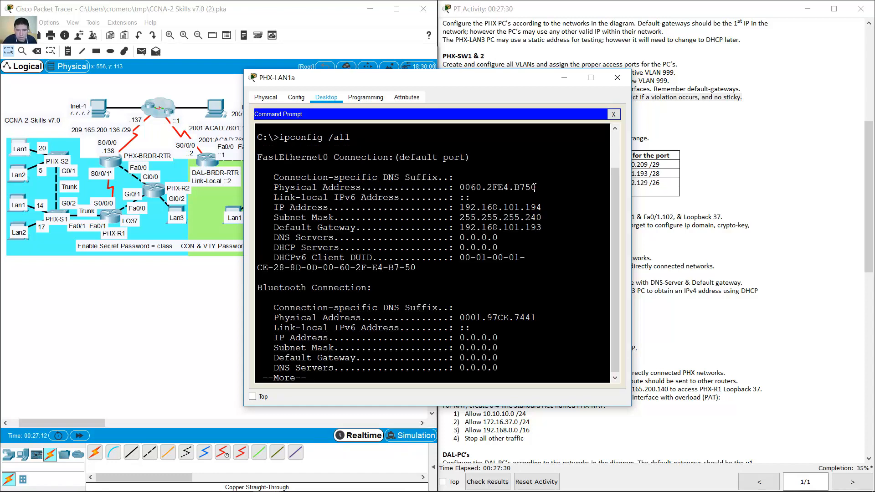
{"action": "left_click_drag", "start_coordinate": [536, 188], "coordinate": [460, 188]}
{"action": "right_click", "coordinate": [463, 188]}
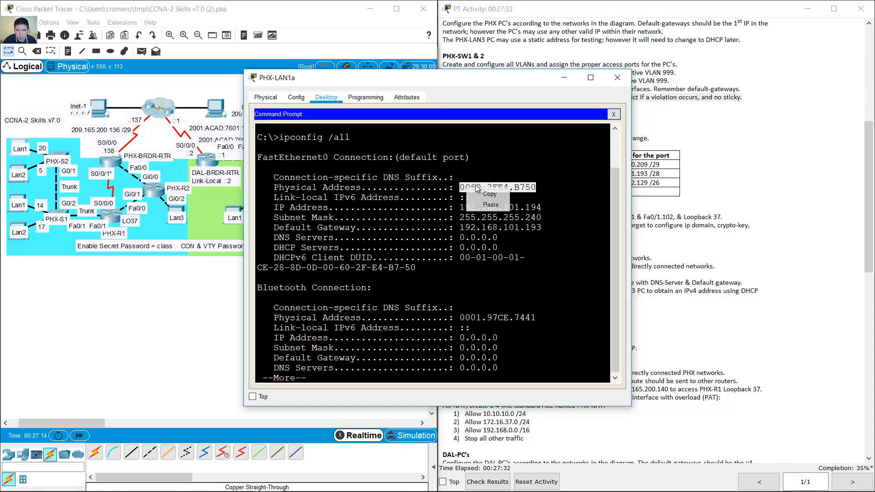
{"action": "left_click", "coordinate": [490, 194]}
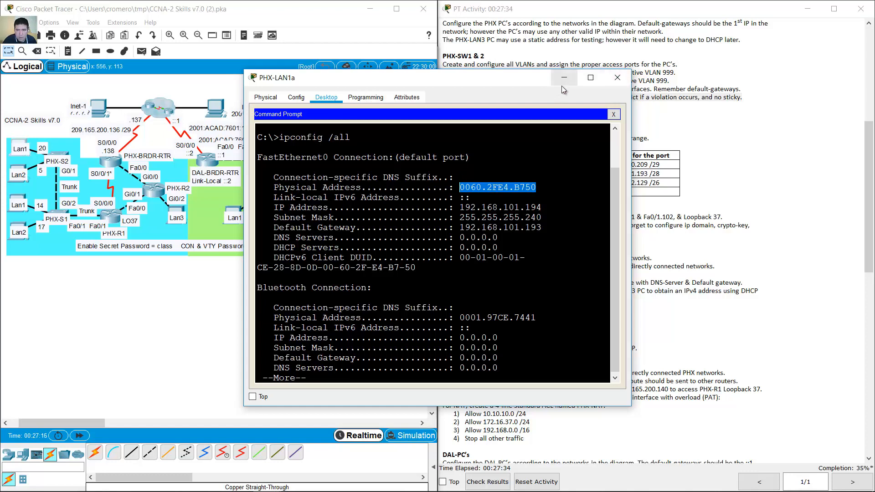
- Paste the MAC into PHX-S2's port-security mac-address command on f0/20
{"action": "left_click", "coordinate": [565, 78]}
{"action": "left_click", "coordinate": [57, 157]}
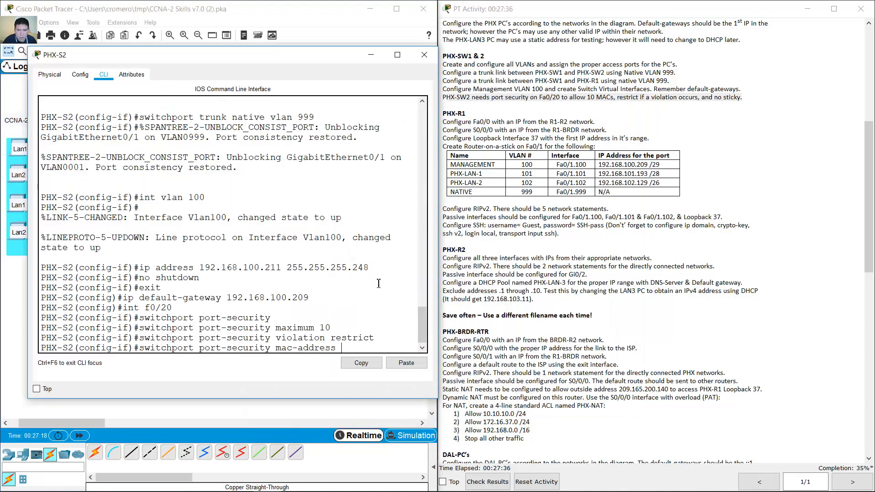
{"action": "left_click", "coordinate": [398, 364]}
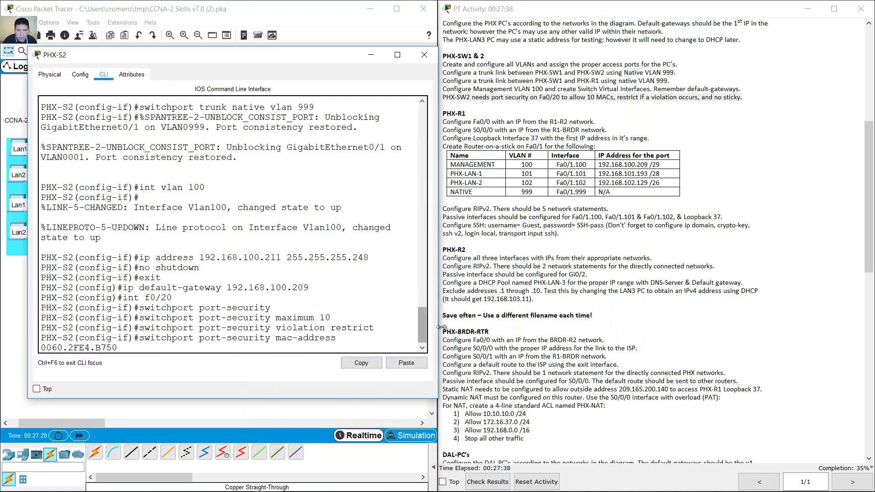
{"action": "key", "text": "Return"}
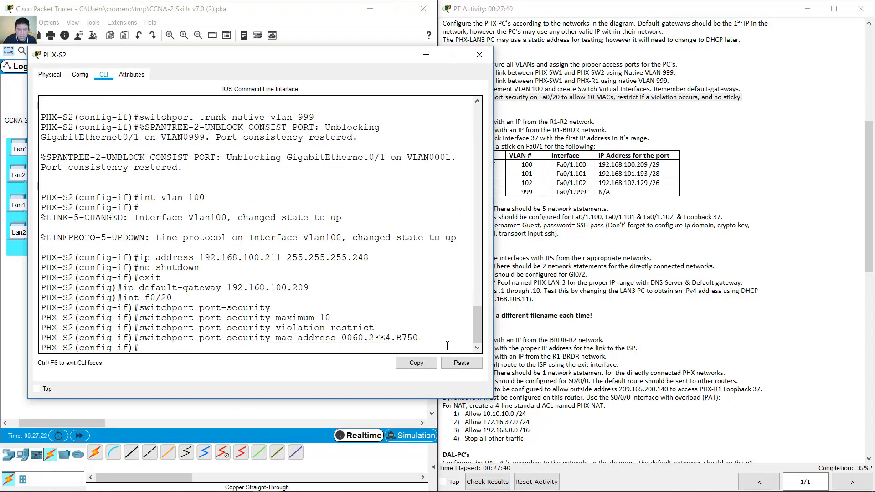
{"action": "left_click", "coordinate": [426, 55]}
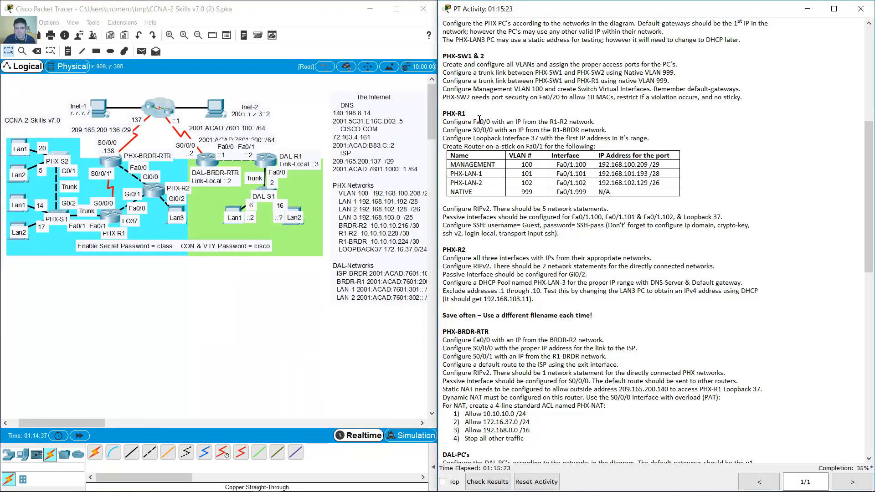
- Open PHX-R1's CLI and enter interface f0/0 configuration
{"action": "left_click_drag", "start_coordinate": [442, 114], "coordinate": [598, 121]}
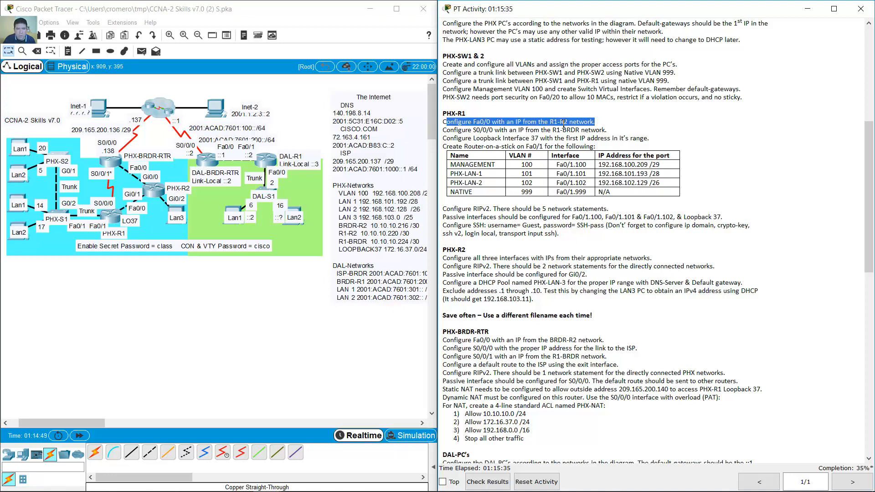
{"action": "left_click", "coordinate": [133, 288]}
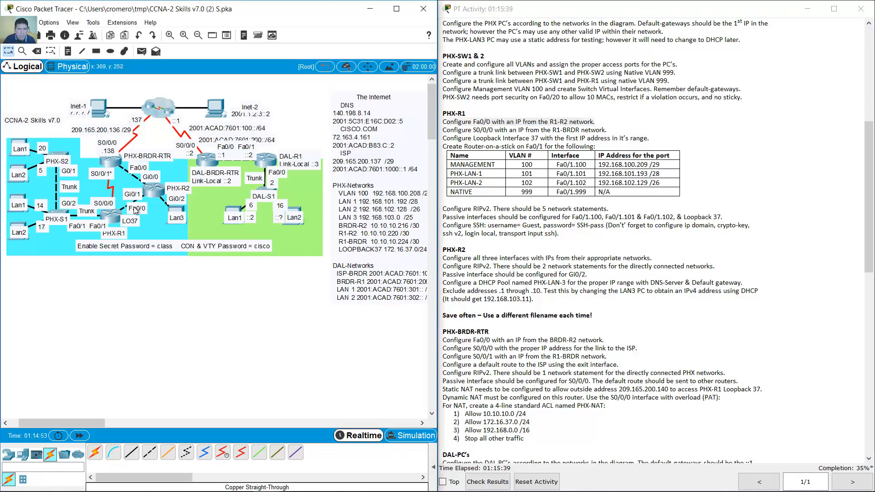
{"action": "left_click", "coordinate": [112, 215]}
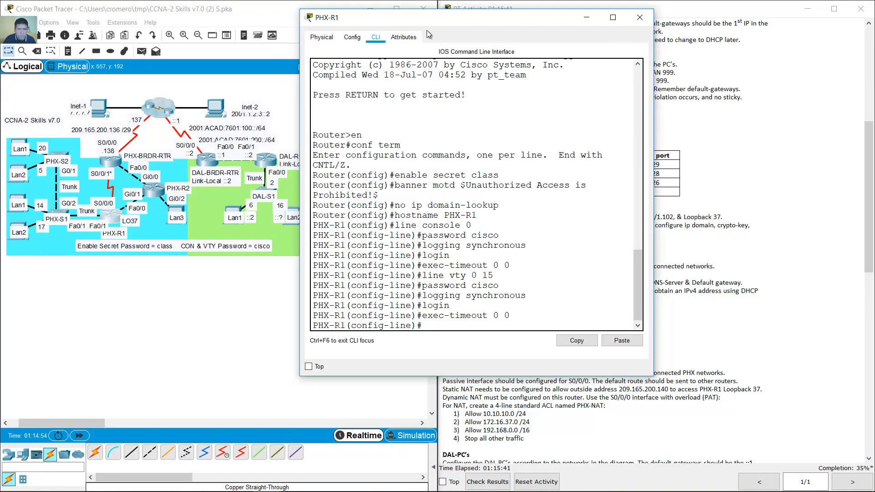
{"action": "left_click_drag", "start_coordinate": [417, 26], "coordinate": [161, 42]}
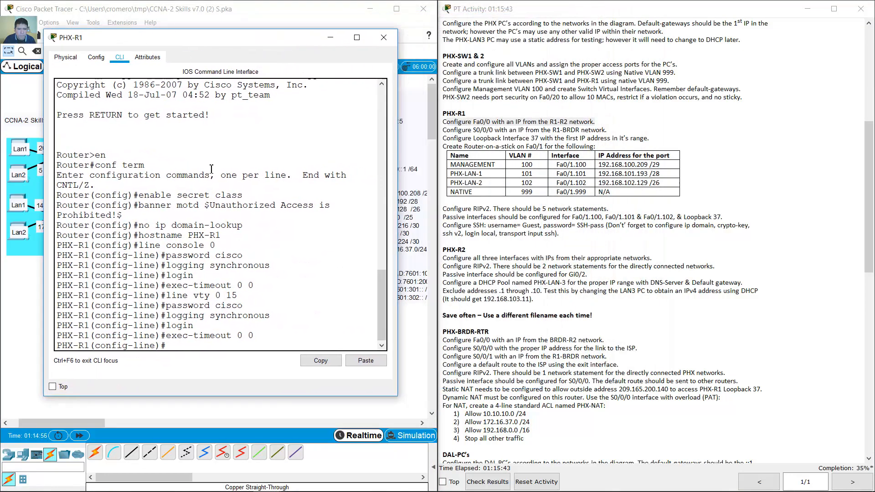
{"action": "type", "text": "int f0(0"}
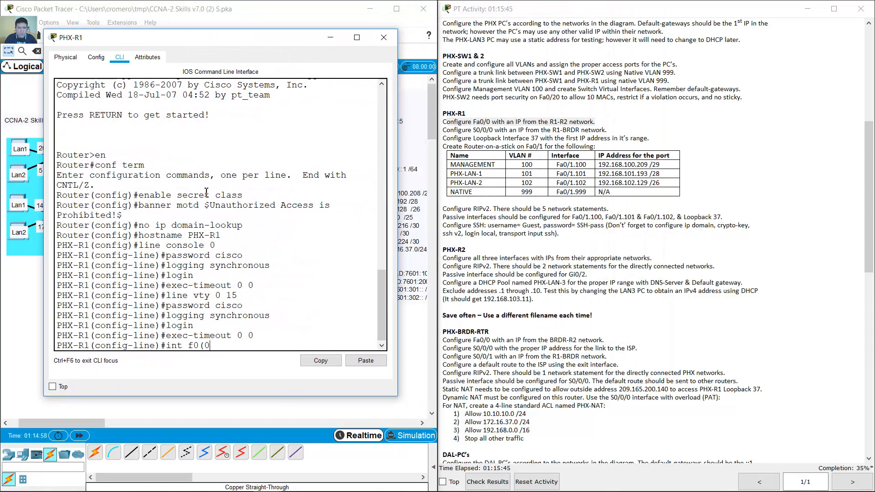
{"action": "key", "text": "BackSpace"}
{"action": "key", "text": "BackSpace"}
{"action": "type", "text": "/0"}
{"action": "key", "text": "Return"}
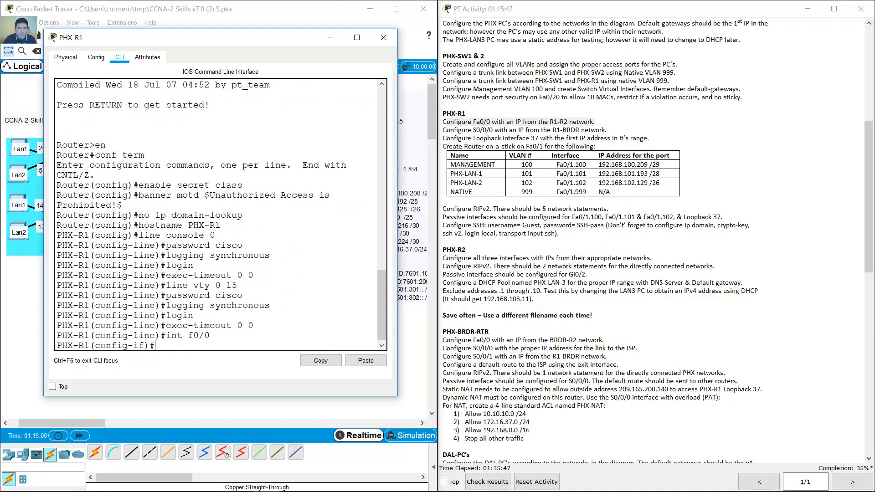
- Assign f0/0 the address 10.10.10.221 255.255.255.252
{"action": "left_click", "coordinate": [308, 16]}
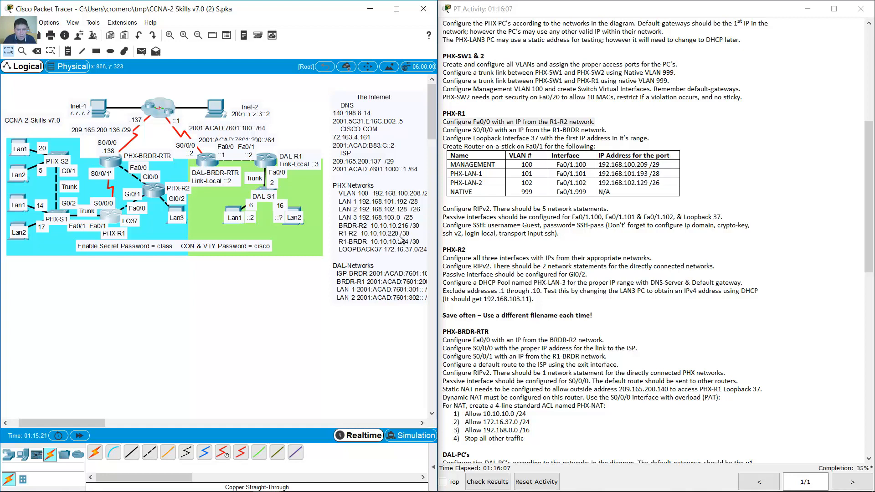
{"action": "left_click", "coordinate": [120, 214]}
{"action": "type", "text": "ip a"}
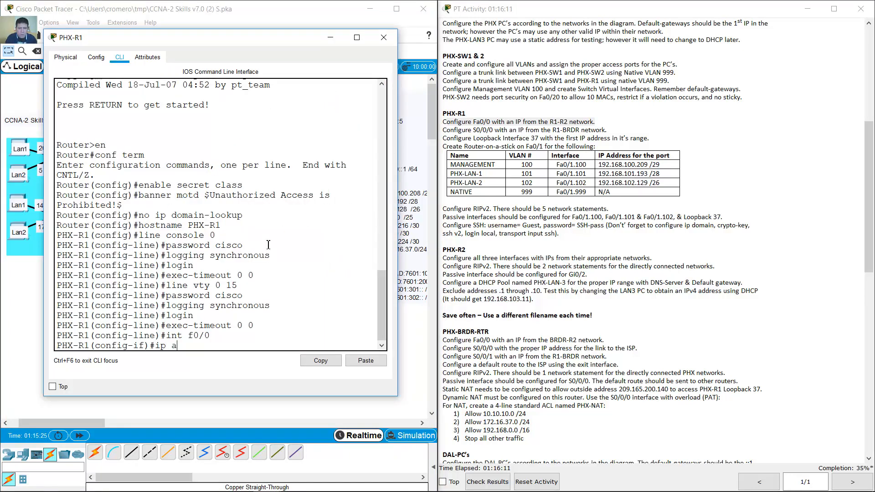
{"action": "type", "text": "ddress 10.10.10.221 255."}
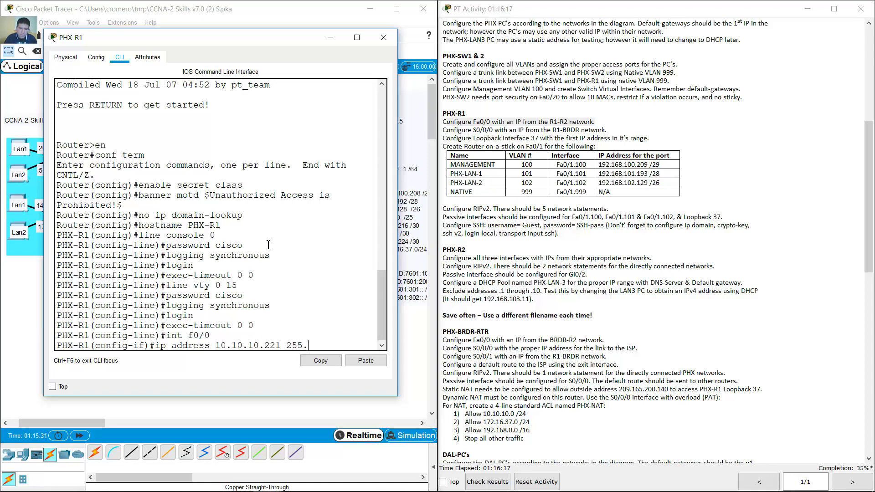
{"action": "type", "text": "255.255.252"}
{"action": "key", "text": "Return"}
- Describe f0/0 as 'Link to PHX-R2' and enable it
{"action": "type", "text": "desc"}
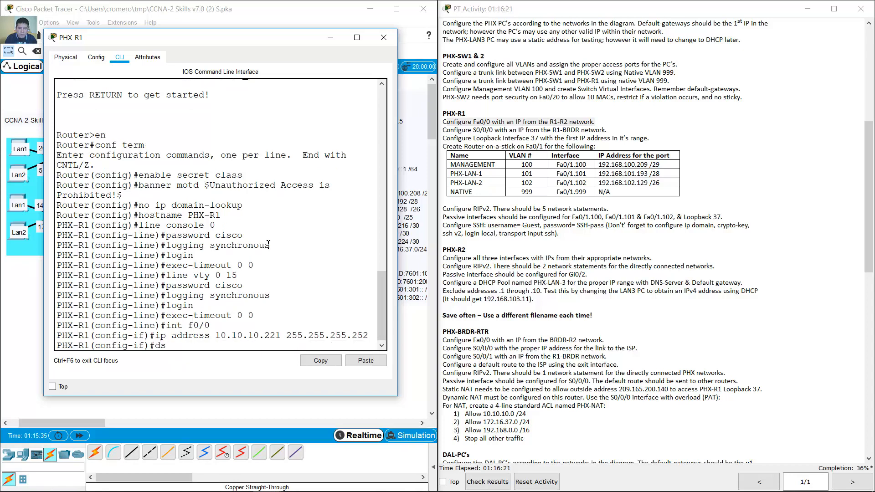
{"action": "type", "text": "ription"}
{"action": "left_click_drag", "start_coordinate": [223, 38], "coordinate": [618, 45]}
{"action": "type", "text": "Link to PHX"}
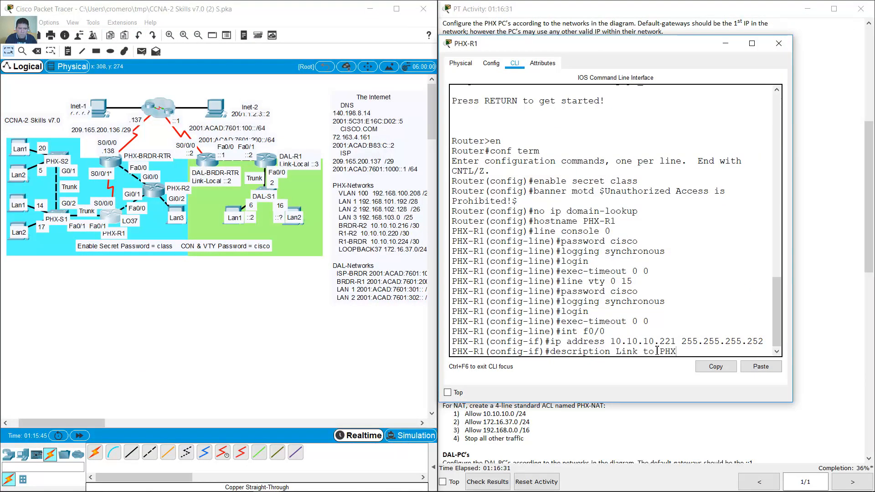
{"action": "type", "text": "-R2"}
{"action": "key", "text": "Return"}
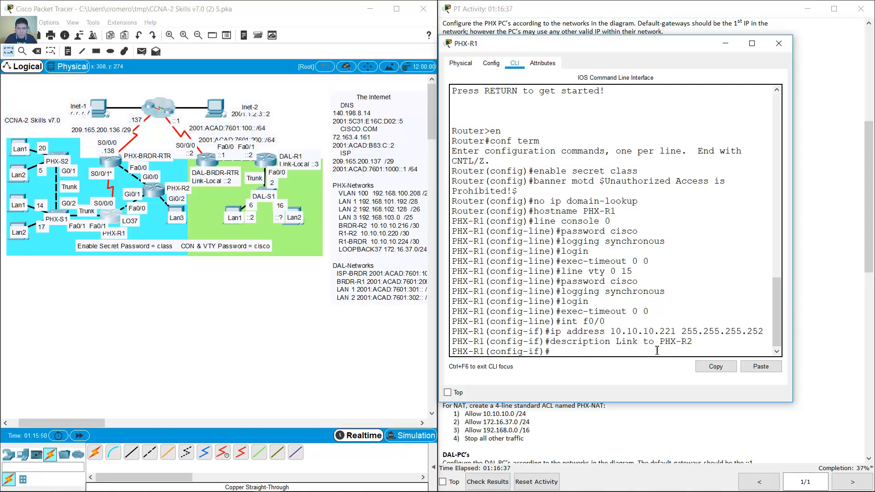
{"action": "type", "text": "no shutdown"}
{"action": "key", "text": "Return"}
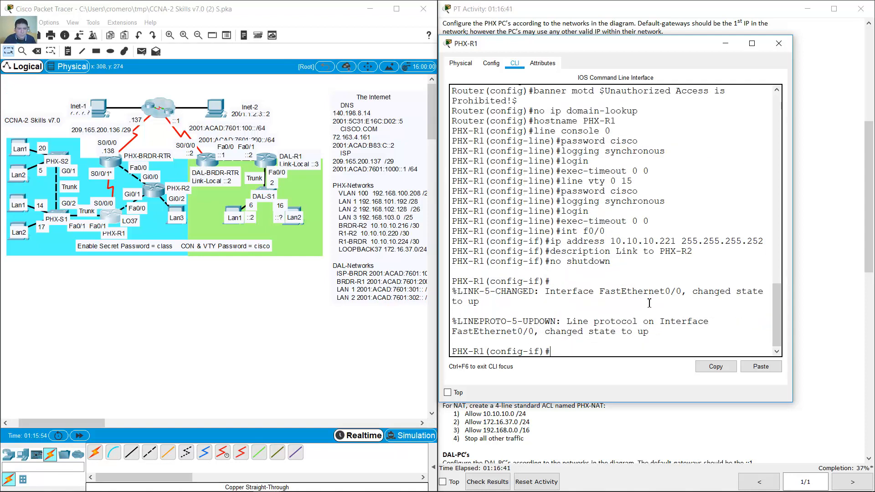
{"action": "left_click", "coordinate": [726, 44]}
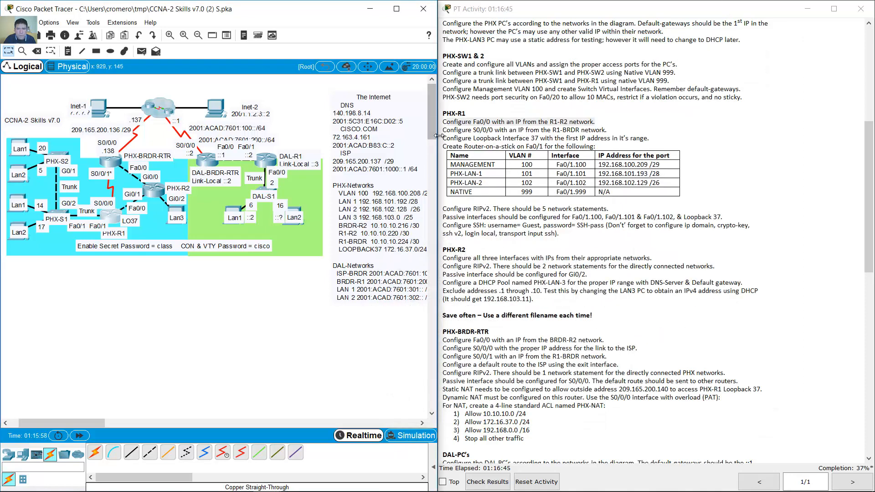
- Enter PHX-R1's interface s0/0/0 configuration
{"action": "left_click_drag", "start_coordinate": [446, 130], "coordinate": [608, 129]}
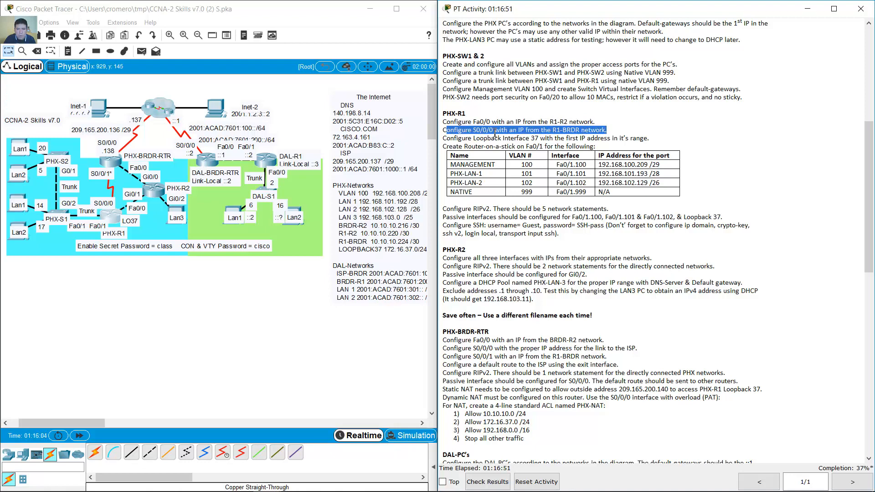
{"action": "left_click", "coordinate": [108, 215]}
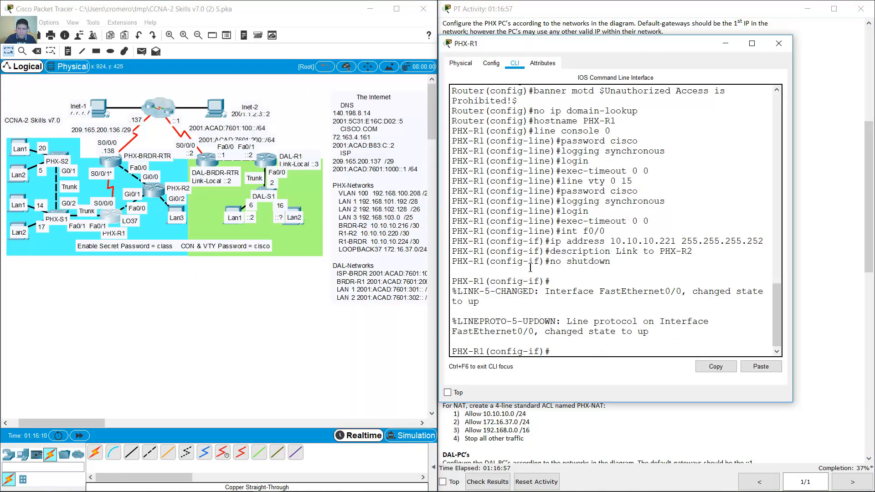
{"action": "type", "text": "int f0/0"}
{"action": "key", "text": "BackSpace"}
{"action": "key", "text": "BackSpace"}
{"action": "type", "text": "s0/0"}
{"action": "key", "text": "Return"}
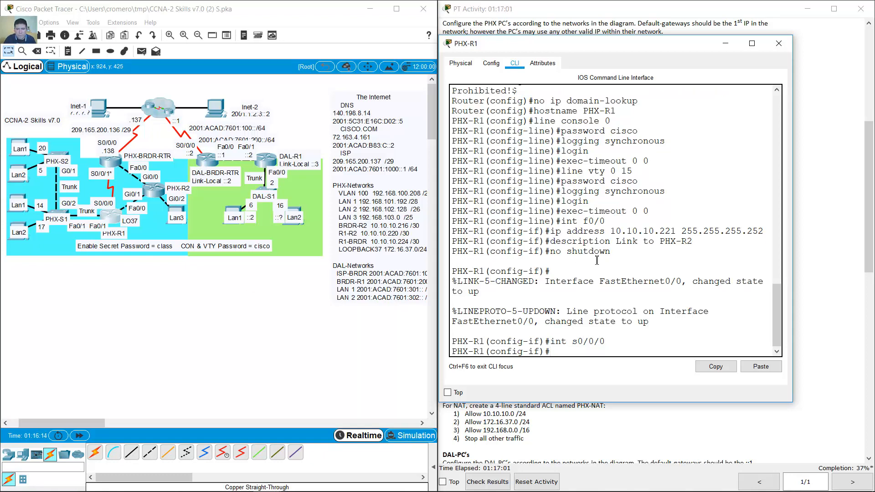
- Assign s0/0/0 the address 10.10.10.225 255.255.255.252
{"action": "type", "text": "ip address"}
{"action": "left_click", "coordinate": [296, 318]}
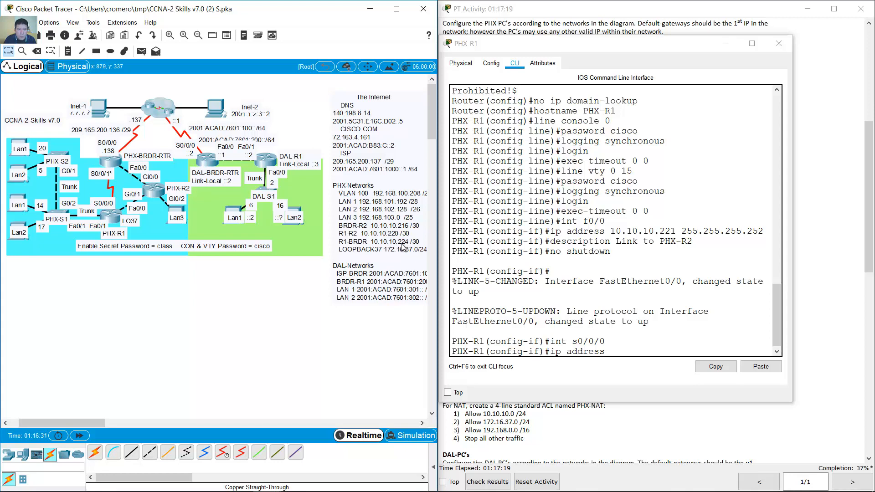
{"action": "left_click", "coordinate": [665, 287]}
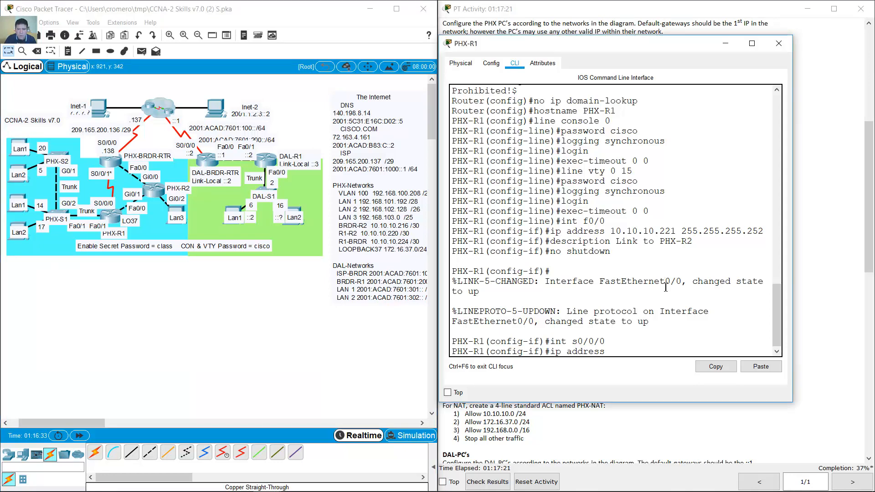
{"action": "type", "text": "10.10.10.225 255."}
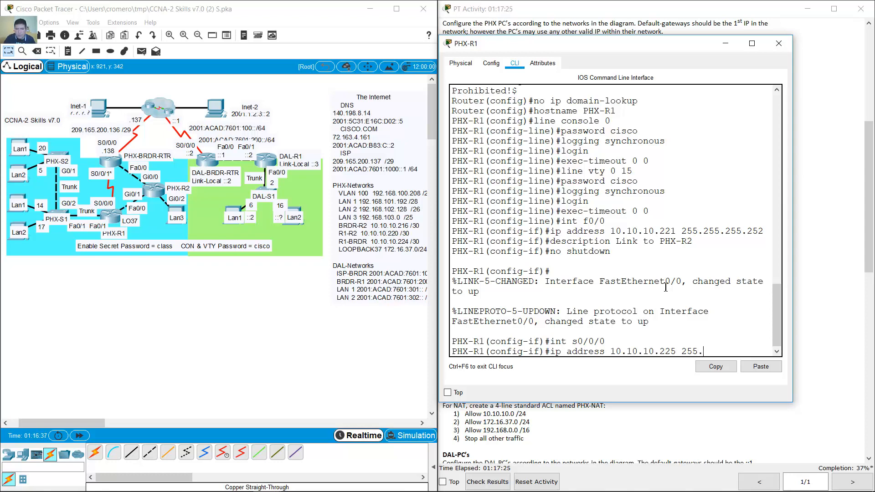
{"action": "type", "text": "255.255.252"}
{"action": "key", "text": "Return"}
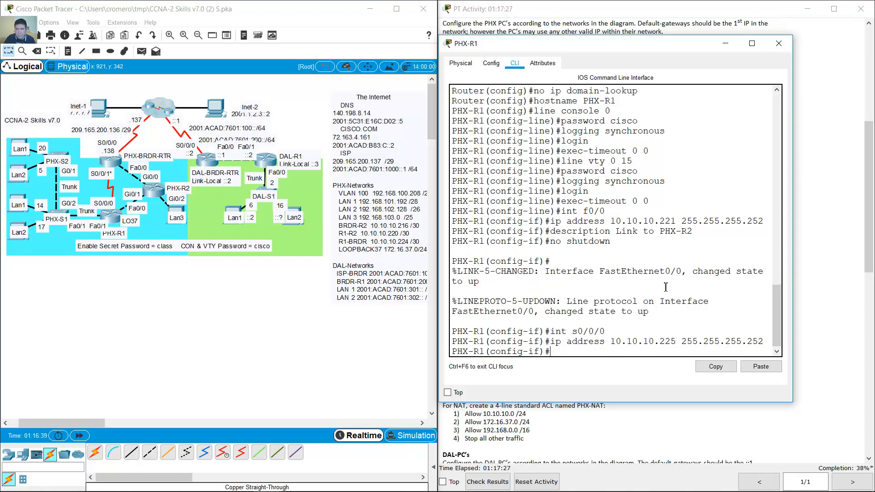
- Describe s0/0/0 as 'Link to PHX-DRDR-RTR' and enable it
{"action": "type", "text": "description Link to PHX-R2"}
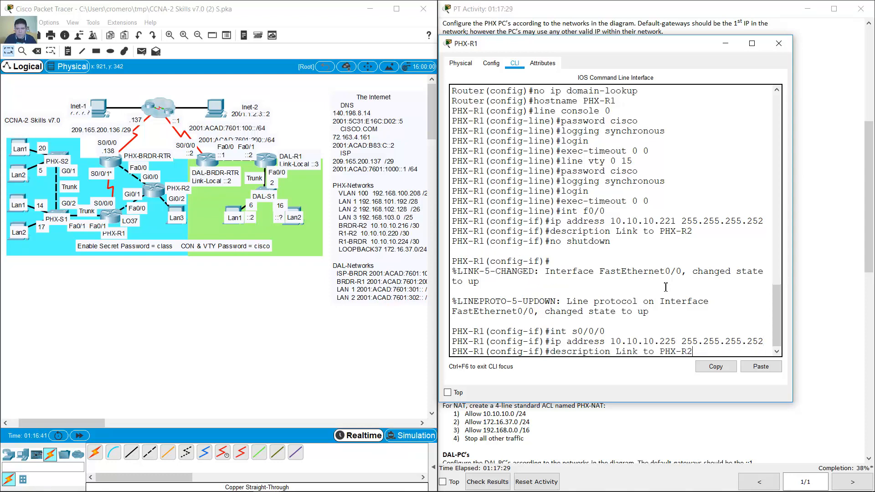
{"action": "key", "text": "BackSpace"}
{"action": "key", "text": "BackSpace"}
{"action": "type", "text": "DRDR-RTR"}
{"action": "key", "text": "Return"}
{"action": "type", "text": "int s0/0/0"}
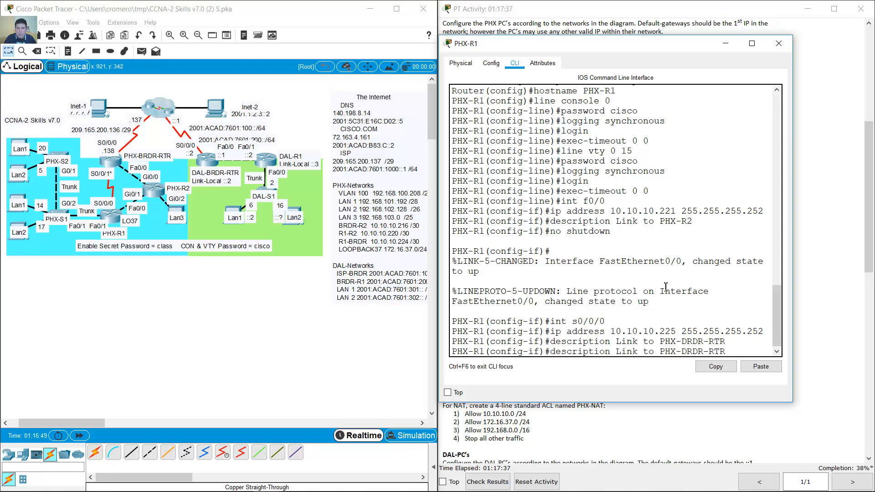
{"action": "key", "text": "Up"}
{"action": "key", "text": "Return"}
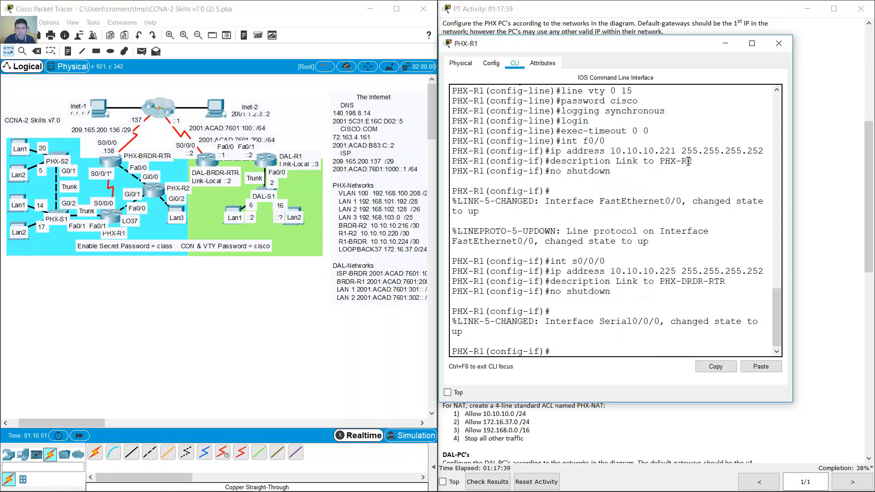
- Create PHX-R1's Loopback 37 interface and enter its configuration
{"action": "left_click", "coordinate": [725, 43]}
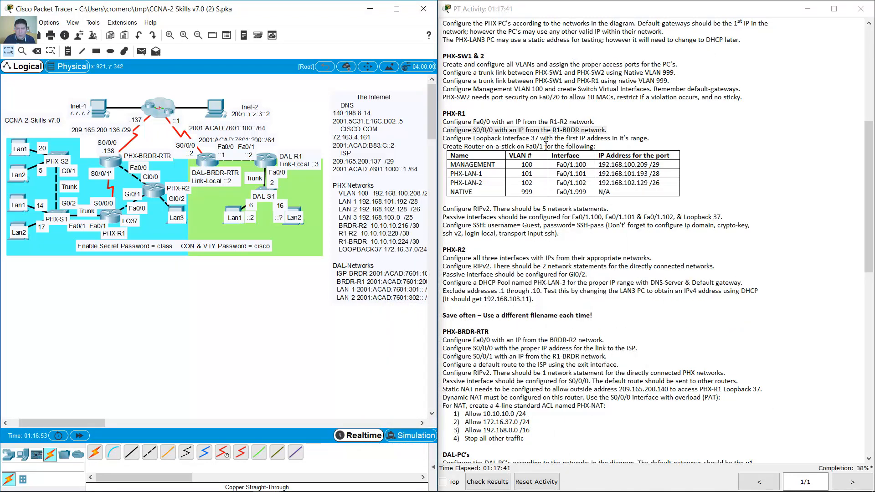
{"action": "left_click_drag", "start_coordinate": [445, 142], "coordinate": [652, 139]}
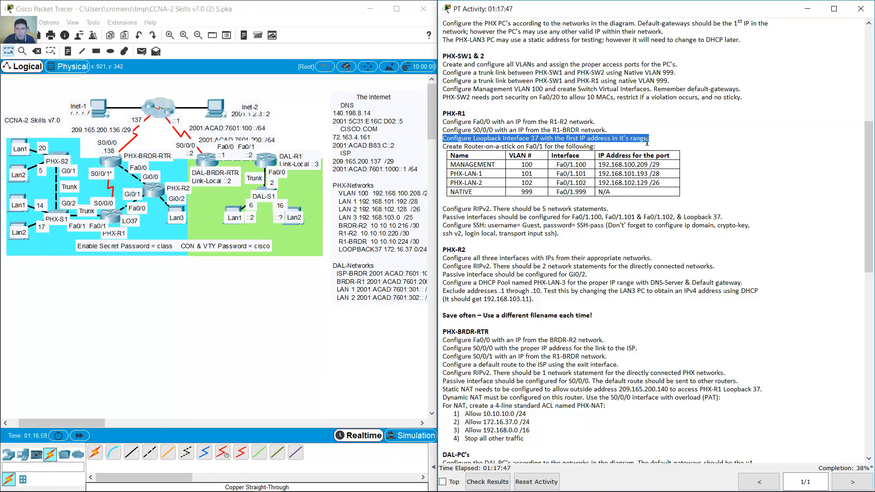
{"action": "left_click", "coordinate": [115, 221]}
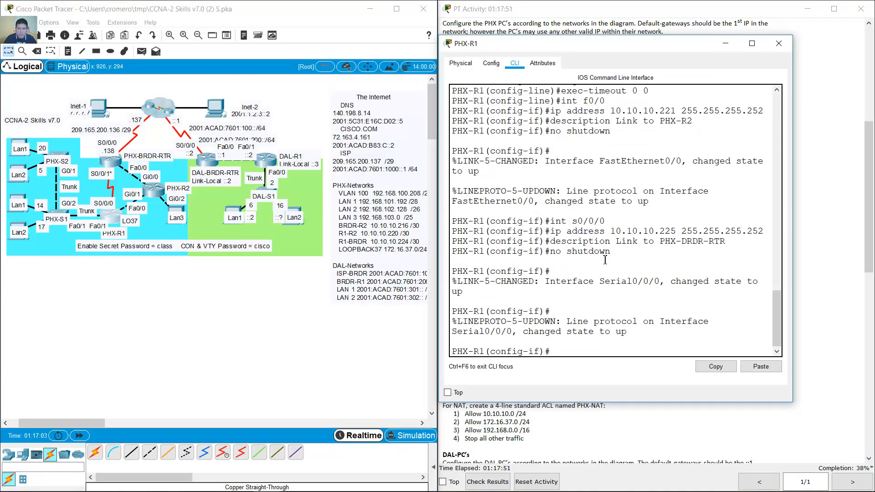
{"action": "type", "text": "int loopback 37"}
{"action": "key", "text": "Return"}
{"action": "type", "text": "i"}
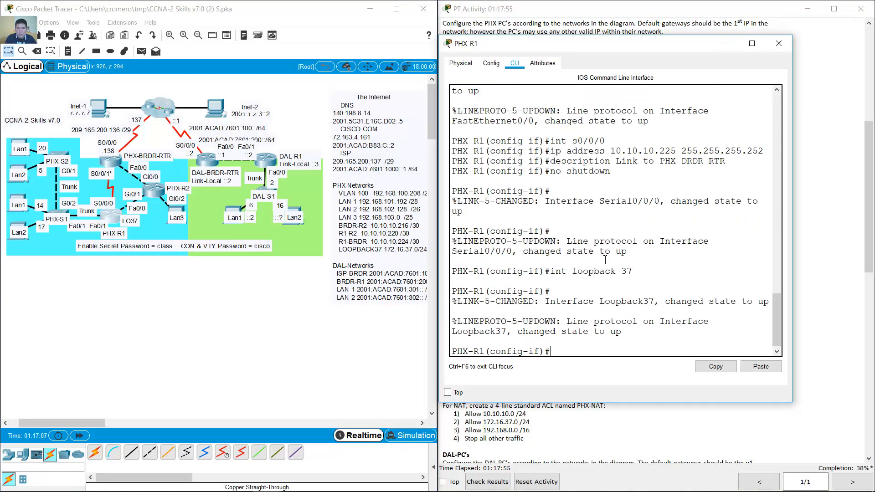
{"action": "key", "text": "Return"}
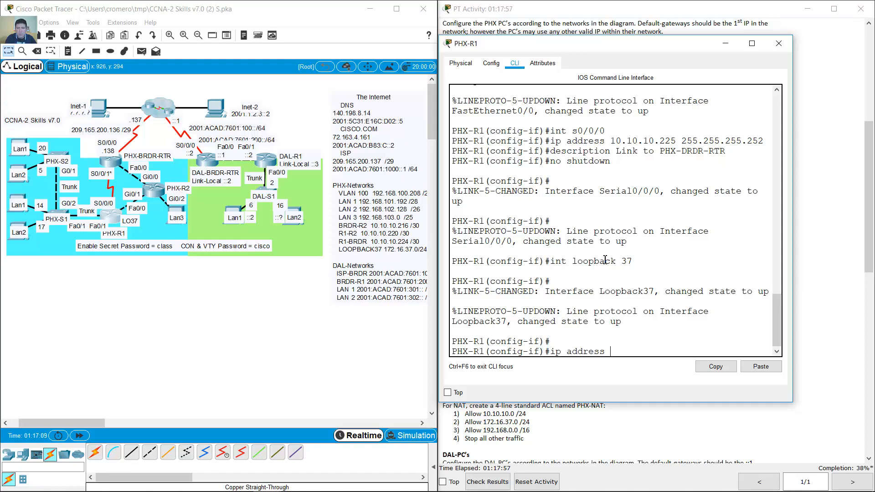
- Assign Loopback 37 the address 172.16.37.1 255.255.255.0
{"action": "left_click", "coordinate": [269, 294]}
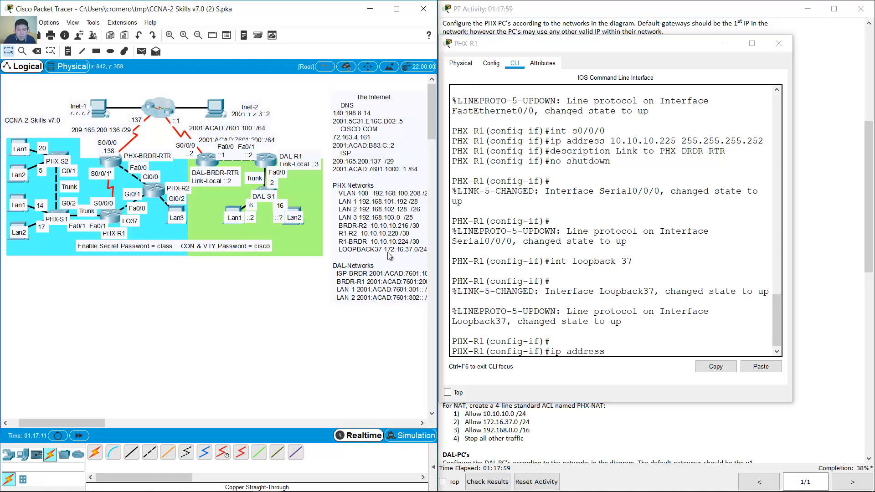
{"action": "left_click_drag", "start_coordinate": [85, 424], "coordinate": [88, 424]}
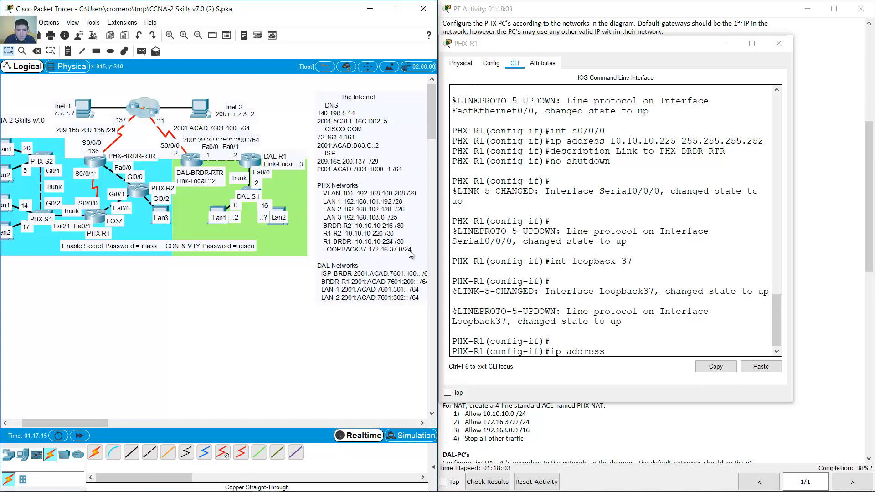
{"action": "left_click", "coordinate": [632, 356]}
{"action": "type", "text": "172"}
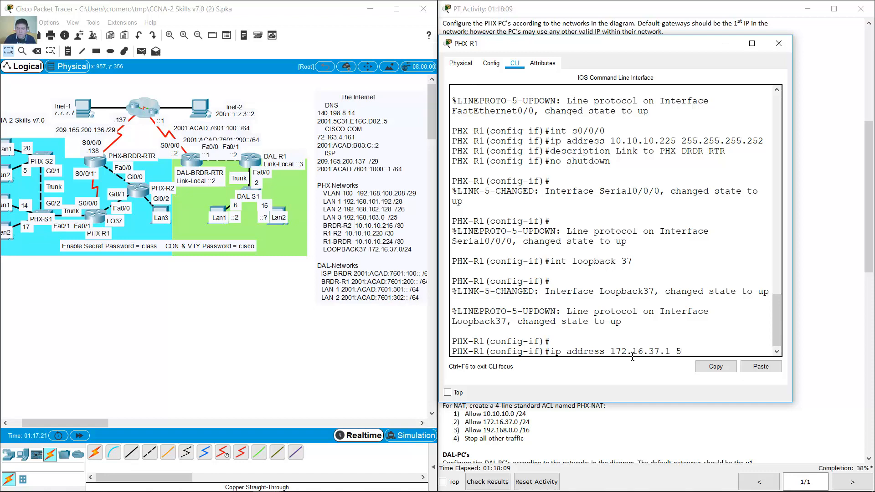
{"action": "type", "text": ".16.37.1 255.255.255.0"}
{"action": "key", "text": "Return"}
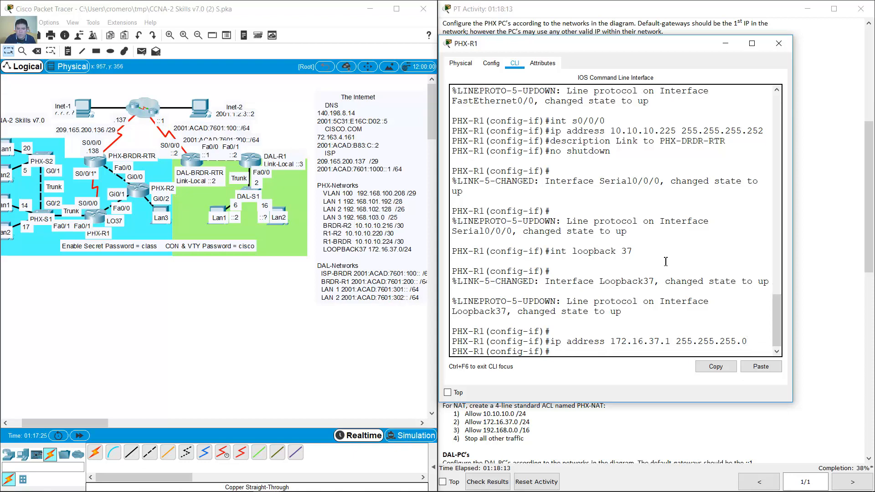
- Describe Loopback 37 as 'Loopback' and enable it
{"action": "key", "text": "Up"}
{"action": "key", "text": "Up"}
{"action": "key", "text": "Up"}
{"action": "key", "text": "Up"}
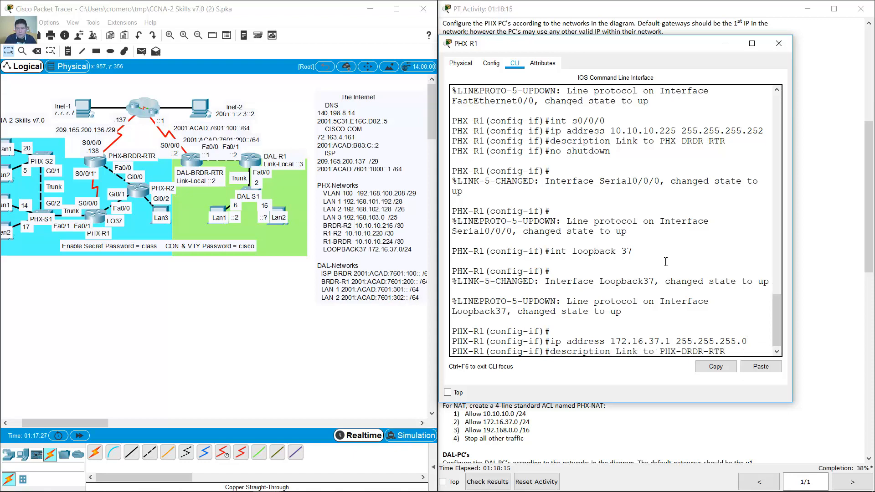
{"action": "key", "text": "BackSpace"}
{"action": "key", "text": "BackSpace"}
{"action": "key", "text": "BackSpace"}
{"action": "key", "text": "BackSpace"}
{"action": "key", "text": "BackSpace"}
{"action": "key", "text": "BackSpace"}
{"action": "key", "text": "BackSpace"}
{"action": "key", "text": "BackSpace"}
{"action": "key", "text": "BackSpace"}
{"action": "key", "text": "BackSpace"}
{"action": "key", "text": "BackSpace"}
{"action": "key", "text": "BackSpace"}
{"action": "key", "text": "BackSpace"}
{"action": "key", "text": "BackSpace"}
{"action": "key", "text": "BackSpace"}
{"action": "key", "text": "BackSpace"}
{"action": "type", "text": "oopback"}
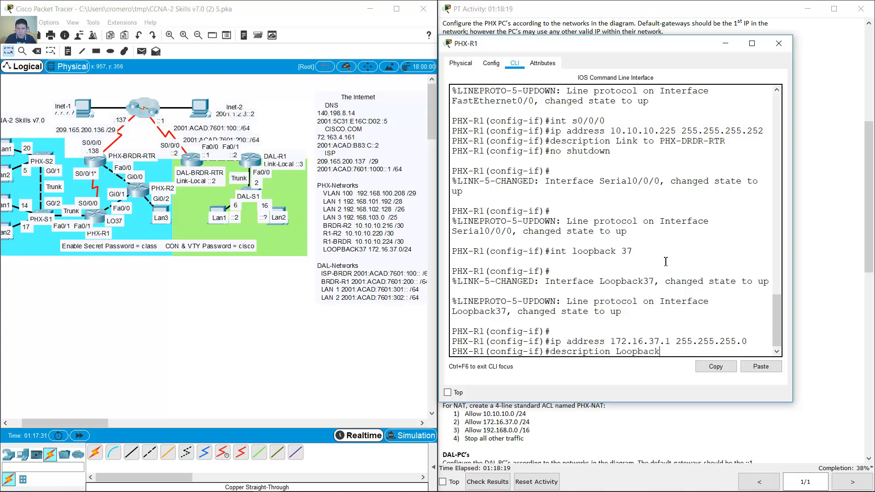
{"action": "key", "text": "Return"}
{"action": "type", "text": "no shutdown"}
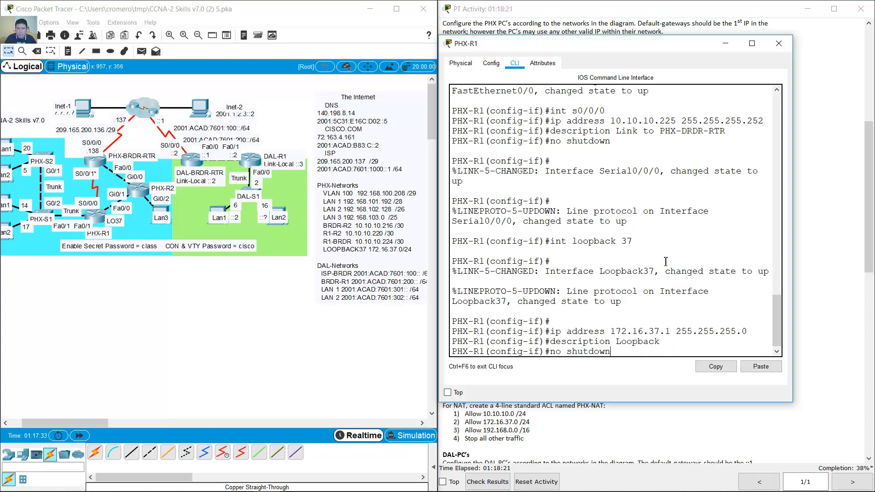
{"action": "key", "text": "Return"}
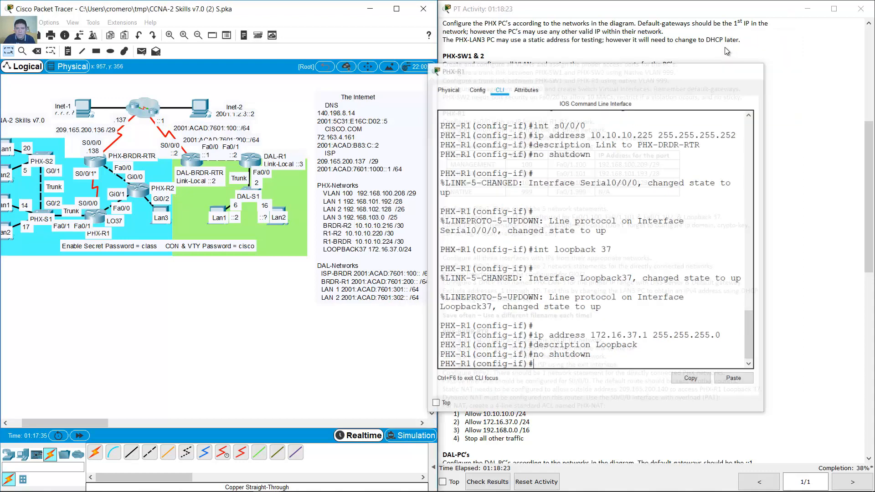
{"action": "left_click", "coordinate": [725, 44]}
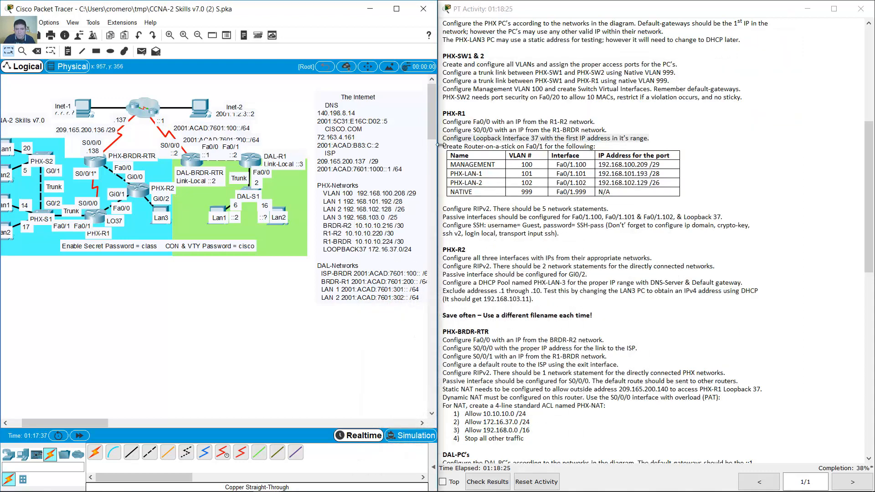
- Enter PHX-R1's Fa0/1.100 subinterface from the CLI with int f0/1.100
{"action": "left_click_drag", "start_coordinate": [443, 146], "coordinate": [548, 144]}
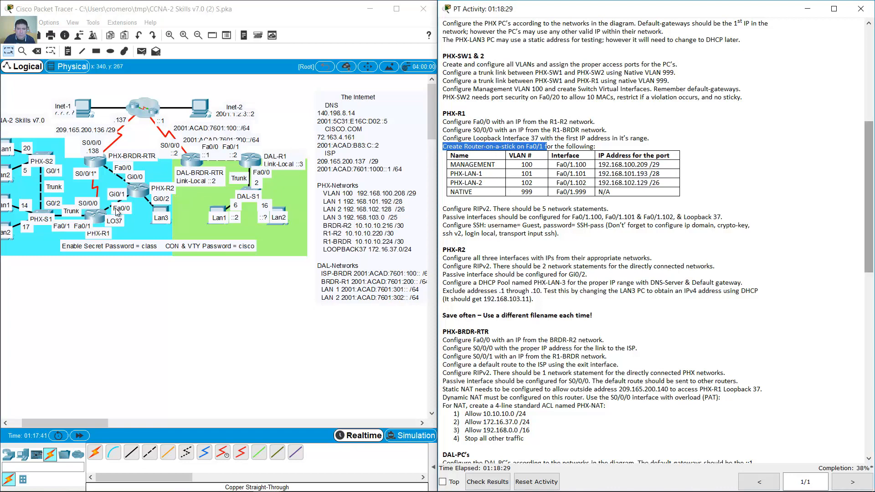
{"action": "left_click", "coordinate": [97, 217]}
{"action": "left_click_drag", "start_coordinate": [608, 54], "coordinate": [230, 53]}
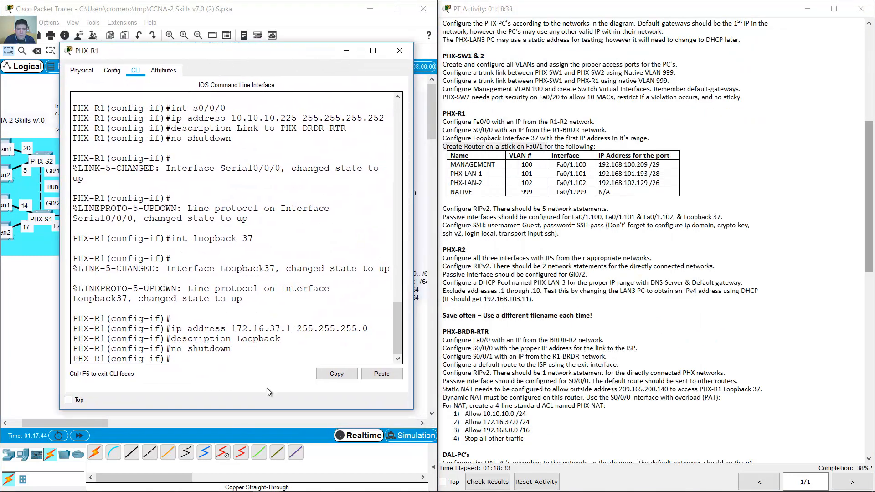
{"action": "type", "text": "int f0/1."}
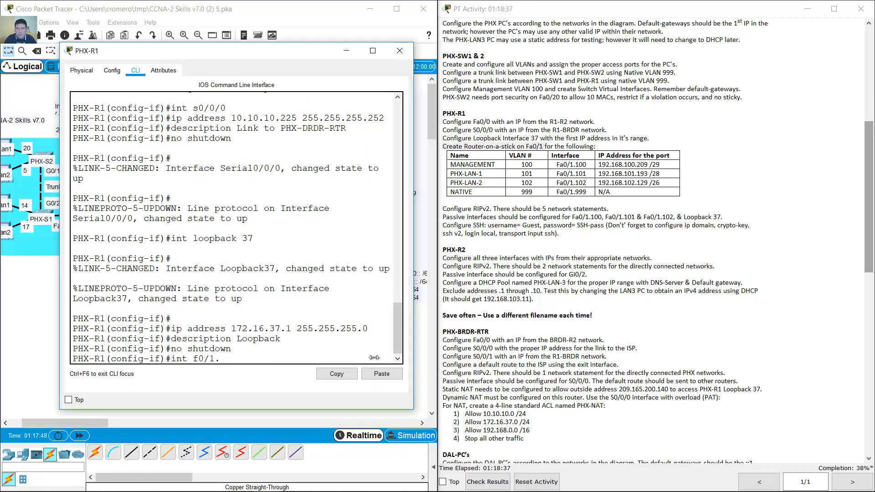
{"action": "left_click_drag", "start_coordinate": [559, 165], "coordinate": [586, 167]}
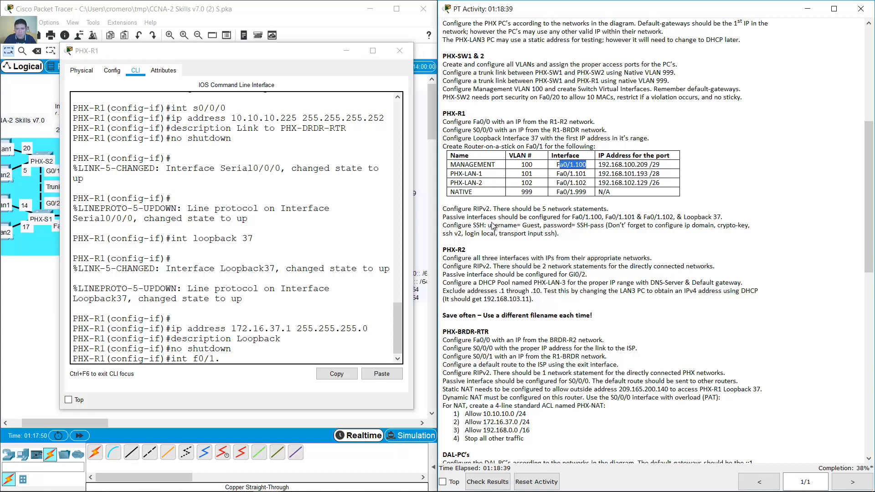
{"action": "left_click", "coordinate": [333, 353]}
{"action": "type", "text": "100"}
{"action": "key", "text": "Return"}
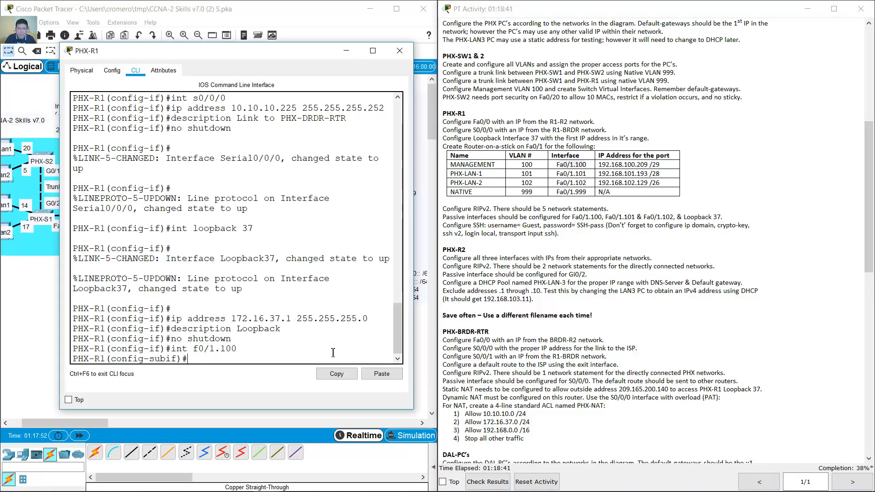
- Set the subinterface encapsulation to dot1Q VLAN 100
{"action": "type", "text": "encapsulation dot1q"}
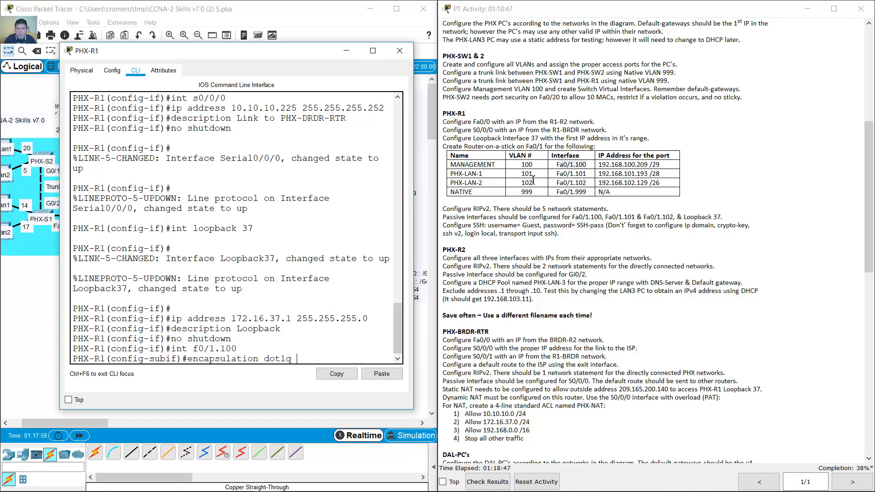
{"action": "left_click_drag", "start_coordinate": [522, 165], "coordinate": [544, 166]}
{"action": "left_click", "coordinate": [344, 358]}
{"action": "type", "text": "100"}
{"action": "key", "text": "Return"}
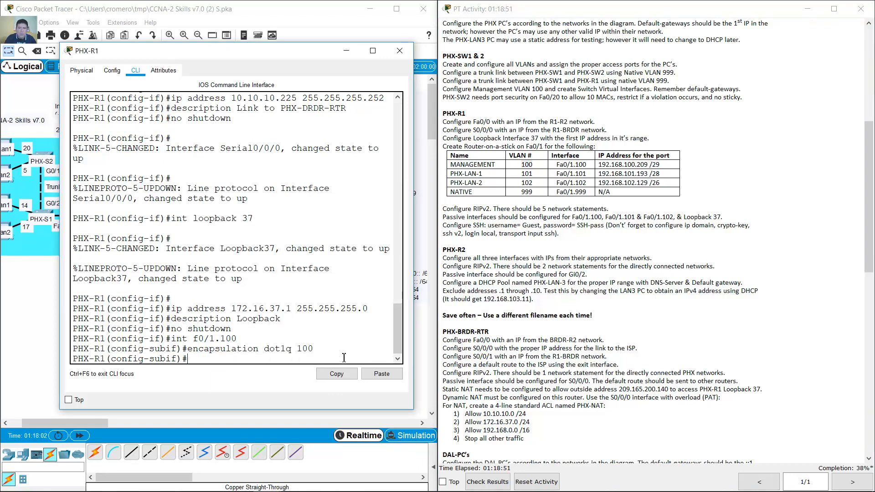
- Assign IP address 192.168.100.209 255.255.255.248 to Fa0/1.100
{"action": "type", "text": "ip address"}
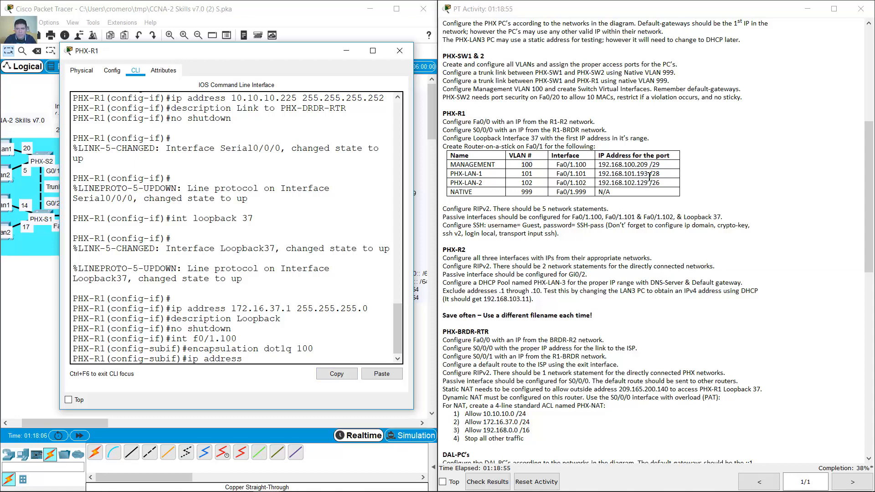
{"action": "left_click_drag", "start_coordinate": [600, 168], "coordinate": [661, 166]}
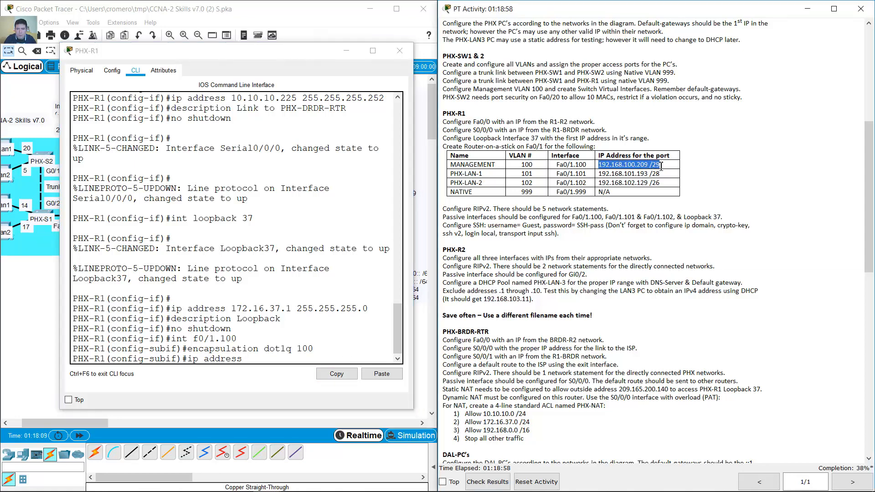
{"action": "left_click", "coordinate": [334, 18]}
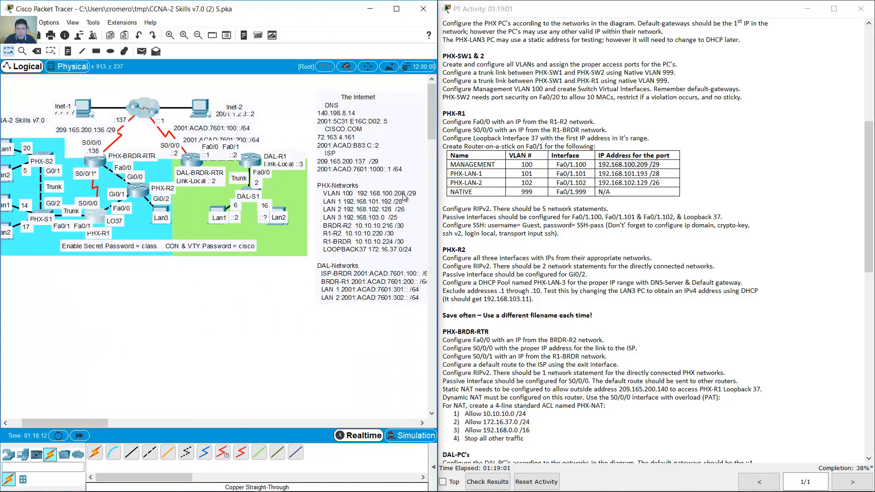
{"action": "left_click_drag", "start_coordinate": [637, 165], "coordinate": [650, 165]}
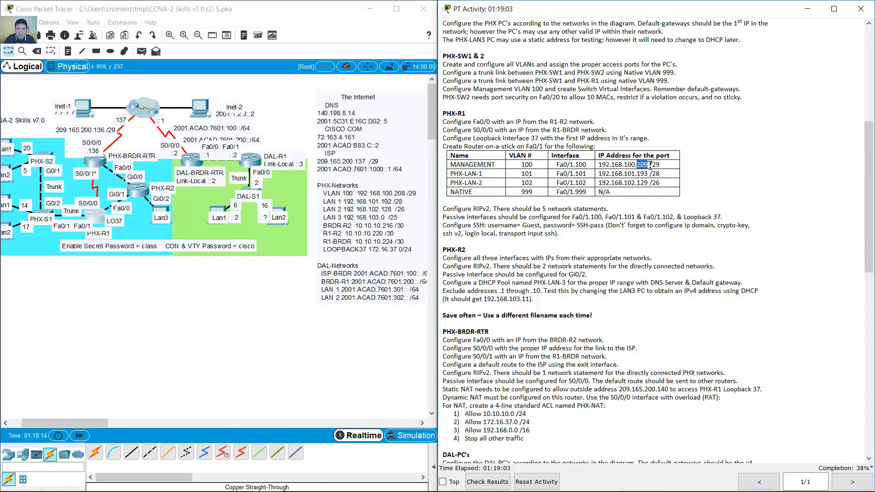
{"action": "left_click", "coordinate": [95, 213]}
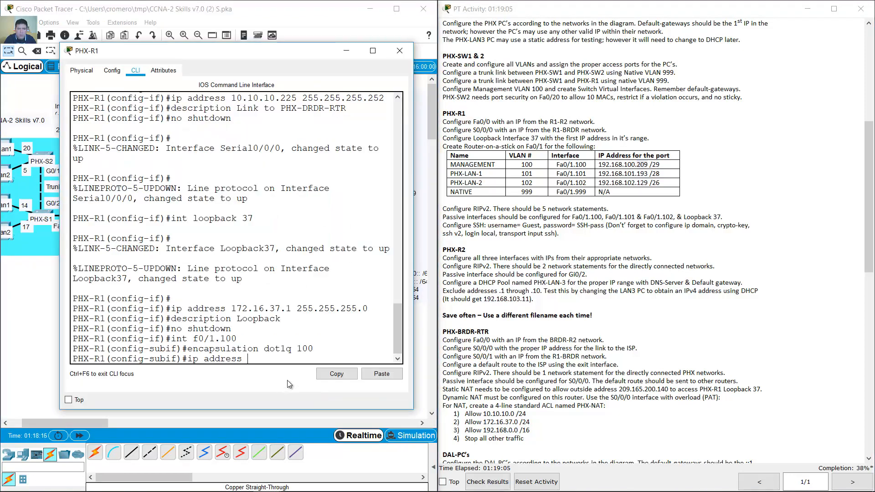
{"action": "type", "text": "192.168.100.2"}
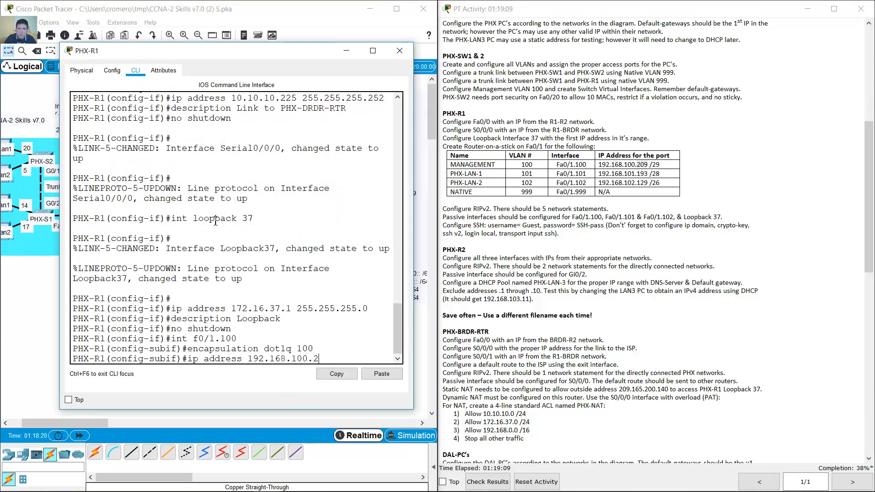
{"action": "type", "text": "09"}
{"action": "left_click_drag", "start_coordinate": [415, 212], "coordinate": [503, 212]}
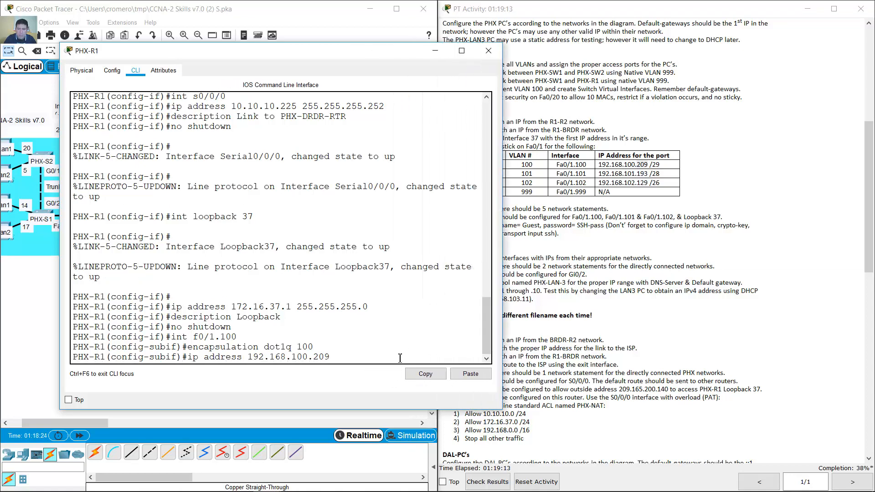
{"action": "type", "text": "255.255.255.248"}
{"action": "key", "text": "Return"}
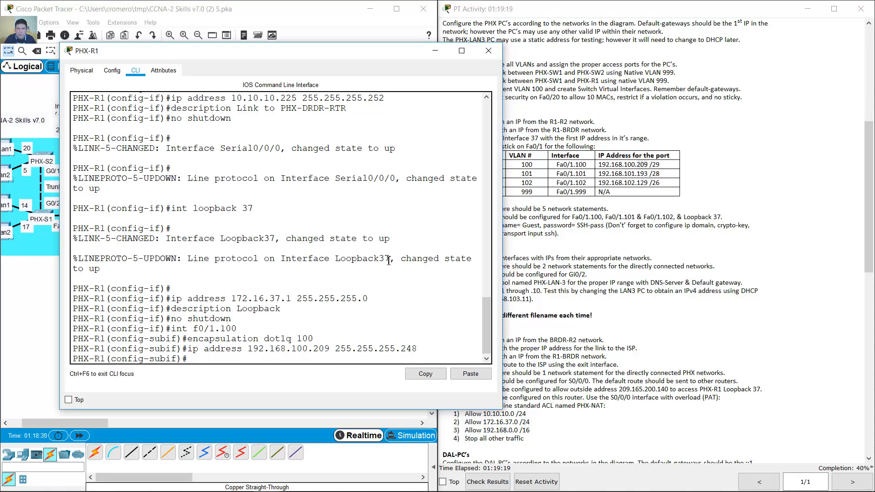
- Give Fa0/1.100 the description MANAGEMENT
{"action": "type", "text": "description v"}
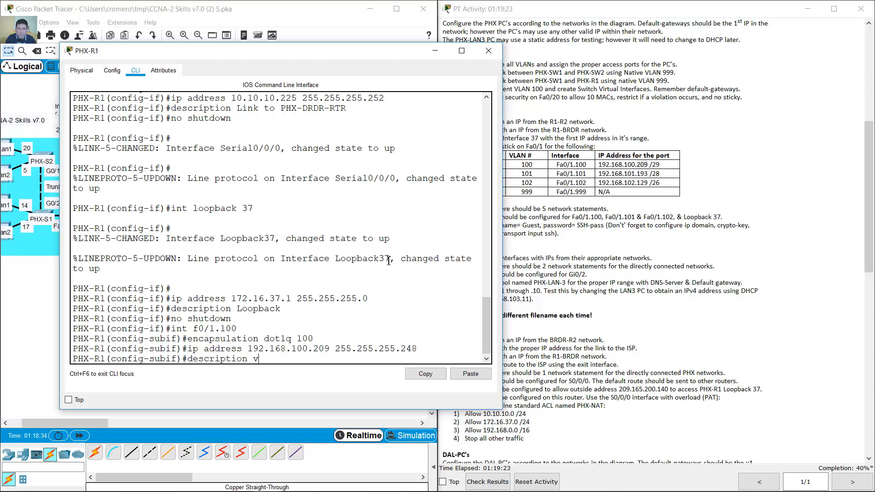
{"action": "type", "text": "VLAN 100"}
{"action": "key", "text": "BackSpace"}
{"action": "key", "text": "BackSpace"}
{"action": "key", "text": "BackSpace"}
{"action": "key", "text": "BackSpace"}
{"action": "key", "text": "BackSpace"}
{"action": "key", "text": "BackSpace"}
{"action": "key", "text": "BackSpace"}
{"action": "key", "text": "BackSpace"}
{"action": "type", "text": "MANAGEMENT"}
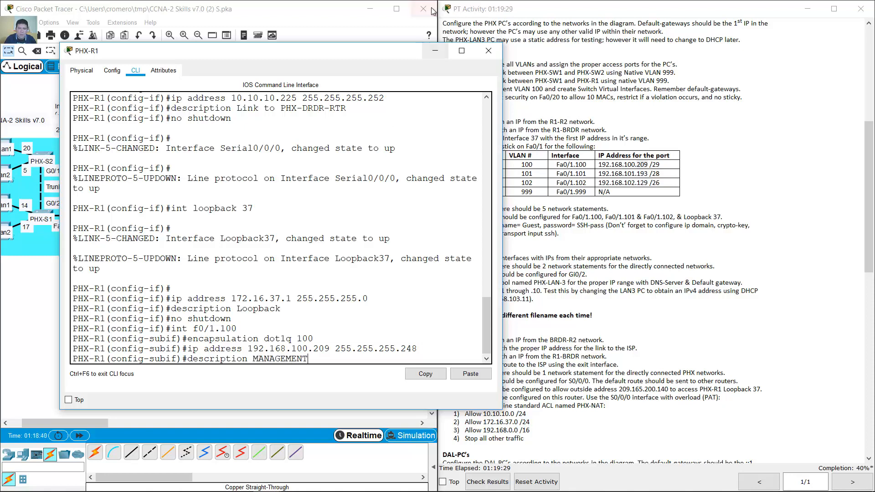
{"action": "left_click_drag", "start_coordinate": [407, 59], "coordinate": [352, 45]}
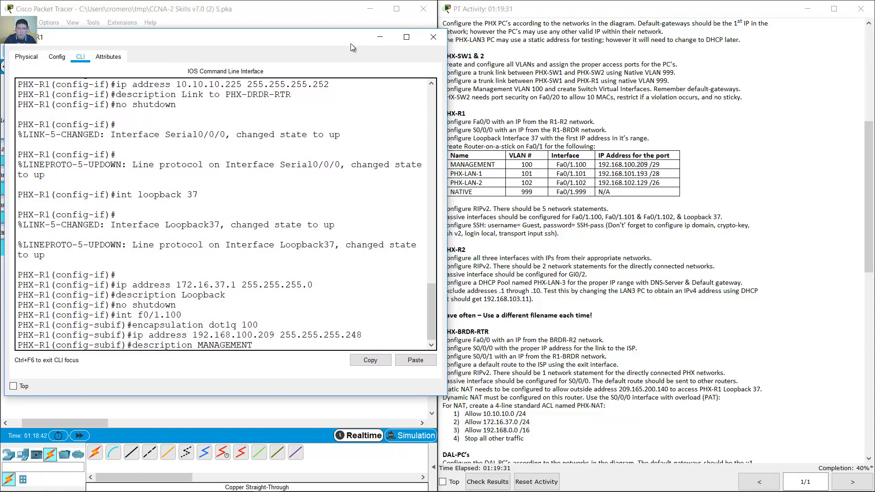
{"action": "left_click_drag", "start_coordinate": [498, 165], "coordinate": [450, 164]}
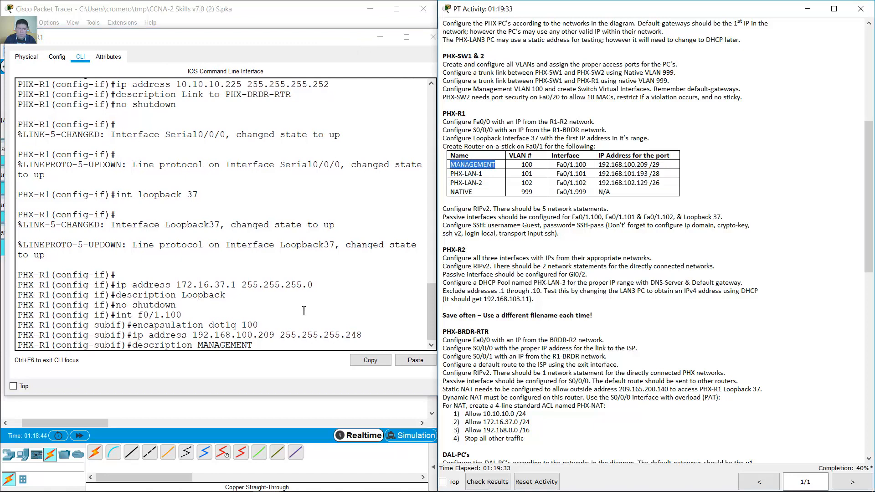
{"action": "left_click", "coordinate": [314, 348]}
{"action": "key", "text": "Return"}
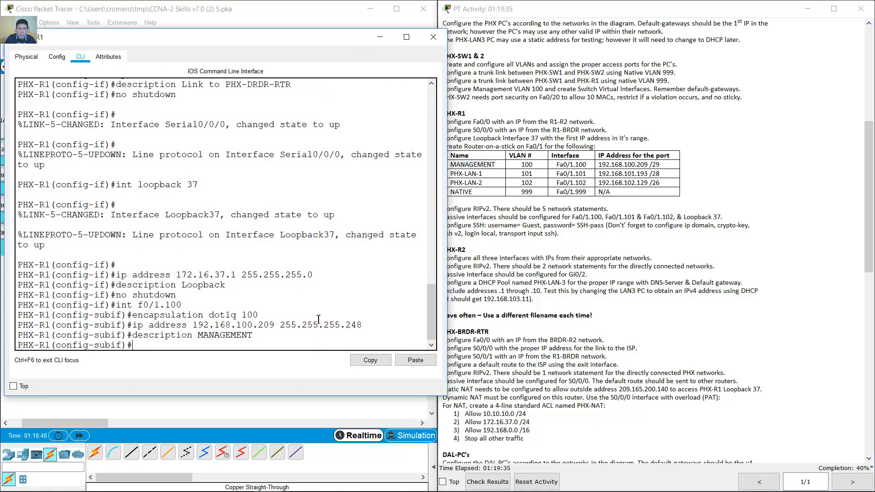
{"action": "key", "text": "Up"}
{"action": "key", "text": "Up"}
{"action": "key", "text": "Up"}
{"action": "key", "text": "Up"}
- Enter Fa0/1.101 and tag it with dot1Q VLAN 101
{"action": "key", "text": "Return"}
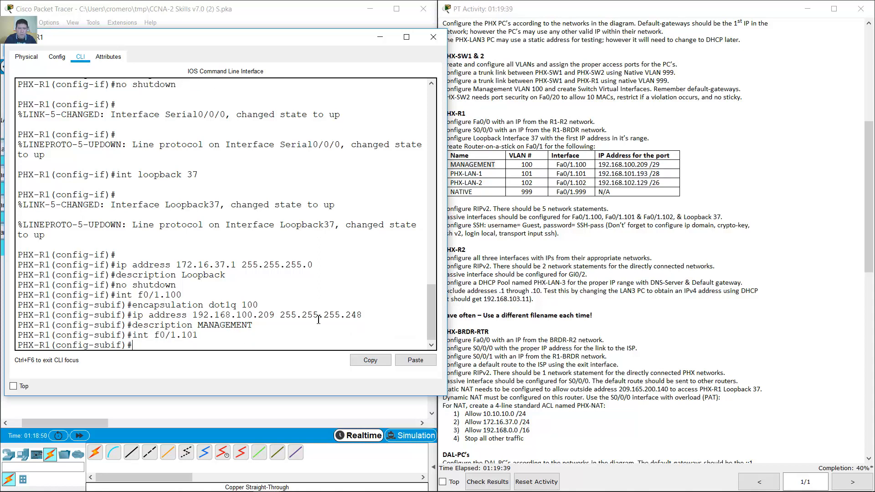
{"action": "key", "text": "Up"}
{"action": "key", "text": "Up"}
{"action": "key", "text": "Up"}
{"action": "key", "text": "Up"}
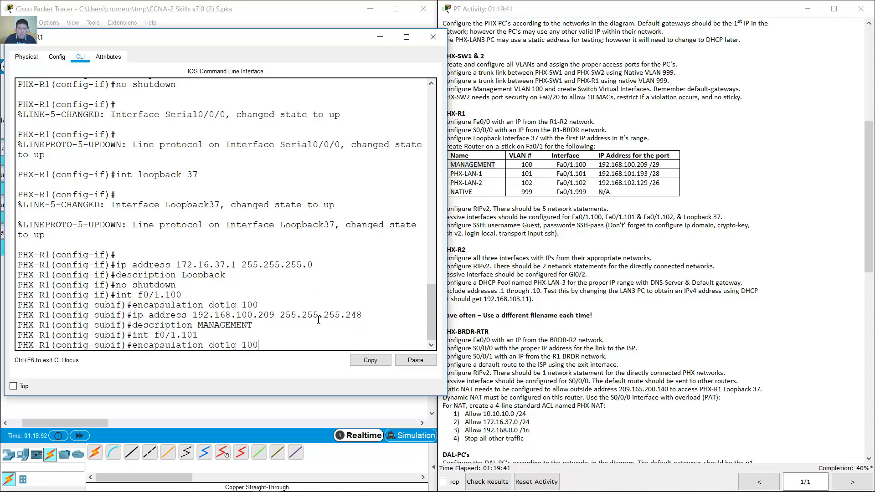
{"action": "key", "text": "BackSpace"}
{"action": "type", "text": "1"}
{"action": "key", "text": "Return"}
- Assign IP address 192.168.101.193 255.255.255.240 to Fa0/1.101
{"action": "key", "text": "Up"}
{"action": "key", "text": "Up"}
{"action": "key", "text": "Up"}
{"action": "key", "text": "Up"}
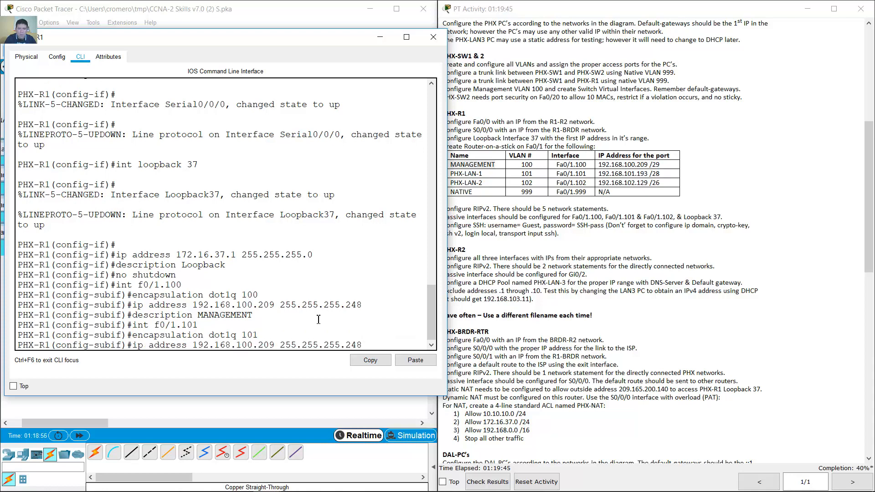
{"action": "key", "text": "Left"}
{"action": "key", "text": "Left"}
{"action": "key", "text": "Left"}
{"action": "key", "text": "Left"}
{"action": "key", "text": "Left"}
{"action": "key", "text": "Left"}
{"action": "key", "text": "Left"}
{"action": "key", "text": "Left"}
{"action": "key", "text": "Left"}
{"action": "key", "text": "Left"}
{"action": "key", "text": "Left"}
{"action": "key", "text": "Left"}
{"action": "key", "text": "Left"}
{"action": "key", "text": "Left"}
{"action": "key", "text": "Left"}
{"action": "key", "text": "Left"}
{"action": "key", "text": "Left"}
{"action": "key", "text": "Left"}
{"action": "key", "text": "Left"}
{"action": "key", "text": "Left"}
{"action": "key", "text": "BackSpace"}
{"action": "type", "text": "1"}
{"action": "key", "text": "Right"}
{"action": "key", "text": "Right"}
{"action": "key", "text": "Right"}
{"action": "key", "text": "Right"}
{"action": "key", "text": "BackSpace"}
{"action": "key", "text": "BackSpace"}
{"action": "key", "text": "BackSpace"}
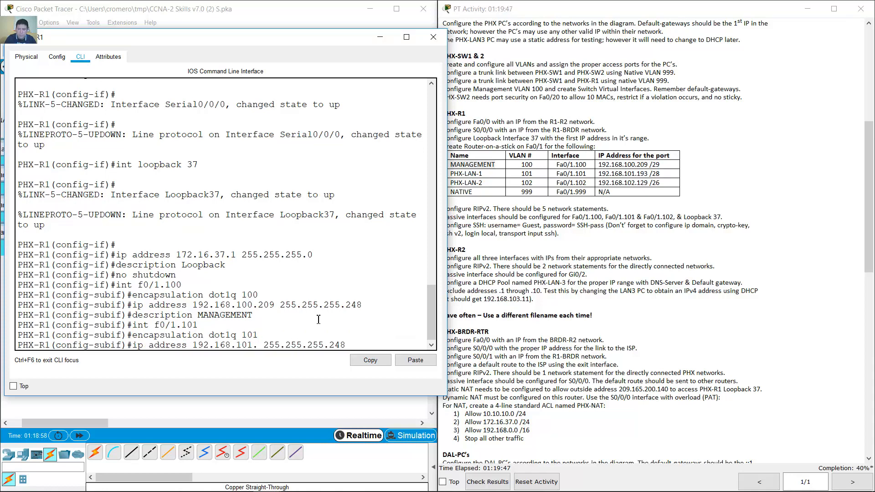
{"action": "type", "text": "193"}
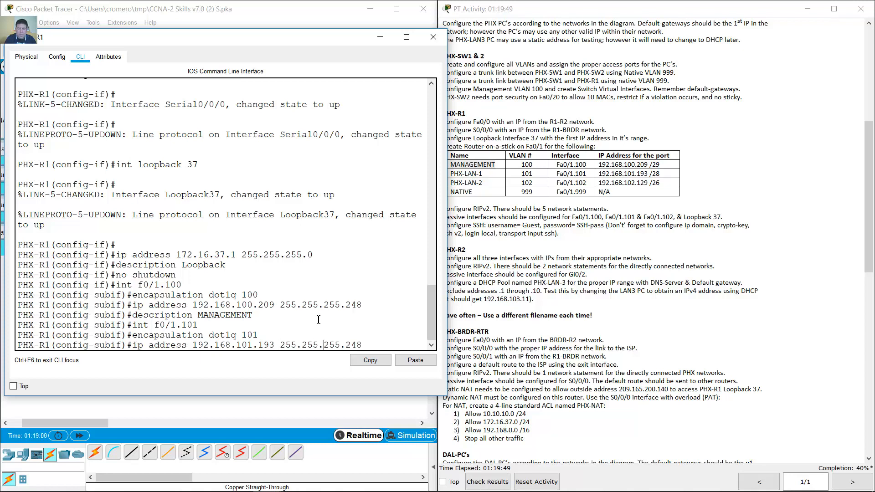
{"action": "key", "text": "BackSpace"}
{"action": "type", "text": "0"}
{"action": "key", "text": "Return"}
- Return to Fa0/1.101 and set its description to PHX-LAN-1
{"action": "key", "text": "Up"}
{"action": "key", "text": "Up"}
{"action": "key", "text": "Up"}
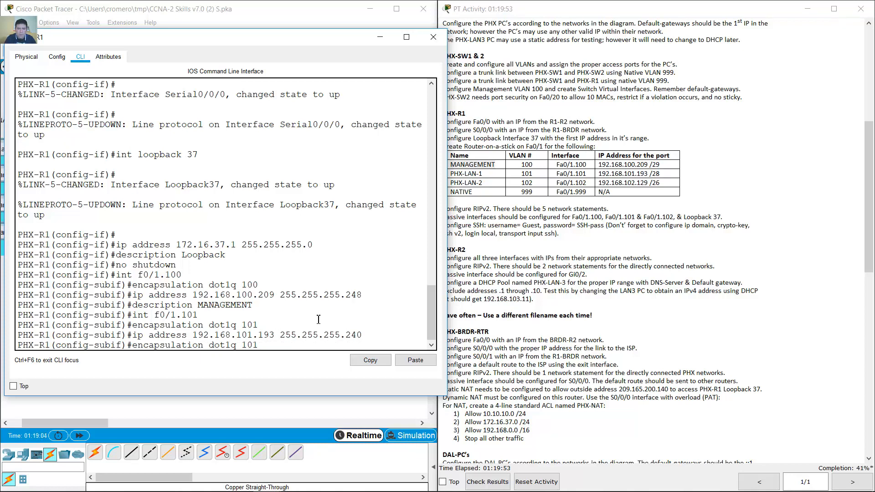
{"action": "key", "text": "BackSpace"}
{"action": "type", "text": "2"}
{"action": "key", "text": "Return"}
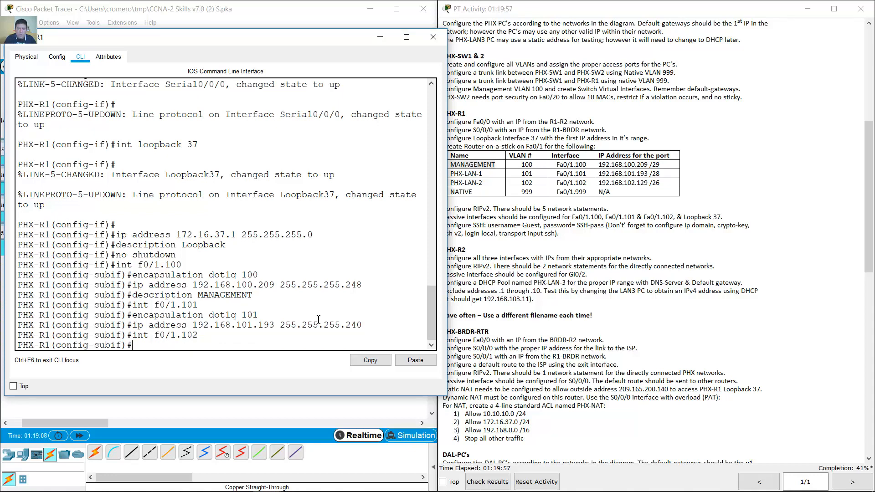
{"action": "key", "text": "Up"}
{"action": "key", "text": "Up"}
{"action": "key", "text": "Up"}
{"action": "key", "text": "Up"}
{"action": "key", "text": "Return"}
{"action": "key", "text": "Up"}
{"action": "key", "text": "Up"}
{"action": "key", "text": "Up"}
{"action": "key", "text": "Up"}
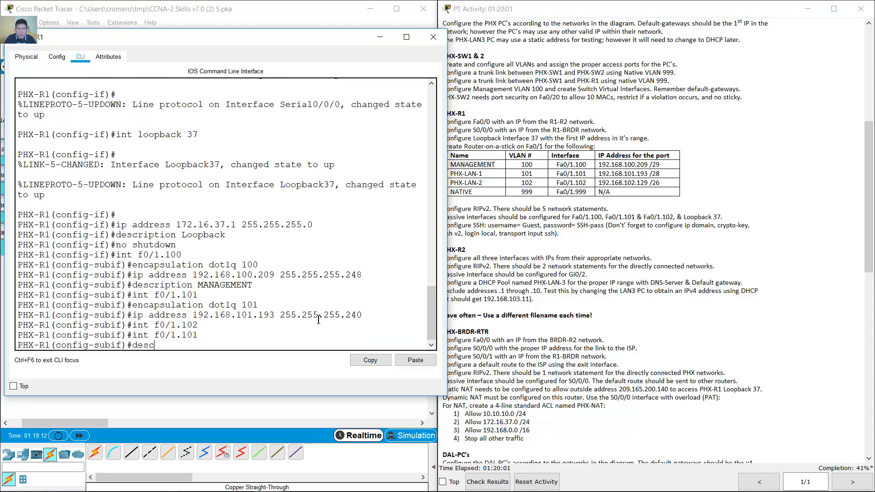
{"action": "key", "text": "Up"}
{"action": "key", "text": "Up"}
{"action": "key", "text": "BackSpace"}
{"action": "key", "text": "BackSpace"}
{"action": "key", "text": "BackSpace"}
{"action": "key", "text": "BackSpace"}
{"action": "key", "text": "BackSpace"}
{"action": "key", "text": "BackSpace"}
{"action": "key", "text": "BackSpace"}
{"action": "key", "text": "BackSpace"}
{"action": "key", "text": "BackSpace"}
{"action": "key", "text": "BackSpace"}
{"action": "type", "text": "PHX-LAN-1"}
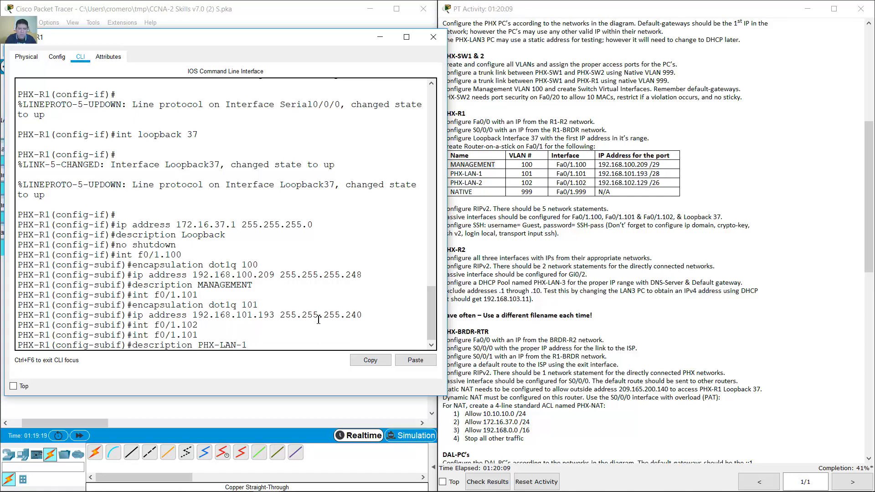
{"action": "key", "text": "Return"}
- Enter Fa0/1.102 and tag it with dot1Q VLAN 102
{"action": "key", "text": "Up"}
{"action": "key", "text": "Up"}
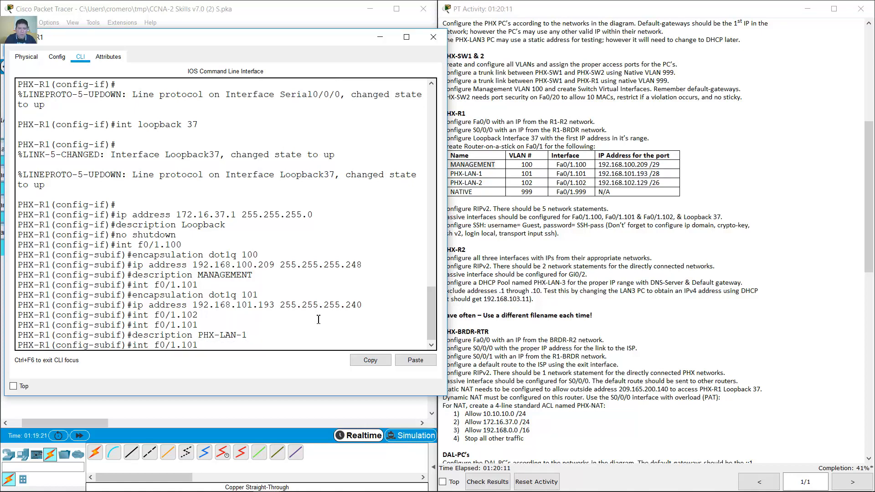
{"action": "key", "text": "Return"}
{"action": "key", "text": "Up"}
{"action": "key", "text": "Up"}
{"action": "key", "text": "Up"}
{"action": "key", "text": "Up"}
{"action": "key", "text": "Up"}
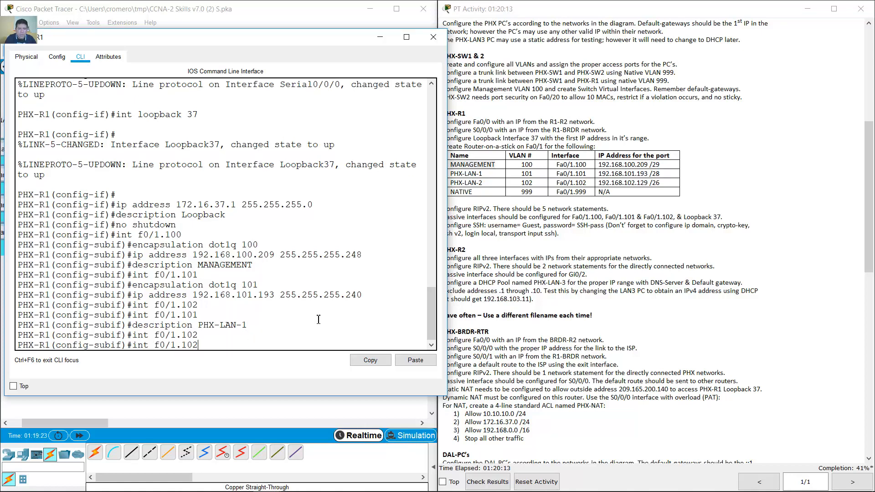
{"action": "key", "text": "Up"}
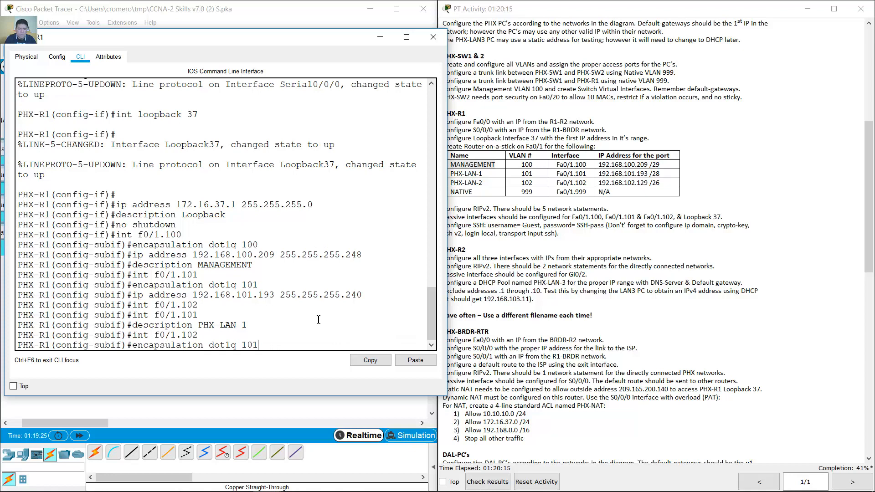
{"action": "key", "text": "BackSpace"}
{"action": "type", "text": "2"}
{"action": "key", "text": "Return"}
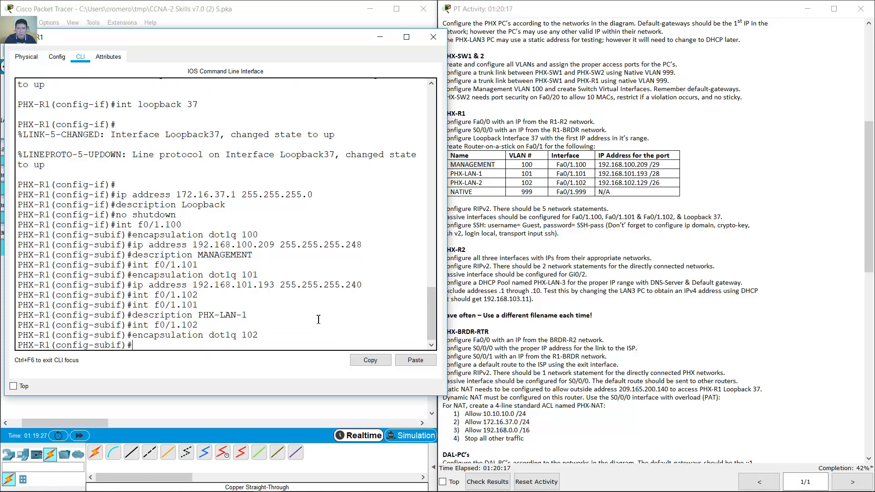
- Assign IP address 192.168.102.129 255.255.255.192 to Fa0/1.102
{"action": "key", "text": "Up"}
{"action": "key", "text": "Up"}
{"action": "key", "text": "Up"}
{"action": "key", "text": "Up"}
{"action": "key", "text": "Up"}
{"action": "key", "text": "Up"}
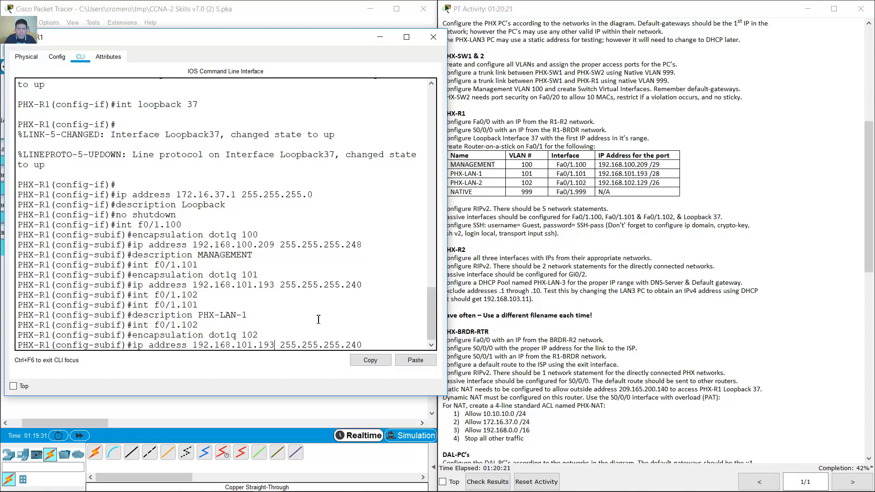
{"action": "key", "text": "BackSpace"}
{"action": "key", "text": "BackSpace"}
{"action": "type", "text": "29"}
{"action": "key", "text": "Left"}
{"action": "key", "text": "Left"}
{"action": "key", "text": "Left"}
{"action": "key", "text": "Left"}
{"action": "key", "text": "BackSpace"}
{"action": "type", "text": "2"}
{"action": "key", "text": "End"}
{"action": "key", "text": "BackSpace"}
{"action": "key", "text": "BackSpace"}
{"action": "key", "text": "BackSpace"}
{"action": "type", "text": "192"}
{"action": "key", "text": "Return"}
- Set the Fa0/1.102 description to PHX-LAN-2
{"action": "key", "text": "Up"}
{"action": "key", "text": "Up"}
{"action": "key", "text": "Up"}
{"action": "key", "text": "Up"}
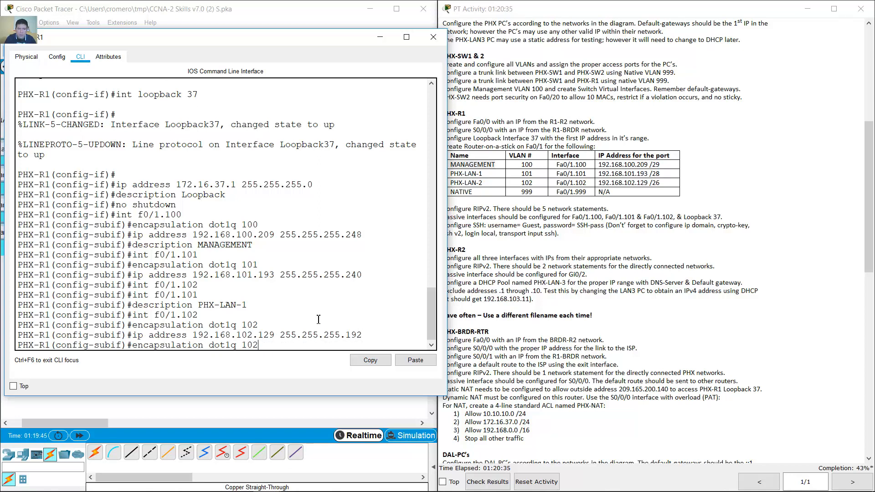
{"action": "key", "text": "BackSpace"}
{"action": "type", "text": "2"}
{"action": "key", "text": "Return"}
{"action": "key", "text": "Up"}
{"action": "key", "text": "Up"}
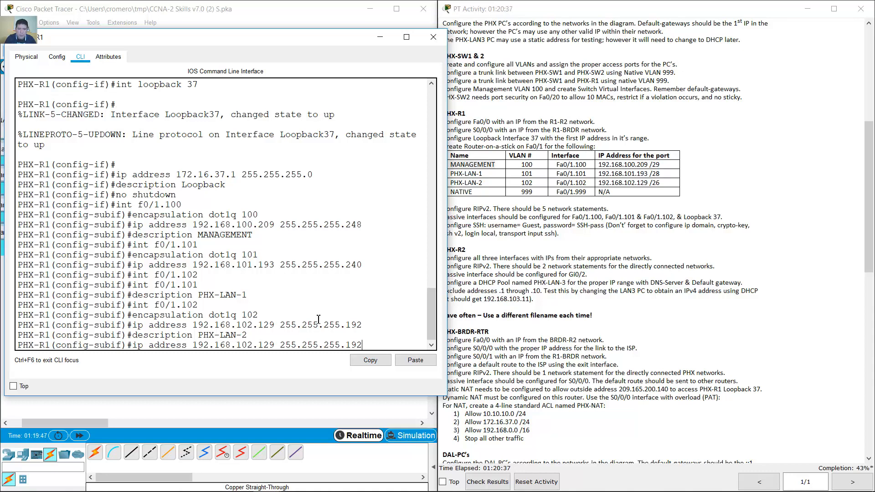
- Create subinterface Fa0/1.999 with encapsulation dot1Q 999 native
{"action": "key", "text": "Up"}
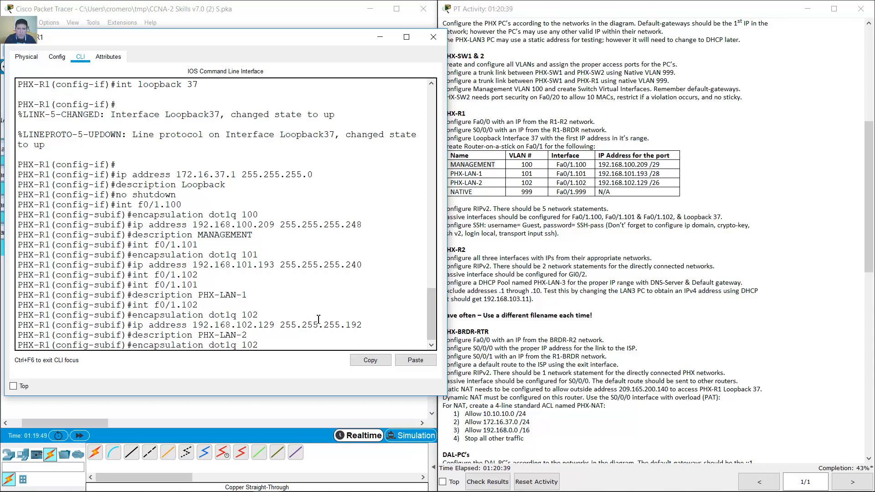
{"action": "key", "text": "Up"}
{"action": "key", "text": "BackSpace"}
{"action": "key", "text": "BackSpace"}
{"action": "key", "text": "BackSpace"}
{"action": "type", "text": "9"}
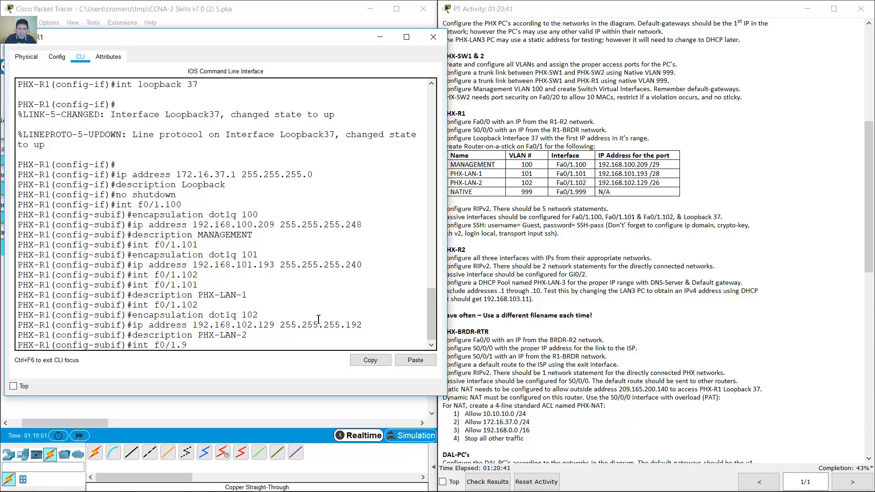
{"action": "type", "text": "99"}
{"action": "key", "text": "Return"}
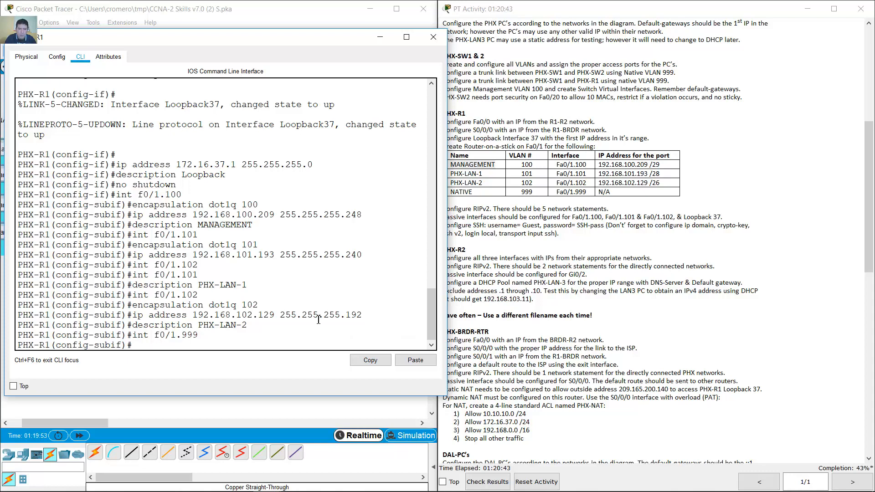
{"action": "key", "text": "Up"}
{"action": "key", "text": "Up"}
{"action": "key", "text": "Up"}
{"action": "key", "text": "Up"}
{"action": "key", "text": "BackSpace"}
{"action": "key", "text": "BackSpace"}
{"action": "key", "text": "BackSpace"}
{"action": "type", "text": "999 native"}
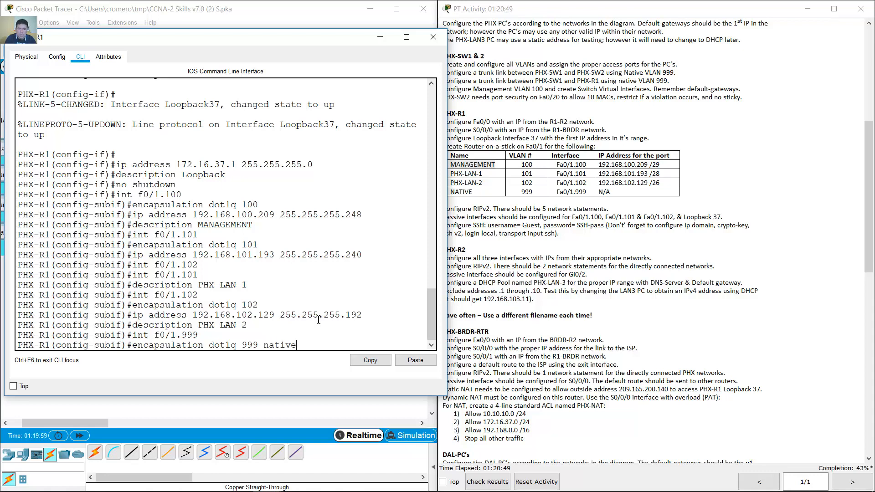
{"action": "key", "text": "Return"}
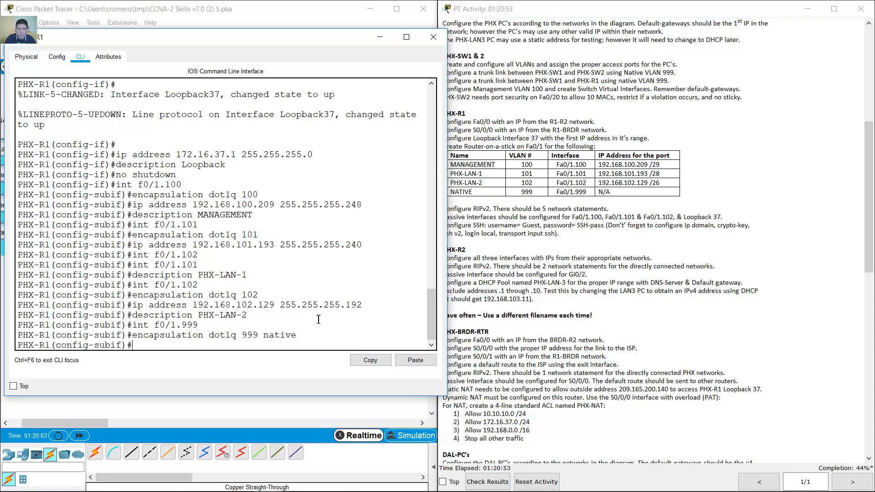
- Enable the physical Fa0/1 interface with no shutdown
{"action": "key", "text": "Up"}
{"action": "key", "text": "Up"}
{"action": "key", "text": "Up"}
{"action": "key", "text": "Down"}
{"action": "key", "text": "BackSpace"}
{"action": "key", "text": "BackSpace"}
{"action": "key", "text": "BackSpace"}
{"action": "key", "text": "BackSpace"}
{"action": "key", "text": "Return"}
{"action": "type", "text": "no shutdown"}
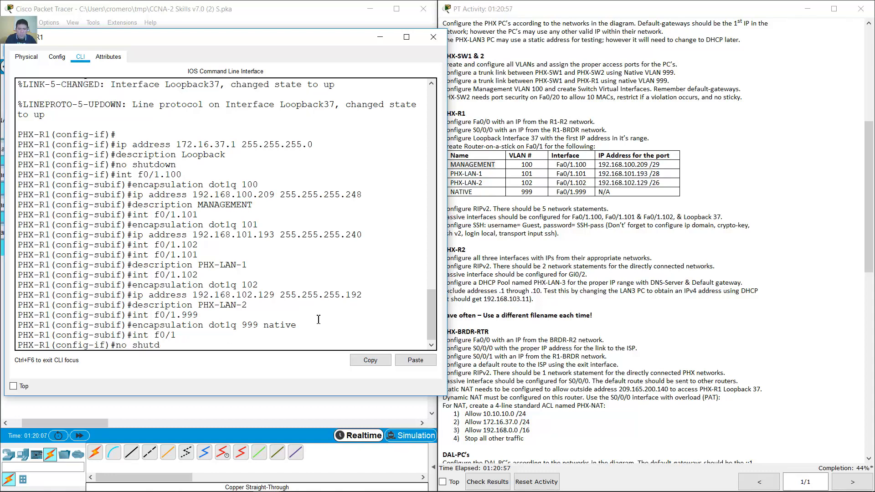
{"action": "key", "text": "Return"}
{"action": "key", "text": "Return"}
{"action": "key", "text": "Return"}
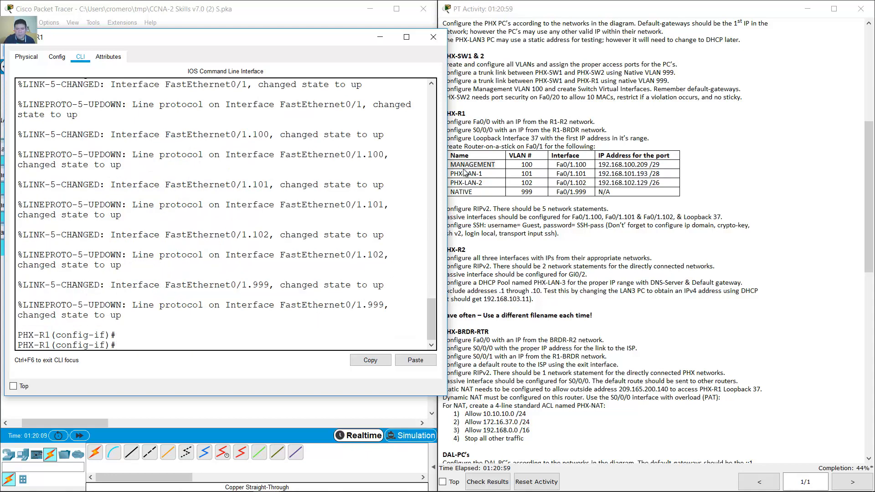
{"action": "left_click", "coordinate": [380, 37]}
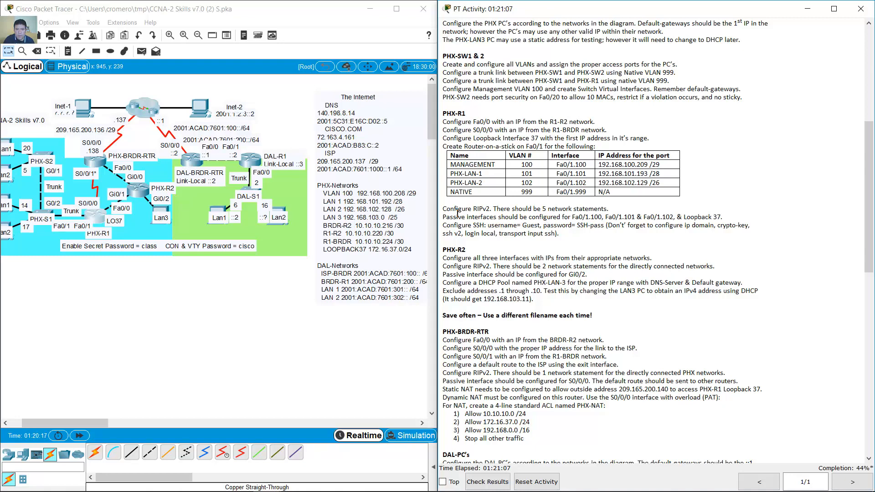
- Highlight the RIPv2, passive-interface and SSH requirements, then reopen PHX-R1's CLI
{"action": "left_click_drag", "start_coordinate": [442, 210], "coordinate": [614, 210]}
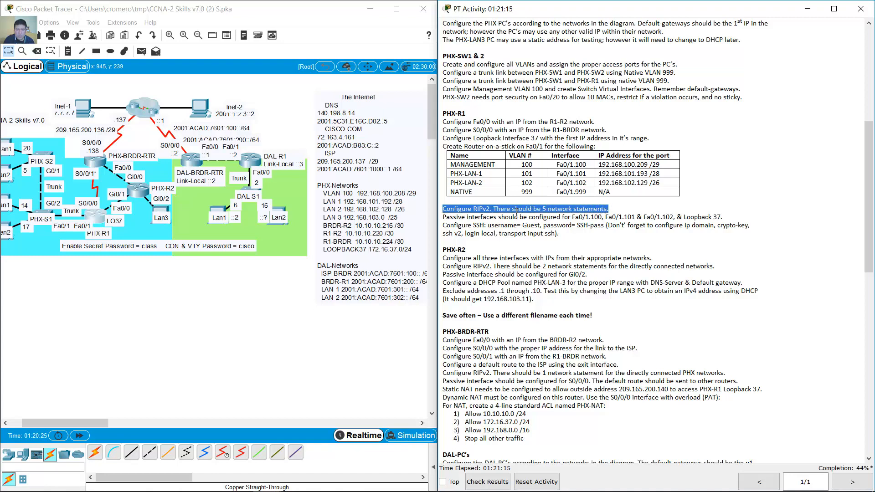
{"action": "left_click_drag", "start_coordinate": [450, 217], "coordinate": [730, 215]}
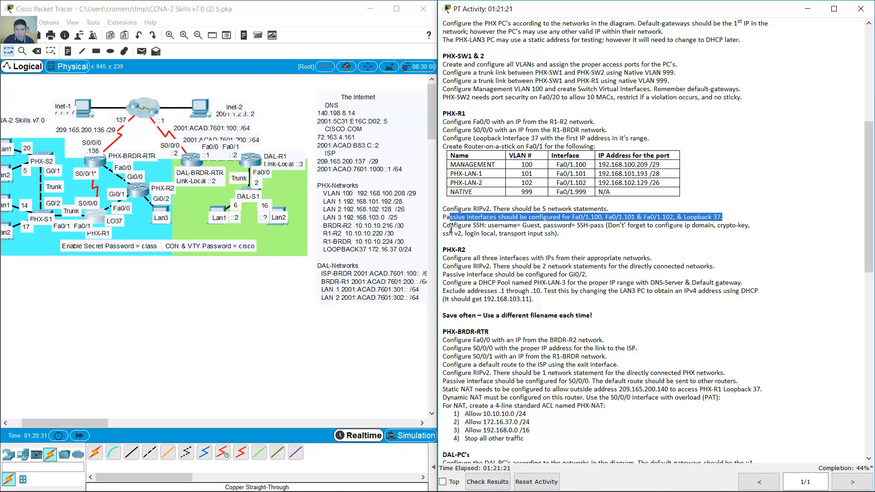
{"action": "left_click_drag", "start_coordinate": [449, 226], "coordinate": [588, 237]}
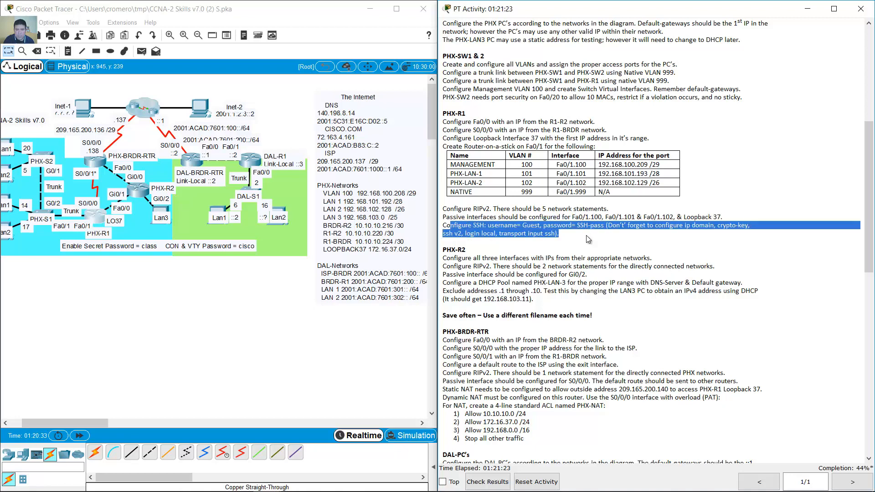
{"action": "left_click", "coordinate": [583, 237]}
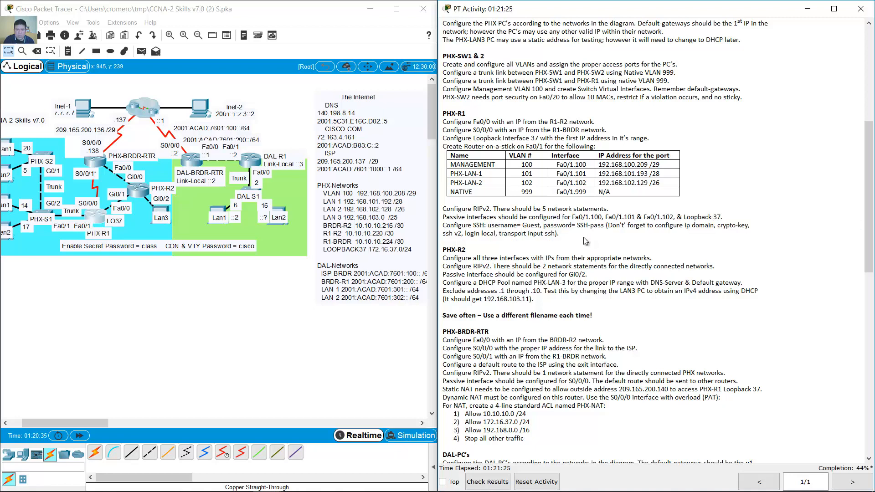
{"action": "left_click", "coordinate": [98, 217]}
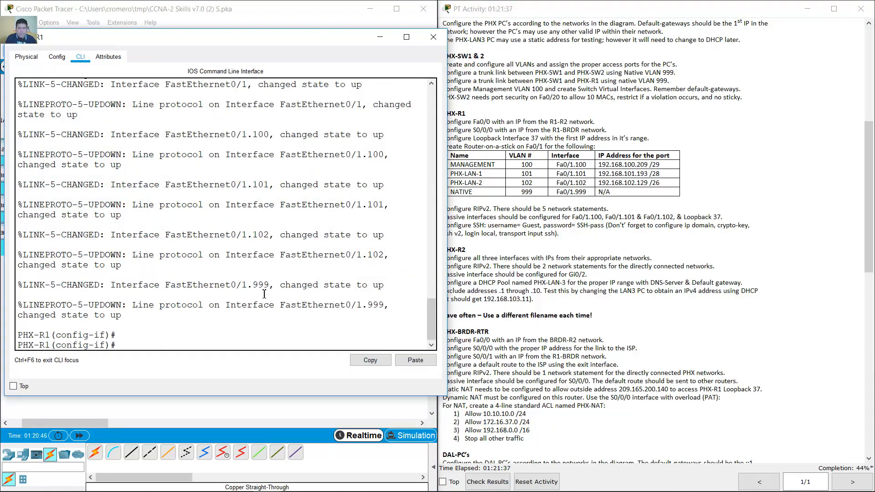
- Enter router rip, set version 2 and disable auto-summary on PHX-R1
{"action": "type", "text": "router rip"}
{"action": "key", "text": "Return"}
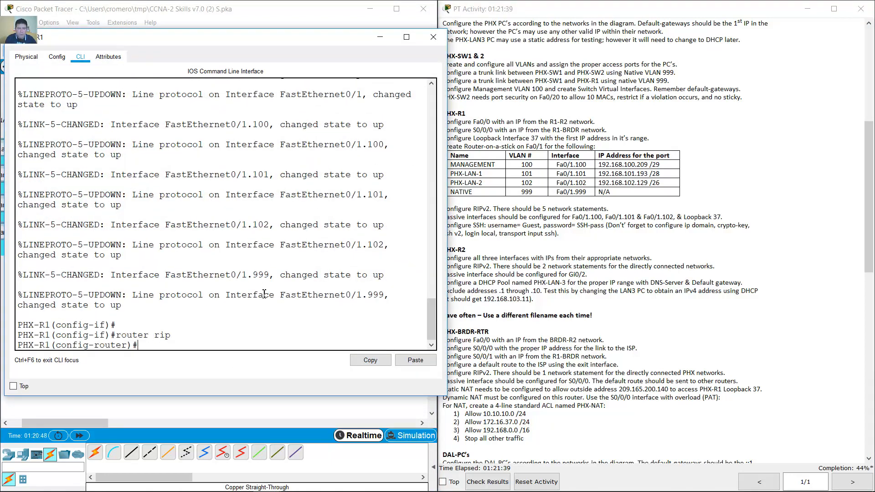
{"action": "type", "text": "version 2"}
{"action": "key", "text": "Return"}
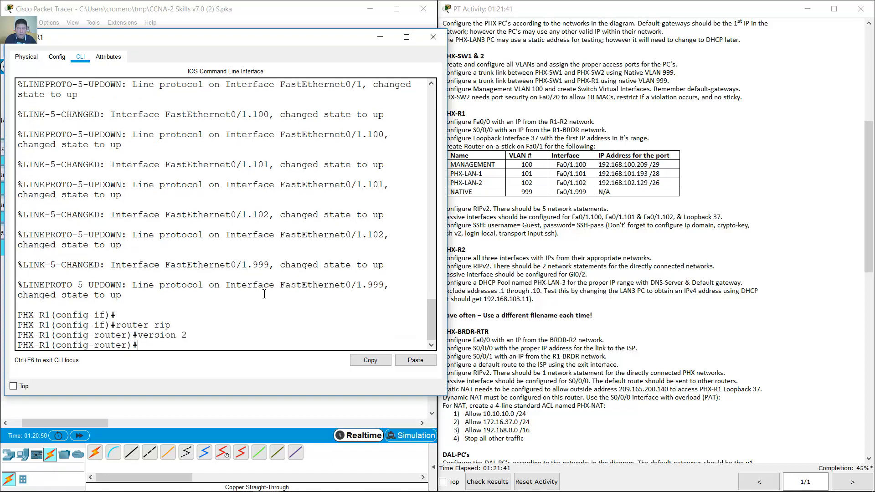
{"action": "type", "text": "no auto-summary"}
{"action": "key", "text": "Return"}
- Begin a network command and check the PHX-R1 VLAN addresses in the task table
{"action": "type", "text": "network"}
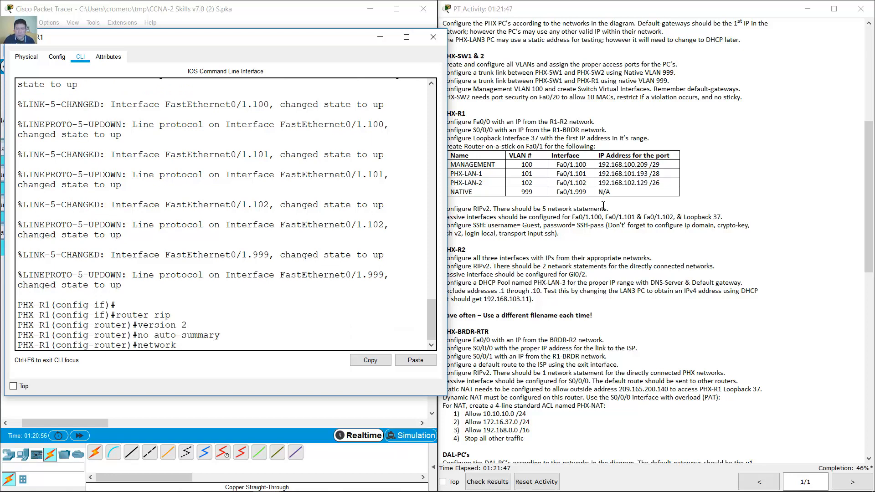
{"action": "left_click", "coordinate": [625, 173]}
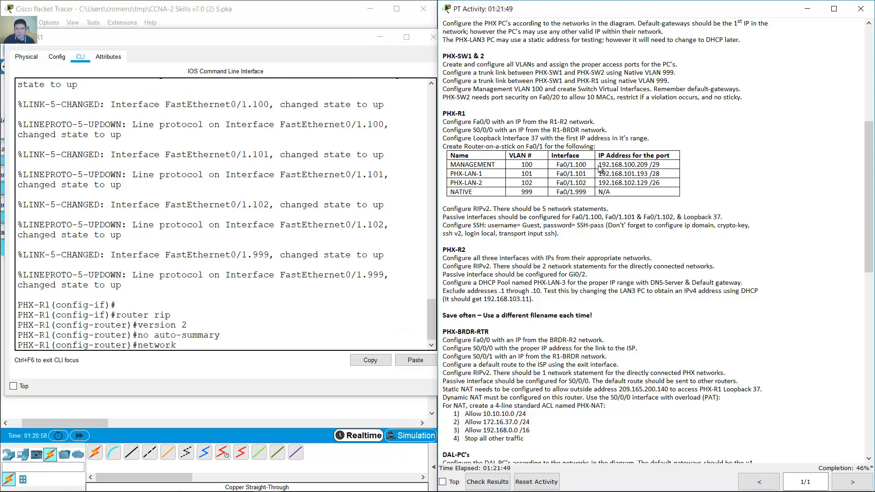
{"action": "left_click_drag", "start_coordinate": [599, 165], "coordinate": [664, 183]}
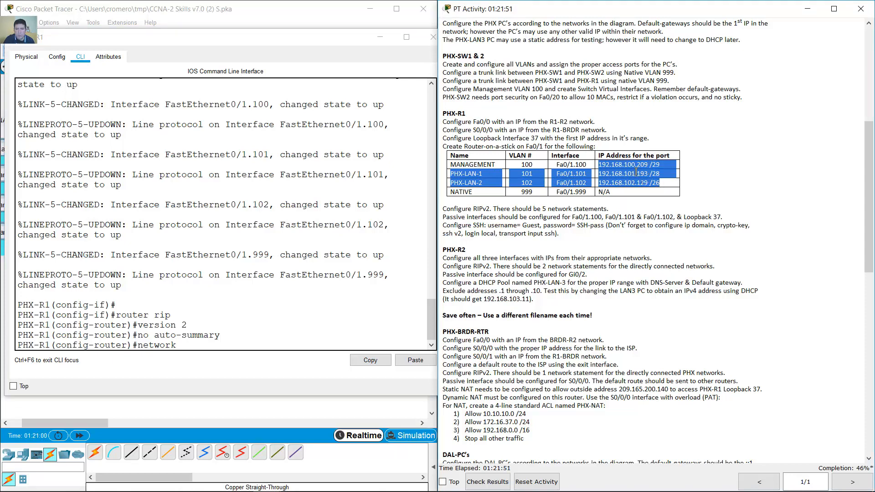
{"action": "left_click", "coordinate": [256, 18]}
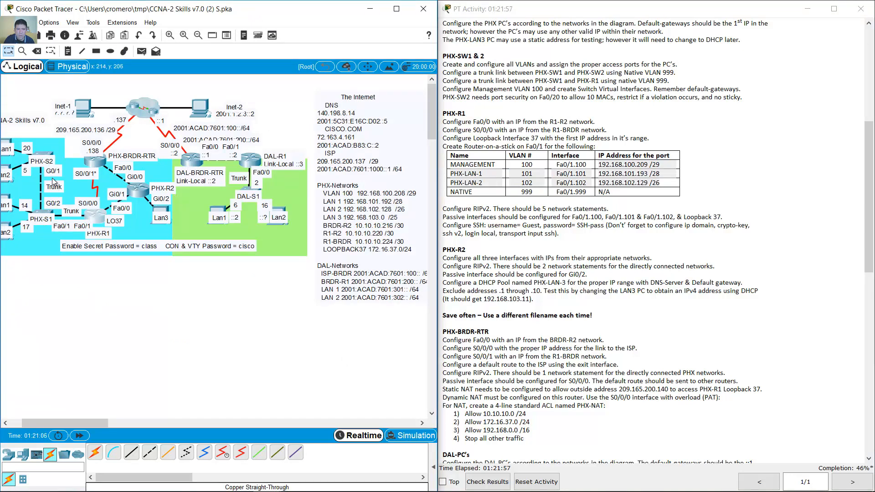
- Advertise network 192.168.100.208 in PHX-R1's RIP
{"action": "left_click", "coordinate": [94, 217]}
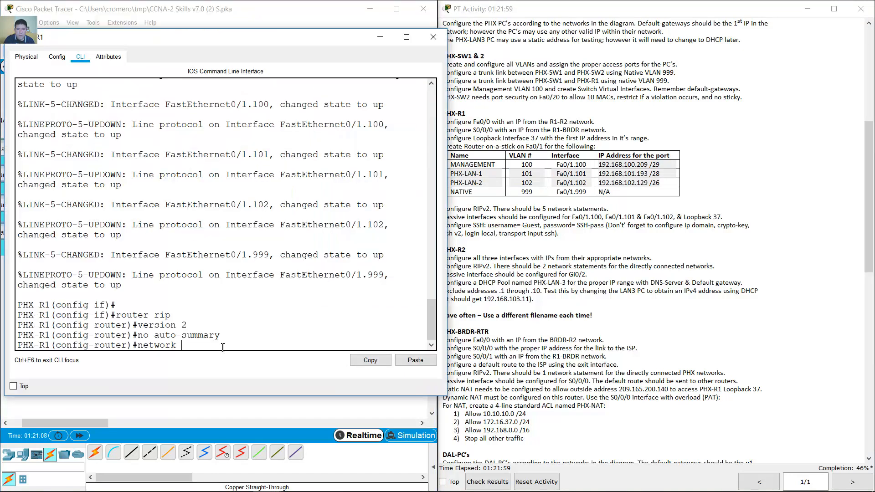
{"action": "type", "text": "192.168.100."}
{"action": "left_click_drag", "start_coordinate": [270, 37], "coordinate": [701, 32]}
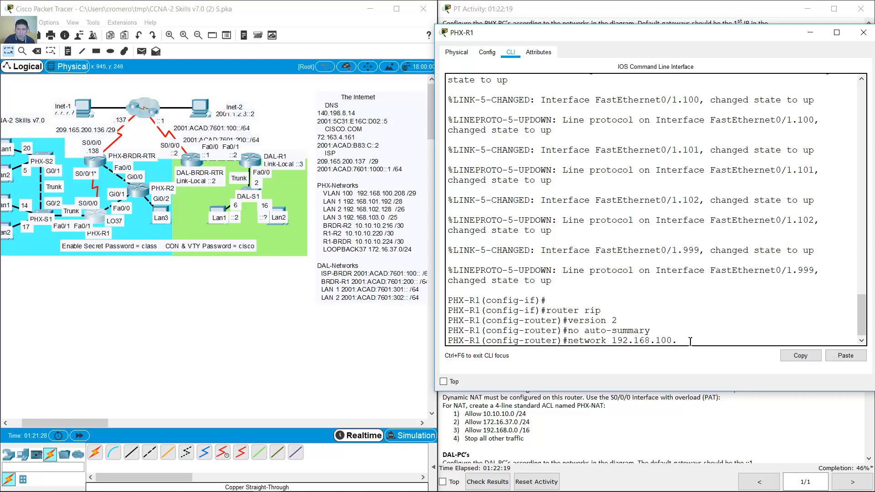
{"action": "type", "text": "08"}
{"action": "key", "text": "Return"}
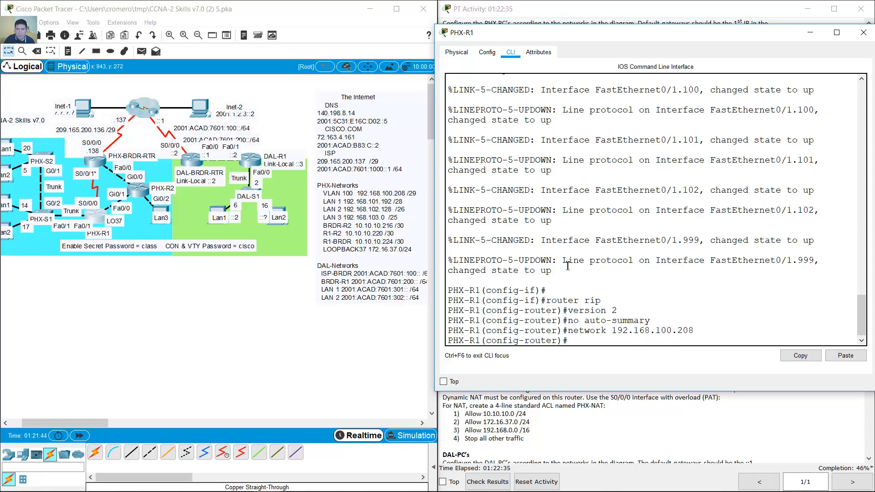
- Add RIP networks 192.168.101.192 and 192.168.102.128 by editing the recalled command
{"action": "key", "text": "Up"}
{"action": "key", "text": "BackSpace"}
{"action": "key", "text": "BackSpace"}
{"action": "key", "text": "BackSpace"}
{"action": "key", "text": "BackSpace"}
{"action": "key", "text": "BackSpace"}
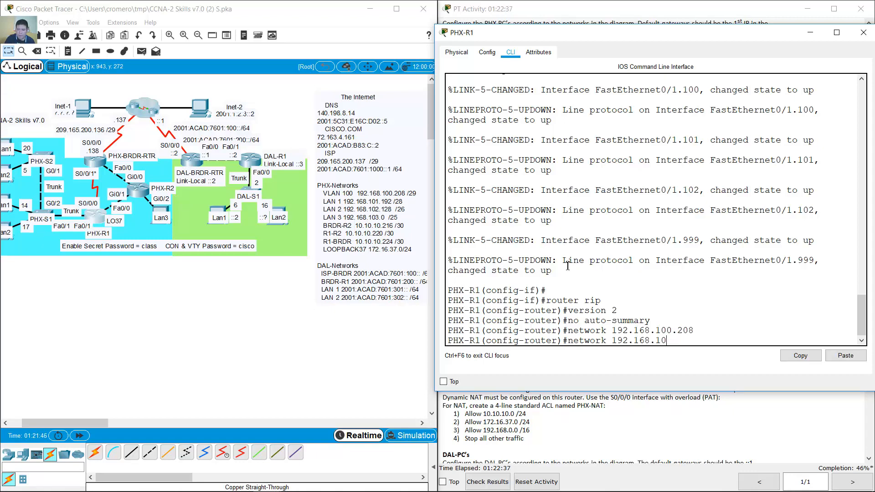
{"action": "type", "text": "1.192"}
{"action": "key", "text": "Return"}
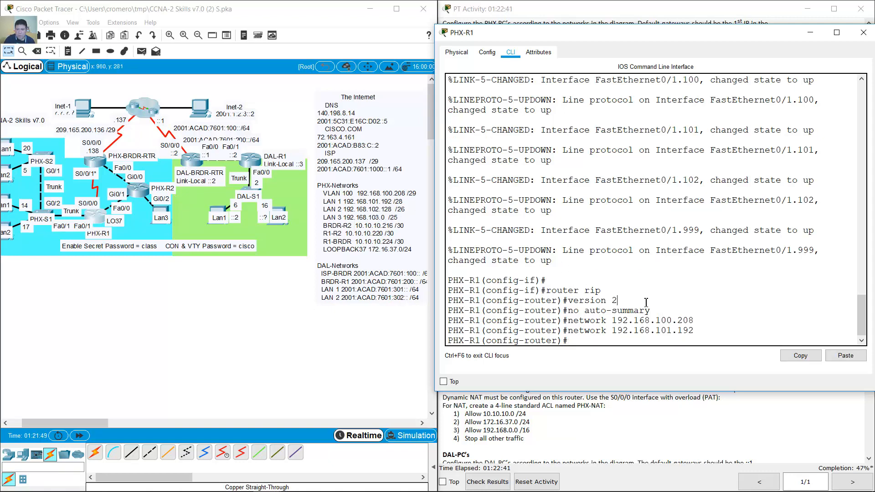
{"action": "key", "text": "Up"}
{"action": "key", "text": "BackSpace"}
{"action": "key", "text": "BackSpace"}
{"action": "key", "text": "BackSpace"}
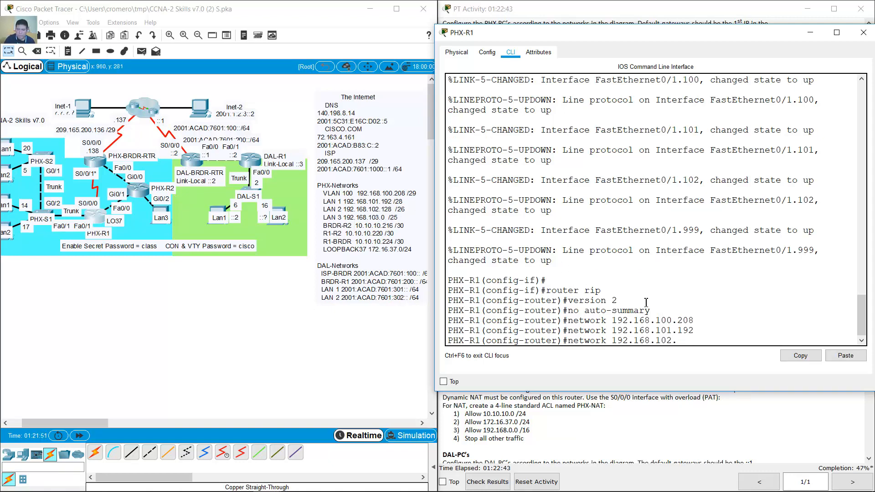
{"action": "type", "text": "128"}
{"action": "key", "text": "Return"}
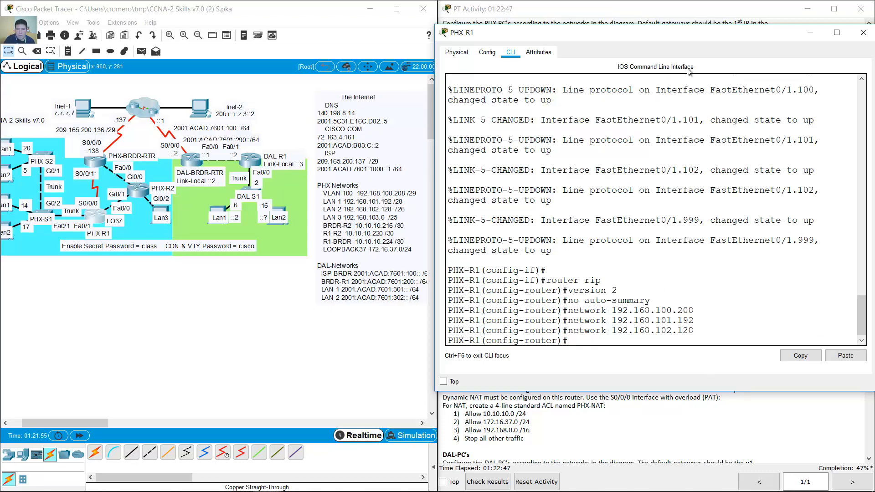
{"action": "left_click_drag", "start_coordinate": [688, 40], "coordinate": [666, 46]}
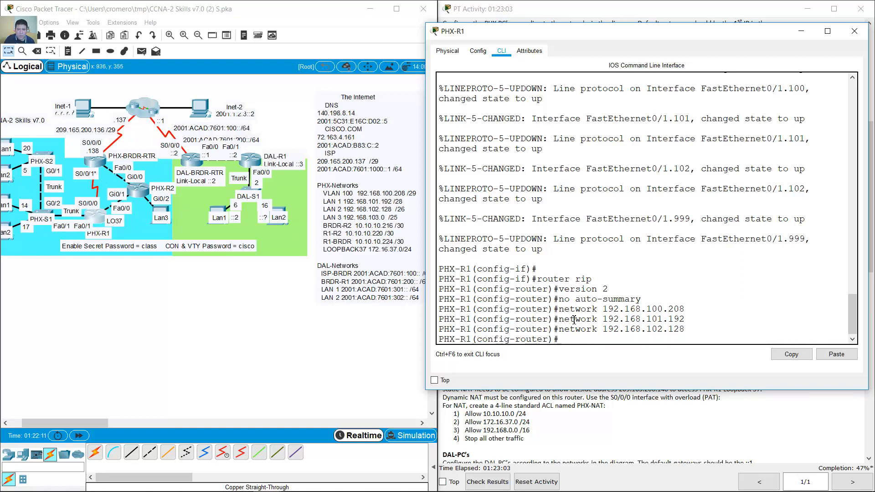
- Enter network 10.10.10.224, then edit the recalled command to add 10.10.10.220
{"action": "type", "text": "network 10.10.10.224"}
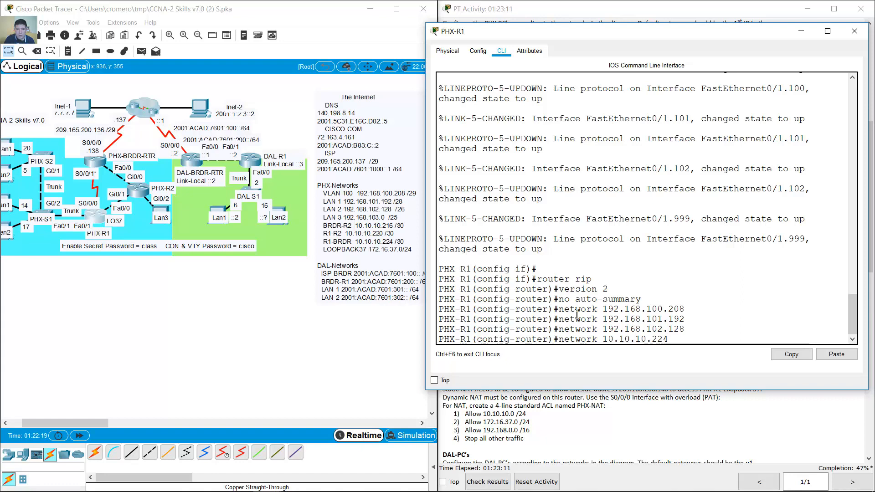
{"action": "key", "text": "Return"}
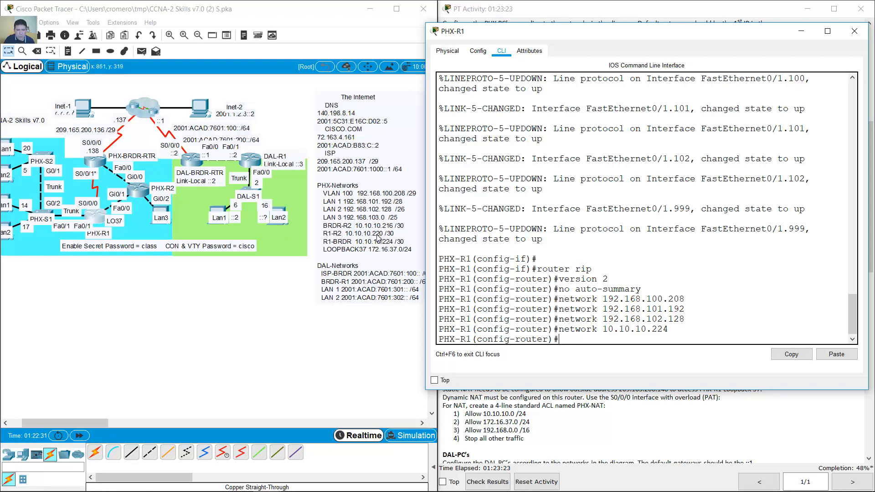
{"action": "key", "text": "Up"}
{"action": "key", "text": "BackSpace"}
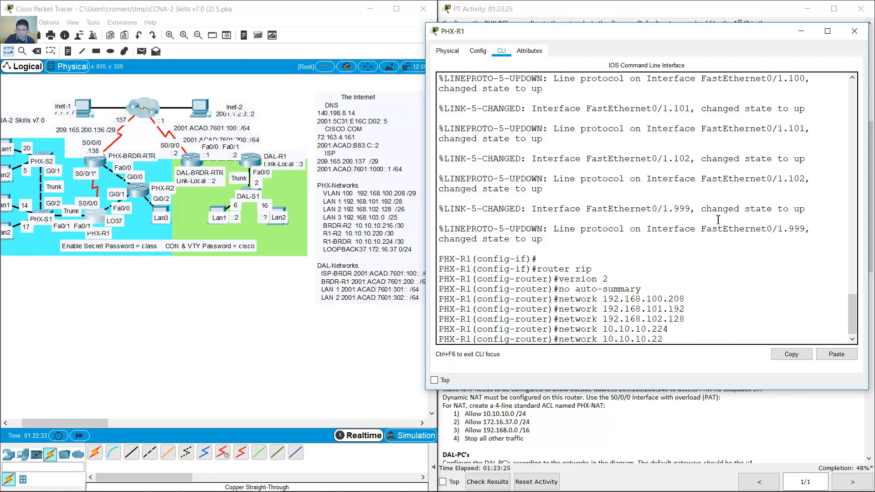
{"action": "type", "text": "0"}
{"action": "key", "text": "Return"}
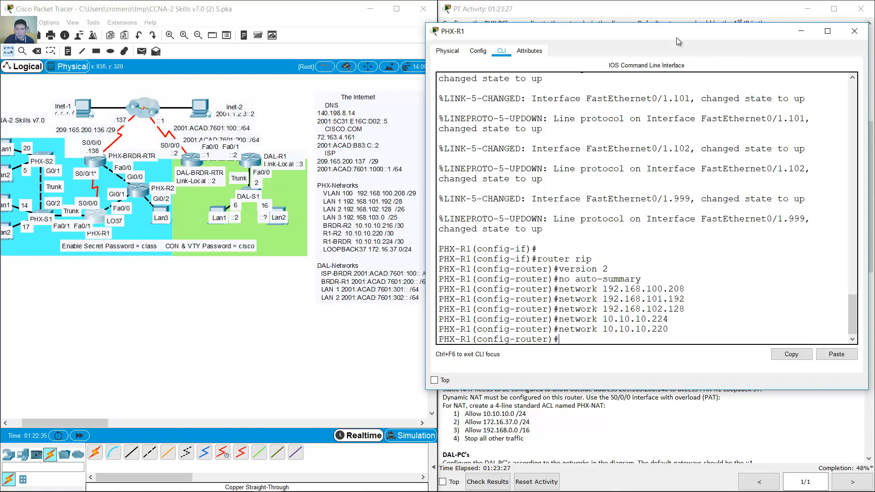
- Move the router window aside and highlight the required passive interfaces in the instructions
{"action": "left_click_drag", "start_coordinate": [677, 30], "coordinate": [315, 35]}
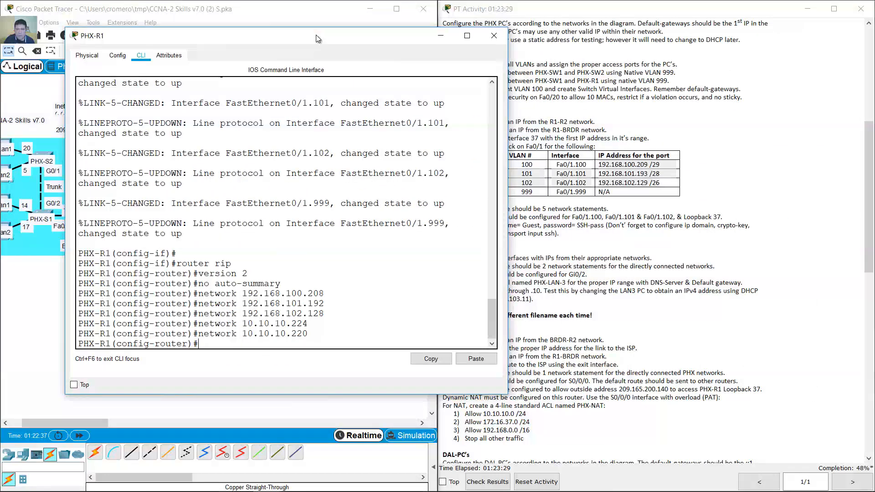
{"action": "left_click_drag", "start_coordinate": [369, 47], "coordinate": [314, 36]}
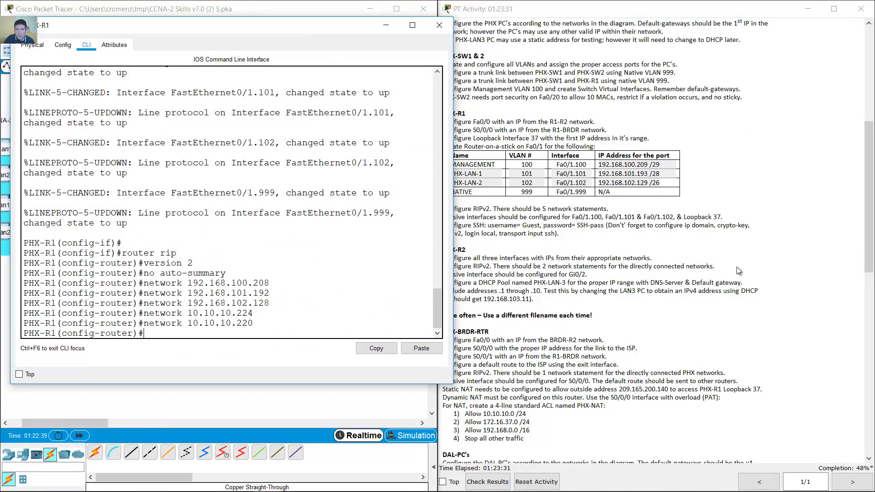
{"action": "left_click", "coordinate": [574, 217]}
{"action": "left_click_drag", "start_coordinate": [573, 217], "coordinate": [721, 219]}
{"action": "left_click", "coordinate": [319, 323]}
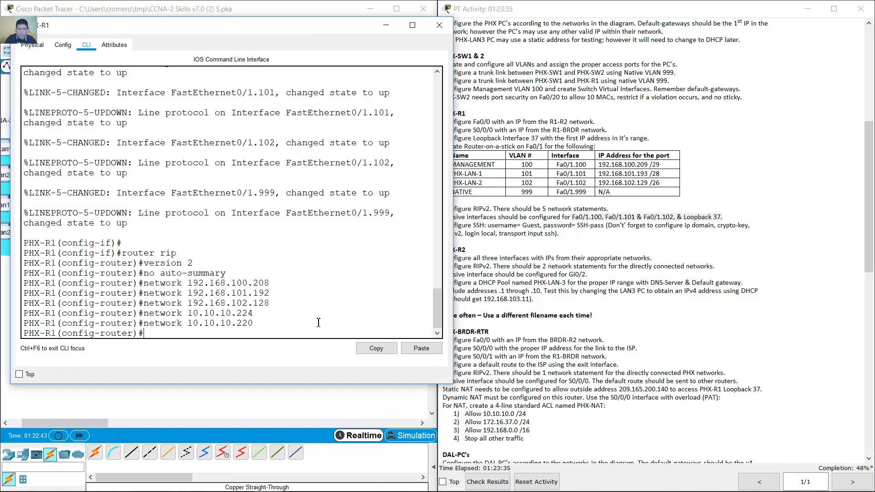
- Make subinterfaces f0/1.100, f0/1.101 and f0/1.102 passive under RIP
{"action": "type", "text": "passive-interface f0"}
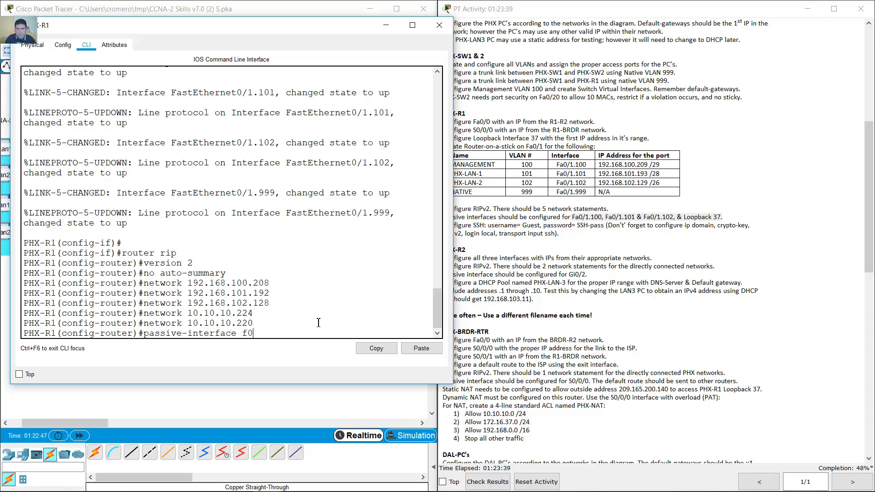
{"action": "type", "text": "/1.100"}
{"action": "key", "text": "Return"}
{"action": "key", "text": "Up"}
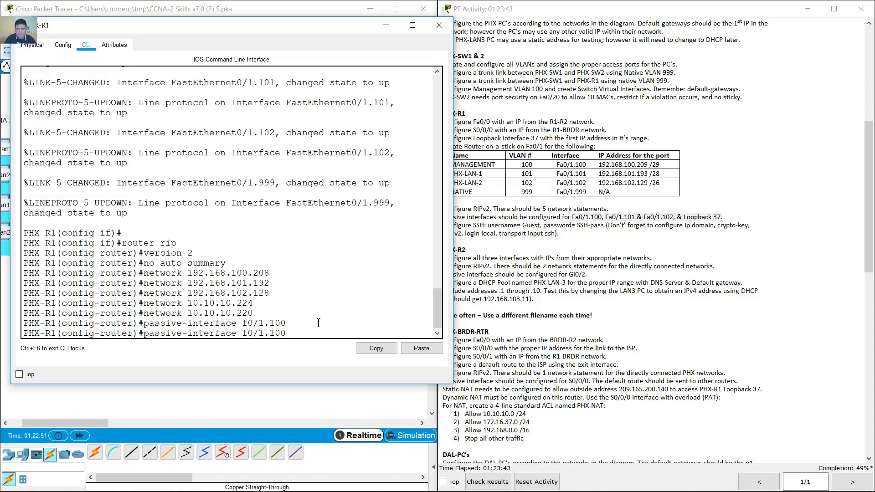
{"action": "key", "text": "BackSpace"}
{"action": "type", "text": "1"}
{"action": "key", "text": "Return"}
{"action": "key", "text": "Up"}
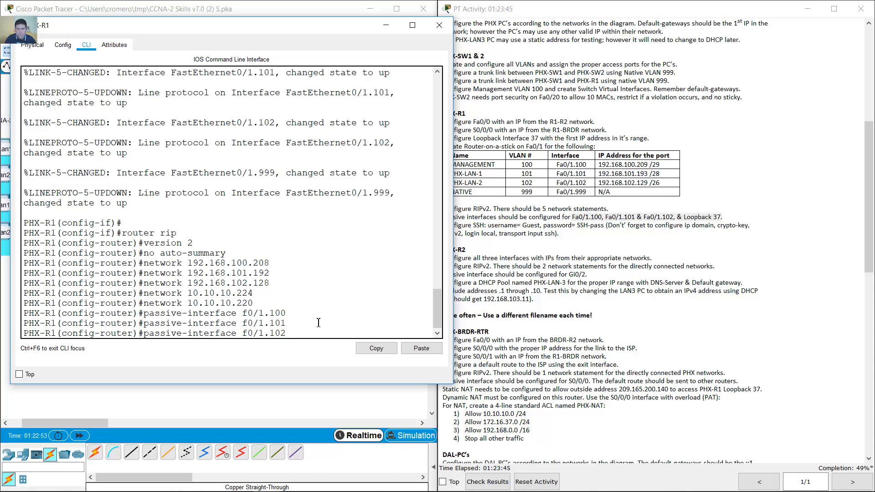
{"action": "type", "text": "2"}
{"action": "key", "text": "Return"}
- Make Loopback 37 passive too, then highlight the SSH username and password requirement
{"action": "key", "text": "Up"}
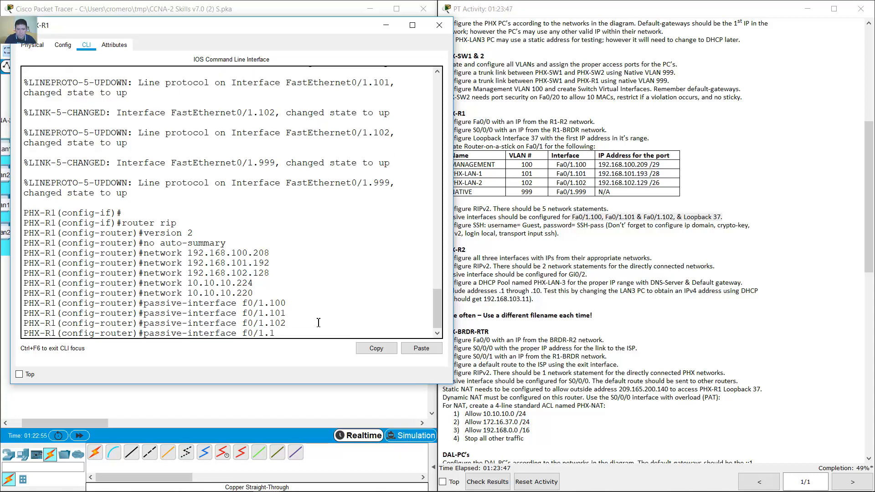
{"action": "key", "text": "BackSpace"}
{"action": "key", "text": "BackSpace"}
{"action": "key", "text": "BackSpace"}
{"action": "type", "text": "loopback 37"}
{"action": "key", "text": "Return"}
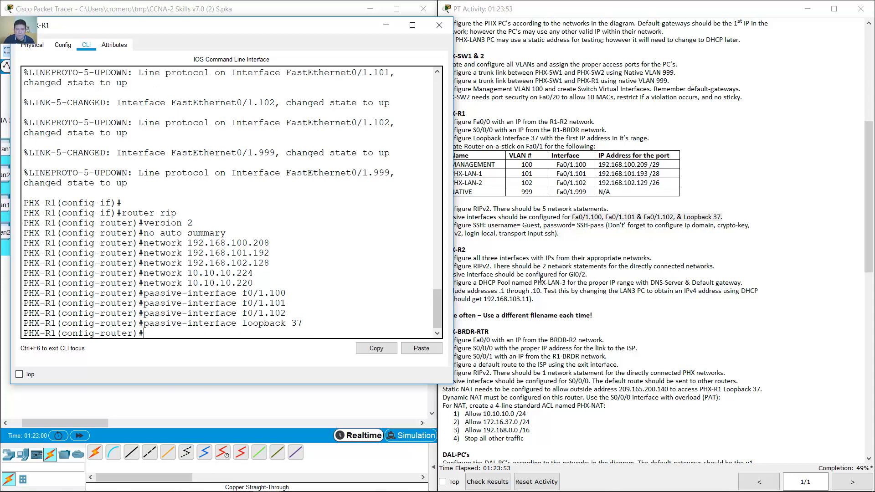
{"action": "left_click", "coordinate": [555, 248]}
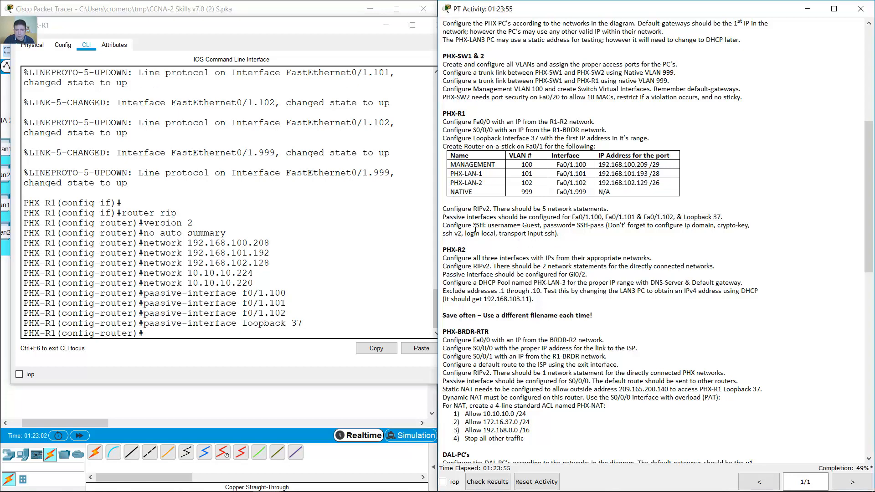
{"action": "left_click_drag", "start_coordinate": [447, 225], "coordinate": [607, 226]}
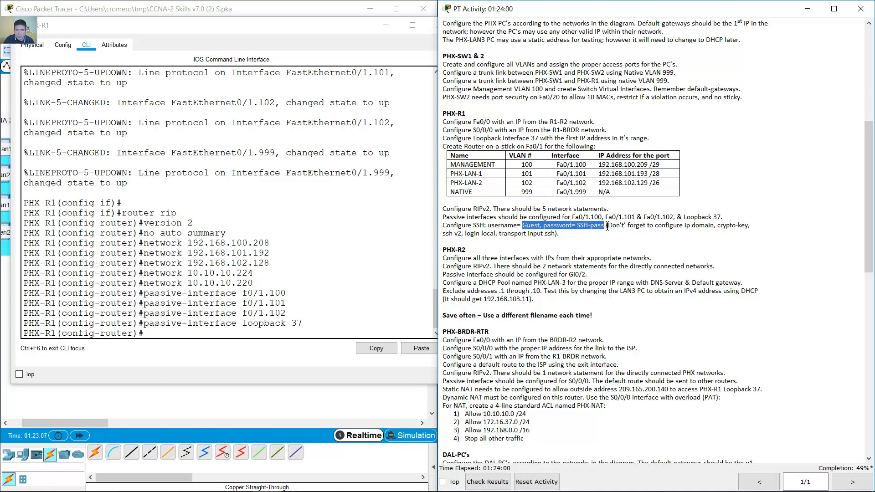
- Leave RIP configuration and create the local Guest user with its password
{"action": "left_click", "coordinate": [322, 336]}
{"action": "type", "text": "exit"}
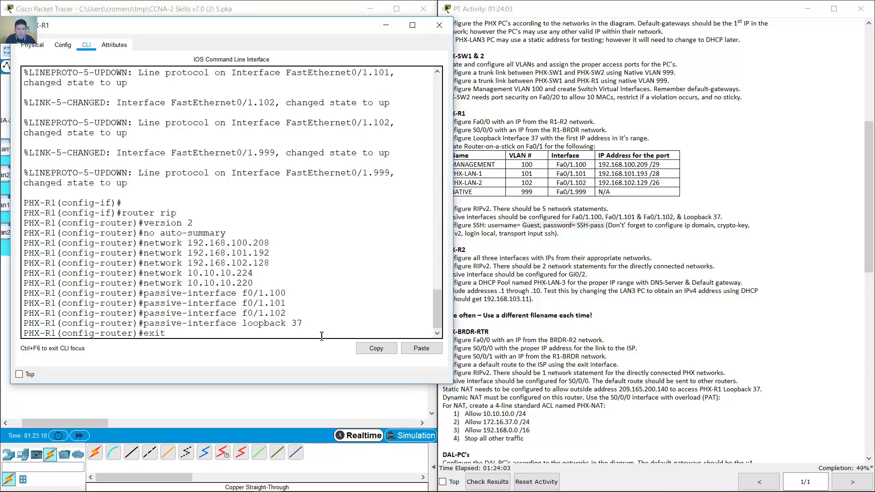
{"action": "key", "text": "Return"}
{"action": "type", "text": "username"}
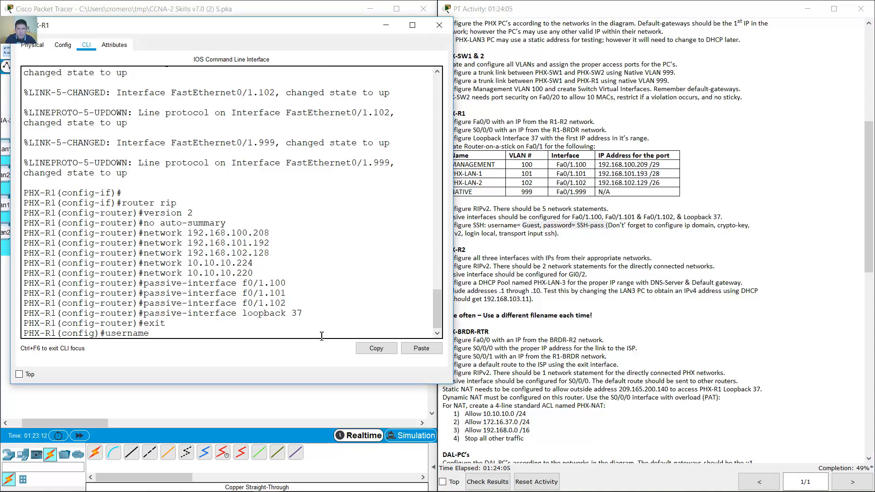
{"action": "type", "text": " Guest password SSH-pass"}
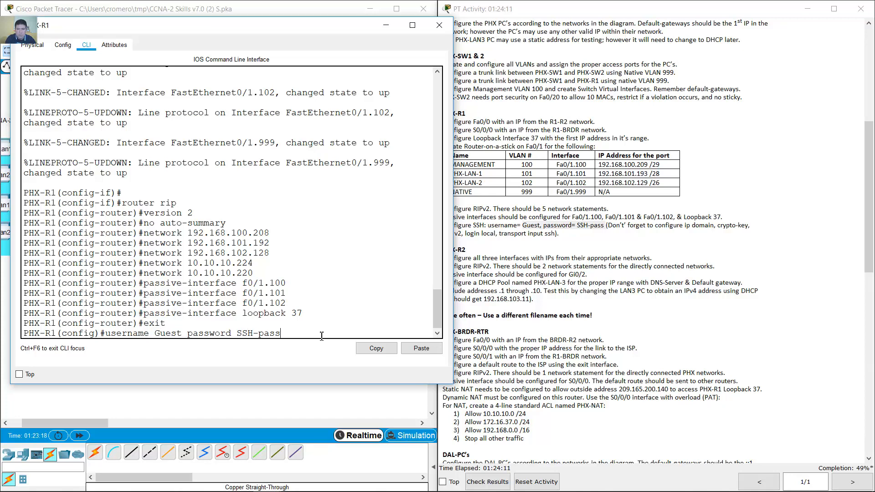
{"action": "key", "text": "Return"}
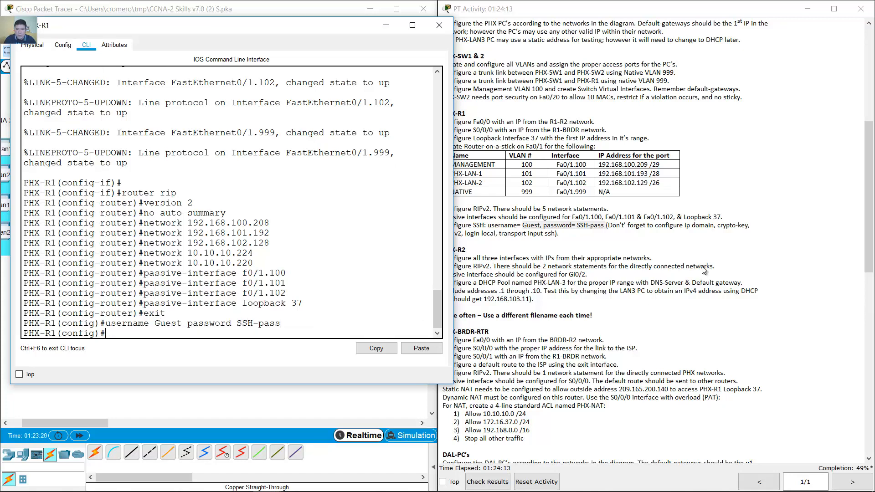
- Set PHX-R1's IP domain name to ccna.com
{"action": "left_click", "coordinate": [690, 226]}
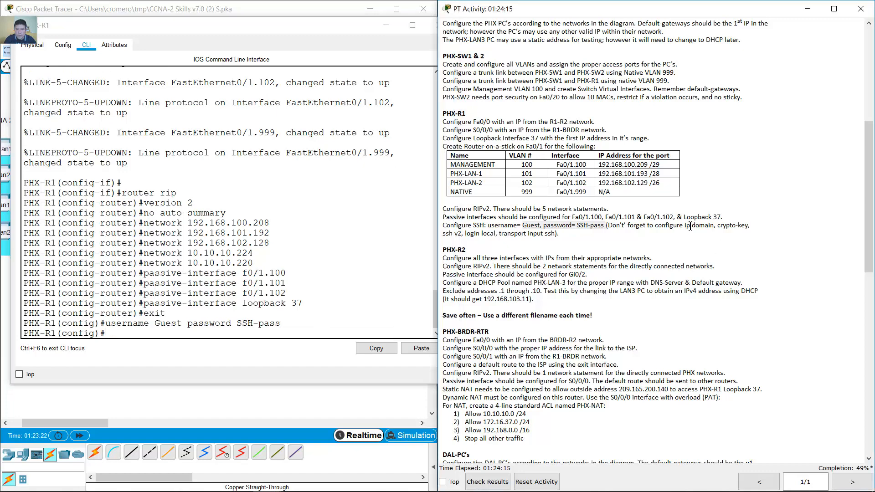
{"action": "left_click_drag", "start_coordinate": [685, 226], "coordinate": [718, 229]}
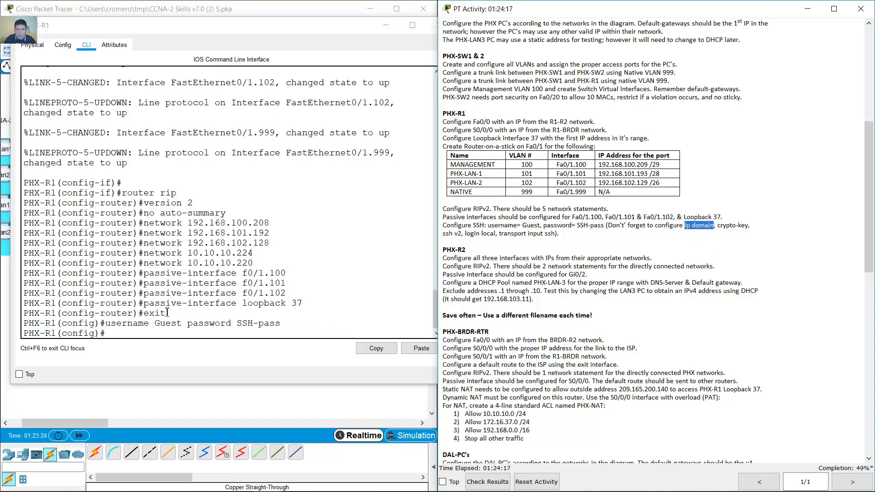
{"action": "left_click", "coordinate": [139, 315]}
{"action": "type", "text": "ip domain"}
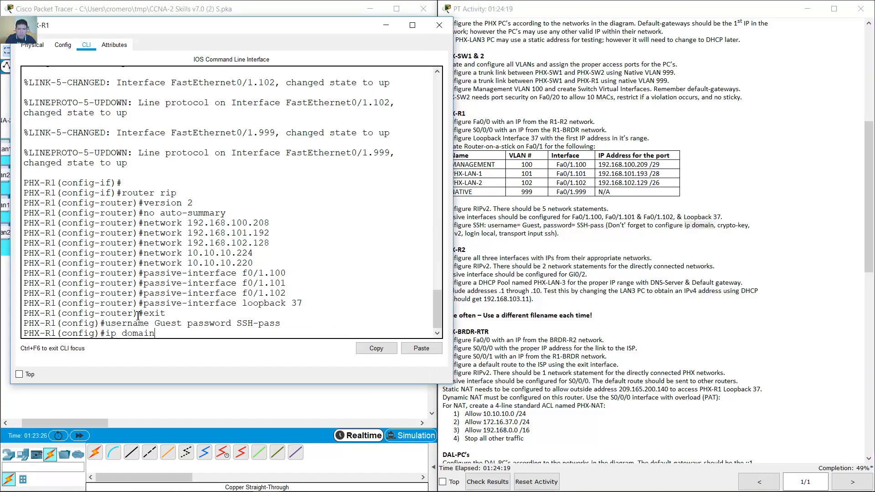
{"action": "type", "text": "-namme ccna.com"}
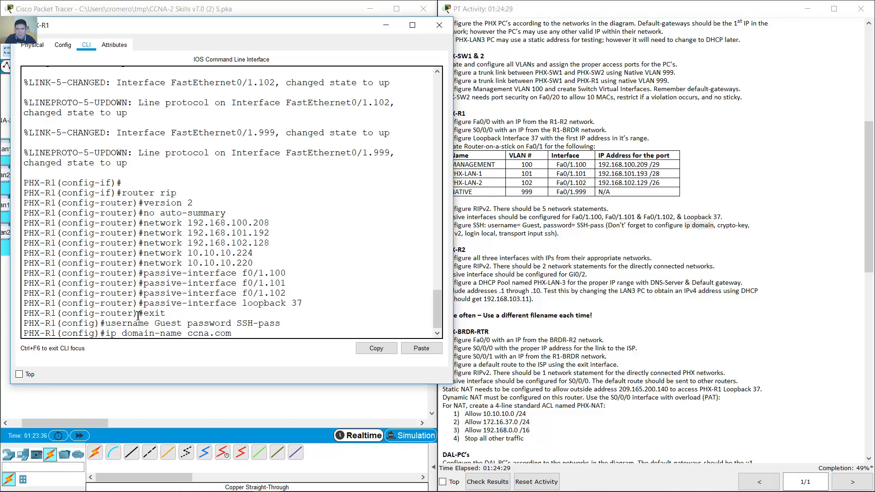
{"action": "key", "text": "Return"}
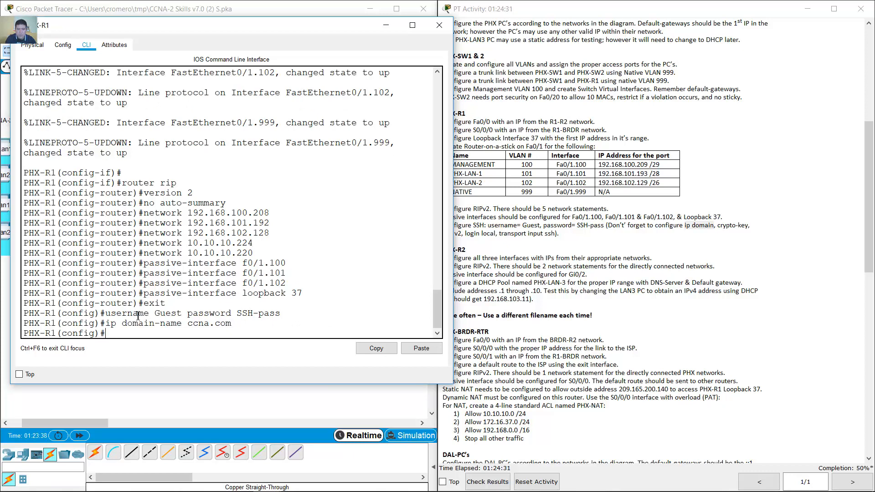
- Generate 1024-bit RSA crypto keys, correcting the misspelled crypto command
{"action": "type", "text": "crytpo key genera"}
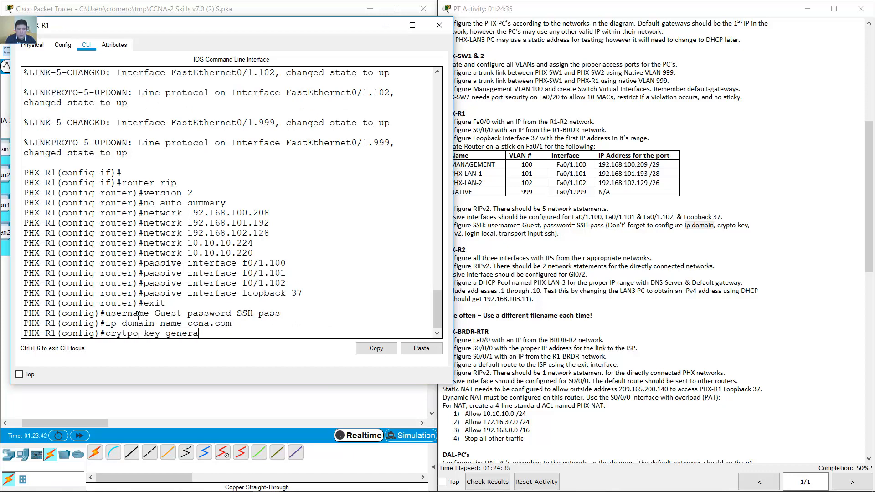
{"action": "type", "text": "te rsa"}
{"action": "key", "text": "Return"}
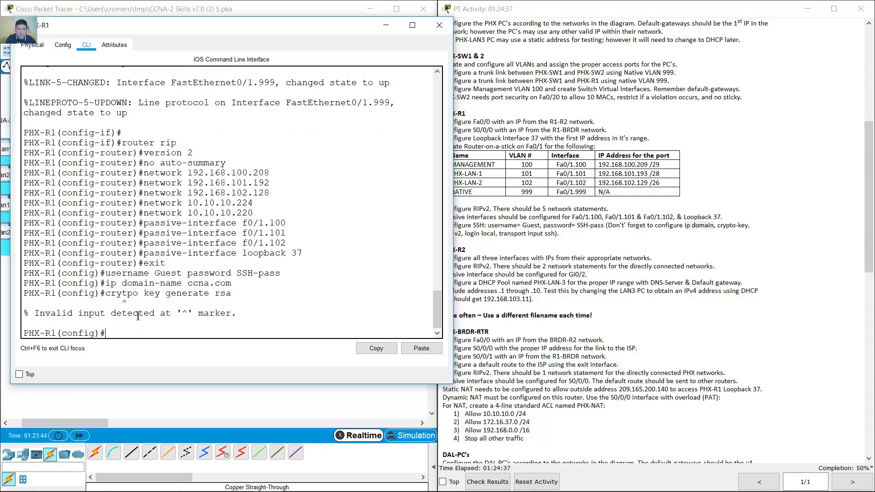
{"action": "key", "text": "Up"}
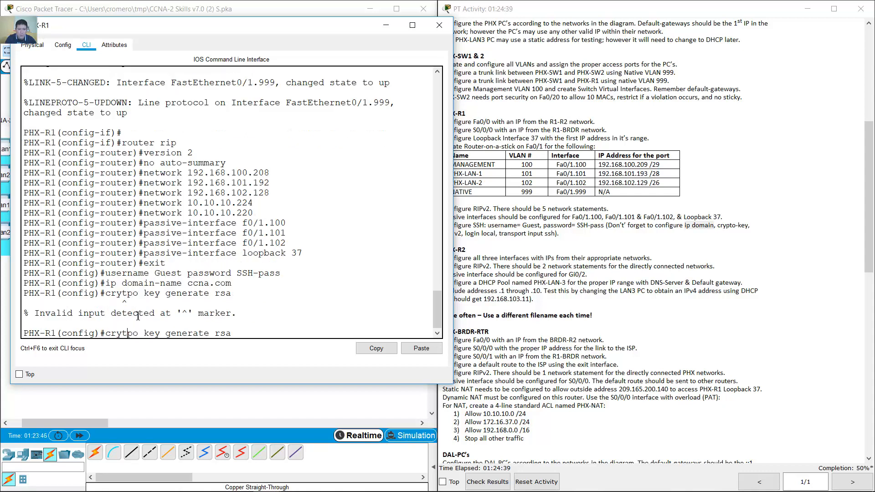
{"action": "key", "text": "BackSpace"}
{"action": "key", "text": "Right"}
{"action": "type", "text": "t"}
{"action": "key", "text": "Return"}
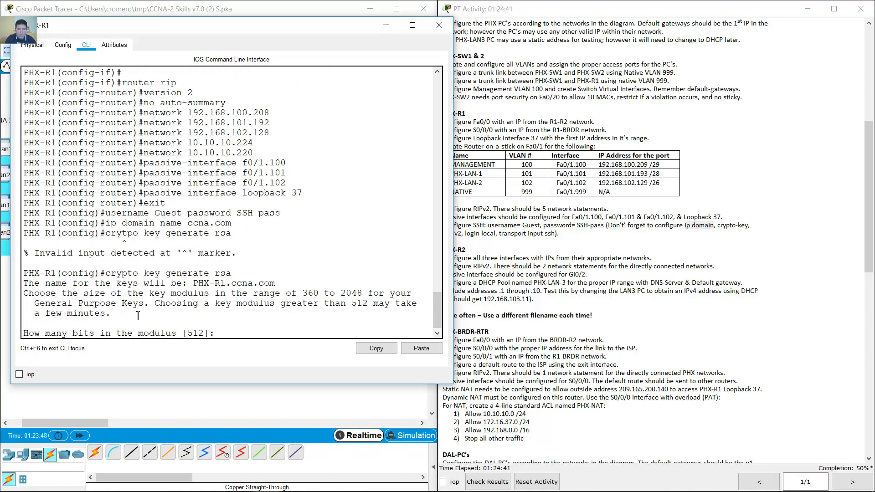
{"action": "type", "text": "1024"}
{"action": "key", "text": "Return"}
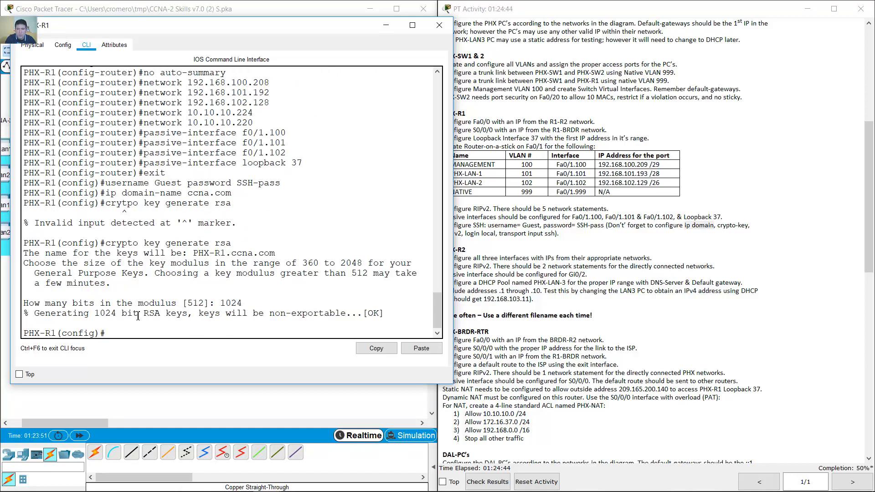
- Enable SSH version 2 on PHX-R1
{"action": "left_click", "coordinate": [463, 288]}
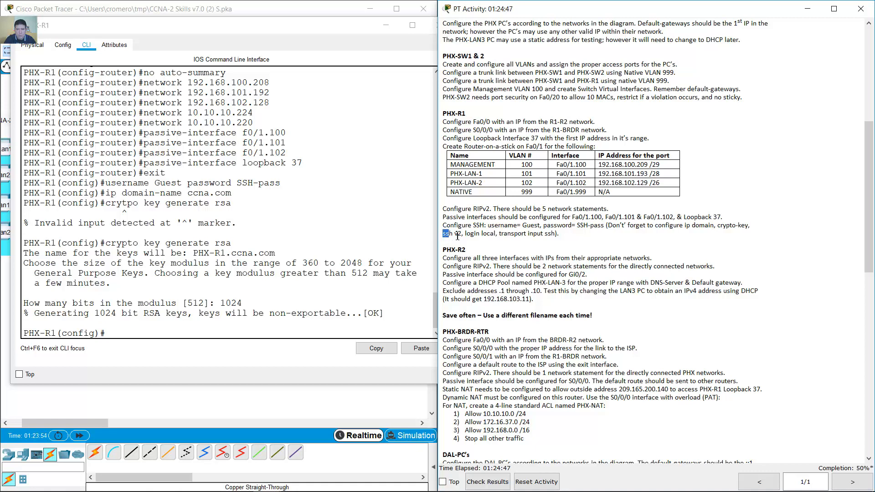
{"action": "left_click_drag", "start_coordinate": [443, 233], "coordinate": [467, 233]}
{"action": "left_click", "coordinate": [251, 329]}
{"action": "type", "text": "ip ssh "}
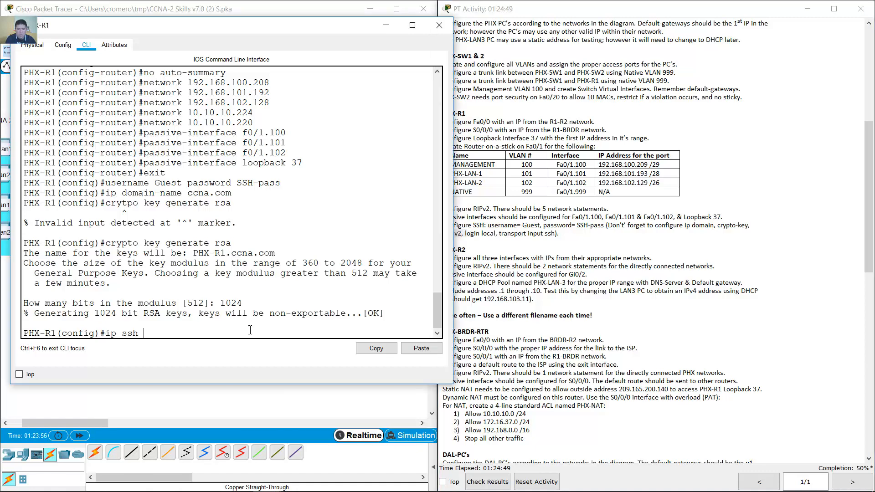
{"action": "type", "text": "version 2"}
{"action": "key", "text": "Return"}
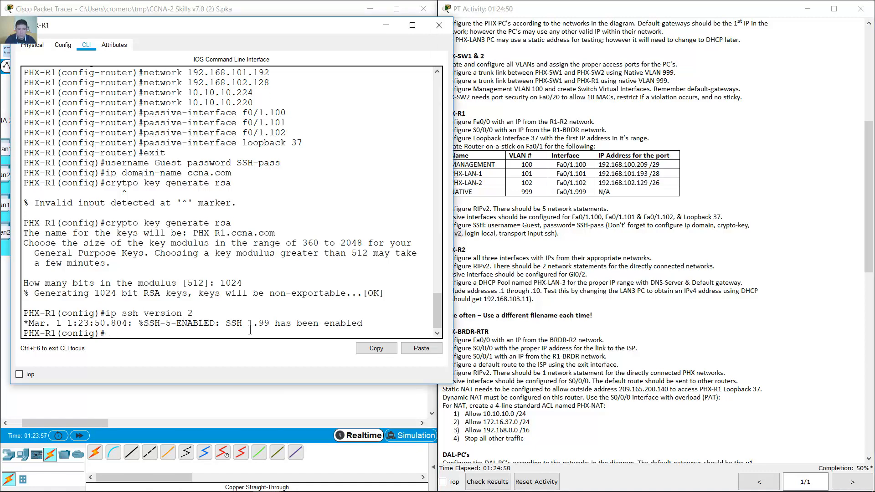
- On VTY lines 0 15, require login local and allow only SSH via transport input ssh
{"action": "left_click", "coordinate": [558, 260]}
{"action": "left_click_drag", "start_coordinate": [465, 233], "coordinate": [557, 234]}
{"action": "left_click", "coordinate": [239, 286]}
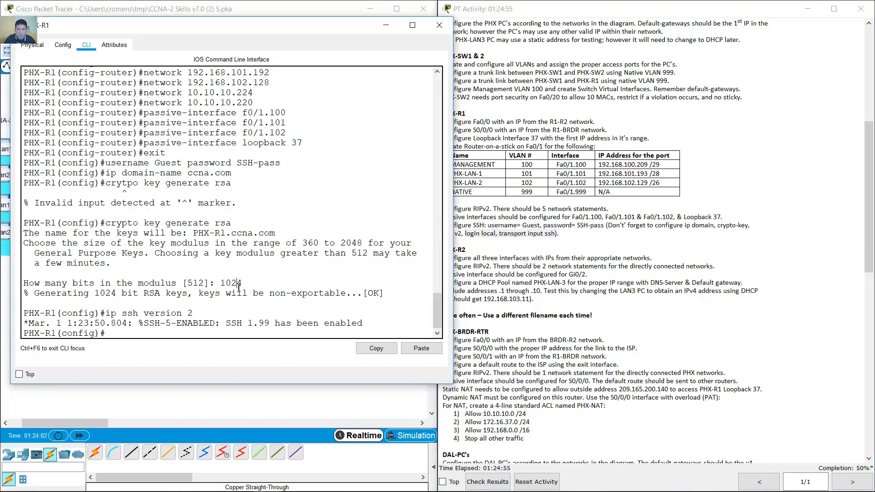
{"action": "type", "text": "line vty 0 15"}
{"action": "key", "text": "Return"}
{"action": "type", "text": "l"}
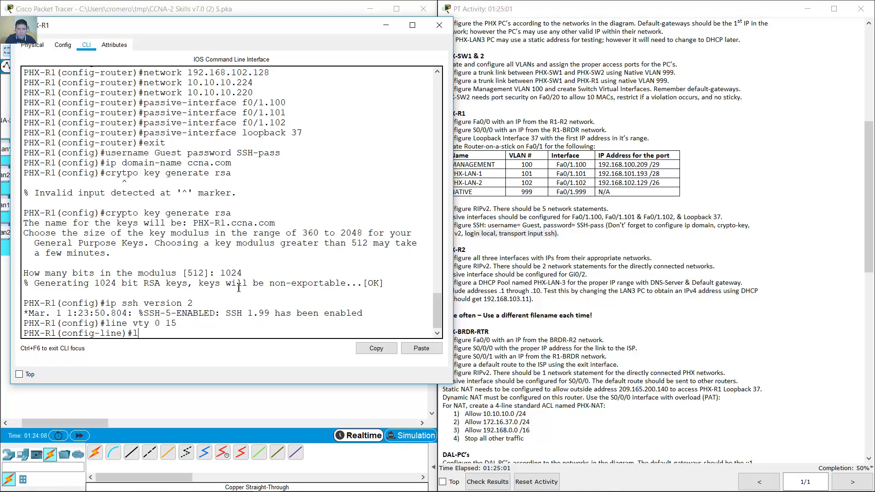
{"action": "type", "text": "ogin local"}
{"action": "key", "text": "Return"}
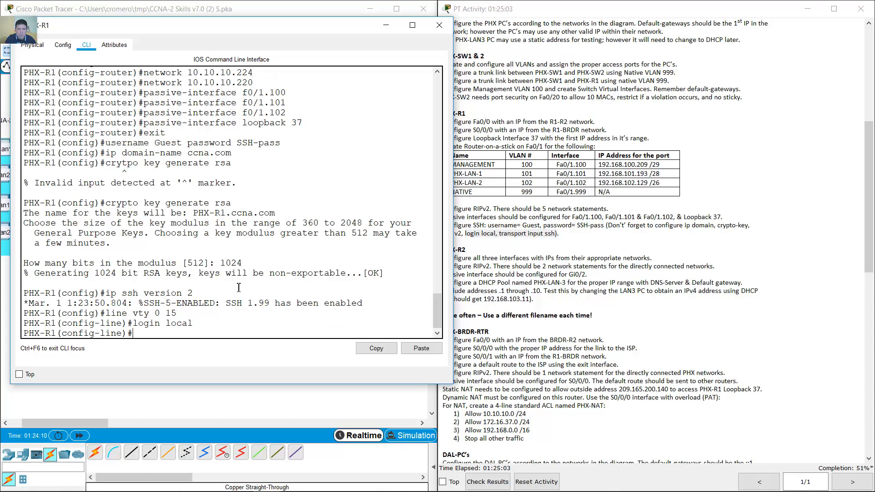
{"action": "type", "text": "tranport input ssh"}
{"action": "key", "text": "Return"}
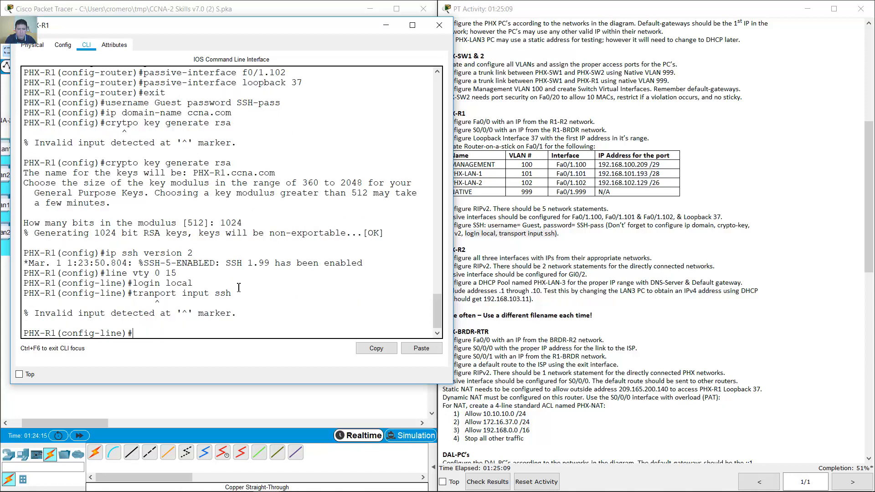
{"action": "key", "text": "Up"}
{"action": "type", "text": "s"}
{"action": "key", "text": "Return"}
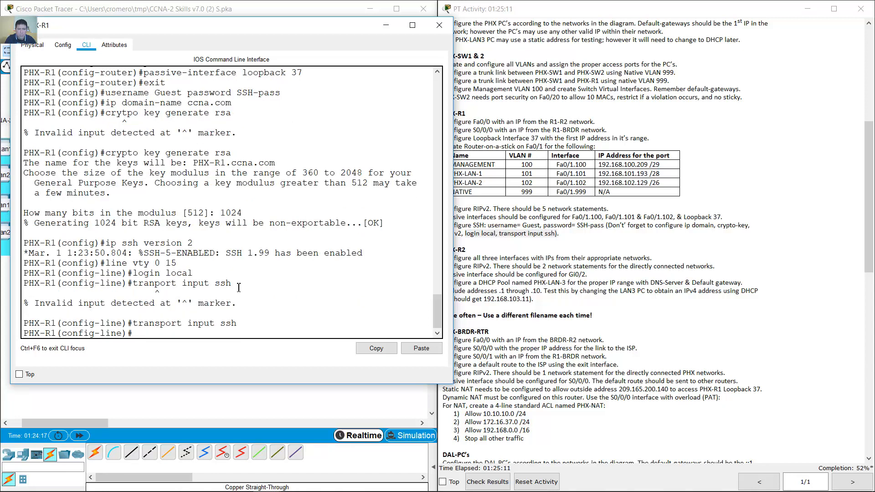
{"action": "left_click", "coordinate": [583, 243]}
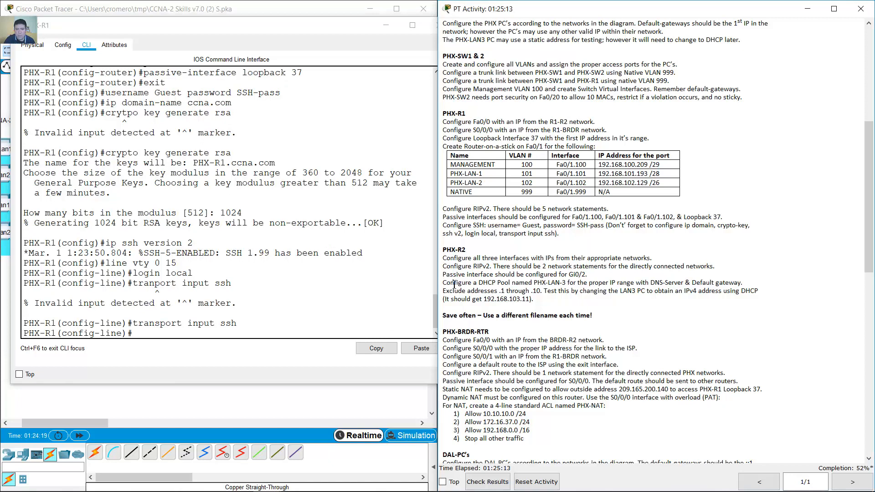
- Minimize the PHX-R1 console and open PHX-R2's command line
{"action": "left_click", "coordinate": [387, 31]}
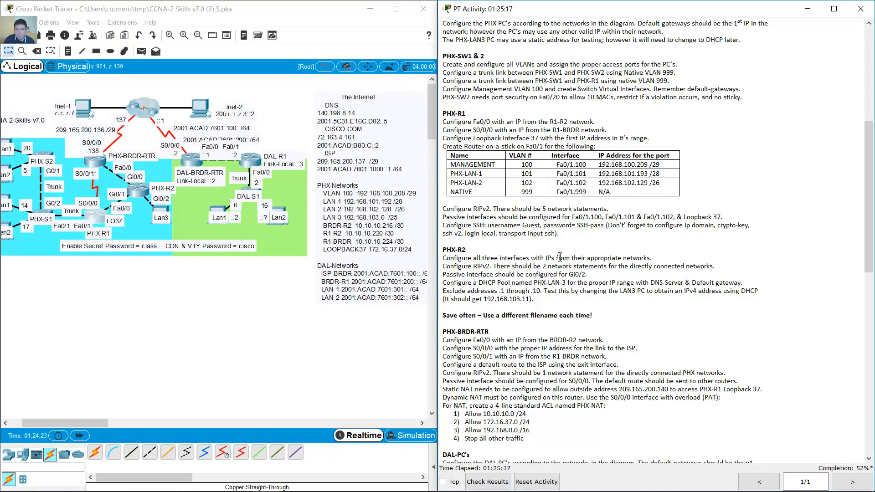
{"action": "scroll", "coordinate": [564, 255], "scroll_direction": "down", "scroll_amount": 1}
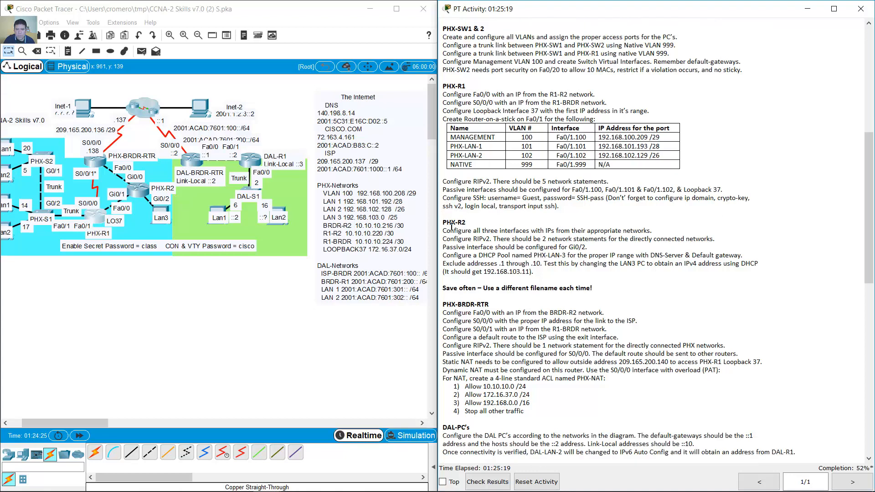
{"action": "left_click_drag", "start_coordinate": [442, 224], "coordinate": [472, 227]}
{"action": "left_click", "coordinate": [145, 193]}
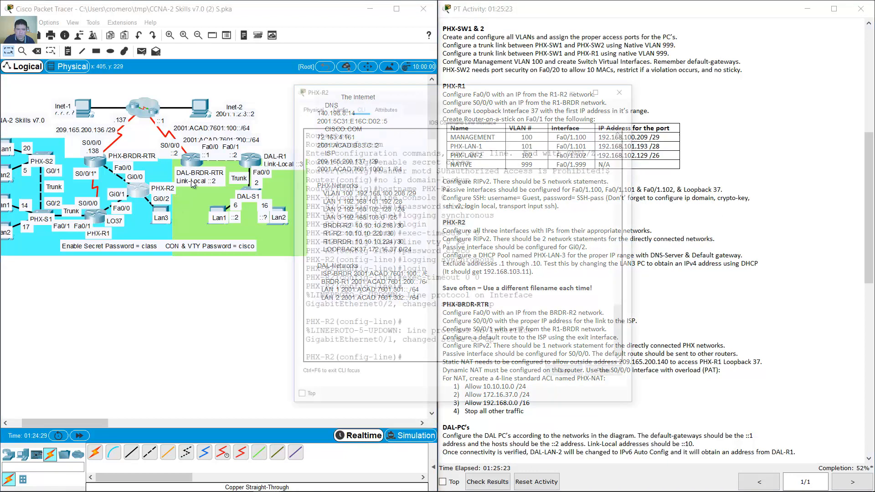
- Highlight PHX-R2's interface addressing task and place its console beside the topology
{"action": "left_click_drag", "start_coordinate": [404, 29], "coordinate": [150, 56]}
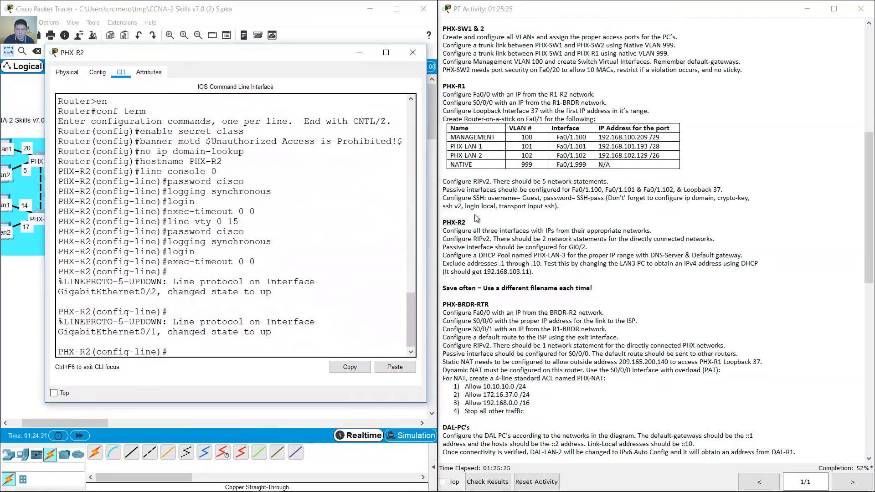
{"action": "left_click", "coordinate": [507, 244]}
{"action": "left_click_drag", "start_coordinate": [443, 231], "coordinate": [657, 233]}
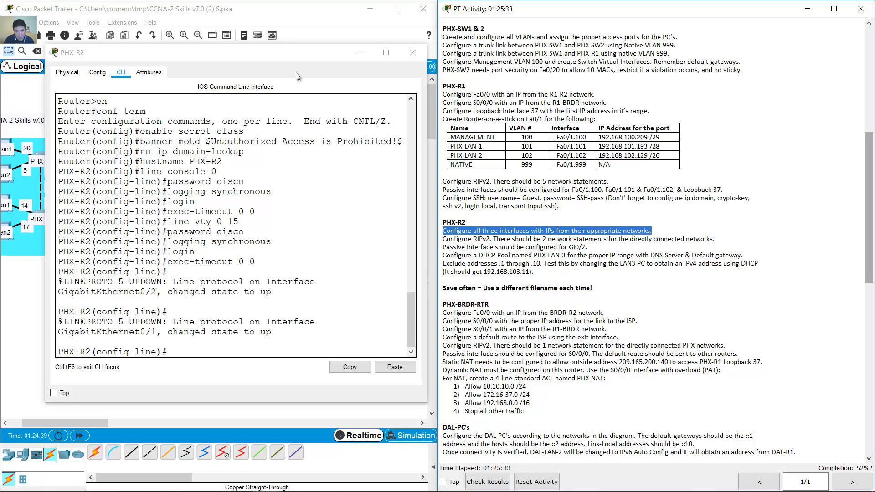
{"action": "left_click", "coordinate": [332, 61]}
{"action": "left_click_drag", "start_coordinate": [329, 56], "coordinate": [684, 50]}
{"action": "left_click", "coordinate": [146, 247]}
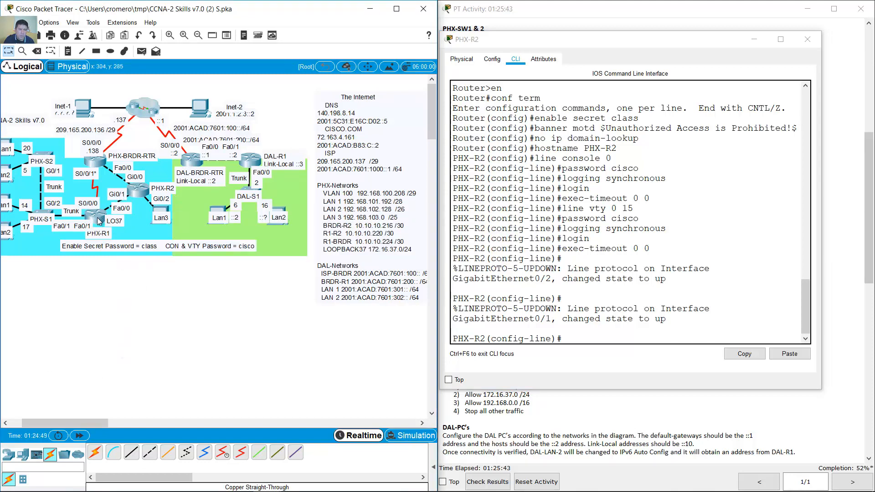
- On interface G0/1, set IP address 10.10.10.222 255.255.255.252
{"action": "left_click", "coordinate": [611, 321]}
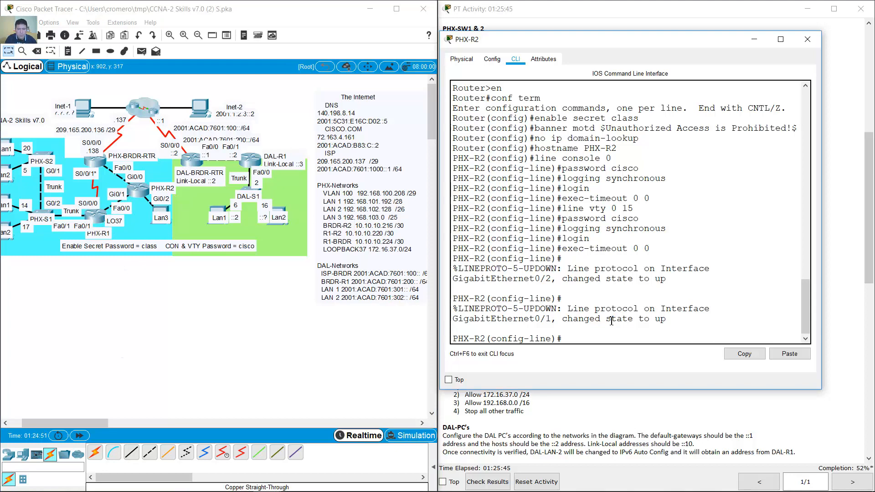
{"action": "type", "text": "int g0/1"}
{"action": "key", "text": "Return"}
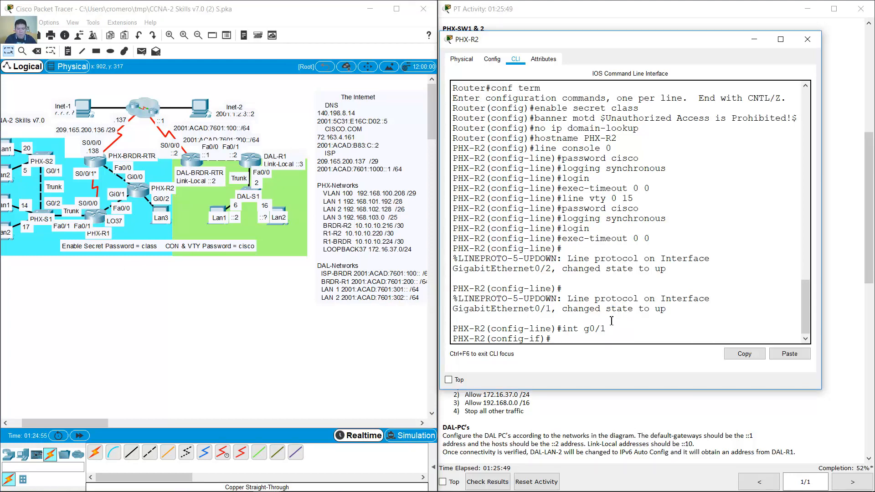
{"action": "type", "text": "ip address"}
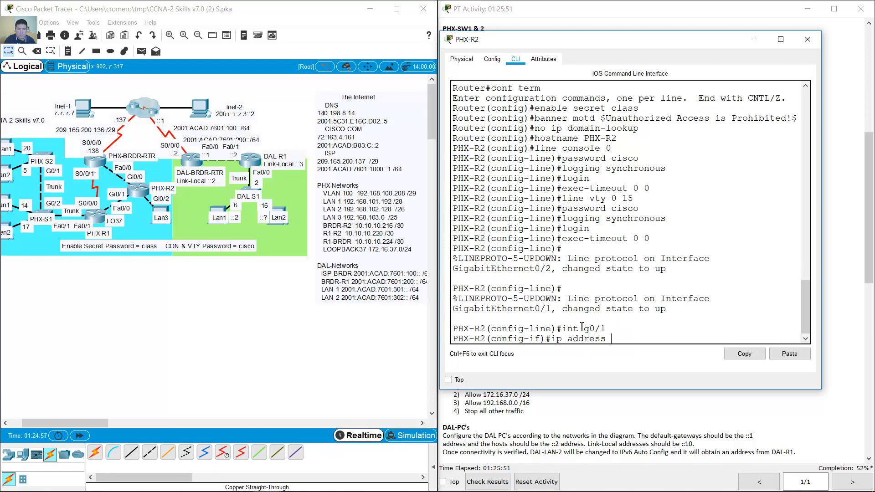
{"action": "left_click", "coordinate": [321, 328]}
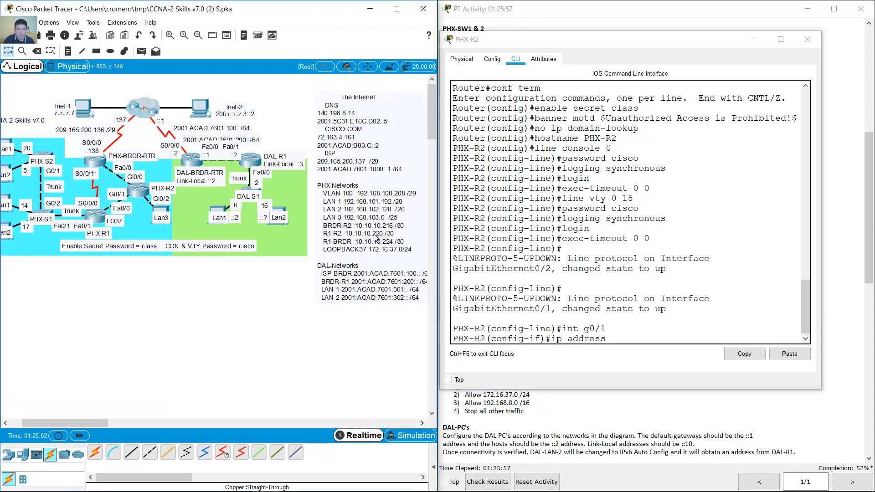
{"action": "left_click", "coordinate": [665, 345]}
{"action": "type", "text": ".10.10"}
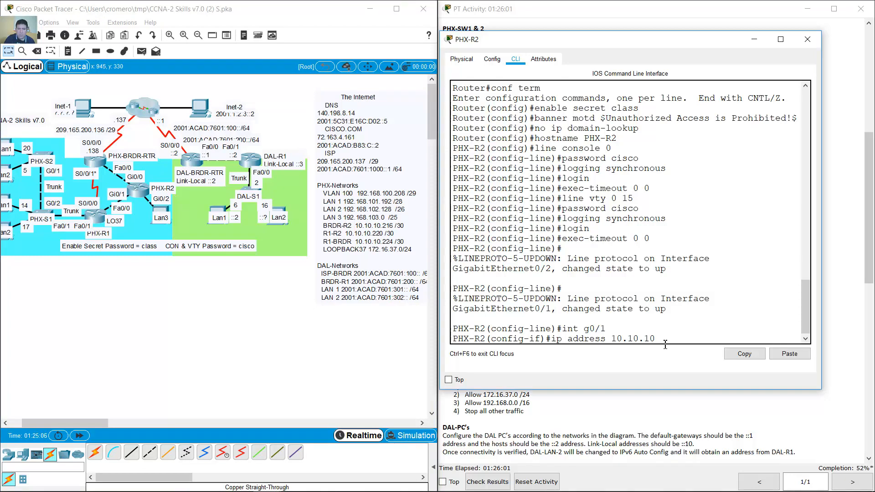
{"action": "key", "text": "BackSpace"}
{"action": "key", "text": "BackSpace"}
{"action": "type", "text": "225"}
{"action": "key", "text": "BackSpace"}
{"action": "type", "text": "2 255.255.255.252"}
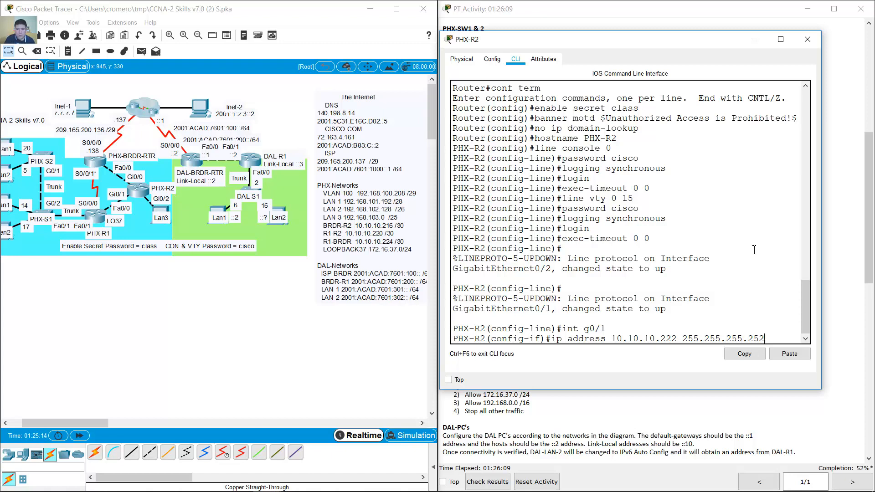
{"action": "key", "text": "Return"}
- Give G0/1 the description 'Link to PHX-R1' and enable it with no shutdown
{"action": "type", "text": "descripti"}
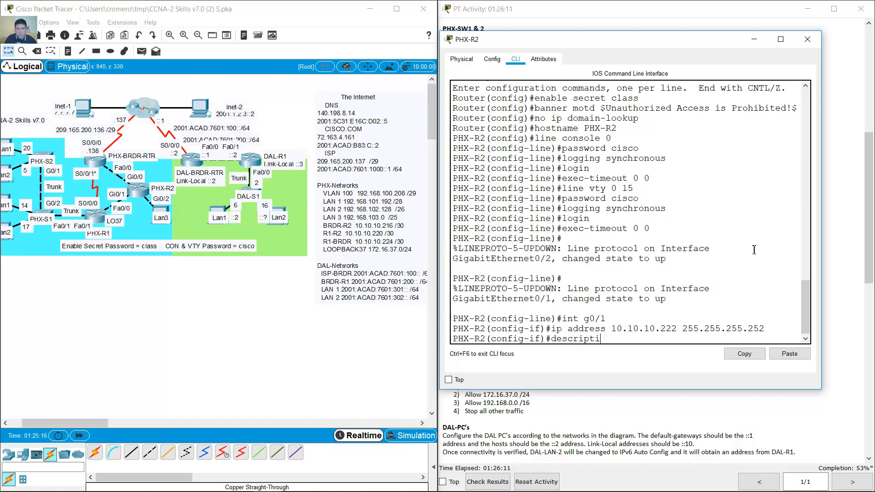
{"action": "type", "text": "on Link to PHX-R1"}
{"action": "key", "text": "Return"}
{"action": "type", "text": "no shutdown"}
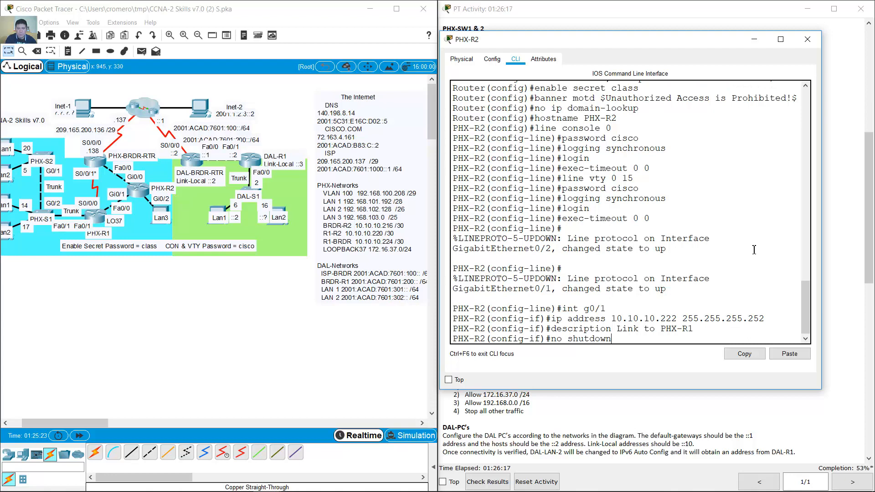
{"action": "key", "text": "Return"}
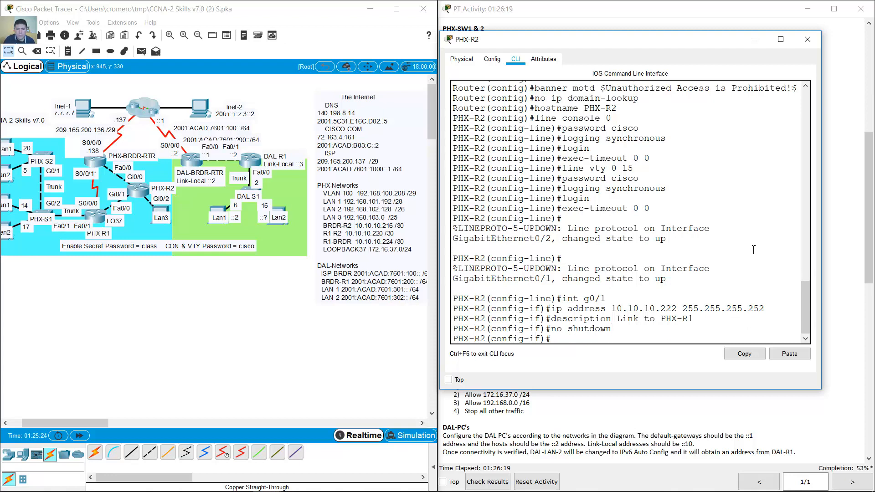
{"action": "left_click", "coordinate": [204, 310]}
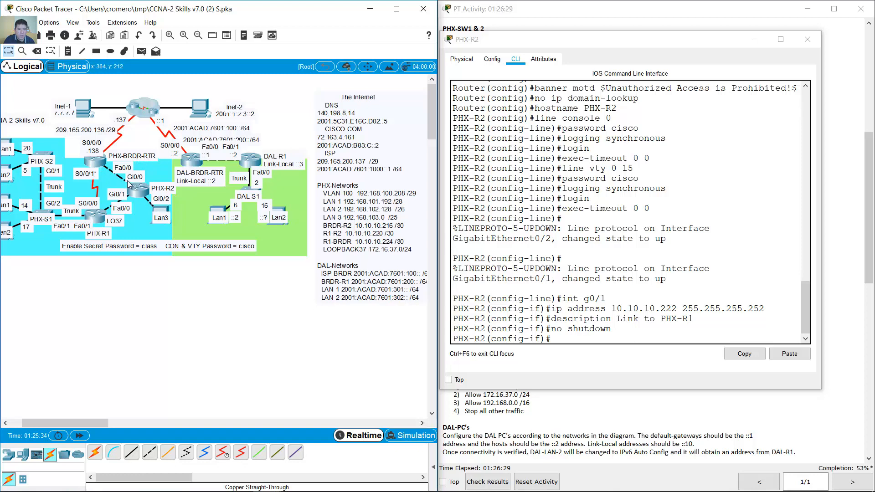
{"action": "left_click", "coordinate": [563, 298]}
- On interface G0/0, set IP address 10.10.10.217 255.255.255.252
{"action": "key", "text": "Up"}
{"action": "key", "text": "Up"}
{"action": "key", "text": "Up"}
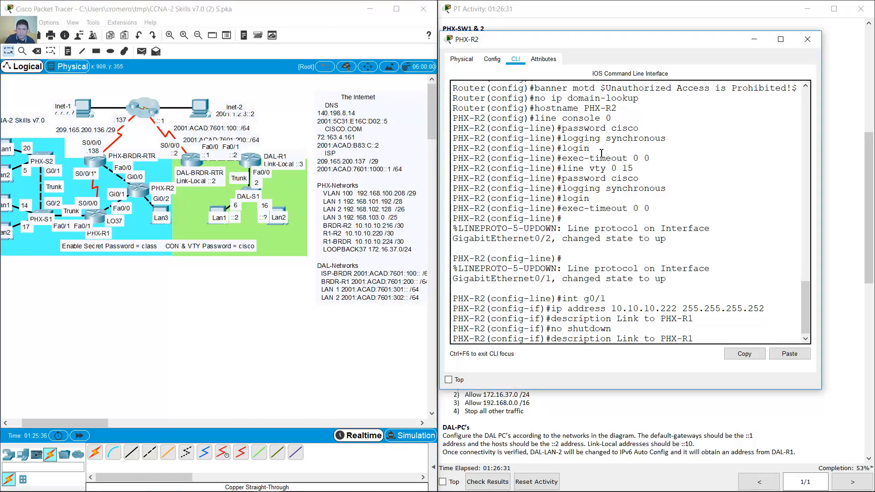
{"action": "key", "text": "Up"}
{"action": "key", "text": "BackSpace"}
{"action": "type", "text": "0/"}
{"action": "key", "text": "Return"}
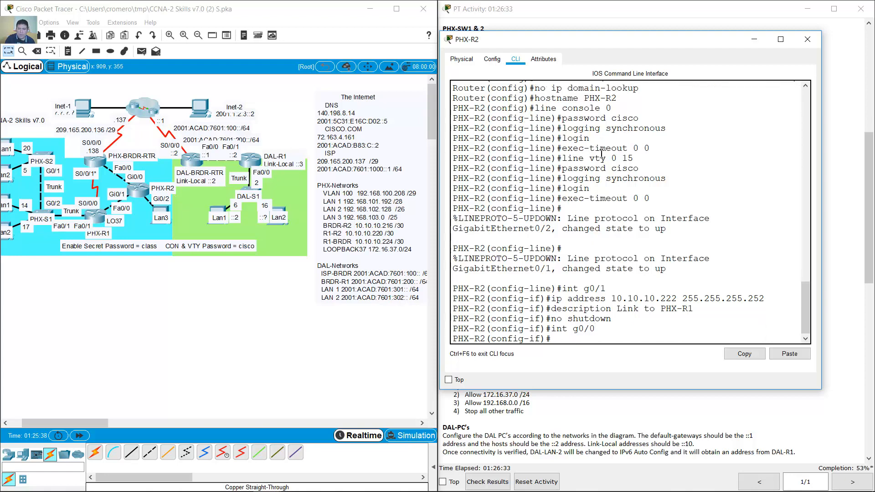
{"action": "key", "text": "Up"}
{"action": "key", "text": "Down"}
{"action": "left_click", "coordinate": [286, 292]}
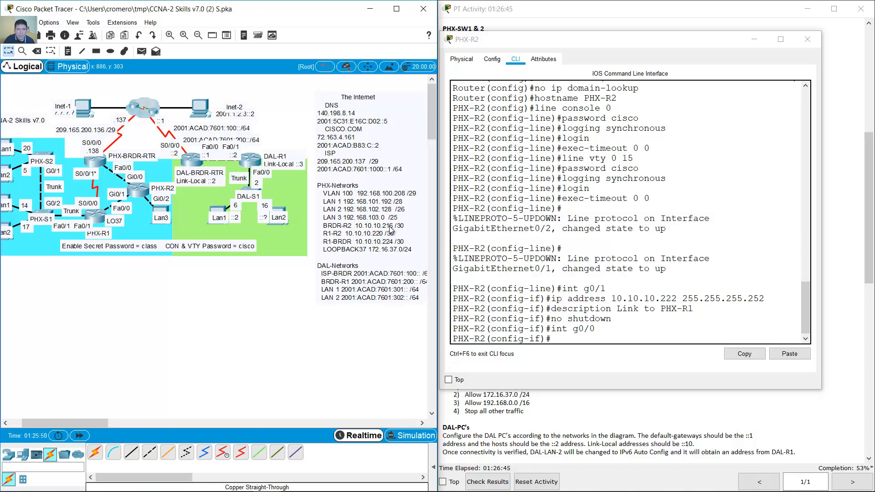
{"action": "left_click", "coordinate": [703, 318]}
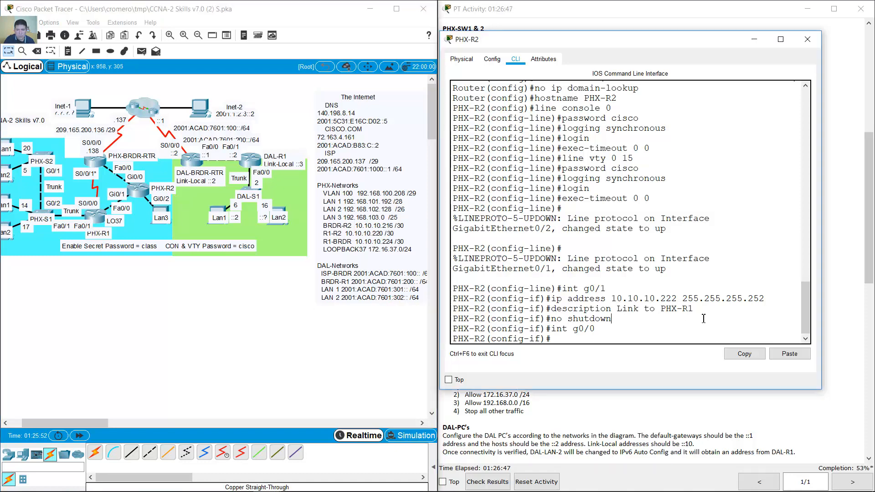
{"action": "key", "text": "Up"}
{"action": "key", "text": "Up"}
{"action": "key", "text": "Up"}
{"action": "key", "text": "Up"}
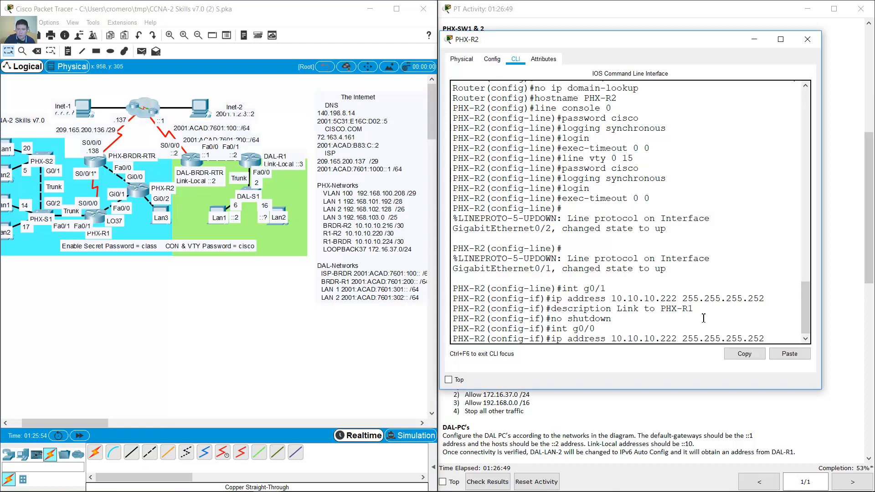
{"action": "key", "text": "BackSpace"}
{"action": "key", "text": "BackSpace"}
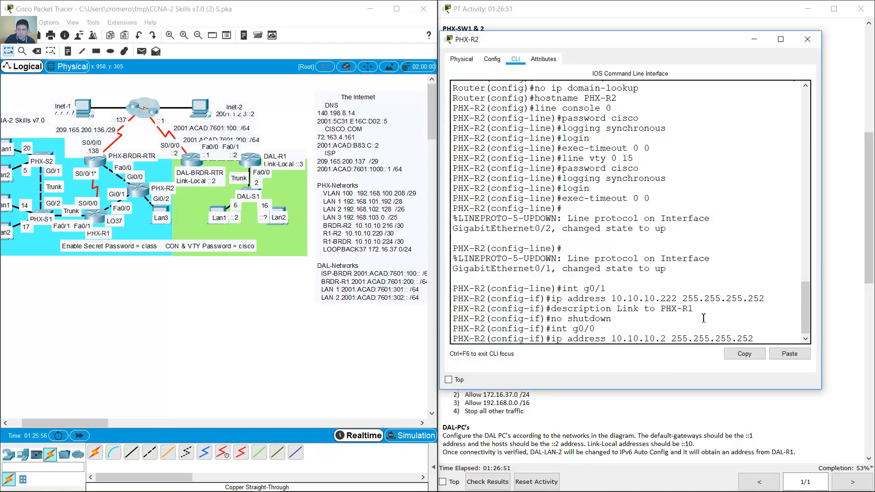
{"action": "type", "text": "17"}
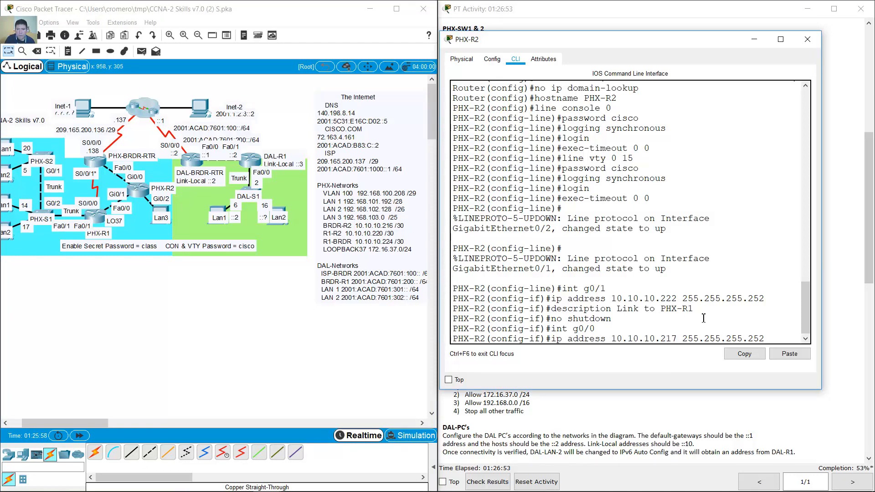
{"action": "key", "text": "Return"}
- Describe G0/0 as 'Link to PHX-BRDR-RTR' and bring it up with no shutdown
{"action": "key", "text": "Up"}
{"action": "key", "text": "Up"}
{"action": "key", "text": "Up"}
{"action": "key", "text": "Up"}
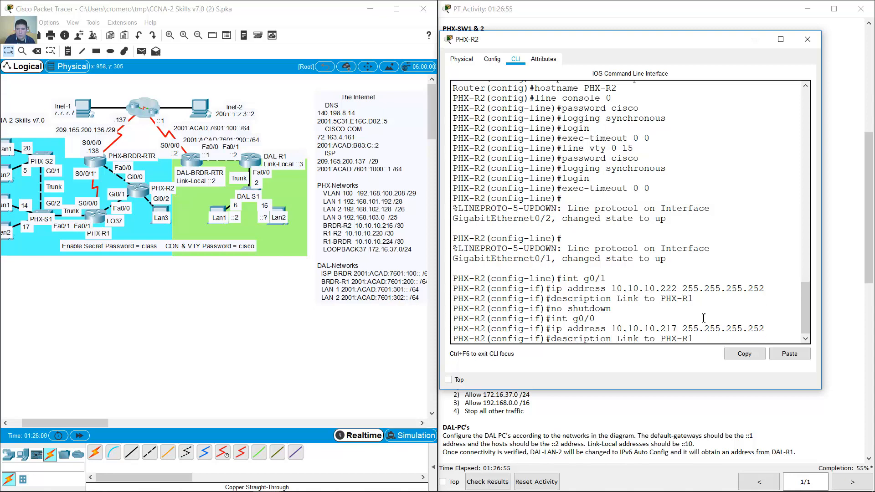
{"action": "key", "text": "BackSpace"}
{"action": "key", "text": "BackSpace"}
{"action": "type", "text": "BRDR-RTR"}
{"action": "key", "text": "Return"}
{"action": "key", "text": "Up"}
{"action": "key", "text": "Up"}
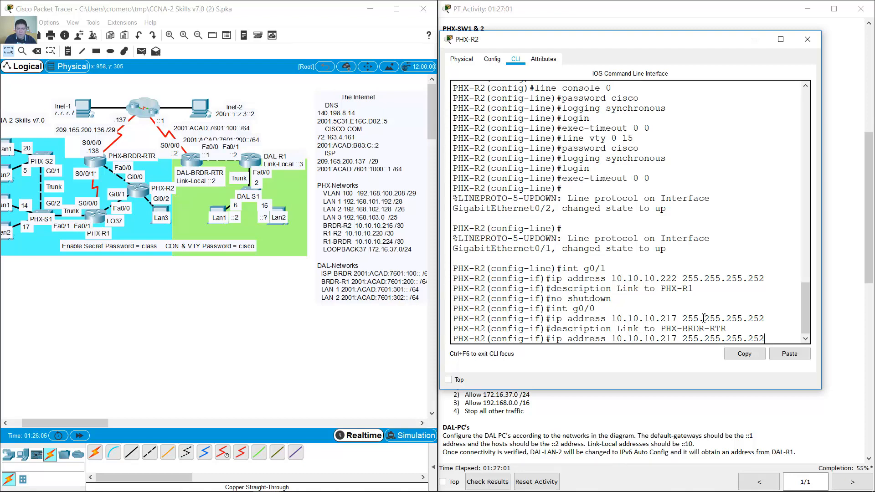
{"action": "key", "text": "Up"}
{"action": "key", "text": "Up"}
{"action": "key", "text": "Return"}
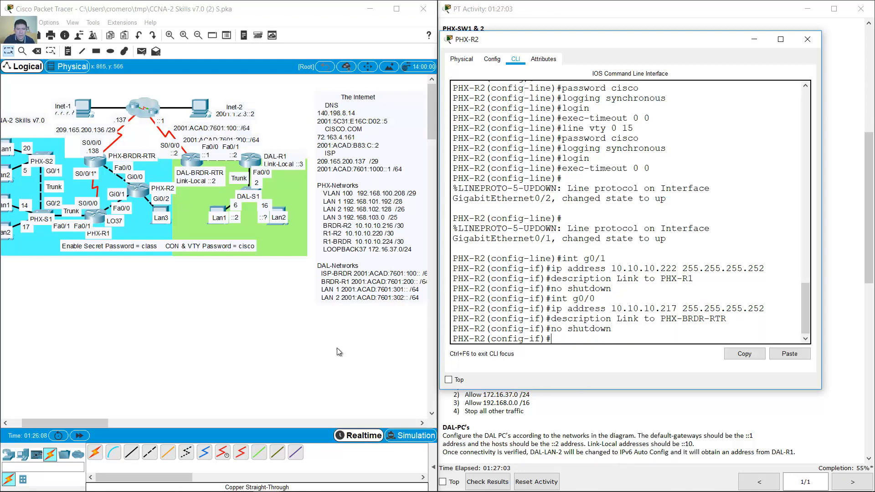
- Enter configuration mode for interface G0/2 and check the R1-R2 addressing in the topology
{"action": "left_click", "coordinate": [269, 310]}
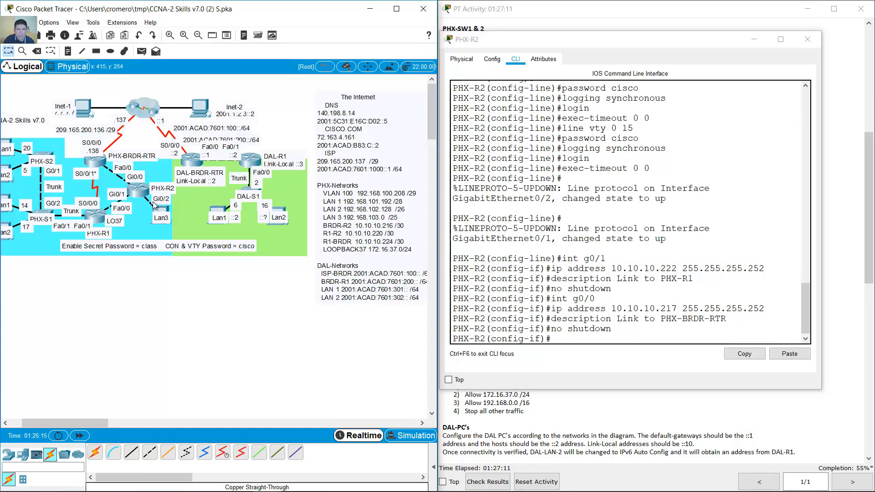
{"action": "left_click", "coordinate": [547, 240]}
{"action": "key", "text": "Up"}
{"action": "key", "text": "Up"}
{"action": "key", "text": "Up"}
{"action": "key", "text": "Up"}
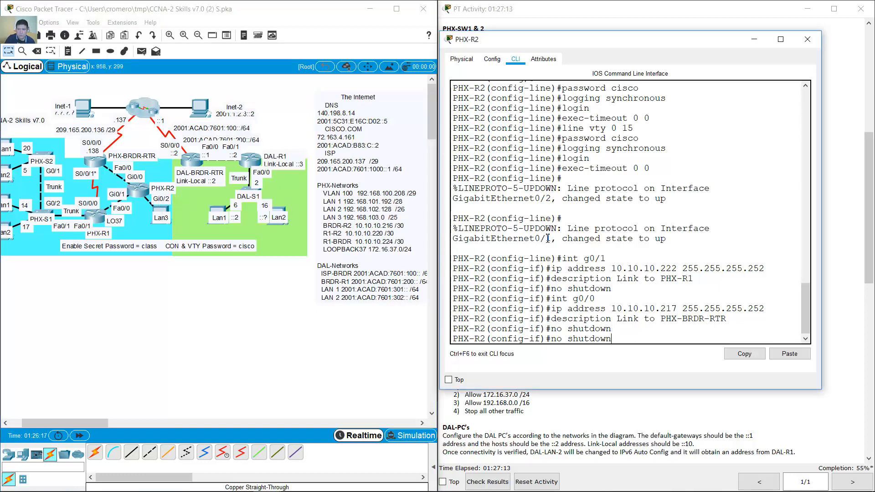
{"action": "key", "text": "BackSpace"}
{"action": "type", "text": "2"}
{"action": "key", "text": "Return"}
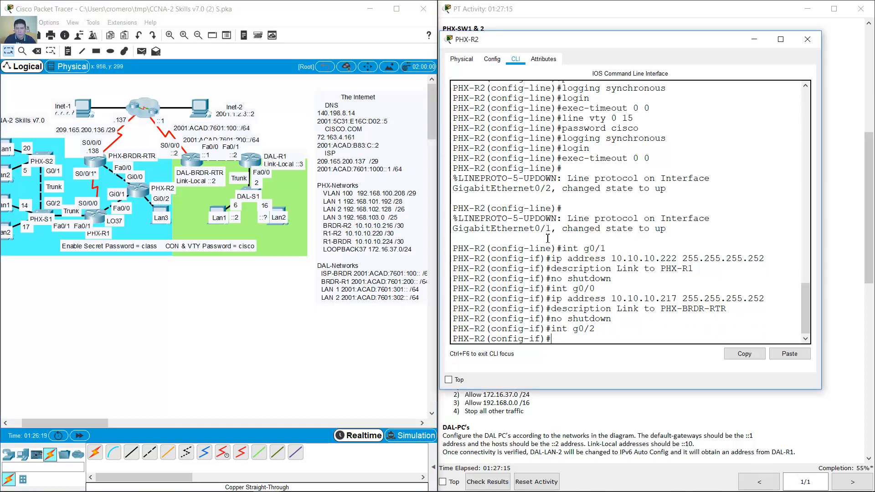
{"action": "left_click", "coordinate": [301, 342]}
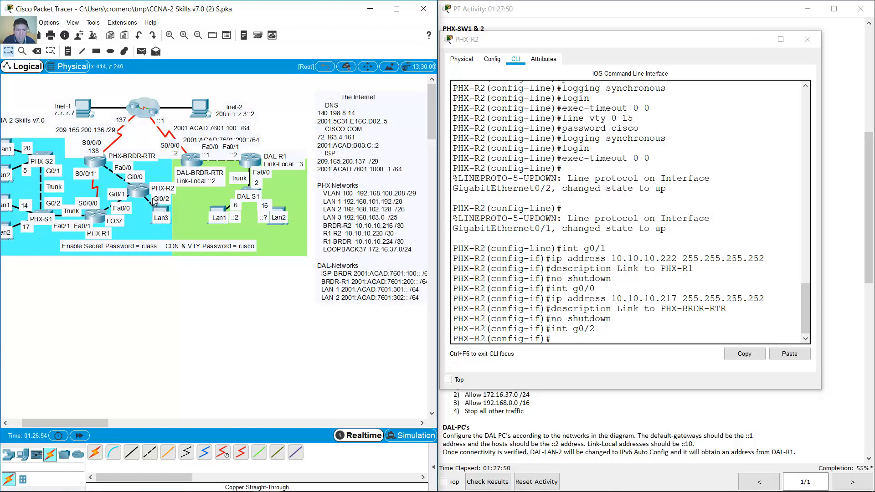
- Assign PHX-R2's G0/2 the address 192.168.103.1 255.255.255.128
{"action": "left_click", "coordinate": [597, 339]}
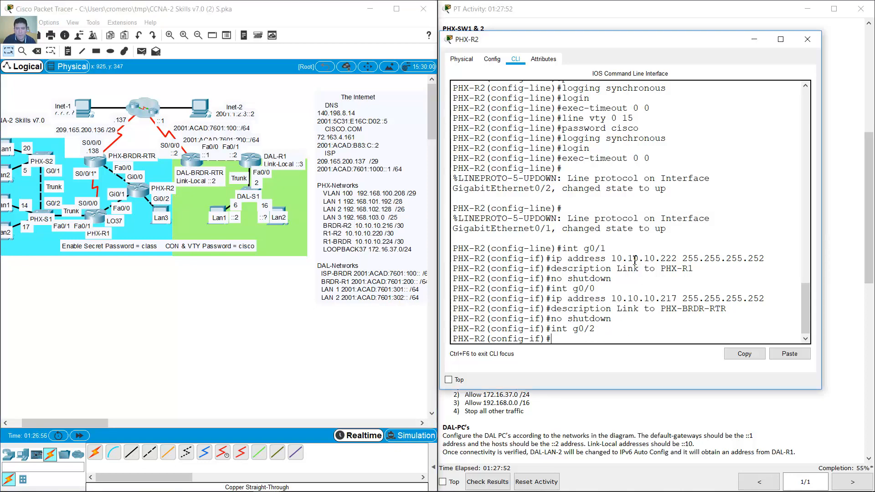
{"action": "type", "text": "ip address 192.168"}
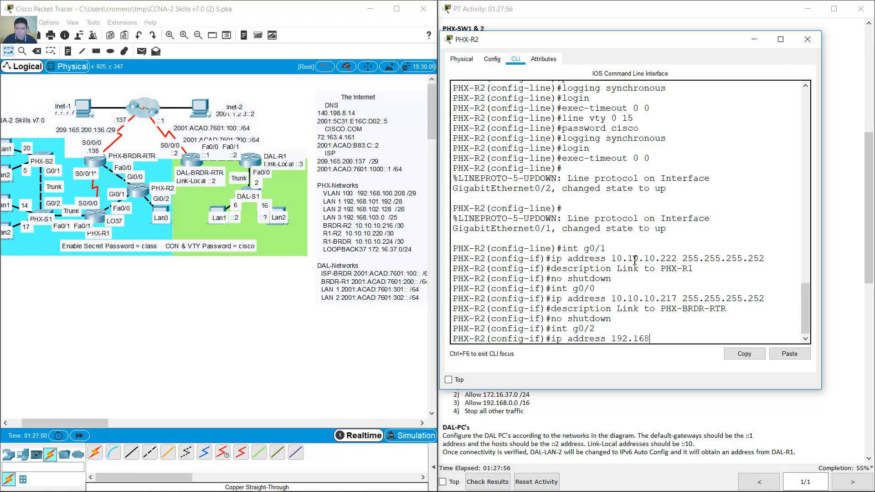
{"action": "type", "text": ".103.1 255.255.25"}
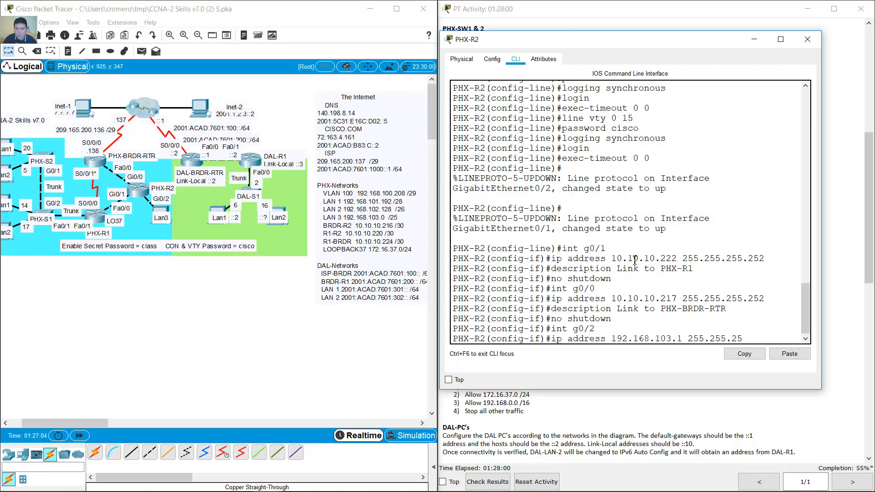
{"action": "type", "text": "5.128"}
{"action": "key", "text": "Return"}
- Describe G0/2 as 'Local LAN' and enable it with no shutdown
{"action": "key", "text": "Up"}
{"action": "key", "text": "Up"}
{"action": "key", "text": "Up"}
{"action": "key", "text": "Up"}
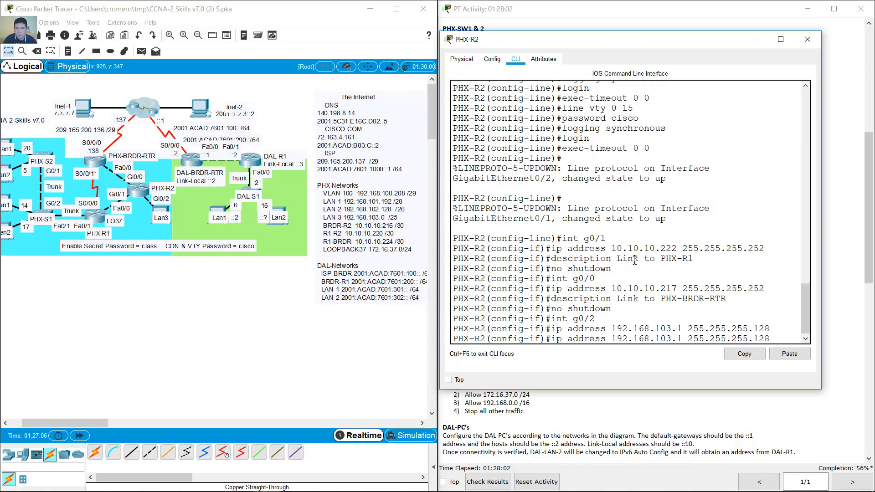
{"action": "key", "text": "BackSpace"}
{"action": "key", "text": "BackSpace"}
{"action": "key", "text": "BackSpace"}
{"action": "key", "text": "BackSpace"}
{"action": "key", "text": "BackSpace"}
{"action": "key", "text": "BackSpace"}
{"action": "key", "text": "BackSpace"}
{"action": "key", "text": "BackSpace"}
{"action": "key", "text": "BackSpace"}
{"action": "key", "text": "BackSpace"}
{"action": "key", "text": "BackSpace"}
{"action": "key", "text": "BackSpace"}
{"action": "key", "text": "BackSpace"}
{"action": "key", "text": "BackSpace"}
{"action": "key", "text": "BackSpace"}
{"action": "key", "text": "BackSpace"}
{"action": "key", "text": "BackSpace"}
{"action": "key", "text": "BackSpace"}
{"action": "key", "text": "BackSpace"}
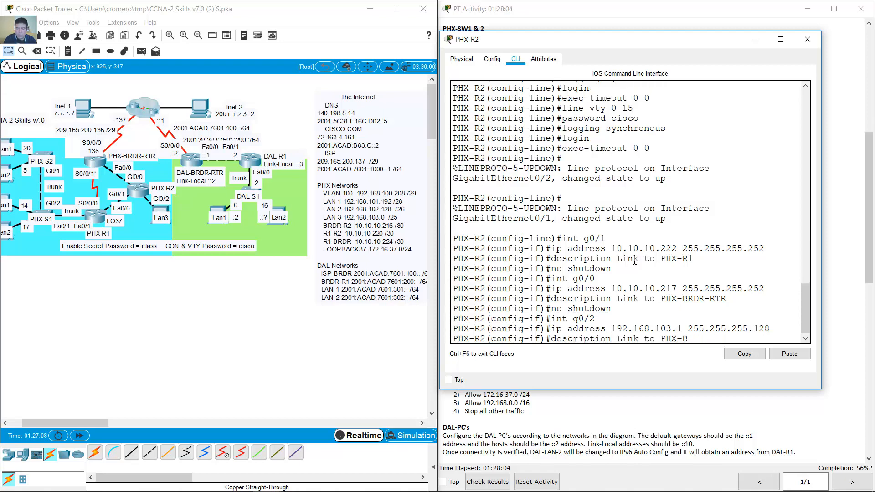
{"action": "type", "text": "ocal LAN"}
{"action": "key", "text": "Return"}
{"action": "key", "text": "Up"}
{"action": "key", "text": "Up"}
{"action": "key", "text": "Up"}
{"action": "key", "text": "Up"}
{"action": "key", "text": "Return"}
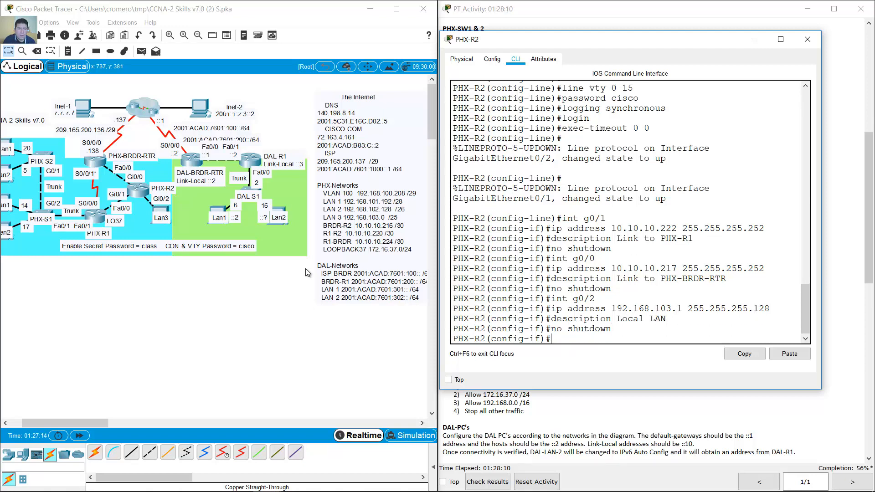
{"action": "left_click", "coordinate": [245, 293]}
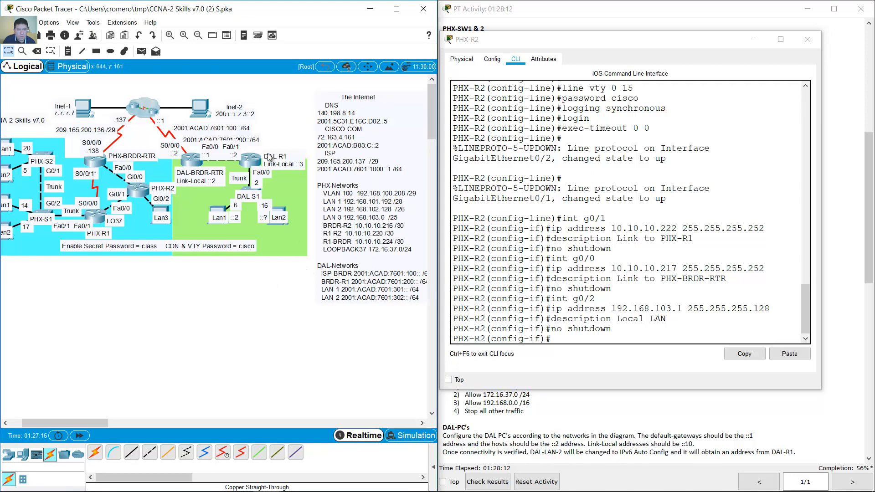
{"action": "left_click", "coordinate": [651, 13]}
{"action": "left_click_drag", "start_coordinate": [446, 240], "coordinate": [698, 245]}
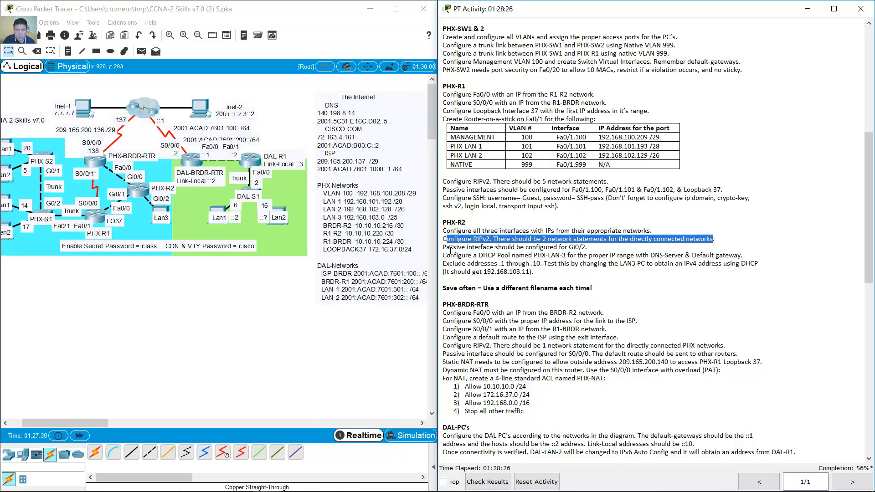
{"action": "left_click_drag", "start_coordinate": [448, 247], "coordinate": [588, 246]}
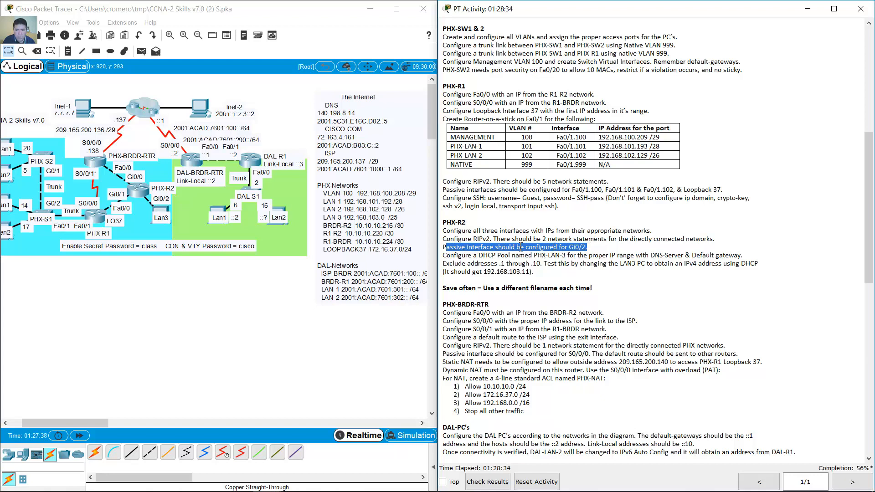
{"action": "left_click", "coordinate": [452, 243]}
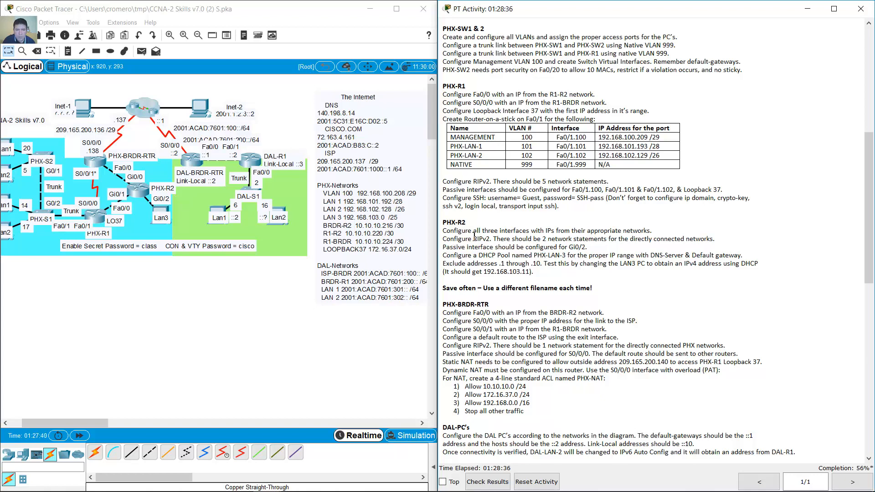
{"action": "left_click_drag", "start_coordinate": [493, 239], "coordinate": [605, 238]}
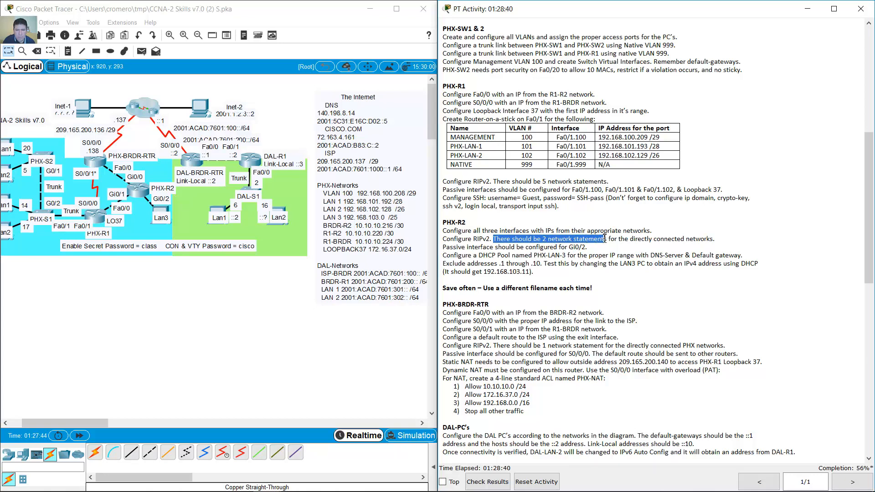
{"action": "left_click", "coordinate": [169, 272]}
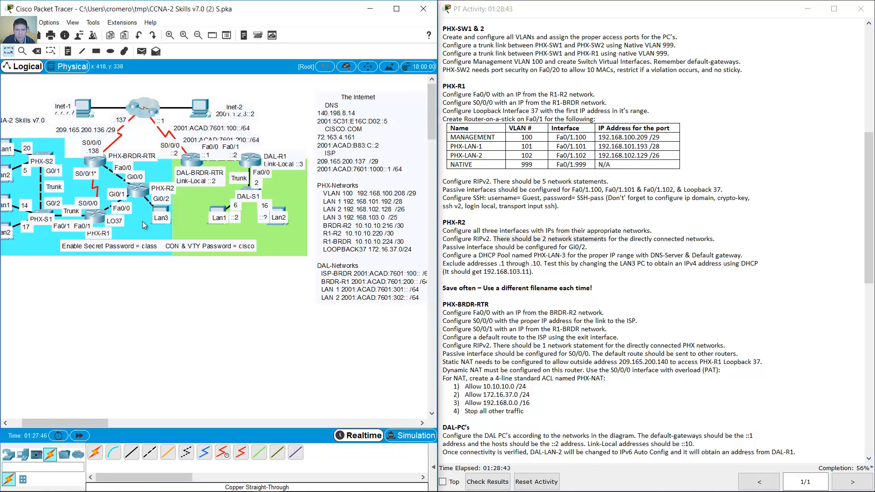
{"action": "left_click", "coordinate": [145, 194]}
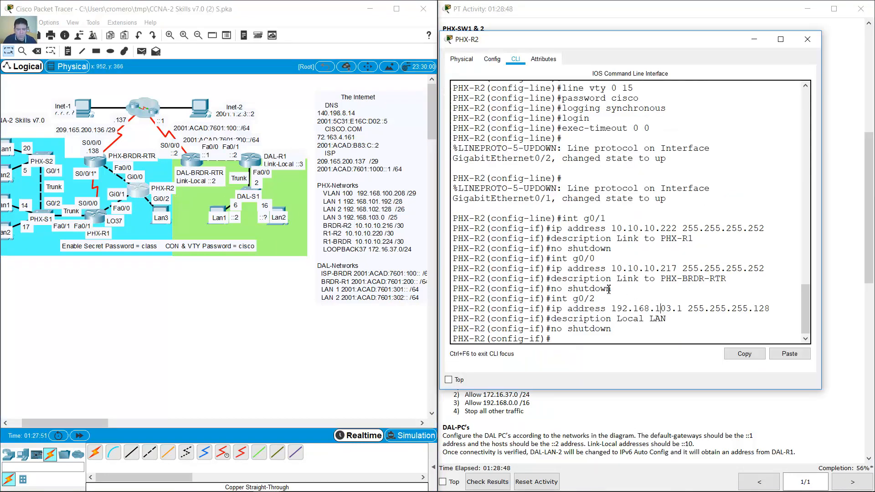
- Start RIP on PHX-R2 as version 2 with auto-summary disabled
{"action": "type", "text": "router rip"}
{"action": "key", "text": "Return"}
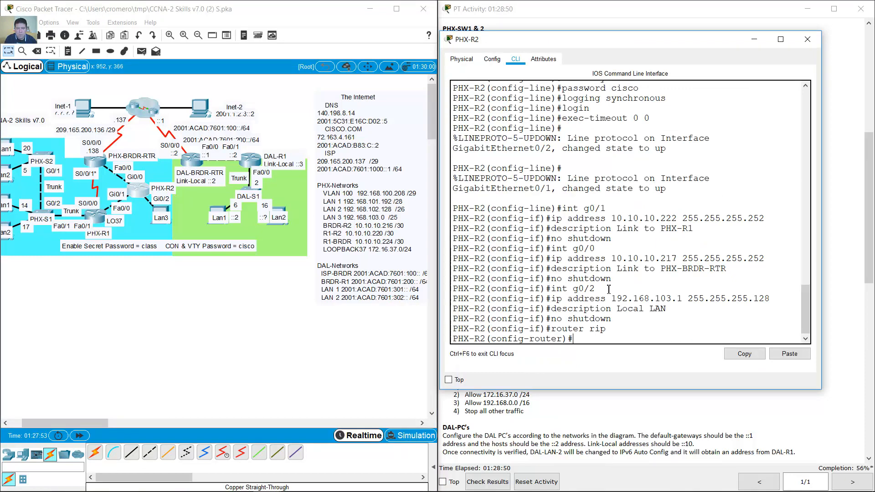
{"action": "type", "text": "versoion 2"}
{"action": "key", "text": "Return"}
{"action": "type", "text": "n"}
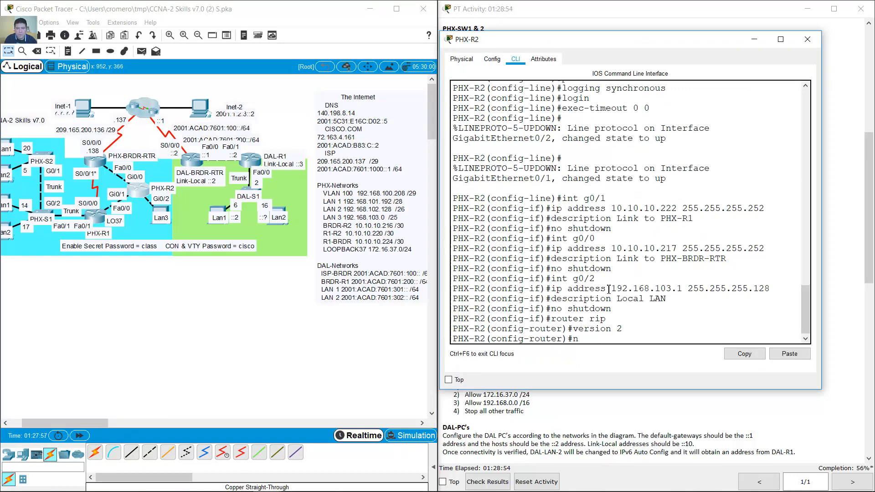
{"action": "type", "text": "o auto-sumamr"}
{"action": "type", "text": "y"}
{"action": "key", "text": "BackSpace"}
{"action": "key", "text": "BackSpace"}
{"action": "key", "text": "BackSpace"}
{"action": "type", "text": "ary"}
{"action": "key", "text": "Return"}
- Advertise networks 10.10.10.220 and 10.10.10.216 in RIP
{"action": "type", "text": "network"}
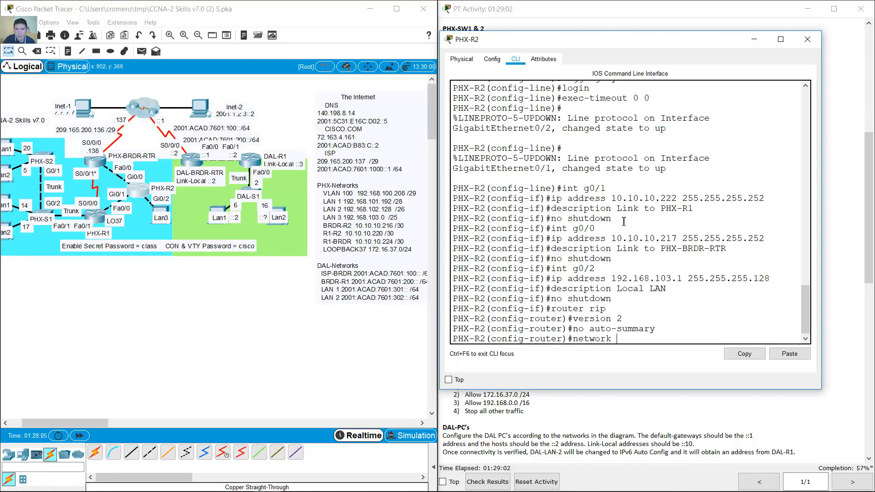
{"action": "left_click_drag", "start_coordinate": [612, 199], "coordinate": [767, 198]}
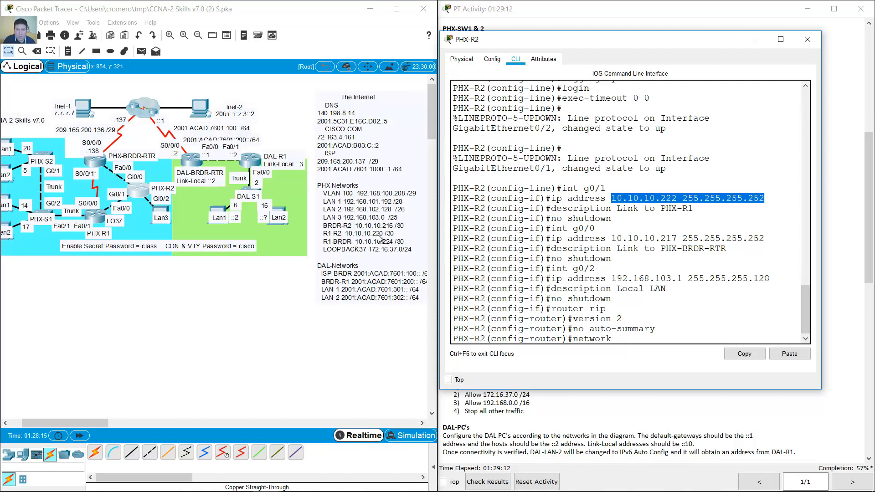
{"action": "left_click", "coordinate": [728, 315]}
{"action": "type", "text": "10.1"}
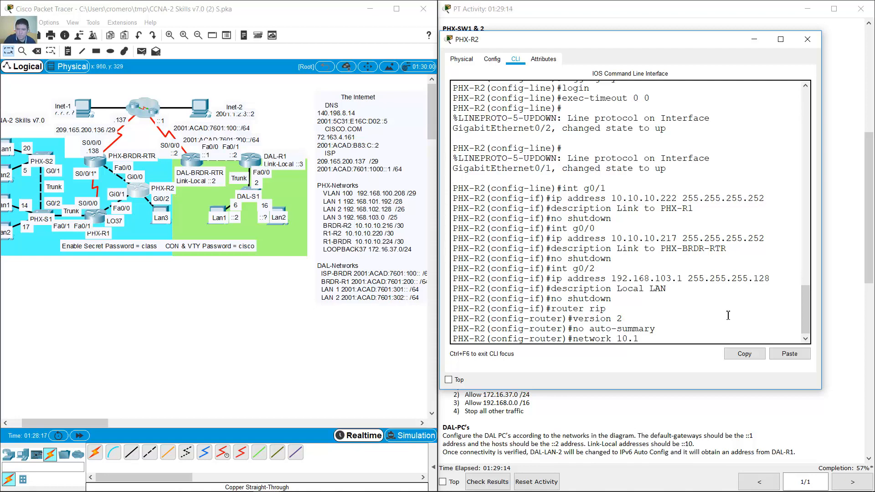
{"action": "type", "text": "0.10.220"}
{"action": "key", "text": "Return"}
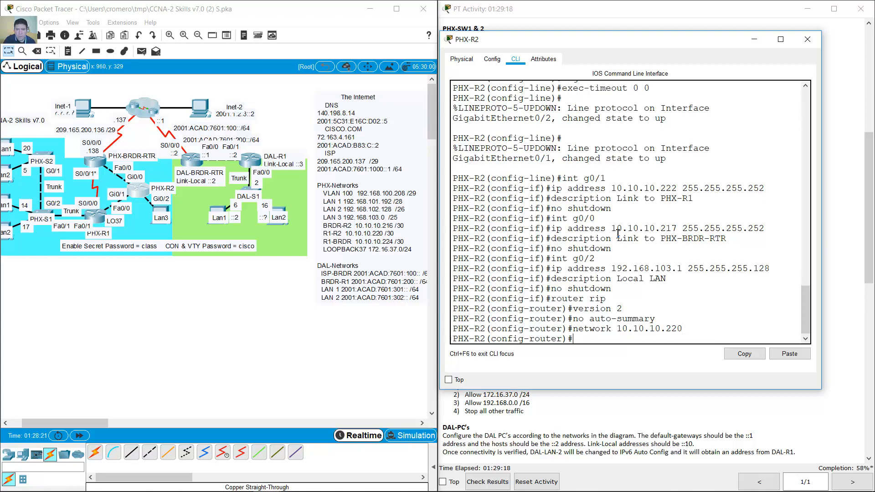
{"action": "left_click_drag", "start_coordinate": [612, 229], "coordinate": [681, 228]}
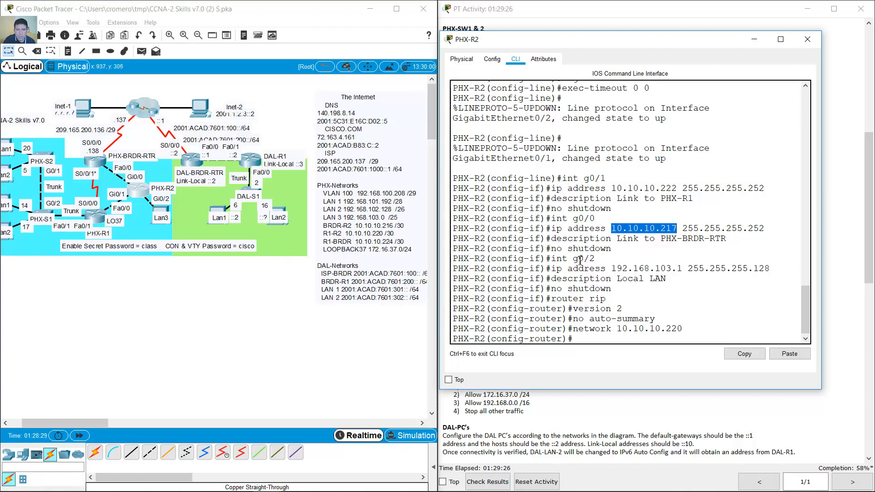
{"action": "left_click", "coordinate": [682, 309]}
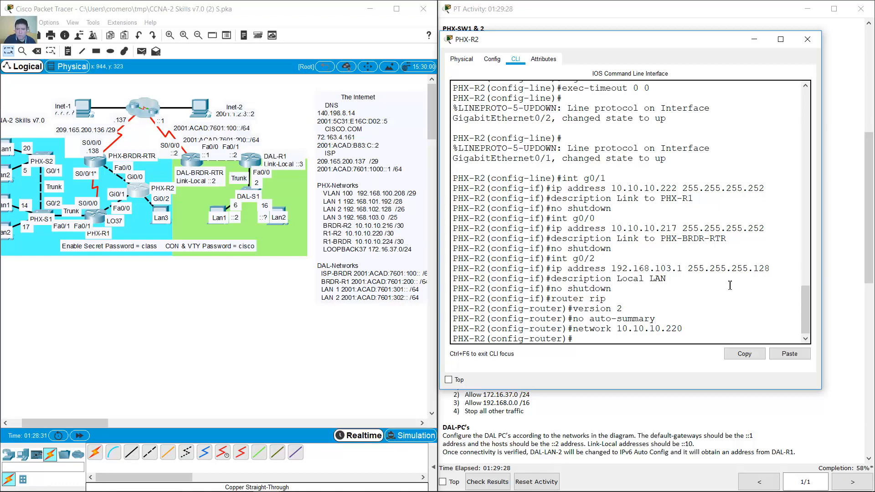
{"action": "key", "text": "Up"}
{"action": "key", "text": "BackSpace"}
{"action": "key", "text": "BackSpace"}
{"action": "type", "text": "16"}
{"action": "key", "text": "Return"}
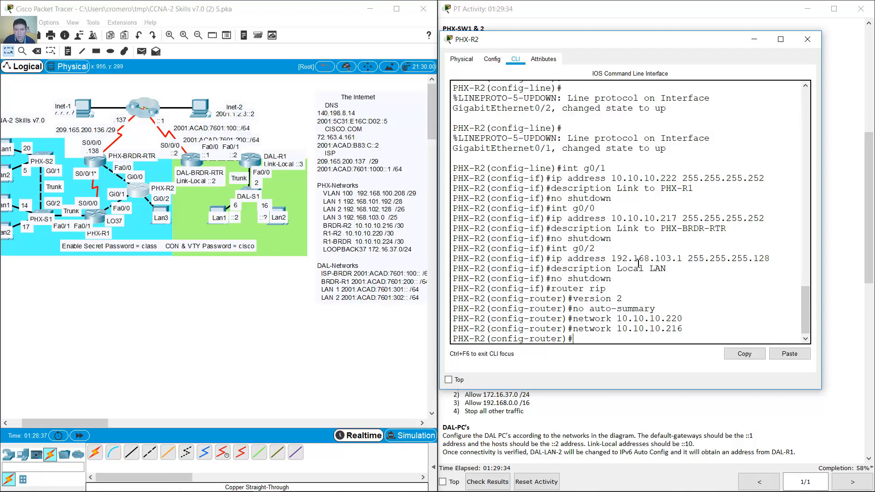
- Advertise network 192.168.103.0 and make g0/2 a passive RIP interface
{"action": "left_click_drag", "start_coordinate": [638, 263], "coordinate": [706, 262]}
{"action": "left_click", "coordinate": [715, 325]}
{"action": "key", "text": "Up"}
{"action": "key", "text": "BackSpace"}
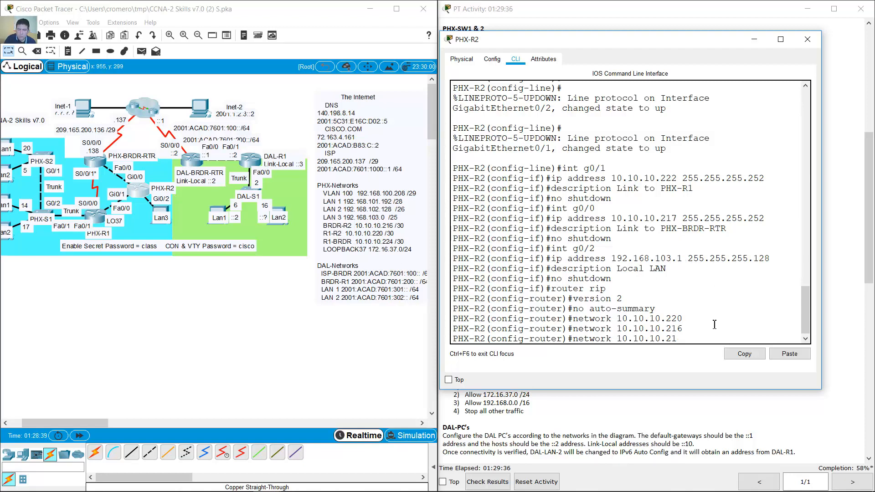
{"action": "key", "text": "BackSpace"}
{"action": "key", "text": "BackSpace"}
{"action": "key", "text": "BackSpace"}
{"action": "key", "text": "BackSpace"}
{"action": "key", "text": "BackSpace"}
{"action": "key", "text": "BackSpace"}
{"action": "key", "text": "BackSpace"}
{"action": "key", "text": "BackSpace"}
{"action": "key", "text": "BackSpace"}
{"action": "key", "text": "BackSpace"}
{"action": "type", "text": "92.168.10"}
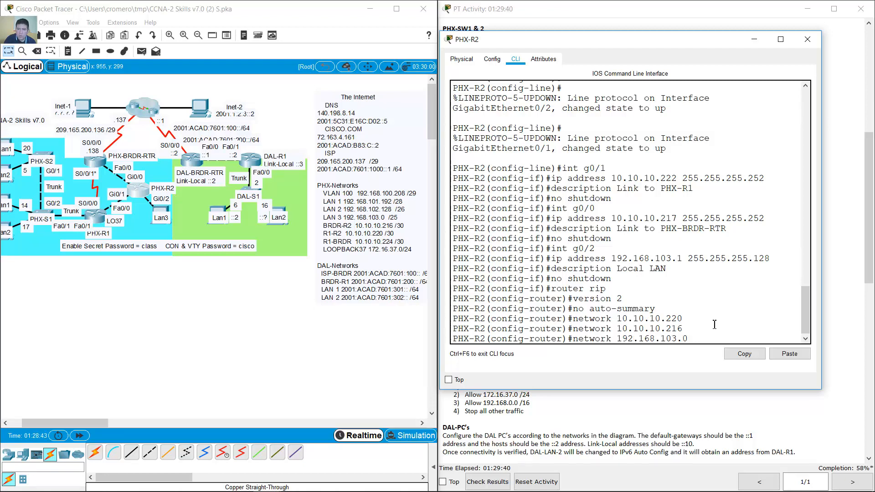
{"action": "key", "text": "Return"}
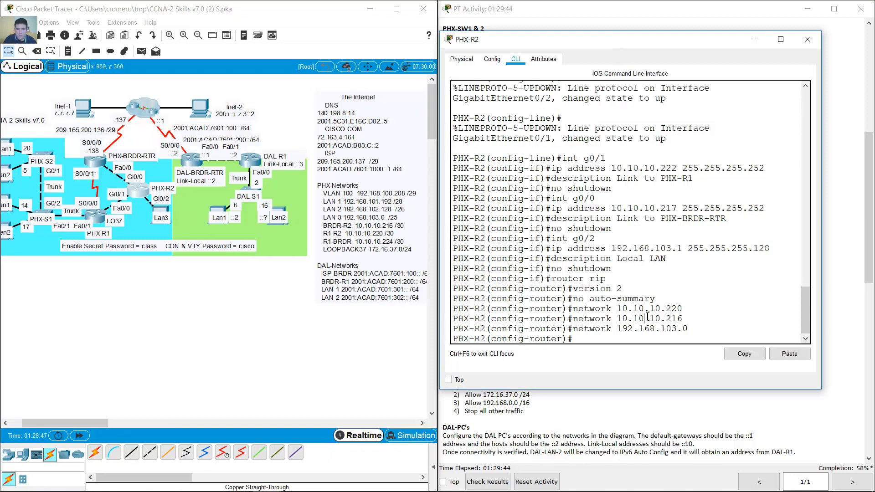
{"action": "type", "text": "passive-interf"}
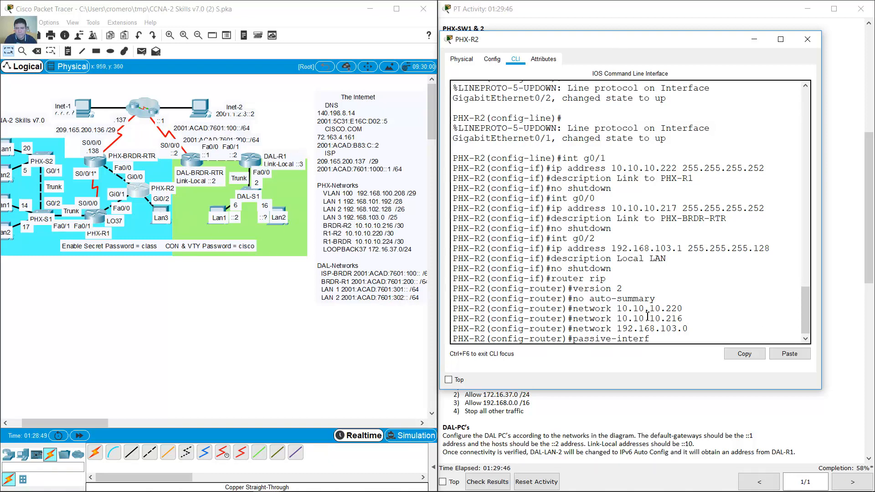
{"action": "type", "text": "ace g0/2"}
{"action": "key", "text": "Return"}
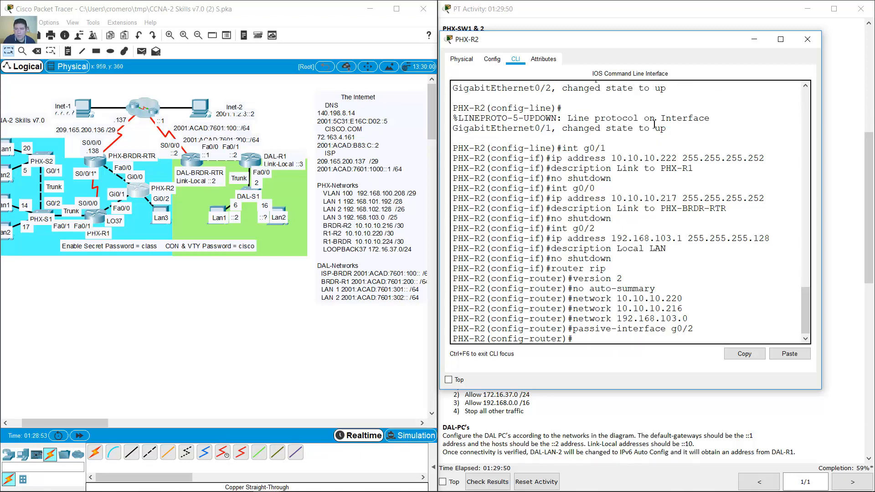
{"action": "left_click_drag", "start_coordinate": [664, 37], "coordinate": [277, 45]}
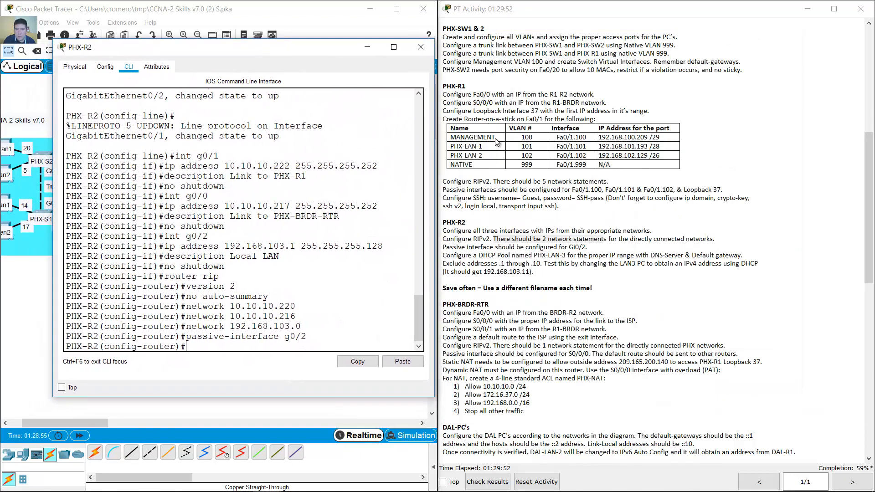
{"action": "left_click", "coordinate": [520, 247]}
{"action": "left_click", "coordinate": [520, 247]}
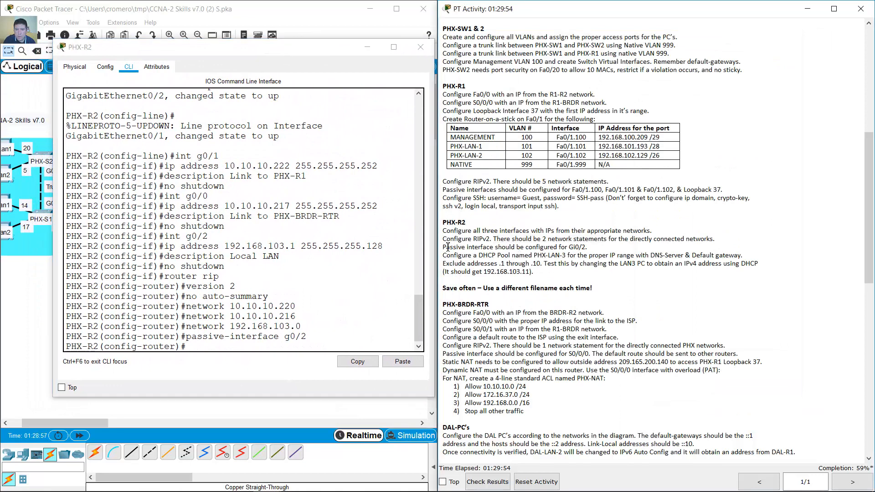
{"action": "left_click_drag", "start_coordinate": [448, 246], "coordinate": [566, 249]}
{"action": "left_click", "coordinate": [552, 263]}
{"action": "left_click_drag", "start_coordinate": [451, 258], "coordinate": [544, 257]}
{"action": "left_click_drag", "start_coordinate": [651, 255], "coordinate": [742, 257]}
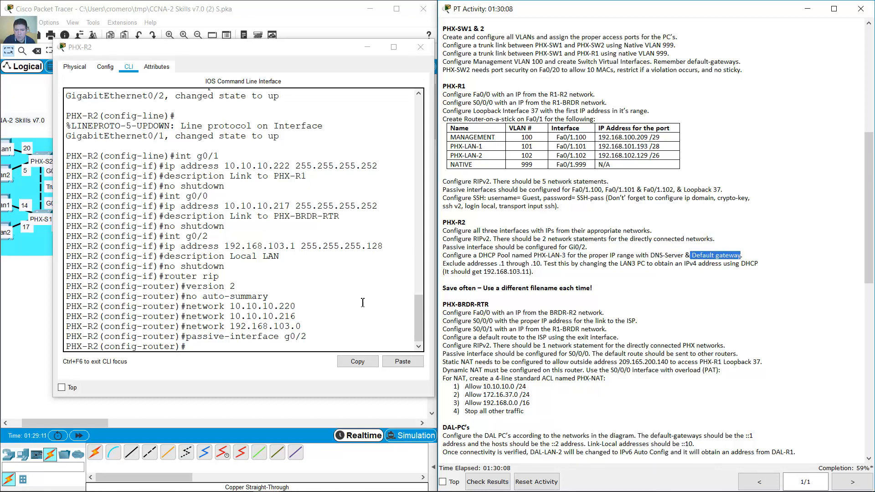
{"action": "left_click_drag", "start_coordinate": [443, 264], "coordinate": [545, 265]}
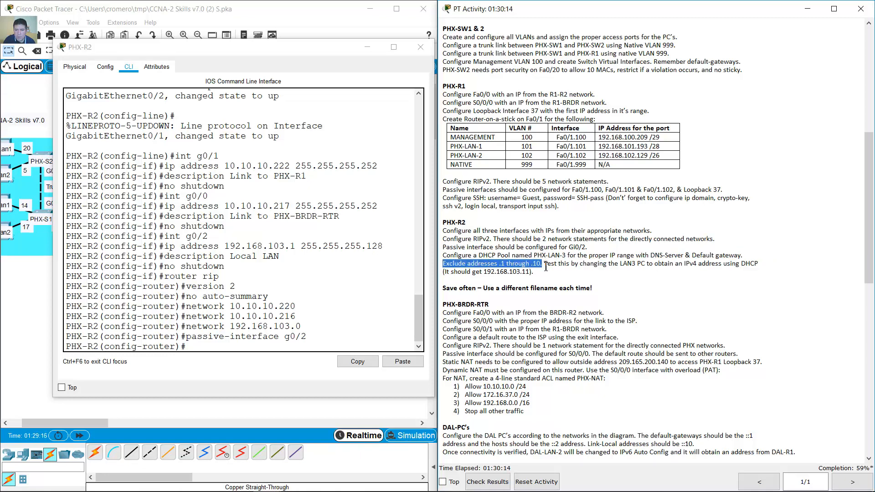
{"action": "double_click", "coordinate": [623, 264]}
{"action": "double_click", "coordinate": [525, 272]}
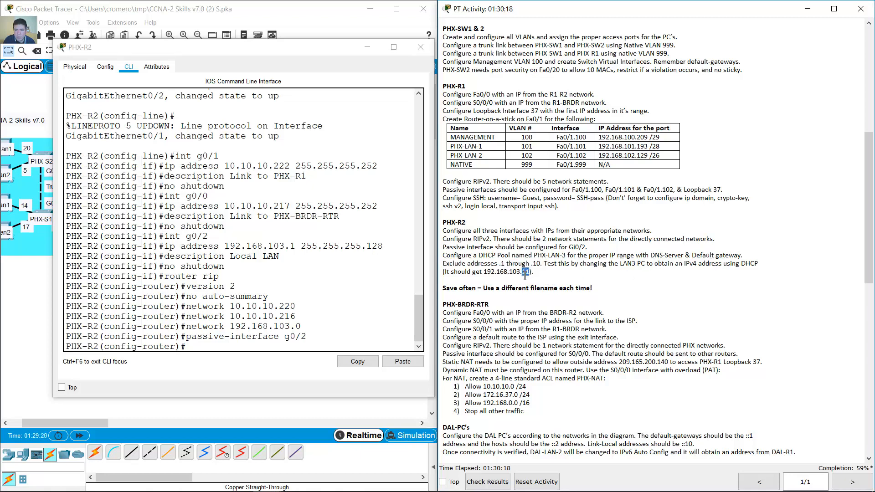
{"action": "left_click", "coordinate": [354, 338]}
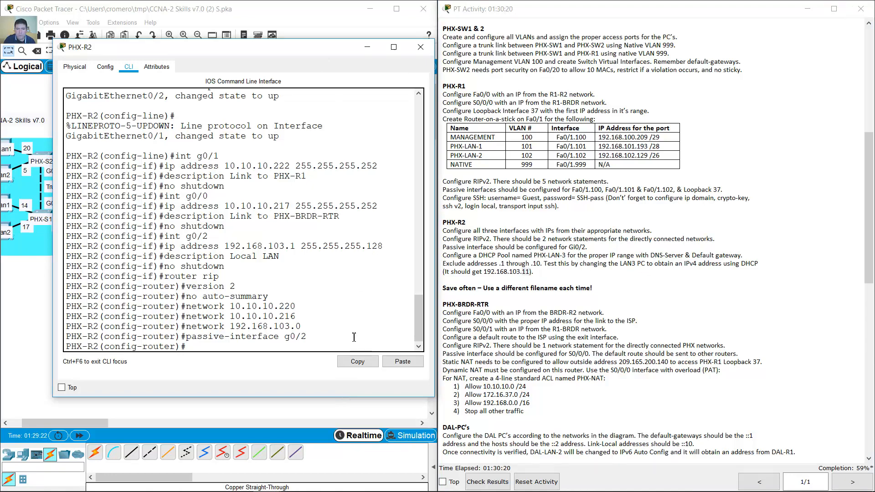
- Exclude addresses 192.168.103.1 through 192.168.103.10 from DHCP on PHX-R2
{"action": "type", "text": "exit"}
{"action": "key", "text": "Return"}
{"action": "type", "text": "ip"}
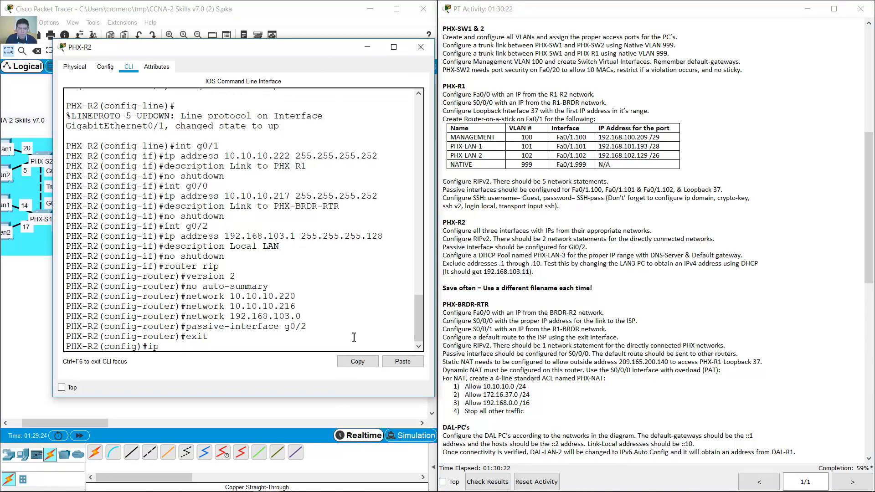
{"action": "type", "text": " dhcp excluded-address"}
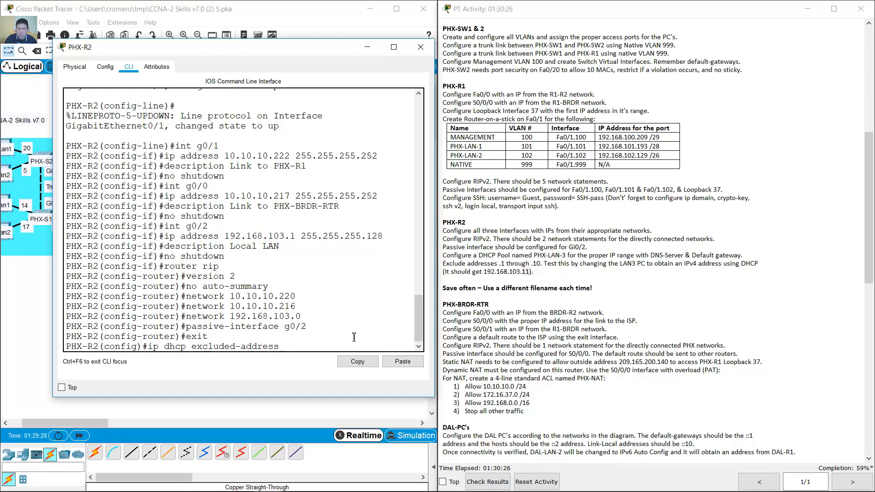
{"action": "type", "text": " 192.168.103.1 192.16"}
{"action": "left_click_drag", "start_coordinate": [435, 272], "coordinate": [563, 273]}
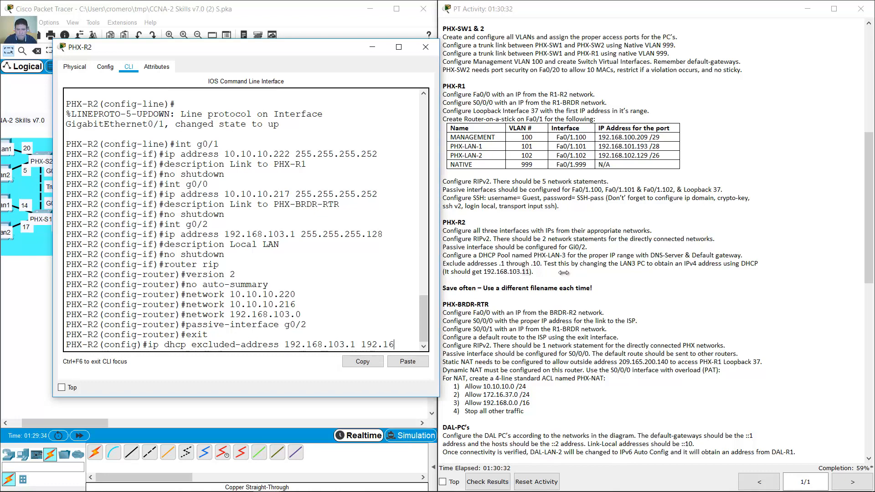
{"action": "type", "text": "168.103.10"}
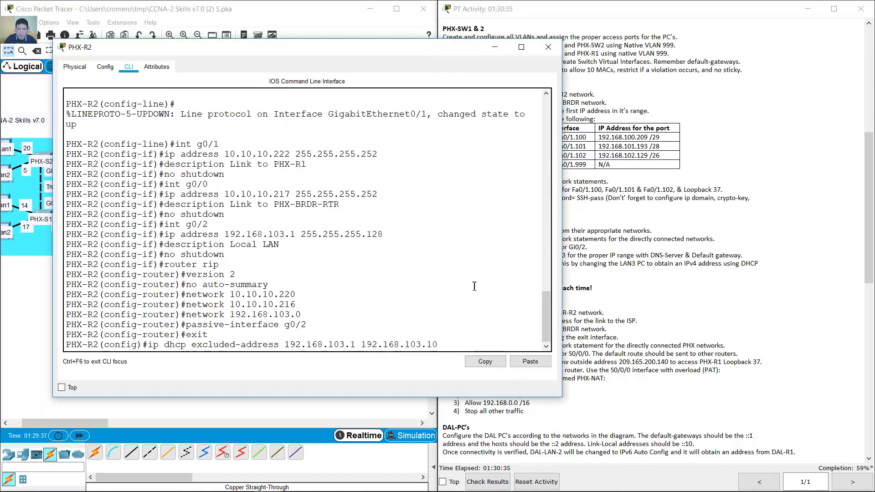
{"action": "key", "text": "Return"}
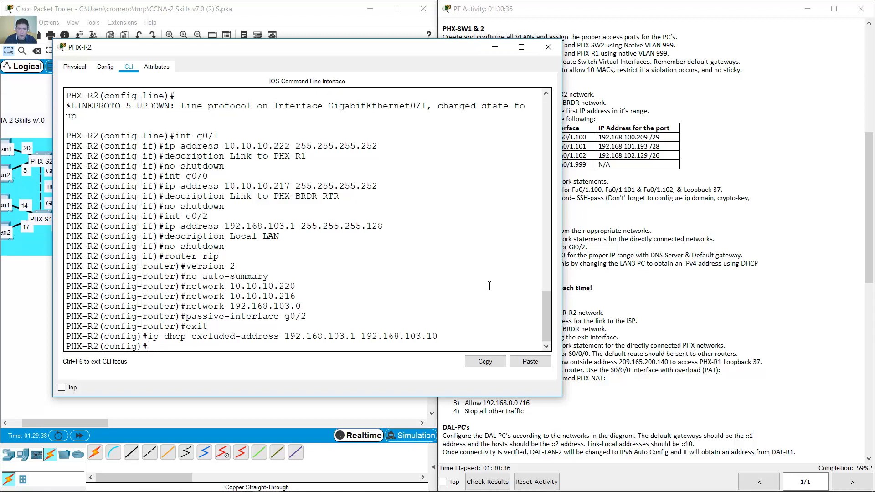
{"action": "left_click_drag", "start_coordinate": [396, 52], "coordinate": [345, 39]}
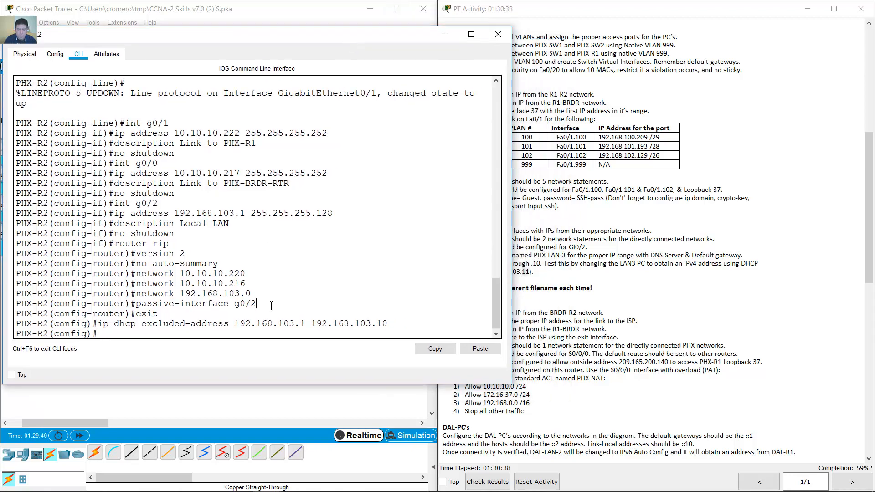
- Create DHCP pool PHX-LAN-3 for network 192.168.103.0 255.255.255.128
{"action": "type", "text": "ip dhcp pool"}
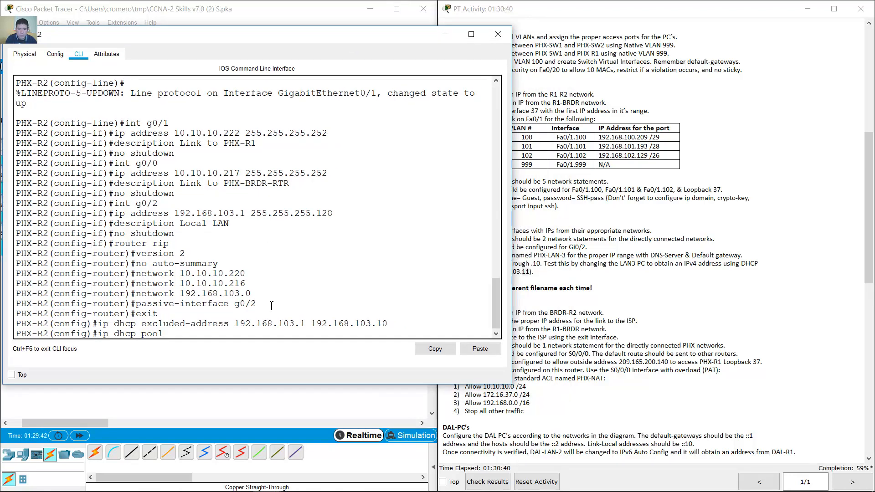
{"action": "type", "text": " PHX-LAN-3"}
{"action": "key", "text": "Return"}
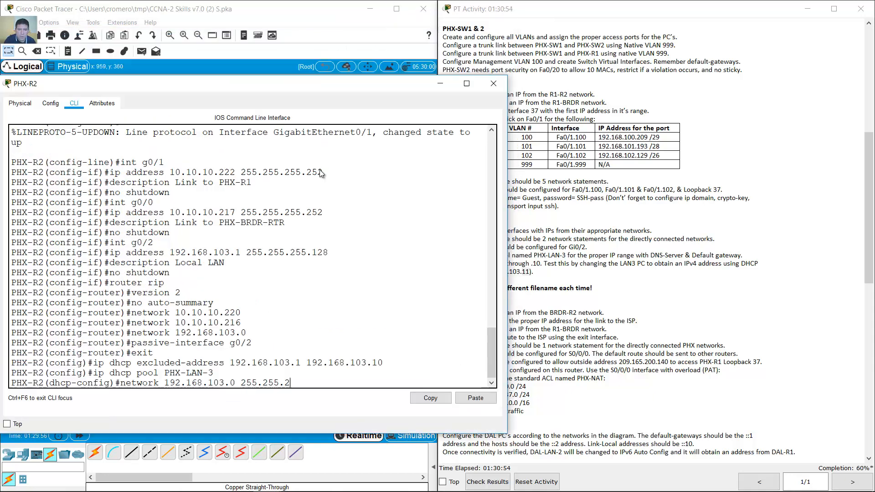
{"action": "left_click_drag", "start_coordinate": [335, 38], "coordinate": [342, 65]}
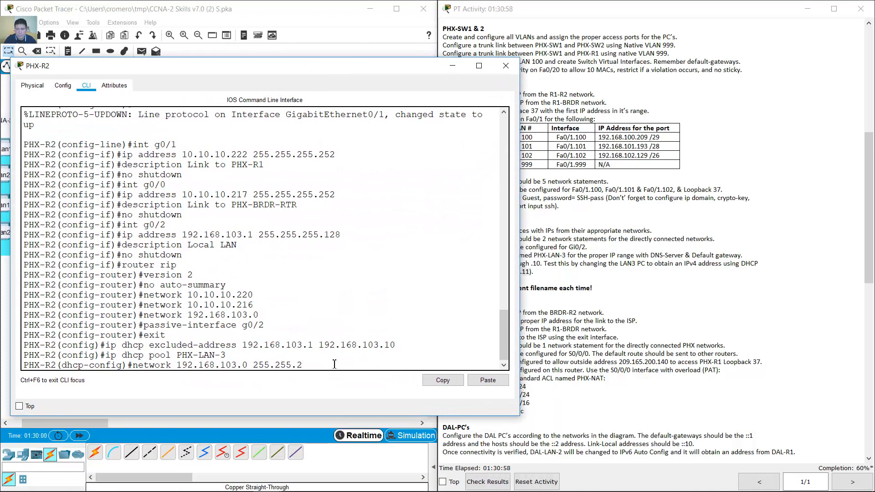
{"action": "type", "text": "55.255.128"}
{"action": "key", "text": "Return"}
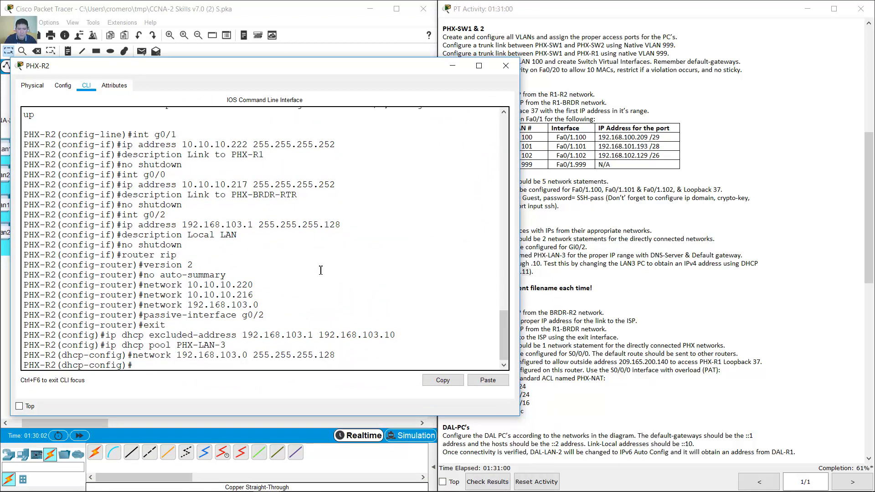
- Give the pool default gateway 192.168.103.1 and DNS server 140.198.8.14
{"action": "type", "text": "default-router 192.168.10"}
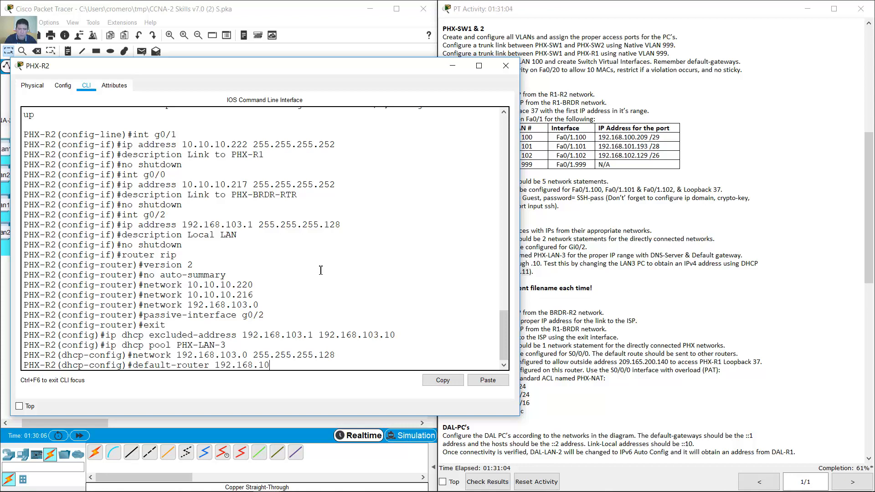
{"action": "type", "text": "3.1"}
{"action": "key", "text": "Return"}
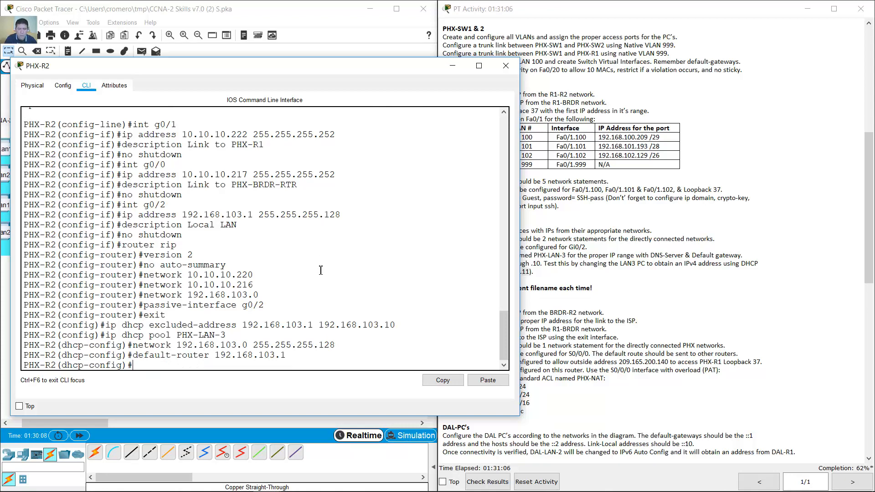
{"action": "type", "text": "dn-s"}
{"action": "type", "text": "s-server"}
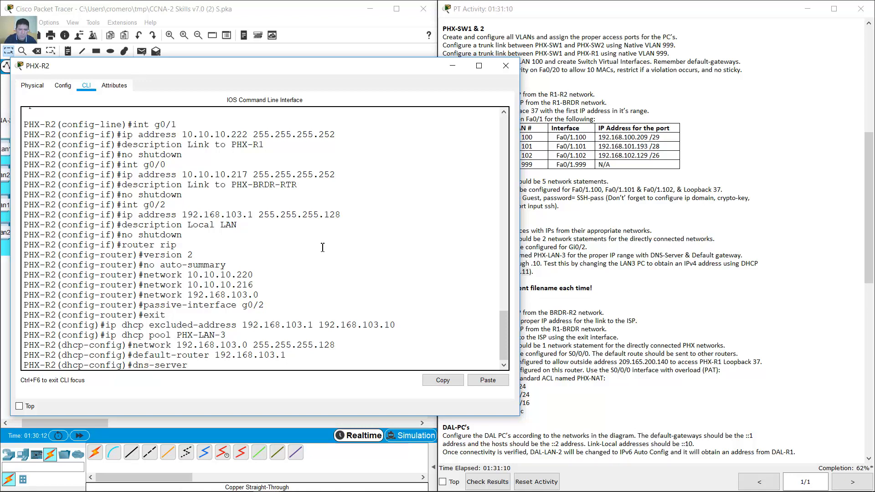
{"action": "left_click", "coordinate": [315, 9]}
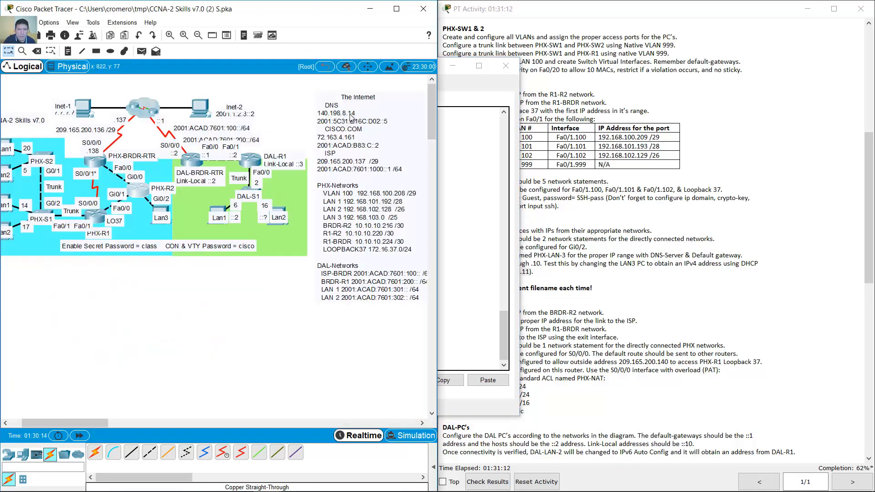
{"action": "left_click", "coordinate": [451, 66]}
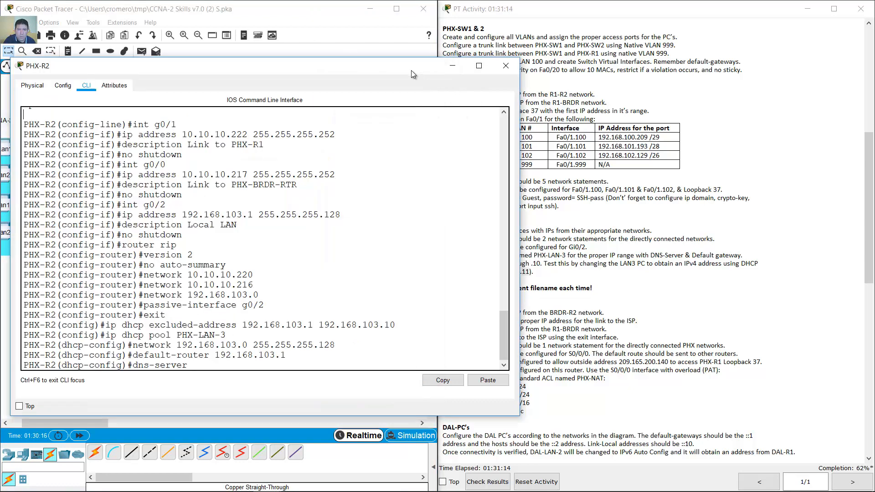
{"action": "left_click_drag", "start_coordinate": [411, 71], "coordinate": [480, 133]}
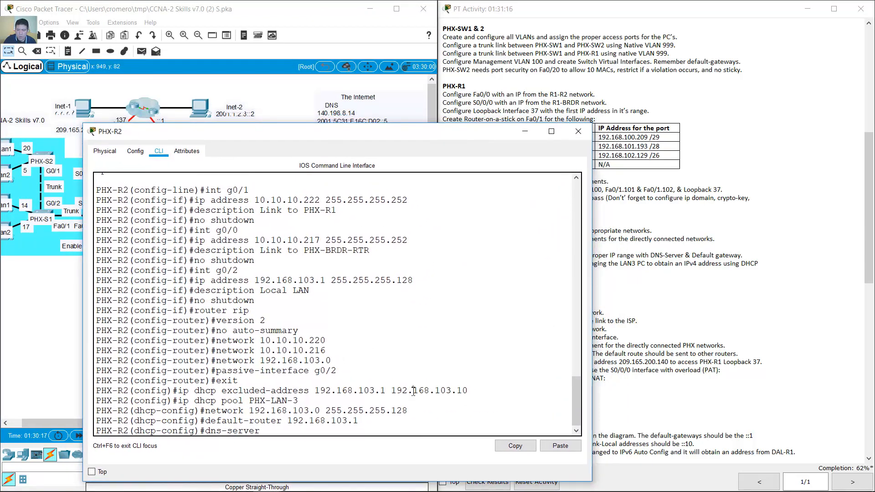
{"action": "type", "text": "140.198.8.14"}
{"action": "key", "text": "Return"}
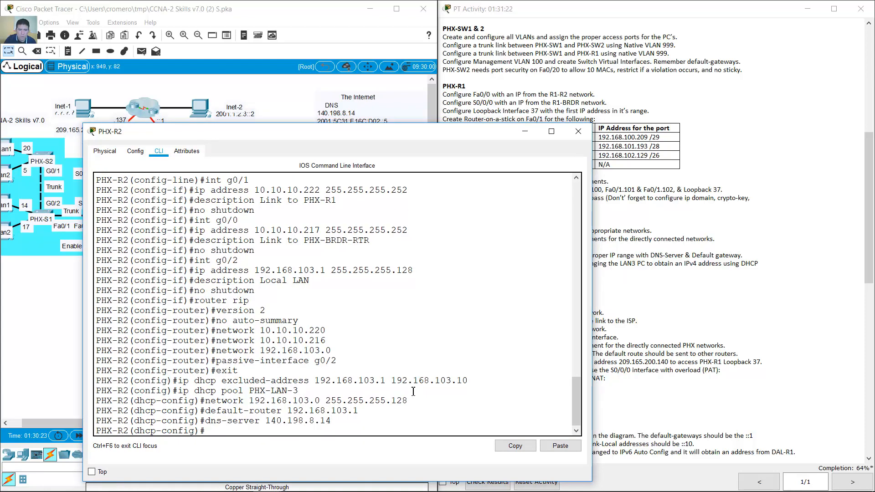
{"action": "left_click", "coordinate": [577, 131]}
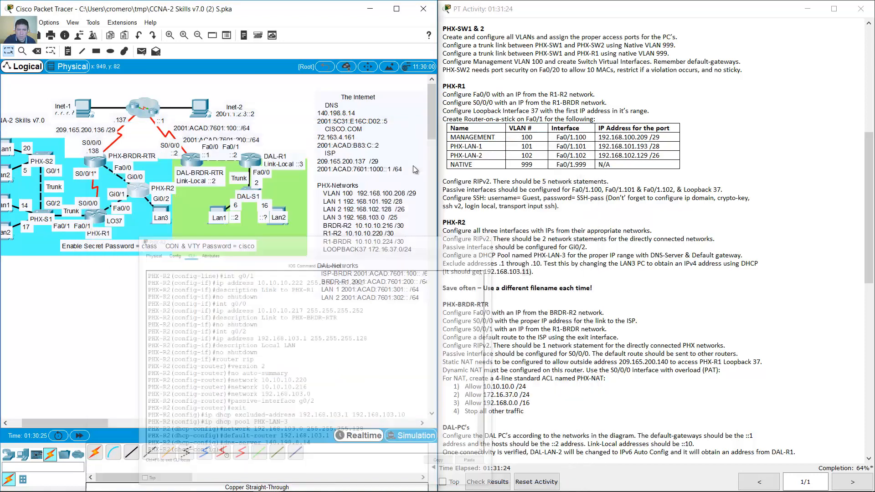
- Switch PHX-LAN3a to DHCP so it receives 192.168.103.11 with gateway 192.168.103.1
{"action": "left_click", "coordinate": [164, 214]}
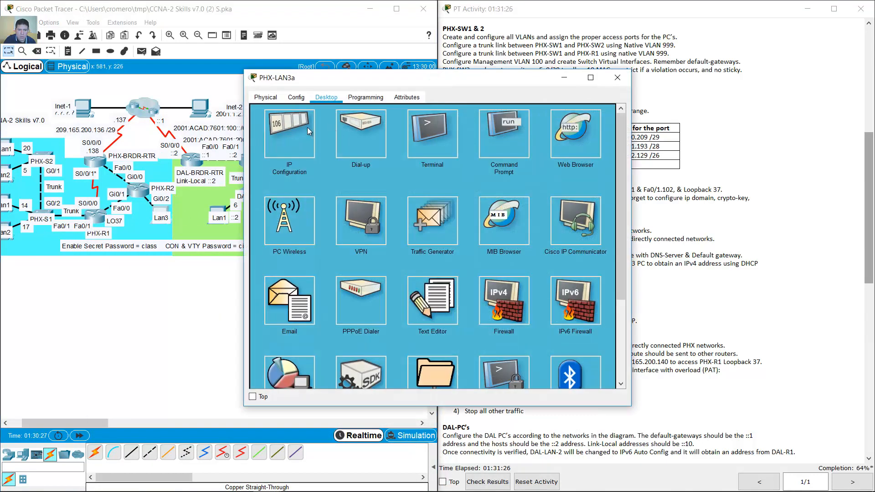
{"action": "left_click", "coordinate": [307, 132]}
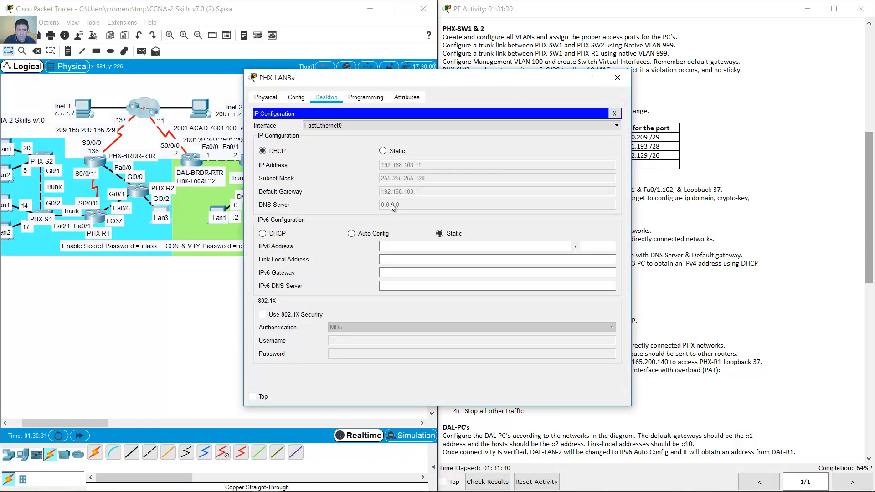
{"action": "left_click", "coordinate": [383, 152]}
{"action": "left_click", "coordinate": [263, 151]}
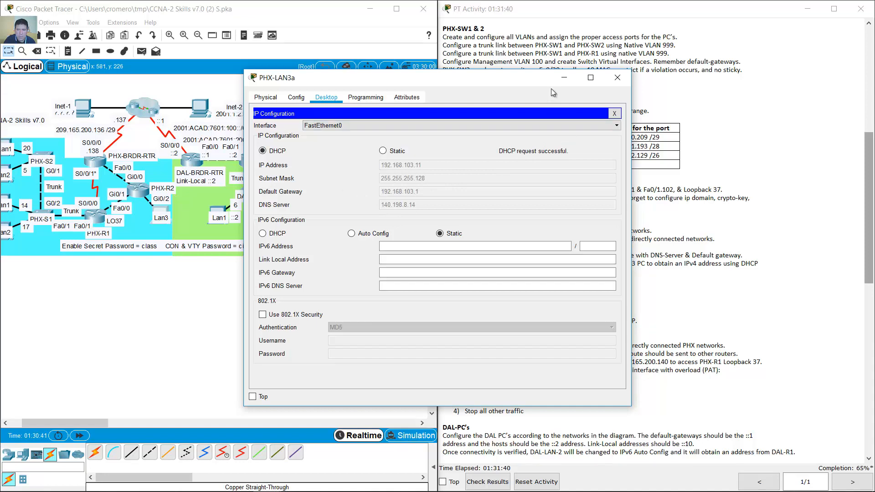
{"action": "left_click", "coordinate": [563, 79]}
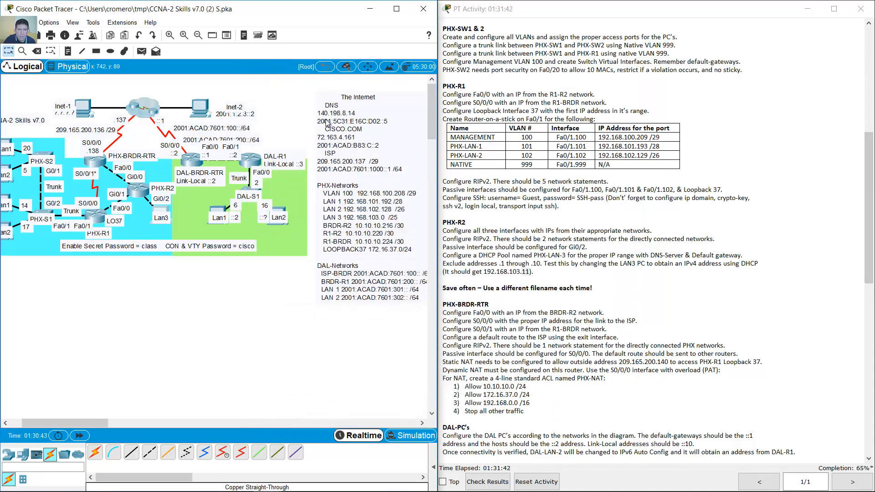
- Copy the DNS server address 140.198.8.14 from the topology notes
{"action": "double_click", "coordinate": [336, 117]}
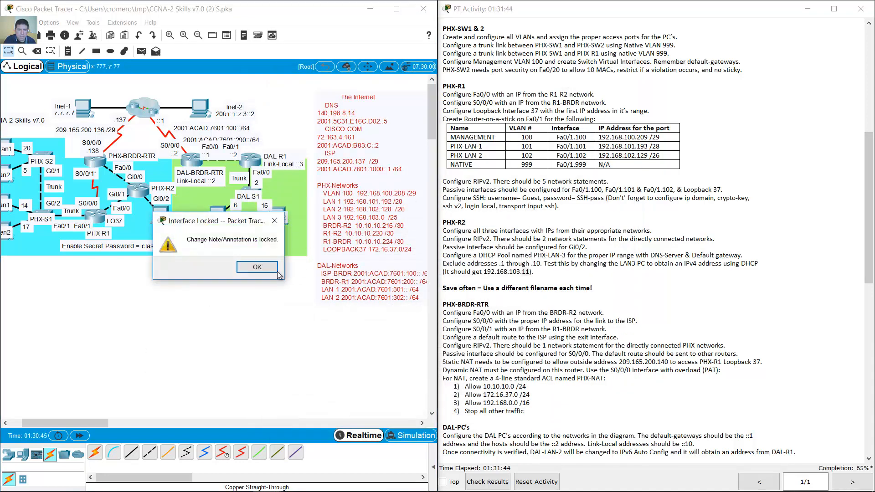
{"action": "left_click_drag", "start_coordinate": [74, 423], "coordinate": [62, 422]}
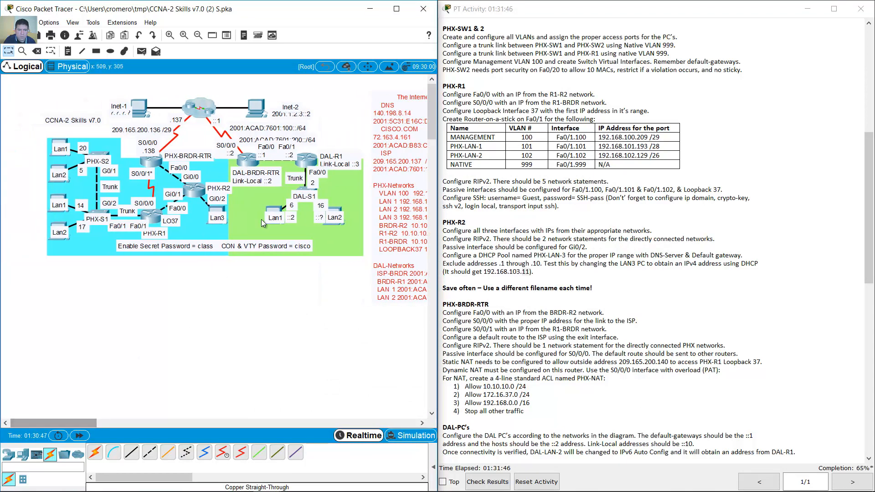
{"action": "left_click", "coordinate": [249, 162]}
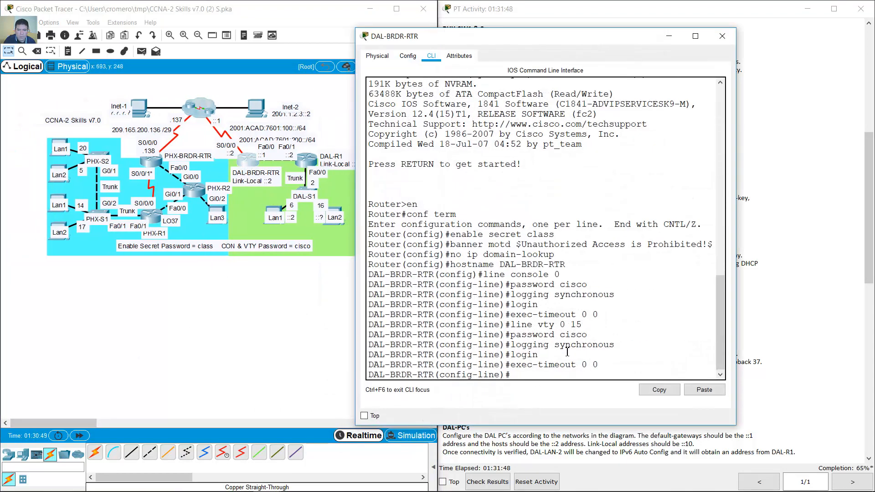
{"action": "left_click", "coordinate": [722, 36]}
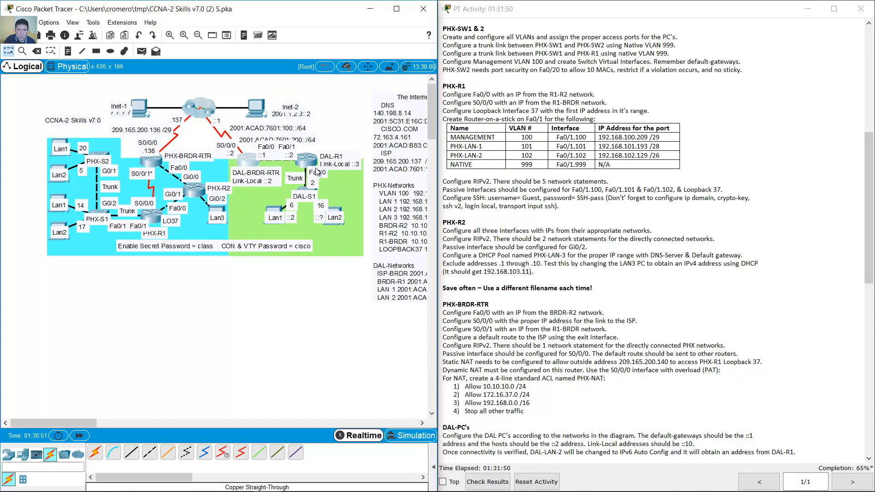
{"action": "left_click", "coordinate": [199, 197]}
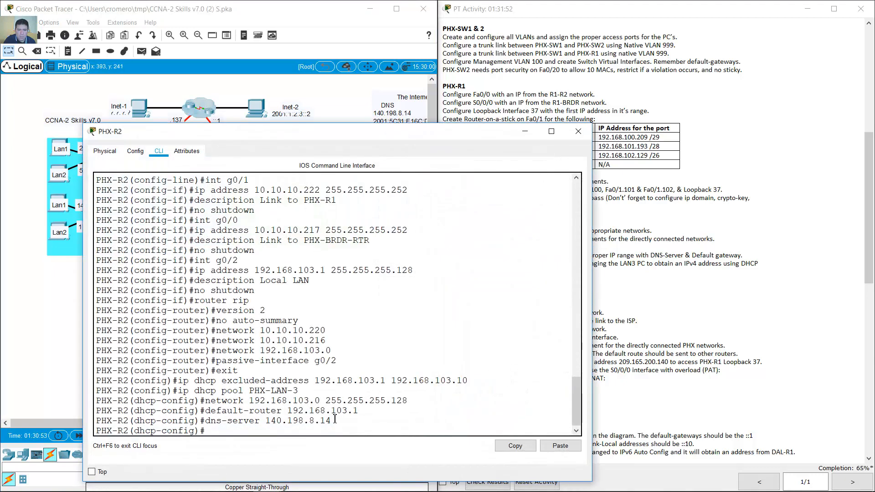
{"action": "left_click_drag", "start_coordinate": [331, 426], "coordinate": [266, 423]}
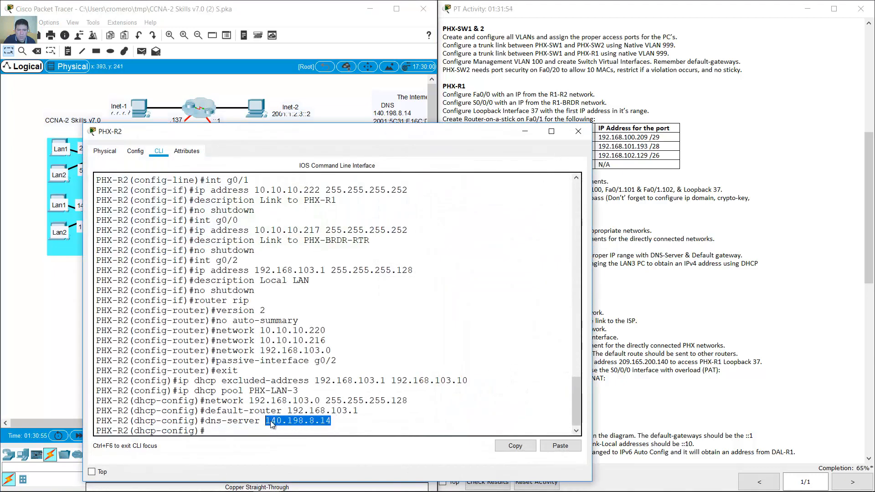
{"action": "right_click", "coordinate": [277, 427]}
{"action": "left_click", "coordinate": [280, 428]}
{"action": "left_click", "coordinate": [525, 132]}
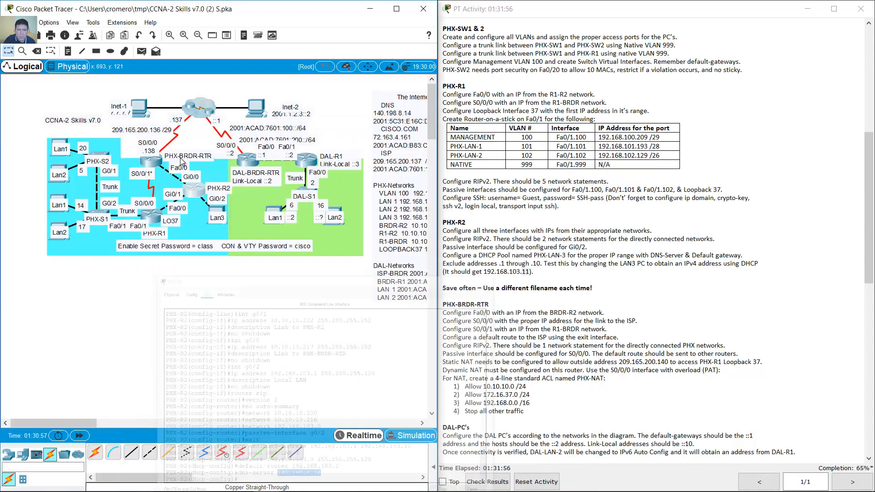
- Paste 140.198.8.14 as the DNS server on PHX-LAN1a and PHX-LAN2a
{"action": "left_click", "coordinate": [62, 145]}
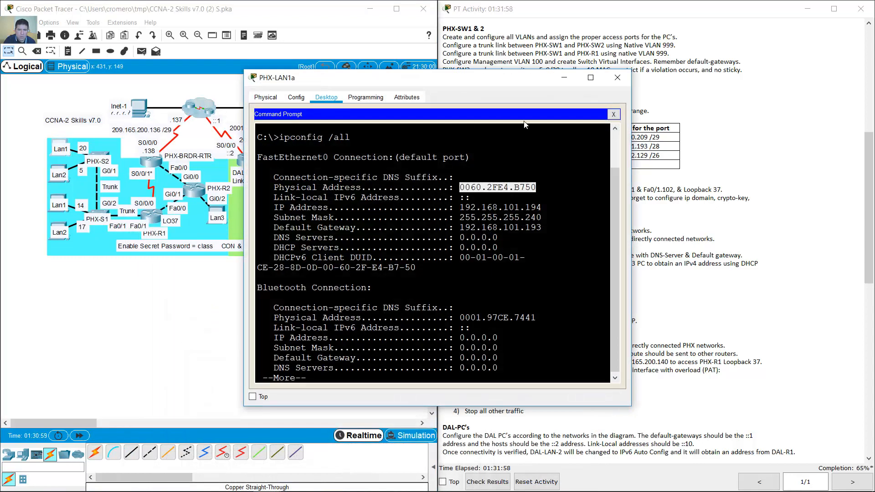
{"action": "left_click", "coordinate": [613, 114]}
{"action": "left_click", "coordinate": [293, 137]}
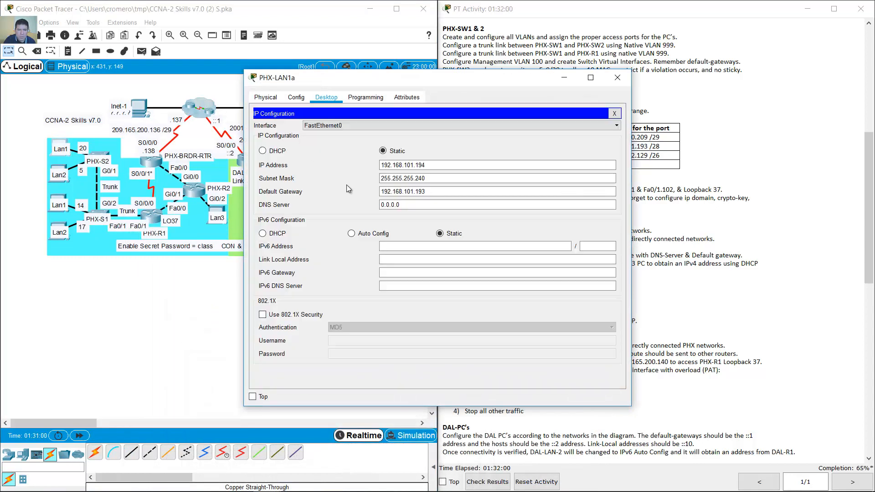
{"action": "triple_click", "coordinate": [409, 205]}
{"action": "key", "text": "ctrl+v"}
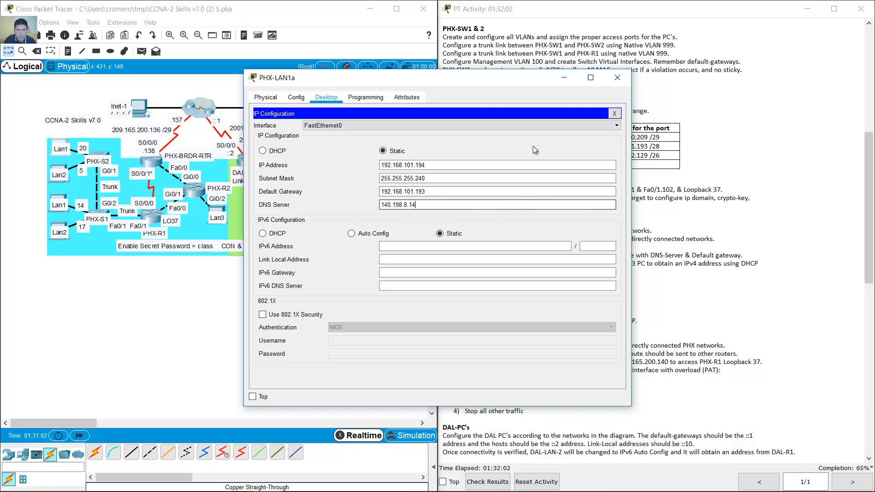
{"action": "left_click", "coordinate": [620, 84]}
{"action": "left_click", "coordinate": [59, 173]}
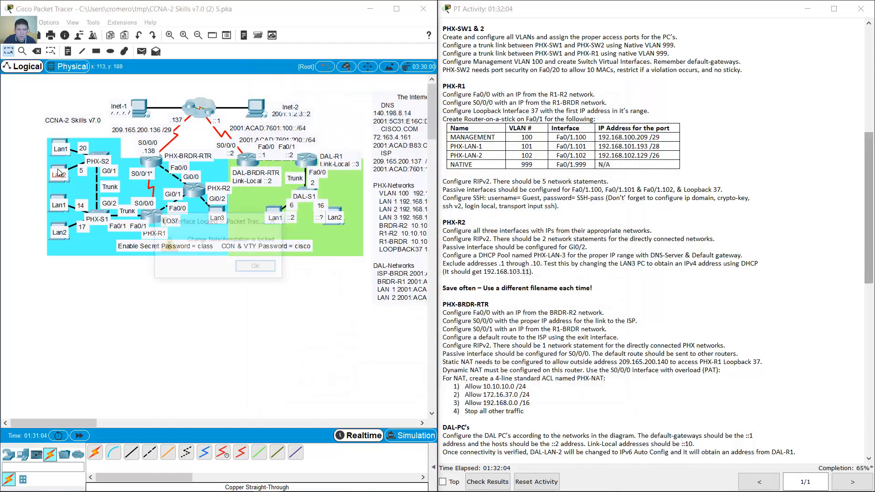
{"action": "left_click", "coordinate": [256, 267]}
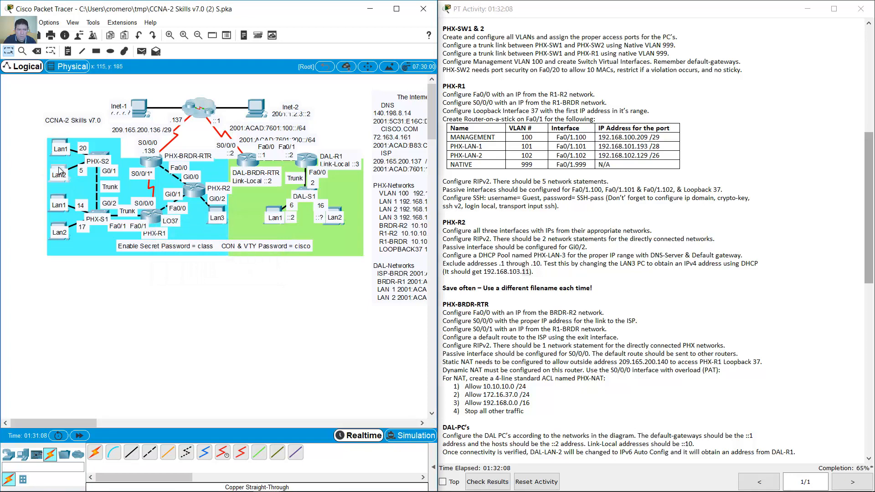
{"action": "left_click", "coordinate": [58, 172]}
{"action": "left_click", "coordinate": [303, 145]}
{"action": "double_click", "coordinate": [416, 207]}
{"action": "key", "text": "ctrl+v"}
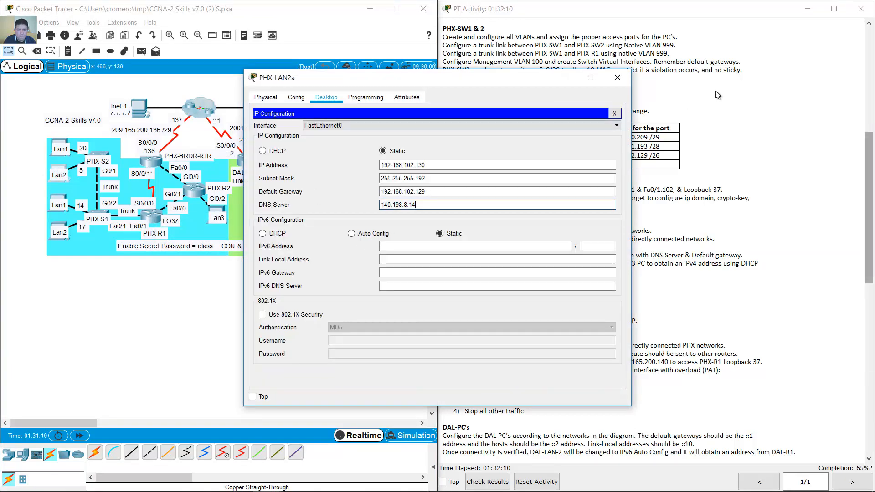
{"action": "left_click", "coordinate": [618, 77]}
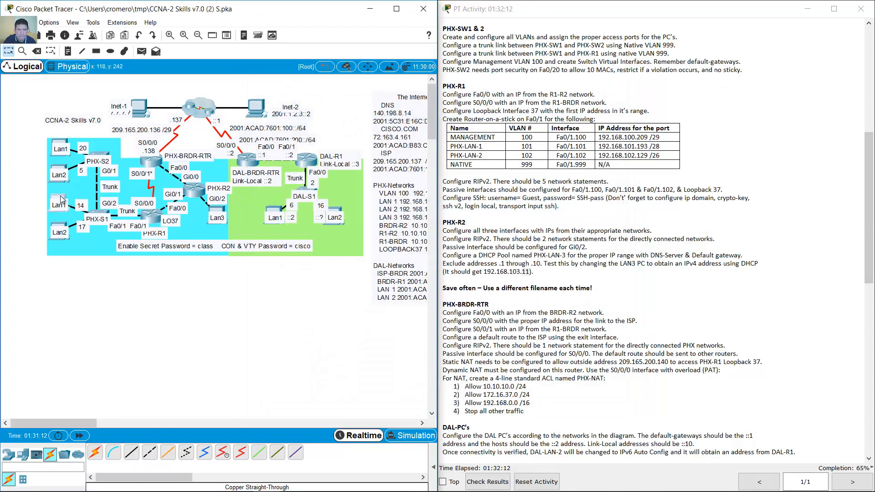
- Paste 140.198.8.14 as the DNS server on PHX-LAN1b and PHX-LAN2b
{"action": "left_click", "coordinate": [59, 201]}
{"action": "left_click", "coordinate": [287, 149]}
{"action": "double_click", "coordinate": [416, 207]}
{"action": "key", "text": "ctrl+v"}
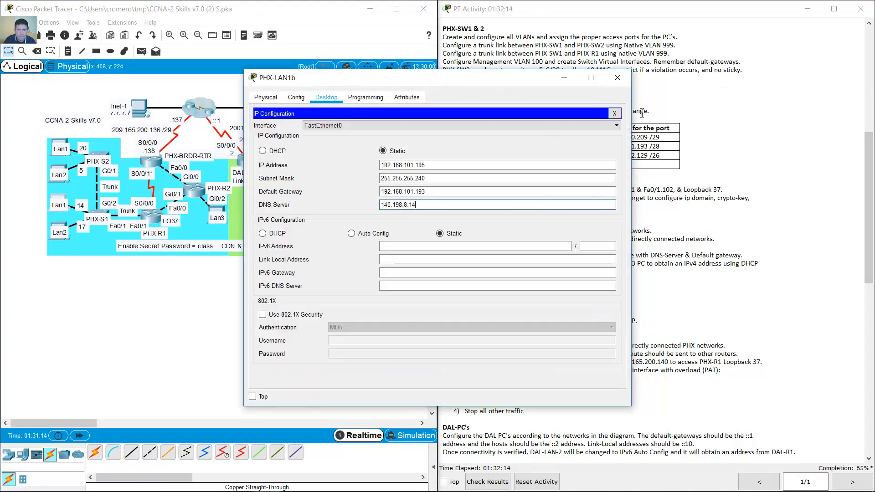
{"action": "left_click", "coordinate": [618, 78]}
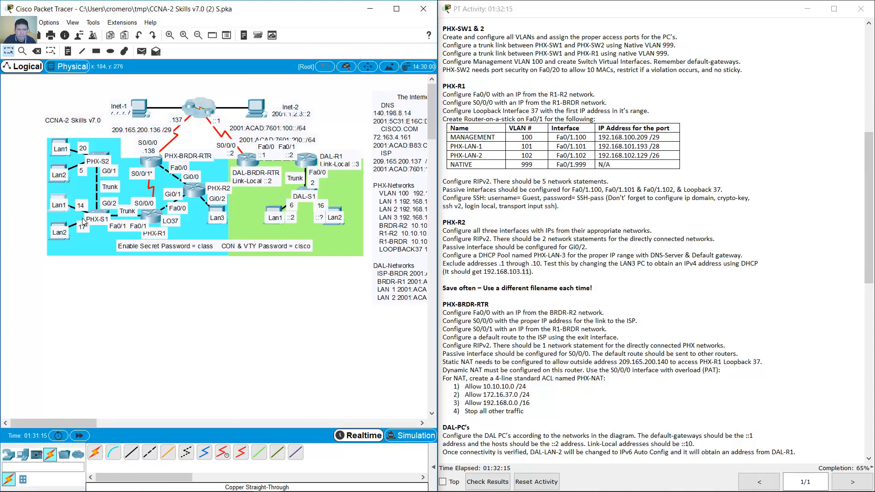
{"action": "left_click", "coordinate": [59, 229]}
{"action": "left_click", "coordinate": [289, 136]}
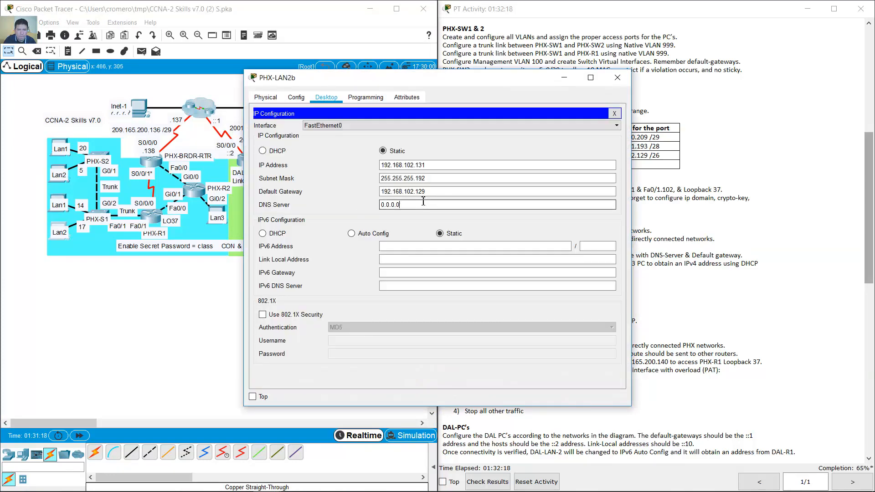
{"action": "double_click", "coordinate": [408, 205]}
{"action": "key", "text": "ctrl+v"}
{"action": "left_click", "coordinate": [618, 79]}
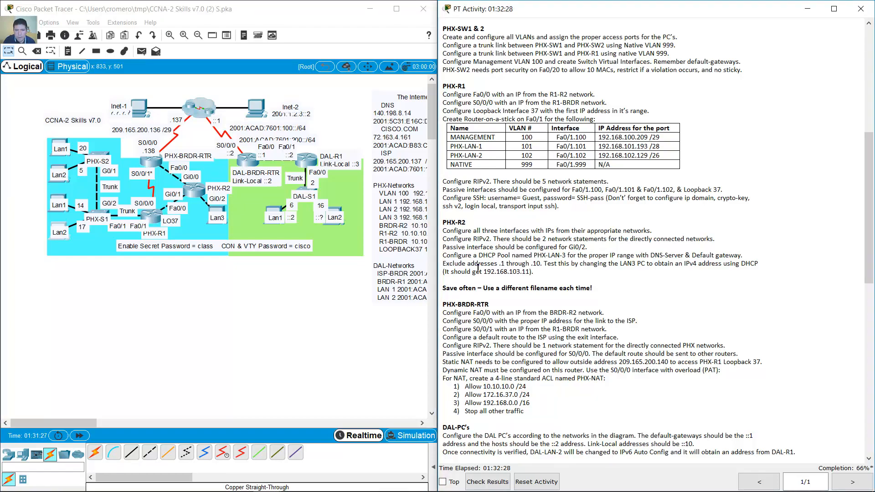
- Find the PHX-BRDR-RTR Fa0/0 task in the instructions and open that router's CLI
{"action": "scroll", "coordinate": [477, 269], "scroll_direction": "down", "scroll_amount": 2}
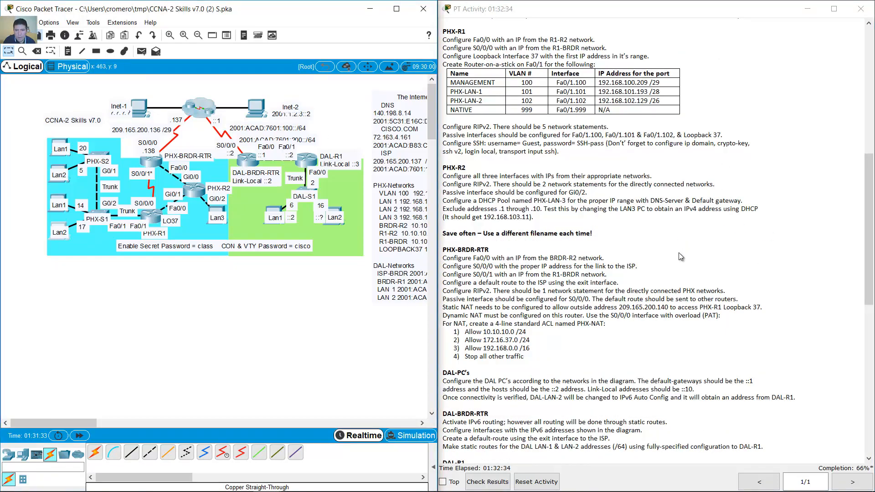
{"action": "scroll", "coordinate": [679, 253], "scroll_direction": "down", "scroll_amount": 6}
{"action": "scroll", "coordinate": [684, 241], "scroll_direction": "up", "scroll_amount": 4}
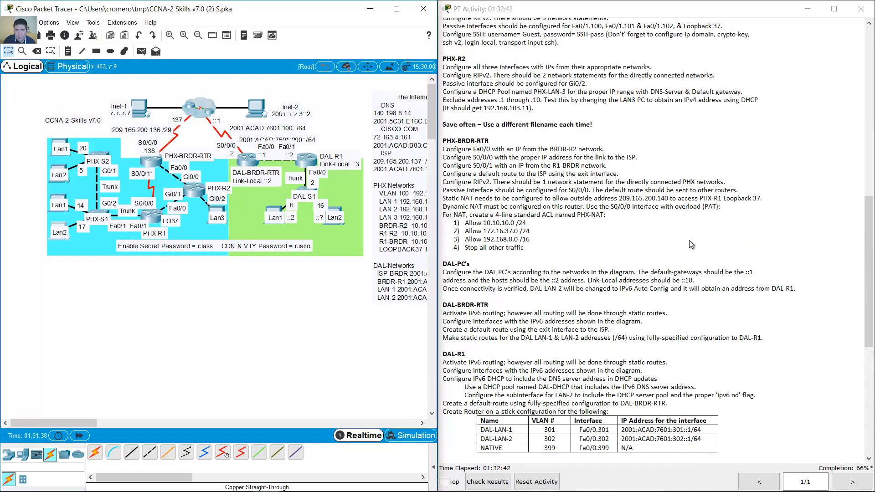
{"action": "scroll", "coordinate": [462, 127], "scroll_direction": "down", "scroll_amount": 1}
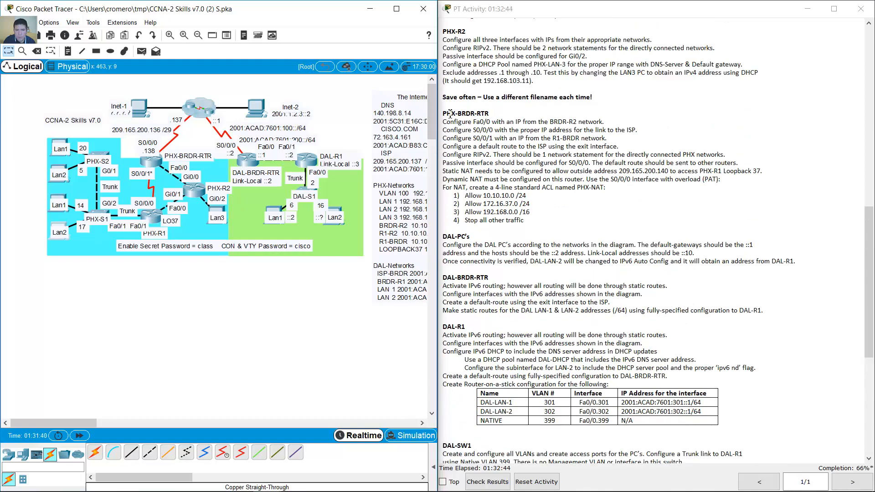
{"action": "left_click_drag", "start_coordinate": [443, 113], "coordinate": [489, 114]}
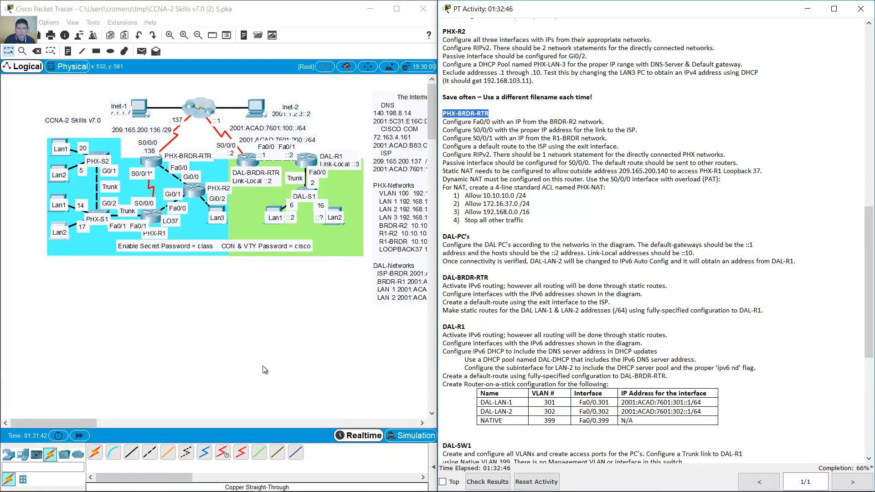
{"action": "left_click", "coordinate": [444, 122]}
{"action": "left_click", "coordinate": [609, 120], "text": "shift"}
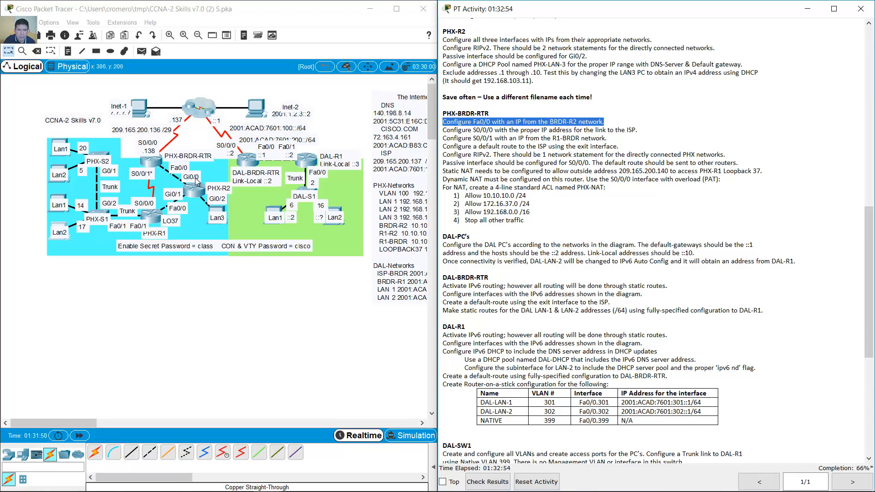
{"action": "left_click", "coordinate": [160, 162]}
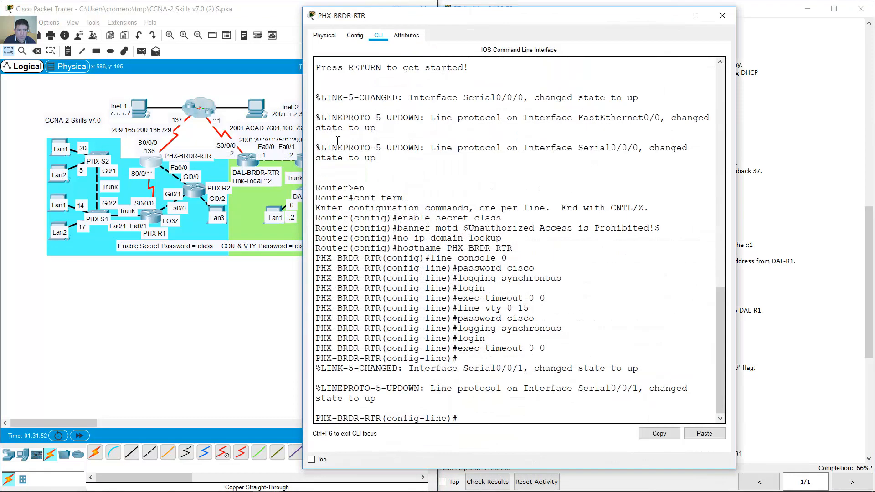
- Assign PHX-BRDR-RTR's Fa0/0 the address 10.10.10.218 255.255.255.252
{"action": "type", "text": "int f0/"}
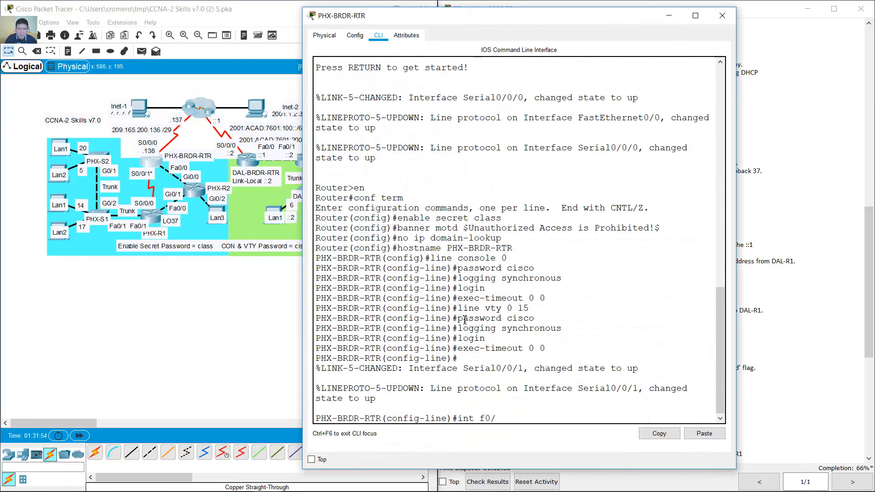
{"action": "type", "text": "0"}
{"action": "key", "text": "Return"}
{"action": "type", "text": "ip addr"}
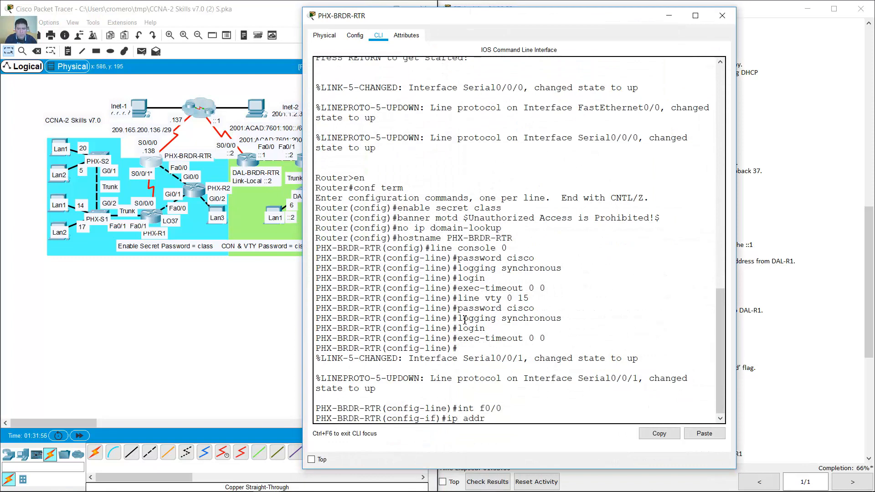
{"action": "type", "text": "ess"}
{"action": "left_click", "coordinate": [188, 278]}
{"action": "left_click_drag", "start_coordinate": [83, 425], "coordinate": [93, 428]}
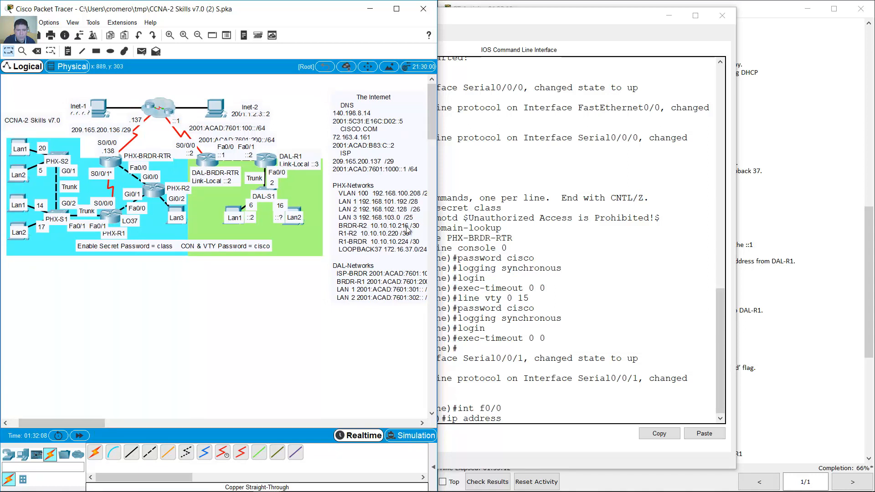
{"action": "left_click", "coordinate": [541, 419]}
{"action": "type", "text": "10.10."}
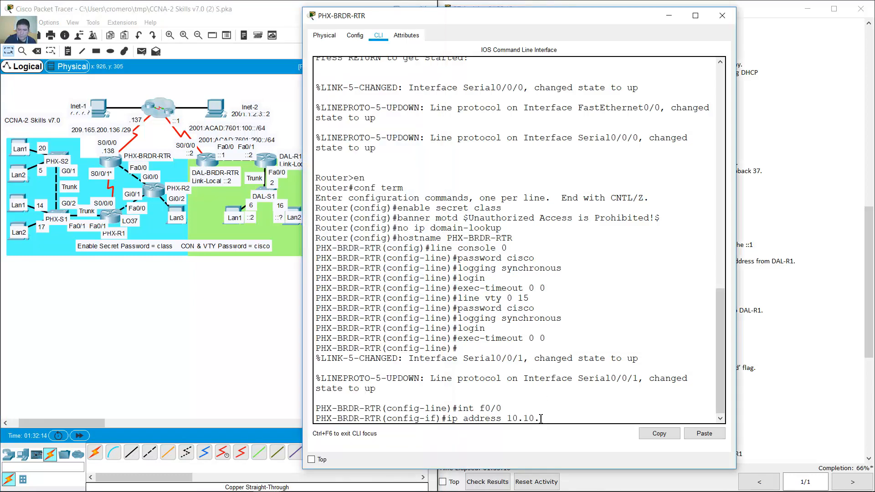
{"action": "type", "text": "10.218 255.255.255.252"}
{"action": "left_click_drag", "start_coordinate": [578, 15], "coordinate": [710, 13]}
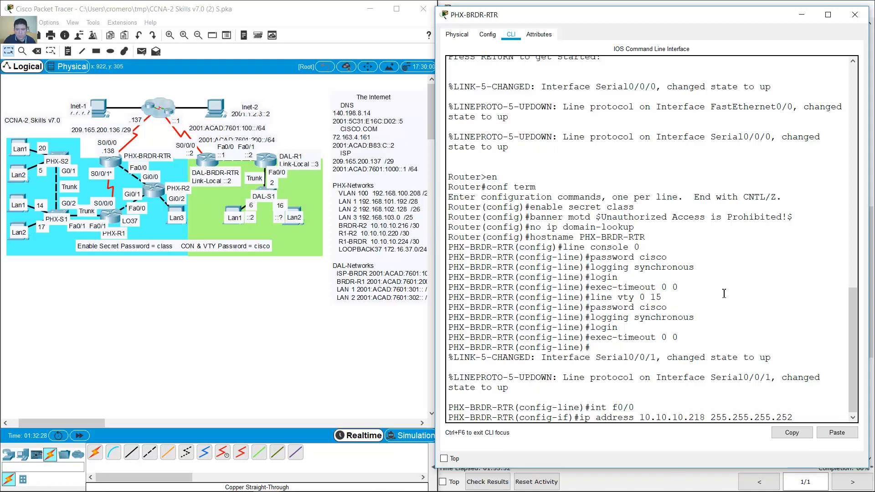
{"action": "key", "text": "Return"}
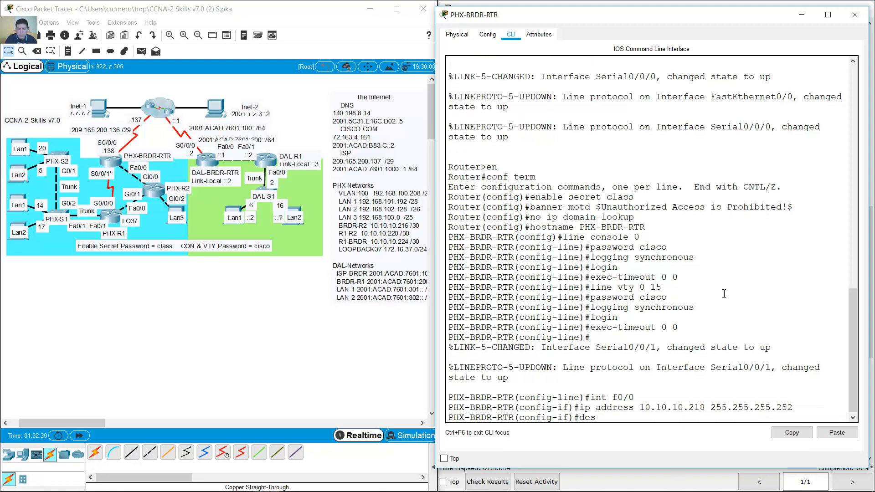
- Describe Fa0/0 as 'Link to PHX-R2' and enable it with no shutdown
{"action": "type", "text": "description Link to PHX-R1"}
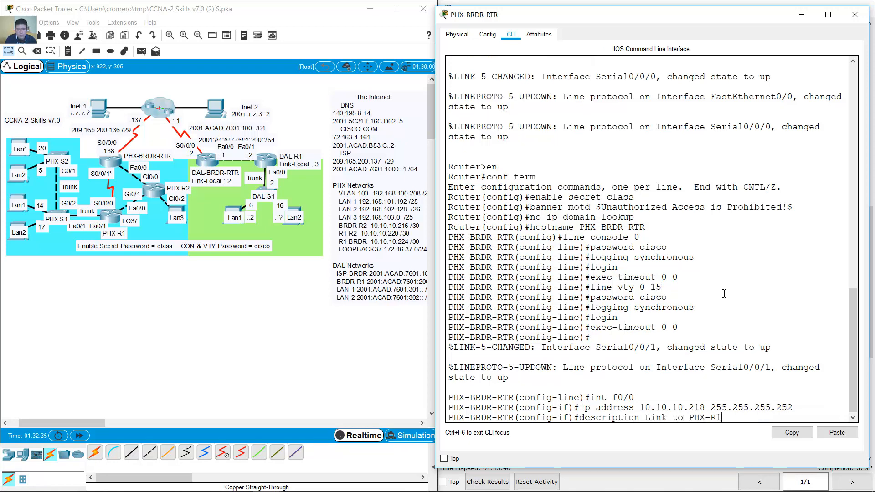
{"action": "key", "text": "BackSpace"}
{"action": "type", "text": "2"}
{"action": "key", "text": "Return"}
{"action": "type", "text": "no shutdown"}
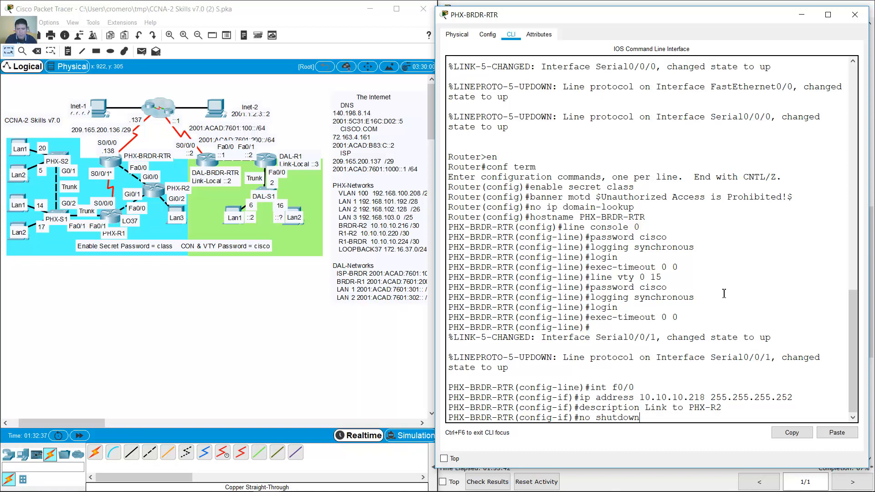
{"action": "key", "text": "Return"}
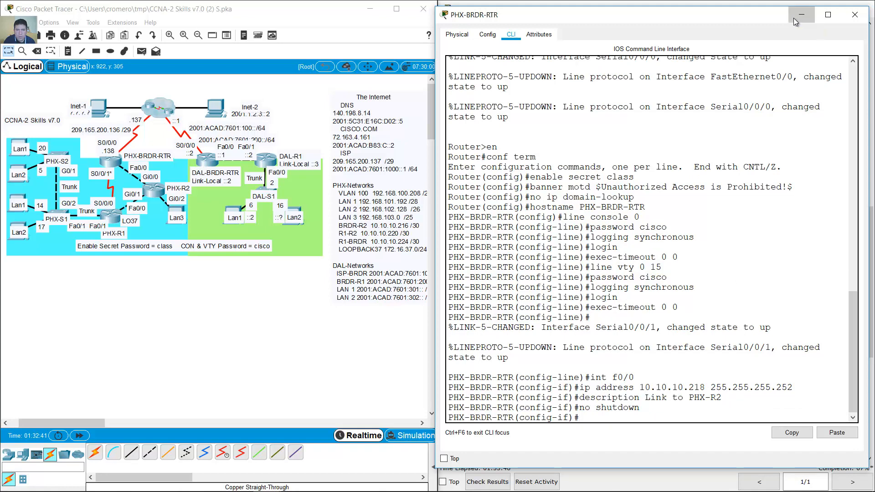
{"action": "left_click", "coordinate": [793, 18]}
{"action": "left_click_drag", "start_coordinate": [446, 130], "coordinate": [642, 130]}
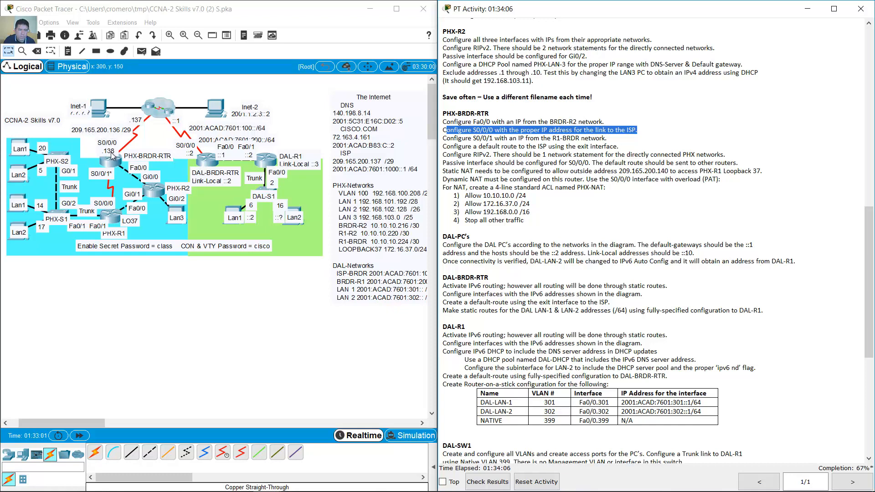
- Assign S0/0/0 the address 209.165.200.138 255.255.255.248
{"action": "left_click", "coordinate": [121, 163]}
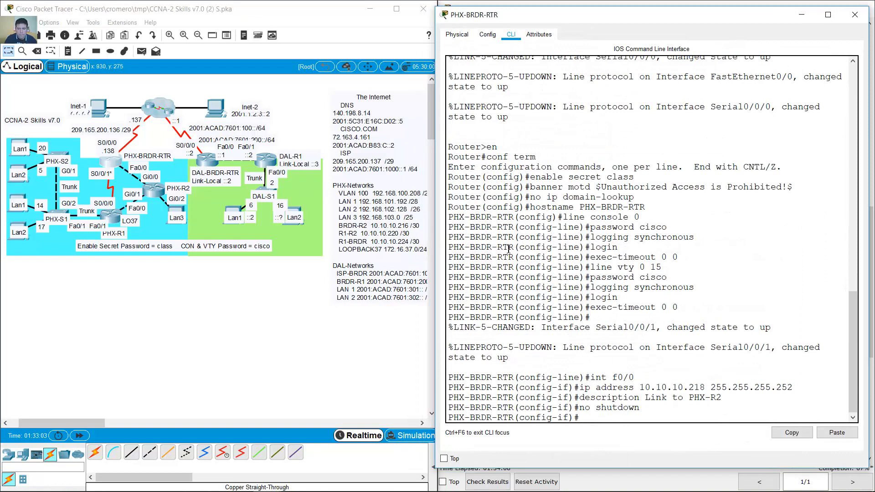
{"action": "key", "text": "Up"}
{"action": "key", "text": "Up"}
{"action": "key", "text": "Up"}
{"action": "key", "text": "Up"}
{"action": "key", "text": "BackSpace"}
{"action": "key", "text": "BackSpace"}
{"action": "type", "text": "s0/0"}
{"action": "key", "text": "Return"}
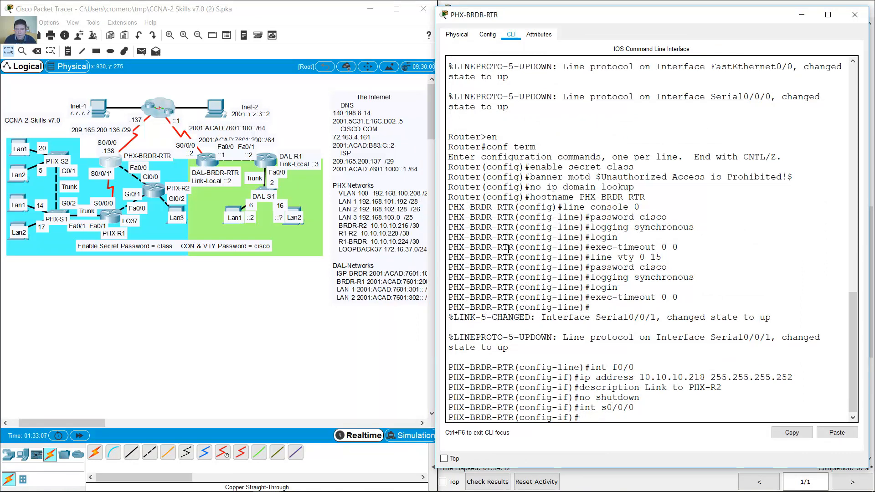
{"action": "type", "text": "ip address"}
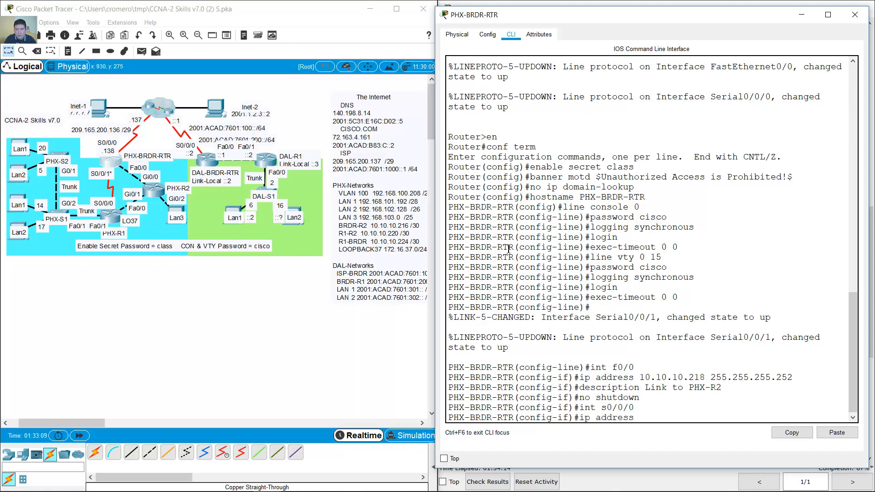
{"action": "type", "text": " 209.165.200.138 255.25"}
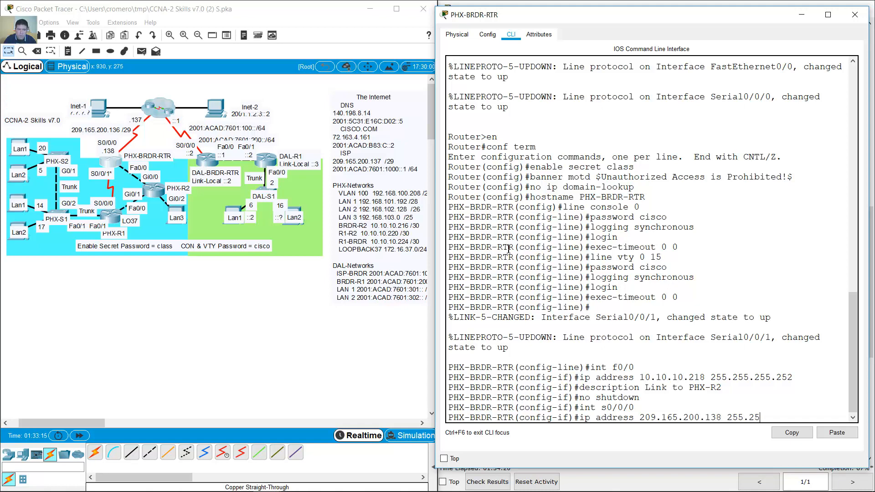
{"action": "type", "text": "5.255.248"}
{"action": "key", "text": "Return"}
- Describe S0/0/0 as 'Link to Internet' and enable it with no shutdown
{"action": "key", "text": "Up"}
{"action": "key", "text": "Up"}
{"action": "key", "text": "Up"}
{"action": "key", "text": "Up"}
{"action": "key", "text": "BackSpace"}
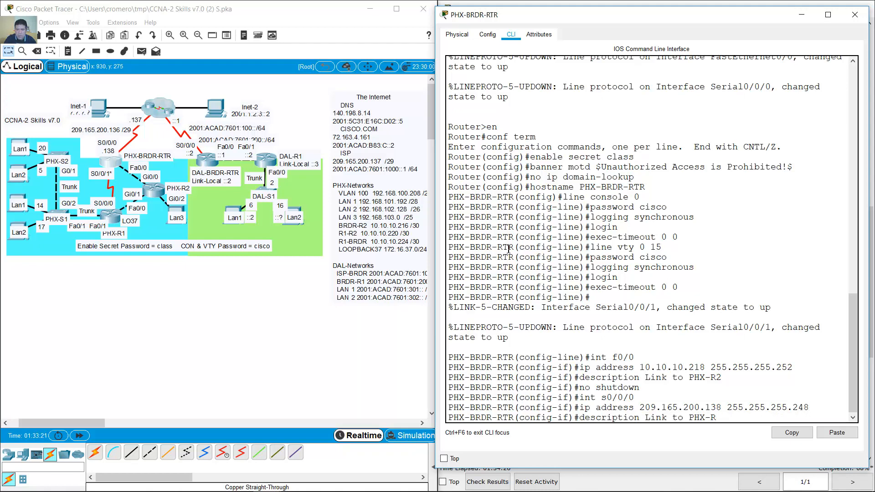
{"action": "key", "text": "BackSpace"}
{"action": "key", "text": "BackSpace"}
{"action": "key", "text": "BackSpace"}
{"action": "type", "text": "Internet"}
{"action": "key", "text": "Return"}
{"action": "key", "text": "Up"}
{"action": "key", "text": "Up"}
{"action": "key", "text": "Up"}
{"action": "key", "text": "Up"}
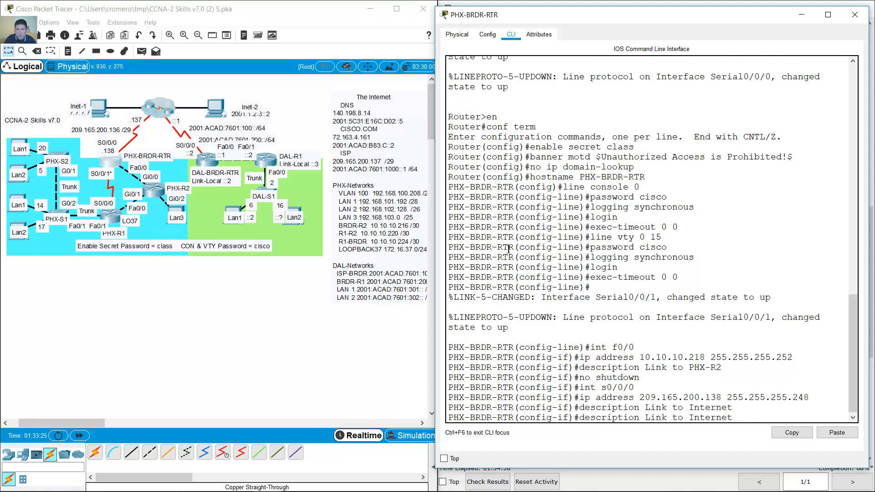
{"action": "key", "text": "Return"}
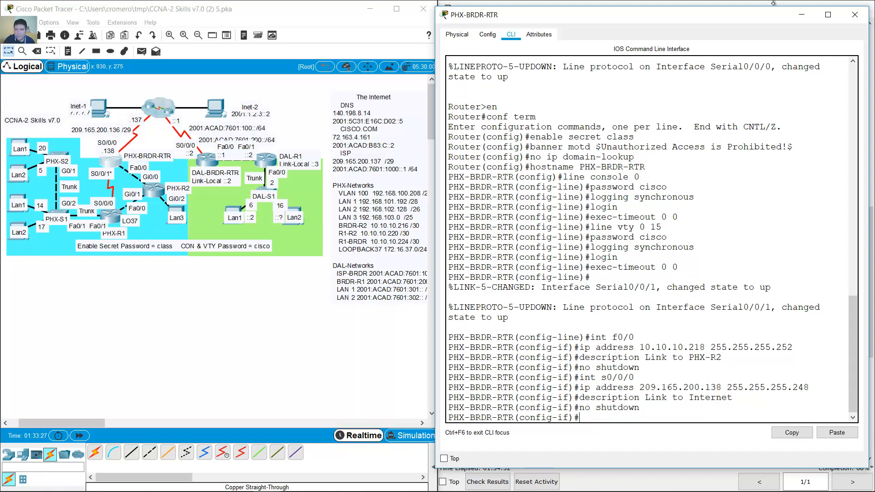
{"action": "left_click", "coordinate": [801, 15]}
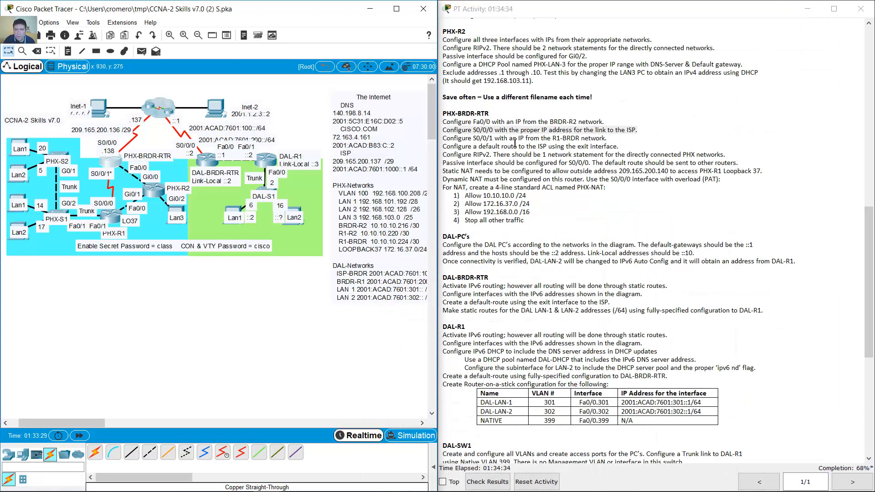
- Assign 10.10.10.226 255.255.255.252 to PHX-BRDR-RTR's S0/0/1
{"action": "left_click_drag", "start_coordinate": [446, 139], "coordinate": [609, 139]}
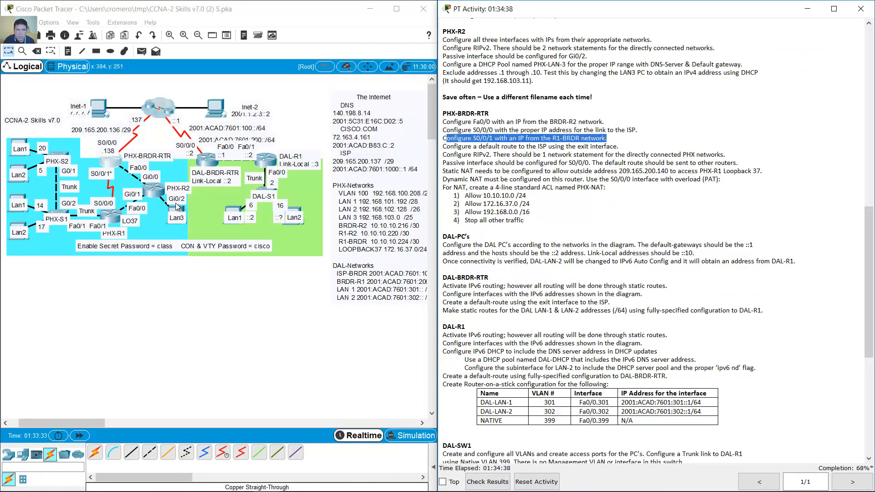
{"action": "left_click", "coordinate": [121, 166]}
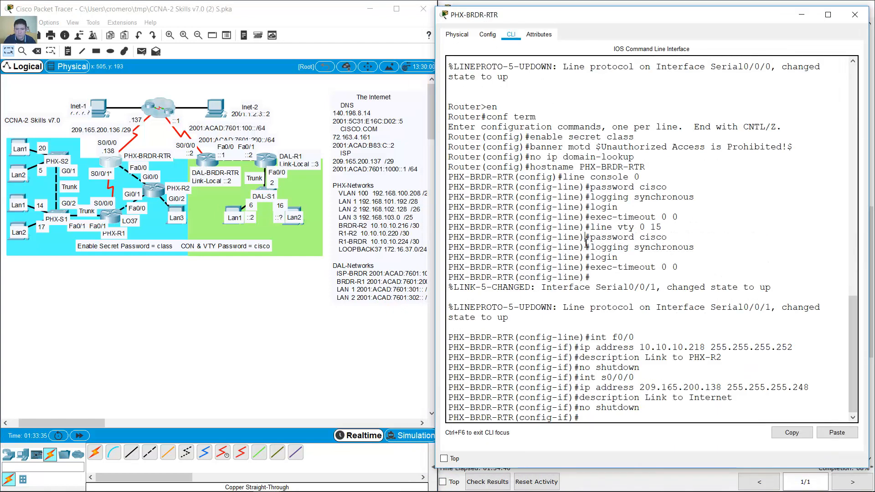
{"action": "key", "text": "Up"}
{"action": "key", "text": "Up"}
{"action": "key", "text": "Up"}
{"action": "key", "text": "Up"}
{"action": "key", "text": "Return"}
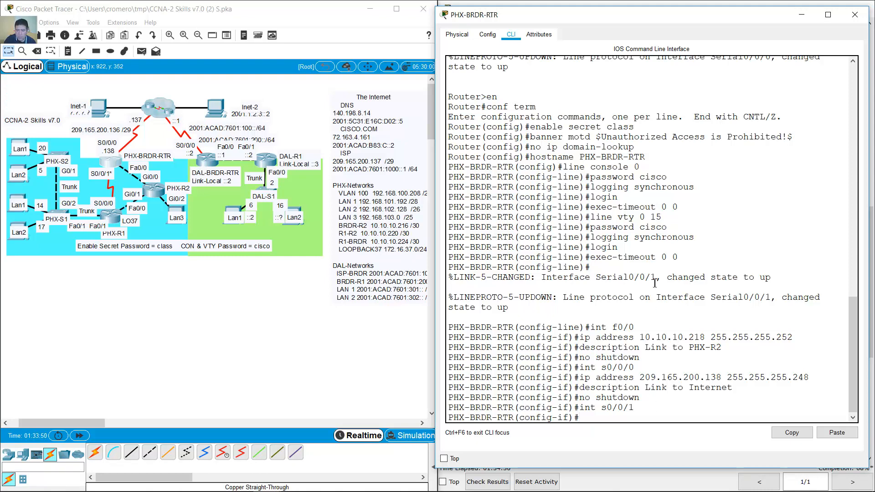
{"action": "type", "text": "ip address "}
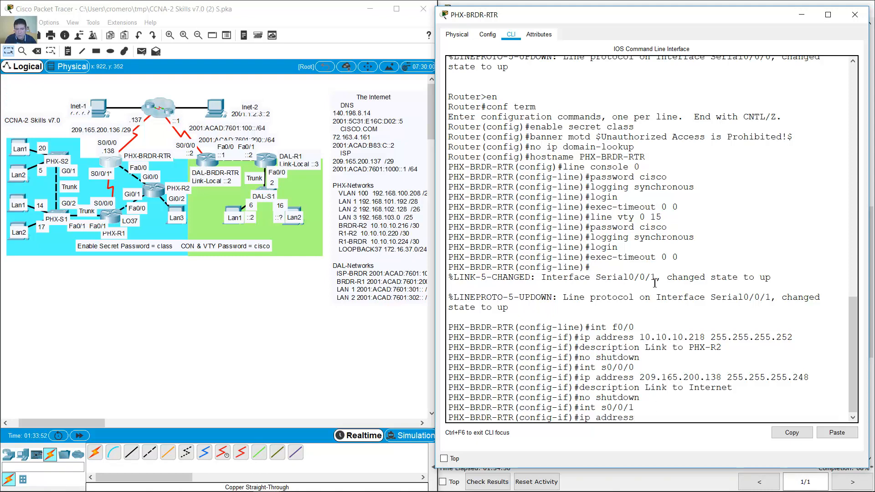
{"action": "type", "text": "10.10.10.226 255."}
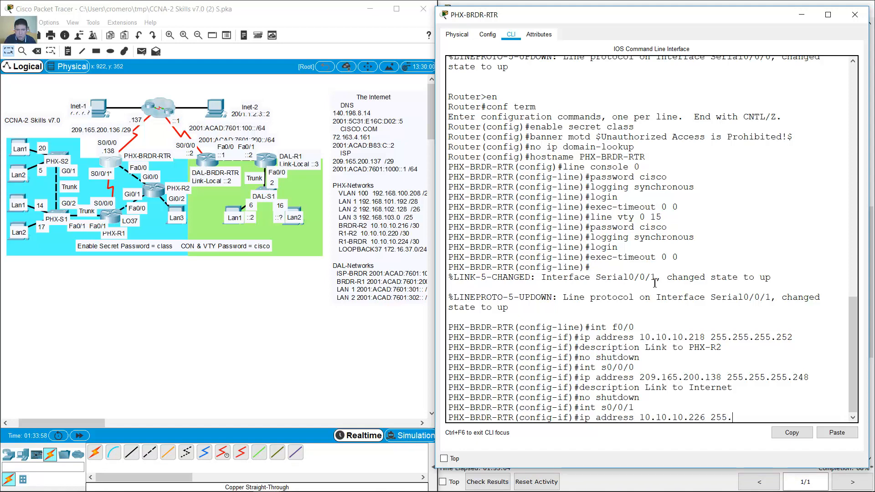
{"action": "type", "text": "255.255.252"}
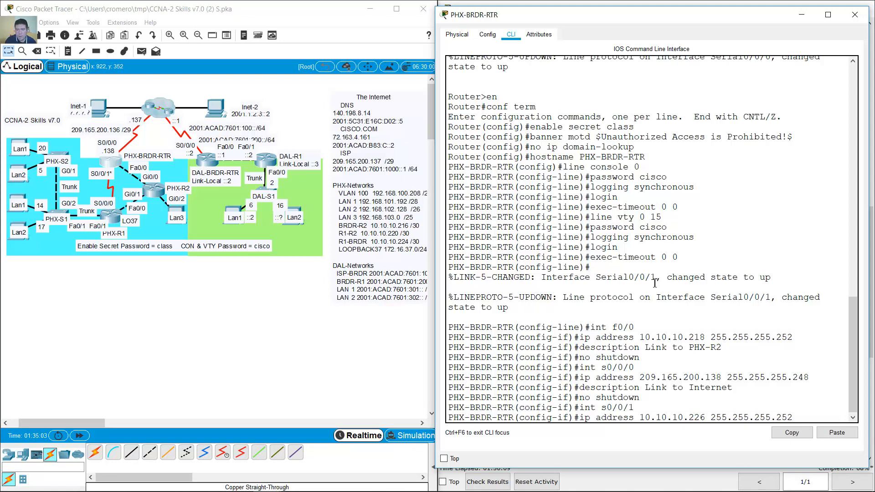
{"action": "key", "text": "Return"}
- Describe S0/0/1 as 'Link to PHX-R1' and bring it up with no shutdown
{"action": "key", "text": "Up"}
{"action": "key", "text": "Up"}
{"action": "key", "text": "Up"}
{"action": "key", "text": "Up"}
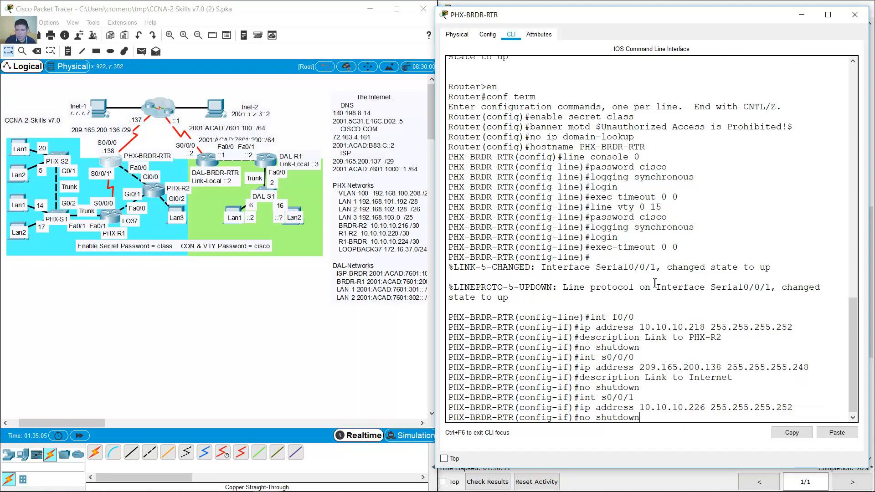
{"action": "key", "text": "Up"}
{"action": "key", "text": "Up"}
{"action": "key", "text": "Up"}
{"action": "key", "text": "Up"}
{"action": "key", "text": "BackSpace"}
{"action": "type", "text": "1"}
{"action": "key", "text": "Return"}
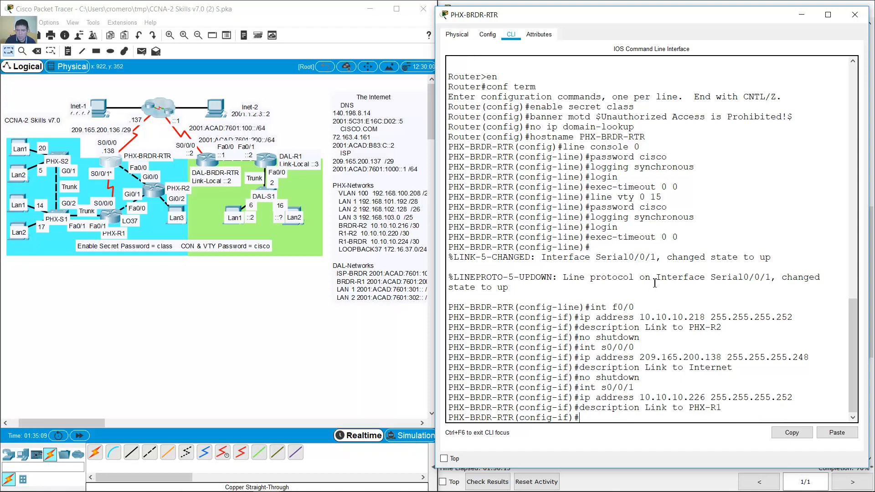
{"action": "key", "text": "Up"}
{"action": "key", "text": "Up"}
{"action": "key", "text": "Up"}
{"action": "key", "text": "Up"}
{"action": "key", "text": "Return"}
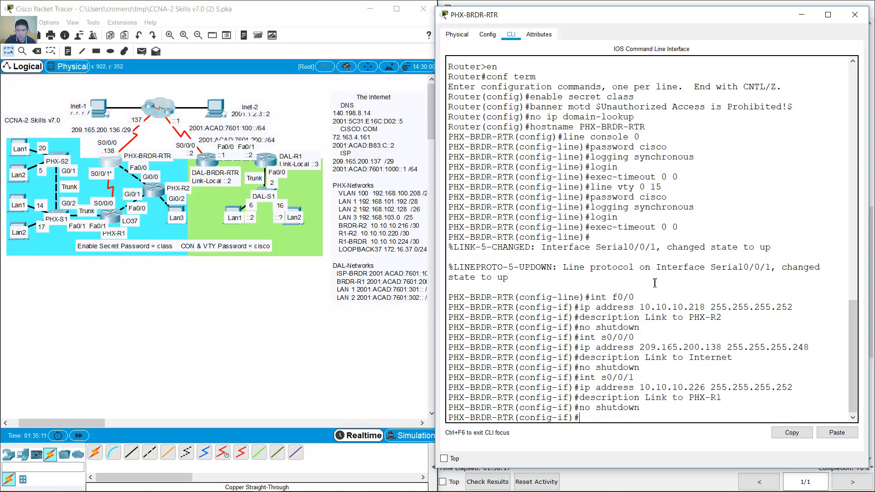
{"action": "left_click", "coordinate": [540, 2]}
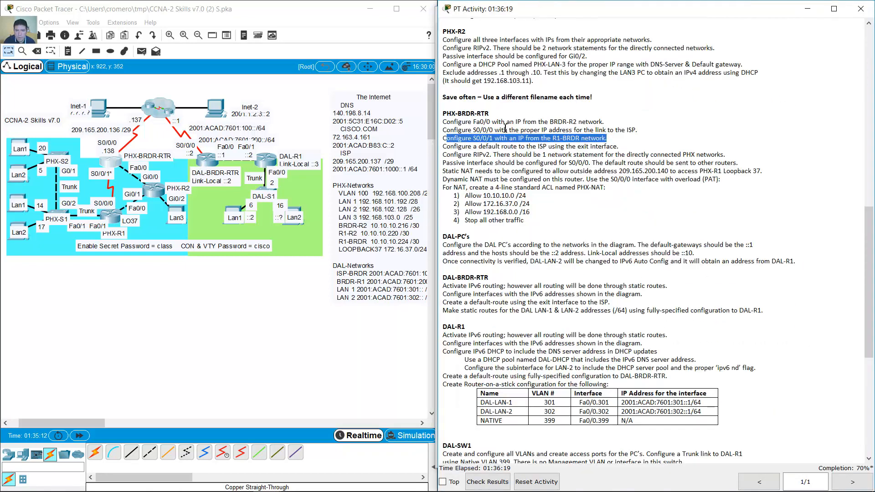
- Enter ip route 0.0.0.0 0.0.0.0 s0/0/0 on PHX-BRDR-RTR as its default route
{"action": "left_click_drag", "start_coordinate": [447, 146], "coordinate": [621, 143]}
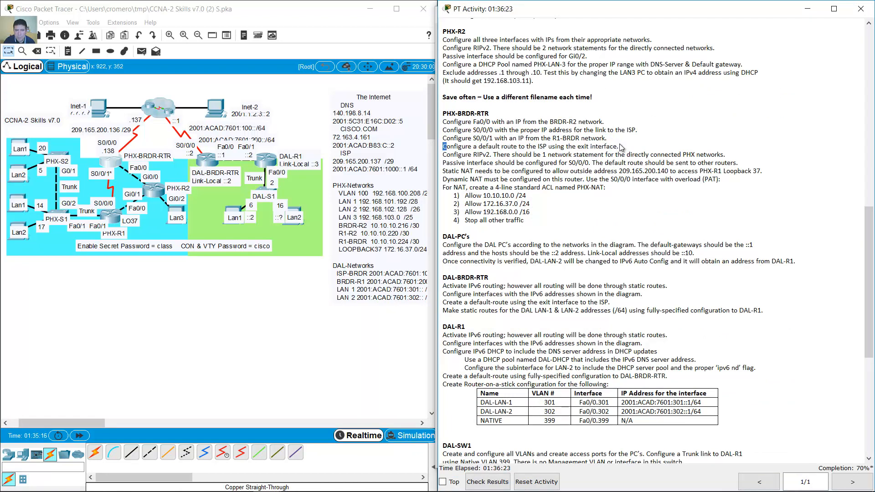
{"action": "left_click", "coordinate": [620, 144]}
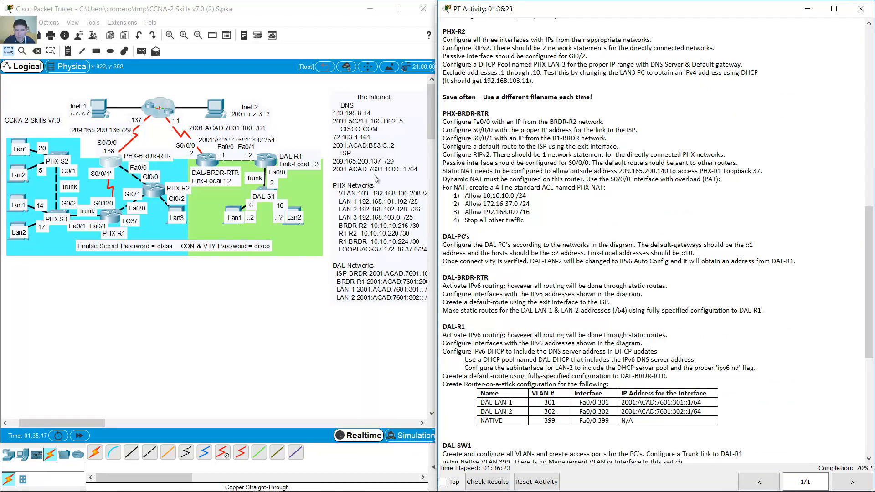
{"action": "left_click", "coordinate": [115, 163]}
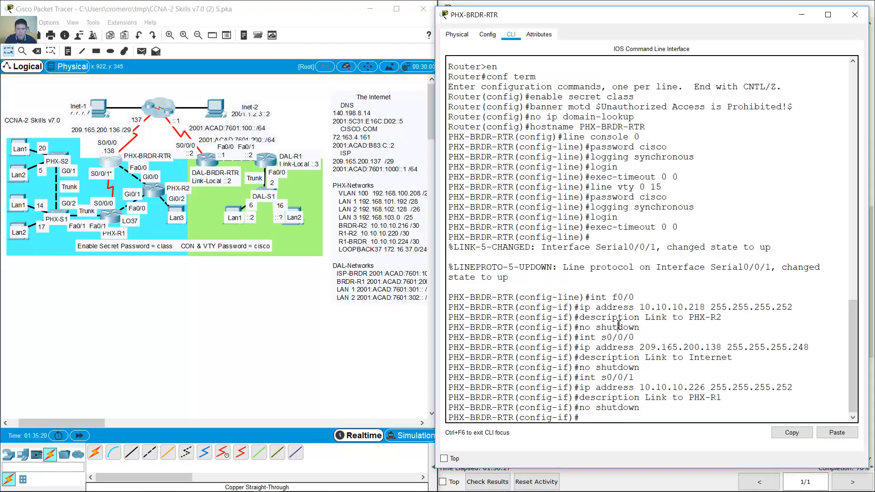
{"action": "type", "text": "ip route 0.0.0.0 0.0.0.0 s0/0/0"}
{"action": "key", "text": "Return"}
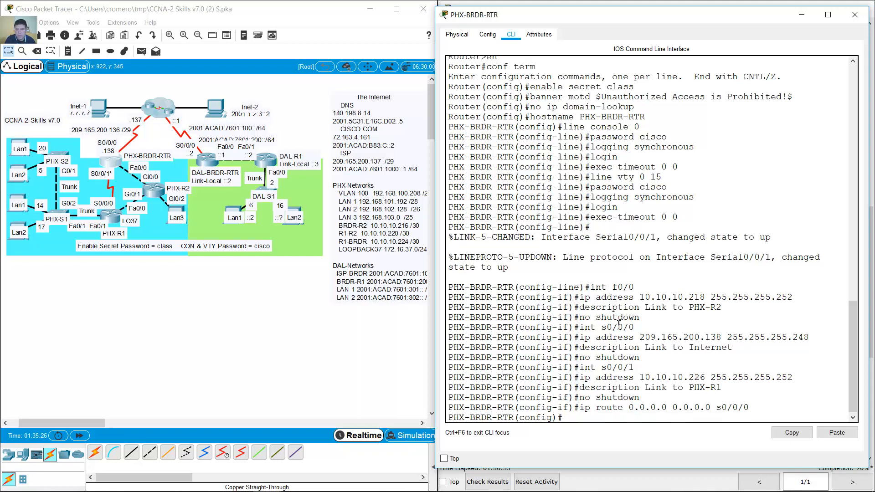
{"action": "left_click", "coordinate": [801, 15]}
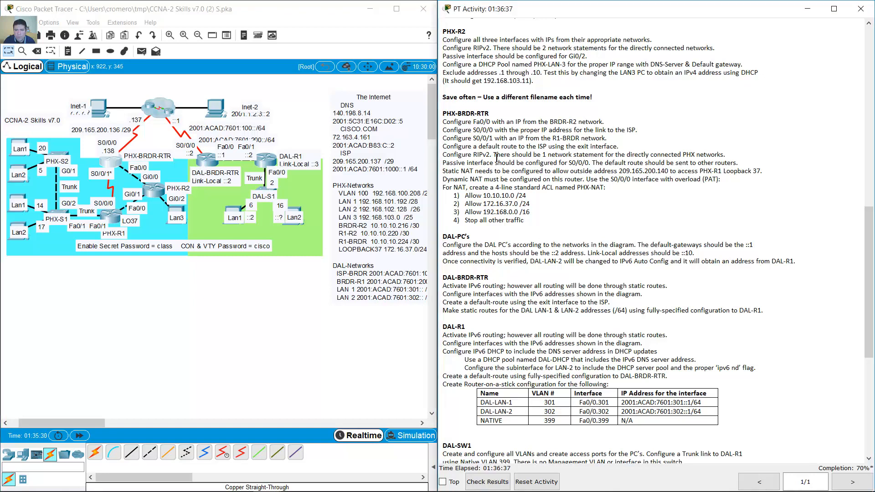
- Highlight the RIPv2 task, noting only one network statement is needed, then return to PHX-BRDR-RTR's CLI
{"action": "left_click_drag", "start_coordinate": [445, 155], "coordinate": [727, 157]}
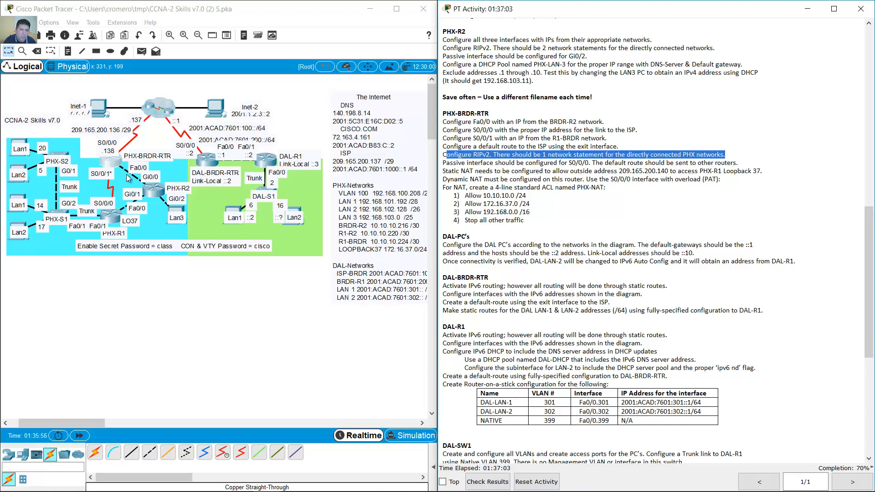
{"action": "left_click_drag", "start_coordinate": [536, 156], "coordinate": [546, 155]}
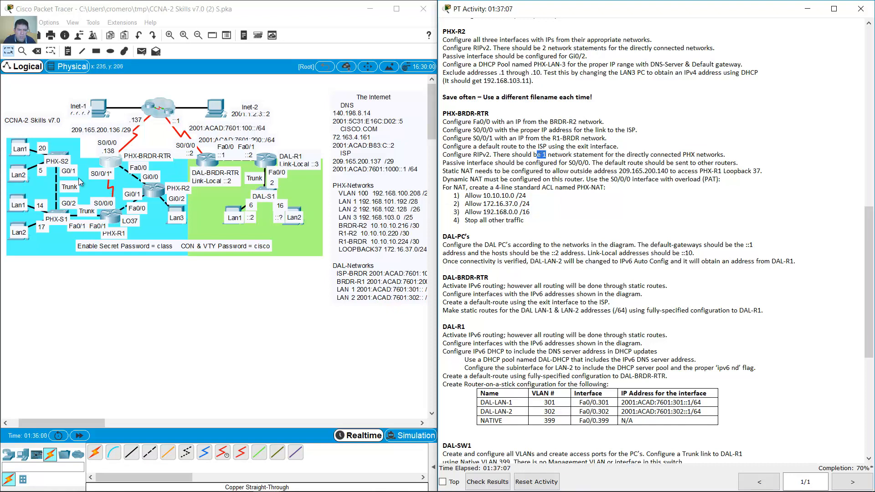
{"action": "double_click", "coordinate": [403, 209]}
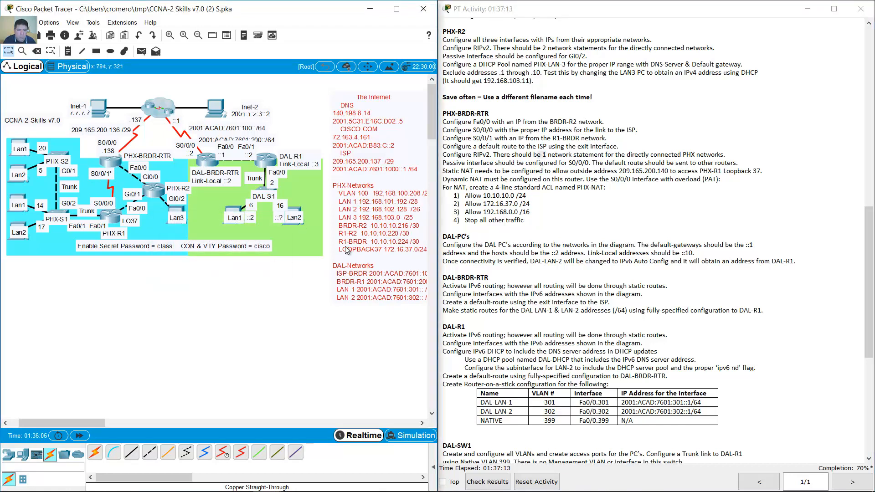
{"action": "left_click", "coordinate": [308, 274]}
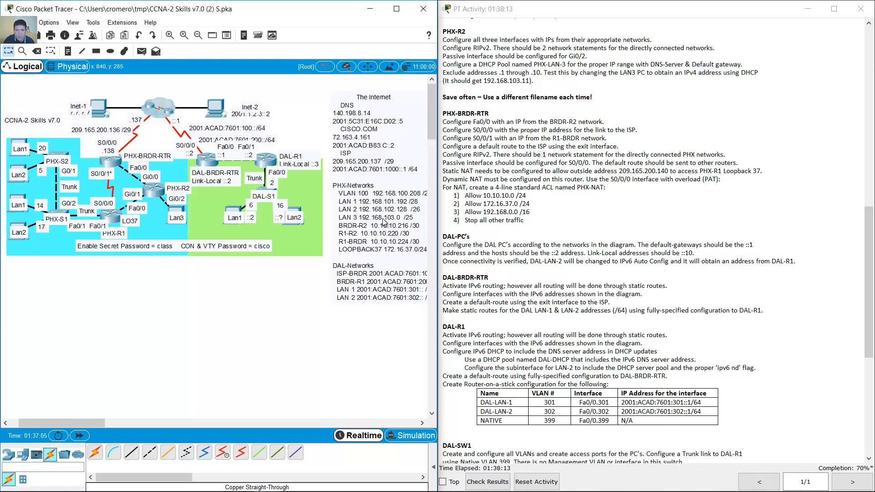
{"action": "left_click", "coordinate": [111, 161]}
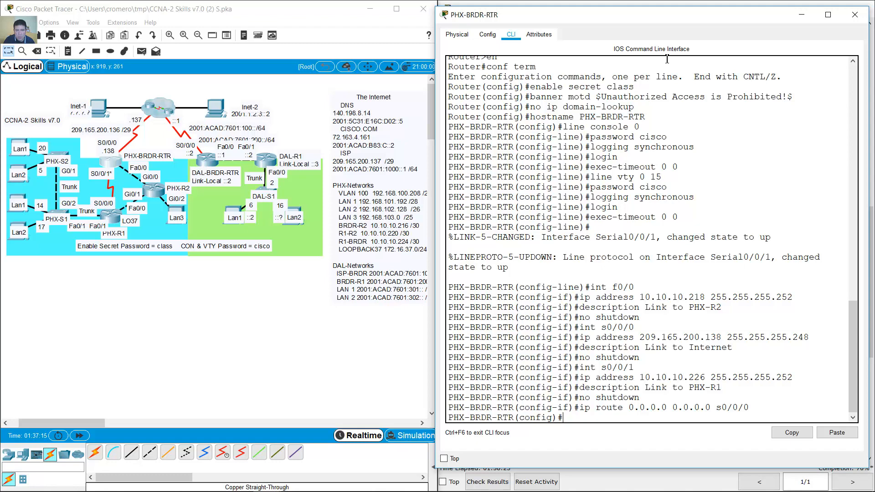
- Start RIP on PHX-BRDR-RTR with version 2 and no auto-summary
{"action": "left_click", "coordinate": [662, 2]}
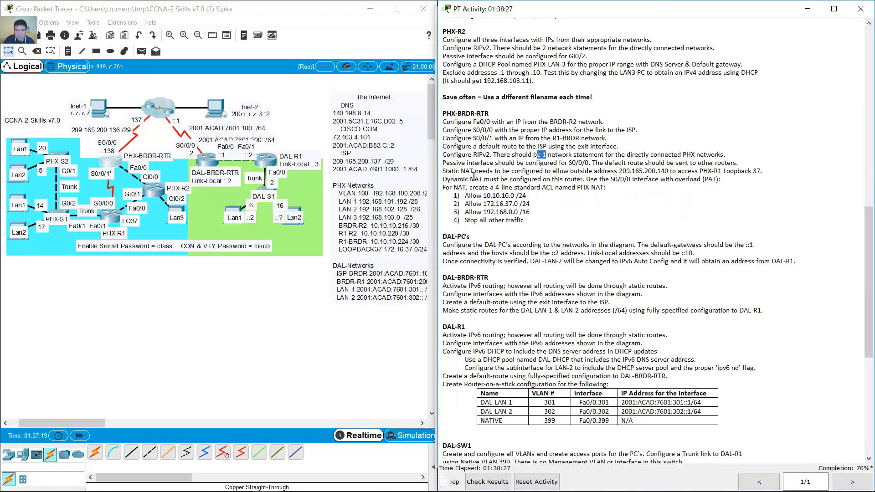
{"action": "left_click", "coordinate": [112, 161]}
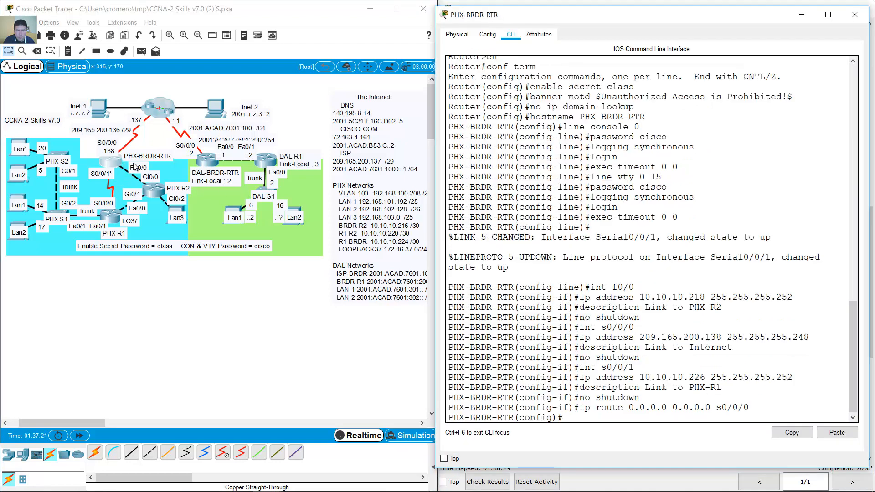
{"action": "type", "text": "router"}
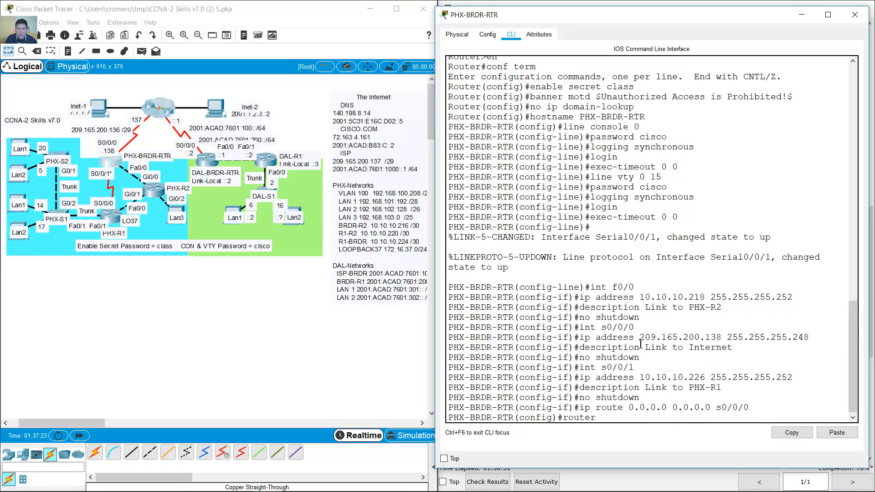
{"action": "type", "text": " rip"}
{"action": "key", "text": "Return"}
{"action": "type", "text": "ver"}
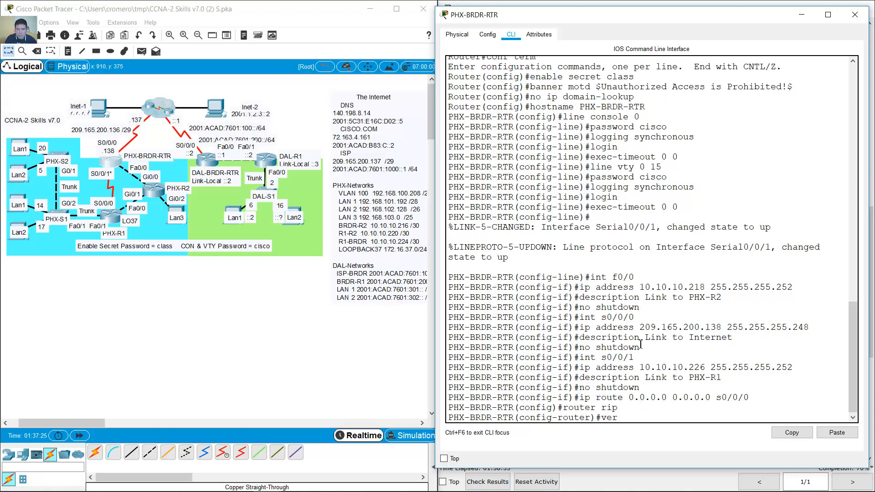
{"action": "type", "text": "sion 2"}
{"action": "key", "text": "Return"}
{"action": "type", "text": "no auto"}
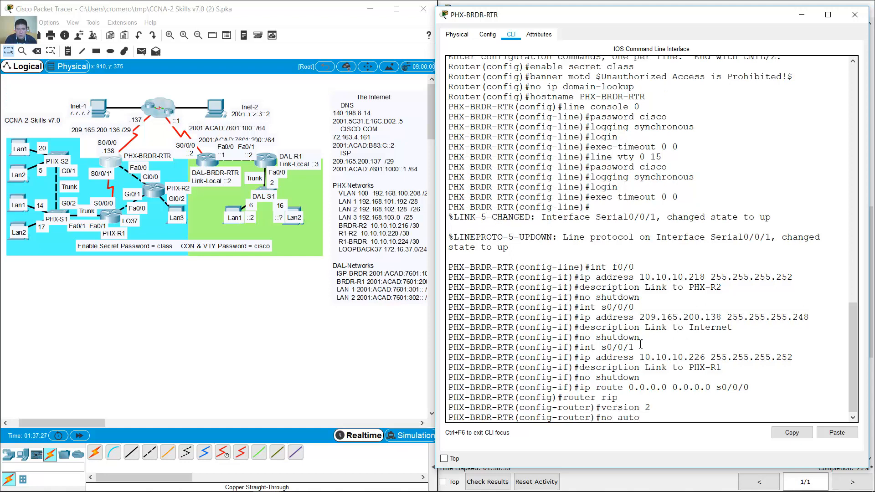
{"action": "type", "text": "-summary"}
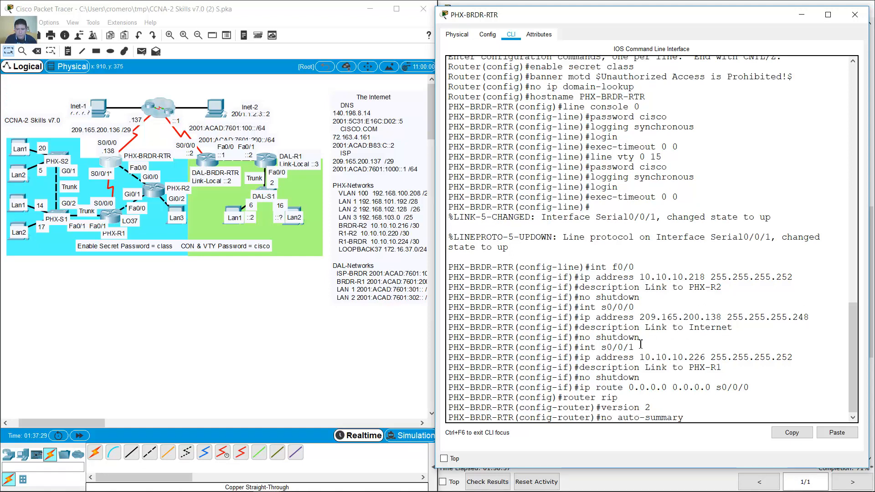
{"action": "key", "text": "Return"}
- Add RIP network statements 10.10.10.216 and 10.10.10.224
{"action": "type", "text": "net"}
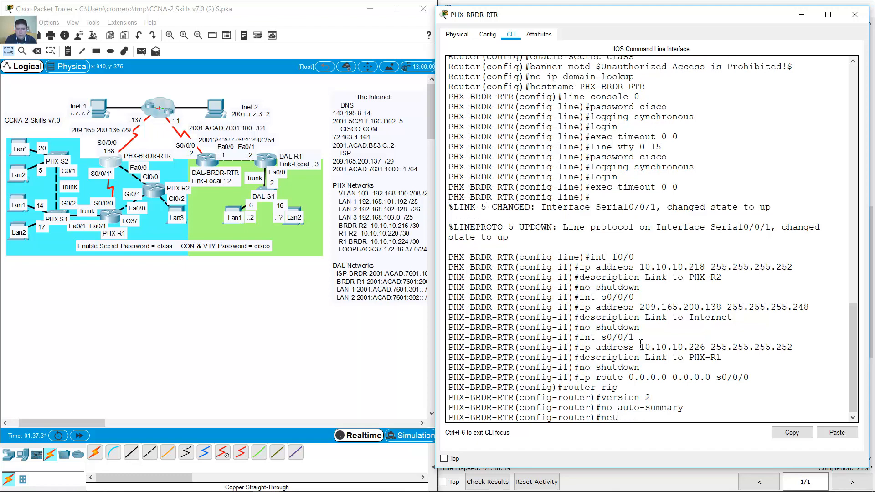
{"action": "type", "text": "work"}
{"action": "type", "text": "10.10.10."}
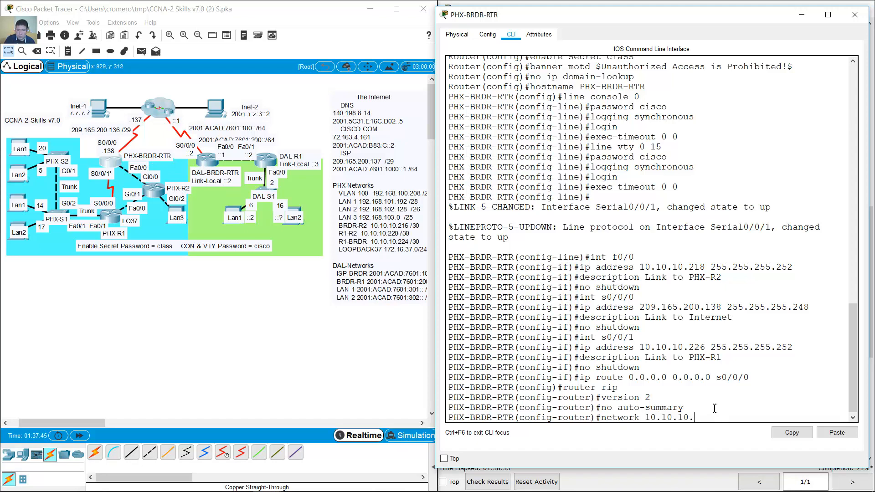
{"action": "type", "text": "216"}
{"action": "key", "text": "Return"}
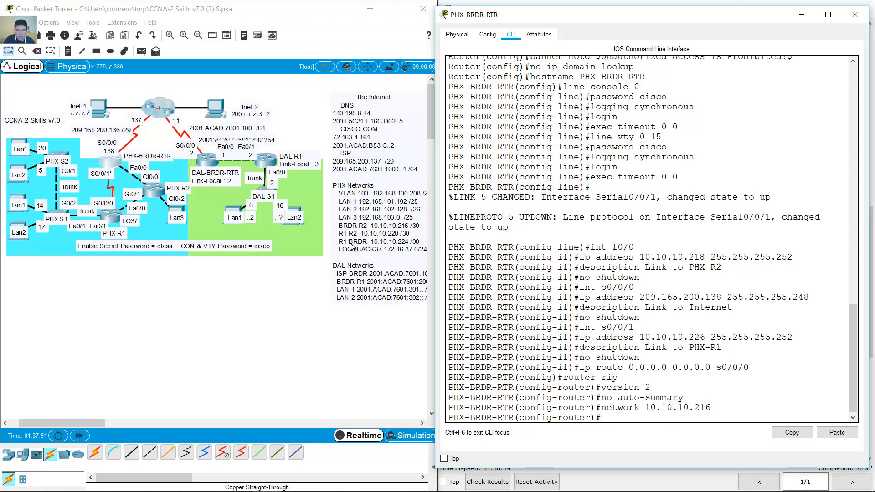
{"action": "type", "text": "network 10.10.10.224"}
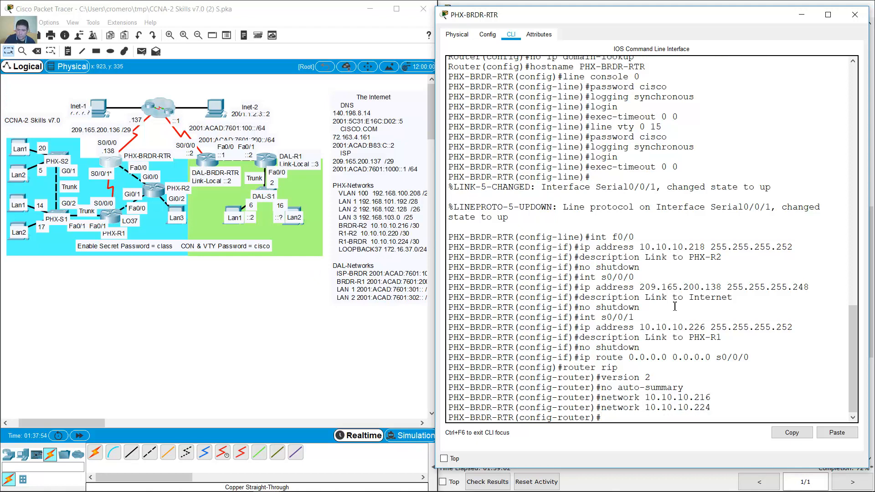
{"action": "key", "text": "Return"}
{"action": "left_click", "coordinate": [602, 5]}
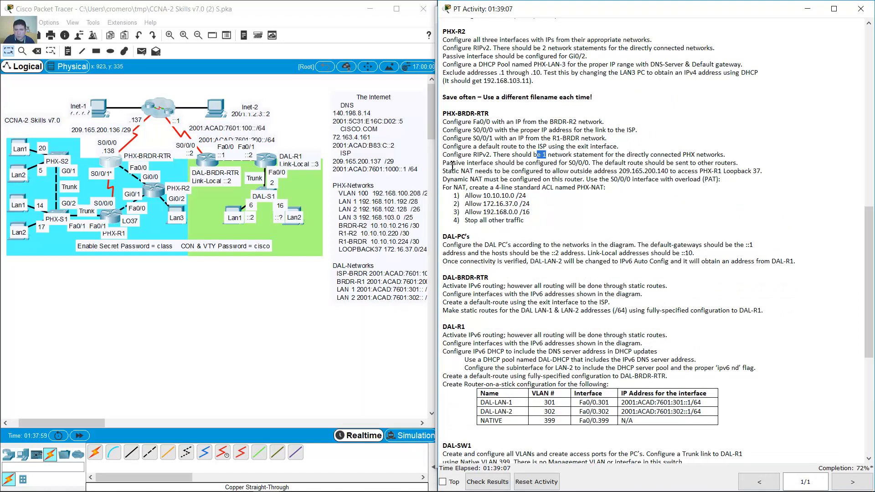
- Highlight the passive-interface sentence, then begin typing passive-interface s0/0/0 on PHX-BRDR-RTR
{"action": "left_click_drag", "start_coordinate": [451, 165], "coordinate": [592, 162]}
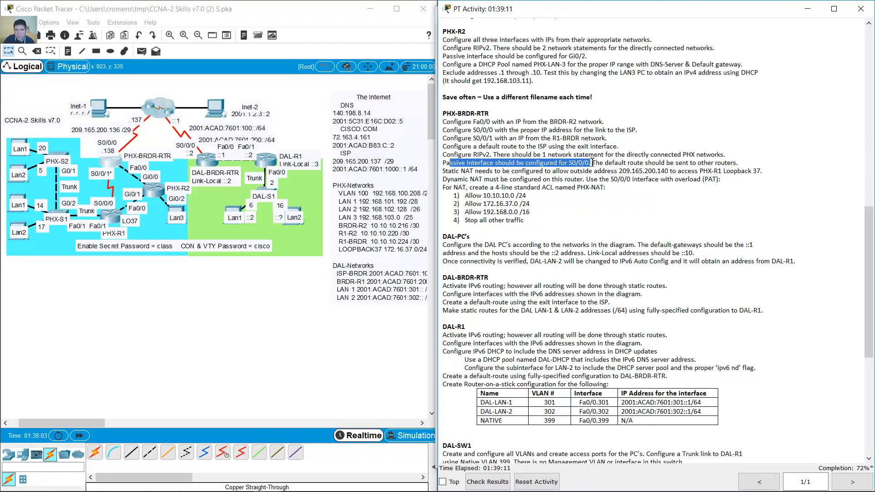
{"action": "left_click_drag", "start_coordinate": [593, 163], "coordinate": [748, 162]}
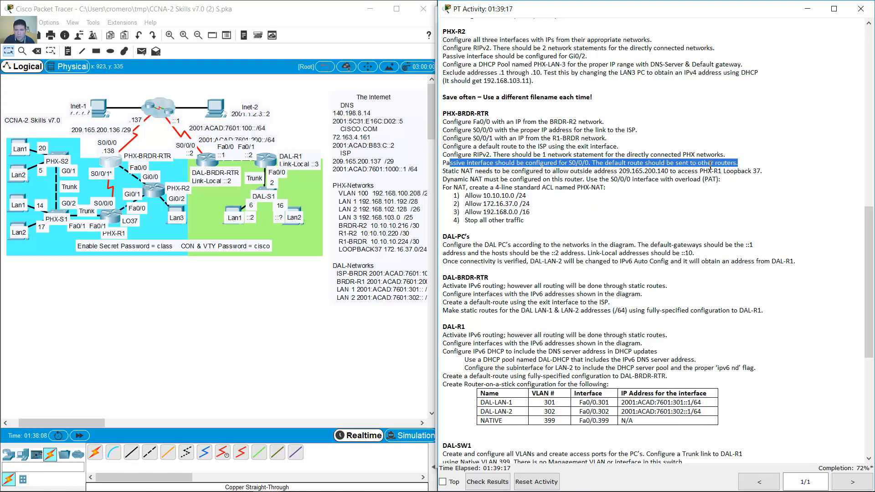
{"action": "left_click", "coordinate": [115, 159]}
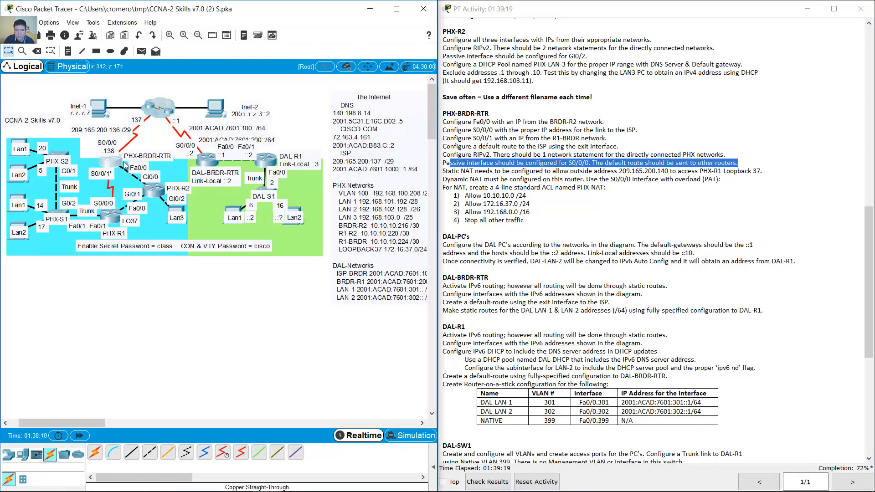
{"action": "type", "text": "passive-inter"}
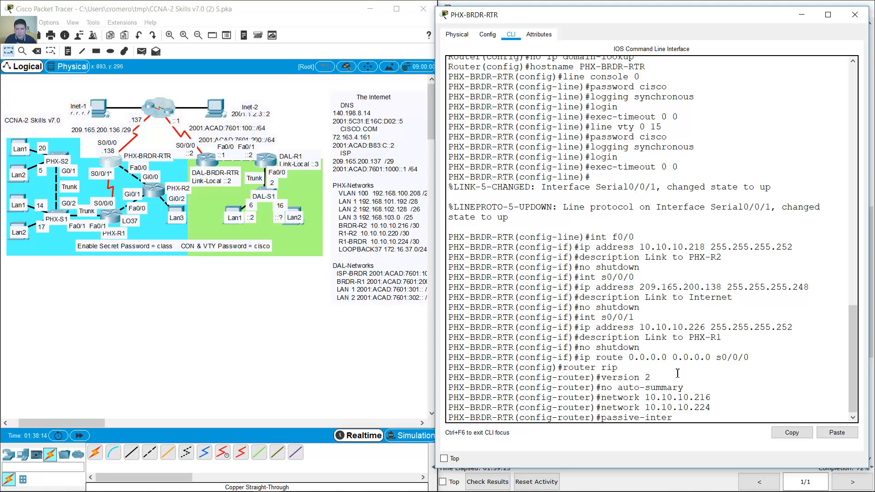
{"action": "type", "text": "face s0/0/0"}
- Apply passive-interface s0/0/0 and default-information originate under RIP
{"action": "key", "text": "Return"}
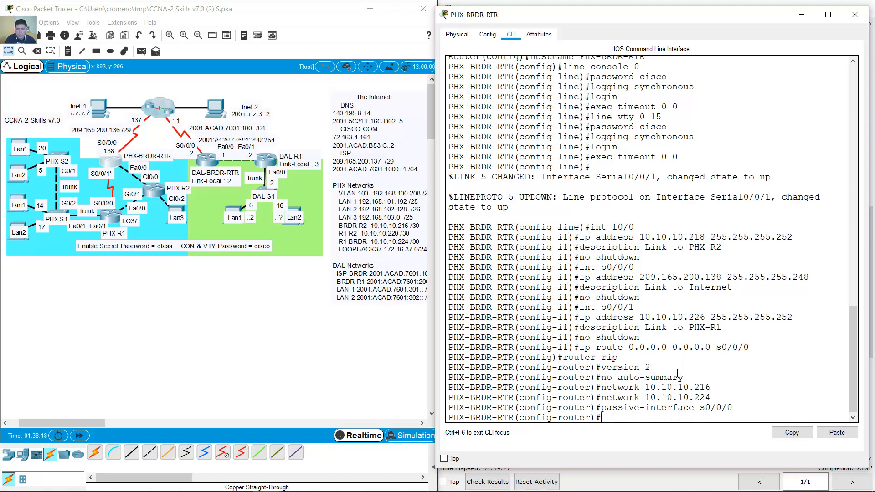
{"action": "type", "text": "default-information"}
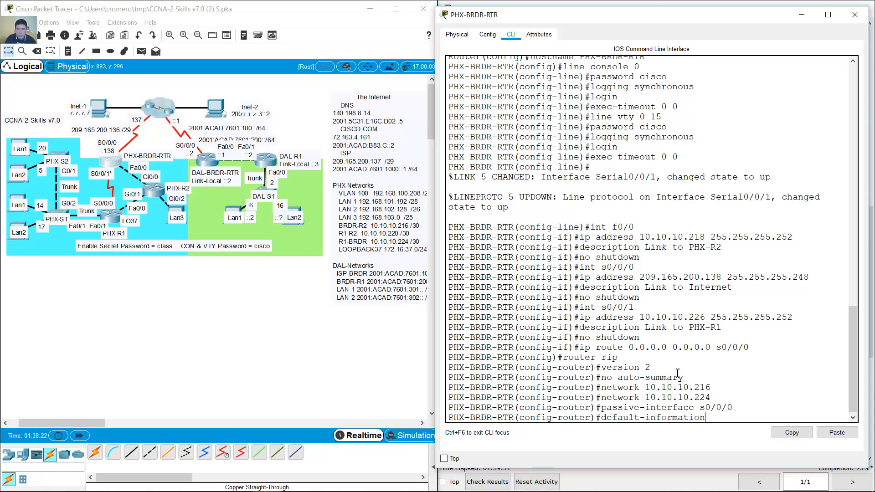
{"action": "type", "text": " originate"}
{"action": "key", "text": "Return"}
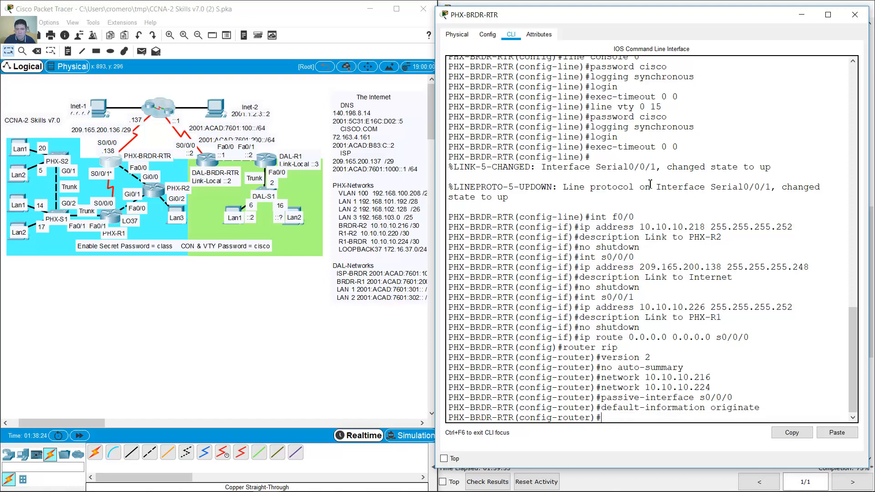
{"action": "left_click_drag", "start_coordinate": [744, 408], "coordinate": [604, 410]}
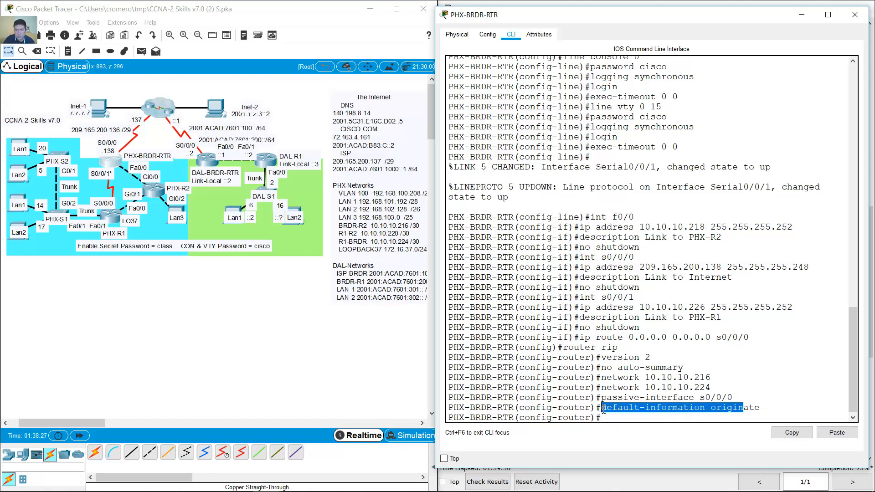
{"action": "left_click", "coordinate": [800, 16]}
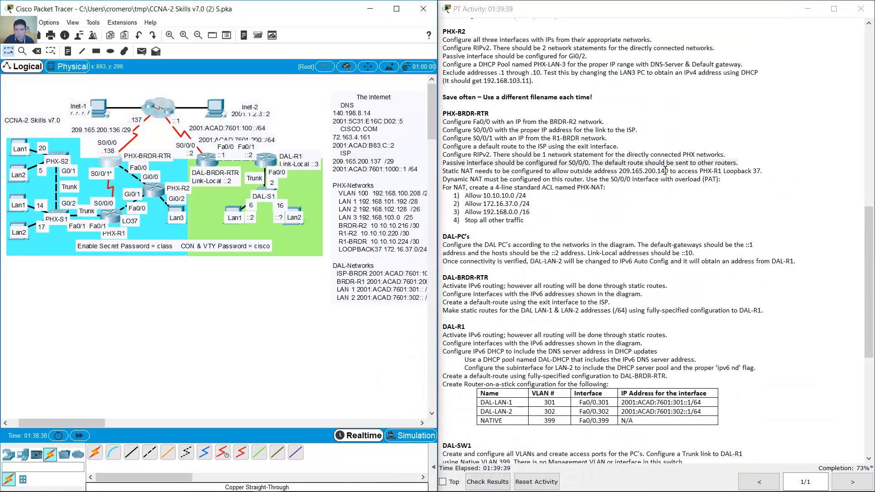
- Highlight the static NAT line for 209.165.200.140, then reopen PHX-BRDR-RTR's CLI
{"action": "left_click_drag", "start_coordinate": [443, 172], "coordinate": [761, 171]}
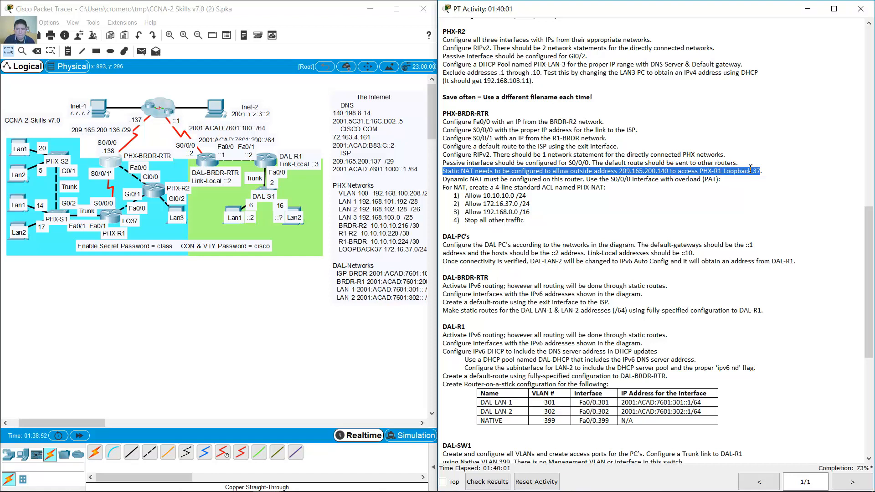
{"action": "left_click", "coordinate": [486, 174]}
{"action": "left_click_drag", "start_coordinate": [448, 171], "coordinate": [617, 172]}
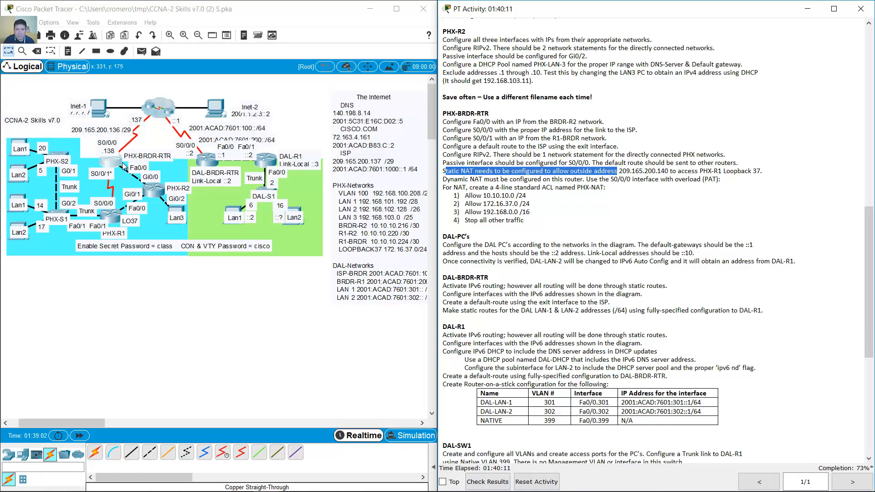
{"action": "left_click", "coordinate": [123, 164]}
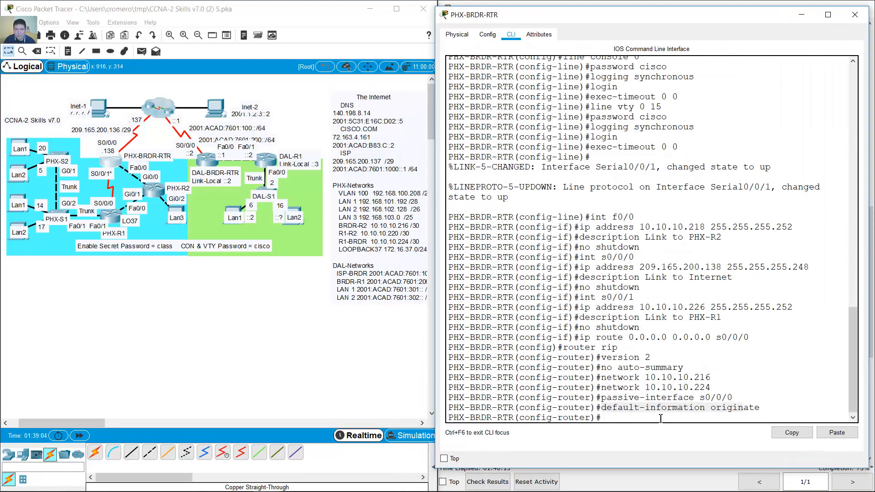
- Exit RIP mode and list the options for ip nat inside source static
{"action": "type", "text": "exit"}
{"action": "key", "text": "Return"}
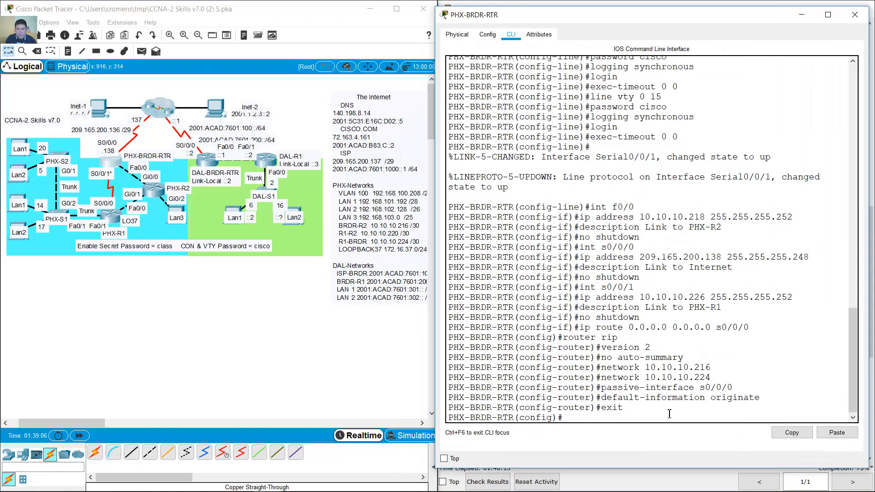
{"action": "type", "text": "na"}
{"action": "key", "text": "BackSpace"}
{"action": "key", "text": "BackSpace"}
{"action": "key", "text": "BackSpace"}
{"action": "type", "text": "t isside sourc"}
{"action": "key", "text": "BackSpace"}
{"action": "key", "text": "BackSpace"}
{"action": "key", "text": "BackSpace"}
{"action": "key", "text": "BackSpace"}
{"action": "key", "text": "BackSpace"}
{"action": "key", "text": "BackSpace"}
{"action": "key", "text": "BackSpace"}
{"action": "key", "text": "BackSpace"}
{"action": "key", "text": "BackSpace"}
{"action": "key", "text": "BackSpace"}
{"action": "key", "text": "BackSpace"}
{"action": "type", "text": "nside source "}
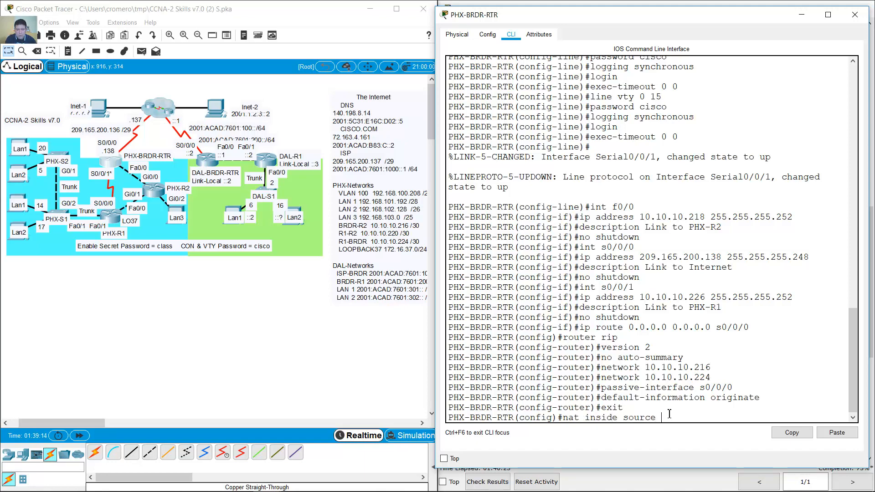
{"action": "type", "text": "static"}
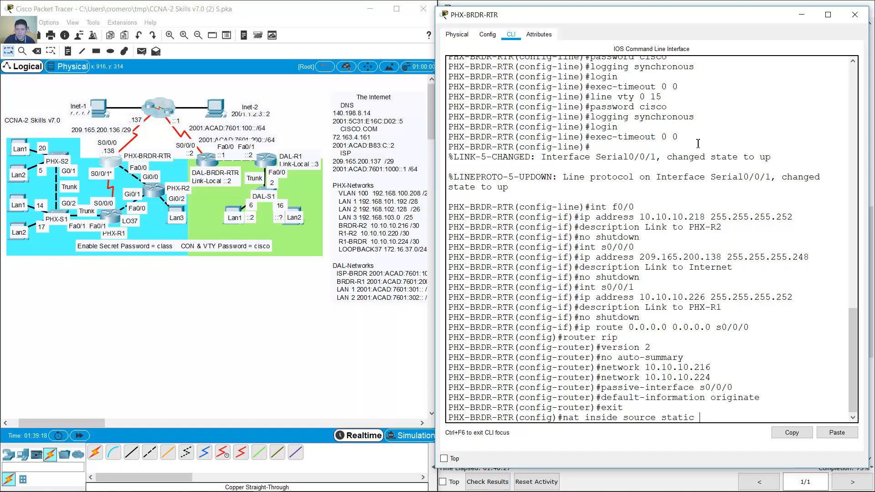
{"action": "type", "text": " ?"}
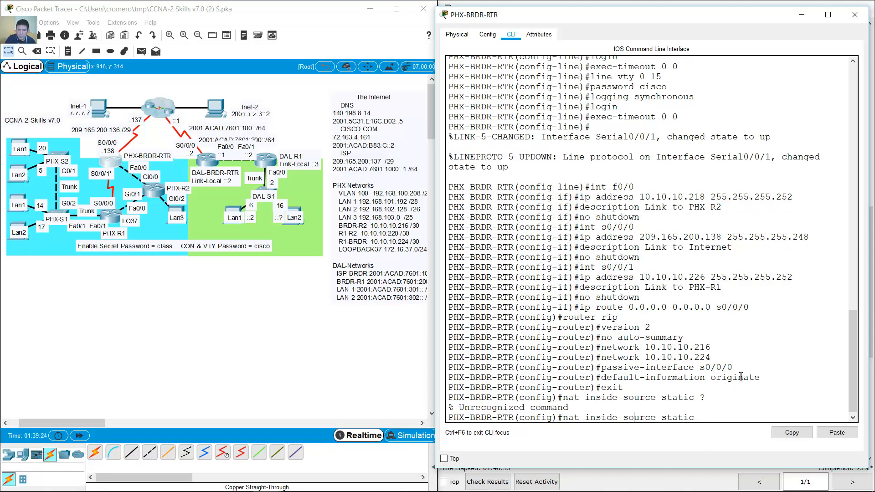
{"action": "type", "text": "ip "}
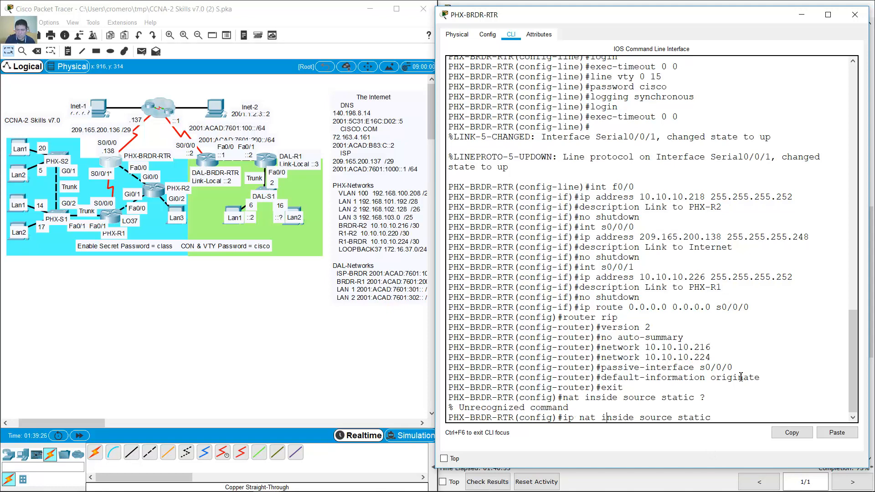
{"action": "type", "text": " ?"}
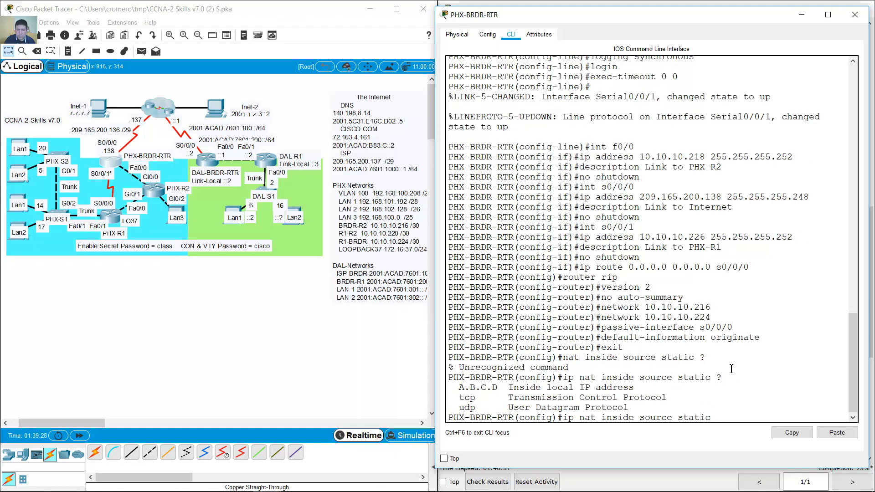
{"action": "left_click_drag", "start_coordinate": [513, 387], "coordinate": [634, 388]}
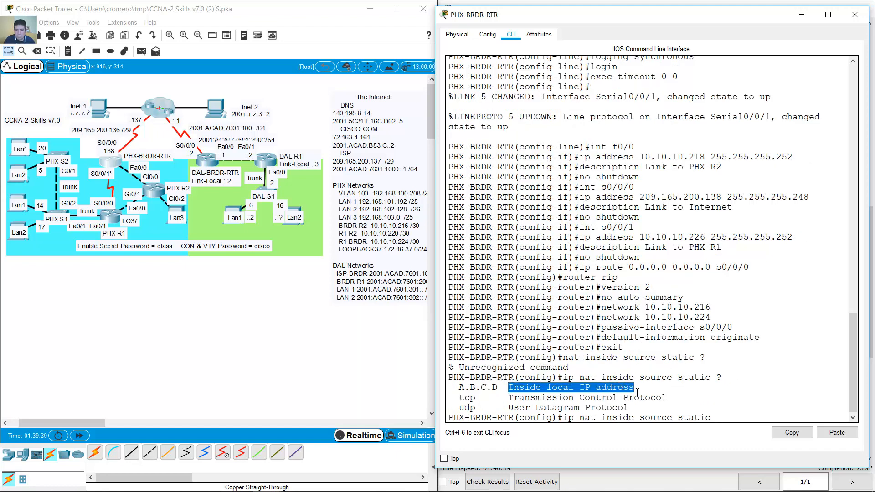
{"action": "left_click", "coordinate": [801, 15]}
{"action": "left_click", "coordinate": [713, 170]}
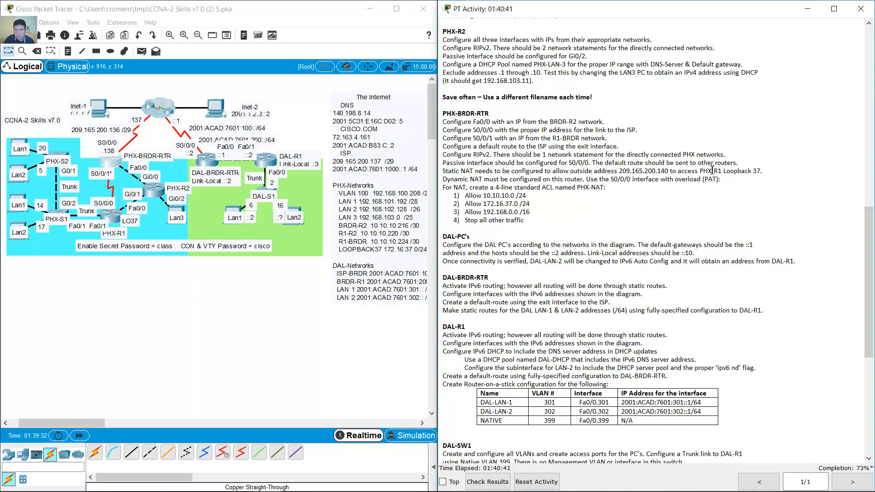
- Begin the static NAT entry with PHX-R1's Loopback 37 inside address 172.16.37.1
{"action": "left_click_drag", "start_coordinate": [726, 172], "coordinate": [781, 173]}
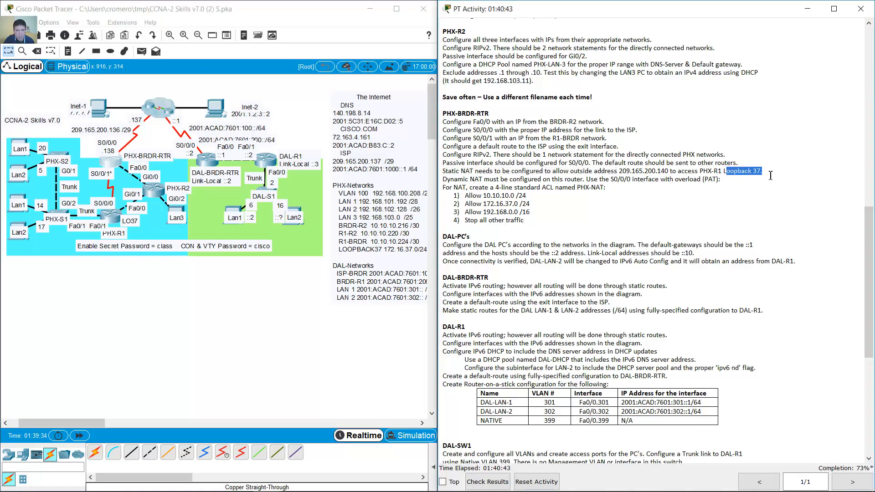
{"action": "double_click", "coordinate": [399, 253]}
{"action": "left_click", "coordinate": [257, 266]}
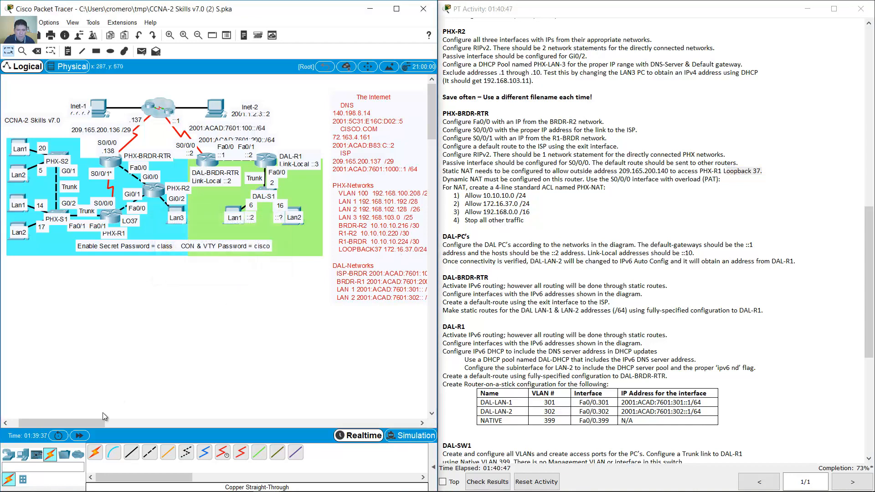
{"action": "left_click_drag", "start_coordinate": [92, 422], "coordinate": [95, 423]}
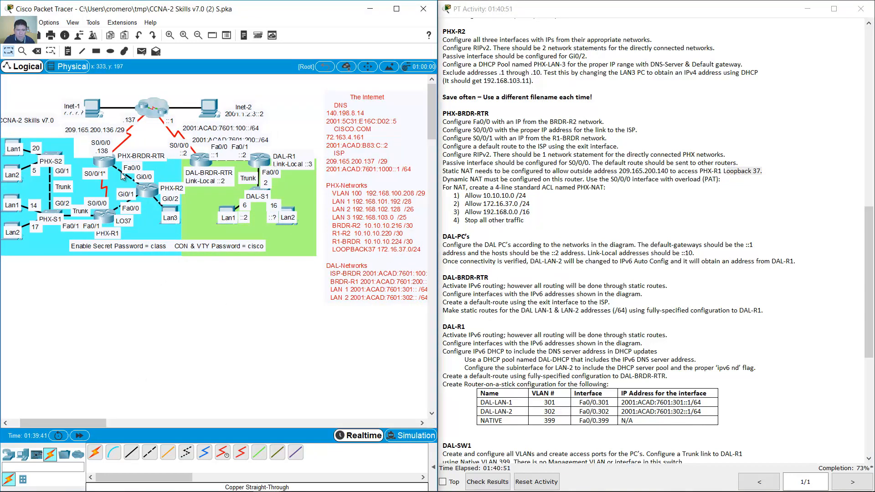
{"action": "left_click", "coordinate": [104, 161]}
{"action": "type", "text": "1"}
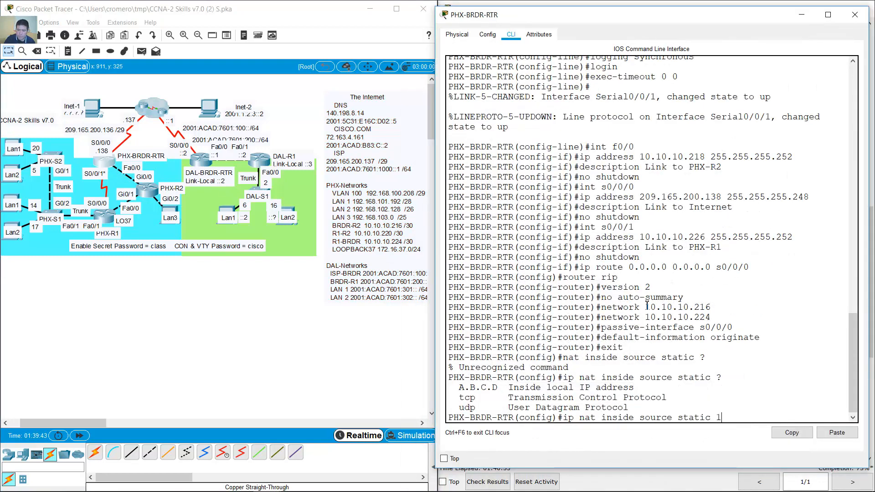
{"action": "type", "text": "72.16.37.1"}
- Complete the mapping to outside address 209.165.200.140 and recheck the static NAT requirement
{"action": "left_click", "coordinate": [811, 18]}
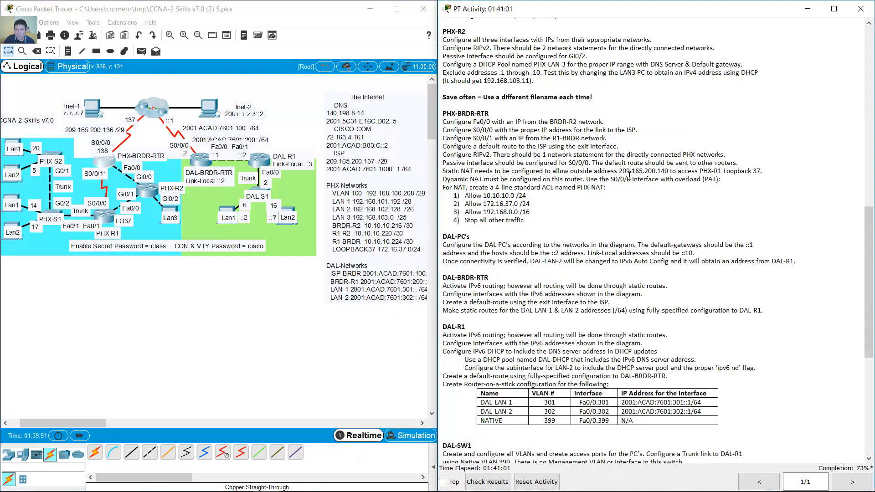
{"action": "left_click_drag", "start_coordinate": [624, 171], "coordinate": [669, 172]}
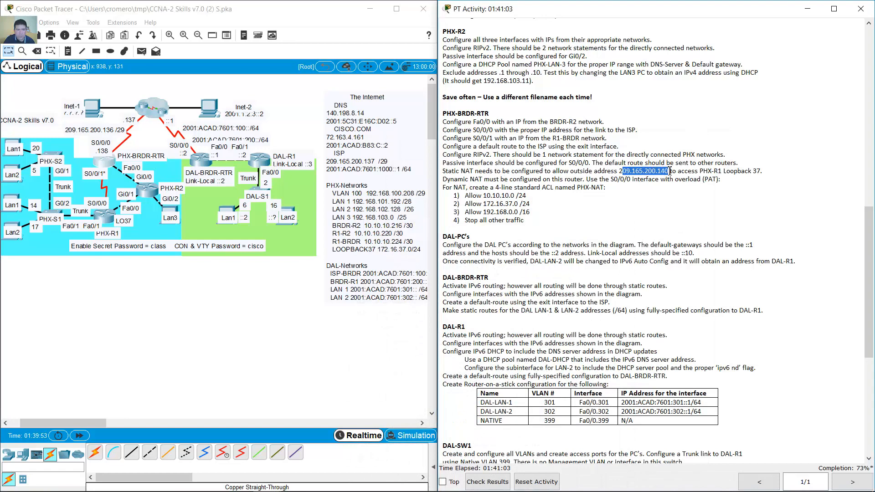
{"action": "key", "text": "alt+Tab"}
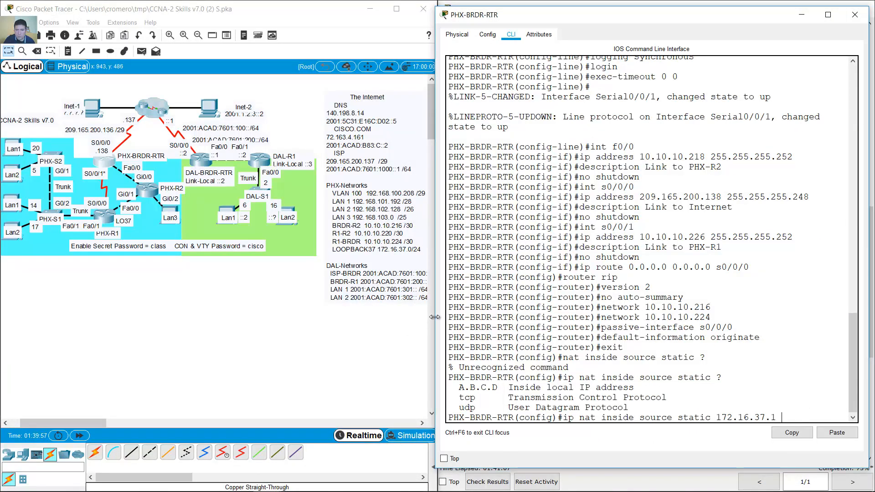
{"action": "left_click_drag", "start_coordinate": [435, 317], "coordinate": [362, 316]}
{"action": "type", "text": "209."}
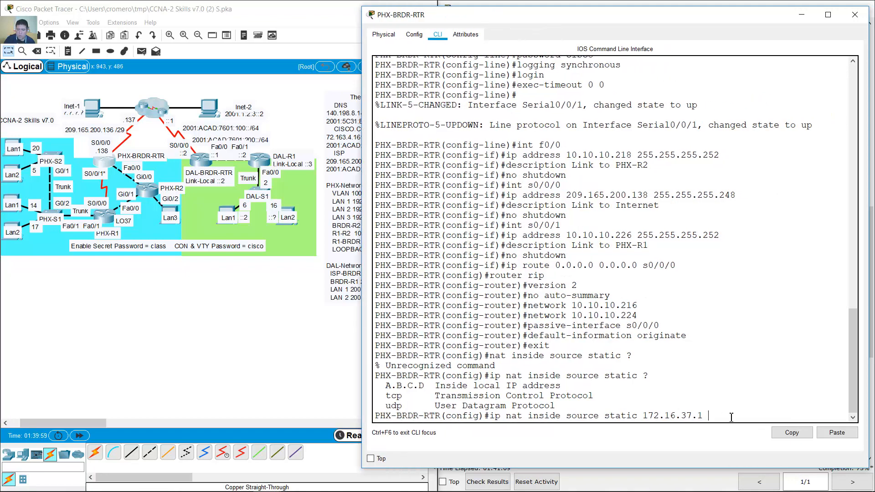
{"action": "type", "text": "165.200."}
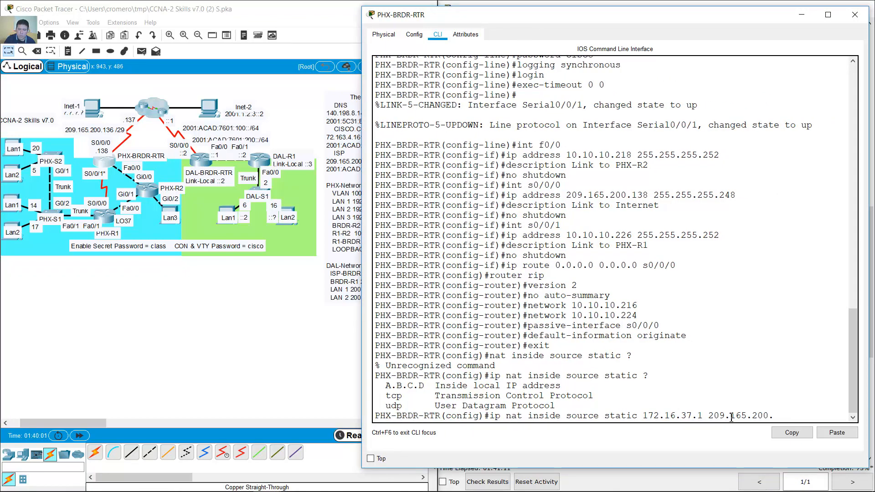
{"action": "type", "text": "140"}
{"action": "key", "text": "Return"}
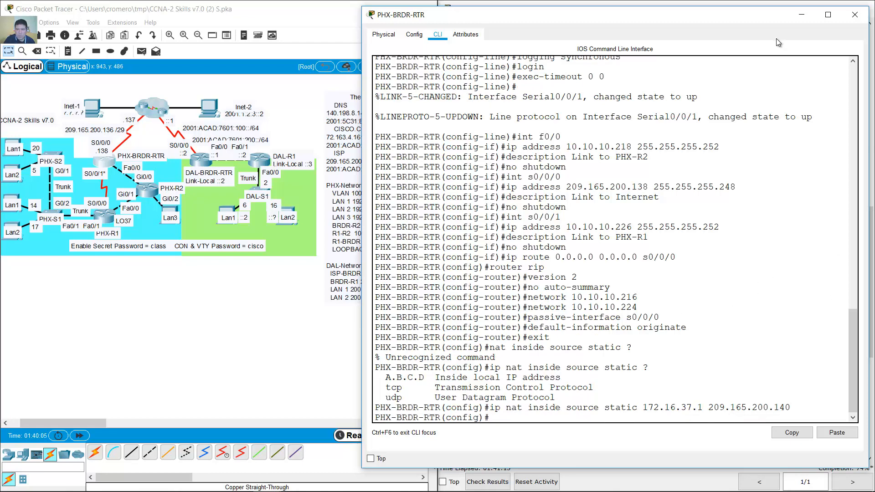
{"action": "left_click", "coordinate": [801, 15]}
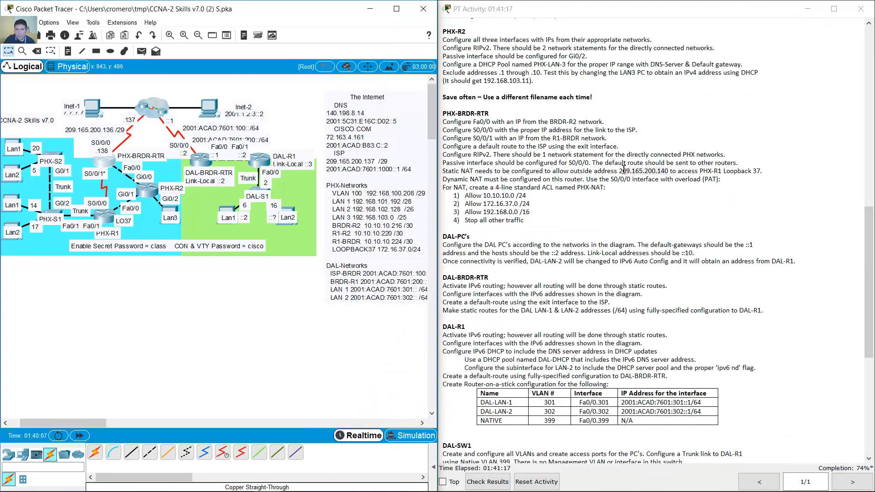
{"action": "left_click", "coordinate": [761, 169]}
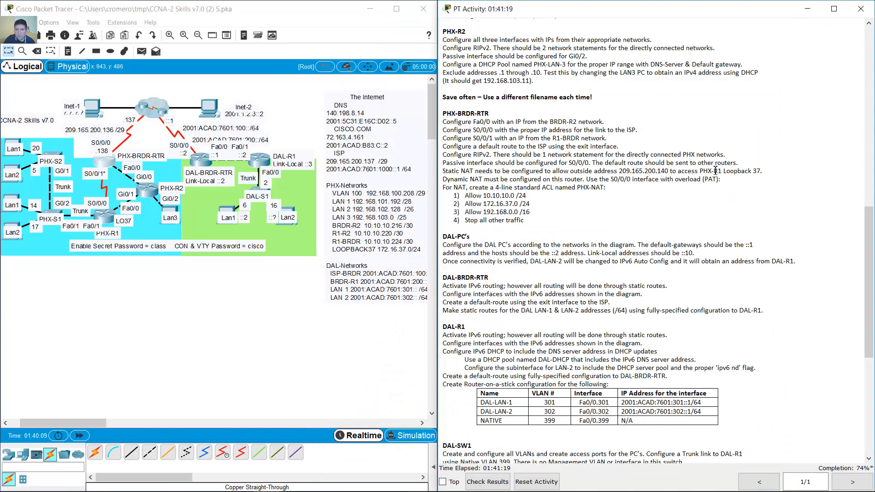
{"action": "left_click_drag", "start_coordinate": [756, 171], "coordinate": [442, 177]}
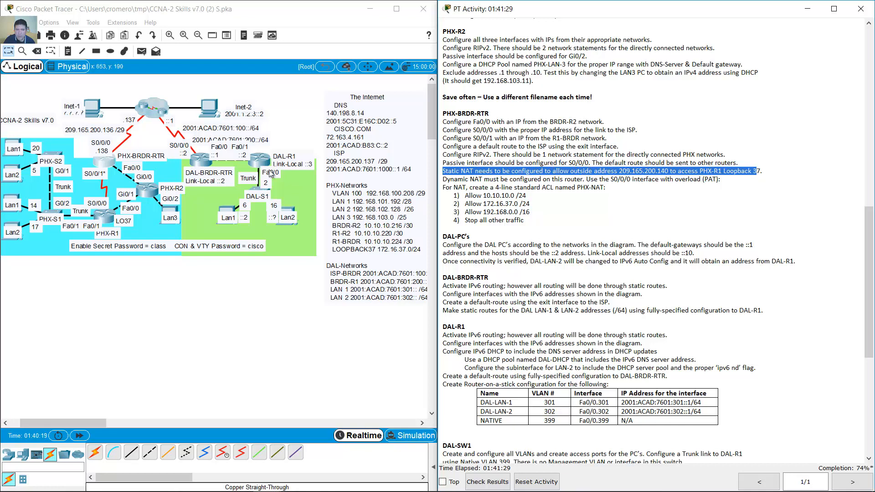
{"action": "left_click", "coordinate": [104, 163]}
- Set S0/0/0 as the NAT outside interface
{"action": "type", "text": "int s0/0/0"}
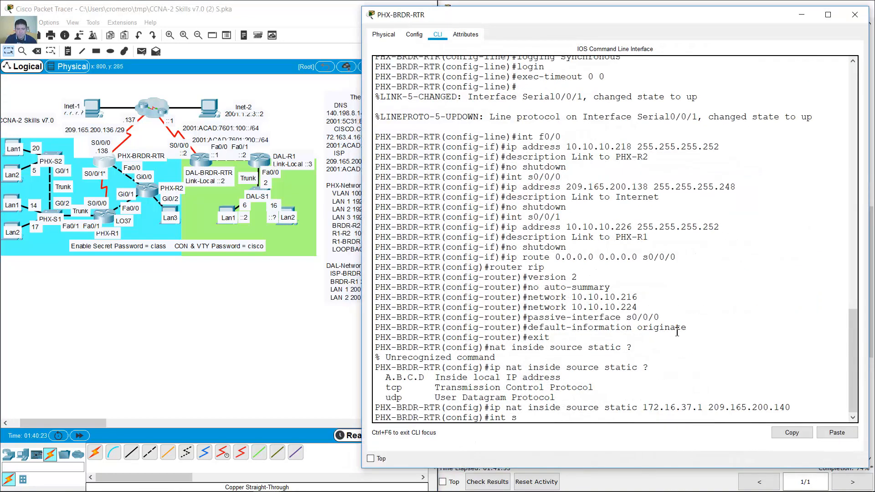
{"action": "key", "text": "Return"}
{"action": "type", "text": "ip nat utsid"}
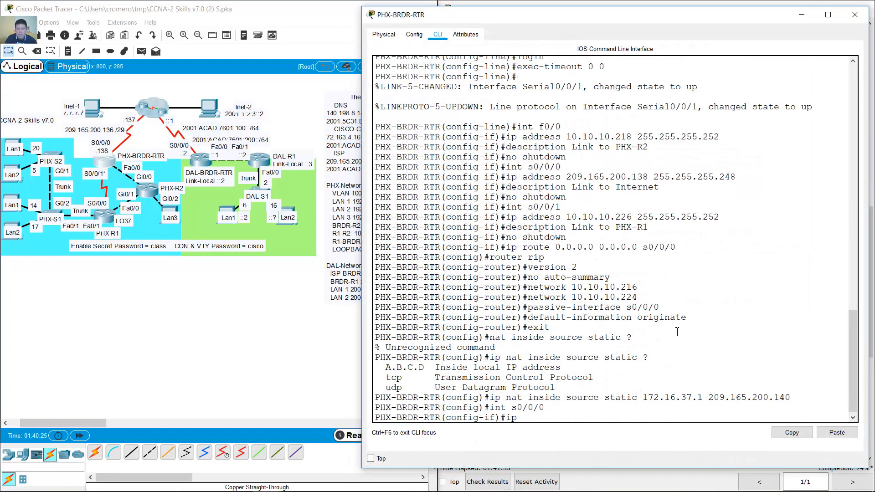
{"action": "key", "text": "BackSpace"}
{"action": "key", "text": "BackSpace"}
{"action": "key", "text": "BackSpace"}
{"action": "type", "text": "utside"}
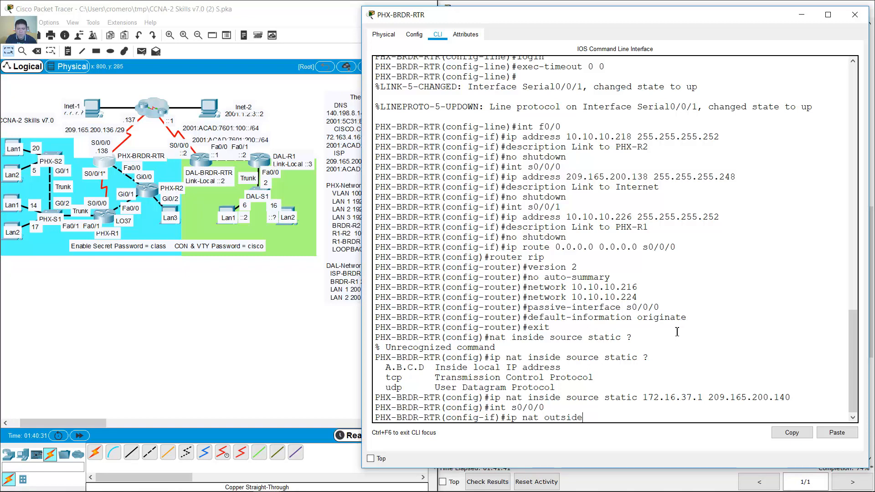
{"action": "key", "text": "Return"}
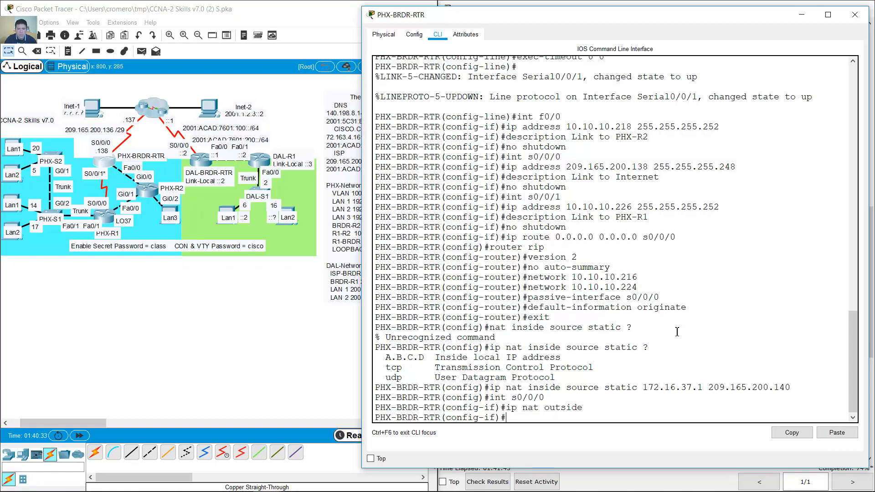
- Make S0/0/1 a NAT inside interface
{"action": "key", "text": "Up"}
{"action": "key", "text": "Up"}
{"action": "key", "text": "Up"}
{"action": "key", "text": "Down"}
{"action": "key", "text": "BackSpace"}
{"action": "type", "text": "1"}
{"action": "key", "text": "Return"}
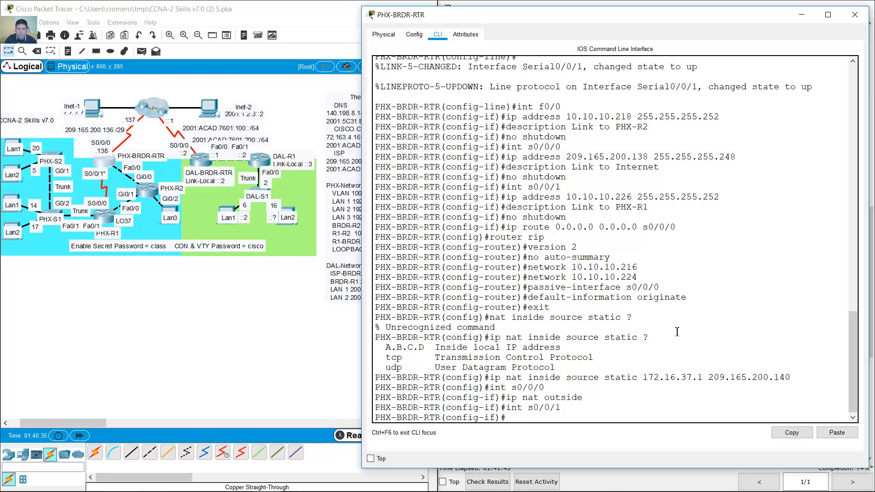
{"action": "key", "text": "Up"}
{"action": "key", "text": "Up"}
{"action": "key", "text": "Delete"}
{"action": "key", "text": "BackSpace"}
{"action": "key", "text": "BackSpace"}
{"action": "type", "text": "in"}
{"action": "key", "text": "Return"}
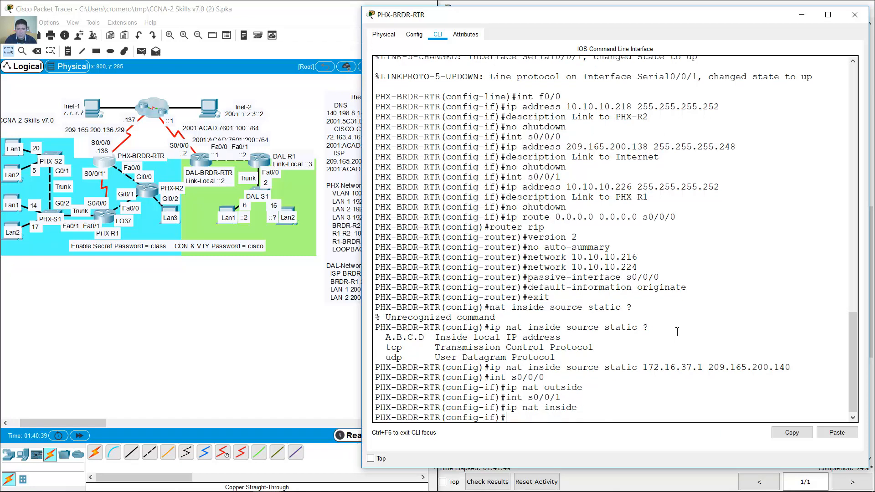
- Make F0/0 a NAT inside interface as well
{"action": "key", "text": "Up"}
{"action": "key", "text": "Up"}
{"action": "key", "text": "BackSpace"}
{"action": "key", "text": "BackSpace"}
{"action": "key", "text": "Return"}
{"action": "key", "text": "Up"}
{"action": "key", "text": "Up"}
{"action": "key", "text": "Return"}
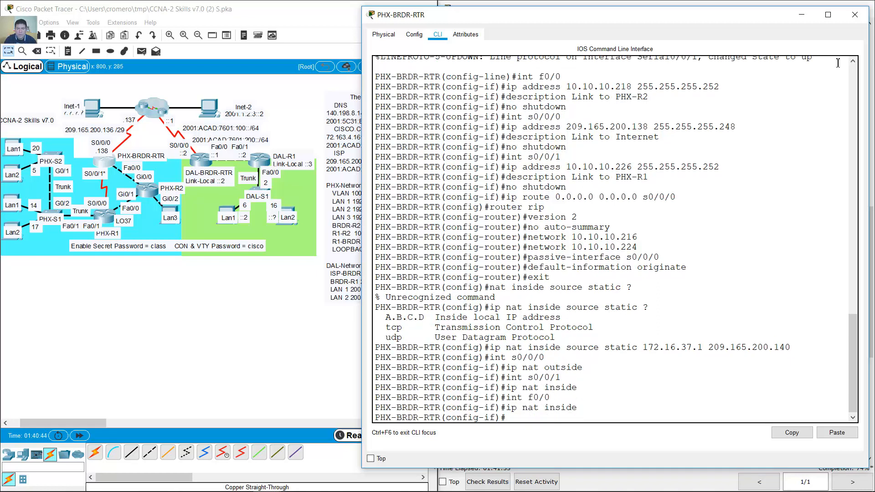
{"action": "left_click", "coordinate": [686, 3]}
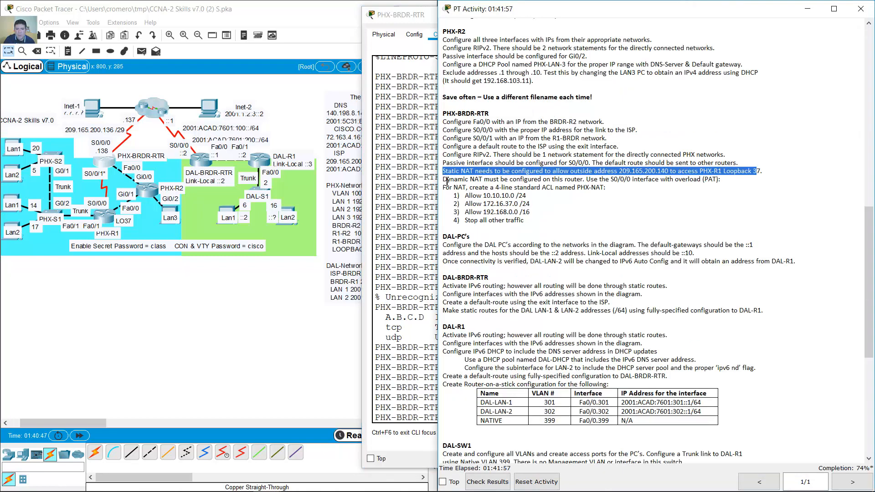
- Exit interface configuration mode on PHX-BRDR-RTR with 'exit'
{"action": "left_click_drag", "start_coordinate": [448, 182], "coordinate": [724, 181]}
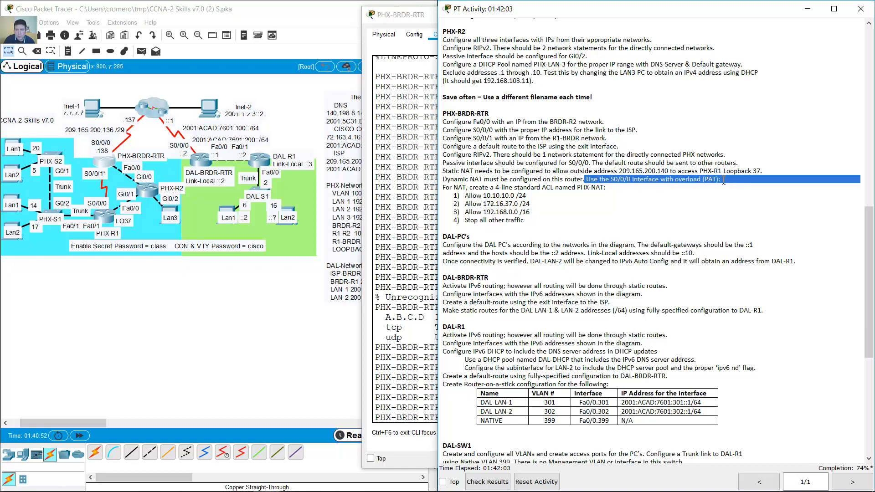
{"action": "left_click", "coordinate": [412, 337]}
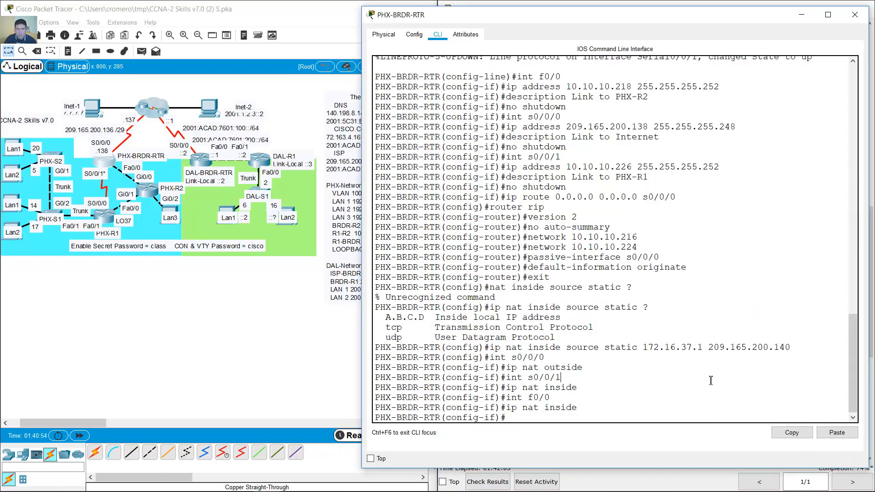
{"action": "type", "text": "exit"}
{"action": "key", "text": "Return"}
- Start the NAT command 'ip nat inside source list', checking the instructions for the ACL name
{"action": "type", "text": "ip na"}
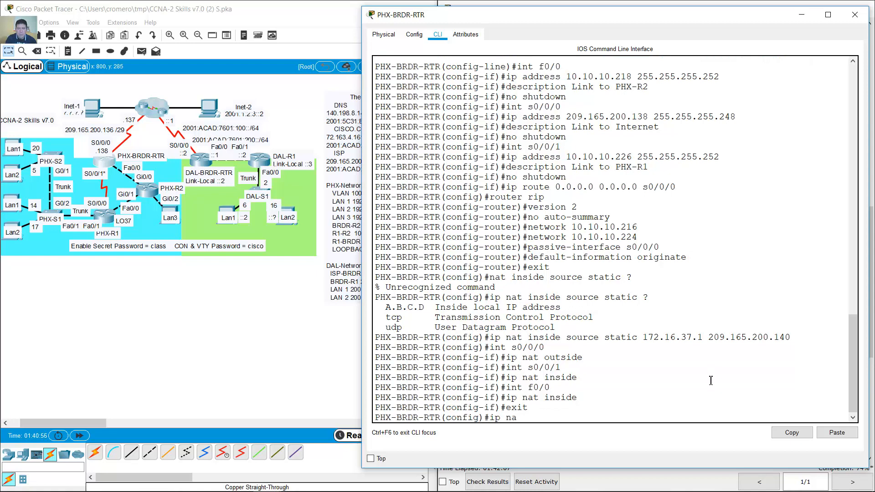
{"action": "type", "text": "t inside source"}
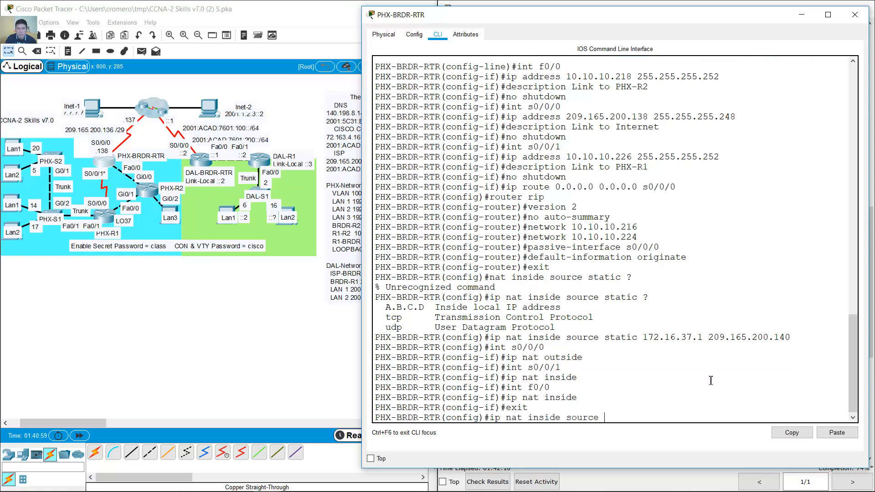
{"action": "left_click", "coordinate": [621, 2]}
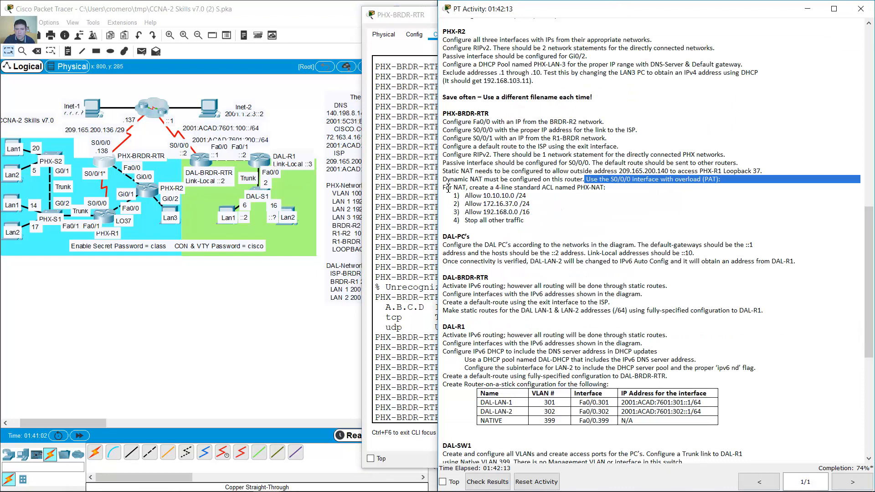
{"action": "left_click_drag", "start_coordinate": [444, 188], "coordinate": [612, 188]}
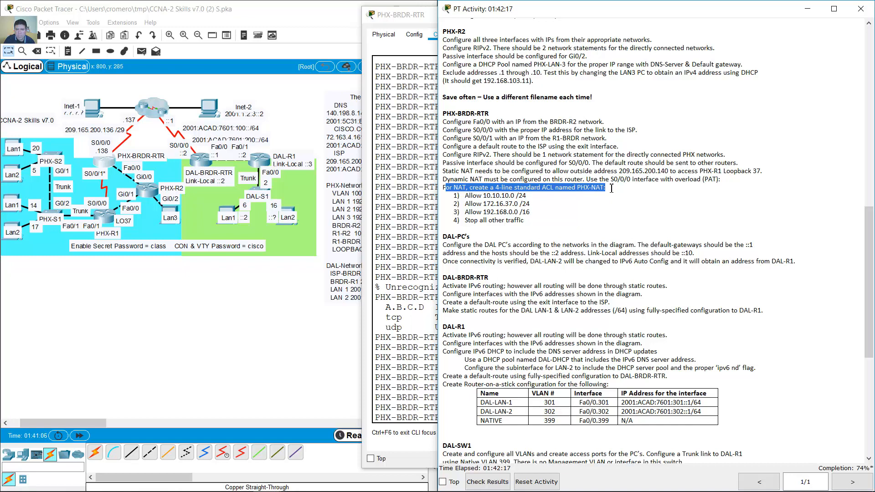
{"action": "left_click", "coordinate": [585, 204]}
{"action": "left_click", "coordinate": [414, 377]}
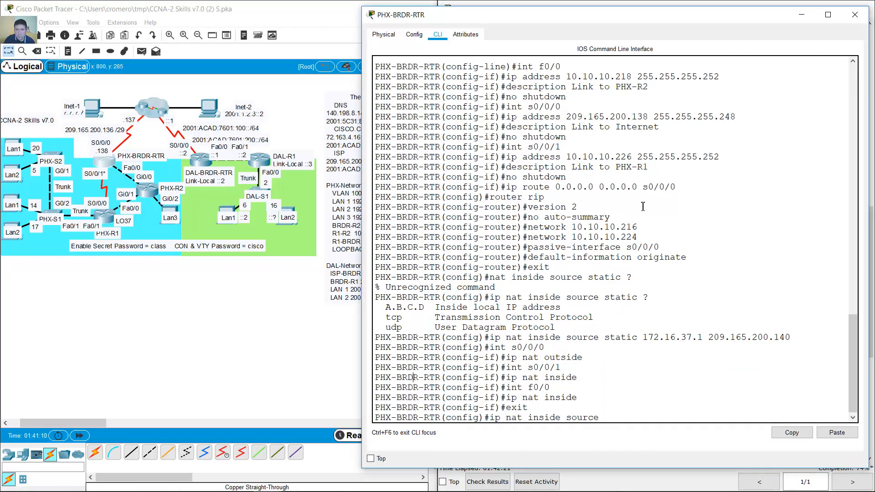
{"action": "left_click", "coordinate": [614, 2]}
{"action": "left_click", "coordinate": [433, 354]}
{"action": "type", "text": "list"}
{"action": "left_click", "coordinate": [541, 2]}
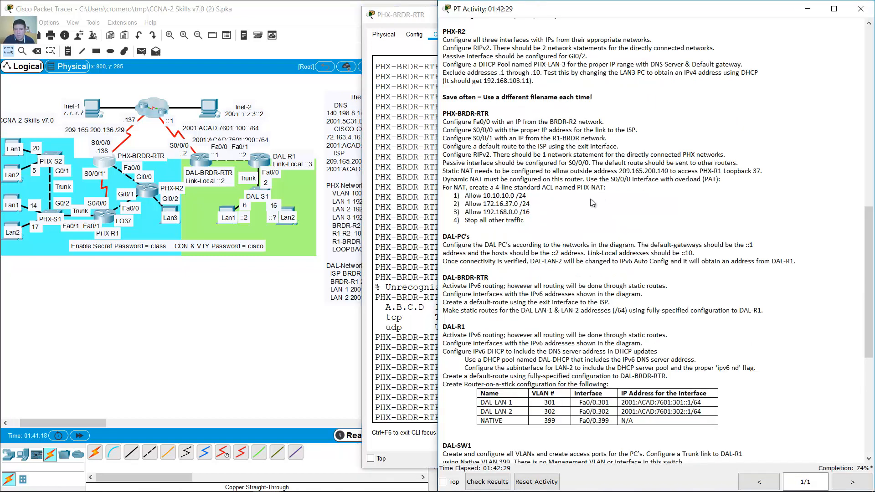
{"action": "left_click_drag", "start_coordinate": [578, 187], "coordinate": [603, 189]}
{"action": "left_click", "coordinate": [394, 337]}
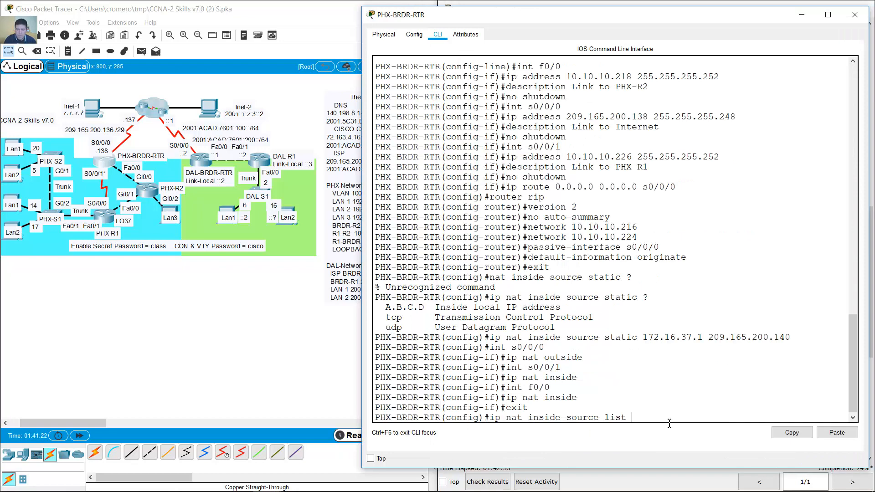
- Complete the command with 'PHX-NAT interface s0/0/0 overload' and run it
{"action": "type", "text": "PHX-NAT interface"}
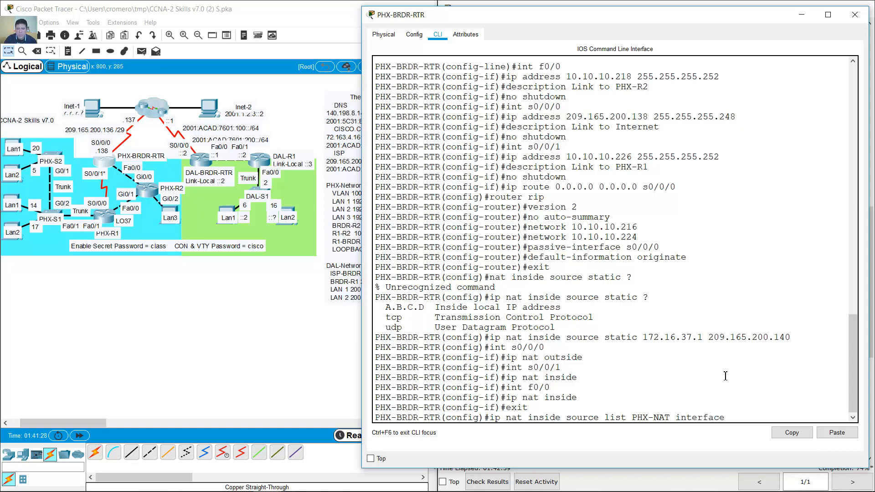
{"action": "left_click", "coordinate": [570, 3]}
{"action": "left_click", "coordinate": [617, 179]}
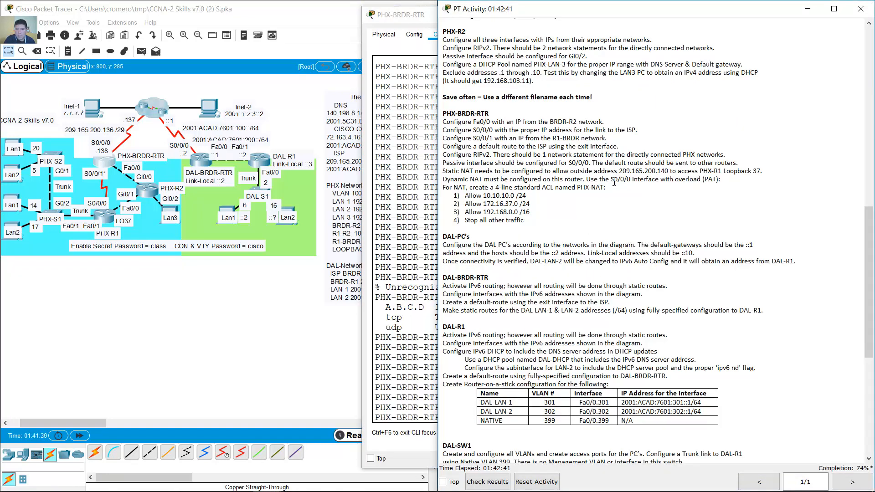
{"action": "left_click_drag", "start_coordinate": [611, 181], "coordinate": [630, 181]}
{"action": "left_click", "coordinate": [679, 181]}
{"action": "double_click", "coordinate": [689, 181]}
{"action": "left_click", "coordinate": [419, 327]}
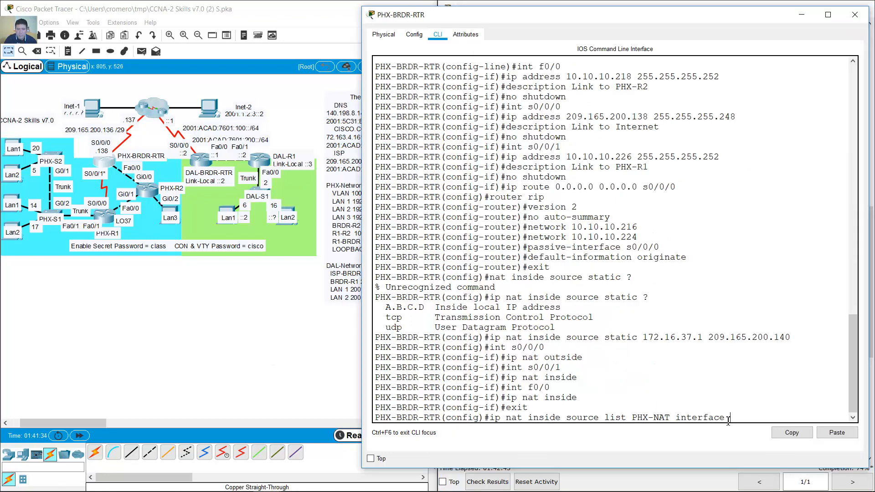
{"action": "type", "text": "s0/0/0 overload"}
{"action": "key", "text": "Return"}
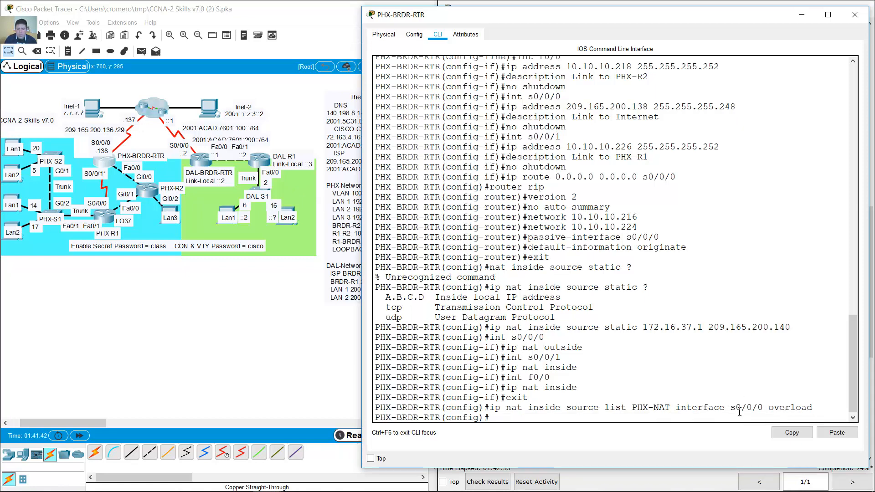
- Enter 'ip access-list standard PHX-NAT' on PHX-BRDR-RTR, then review the 10.10.10.0/24 requirement
{"action": "type", "text": "ip access-list sta"}
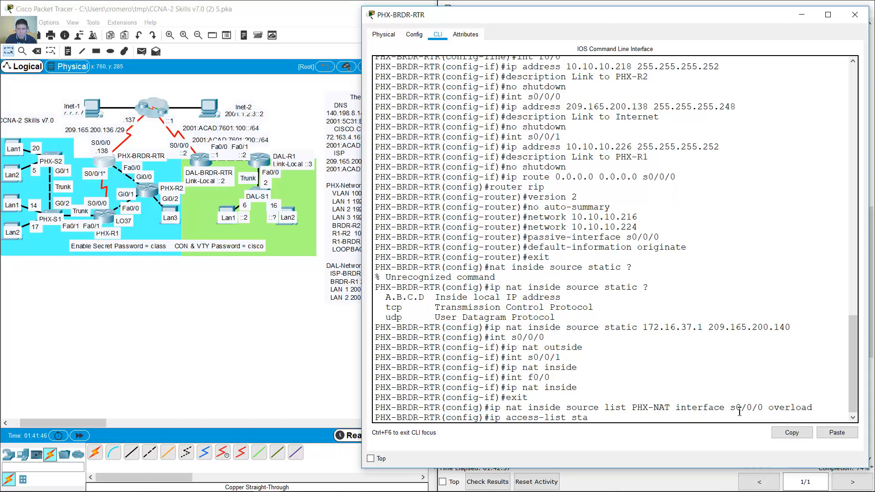
{"action": "type", "text": "ndard"}
{"action": "left_click", "coordinate": [645, 2]}
{"action": "left_click_drag", "start_coordinate": [503, 188], "coordinate": [612, 189]}
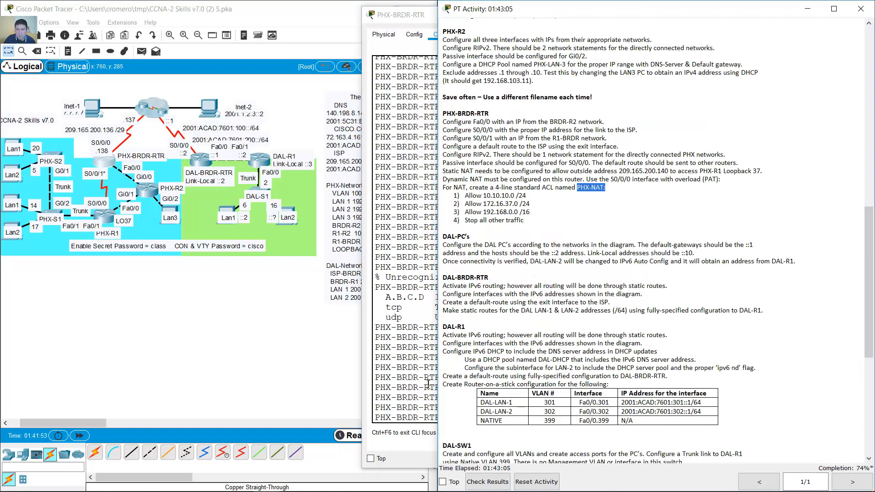
{"action": "key", "text": "alt+Tab"}
{"action": "type", "text": "PHX-NAT"}
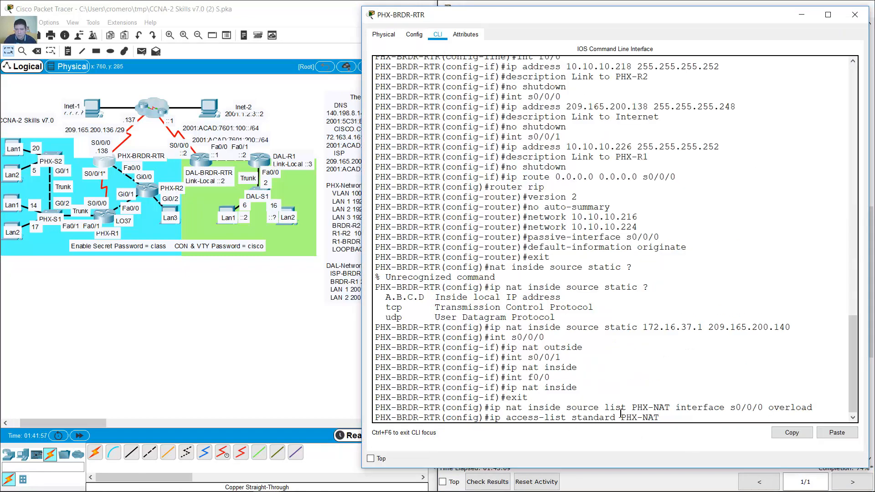
{"action": "left_click_drag", "start_coordinate": [632, 408], "coordinate": [672, 408]}
{"action": "left_click", "coordinate": [669, 418]}
{"action": "key", "text": "Return"}
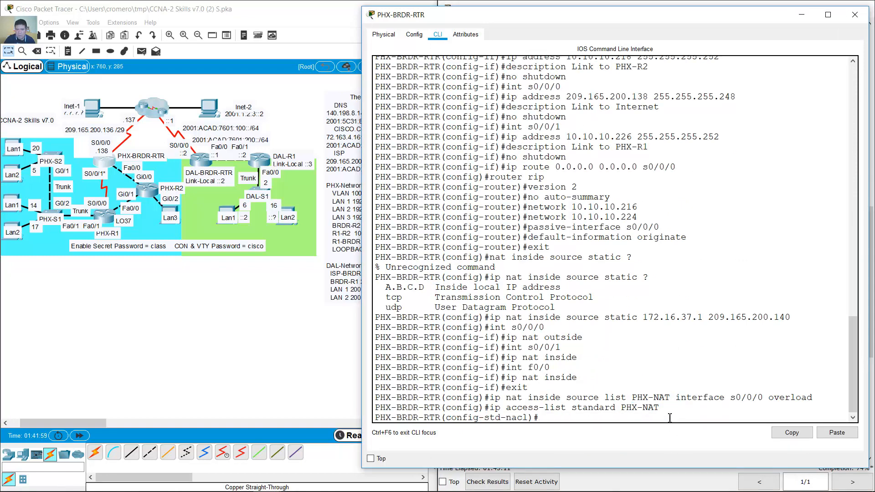
{"action": "left_click", "coordinate": [718, 2]}
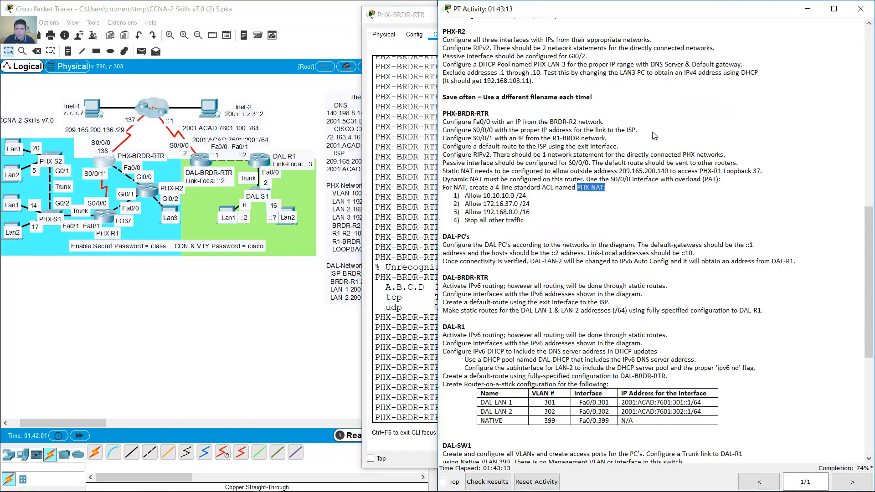
{"action": "left_click_drag", "start_coordinate": [465, 196], "coordinate": [528, 196]}
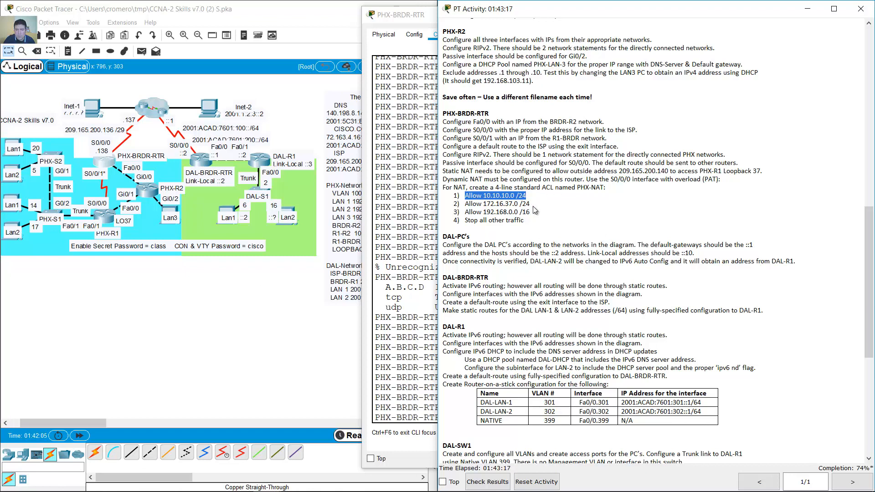
{"action": "left_click", "coordinate": [389, 354]}
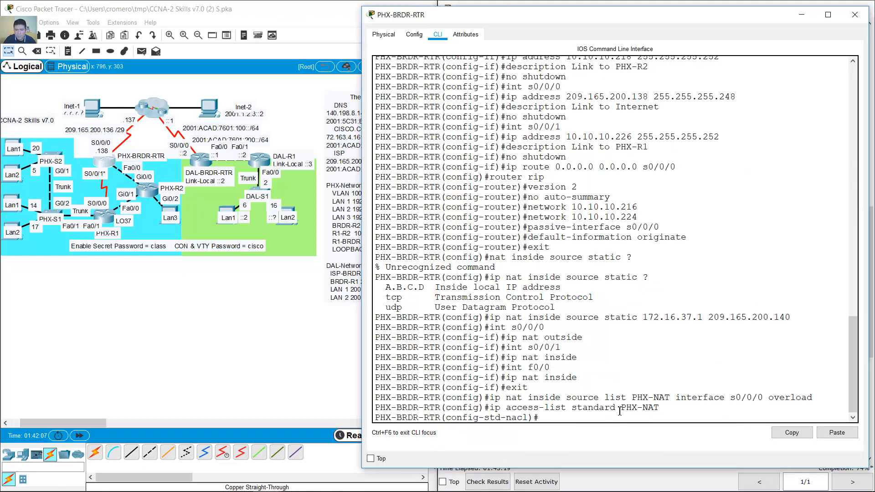
- Permit 10.10.10.0 0.0.0.255 and 172.16.37.0 0.0.0.255 in the PHX-NAT list
{"action": "type", "text": "permit 10.10.10.0"}
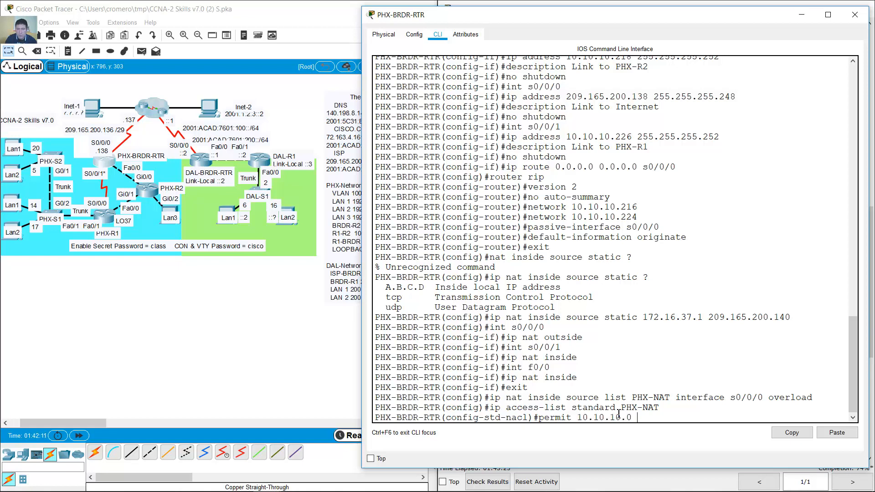
{"action": "type", "text": " 0.0.0.255"}
{"action": "key", "text": "Return"}
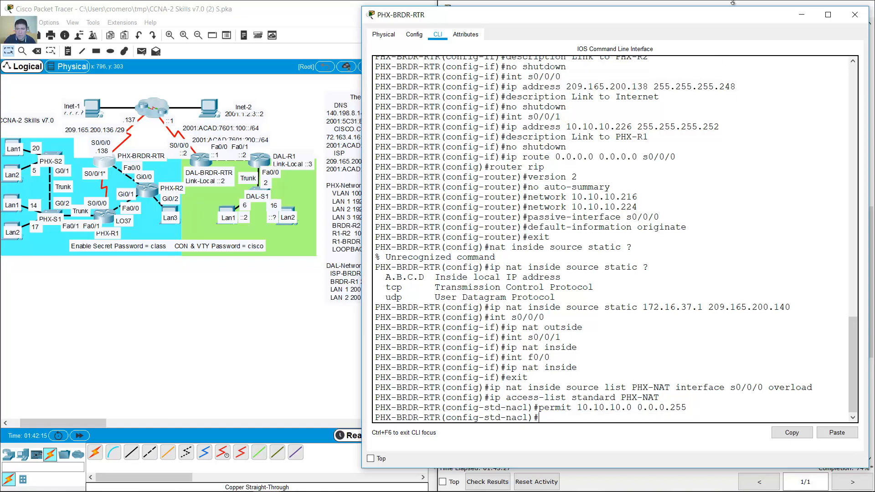
{"action": "left_click", "coordinate": [671, 3]}
{"action": "left_click_drag", "start_coordinate": [486, 205], "coordinate": [513, 206]}
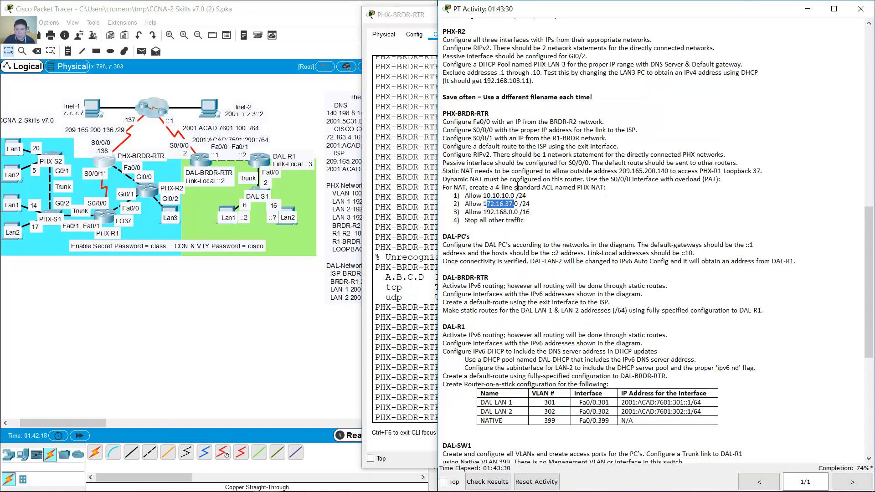
{"action": "left_click", "coordinate": [426, 22]}
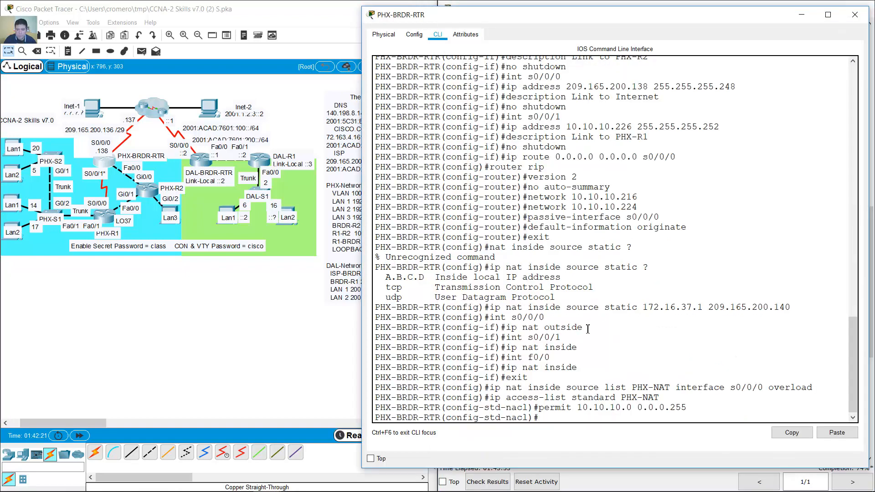
{"action": "key", "text": "Up"}
{"action": "key", "text": "Left"}
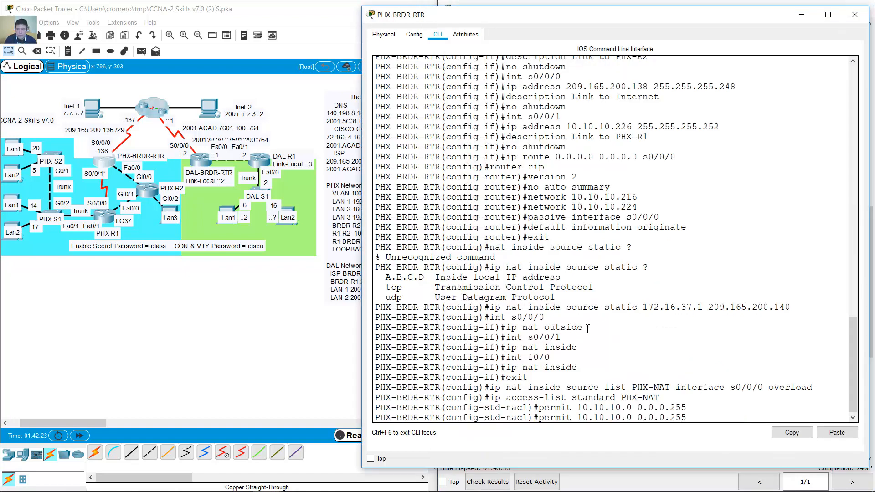
{"action": "key", "text": "Left"}
{"action": "key", "text": "Left"}
{"action": "key", "text": "Left"}
{"action": "key", "text": "Left"}
{"action": "key", "text": "Left"}
{"action": "key", "text": "Left"}
{"action": "key", "text": "Left"}
{"action": "key", "text": "Left"}
{"action": "key", "text": "Left"}
{"action": "key", "text": "BackSpace"}
{"action": "key", "text": "BackSpace"}
{"action": "key", "text": "BackSpace"}
{"action": "key", "text": "BackSpace"}
{"action": "key", "text": "BackSpace"}
{"action": "key", "text": "BackSpace"}
{"action": "key", "text": "BackSpace"}
{"action": "key", "text": "BackSpace"}
{"action": "key", "text": "BackSpace"}
{"action": "key", "text": "BackSpace"}
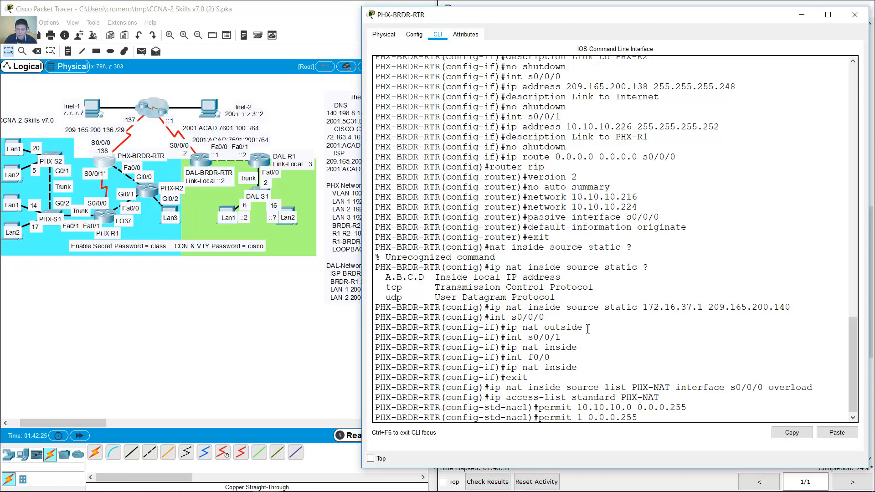
{"action": "type", "text": "172.16.37.0"}
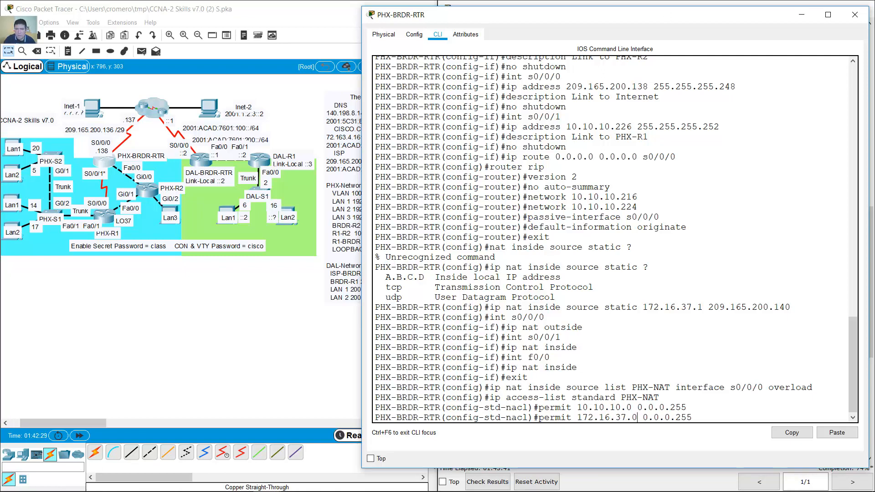
{"action": "left_click", "coordinate": [636, 3]}
{"action": "left_click_drag", "start_coordinate": [503, 204], "coordinate": [520, 204]}
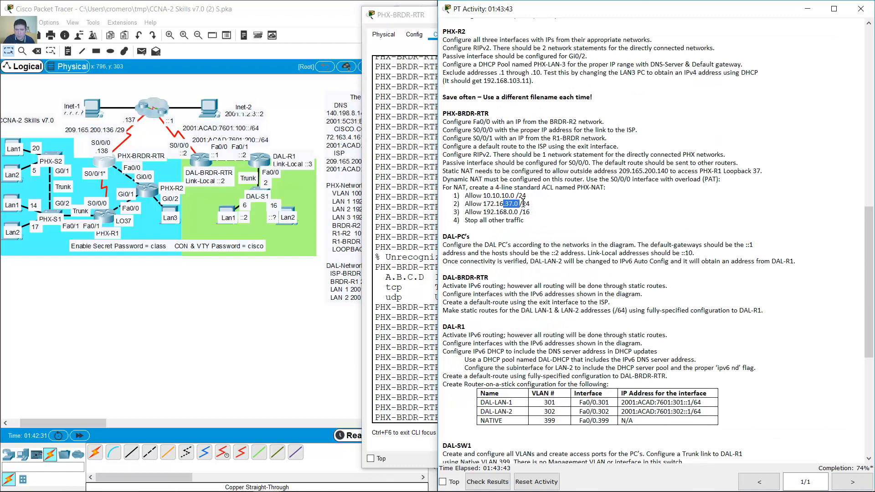
{"action": "left_click", "coordinate": [426, 22]}
{"action": "left_click_drag", "start_coordinate": [616, 417], "coordinate": [632, 419]}
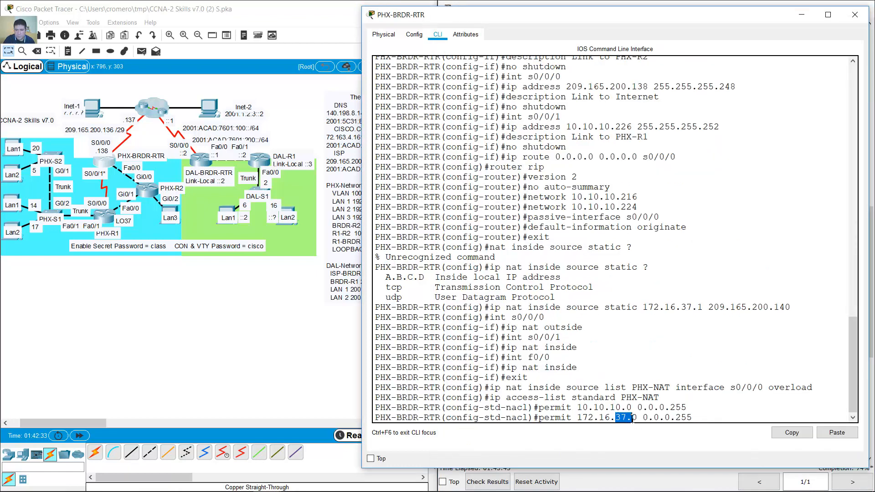
{"action": "left_click", "coordinate": [683, 414]}
{"action": "key", "text": "Return"}
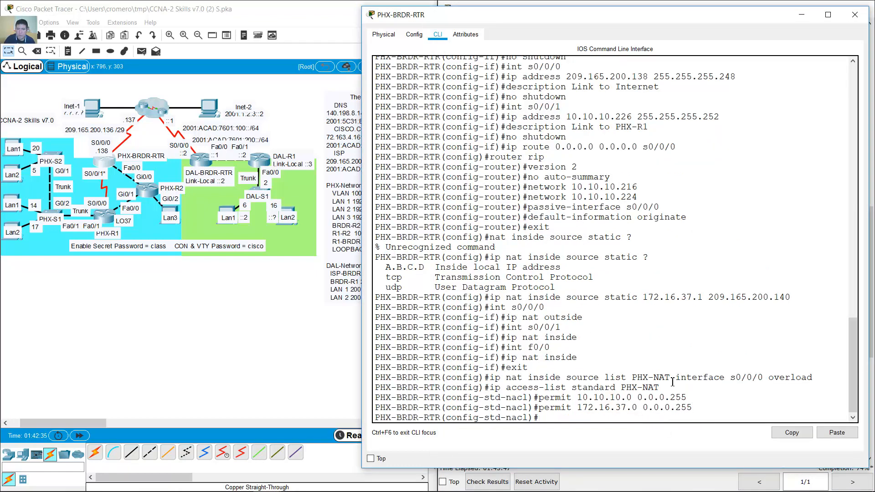
- Add 'permit 192.168.0.0 0.0.255.255' by editing the recalled permit line
{"action": "left_click", "coordinate": [677, 3]}
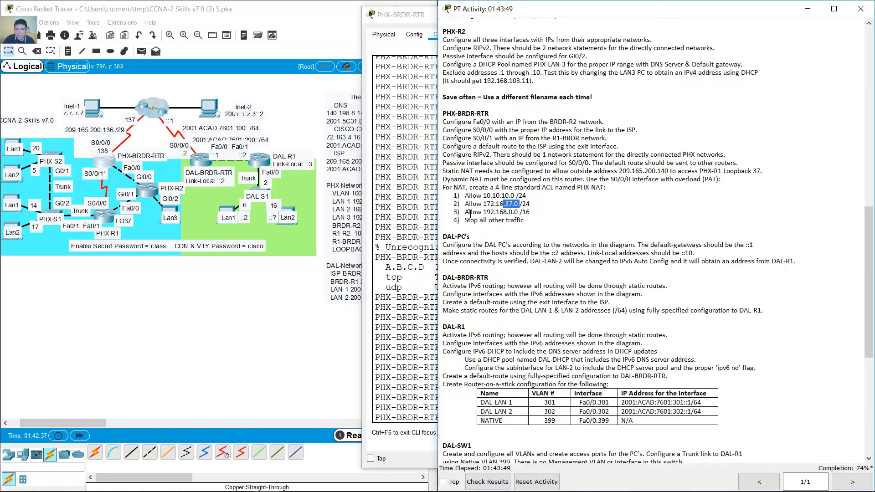
{"action": "left_click_drag", "start_coordinate": [468, 212], "coordinate": [531, 213]}
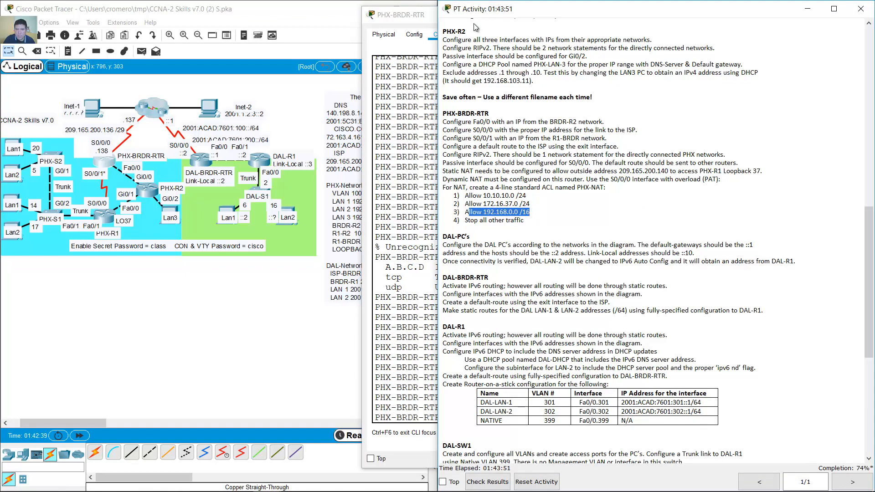
{"action": "left_click", "coordinate": [420, 18]}
{"action": "key", "text": "Up"}
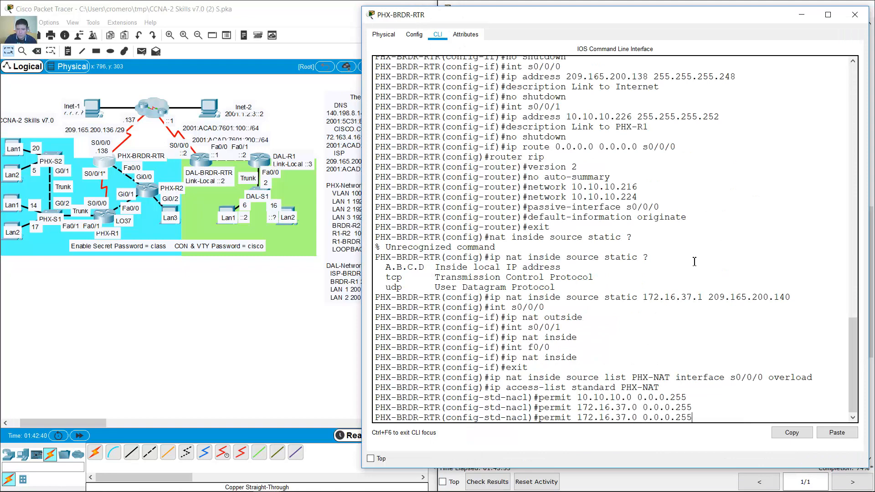
{"action": "key", "text": "BackSpace"}
{"action": "key", "text": "BackSpace"}
{"action": "type", "text": "9"}
{"action": "key", "text": "Right"}
{"action": "key", "text": "Right"}
{"action": "type", "text": "8"}
{"action": "key", "text": "Right"}
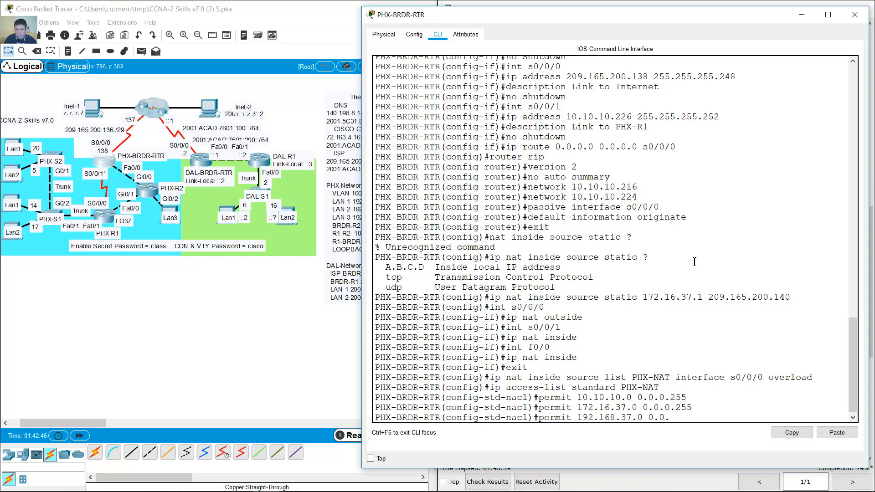
{"action": "key", "text": "Delete"}
{"action": "key", "text": "Delete"}
{"action": "type", "text": "0"}
{"action": "type", "text": "255.255"}
{"action": "key", "text": "Return"}
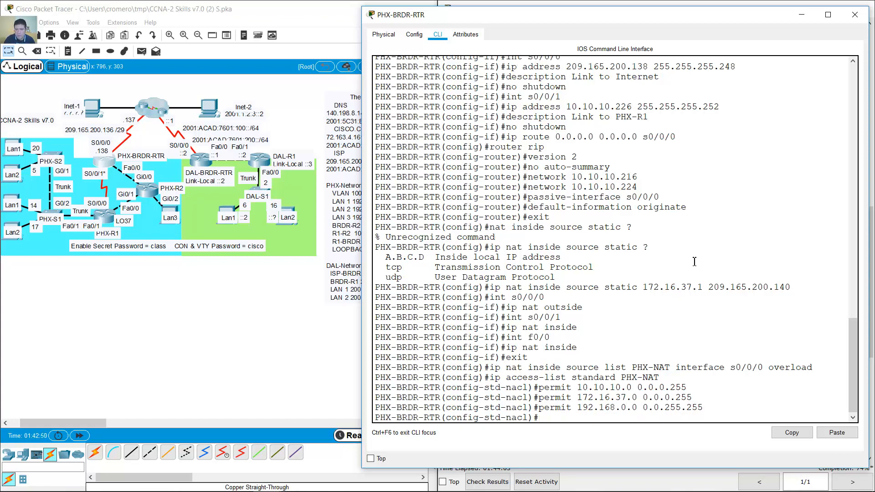
- Finish the PHX-NAT list with 'deny any' to stop all other traffic
{"action": "key", "text": "alt+Tab"}
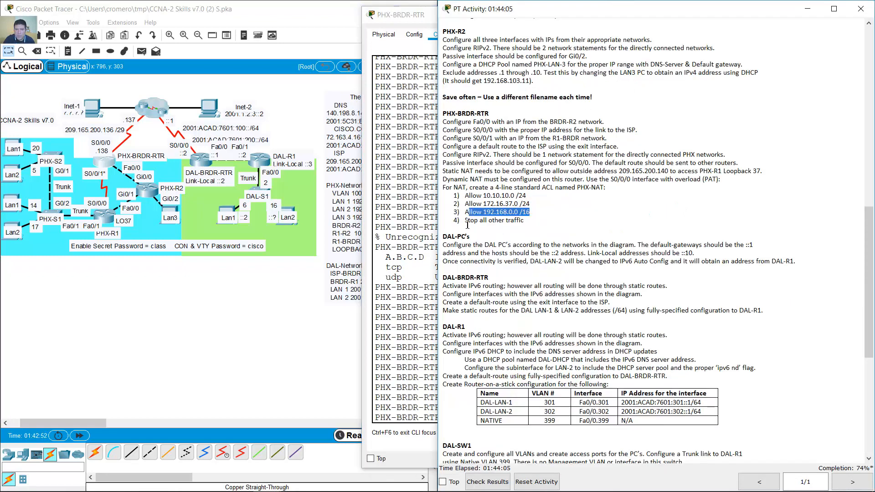
{"action": "left_click_drag", "start_coordinate": [466, 222], "coordinate": [524, 227]}
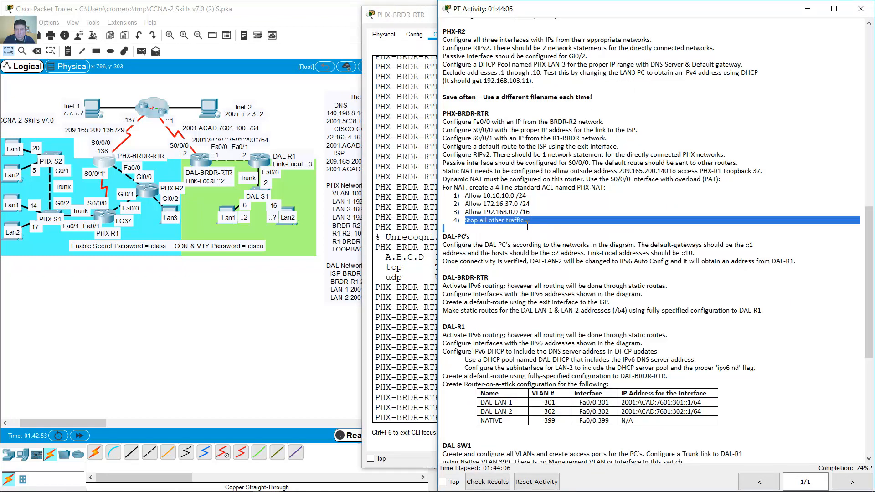
{"action": "left_click", "coordinate": [408, 16]}
{"action": "type", "text": "deany"}
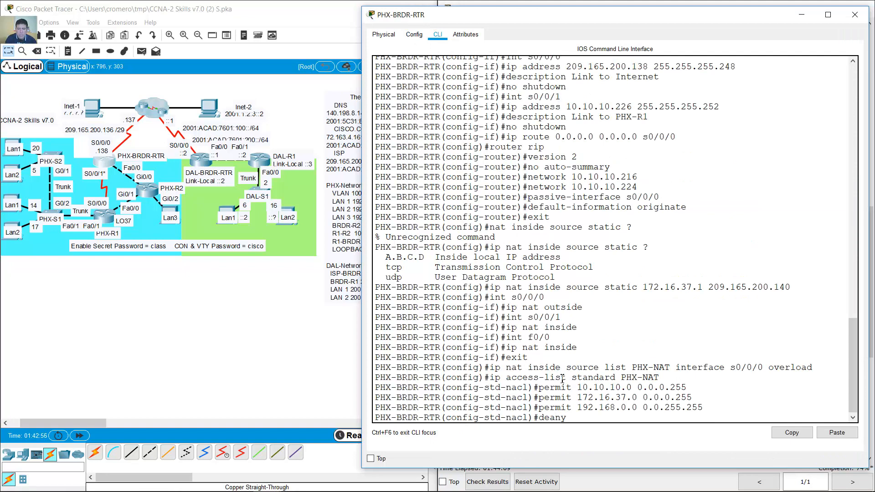
{"action": "key", "text": "BackSpace"}
{"action": "key", "text": "BackSpace"}
{"action": "type", "text": "ny any"}
{"action": "key", "text": "Return"}
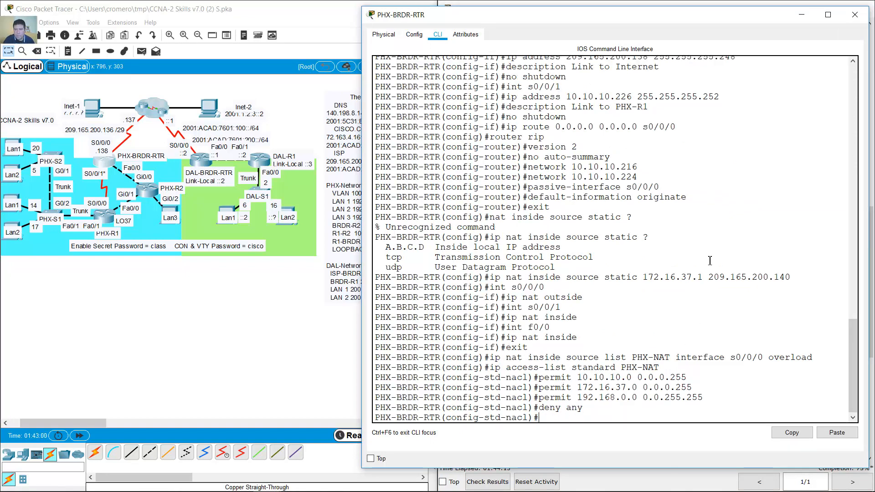
{"action": "left_click", "coordinate": [714, 2]}
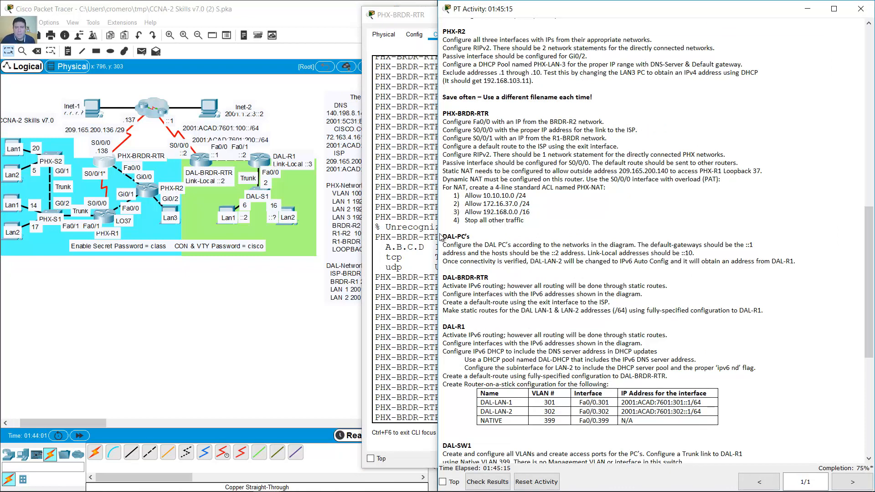
{"action": "left_click_drag", "start_coordinate": [446, 242], "coordinate": [757, 245]}
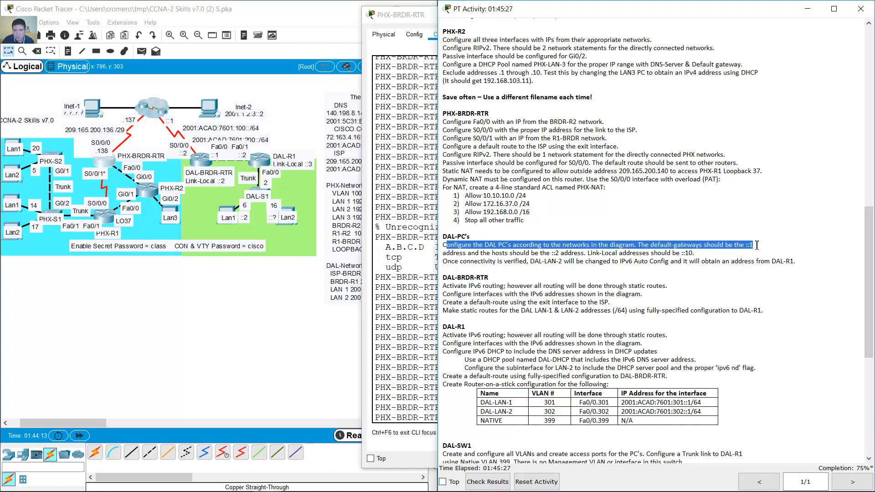
{"action": "left_click_drag", "start_coordinate": [450, 253], "coordinate": [575, 256]}
{"action": "left_click_drag", "start_coordinate": [622, 249], "coordinate": [695, 254]}
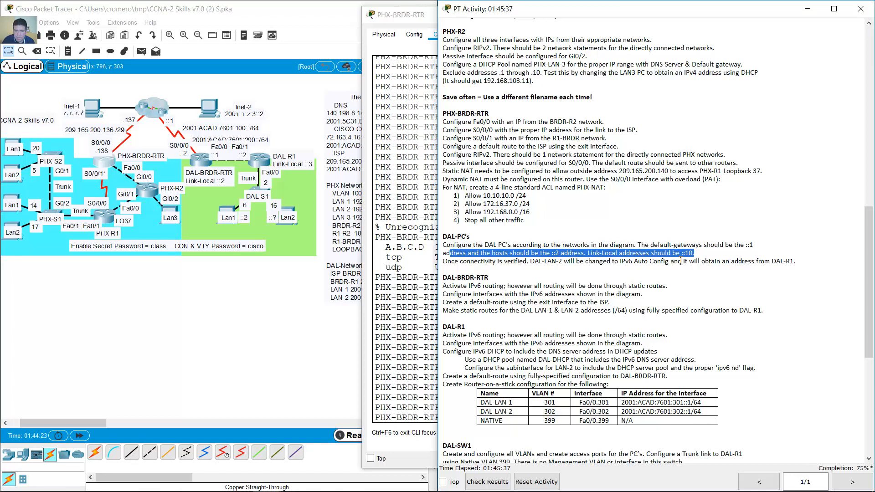
- Open the DAL-LAN1 PC's Desktop IP Configuration, moving its window aside first
{"action": "left_click", "coordinate": [229, 211]}
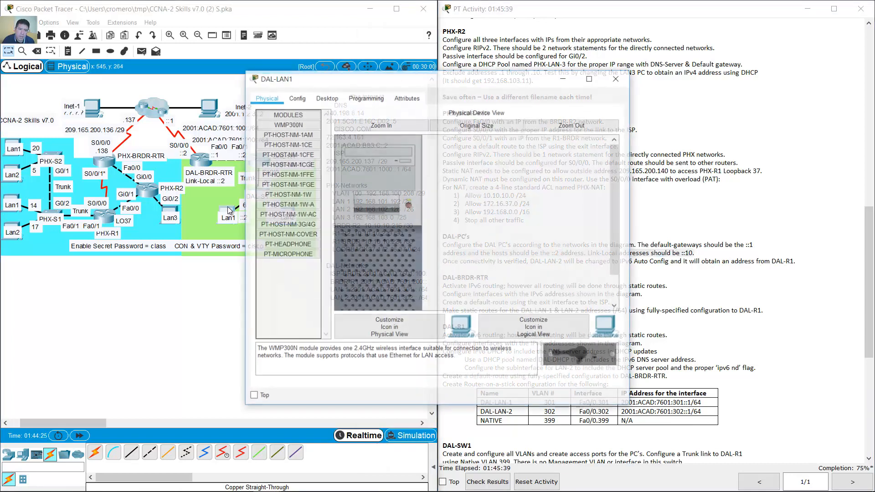
{"action": "left_click_drag", "start_coordinate": [339, 84], "coordinate": [531, 26]}
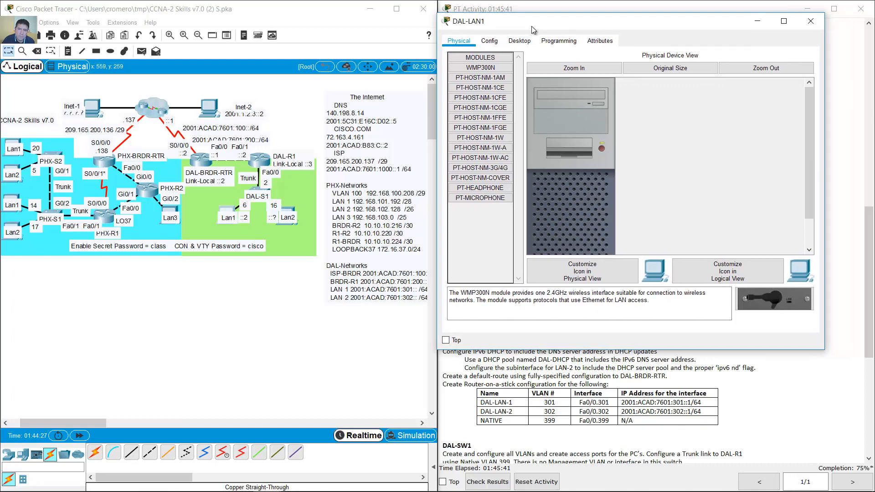
{"action": "left_click", "coordinate": [520, 40]}
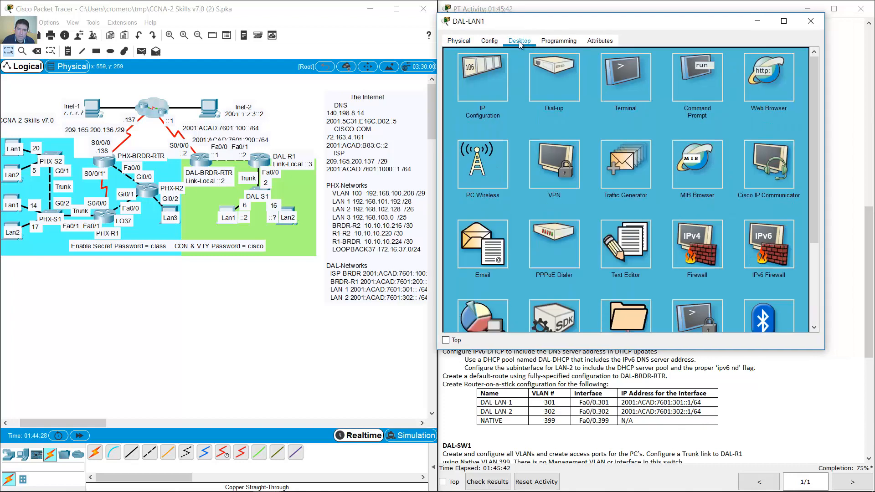
{"action": "left_click", "coordinate": [485, 81]}
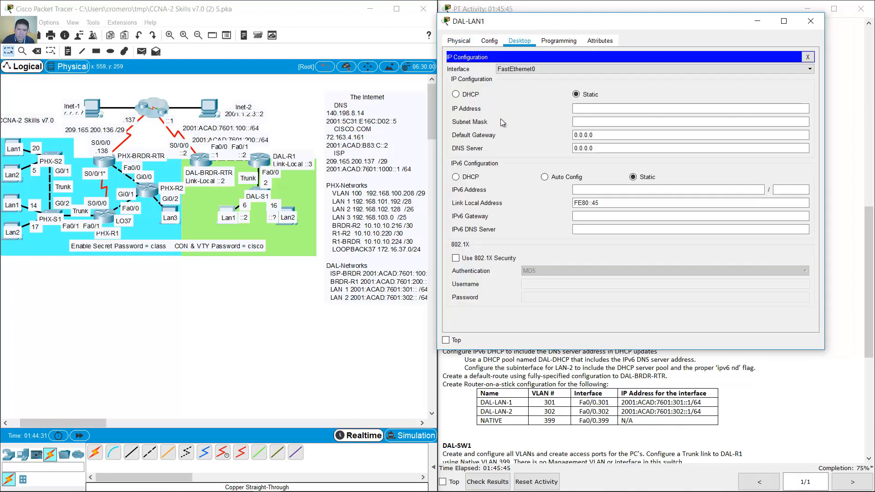
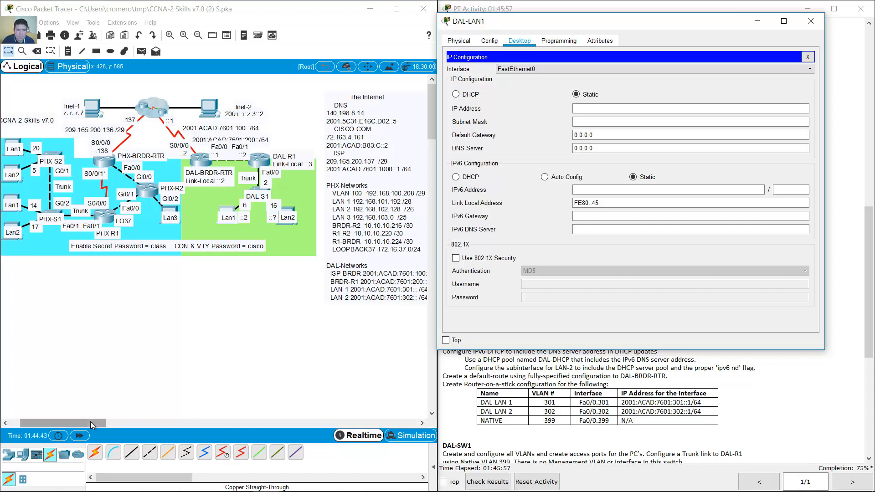
- Give DAL-LAN1 IPv6 address 2001:acad:7601:301::2/64 and gateway 2001:acad:7601:301::1
{"action": "left_click", "coordinate": [156, 422]}
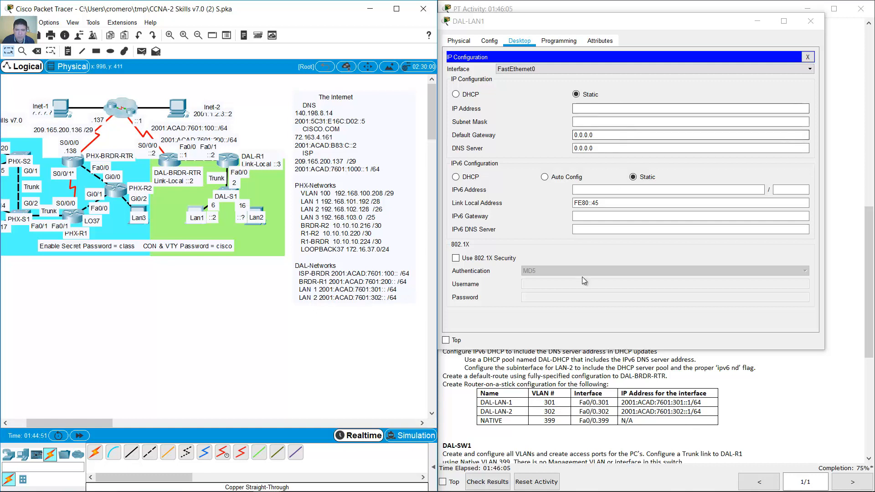
{"action": "left_click", "coordinate": [602, 190]}
{"action": "type", "text": "2001:"}
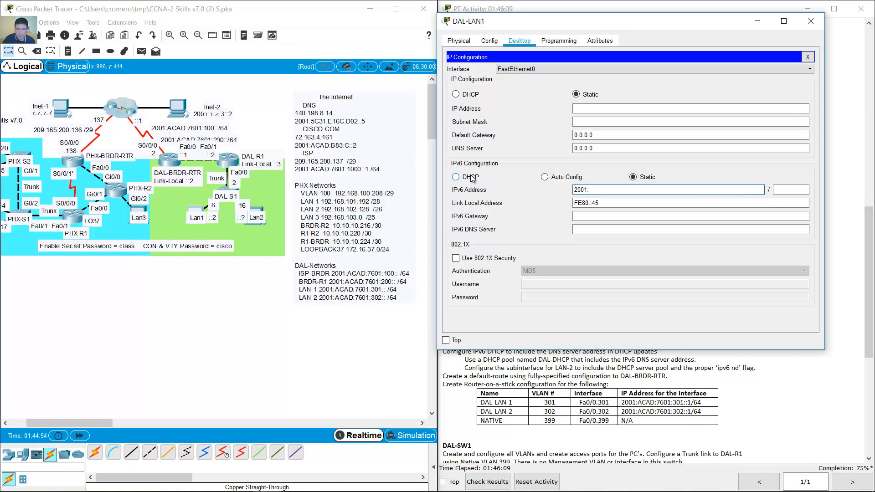
{"action": "type", "text": "acad:"}
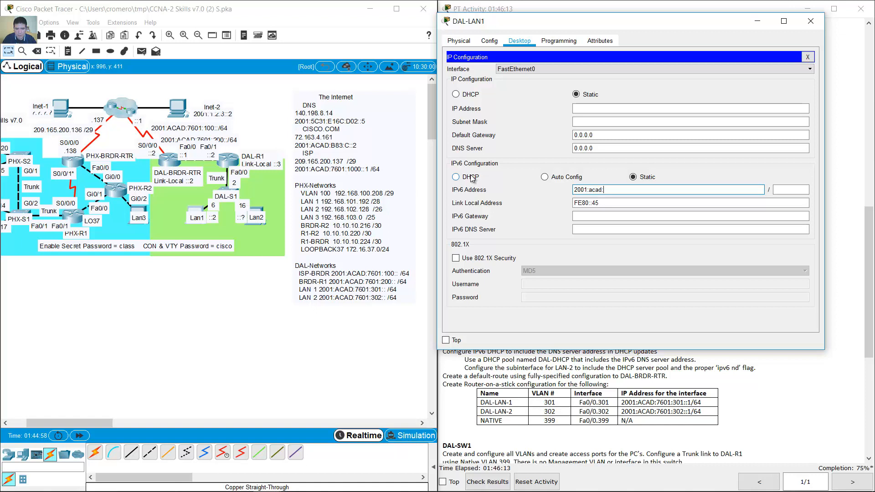
{"action": "type", "text": "7601:301::2"}
{"action": "left_click", "coordinate": [793, 192]}
{"action": "type", "text": "64"}
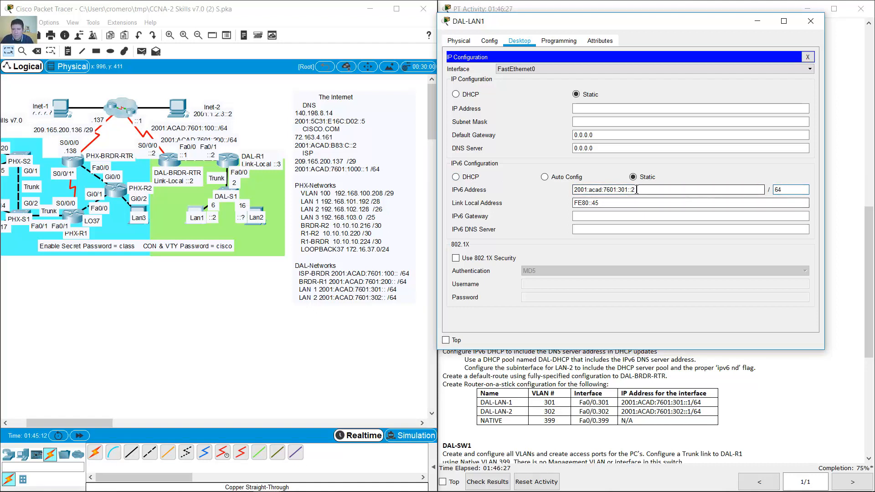
{"action": "left_click_drag", "start_coordinate": [620, 192], "coordinate": [536, 192]}
{"action": "key", "text": "ctrl+c"}
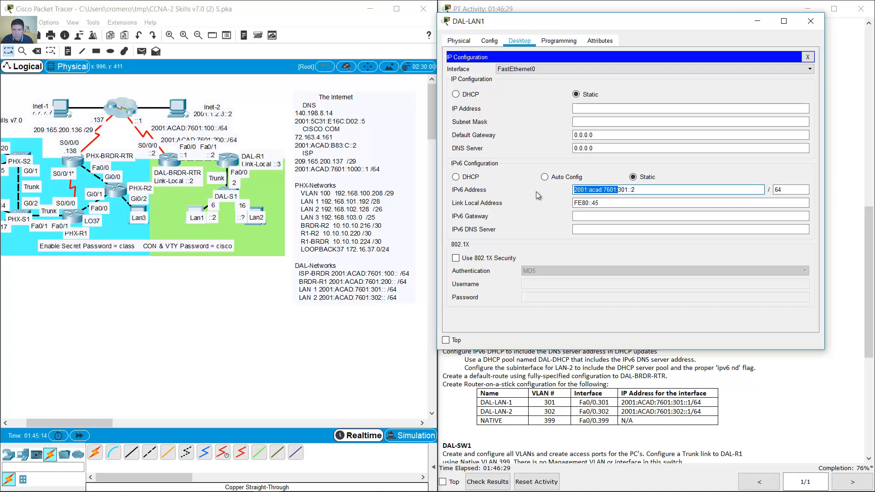
{"action": "left_click", "coordinate": [584, 217]}
{"action": "key", "text": "ctrl+v"}
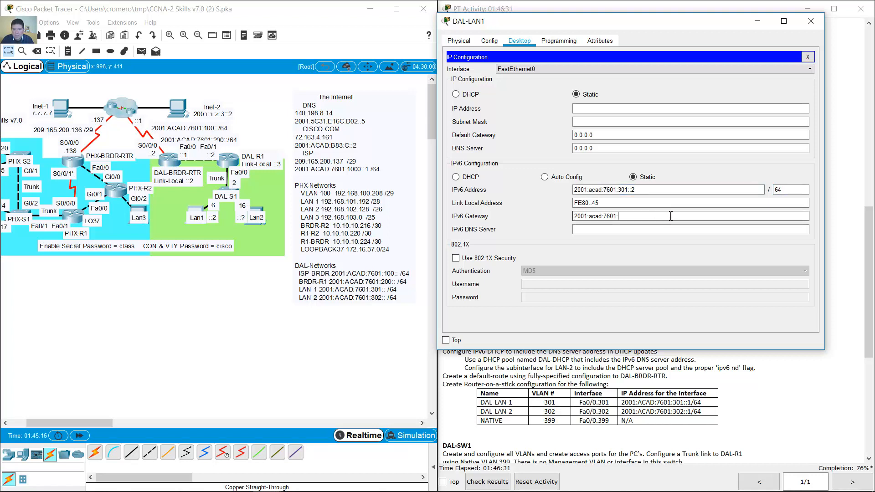
{"action": "type", "text": "301::1"}
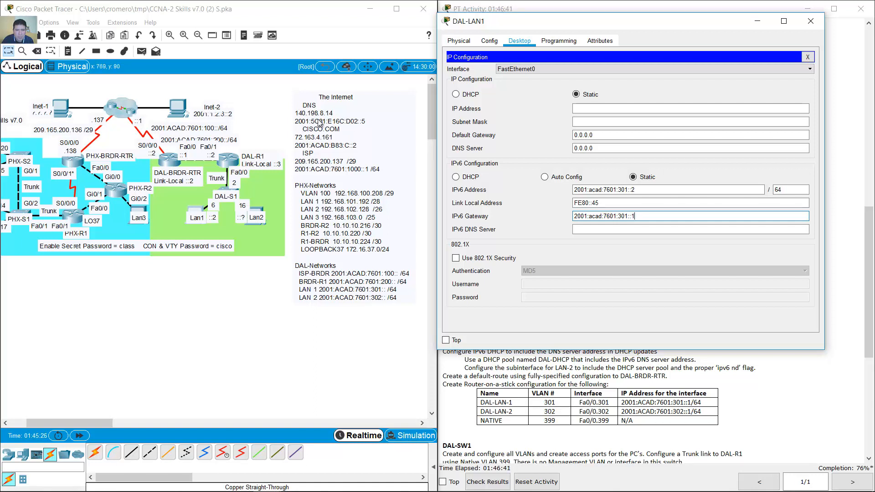
- Set DAL-LAN1's DNS to 2001:5c31:e16c:d02::5 and link-local to FE80::10, then close its settings
{"action": "left_click", "coordinate": [615, 232]}
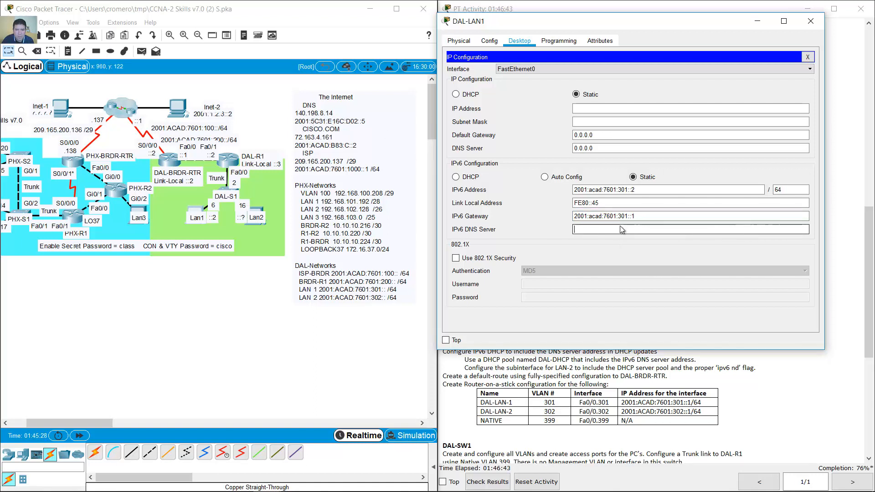
{"action": "type", "text": "2001"}
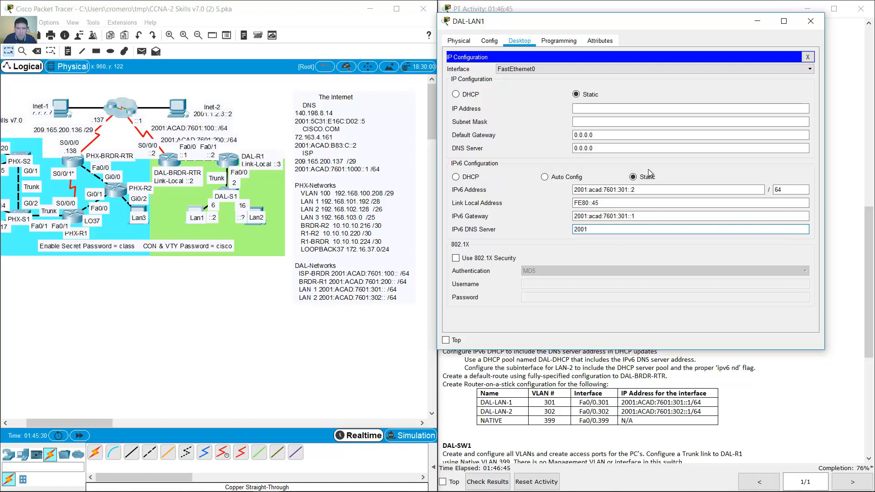
{"action": "type", "text": ":5c31:e16c:d02::5"}
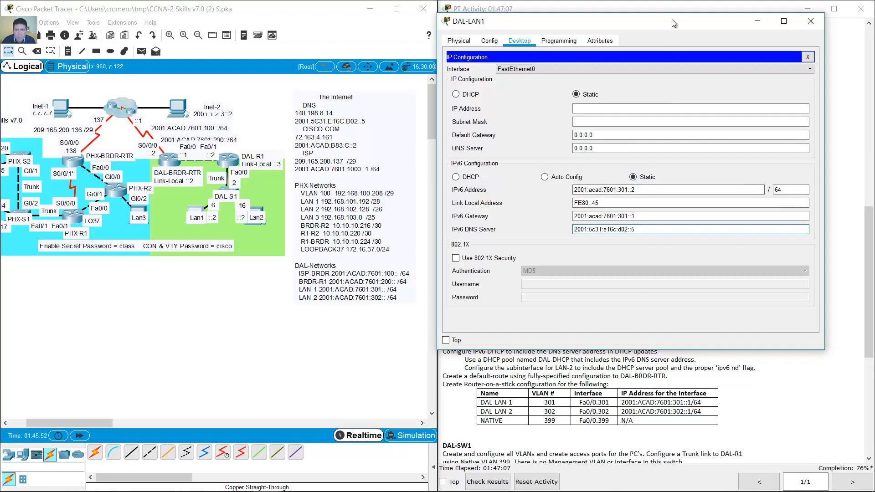
{"action": "left_click_drag", "start_coordinate": [672, 20], "coordinate": [284, 68]}
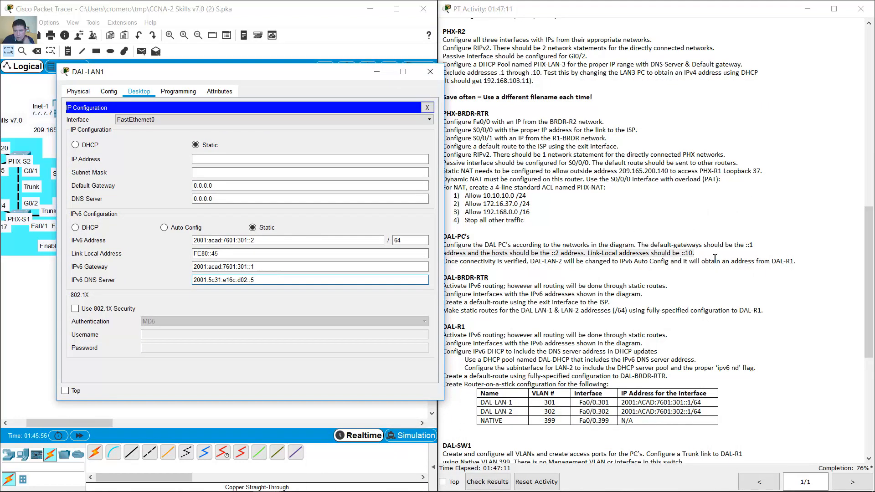
{"action": "left_click_drag", "start_coordinate": [282, 79], "coordinate": [681, 52]}
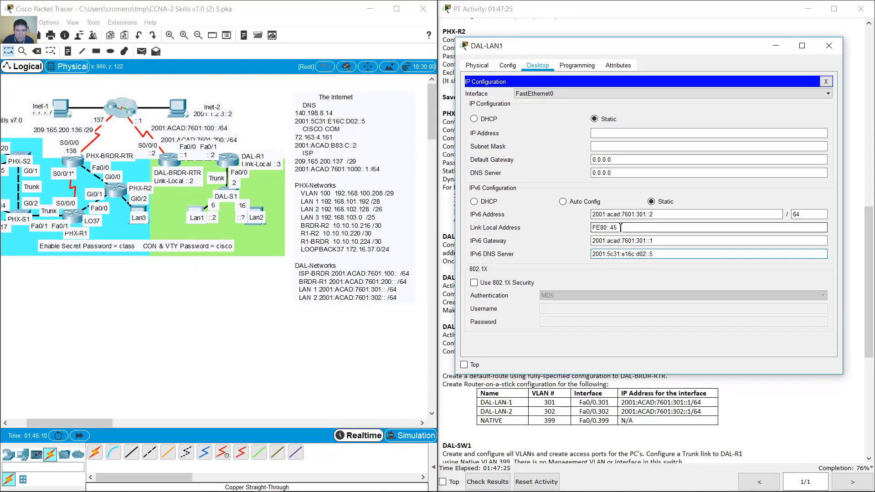
{"action": "left_click_drag", "start_coordinate": [620, 227], "coordinate": [610, 229]}
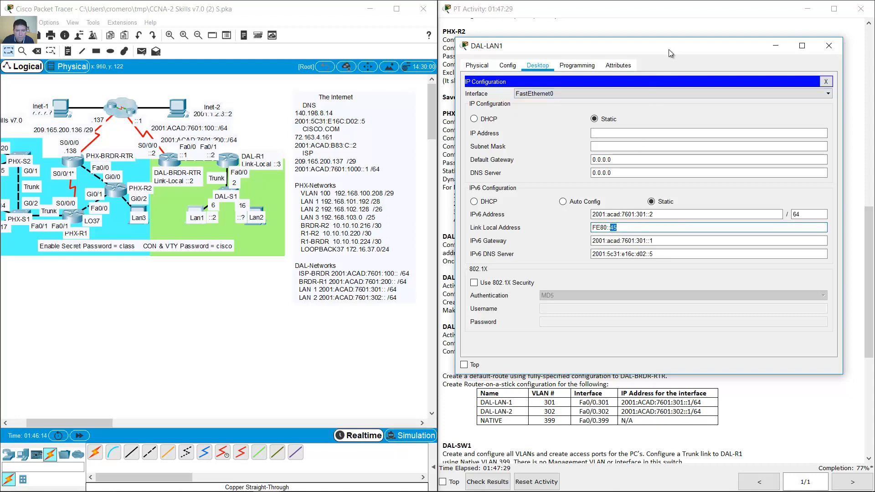
{"action": "left_click_drag", "start_coordinate": [669, 49], "coordinate": [649, 50]}
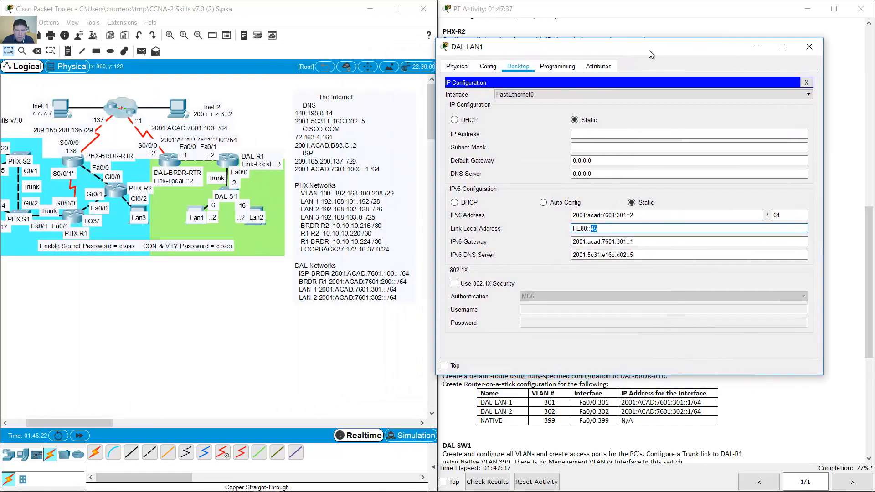
{"action": "type", "text": "10"}
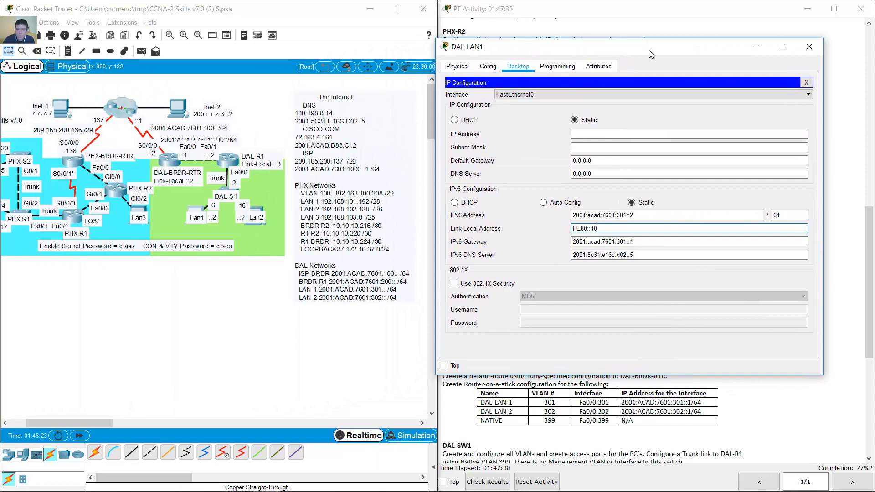
{"action": "left_click", "coordinate": [810, 47]}
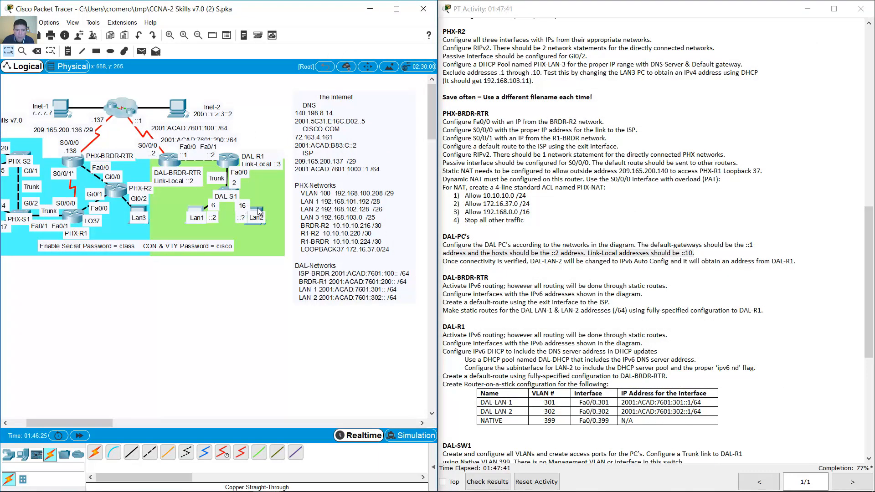
- Give DAL-LAN-2 IPv6 address 2001:acad:7601:302::2/64 and link-local FE80::10
{"action": "left_click", "coordinate": [258, 211]}
{"action": "left_click_drag", "start_coordinate": [406, 78], "coordinate": [600, 61]}
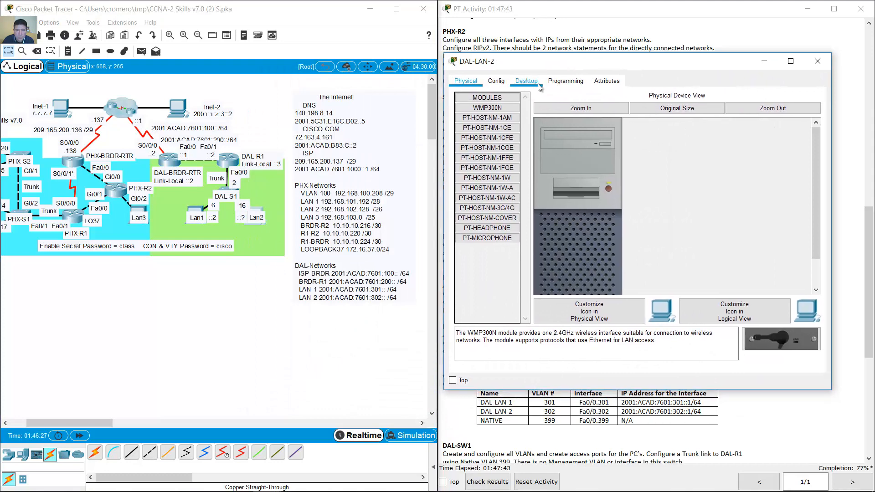
{"action": "left_click", "coordinate": [536, 83]}
{"action": "left_click", "coordinate": [502, 130]}
{"action": "left_click", "coordinate": [592, 231]}
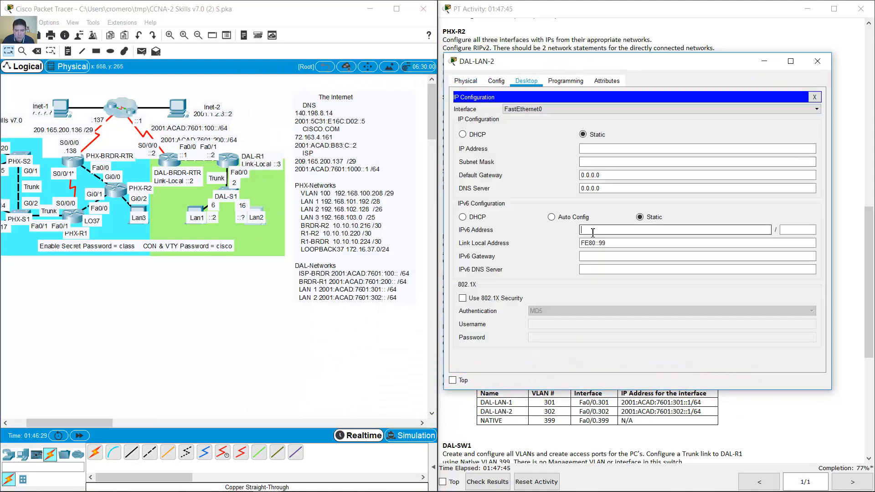
{"action": "type", "text": "2001:acad:7601:"}
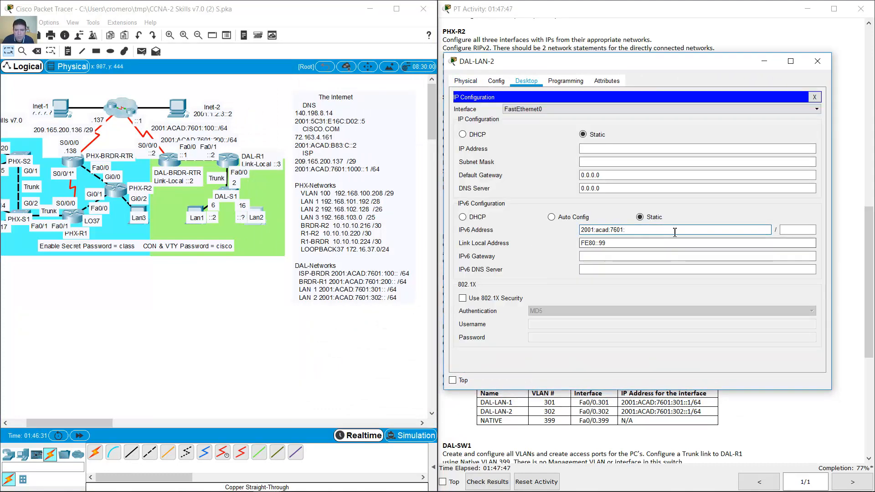
{"action": "type", "text": "302::"}
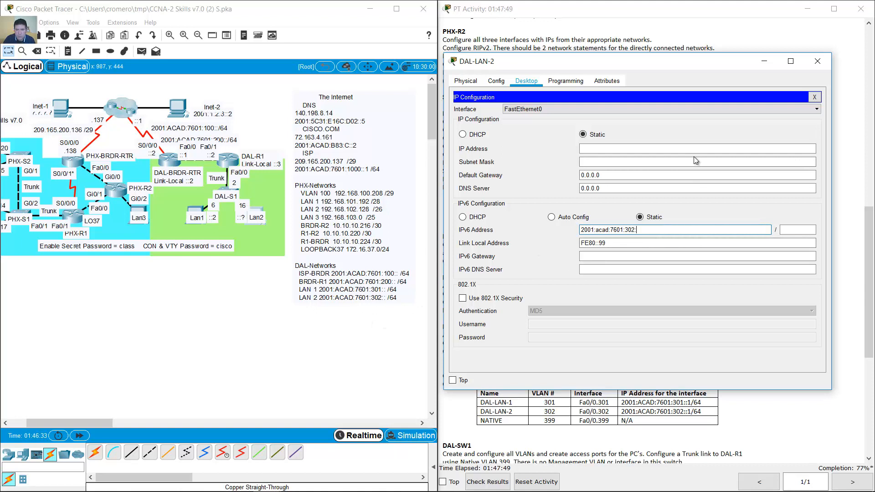
{"action": "type", "text": "2"}
{"action": "key", "text": "Tab"}
{"action": "type", "text": "64"}
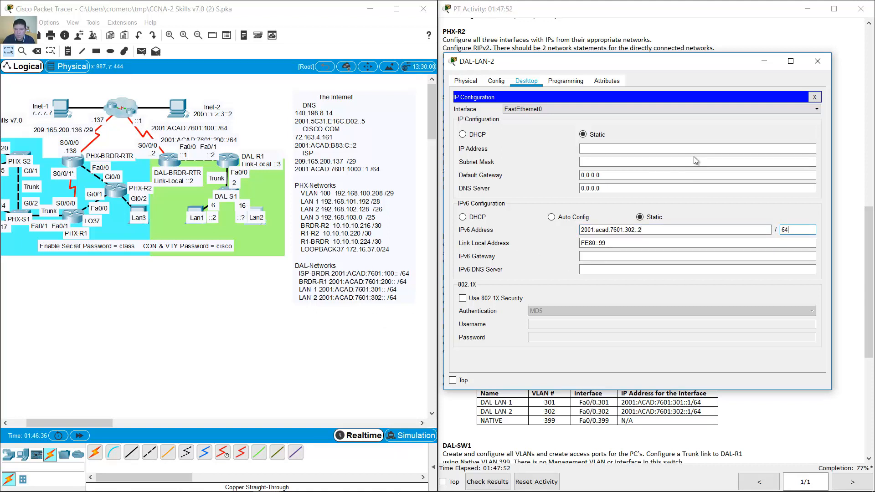
{"action": "double_click", "coordinate": [601, 244]}
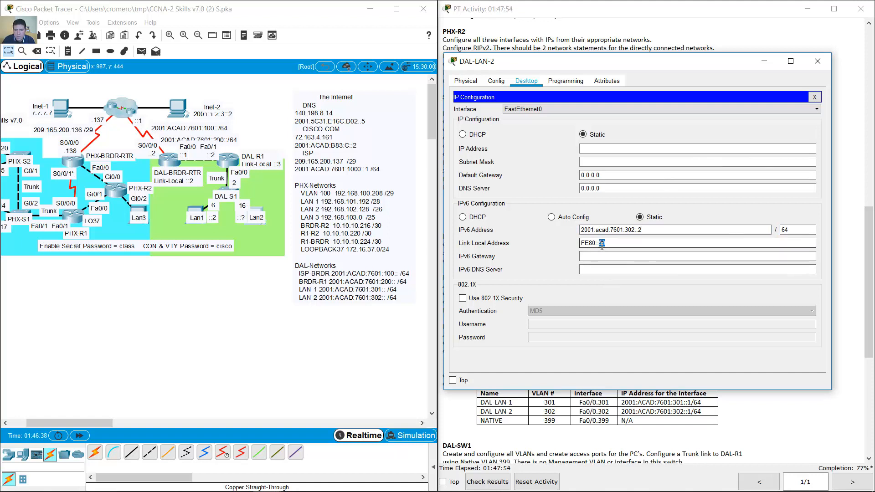
{"action": "type", "text": "10"}
- Enter DAL-LAN-2's default gateway on the 2001:acad:7601:302:: network
{"action": "left_click", "coordinate": [643, 256]}
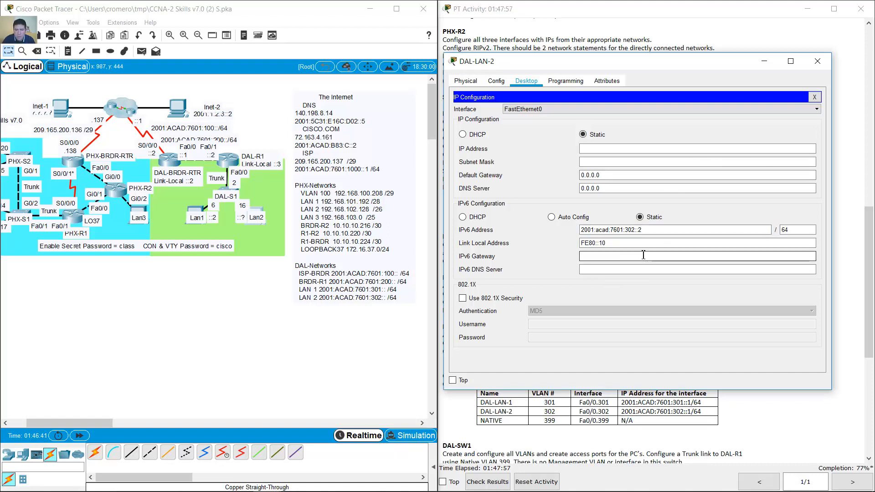
{"action": "key", "text": "ctrl+v"}
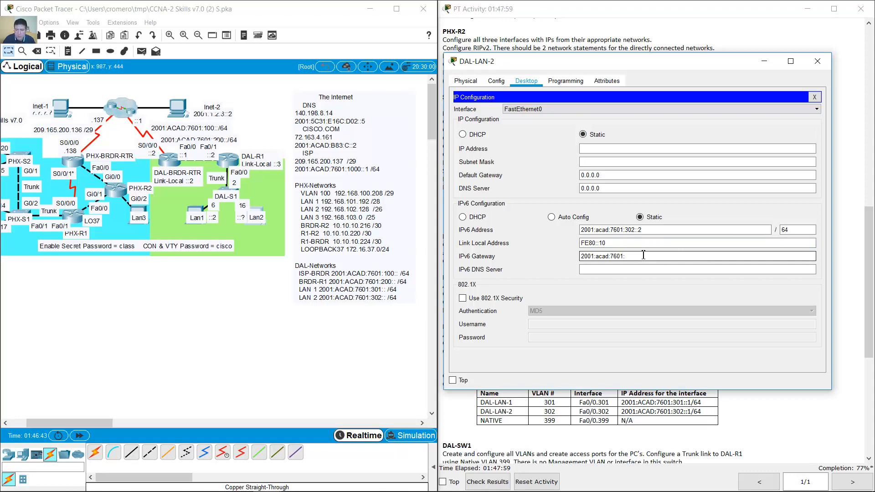
{"action": "type", "text": "302::1"}
{"action": "left_click", "coordinate": [765, 61]}
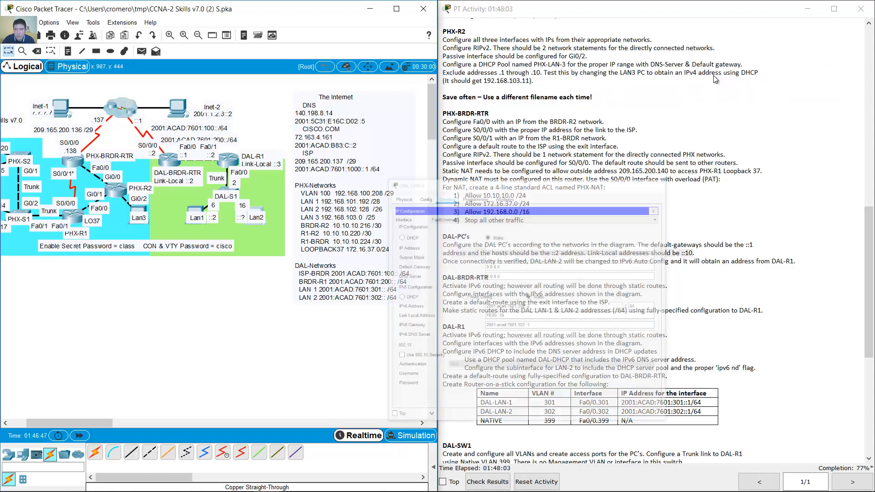
- Copy DAL-LAN1's DNS address 2001:5C31:E16C:D02::5 into DAL-LAN-2 and close its window
{"action": "left_click", "coordinate": [196, 210]}
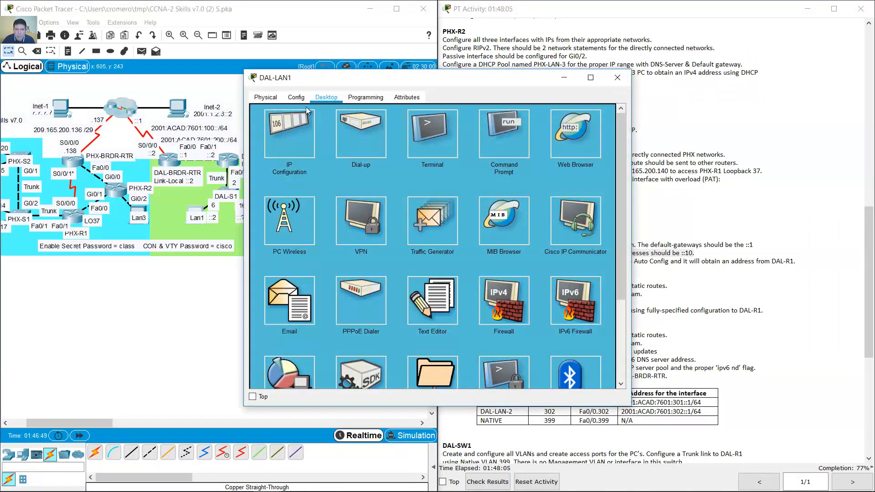
{"action": "left_click", "coordinate": [301, 114]}
{"action": "left_click_drag", "start_coordinate": [451, 286], "coordinate": [370, 289]}
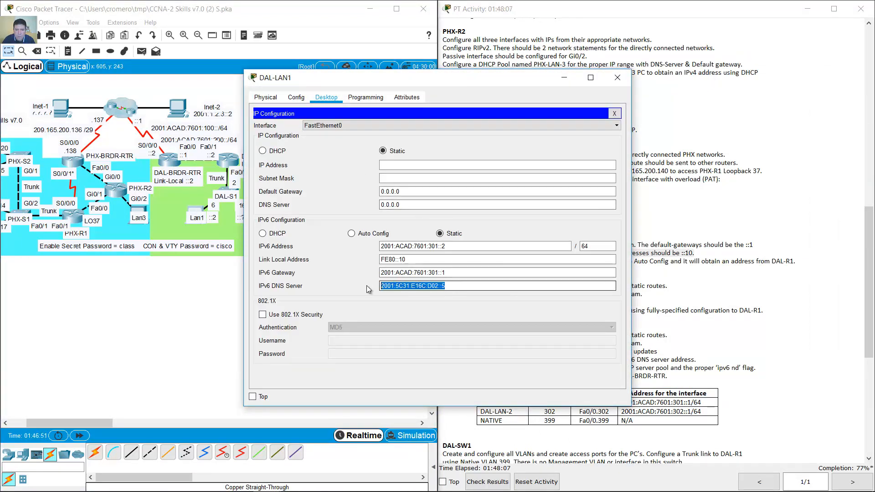
{"action": "right_click", "coordinate": [399, 289]}
{"action": "left_click", "coordinate": [430, 333]}
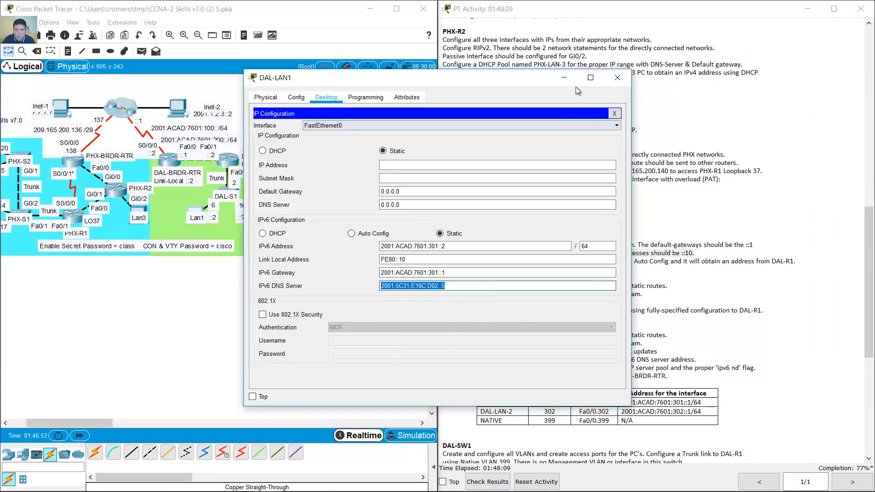
{"action": "left_click", "coordinate": [565, 79]}
{"action": "left_click", "coordinate": [250, 210]}
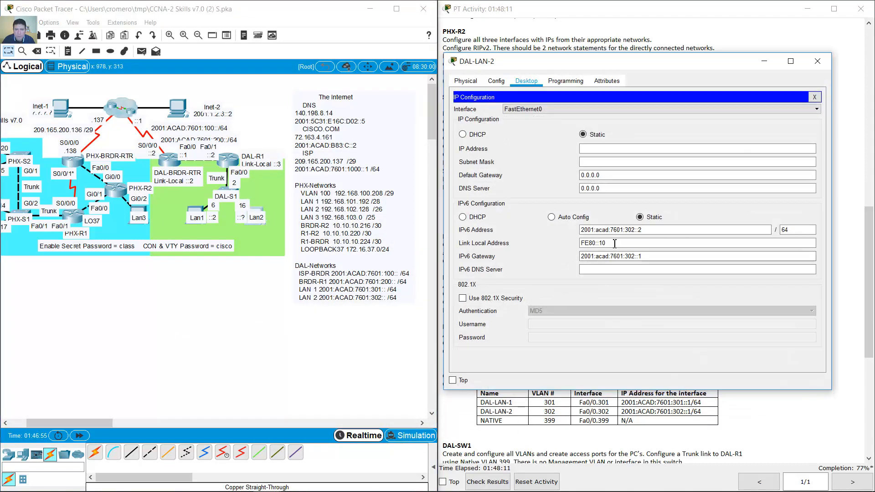
{"action": "right_click", "coordinate": [622, 270]}
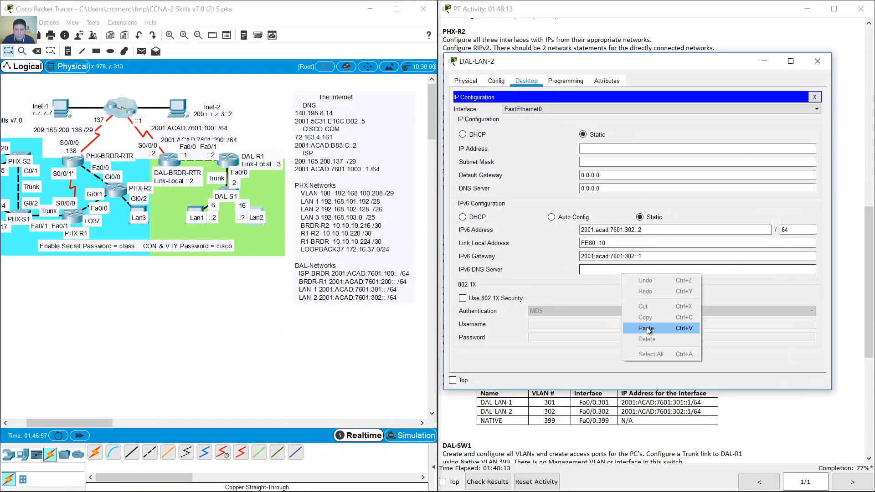
{"action": "left_click", "coordinate": [661, 327]}
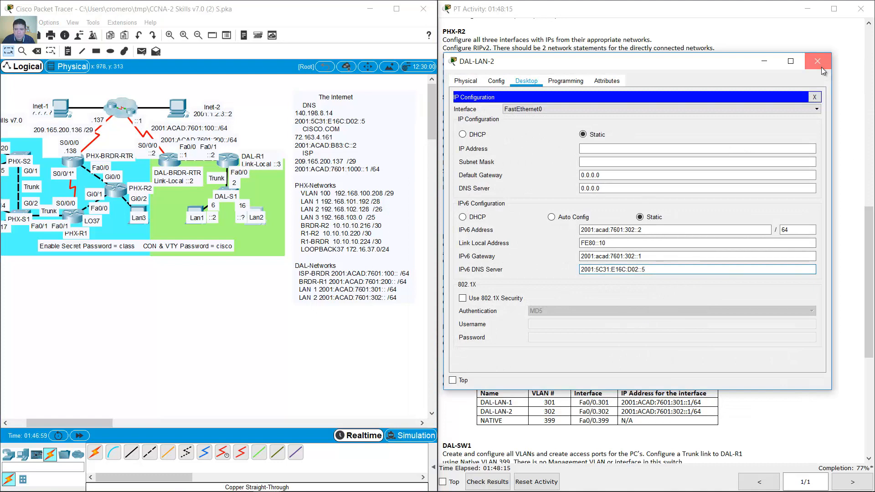
{"action": "left_click", "coordinate": [817, 61]}
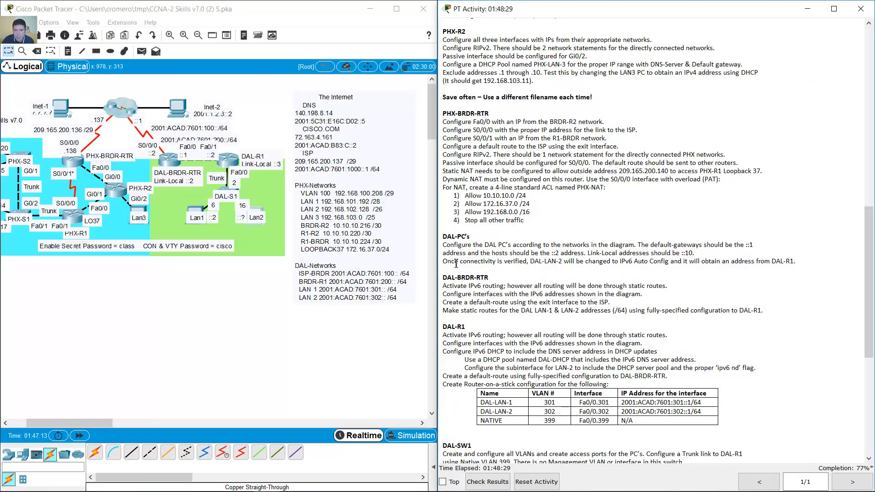
- Highlight the connectivity and DAL-LAN-2 Auto Config notes, and briefly check DAL-LAN1's window
{"action": "left_click_drag", "start_coordinate": [448, 262], "coordinate": [529, 259]}
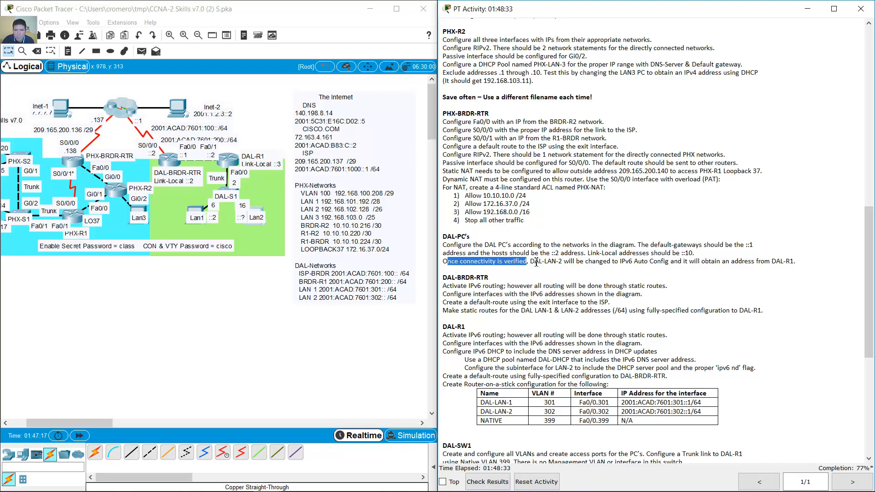
{"action": "left_click_drag", "start_coordinate": [534, 261], "coordinate": [563, 261]}
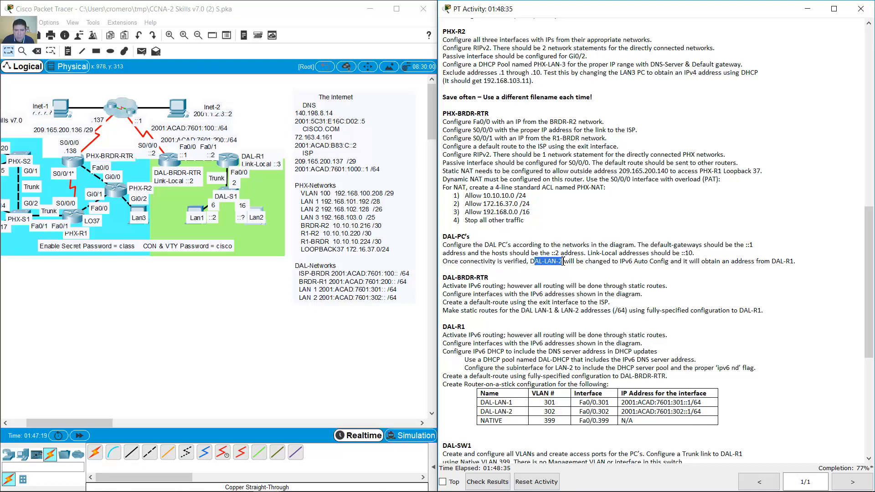
{"action": "left_click_drag", "start_coordinate": [565, 261], "coordinate": [796, 262]}
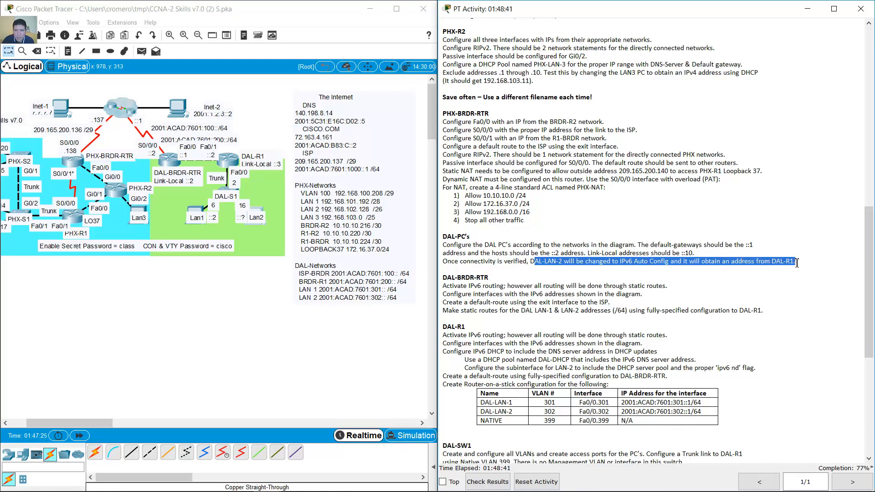
{"action": "left_click", "coordinate": [199, 212]}
{"action": "left_click_drag", "start_coordinate": [430, 84], "coordinate": [589, 68]}
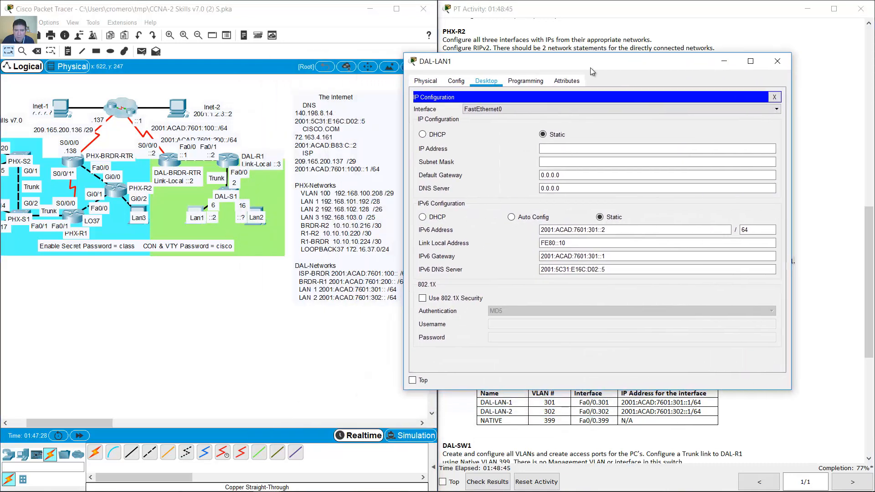
{"action": "left_click", "coordinate": [777, 61]}
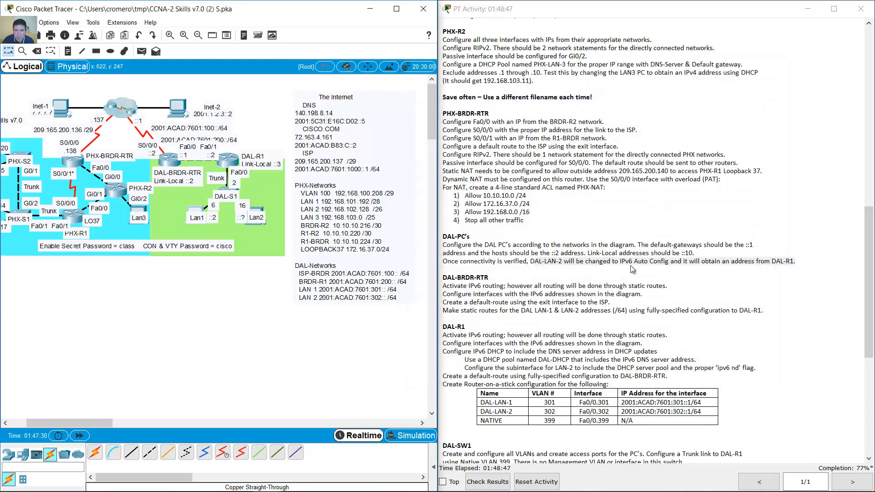
- Scroll to the DAL-BRDR-RTR requirements, highlight 'Activate IPv6 routing', and open the router's CLI
{"action": "scroll", "coordinate": [698, 273], "scroll_direction": "down", "scroll_amount": 4}
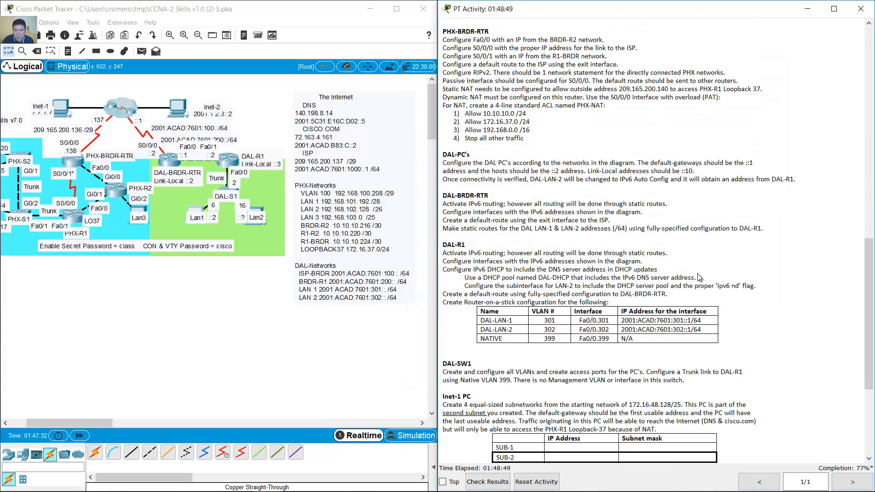
{"action": "left_click_drag", "start_coordinate": [447, 168], "coordinate": [493, 168]}
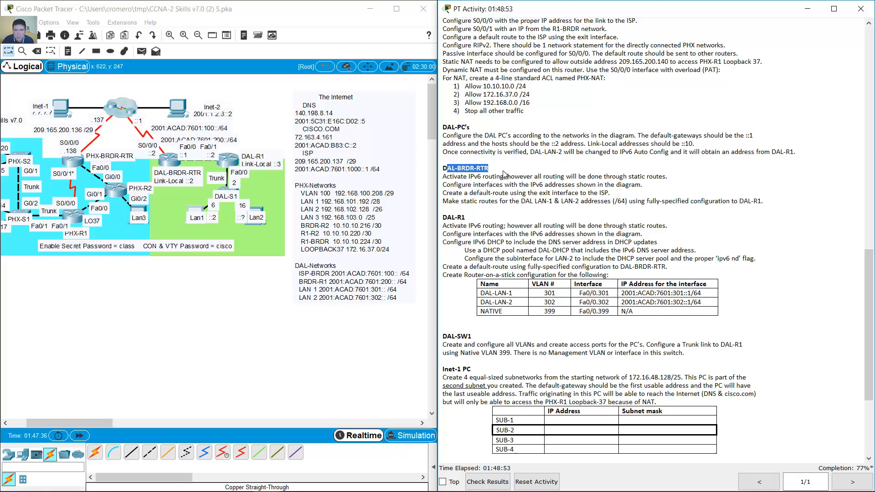
{"action": "left_click", "coordinate": [139, 309]}
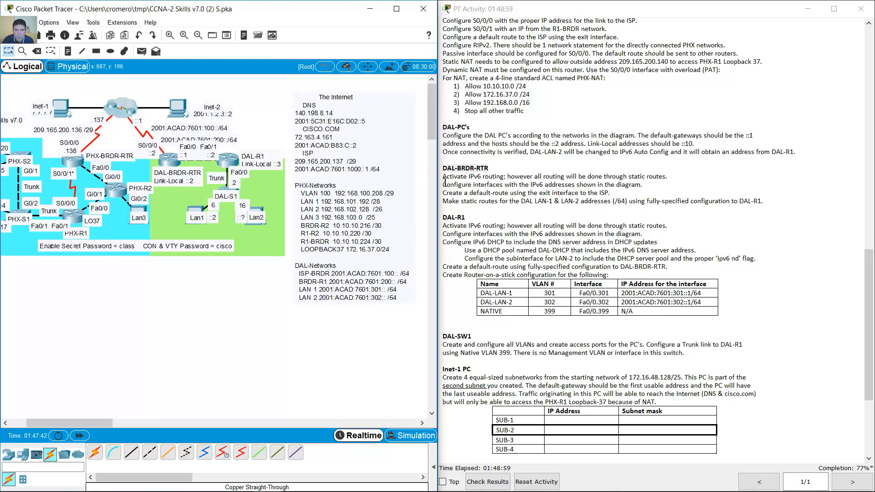
{"action": "left_click_drag", "start_coordinate": [444, 179], "coordinate": [509, 178]}
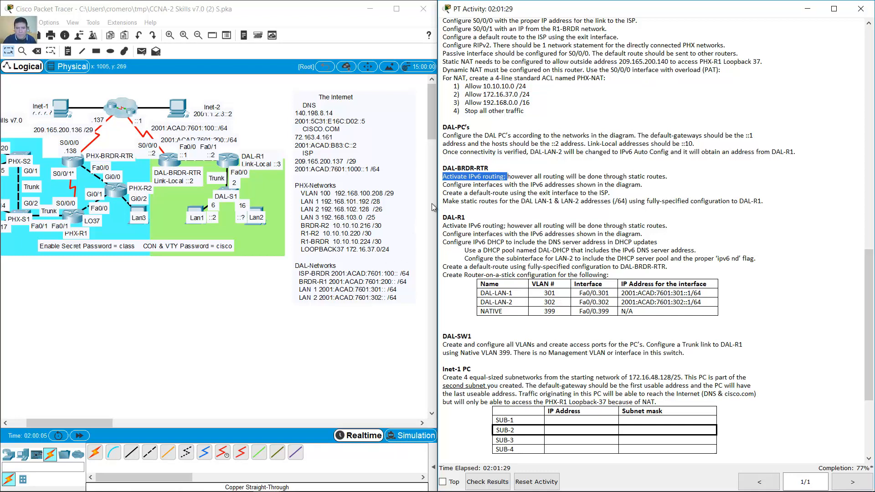
{"action": "left_click", "coordinate": [445, 184]}
{"action": "left_click_drag", "start_coordinate": [445, 179], "coordinate": [509, 177]}
{"action": "left_click", "coordinate": [174, 163]}
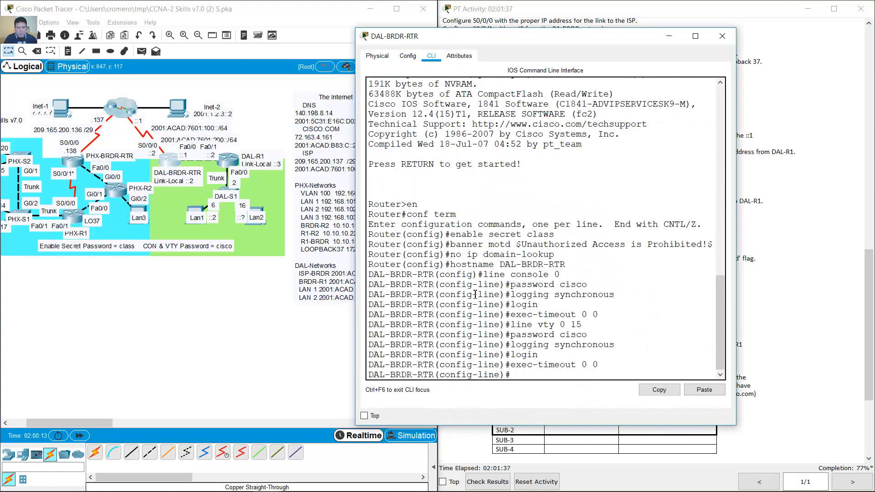
- Leave line configuration and enter 'ipv6 unicast-routing' on DAL-BRDR-RTR
{"action": "type", "text": "exit"}
{"action": "key", "text": "Return"}
{"action": "type", "text": "v6 unicas"}
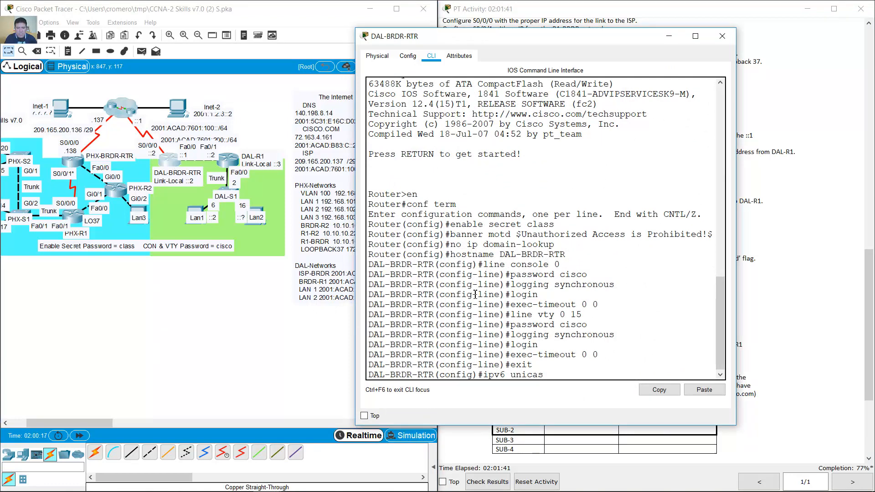
{"action": "type", "text": "t-routing"}
{"action": "key", "text": "Return"}
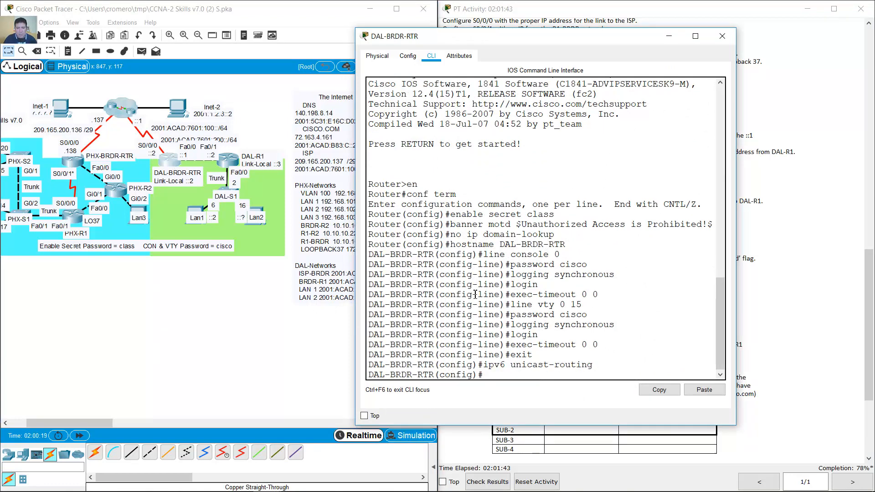
- Review the instructions on static routing and IPv6 interface addressing, then return to the CLI
{"action": "left_click", "coordinate": [565, 62]}
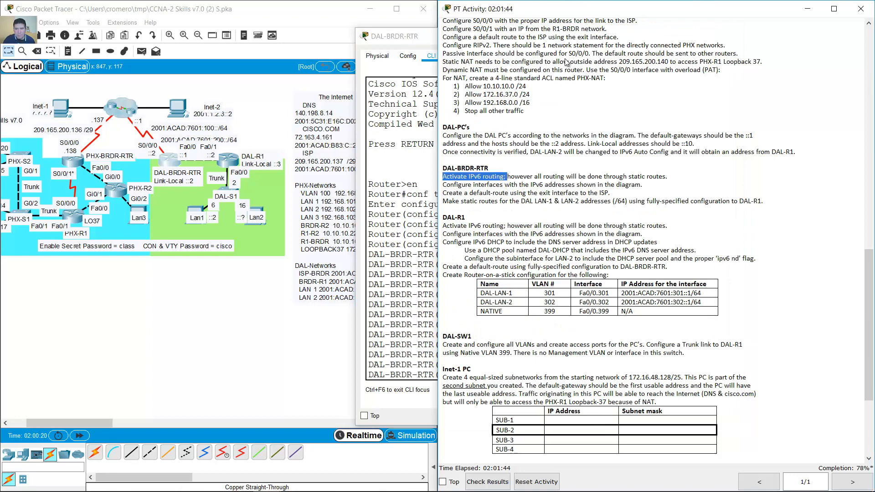
{"action": "left_click", "coordinate": [509, 180]}
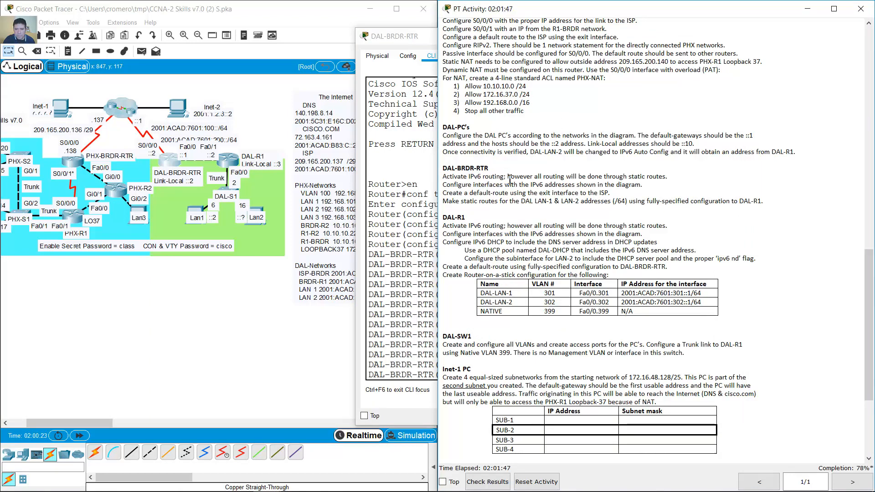
{"action": "left_click_drag", "start_coordinate": [510, 176], "coordinate": [678, 180]}
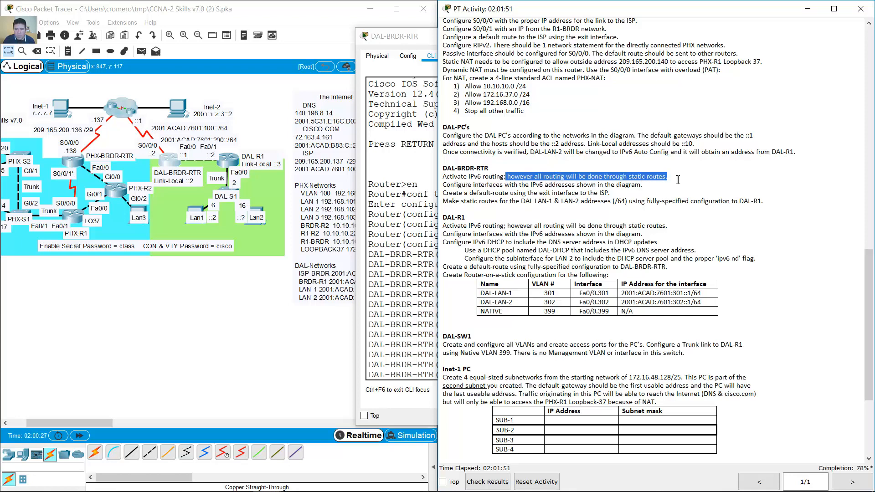
{"action": "left_click", "coordinate": [469, 182]}
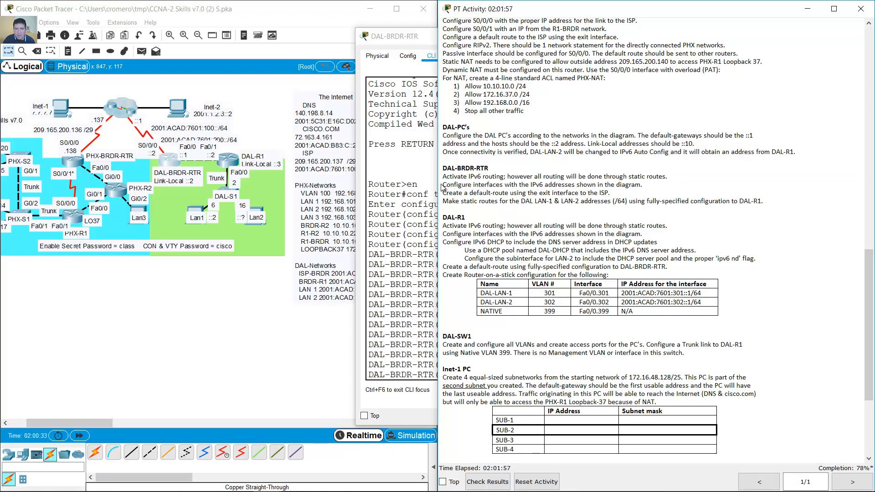
{"action": "left_click_drag", "start_coordinate": [442, 186], "coordinate": [610, 185]}
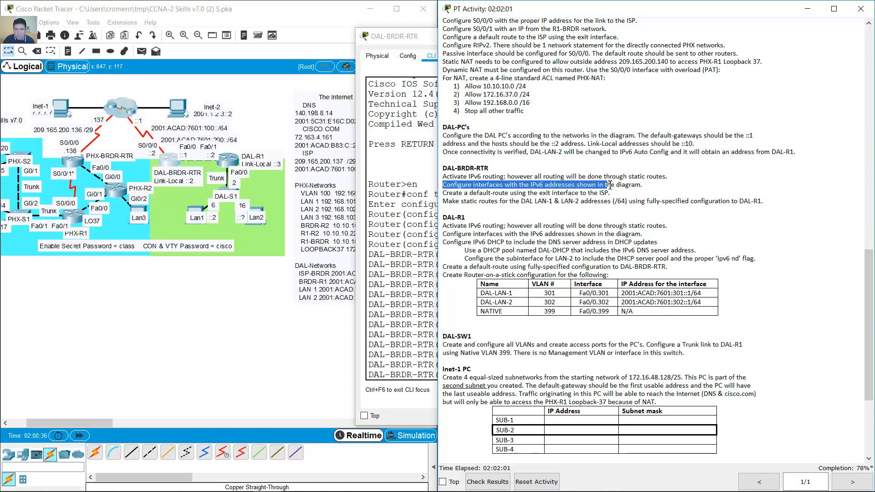
{"action": "left_click", "coordinate": [426, 259]}
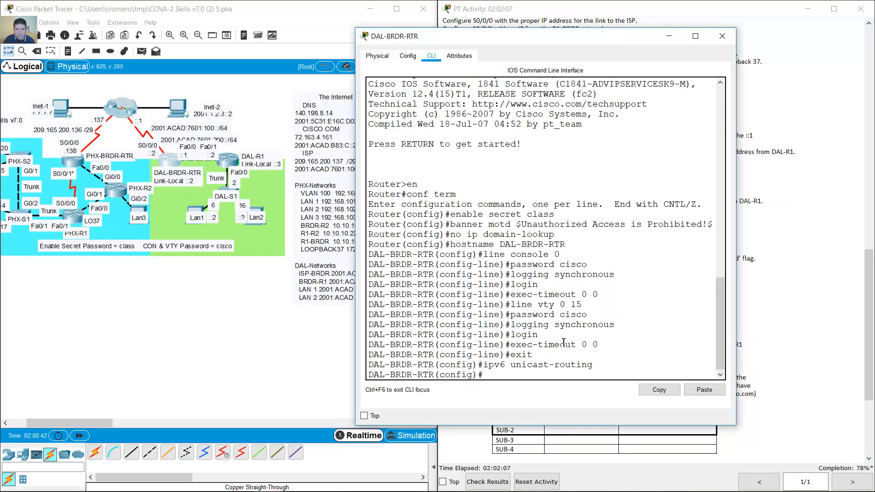
- Enter interface S0/0/0 and give it the description 'Link to Internet'
{"action": "type", "text": "int s0/0/0"}
{"action": "key", "text": "Return"}
{"action": "type", "text": "des"}
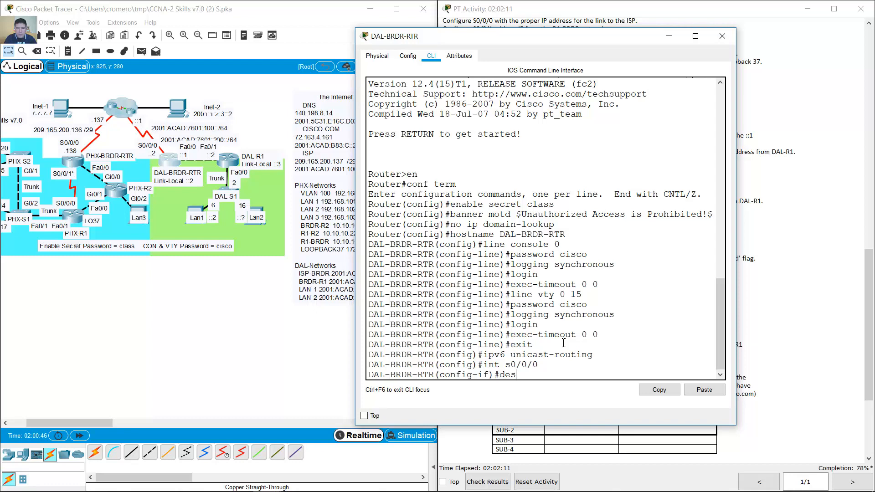
{"action": "type", "text": "cription Link to Internet"}
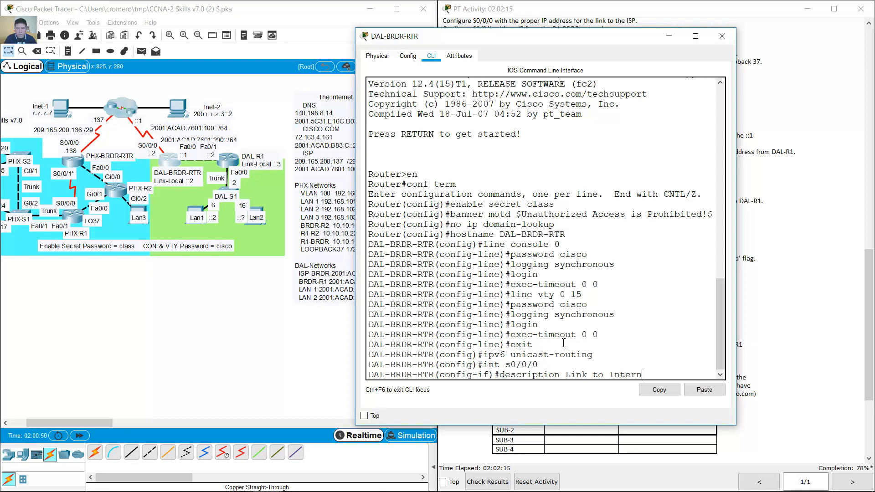
{"action": "key", "text": "Return"}
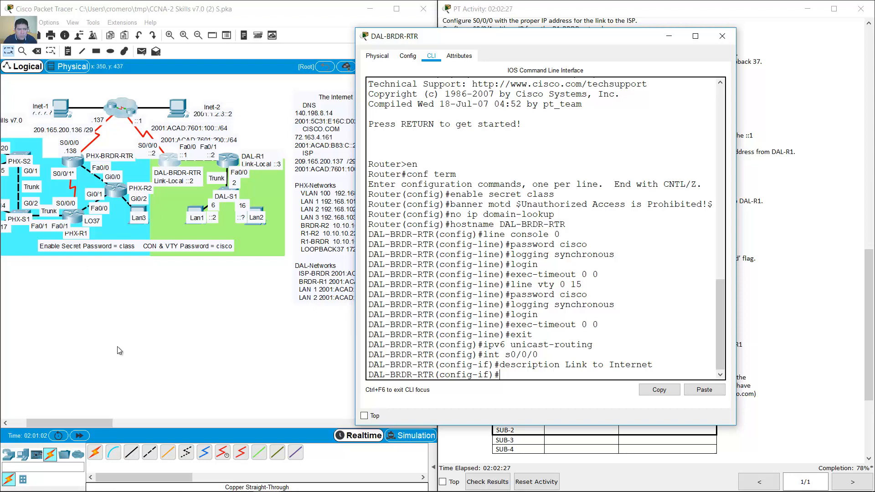
- Copy the IPv6 address prefix from DAL-LAN1's IP configuration
{"action": "left_click", "coordinate": [188, 209]}
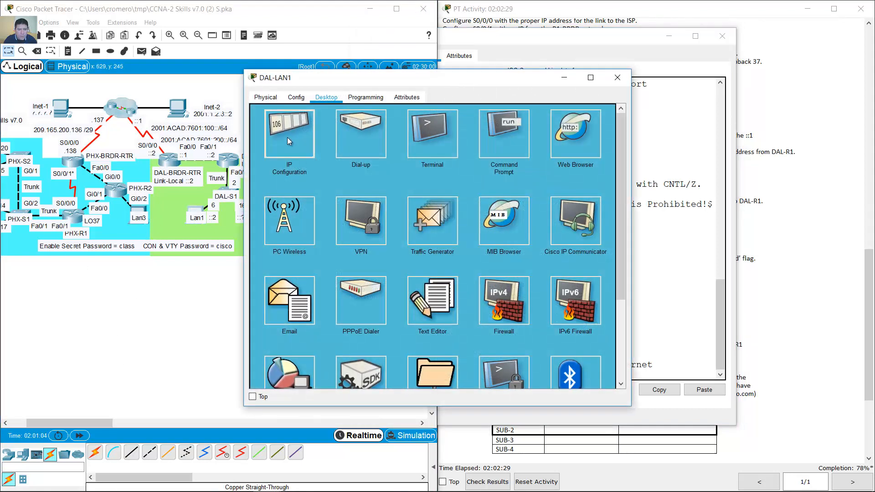
{"action": "left_click", "coordinate": [287, 138]}
{"action": "left_click_drag", "start_coordinate": [428, 246], "coordinate": [379, 246]}
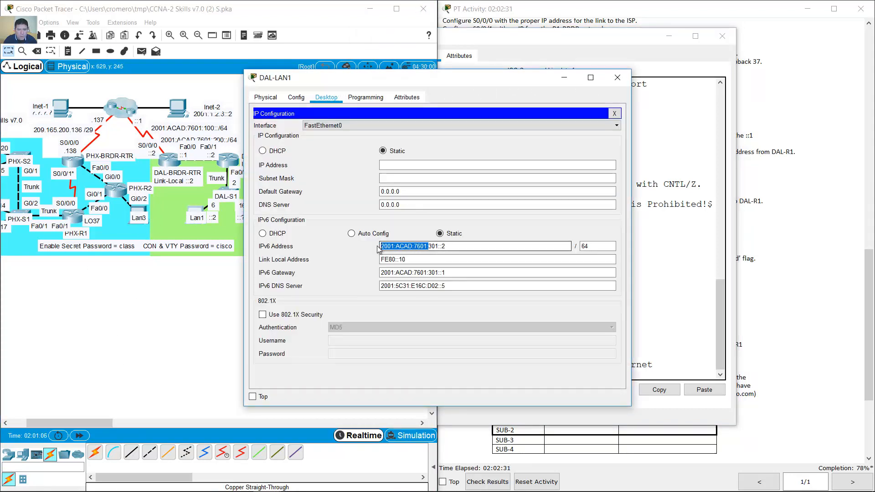
{"action": "right_click", "coordinate": [406, 248]}
{"action": "left_click", "coordinate": [424, 292]}
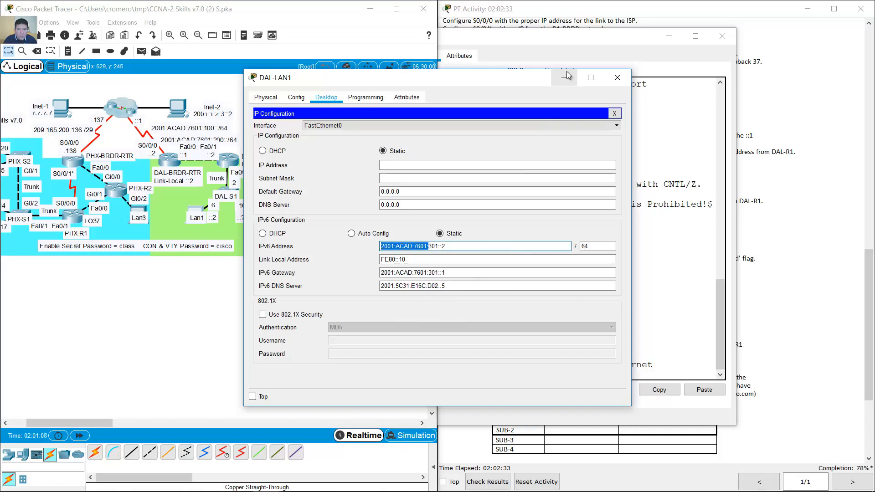
{"action": "left_click", "coordinate": [665, 390]}
- Assign IPv6 address 2001:ACAD:7601:100::2/64 to S0/0/0
{"action": "type", "text": "i"}
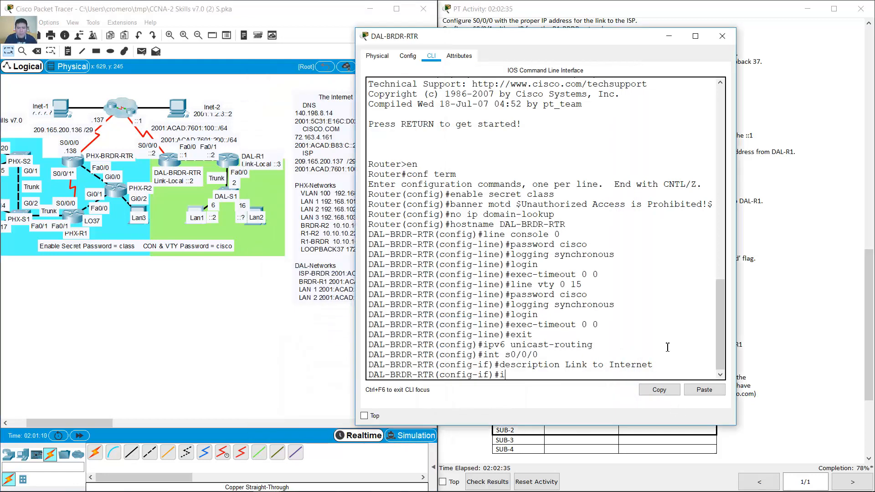
{"action": "type", "text": "p av6 address"}
{"action": "left_click_drag", "start_coordinate": [735, 266], "coordinate": [855, 265]}
{"action": "type", "text": "2001:ACAD:7601:"}
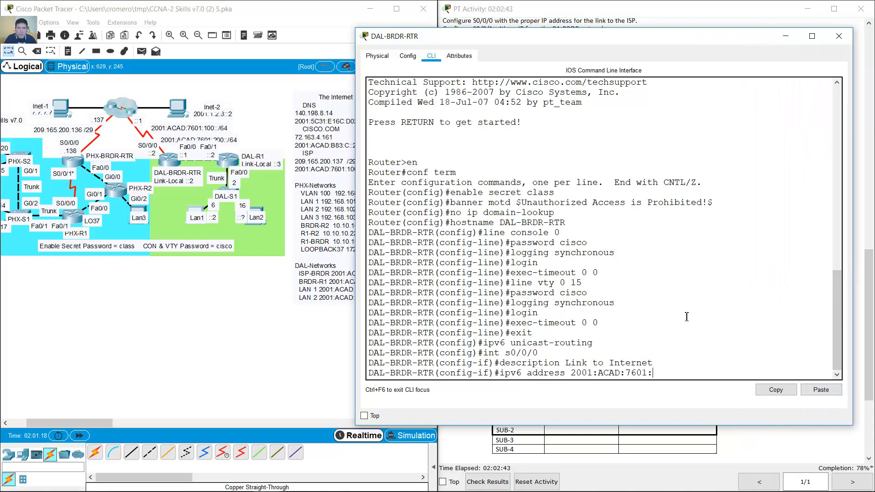
{"action": "type", "text": "100::2/64"}
{"action": "key", "text": "Return"}
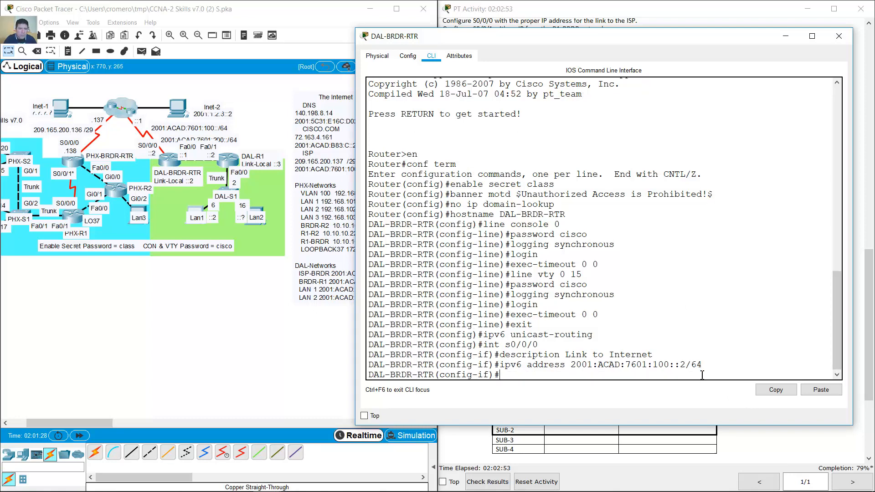
{"action": "left_click", "coordinate": [279, 308]}
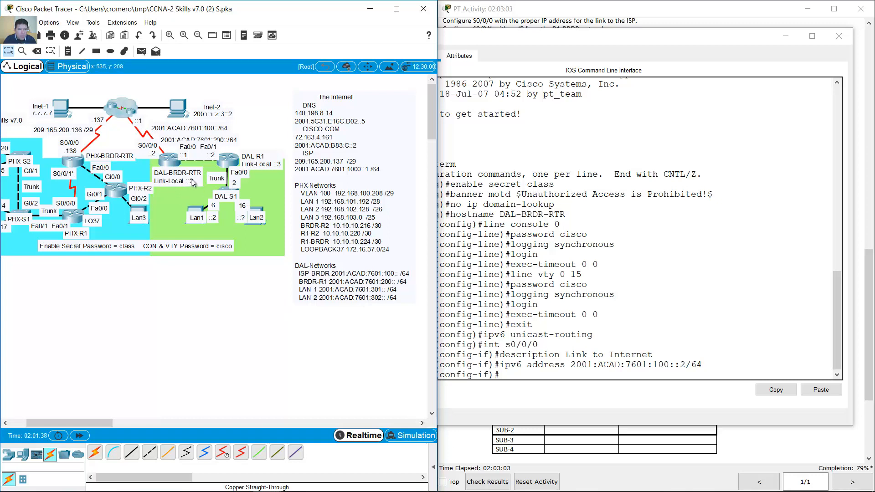
{"action": "left_click", "coordinate": [628, 310]}
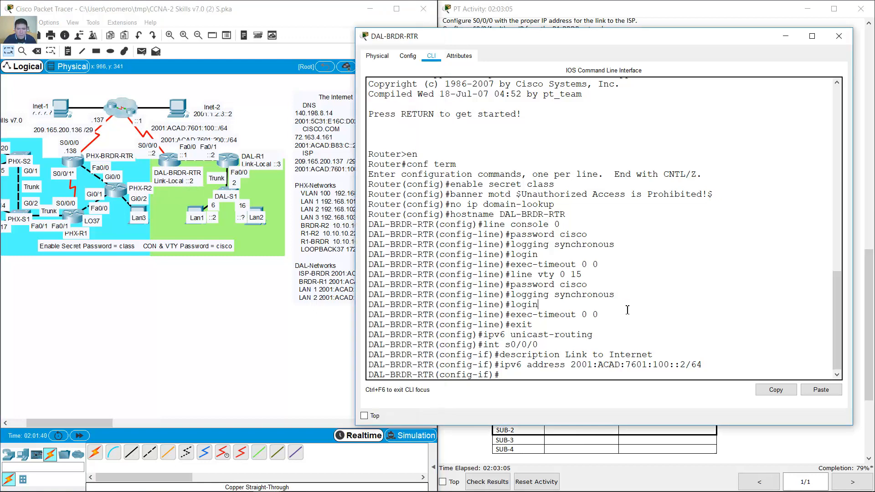
- Give S0/0/0 link-local address fe80::02 and enable it with no shutdown
{"action": "key", "text": "Up"}
{"action": "key", "text": "BackSpace"}
{"action": "key", "text": "BackSpace"}
{"action": "key", "text": "BackSpace"}
{"action": "key", "text": "BackSpace"}
{"action": "key", "text": "BackSpace"}
{"action": "key", "text": "BackSpace"}
{"action": "key", "text": "BackSpace"}
{"action": "key", "text": "BackSpace"}
{"action": "key", "text": "BackSpace"}
{"action": "key", "text": "BackSpace"}
{"action": "key", "text": "BackSpace"}
{"action": "key", "text": "BackSpace"}
{"action": "key", "text": "BackSpace"}
{"action": "key", "text": "BackSpace"}
{"action": "key", "text": "BackSpace"}
{"action": "key", "text": "BackSpace"}
{"action": "key", "text": "BackSpace"}
{"action": "key", "text": "BackSpace"}
{"action": "key", "text": "BackSpace"}
{"action": "key", "text": "BackSpace"}
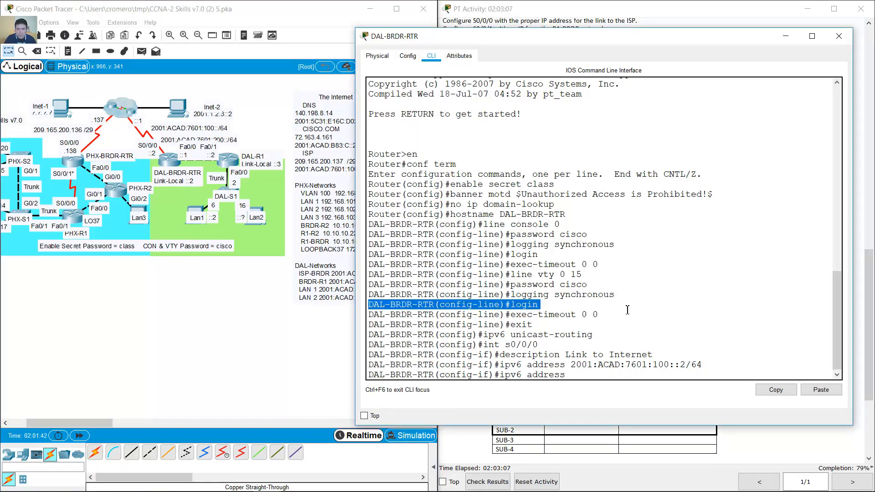
{"action": "type", "text": "fe80::02"}
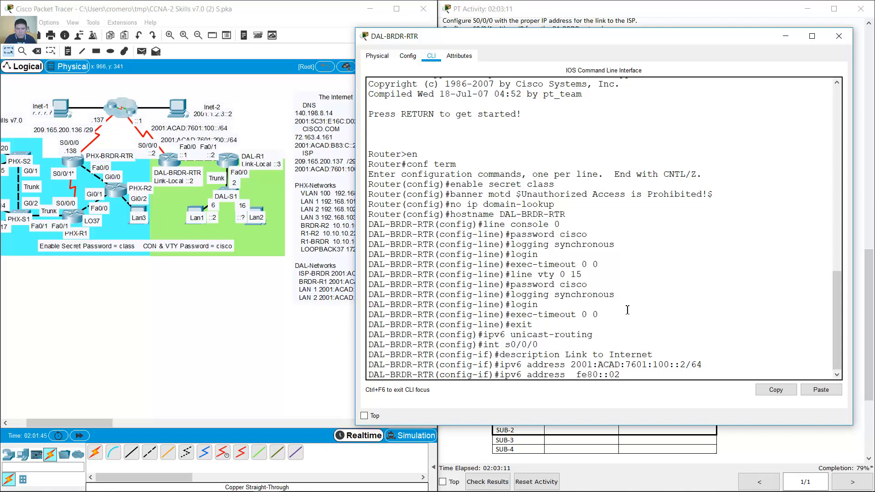
{"action": "type", "text": " link-local"}
{"action": "key", "text": "Return"}
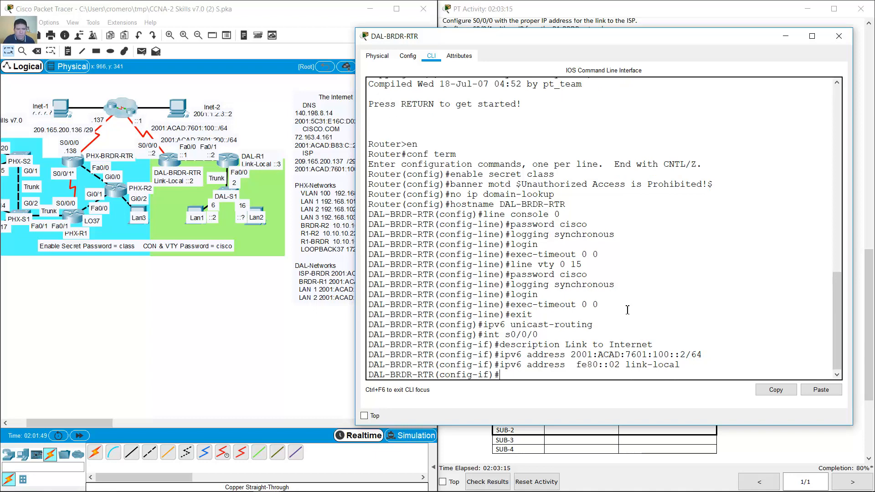
{"action": "left_click", "coordinate": [254, 302]}
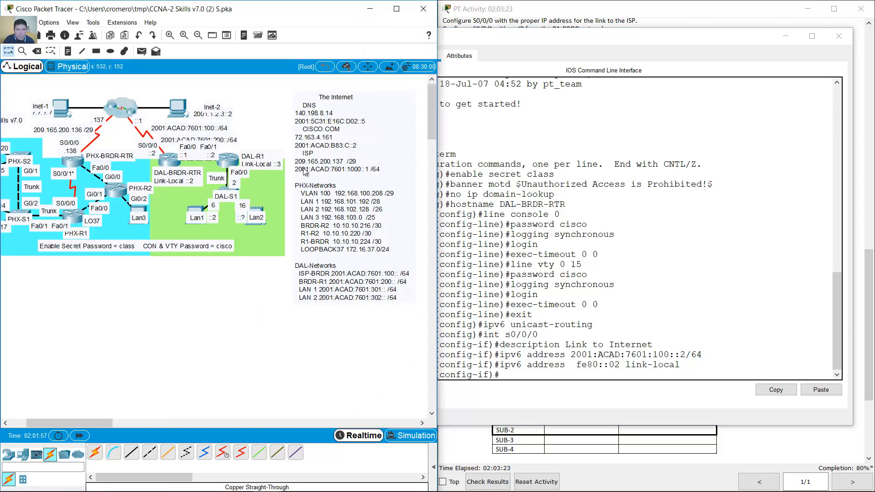
{"action": "left_click", "coordinate": [656, 259]}
{"action": "type", "text": "no shutdown"}
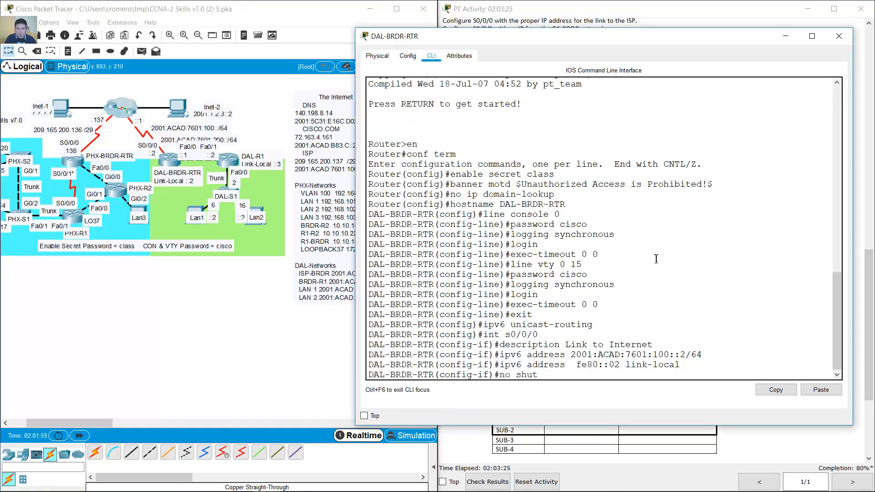
{"action": "key", "text": "Return"}
{"action": "key", "text": "Return"}
- Enter interface f0/0 configuration and select the commands entered so far
{"action": "key", "text": "Up"}
{"action": "key", "text": "Up"}
{"action": "key", "text": "Up"}
{"action": "key", "text": "Up"}
{"action": "key", "text": "Up"}
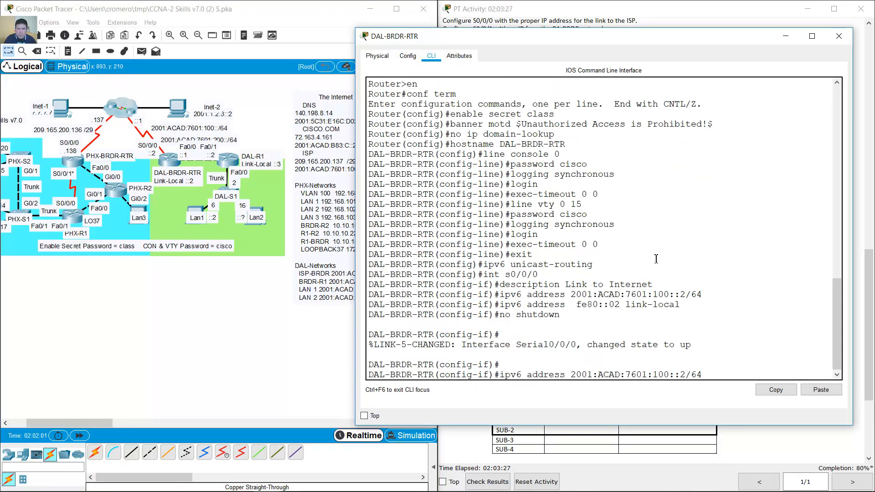
{"action": "key", "text": "Left"}
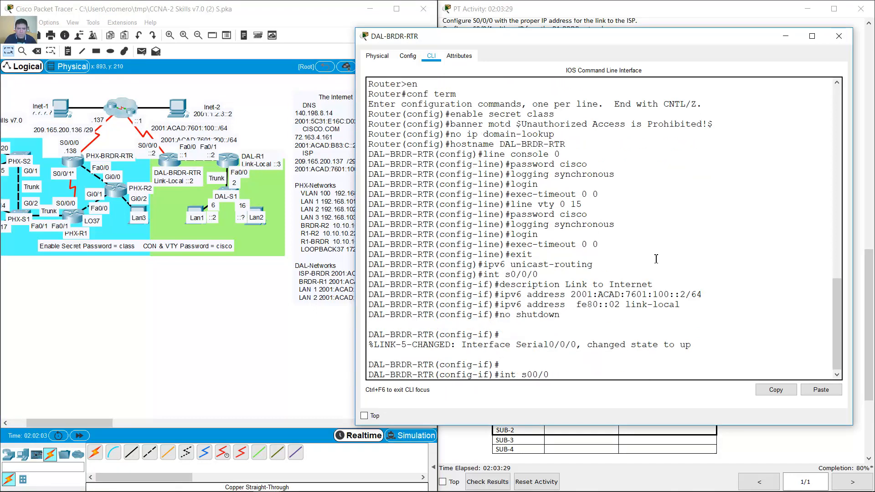
{"action": "key", "text": "BackSpace"}
{"action": "key", "text": "BackSpace"}
{"action": "key", "text": "BackSpace"}
{"action": "type", "text": "f"}
{"action": "key", "text": "Return"}
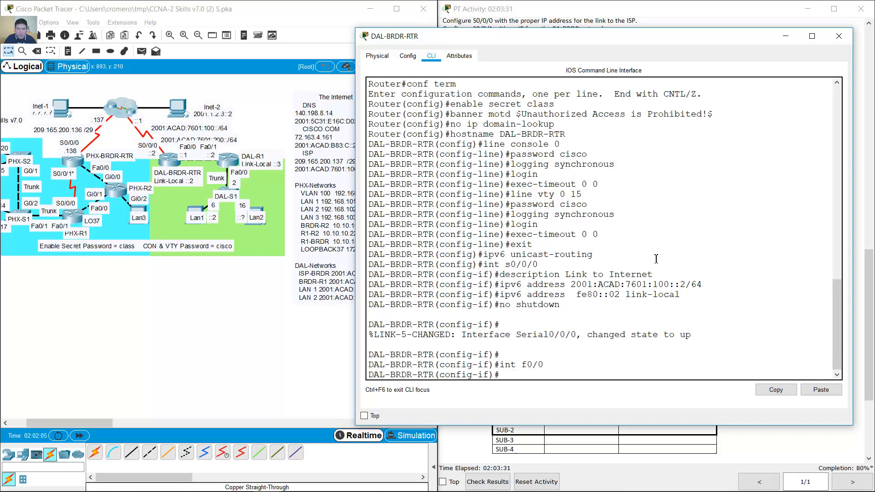
{"action": "left_click", "coordinate": [616, 272]}
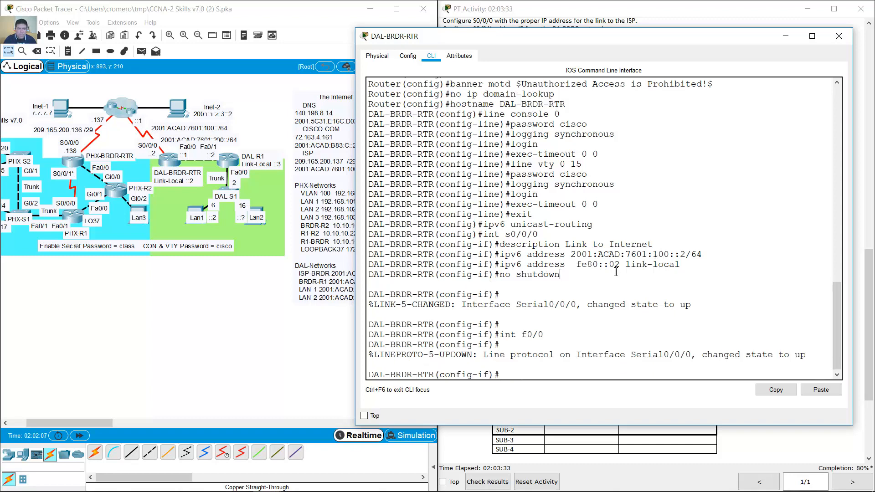
{"action": "left_click_drag", "start_coordinate": [595, 276], "coordinate": [254, 114]}
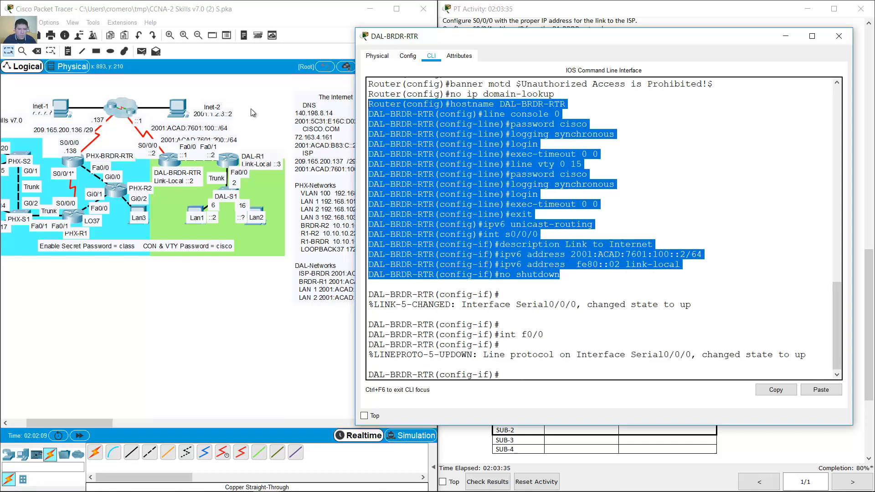
{"action": "left_click", "coordinate": [262, 146]}
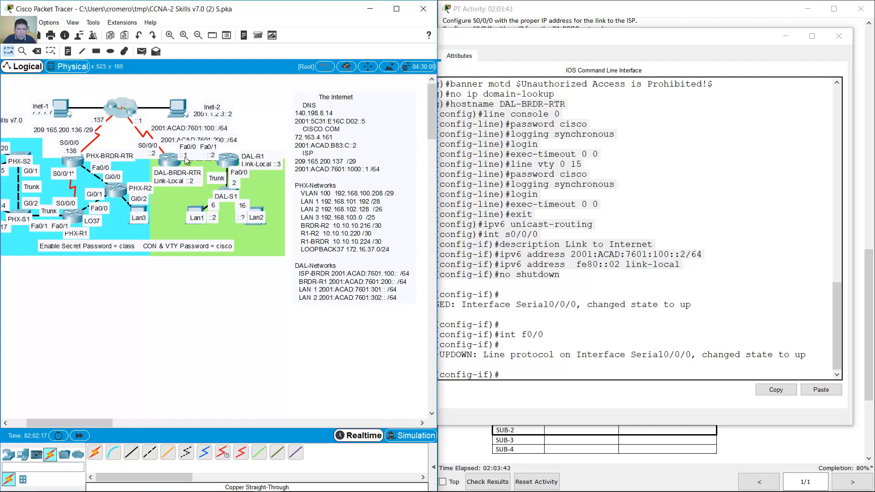
- Give FastEthernet0/0 IPv6 2001:ACAD:7601:200::1/64 and link-local fe80::02
{"action": "left_click", "coordinate": [544, 297]}
{"action": "key", "text": "Up"}
{"action": "key", "text": "Up"}
{"action": "key", "text": "Up"}
{"action": "key", "text": "Up"}
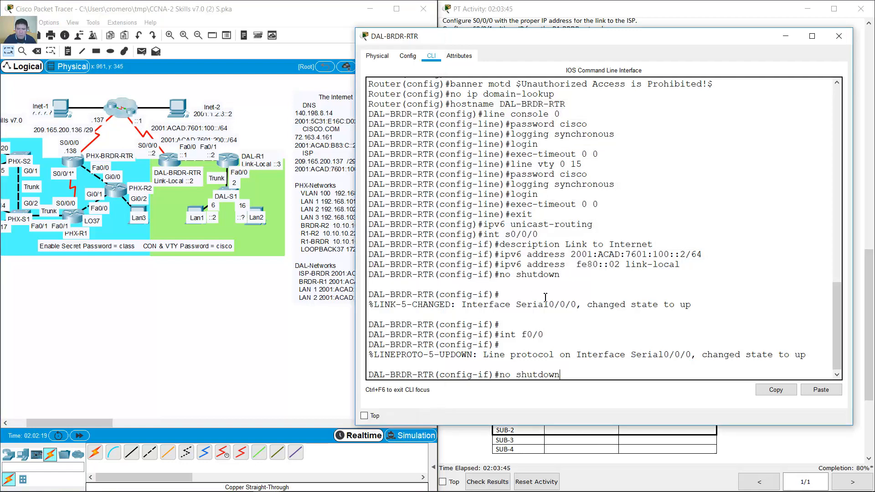
{"action": "key", "text": "Left"}
{"action": "key", "text": "Left"}
{"action": "key", "text": "Left"}
{"action": "key", "text": "Left"}
{"action": "key", "text": "Left"}
{"action": "key", "text": "Left"}
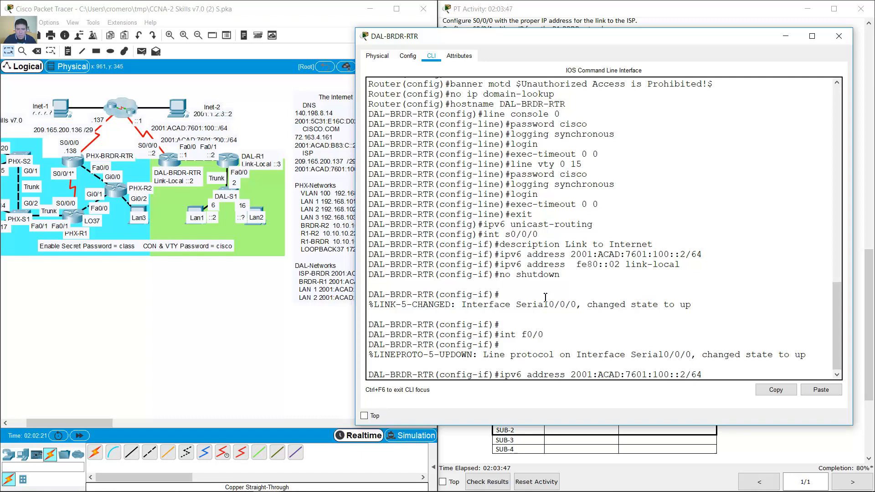
{"action": "key", "text": "BackSpace"}
{"action": "type", "text": "2"}
{"action": "key", "text": "Return"}
{"action": "key", "text": "Up"}
{"action": "key", "text": "Up"}
{"action": "key", "text": "Up"}
{"action": "key", "text": "Up"}
{"action": "key", "text": "Up"}
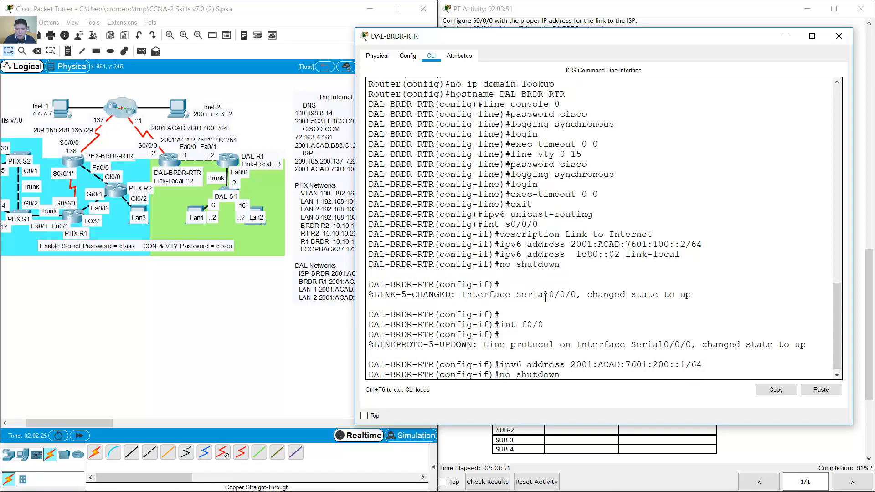
{"action": "key", "text": "Up"}
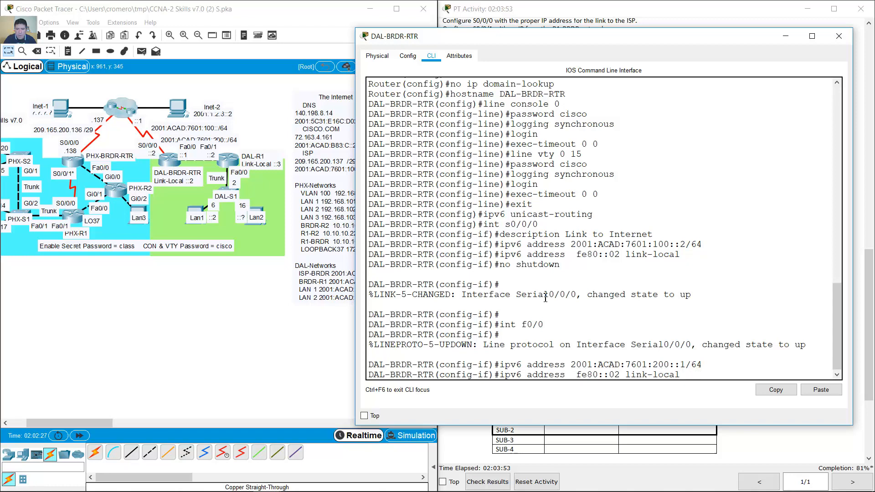
{"action": "key", "text": "Return"}
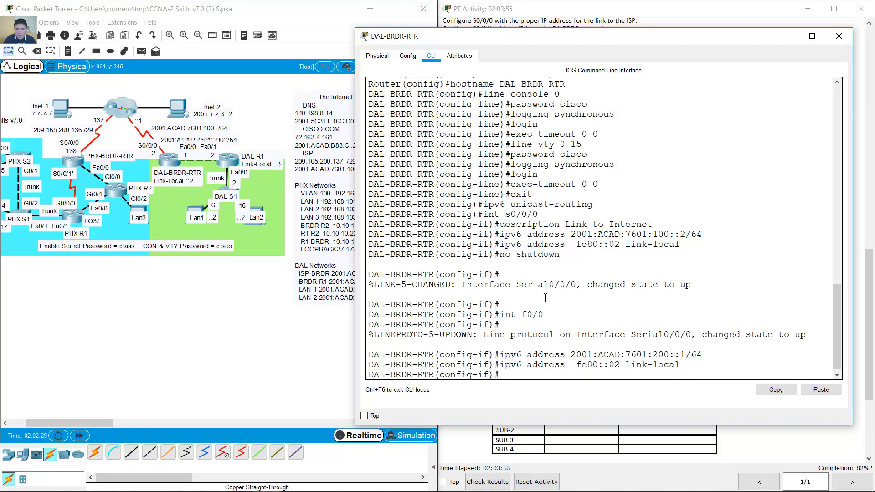
- Describe FastEthernet0/0 as 'Link to DAL-R1', enable it, and hide the console
{"action": "key", "text": "Up"}
{"action": "key", "text": "Up"}
{"action": "key", "text": "Up"}
{"action": "key", "text": "Up"}
{"action": "key", "text": "Up"}
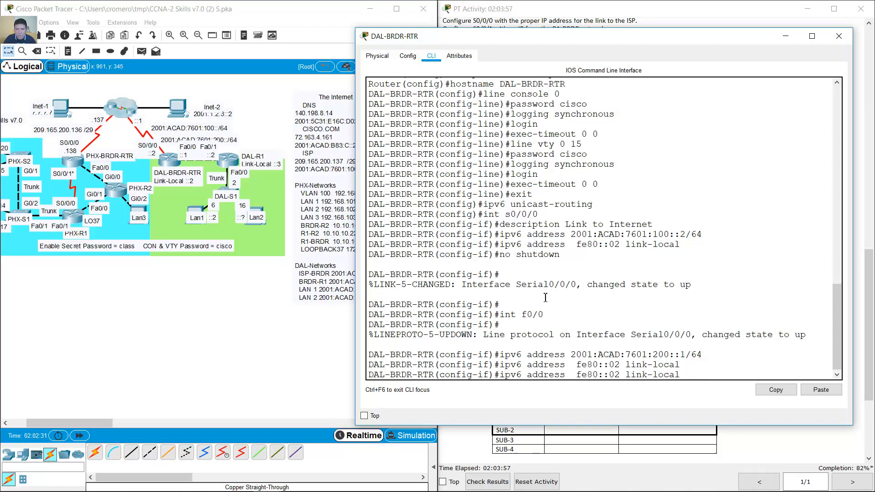
{"action": "key", "text": "Up"}
{"action": "key", "text": "Up"}
{"action": "key", "text": "BackSpace"}
{"action": "key", "text": "BackSpace"}
{"action": "key", "text": "BackSpace"}
{"action": "key", "text": "BackSpace"}
{"action": "key", "text": "BackSpace"}
{"action": "key", "text": "BackSpace"}
{"action": "key", "text": "BackSpace"}
{"action": "key", "text": "BackSpace"}
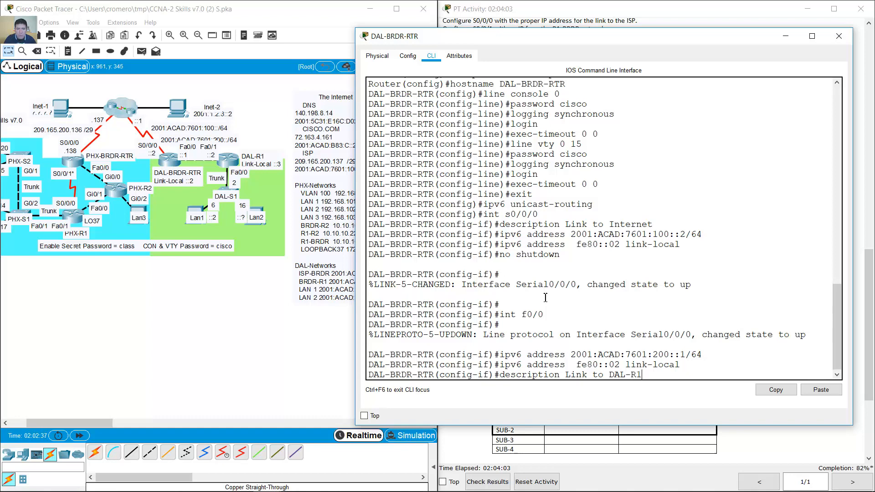
{"action": "key", "text": "Return"}
{"action": "key", "text": "Up"}
{"action": "key", "text": "Up"}
{"action": "key", "text": "Up"}
{"action": "key", "text": "Up"}
{"action": "key", "text": "Up"}
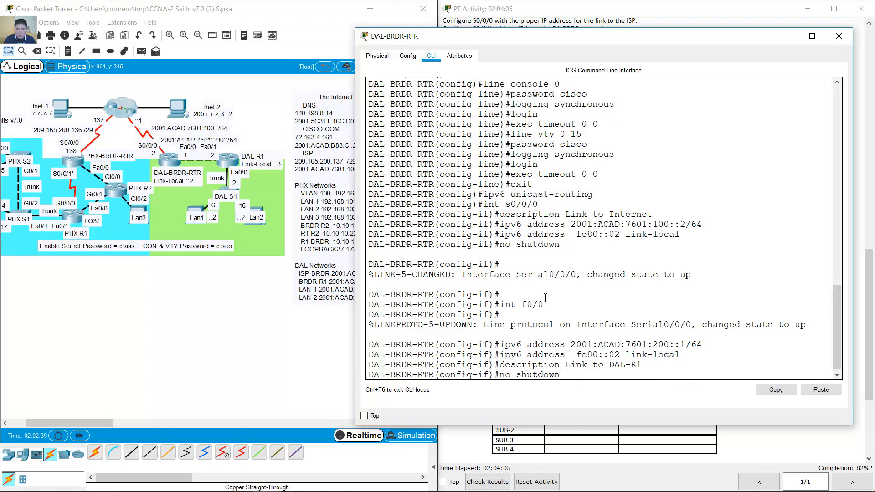
{"action": "key", "text": "Return"}
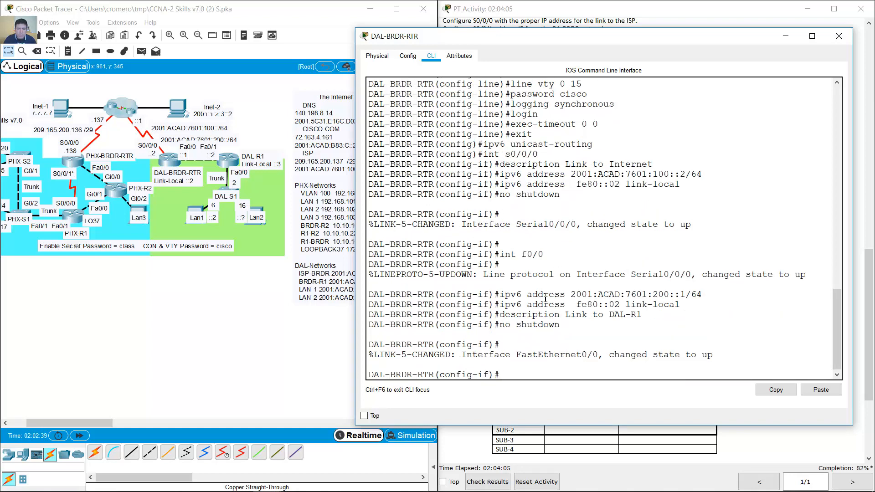
{"action": "left_click", "coordinate": [778, 42]}
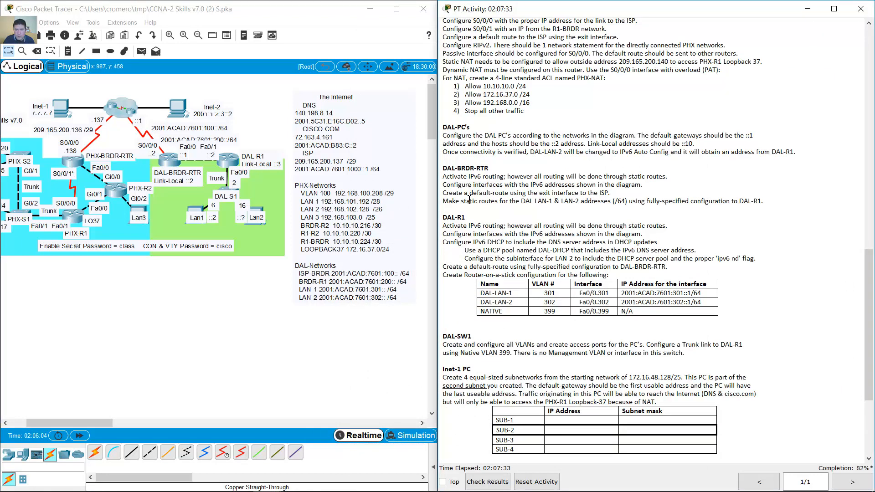
{"action": "left_click_drag", "start_coordinate": [444, 192], "coordinate": [612, 192]}
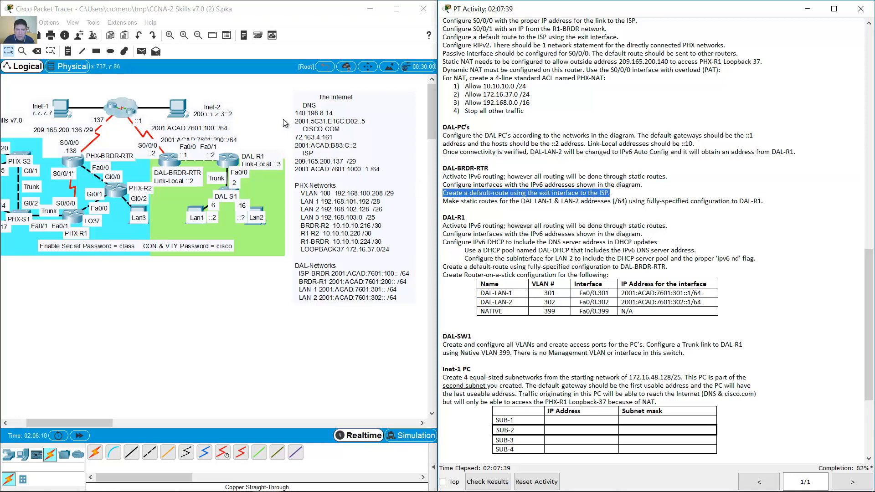
{"action": "left_click", "coordinate": [204, 150]}
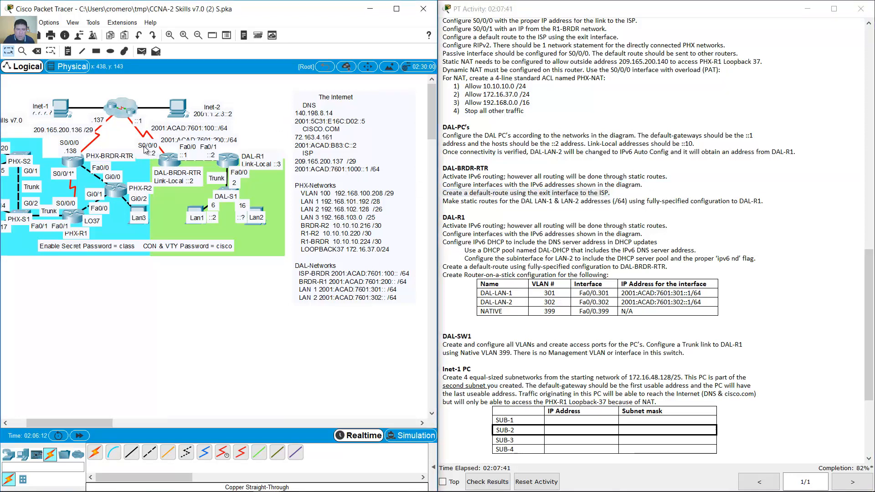
- Add the IPv6 default route 'ipv6 route ::/0 s0/0/0' on DAL-BRDR-RTR
{"action": "left_click", "coordinate": [170, 160]}
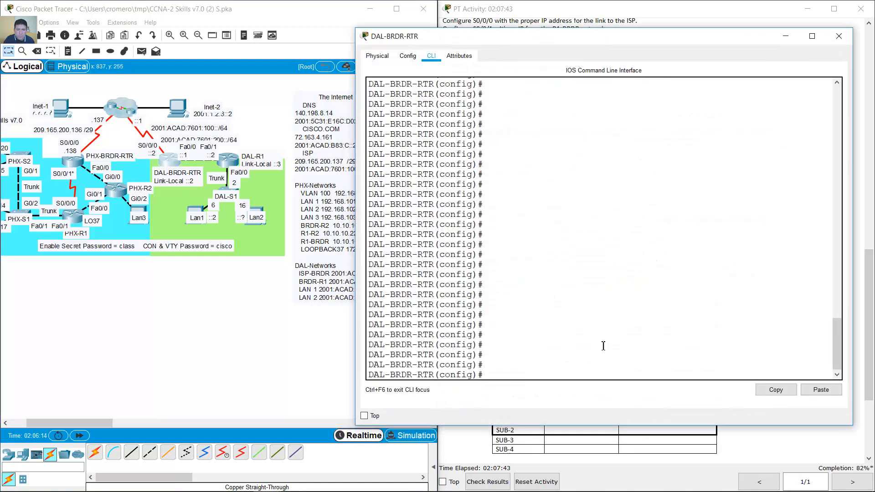
{"action": "left_click", "coordinate": [603, 345]}
{"action": "type", "text": "ip r"}
{"action": "type", "text": " ro"}
{"action": "type", "text": "ute ::/"}
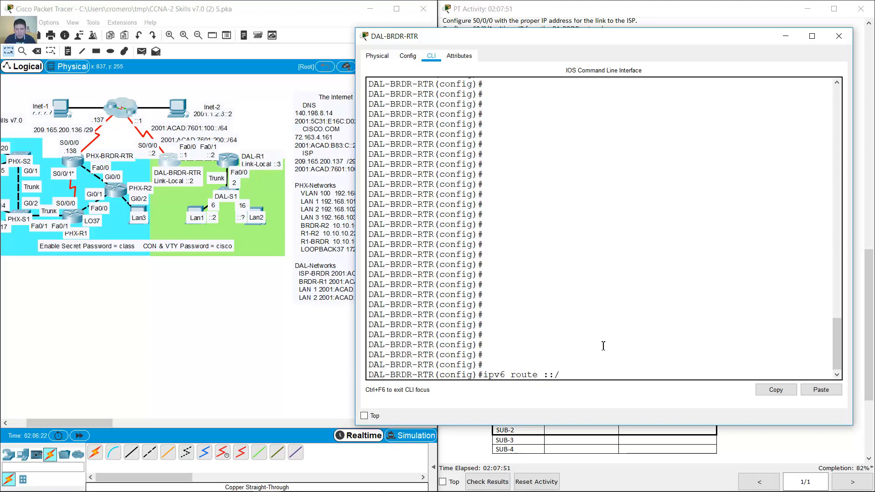
{"action": "type", "text": "0 s0/0/0"}
{"action": "key", "text": "Return"}
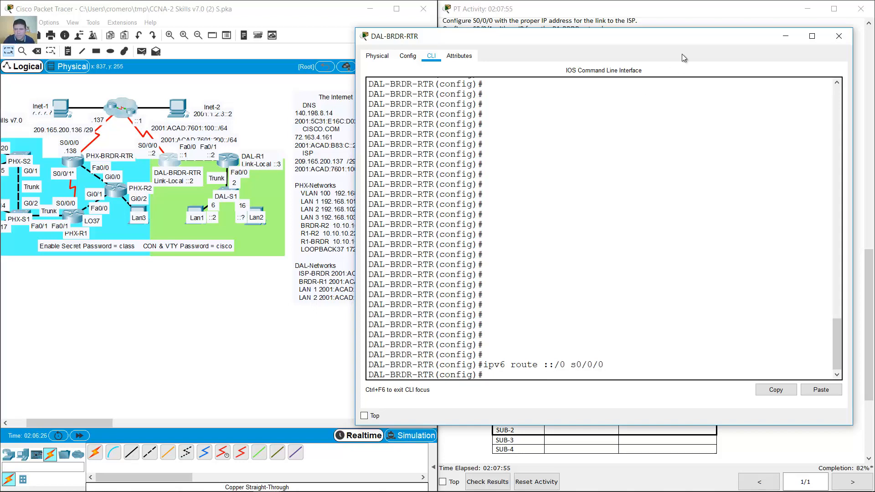
- Highlight the static-route instruction for the DAL LANs, then reopen DAL-BRDR-RTR's CLI
{"action": "left_click", "coordinate": [785, 37]}
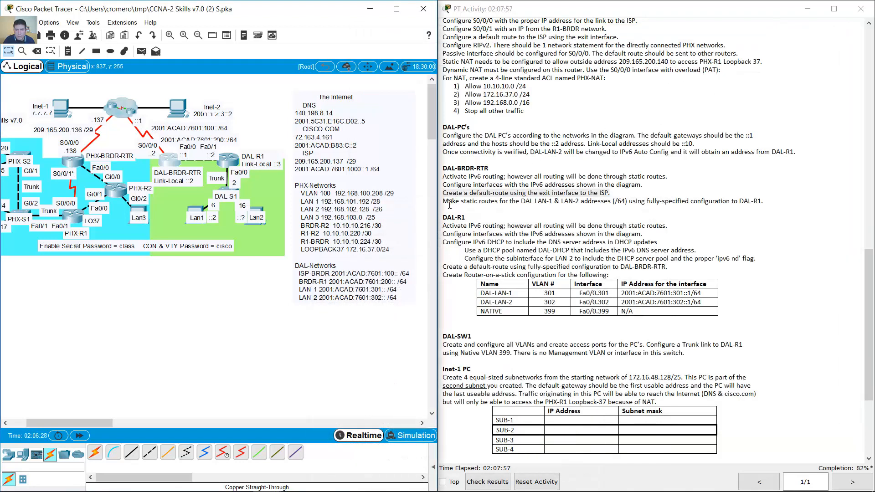
{"action": "left_click_drag", "start_coordinate": [449, 202], "coordinate": [555, 204]}
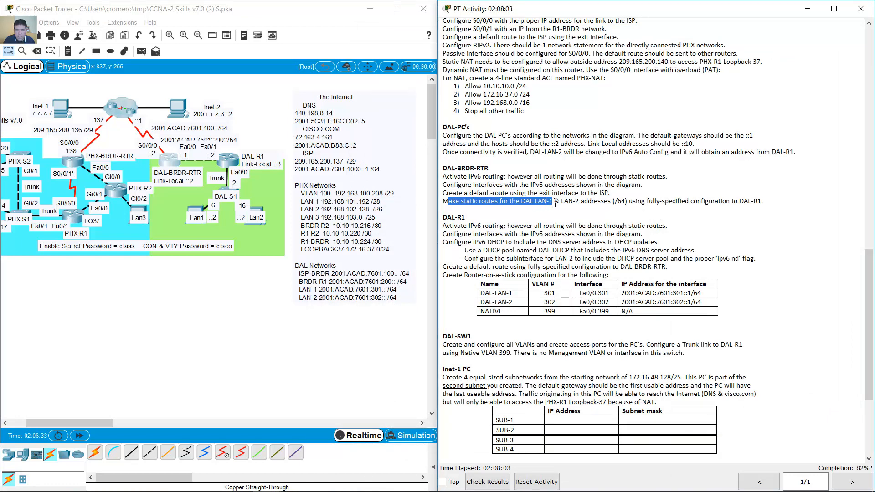
{"action": "left_click_drag", "start_coordinate": [556, 203], "coordinate": [762, 201]}
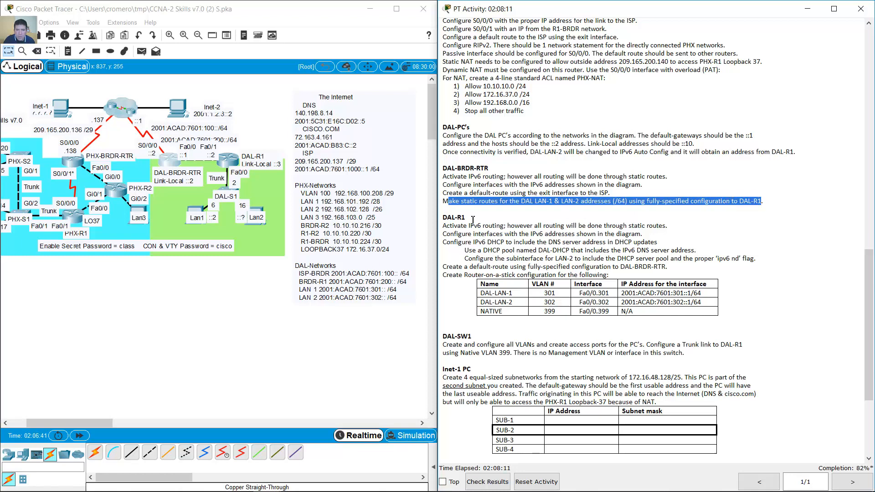
{"action": "left_click", "coordinate": [169, 160]}
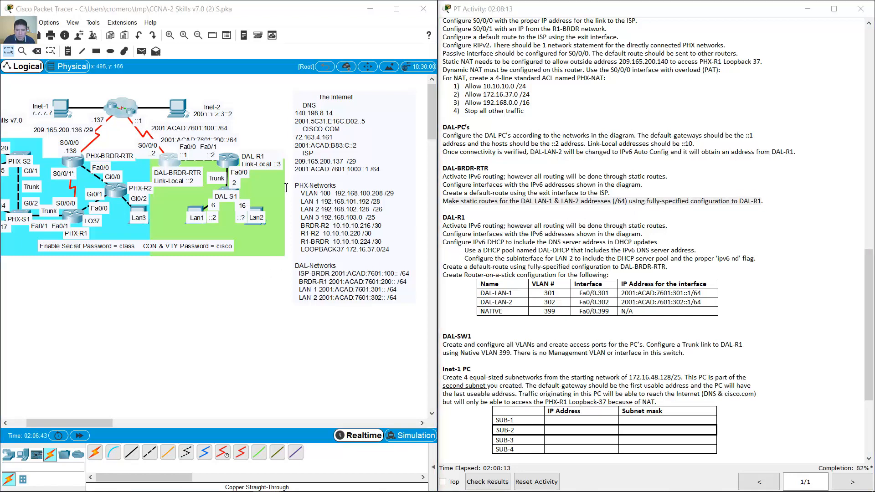
- Begin an ipv6 route command and copy the 2001:ACAD:7601:301: prefix from Lan1's IP configuration
{"action": "type", "text": "ipv6 r"}
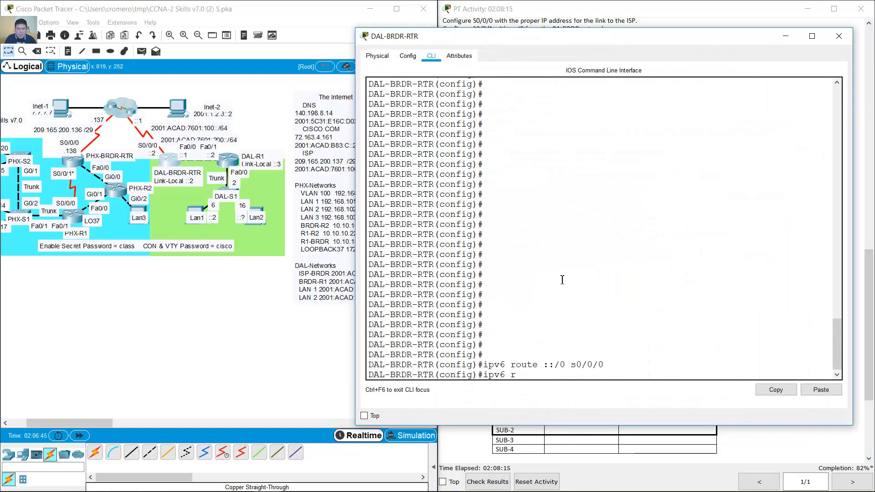
{"action": "type", "text": "oute"}
{"action": "left_click", "coordinate": [193, 248]}
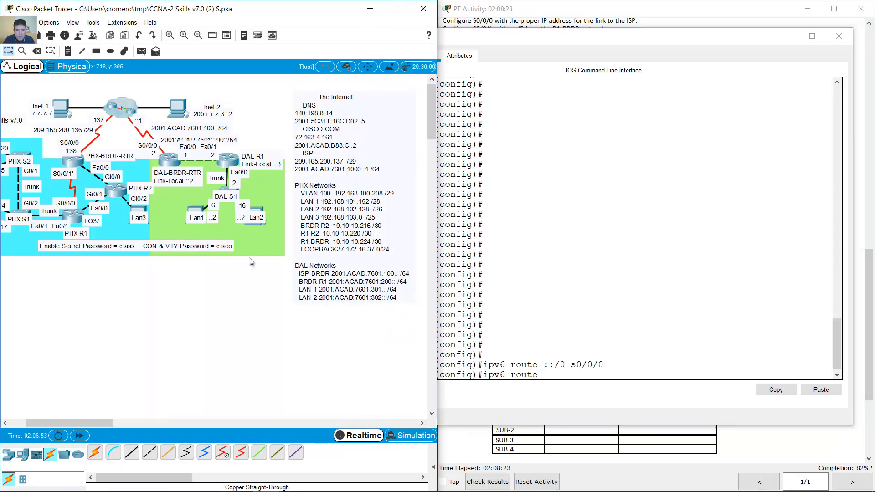
{"action": "left_click", "coordinate": [203, 208]}
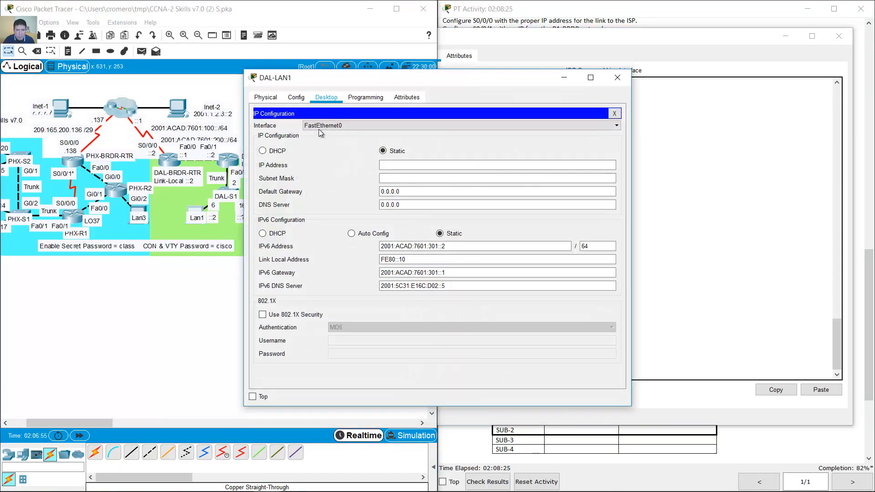
{"action": "left_click_drag", "start_coordinate": [443, 250], "coordinate": [359, 251]}
{"action": "right_click", "coordinate": [419, 249]}
{"action": "left_click", "coordinate": [449, 291]}
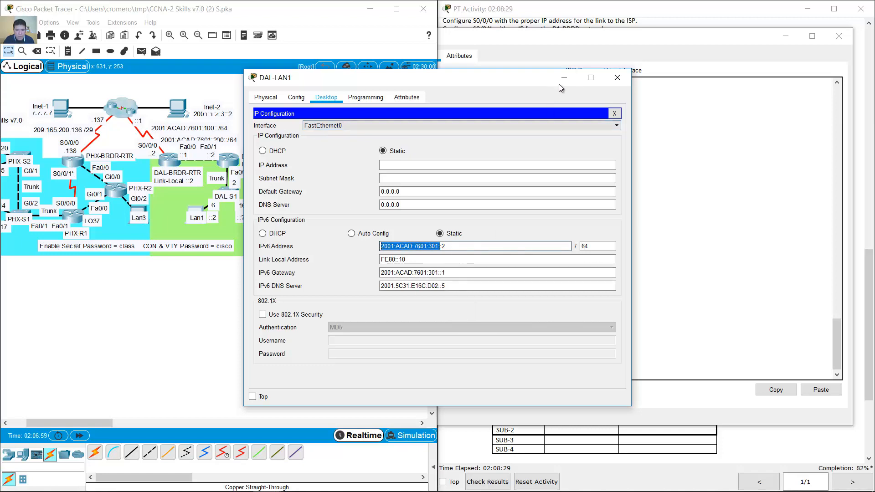
{"action": "left_click", "coordinate": [564, 78]}
- On DAL-BRDR-RTR, add route 2001:ACAD:7601:301::/64 out f0/0 via 2001:ACAD:7601:200::2
{"action": "left_click", "coordinate": [582, 372]}
{"action": "left_click", "coordinate": [805, 392]}
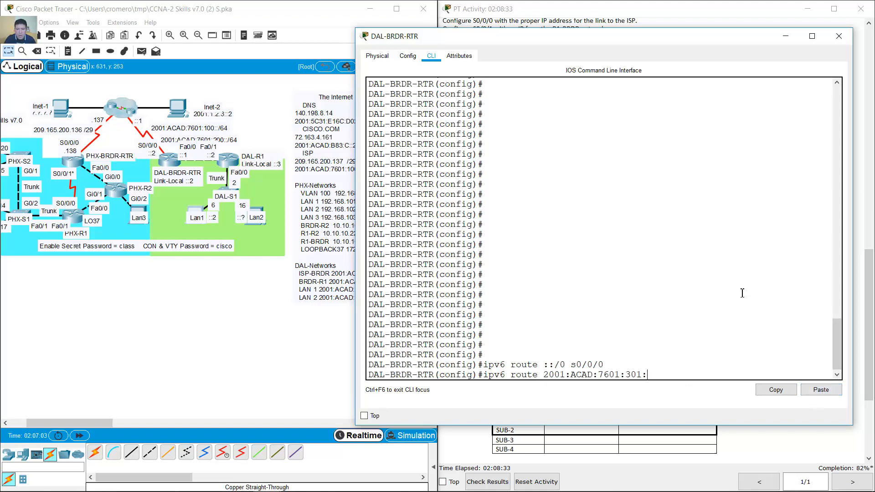
{"action": "type", "text": ":/64 f0/0"}
{"action": "left_click_drag", "start_coordinate": [852, 310], "coordinate": [873, 311]}
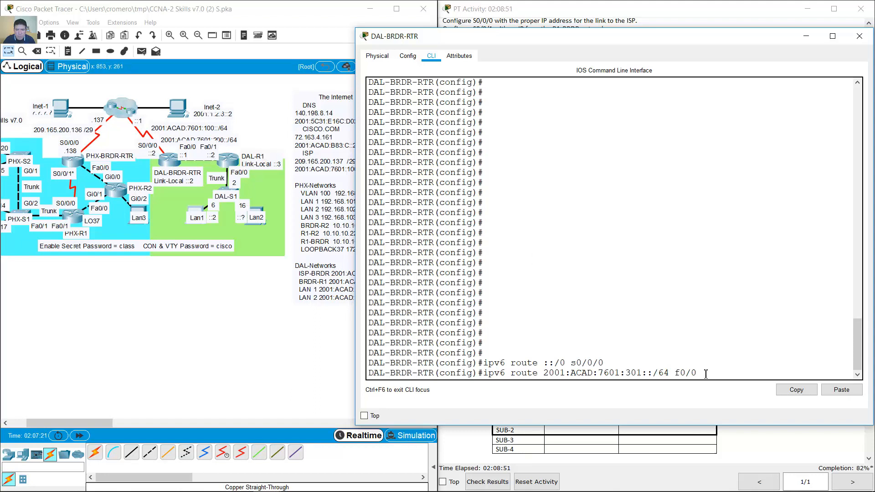
{"action": "type", "text": "2001:ACAD:7601:301:"}
{"action": "key", "text": "BackSpace"}
{"action": "key", "text": "BackSpace"}
{"action": "key", "text": "BackSpace"}
{"action": "key", "text": "BackSpace"}
{"action": "type", "text": "200:"}
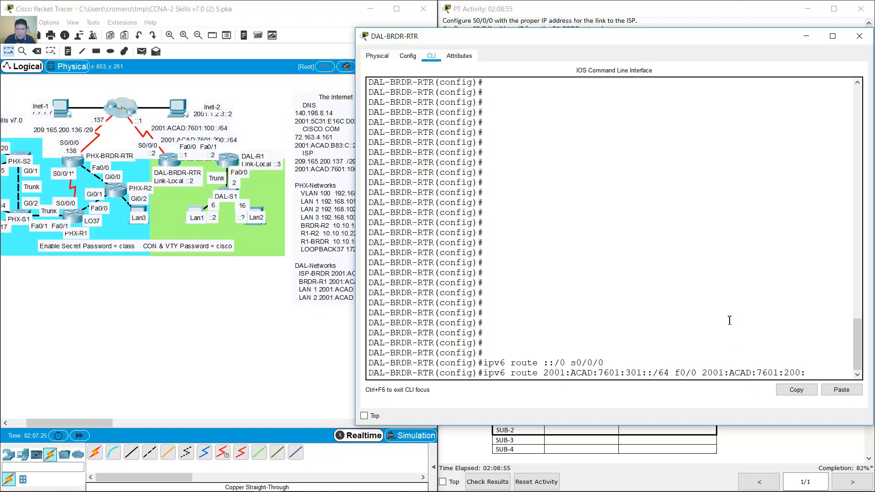
{"action": "type", "text": ":2"}
{"action": "key", "text": "Return"}
- Add the matching route for 2001:ACAD:7601:302::/64 out f0/0 via 2001:ACAD:7601:200::2
{"action": "key", "text": "Up"}
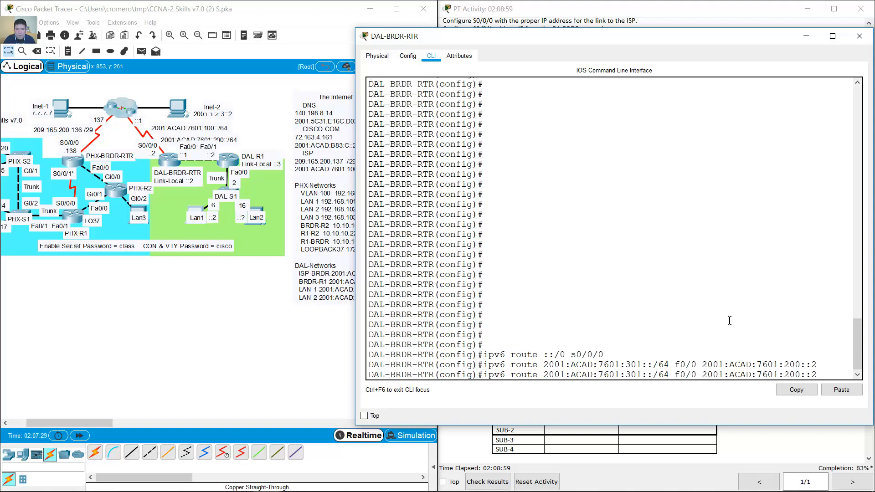
{"action": "key", "text": "Left"}
{"action": "key", "text": "Left"}
{"action": "key", "text": "Left"}
{"action": "key", "text": "Left"}
{"action": "key", "text": "Left"}
{"action": "key", "text": "BackSpace"}
{"action": "type", "text": "2"}
{"action": "key", "text": "Right"}
{"action": "key", "text": "Right"}
{"action": "key", "text": "Right"}
{"action": "key", "text": "Right"}
{"action": "key", "text": "Right"}
{"action": "key", "text": "Right"}
{"action": "key", "text": "Return"}
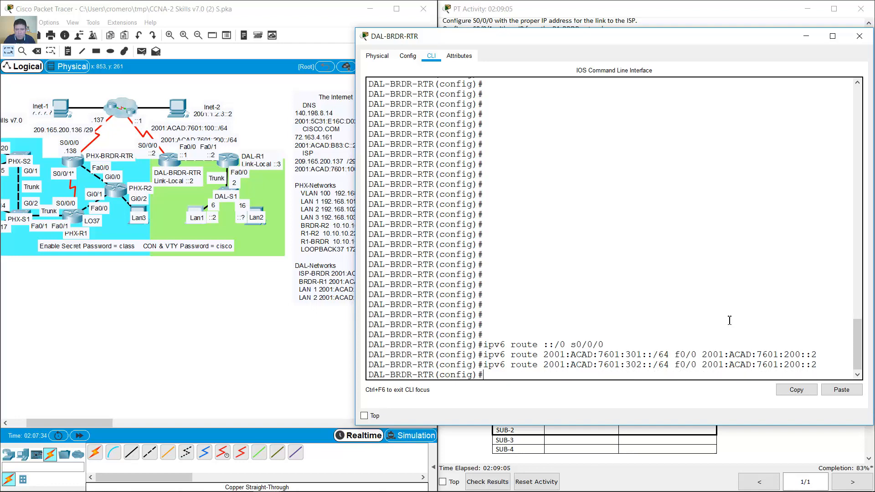
- Review DAL-R1's routing requirements, then enable ipv6 unicast-routing in DAL-R1's global configuration
{"action": "left_click", "coordinate": [806, 35]}
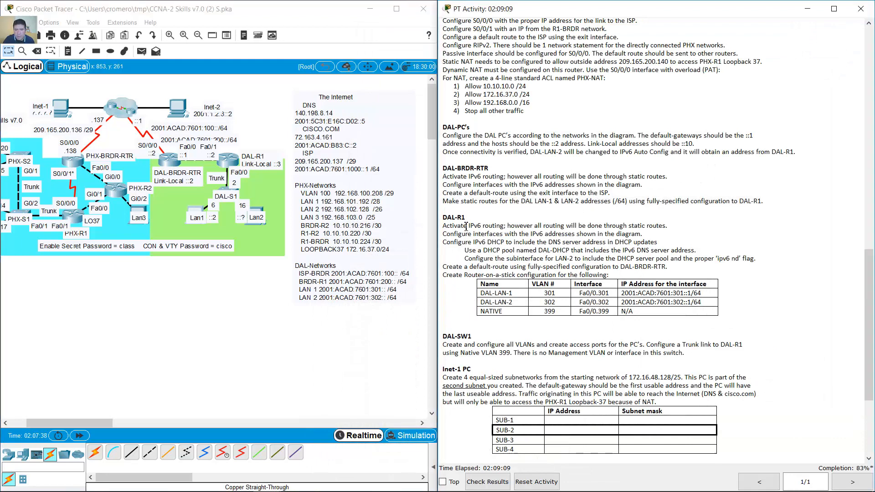
{"action": "left_click_drag", "start_coordinate": [443, 217], "coordinate": [473, 219]}
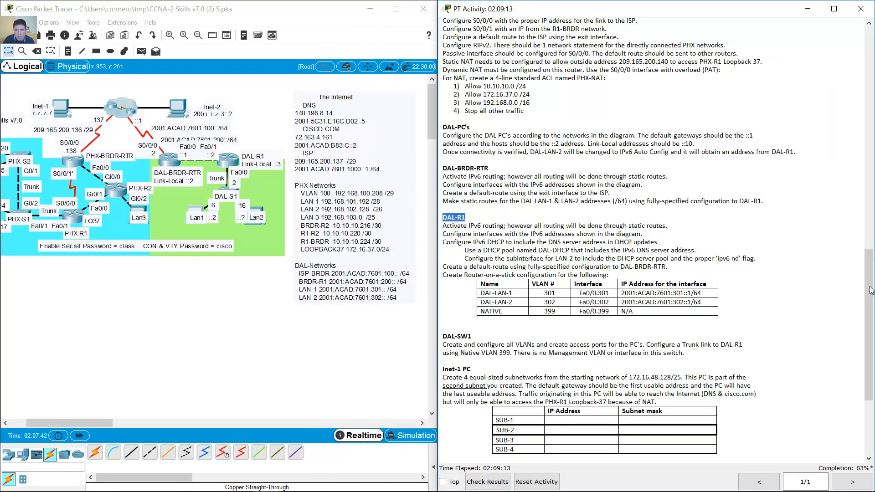
{"action": "scroll", "coordinate": [845, 305], "scroll_direction": "down", "scroll_amount": 4}
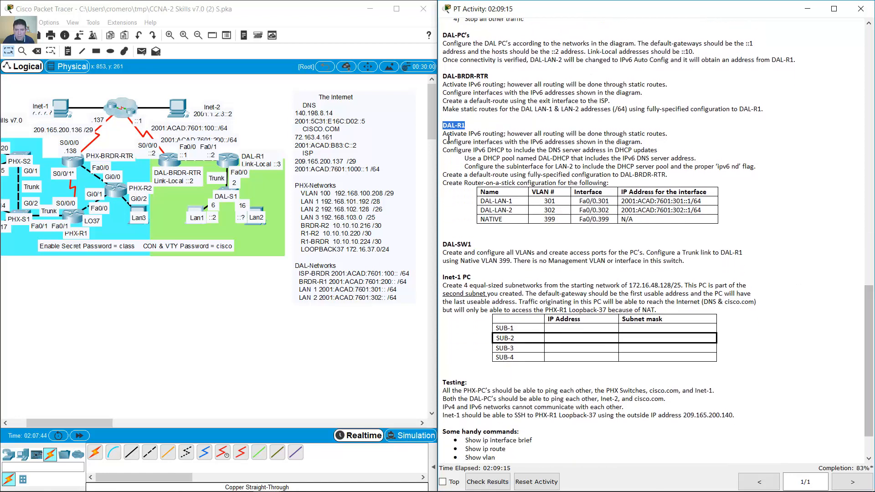
{"action": "mouse_move", "coordinate": [444, 141]}
{"action": "left_mouse_down"}
{"action": "mouse_move", "coordinate": [508, 133]}
{"action": "mouse_move", "coordinate": [450, 133]}
{"action": "left_mouse_up"}
{"action": "left_click", "coordinate": [233, 164]}
{"action": "type", "text": "exi"}
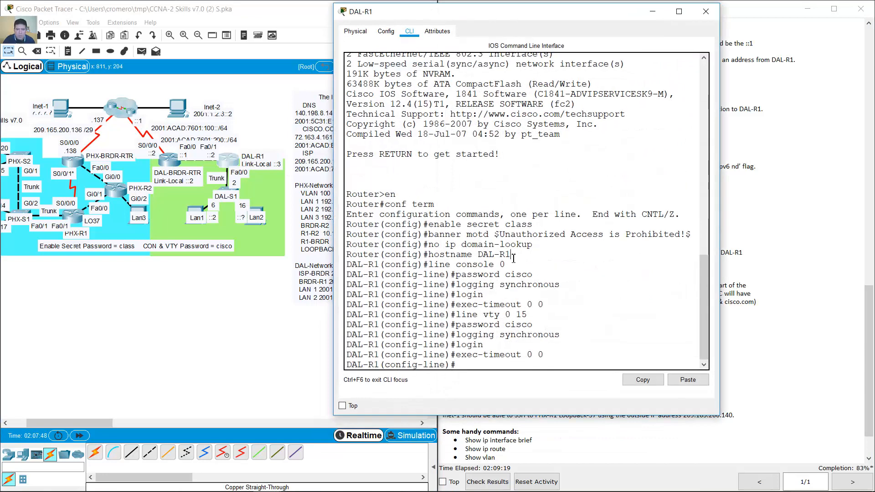
{"action": "type", "text": "t"}
{"action": "key", "text": "Return"}
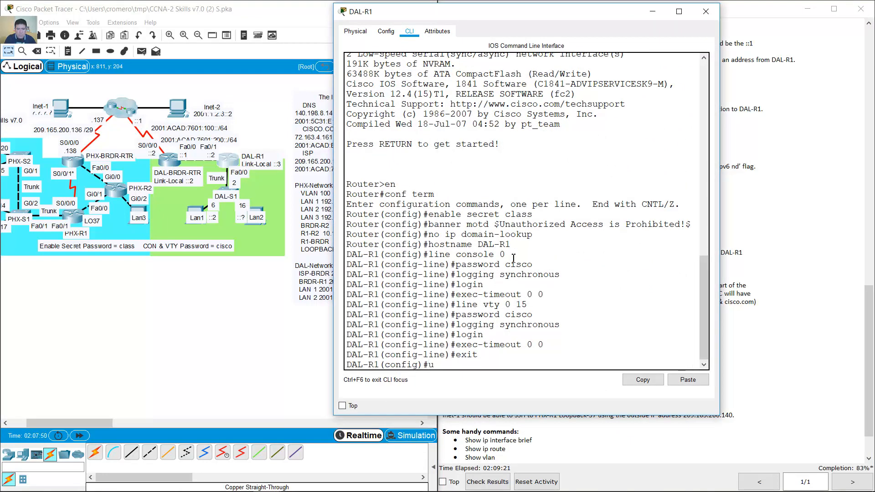
{"action": "type", "text": "ipv6 unicast-routin"}
{"action": "type", "text": "g"}
{"action": "key", "text": "Return"}
- Check the interface addressing requirement and return to DAL-R1's command line
{"action": "left_click", "coordinate": [769, 283]}
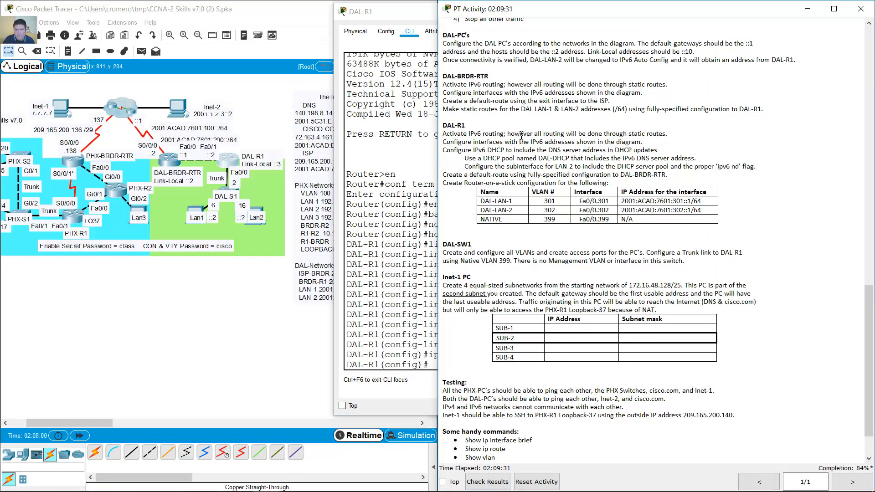
{"action": "left_click_drag", "start_coordinate": [445, 142], "coordinate": [640, 142]}
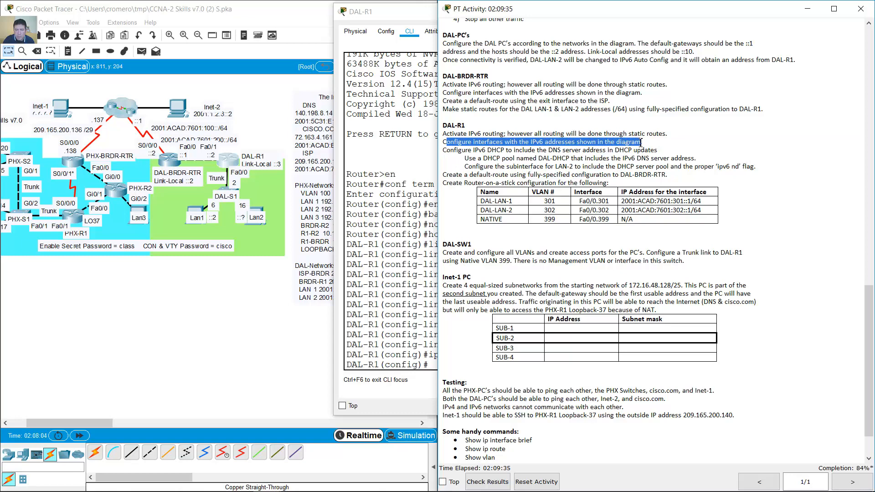
{"action": "left_click", "coordinate": [219, 290]}
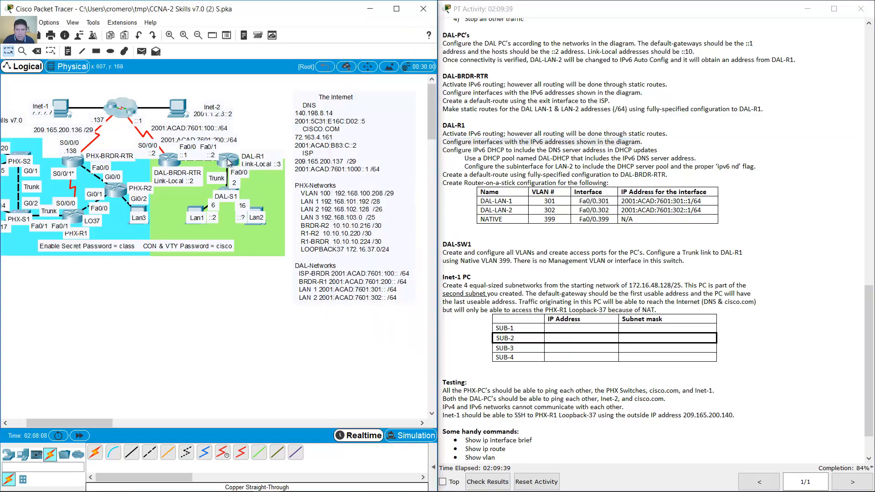
{"action": "left_click", "coordinate": [231, 162]}
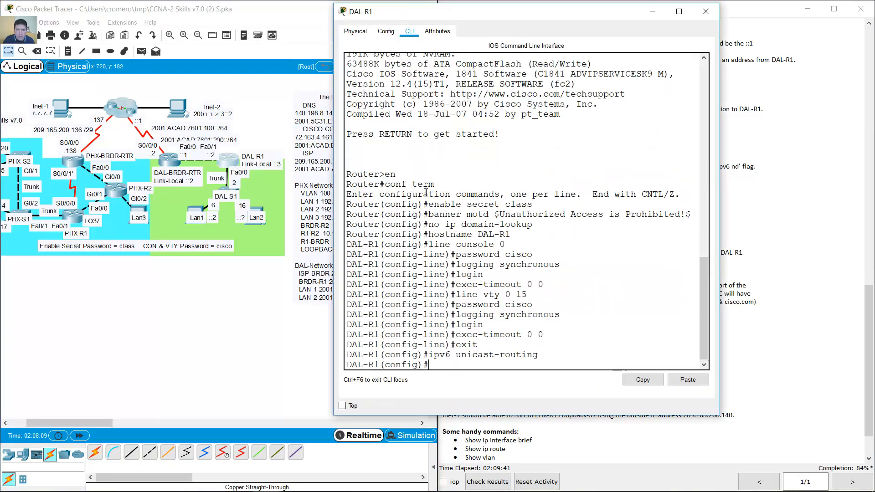
- Assign interface f0/1 the address 2001:ACAD:7601:200::2/64
{"action": "type", "text": "int f0/1"}
{"action": "key", "text": "Return"}
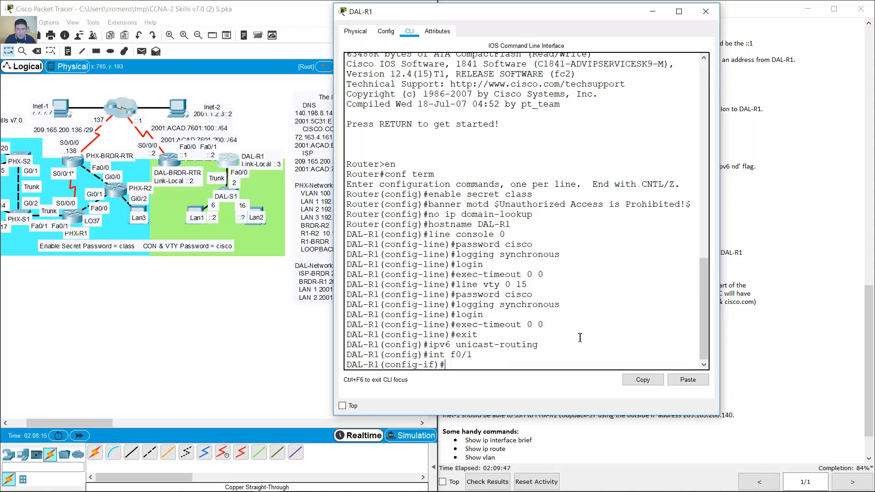
{"action": "type", "text": "ipv6 address"}
{"action": "left_click", "coordinate": [679, 379]}
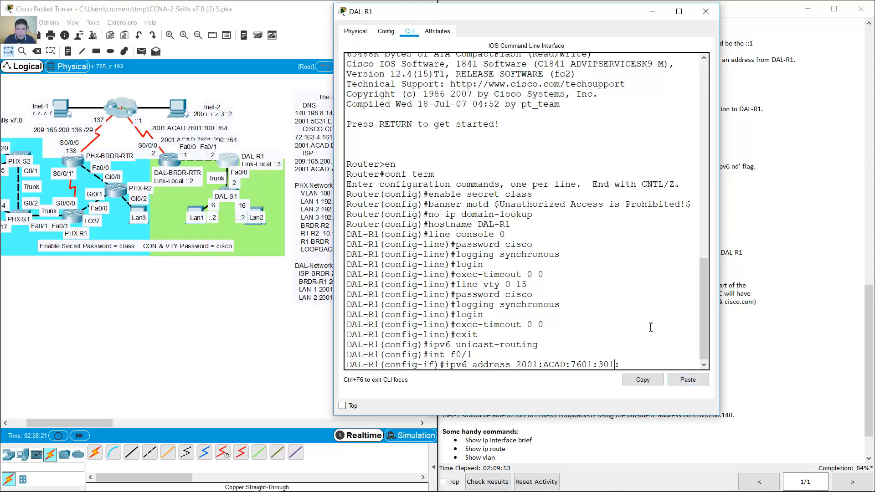
{"action": "key", "text": "BackSpace"}
{"action": "key", "text": "BackSpace"}
{"action": "key", "text": "BackSpace"}
{"action": "type", "text": "200::"}
{"action": "key", "text": "Return"}
- Set fe80::3 as f0/1's link-local address
{"action": "key", "text": "Up"}
{"action": "key", "text": "BackSpace"}
{"action": "key", "text": "BackSpace"}
{"action": "key", "text": "BackSpace"}
{"action": "key", "text": "BackSpace"}
{"action": "key", "text": "BackSpace"}
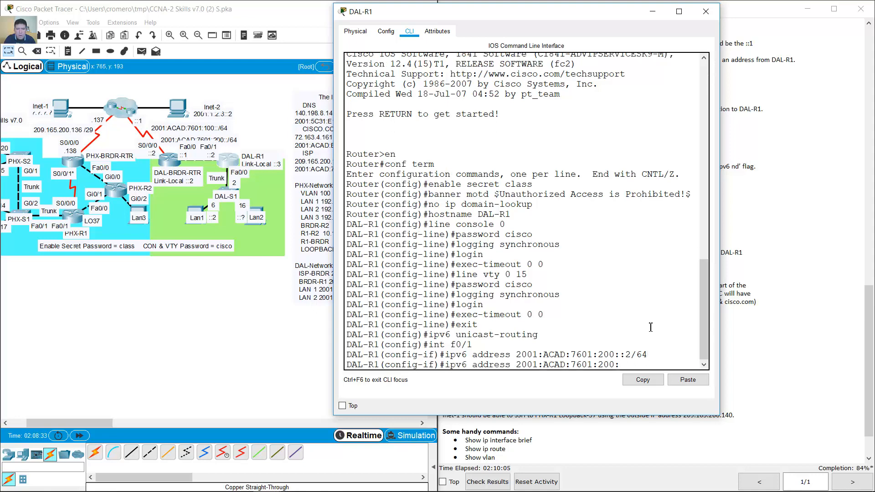
{"action": "key", "text": "BackSpace"}
{"action": "key", "text": "BackSpace"}
{"action": "key", "text": "BackSpace"}
{"action": "key", "text": "BackSpace"}
{"action": "key", "text": "BackSpace"}
{"action": "key", "text": "BackSpace"}
{"action": "key", "text": "BackSpace"}
{"action": "key", "text": "BackSpace"}
{"action": "key", "text": "BackSpace"}
{"action": "key", "text": "BackSpace"}
{"action": "key", "text": "BackSpace"}
{"action": "key", "text": "BackSpace"}
{"action": "key", "text": "BackSpace"}
{"action": "key", "text": "BackSpace"}
{"action": "key", "text": "BackSpace"}
{"action": "key", "text": "BackSpace"}
{"action": "key", "text": "BackSpace"}
{"action": "key", "text": "BackSpace"}
{"action": "key", "text": "BackSpace"}
{"action": "type", "text": "fe80"}
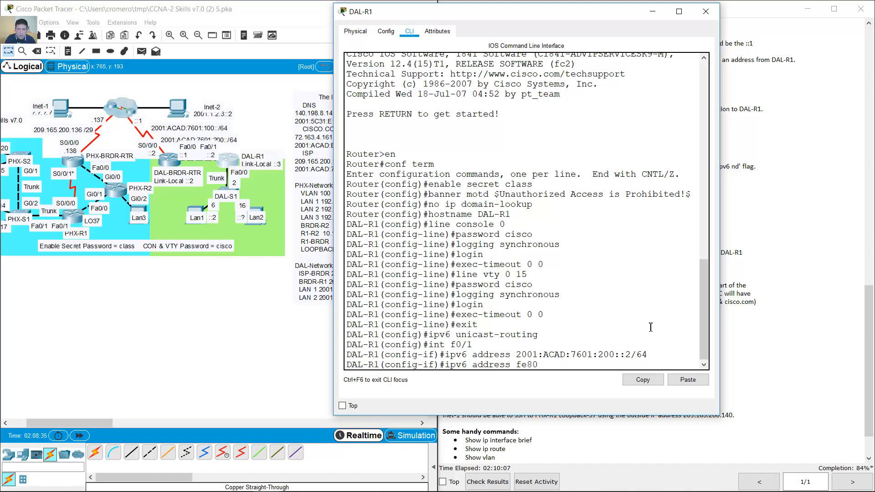
{"action": "type", "text": "::3 link-local"}
{"action": "key", "text": "Return"}
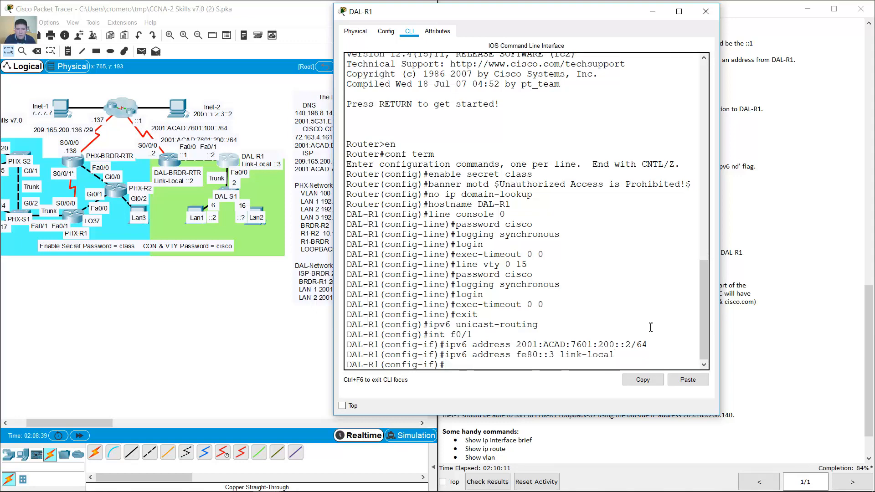
- Describe f0/1 as 'Link to DAL-BRDR-RTR' and bring it up with no shutdown
{"action": "type", "text": "descripot"}
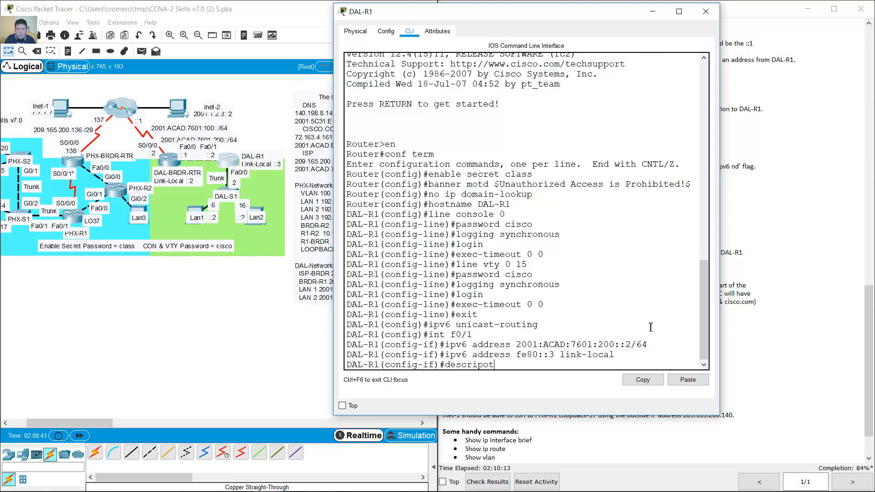
{"action": "key", "text": "BackSpace"}
{"action": "key", "text": "BackSpace"}
{"action": "type", "text": "tion Link to DAL-BRDR-RTR"}
{"action": "key", "text": "Return"}
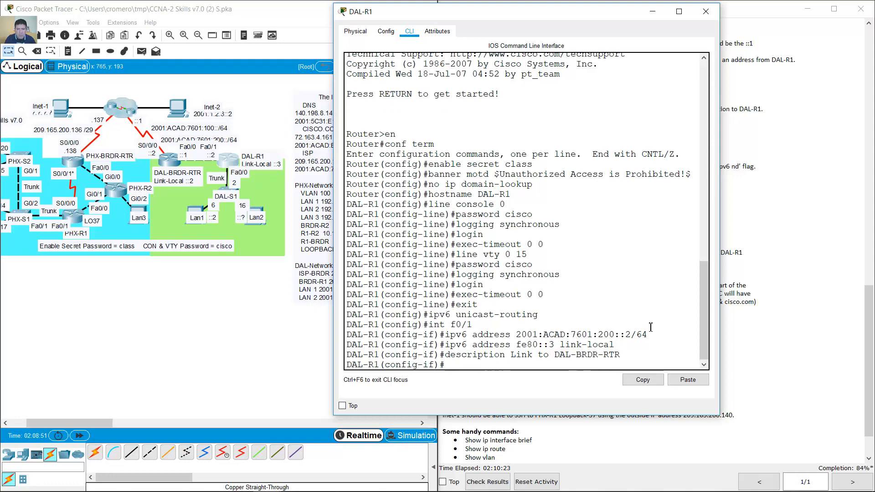
{"action": "key", "text": "Up"}
{"action": "key", "text": "Up"}
{"action": "key", "text": "Up"}
{"action": "key", "text": "Up"}
{"action": "key", "text": "Up"}
{"action": "key", "text": "Up"}
{"action": "key", "text": "Up"}
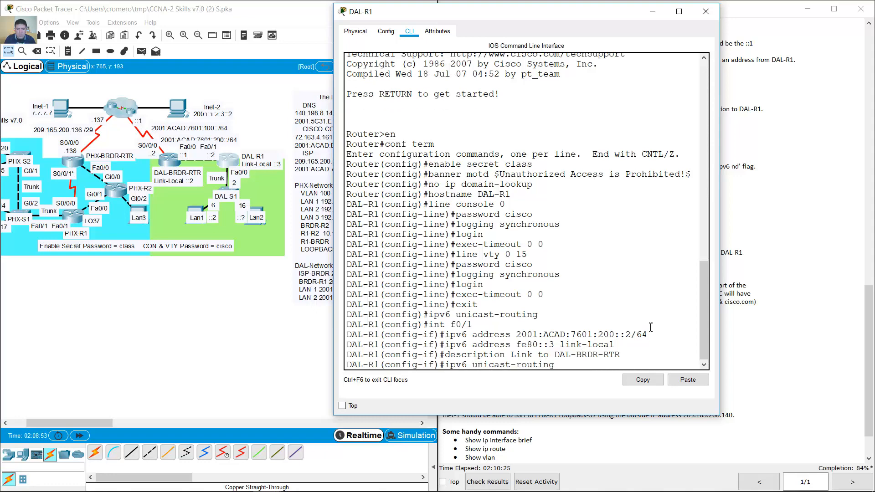
{"action": "key", "text": "BackSpace"}
{"action": "key", "text": "BackSpace"}
{"action": "key", "text": "BackSpace"}
{"action": "key", "text": "BackSpace"}
{"action": "key", "text": "BackSpace"}
{"action": "key", "text": "BackSpace"}
{"action": "key", "text": "BackSpace"}
{"action": "key", "text": "BackSpace"}
{"action": "key", "text": "BackSpace"}
{"action": "key", "text": "BackSpace"}
{"action": "key", "text": "BackSpace"}
{"action": "key", "text": "BackSpace"}
{"action": "key", "text": "BackSpace"}
{"action": "key", "text": "BackSpace"}
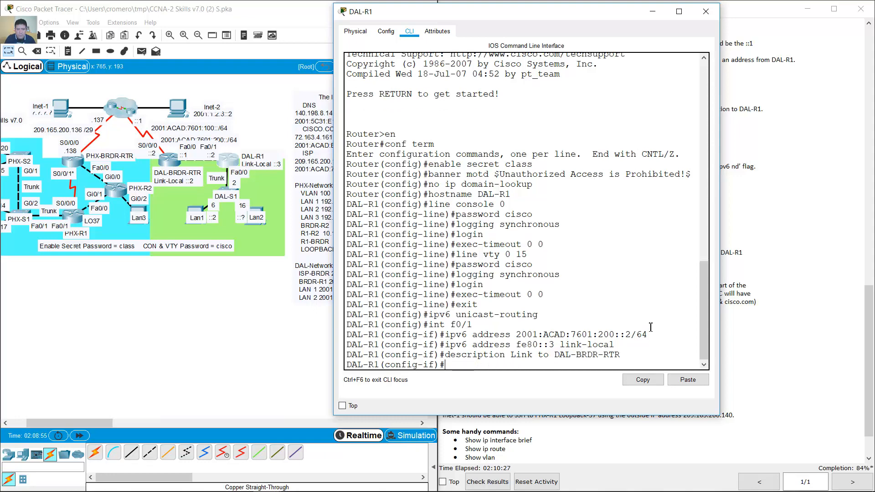
{"action": "type", "text": "no shutdown"}
{"action": "key", "text": "Return"}
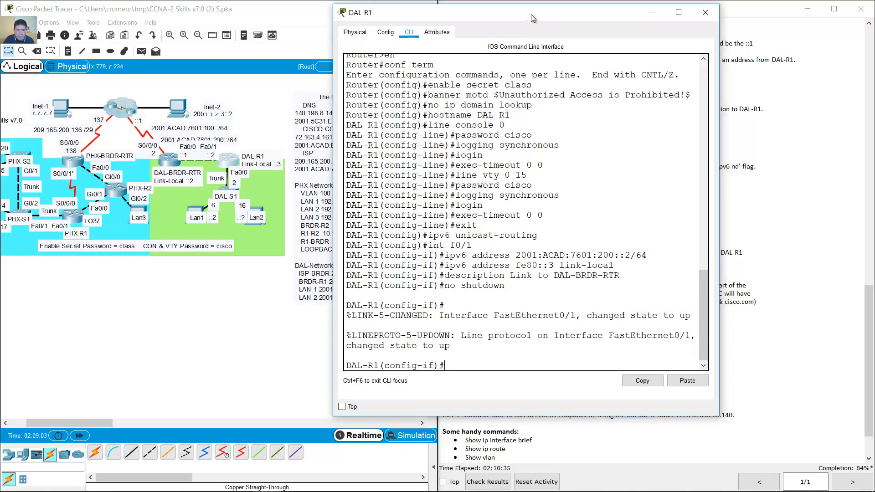
- Edit the recalled interface command to int f0/0 and move the console aside
{"action": "left_click_drag", "start_coordinate": [532, 14], "coordinate": [499, 32]}
{"action": "key", "text": "Up"}
{"action": "key", "text": "Up"}
{"action": "key", "text": "Up"}
{"action": "key", "text": "Up"}
{"action": "key", "text": "Up"}
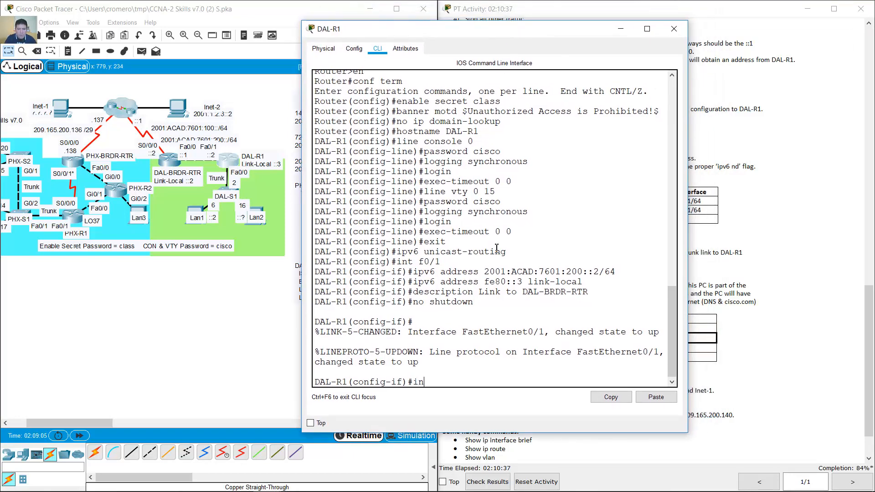
{"action": "key", "text": "BackSpace"}
{"action": "type", "text": "0/0"}
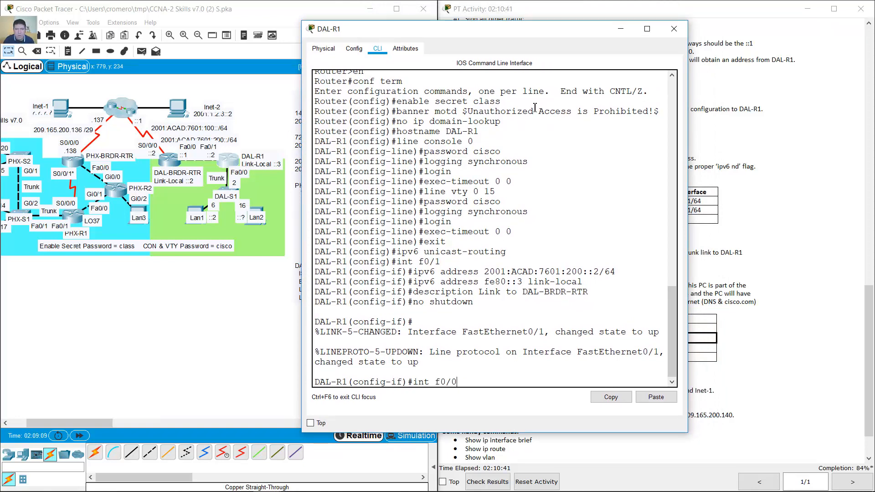
{"action": "left_click_drag", "start_coordinate": [527, 21], "coordinate": [268, 19]}
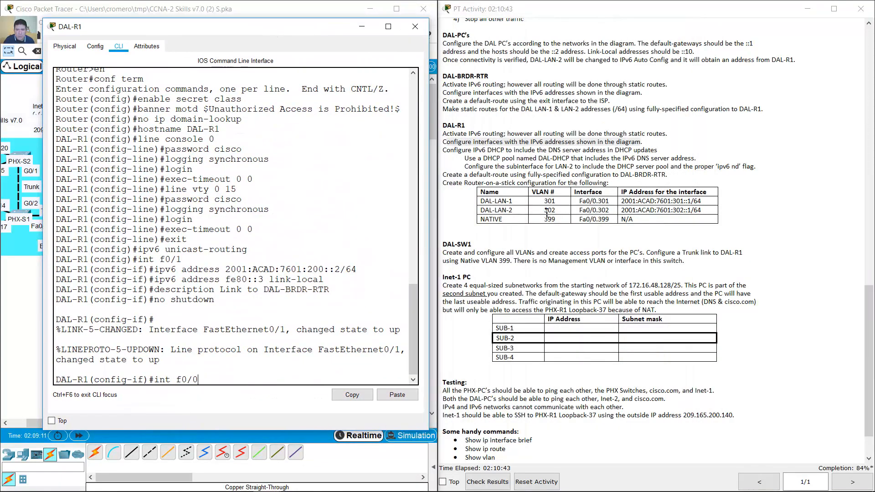
- Using the router-on-a-stick table, create subinterface f0/0.301 with encapsulation dot1q 301
{"action": "left_click", "coordinate": [477, 201]}
{"action": "left_click_drag", "start_coordinate": [485, 201], "coordinate": [729, 211]}
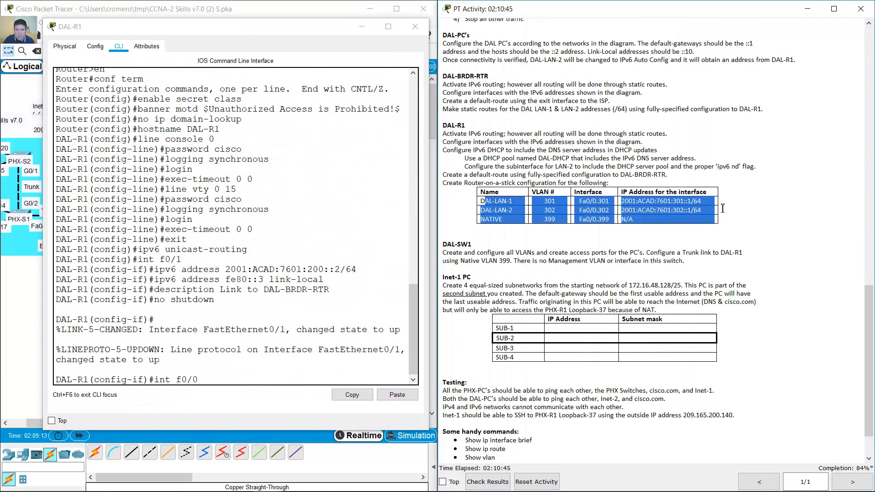
{"action": "left_click", "coordinate": [316, 378]}
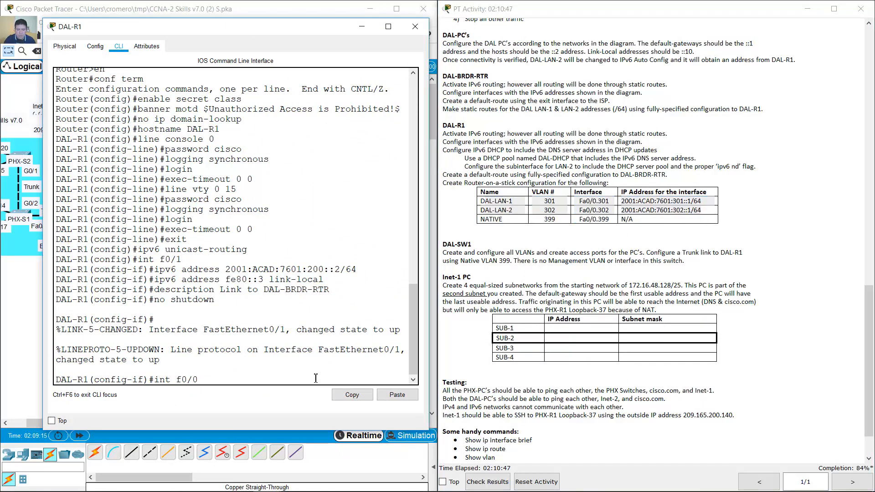
{"action": "type", "text": "int f0/0.20"}
{"action": "type", "text": "01"}
{"action": "key", "text": "Return"}
{"action": "type", "text": "encap"}
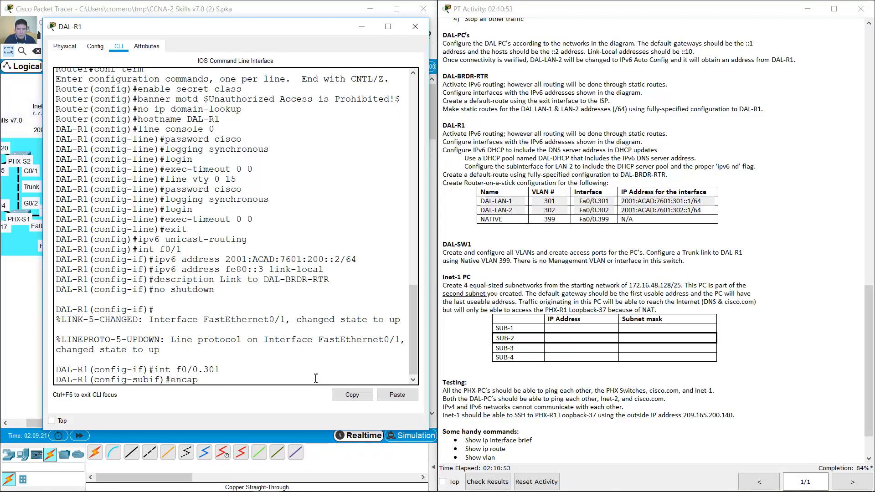
{"action": "type", "text": "sulation dot1q 301"}
{"action": "key", "text": "Return"}
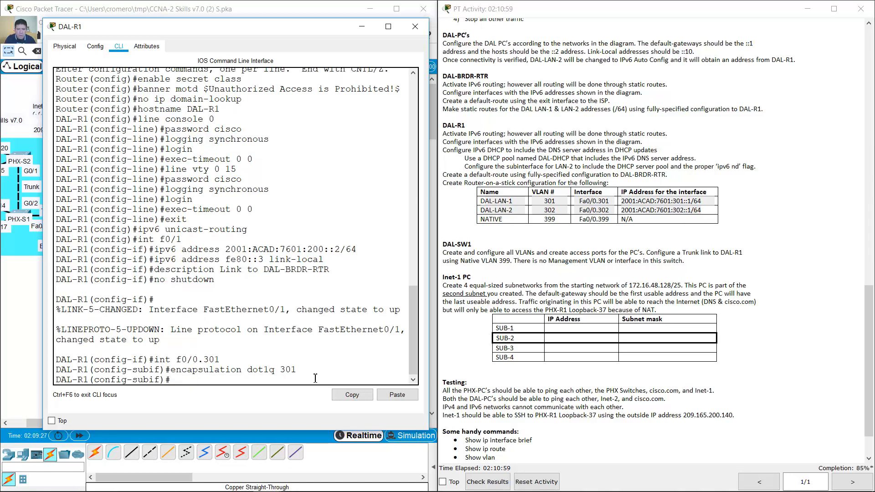
- Give it 2001:ACAD:7601:301::1/64, removing the mistaken /63 address
{"action": "type", "text": "ipv6 address"}
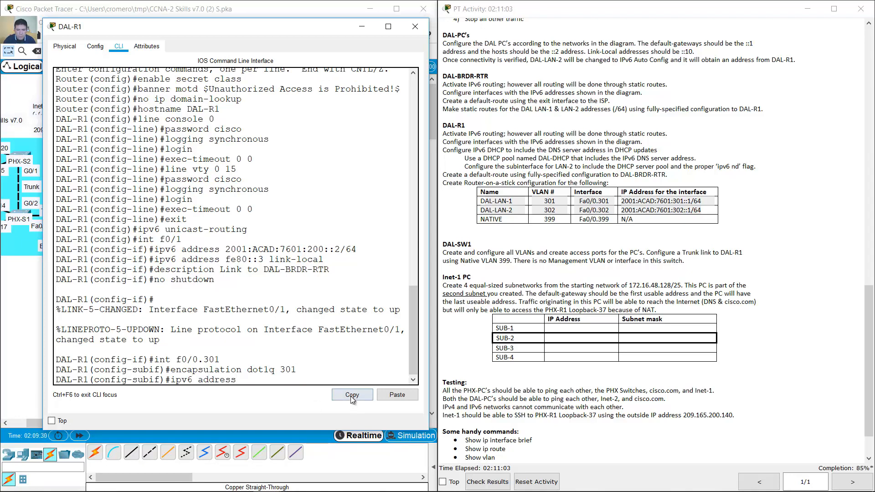
{"action": "left_click", "coordinate": [397, 395]}
{"action": "type", "text": "1/63"}
{"action": "key", "text": "Return"}
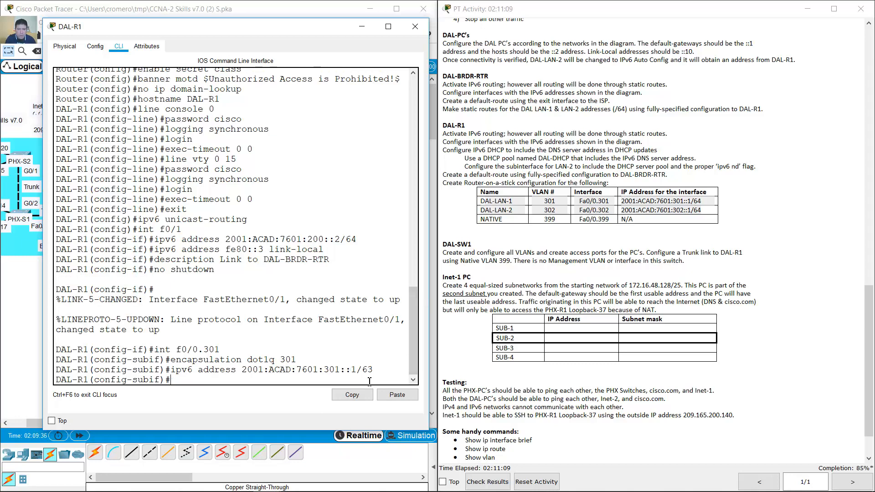
{"action": "key", "text": "Up"}
{"action": "key", "text": "Left"}
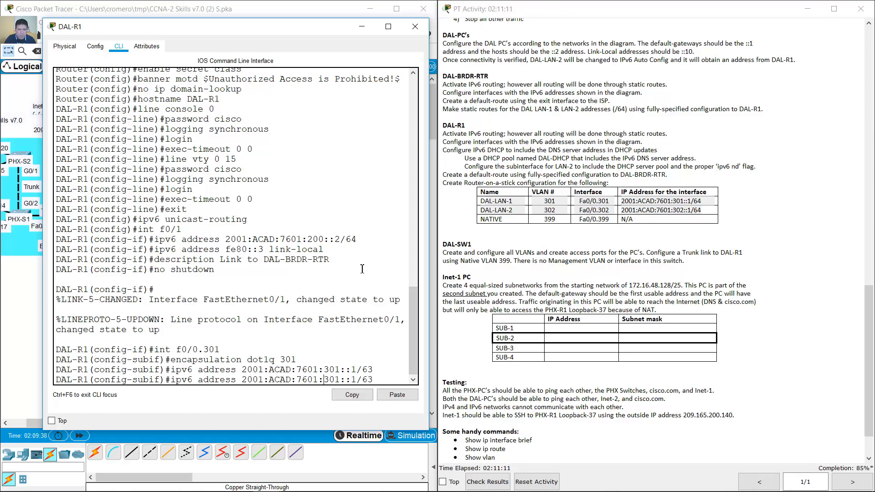
{"action": "type", "text": "no"}
{"action": "key", "text": "Return"}
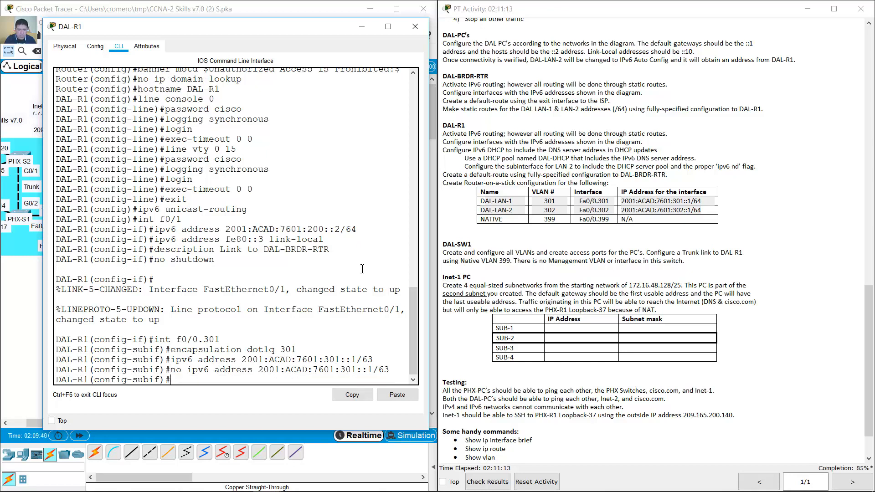
{"action": "key", "text": "Up"}
{"action": "key", "text": "Up"}
{"action": "key", "text": "BackSpace"}
{"action": "type", "text": "4"}
{"action": "key", "text": "Return"}
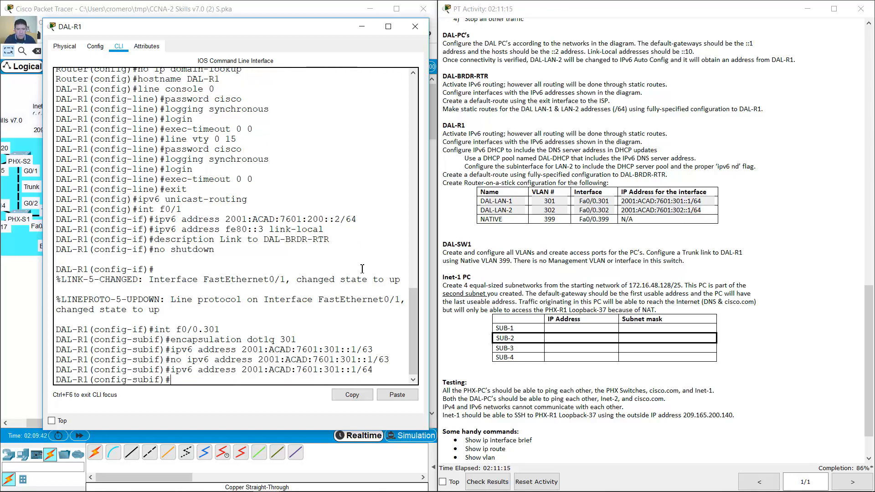
- Describe it as DAL-LAN-1 and enter subinterface f0/0.302
{"action": "type", "text": "description"}
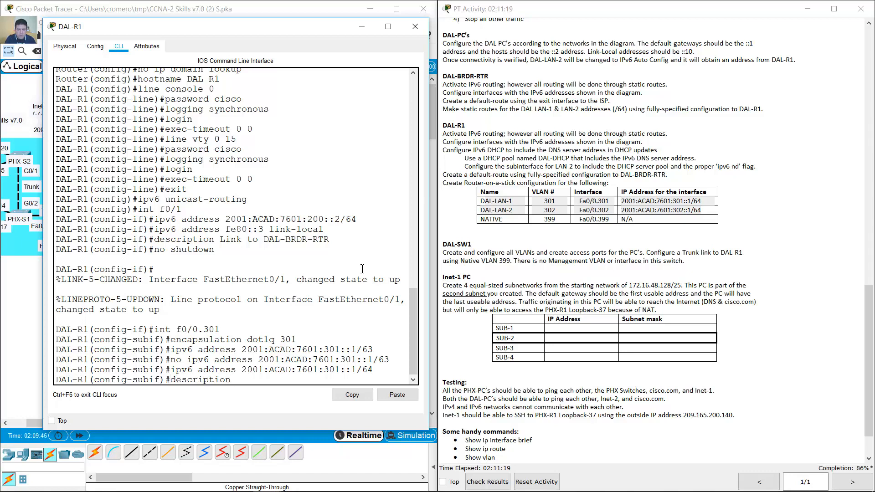
{"action": "type", "text": " DAL-LAN-1"}
{"action": "key", "text": "Return"}
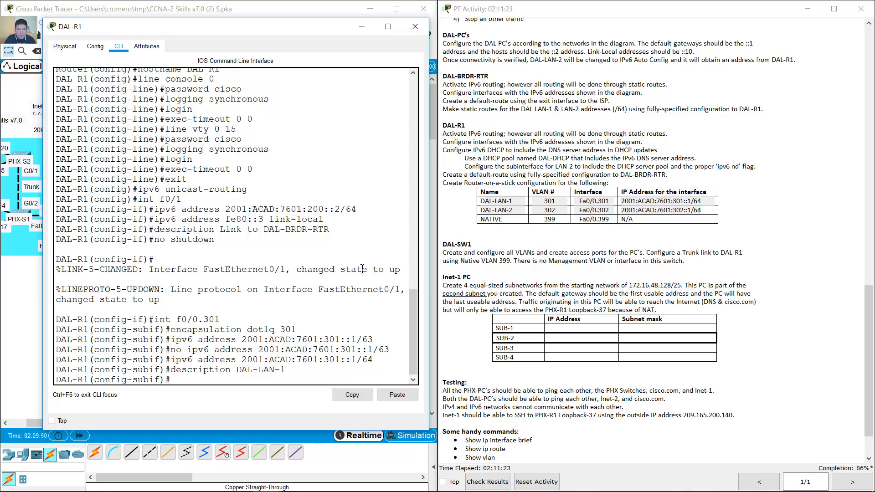
{"action": "key", "text": "Up"}
{"action": "key", "text": "Up"}
{"action": "key", "text": "Up"}
{"action": "key", "text": "Up"}
{"action": "key", "text": "Up"}
{"action": "key", "text": "Up"}
{"action": "type", "text": "2"}
{"action": "key", "text": "Return"}
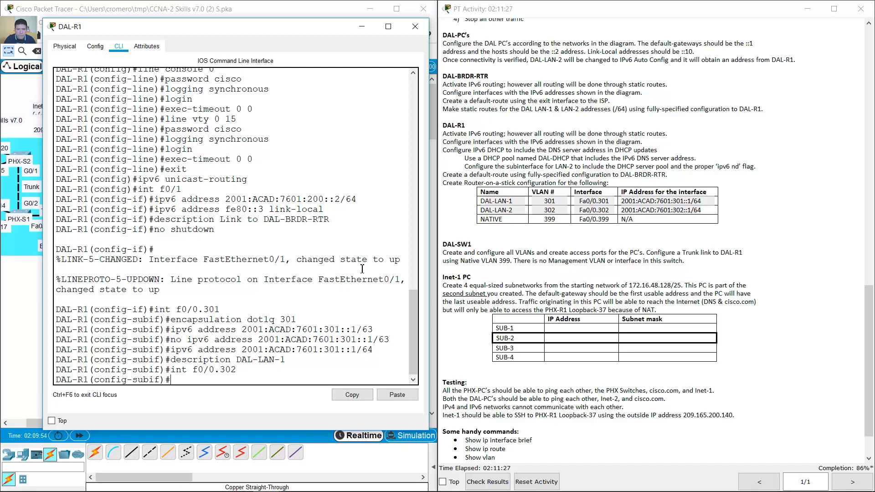
- Give f0/0.302 dot1q 302, address 2001:ACAD:7601:302::1/64 and description DAL-LAN-2
{"action": "key", "text": "Up"}
{"action": "key", "text": "Up"}
{"action": "key", "text": "Up"}
{"action": "key", "text": "Up"}
{"action": "key", "text": "Up"}
{"action": "key", "text": "Up"}
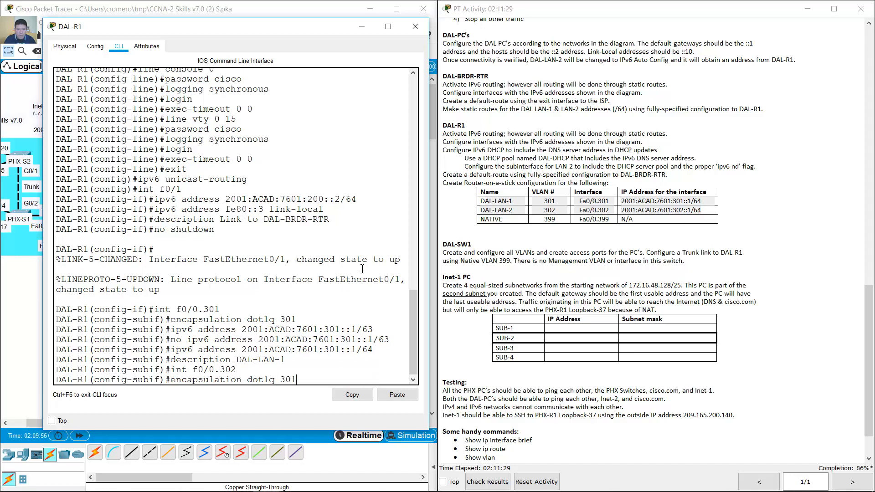
{"action": "key", "text": "BackSpace"}
{"action": "type", "text": "2"}
{"action": "key", "text": "Return"}
{"action": "key", "text": "Up"}
{"action": "key", "text": "Up"}
{"action": "key", "text": "Up"}
{"action": "key", "text": "Up"}
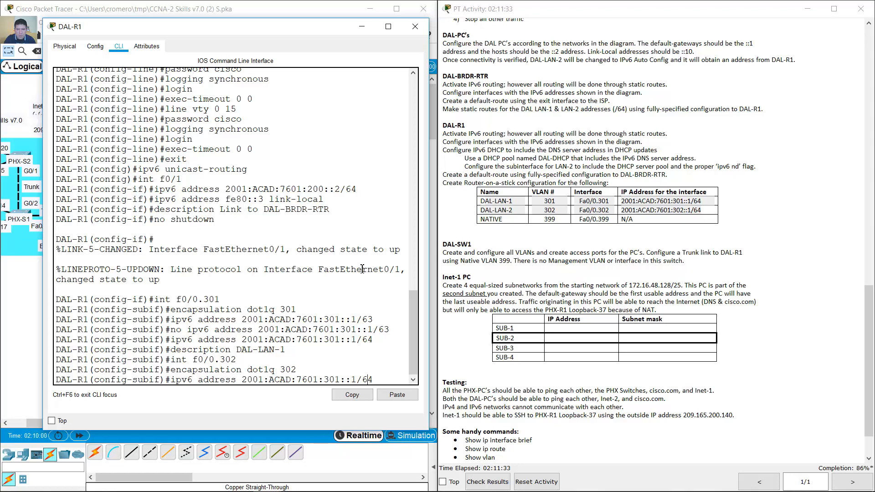
{"action": "key", "text": "Left"}
{"action": "key", "text": "Left"}
{"action": "key", "text": "Left"}
{"action": "key", "text": "Left"}
{"action": "key", "text": "Left"}
{"action": "key", "text": "Left"}
{"action": "key", "text": "BackSpace"}
{"action": "type", "text": "2"}
{"action": "key", "text": "Return"}
{"action": "key", "text": "Up"}
{"action": "key", "text": "Up"}
{"action": "key", "text": "Up"}
{"action": "key", "text": "Up"}
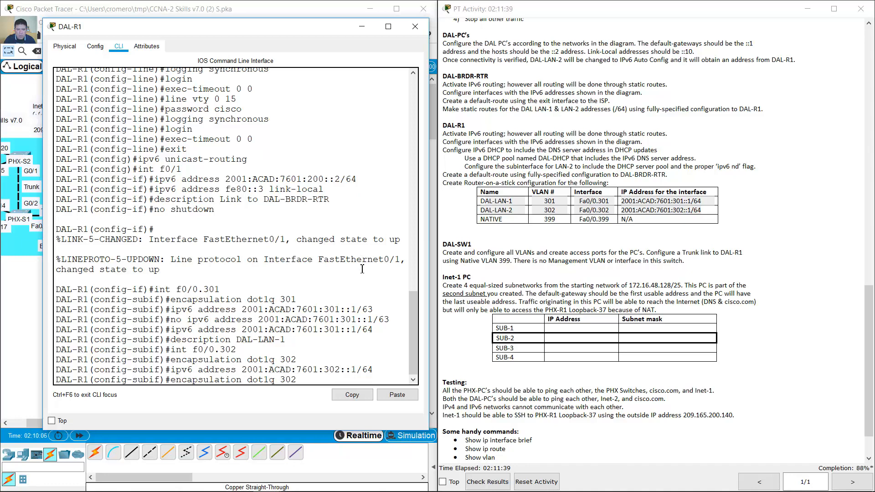
{"action": "key", "text": "BackSpace"}
{"action": "type", "text": "2"}
{"action": "key", "text": "Return"}
- Create f0/0.399 with encapsulation dot1q 399 native and description NATIVE
{"action": "key", "text": "Up"}
{"action": "key", "text": "Up"}
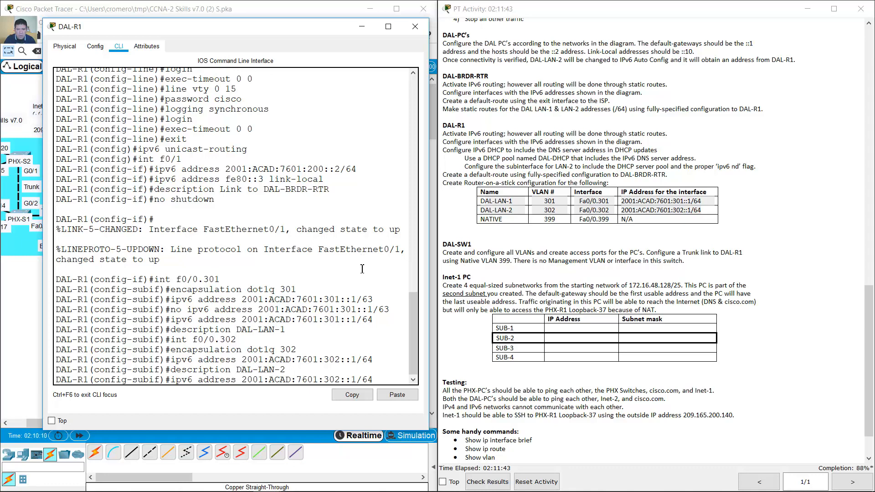
{"action": "key", "text": "Up"}
{"action": "key", "text": "Up"}
{"action": "key", "text": "BackSpace"}
{"action": "key", "text": "BackSpace"}
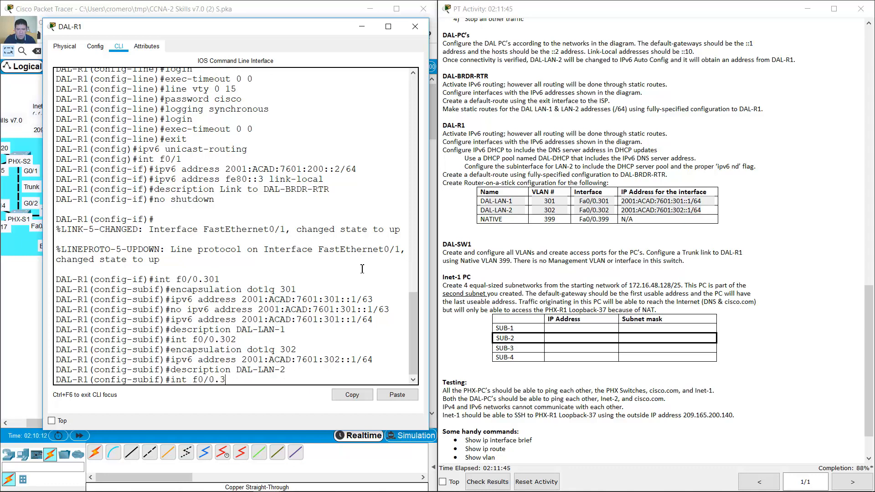
{"action": "type", "text": "99"}
{"action": "key", "text": "Return"}
{"action": "key", "text": "Up"}
{"action": "key", "text": "Up"}
{"action": "key", "text": "Up"}
{"action": "key", "text": "Up"}
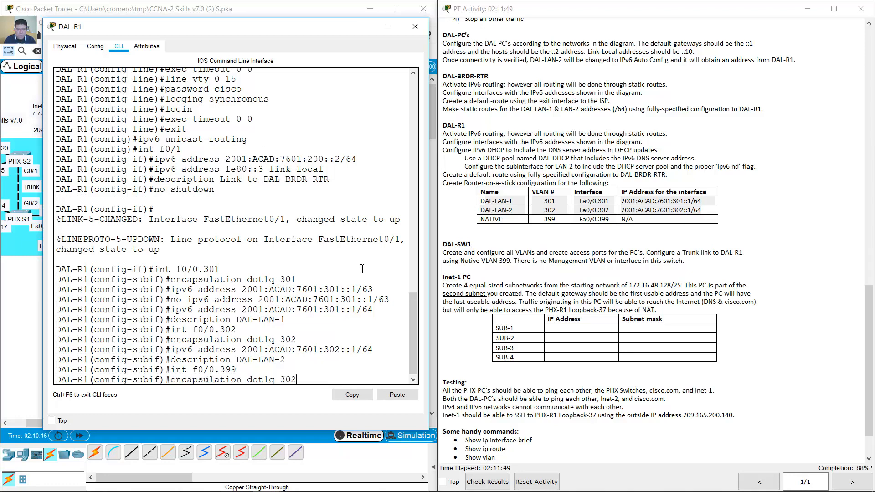
{"action": "key", "text": "BackSpace"}
{"action": "type", "text": "99 native"}
{"action": "key", "text": "Return"}
- Bring physical interface f0/0 up with no shutdown
{"action": "key", "text": "Up"}
{"action": "key", "text": "Up"}
{"action": "key", "text": "Up"}
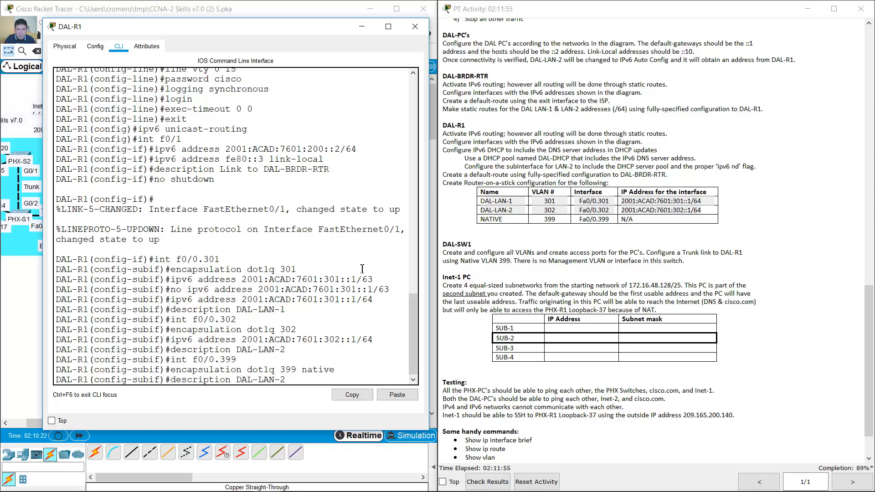
{"action": "key", "text": "BackSpace"}
{"action": "key", "text": "BackSpace"}
{"action": "key", "text": "BackSpace"}
{"action": "key", "text": "BackSpace"}
{"action": "key", "text": "BackSpace"}
{"action": "key", "text": "BackSpace"}
{"action": "key", "text": "BackSpace"}
{"action": "key", "text": "BackSpace"}
{"action": "type", "text": "NATIVE"}
{"action": "key", "text": "Return"}
{"action": "key", "text": "Up"}
{"action": "key", "text": "Up"}
{"action": "key", "text": "Up"}
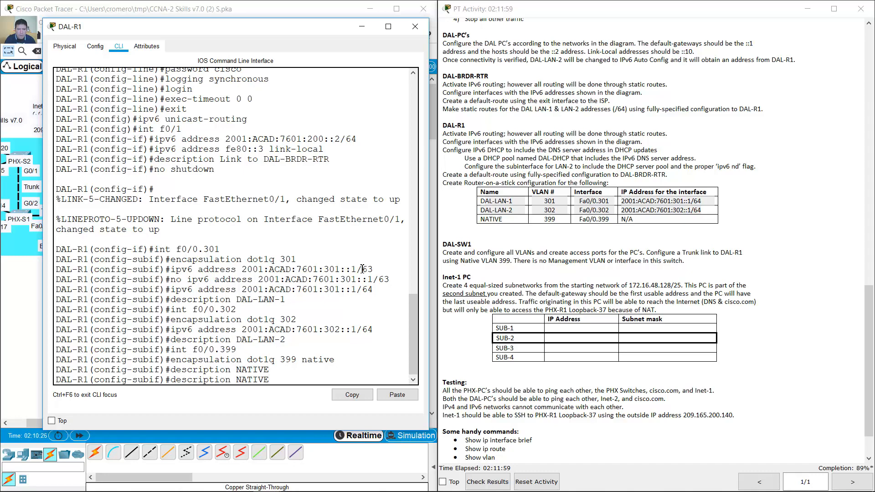
{"action": "key", "text": "BackSpace"}
{"action": "key", "text": "BackSpace"}
{"action": "key", "text": "Return"}
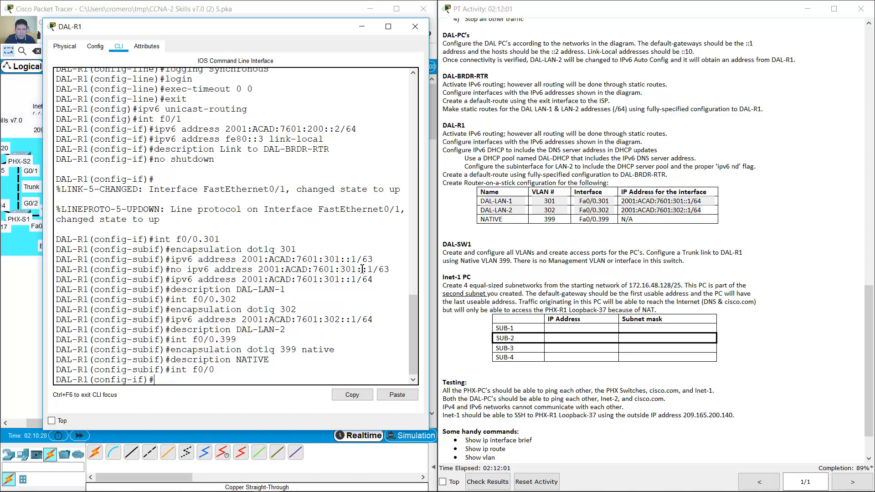
{"action": "type", "text": "no shutdown"}
{"action": "key", "text": "Return"}
{"action": "key", "text": "Return"}
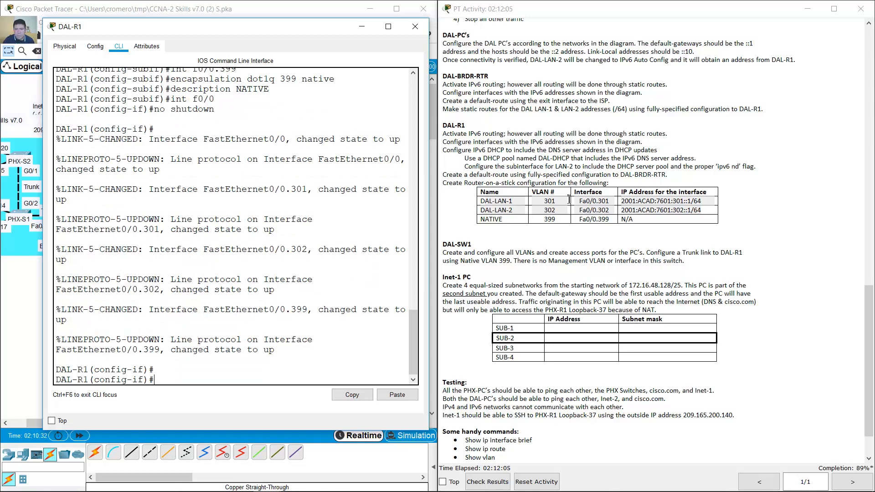
{"action": "left_click", "coordinate": [361, 28]}
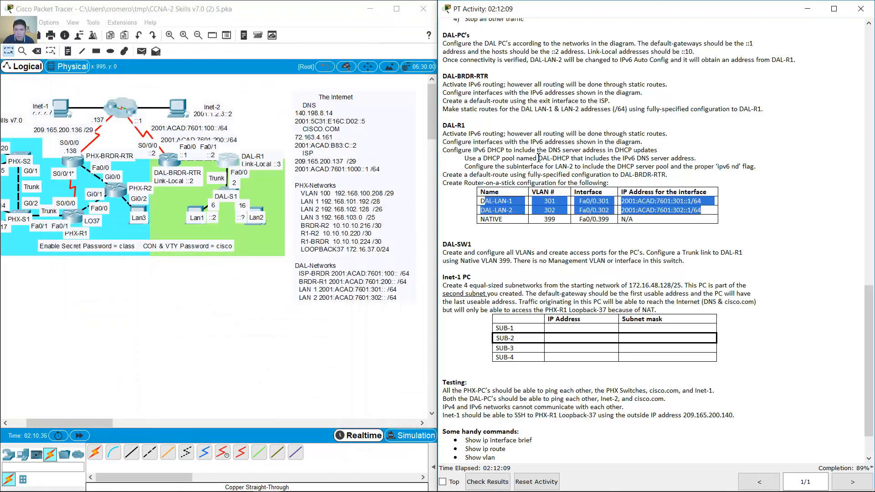
{"action": "left_click", "coordinate": [539, 158]}
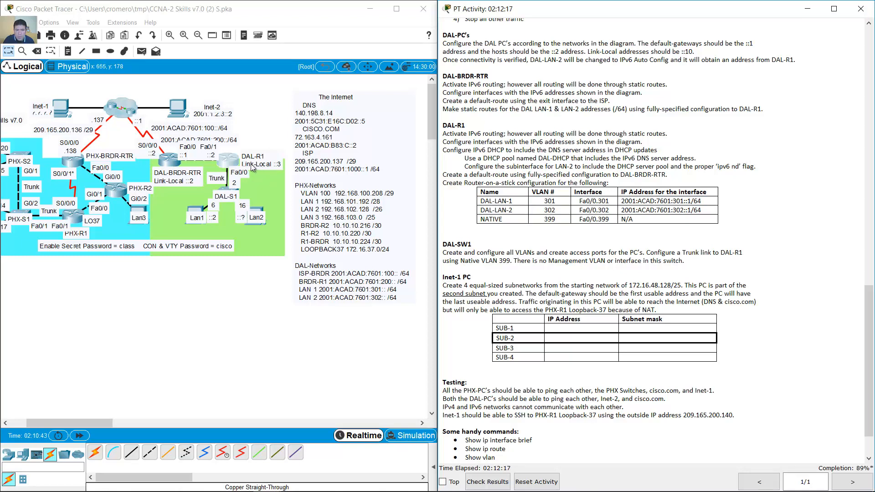
{"action": "left_click", "coordinate": [227, 160]}
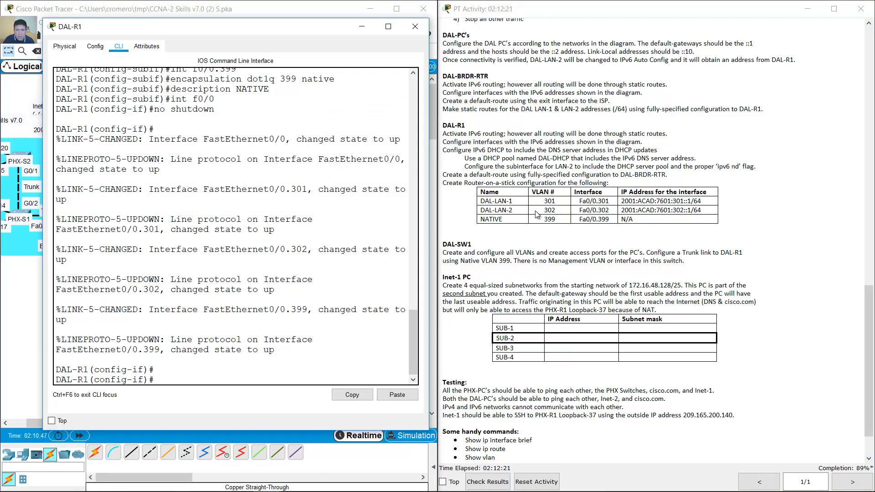
- Give subinterface f0/0.302 the link-local address fe80::3
{"action": "left_click_drag", "start_coordinate": [481, 201], "coordinate": [711, 212]}
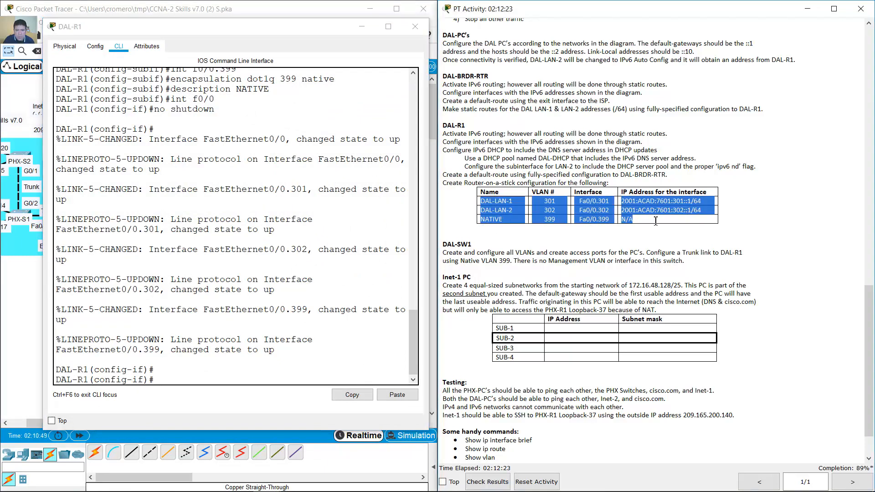
{"action": "left_click", "coordinate": [311, 274]}
{"action": "type", "text": "int f0/0"}
{"action": "key", "text": "Up"}
{"action": "key", "text": "Up"}
{"action": "key", "text": "Up"}
{"action": "key", "text": "Up"}
{"action": "key", "text": "Up"}
{"action": "key", "text": "Up"}
{"action": "key", "text": "Up"}
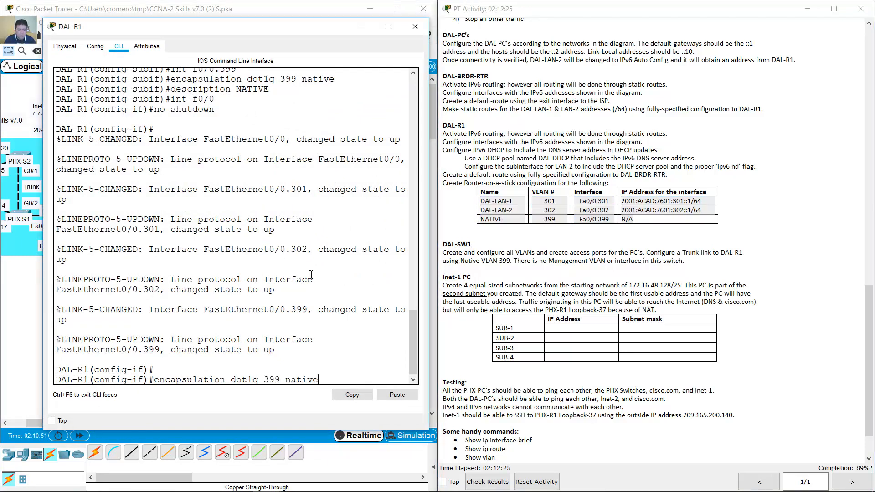
{"action": "key", "text": "Up"}
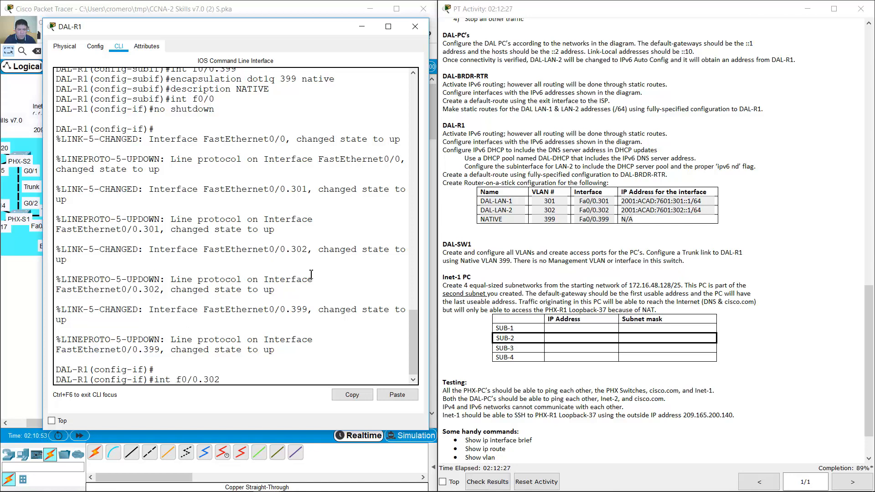
{"action": "key", "text": "Return"}
{"action": "type", "text": "ig-subif)#i"}
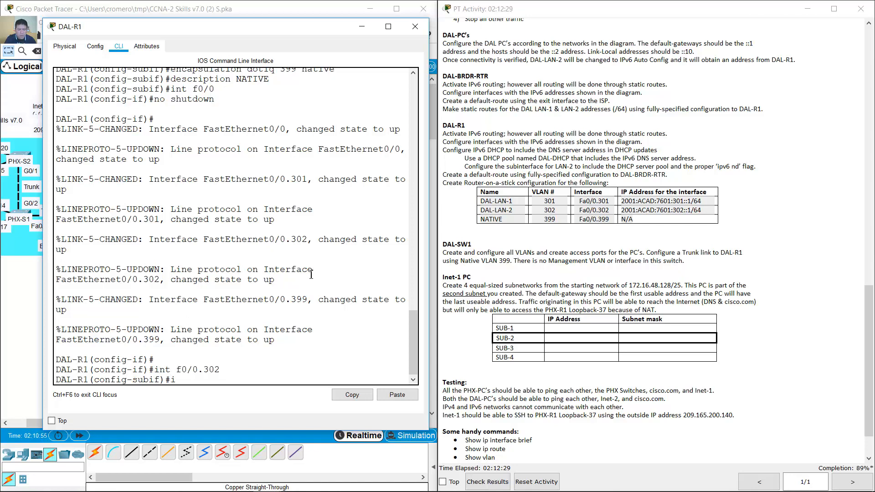
{"action": "type", "text": "pv6 address"}
{"action": "type", "text": " f3"}
{"action": "type", "text": "80"}
{"action": "left_click_drag", "start_coordinate": [281, 29], "coordinate": [283, 70]}
{"action": "type", "text": "::3"}
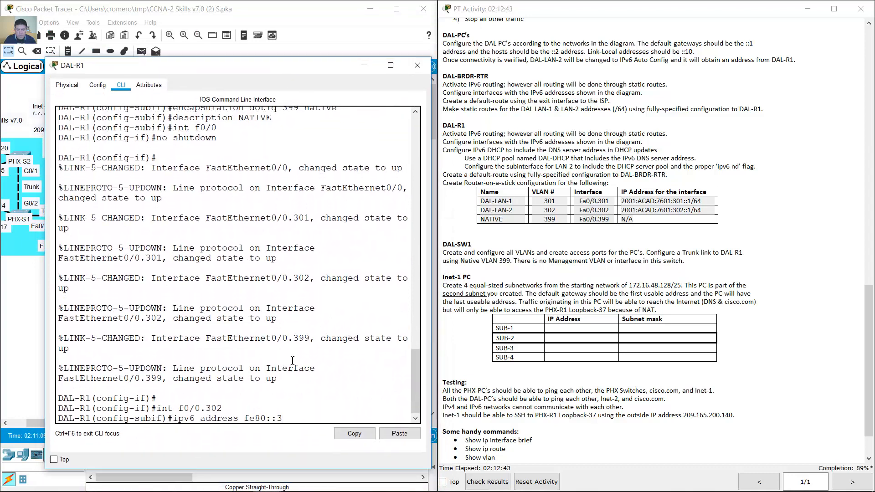
{"action": "type", "text": " link-local"}
{"action": "key", "text": "Return"}
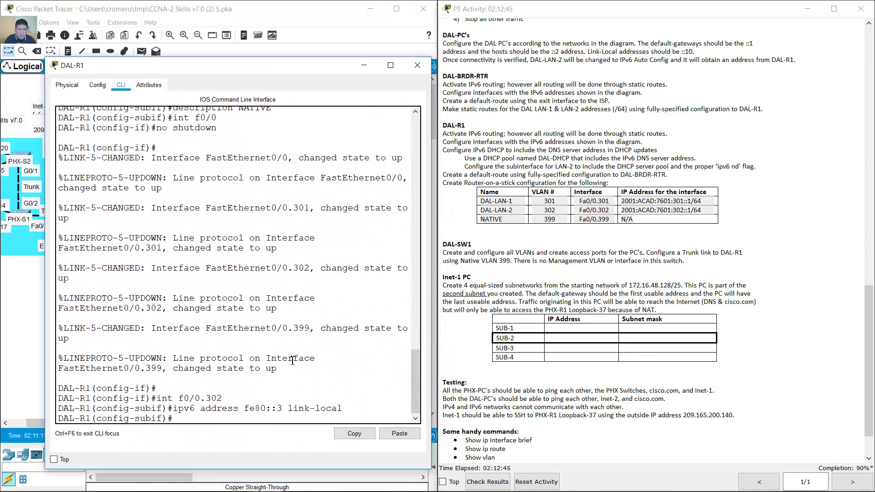
- Apply the same fe80::3 link-local address to subinterface f0/0.301
{"action": "key", "text": "Up"}
{"action": "key", "text": "Up"}
{"action": "key", "text": "BackSpace"}
{"action": "type", "text": "1"}
{"action": "key", "text": "Return"}
{"action": "key", "text": "Up"}
{"action": "key", "text": "Up"}
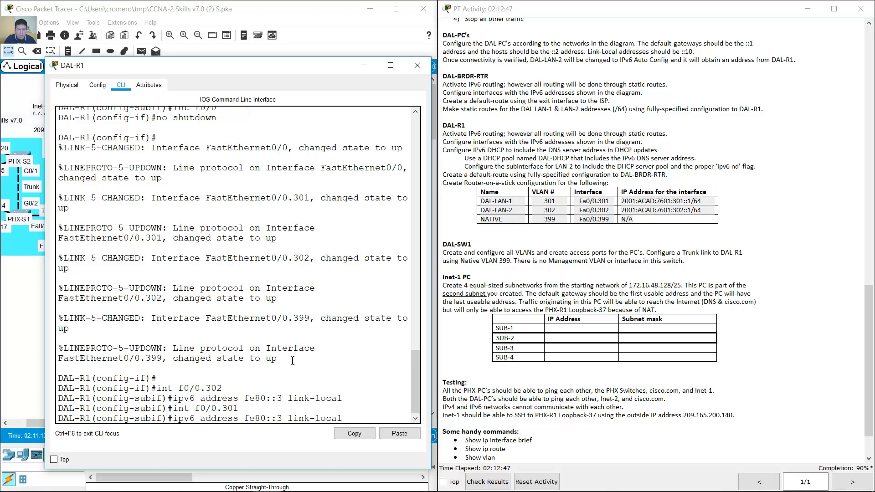
{"action": "key", "text": "Return"}
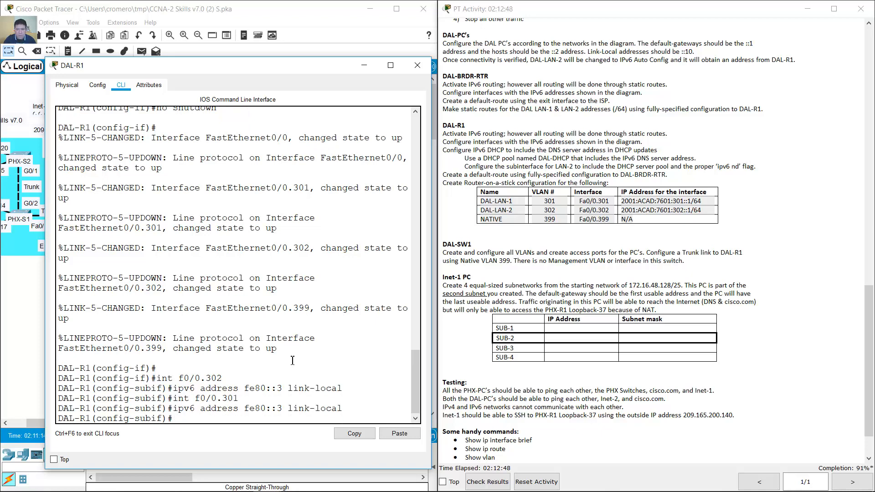
{"action": "left_click", "coordinate": [363, 67]}
{"action": "left_click_drag", "start_coordinate": [634, 219], "coordinate": [592, 201]}
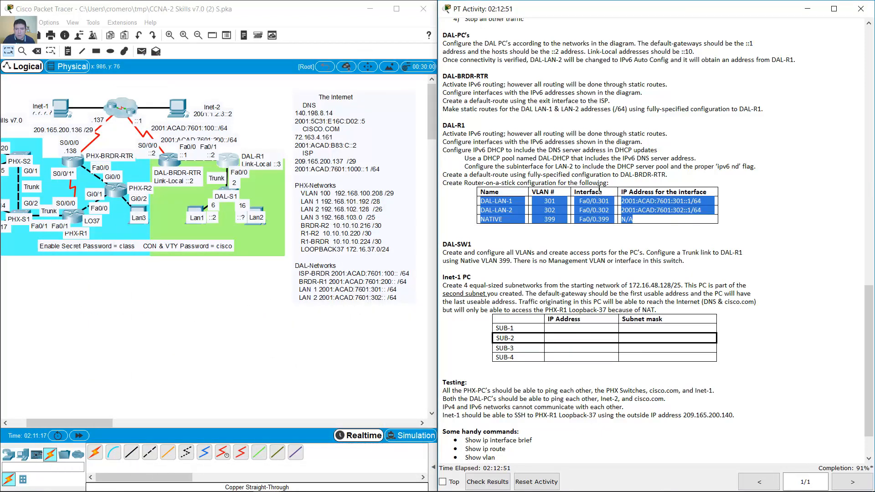
{"action": "left_click", "coordinate": [589, 176]}
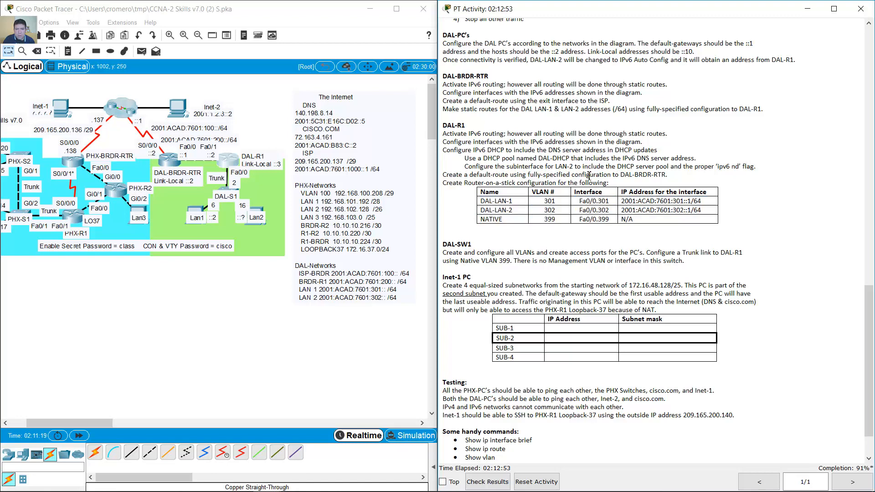
{"action": "left_click_drag", "start_coordinate": [447, 150], "coordinate": [663, 150]}
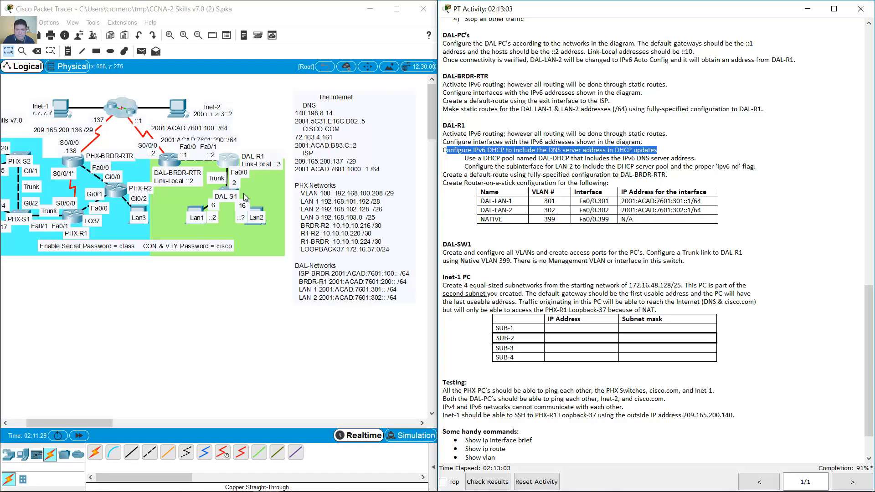
{"action": "left_click", "coordinate": [231, 163]}
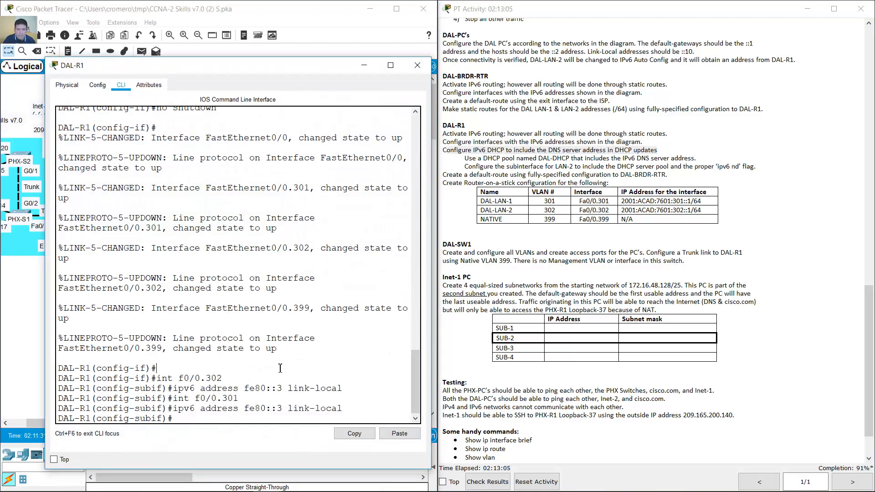
- Exit subinterface mode and create the IPv6 DHCP pool DAL-DHCP on DAL-R1
{"action": "type", "text": "exit"}
{"action": "key", "text": "Return"}
{"action": "type", "text": "ipv"}
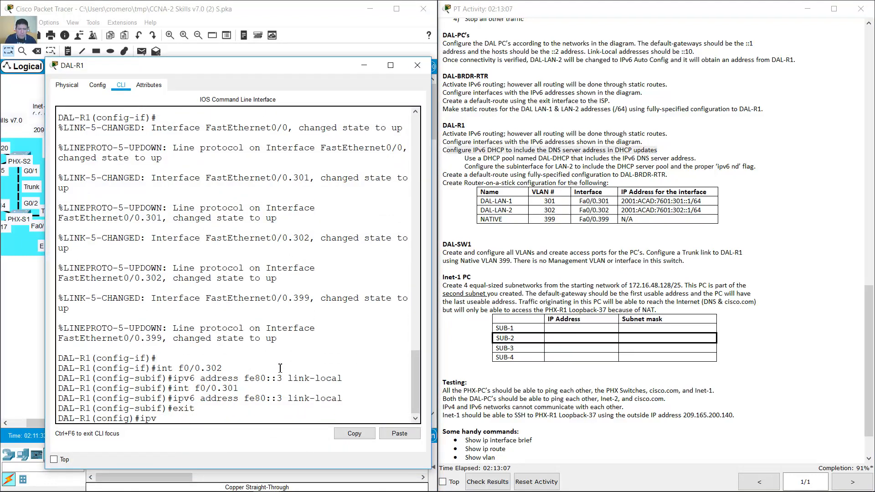
{"action": "type", "text": "6 "}
{"action": "type", "text": "?"}
{"action": "type", "text": "dh"}
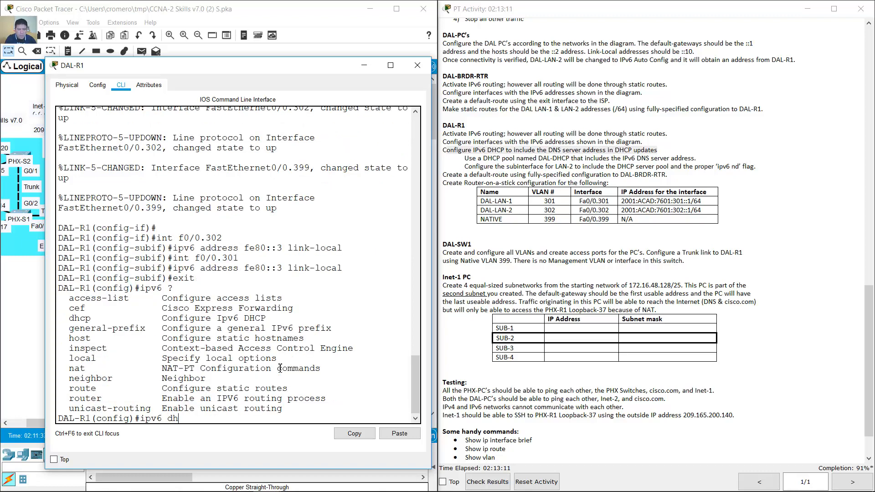
{"action": "type", "text": "cp ?"}
{"action": "type", "text": "pool"}
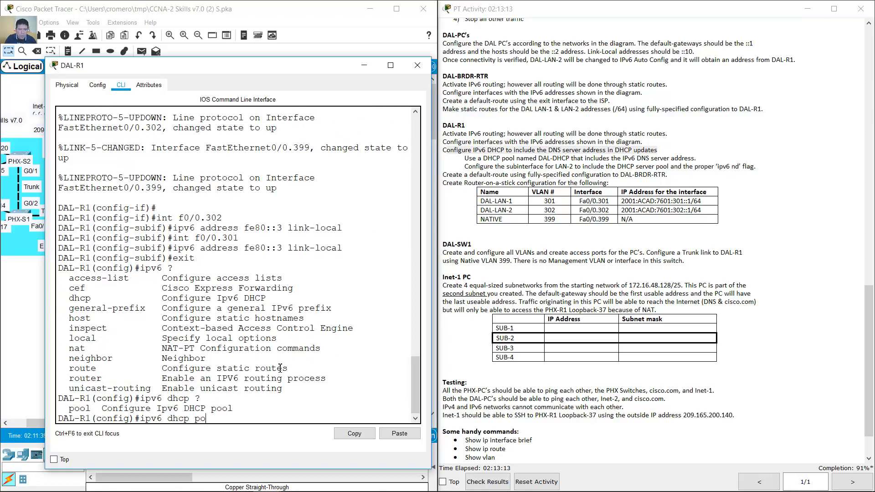
{"action": "left_click", "coordinate": [539, 159]}
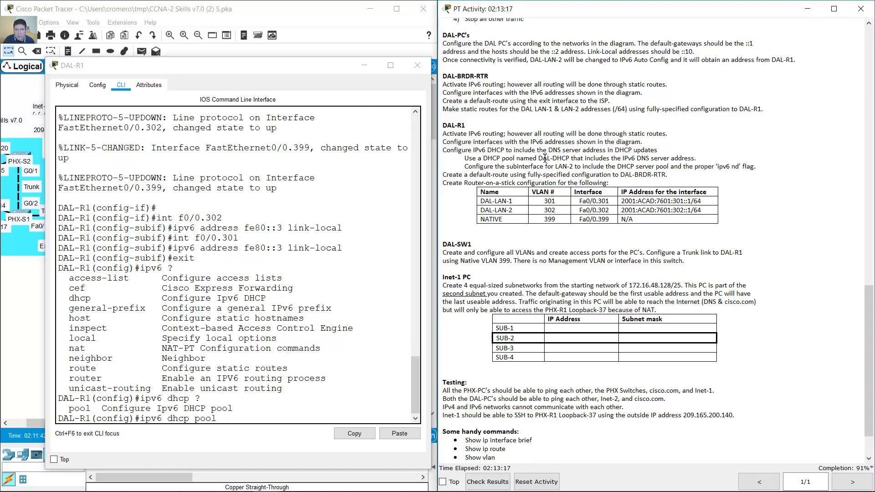
{"action": "left_click", "coordinate": [331, 318]}
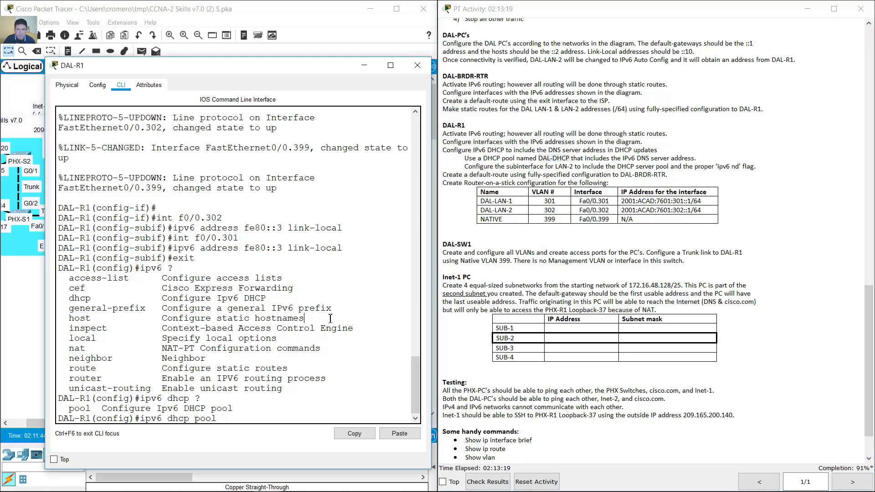
{"action": "type", "text": "DAL-DHCP ?"}
{"action": "key", "text": "Return"}
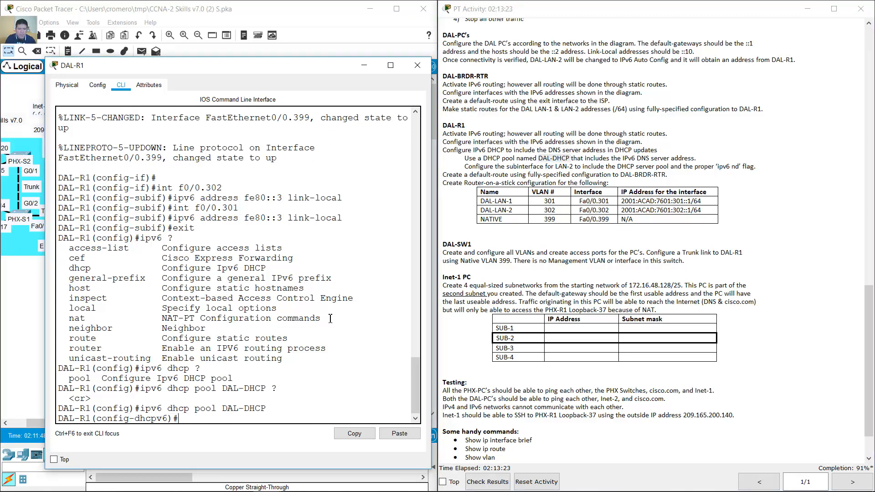
- Start the dns-server command and select DAL-LAN1's IPv6 DNS server address in its IP Configuration
{"action": "type", "text": "?"}
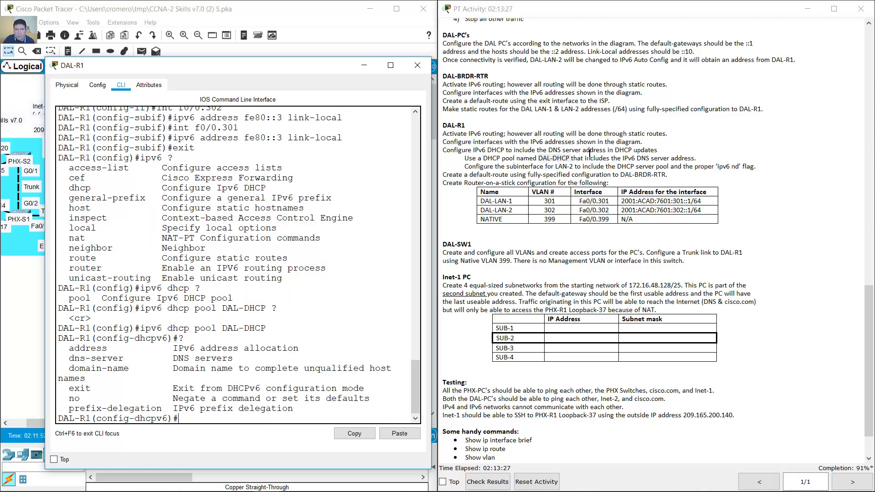
{"action": "left_click_drag", "start_coordinate": [617, 158], "coordinate": [696, 160]}
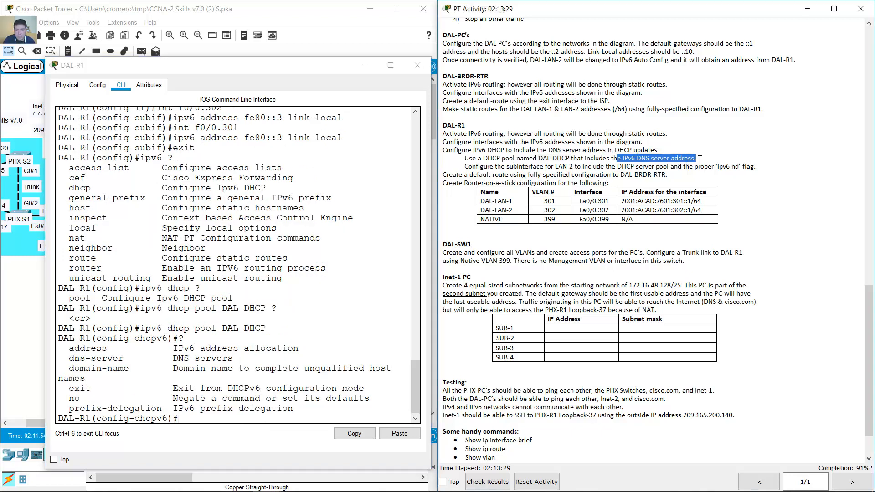
{"action": "left_click", "coordinate": [288, 416]}
{"action": "type", "text": "dn"}
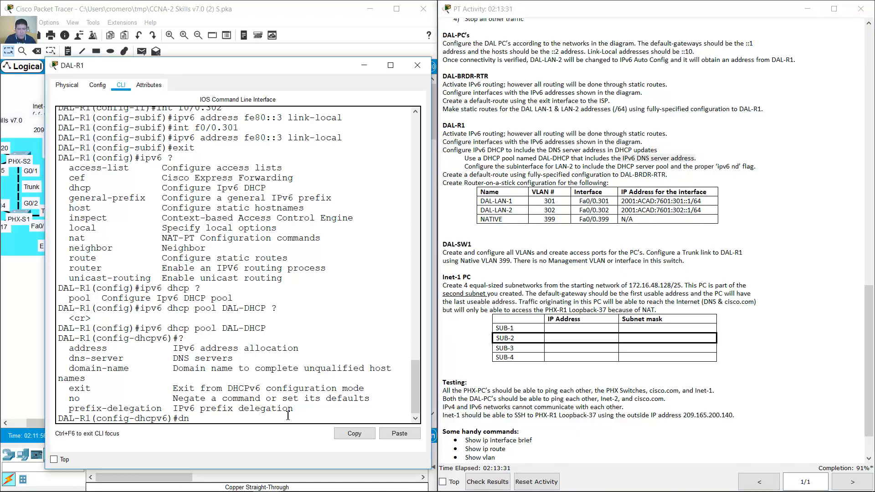
{"action": "type", "text": "s-server"}
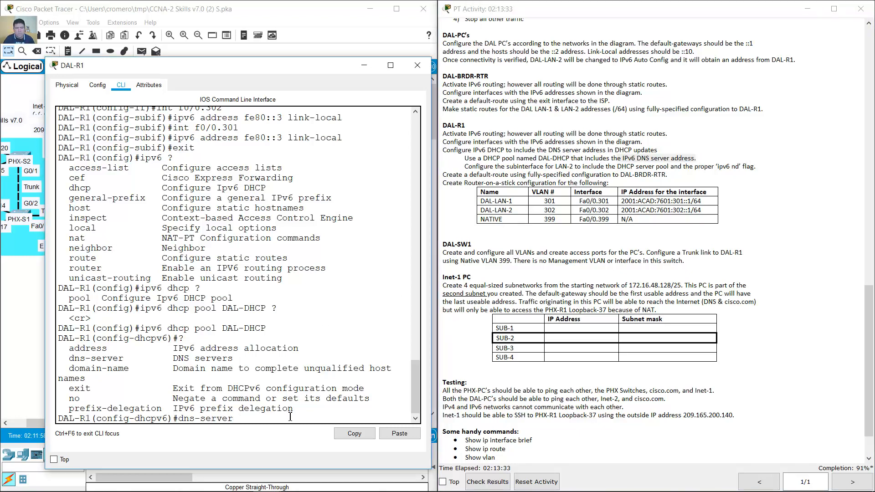
{"action": "left_click", "coordinate": [330, 17]}
{"action": "left_click", "coordinate": [194, 211]}
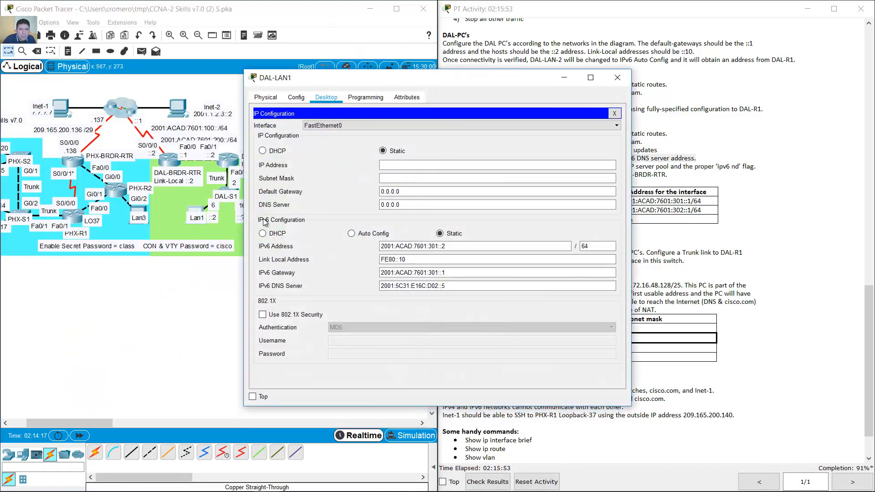
{"action": "left_click_drag", "start_coordinate": [455, 286], "coordinate": [362, 287]}
- Copy DAL-LAN1's DNS address and add dns-server 2001:5C31:E16C:D02::5 to the DAL-DHCP pool
{"action": "right_click", "coordinate": [423, 288]}
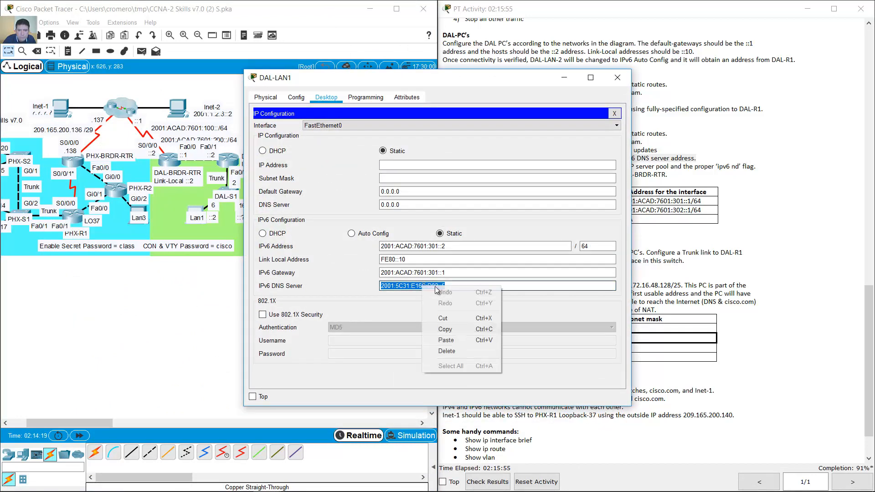
{"action": "left_click", "coordinate": [456, 329]}
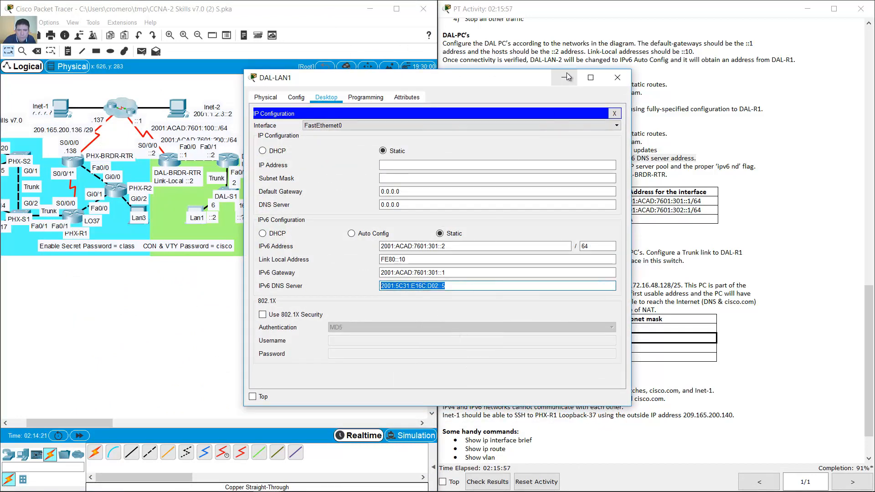
{"action": "left_click", "coordinate": [564, 78]}
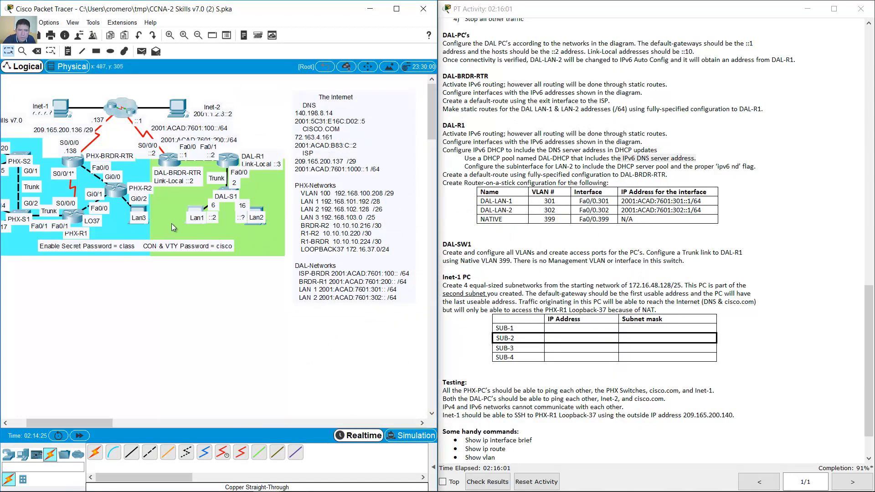
{"action": "left_click", "coordinate": [199, 212]}
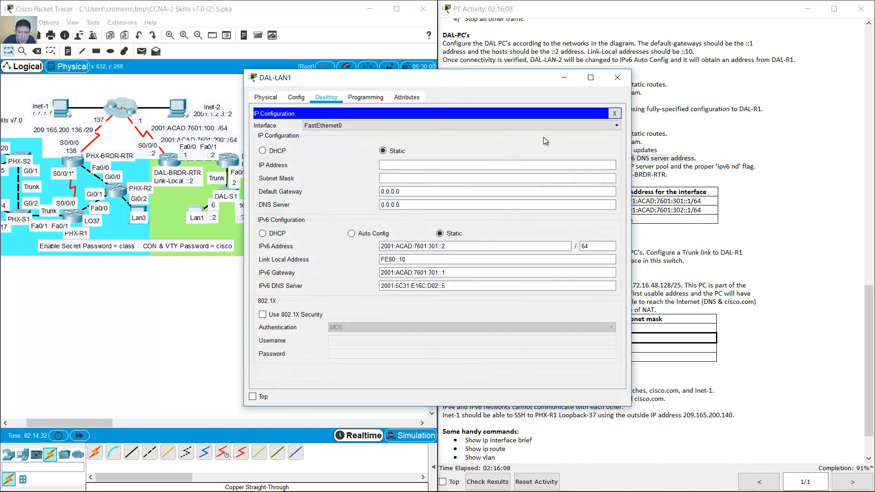
{"action": "left_click", "coordinate": [616, 79]}
{"action": "left_click", "coordinate": [233, 160]}
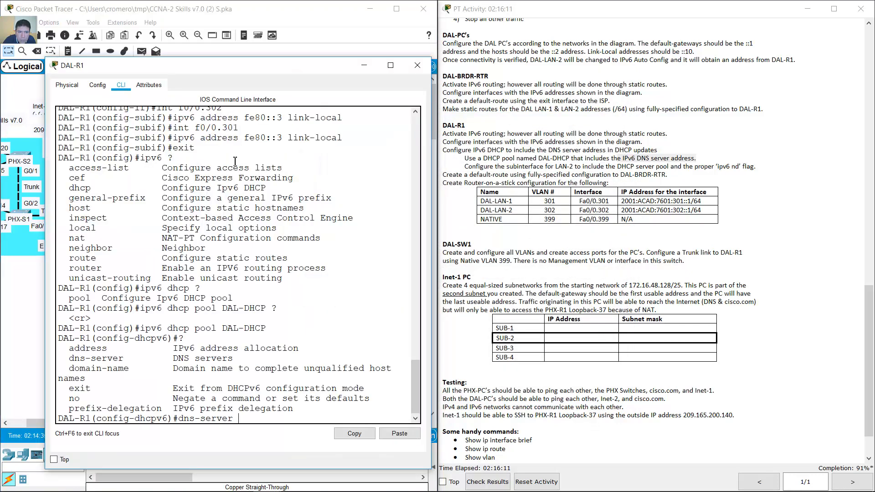
{"action": "left_click", "coordinate": [396, 433]}
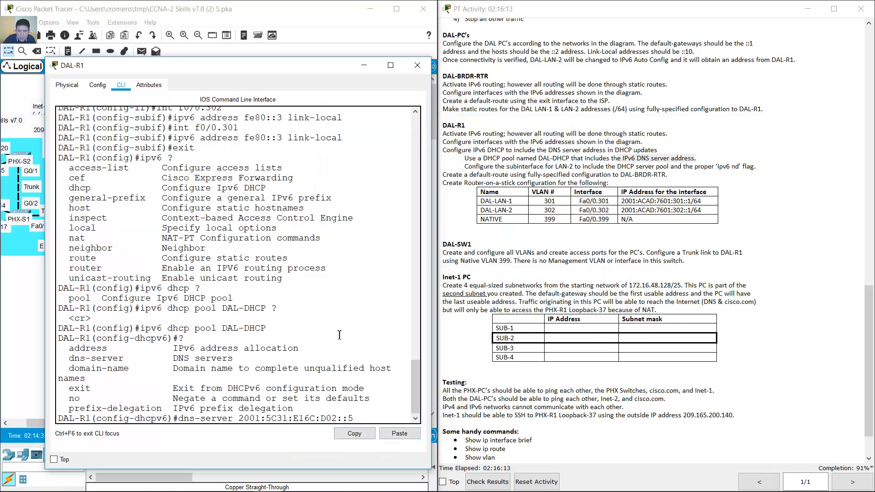
{"action": "key", "text": "Return"}
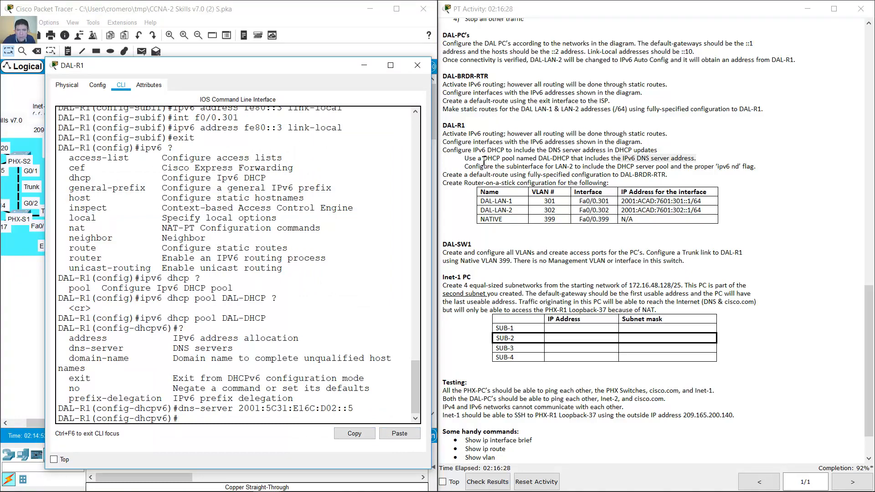
{"action": "left_click_drag", "start_coordinate": [465, 167], "coordinate": [756, 167]}
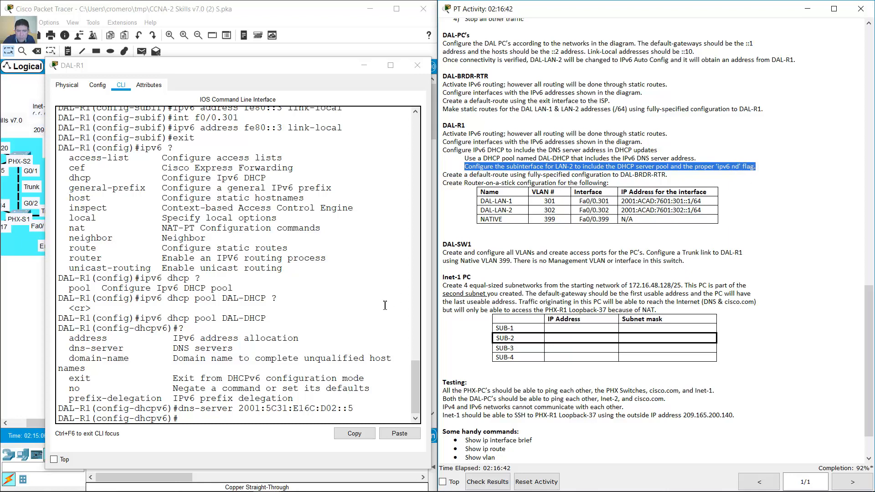
- Leave the DHCPv6 pool and enter subinterface f0/0.302 on DAL-R1
{"action": "left_click_drag", "start_coordinate": [308, 66], "coordinate": [317, 28]}
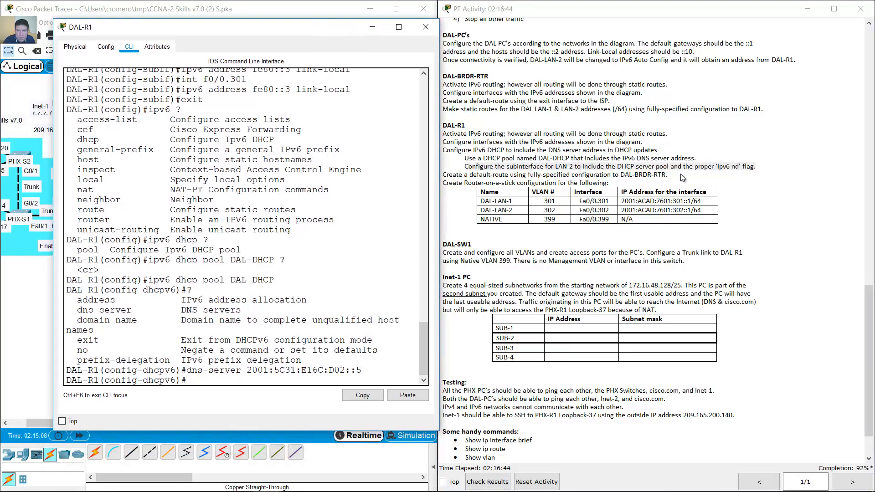
{"action": "left_click", "coordinate": [735, 168]}
{"action": "left_click_drag", "start_coordinate": [735, 167], "coordinate": [757, 167]}
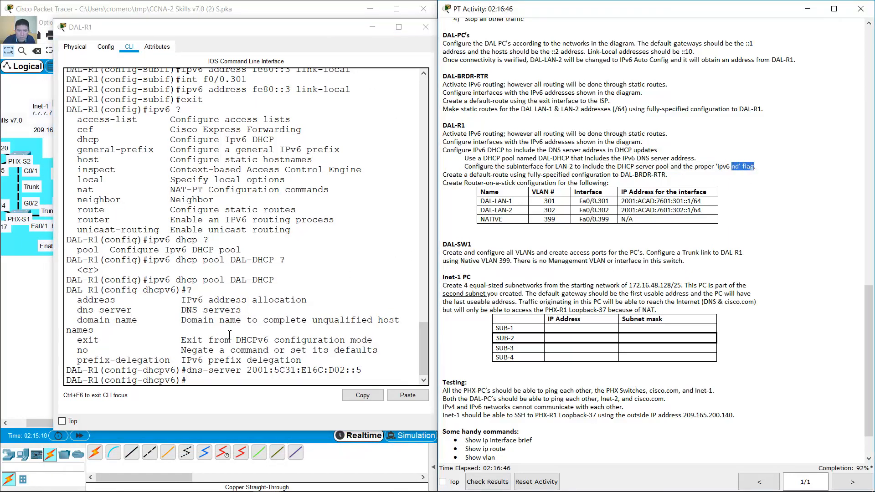
{"action": "left_click", "coordinate": [273, 263]}
{"action": "type", "text": "exit"}
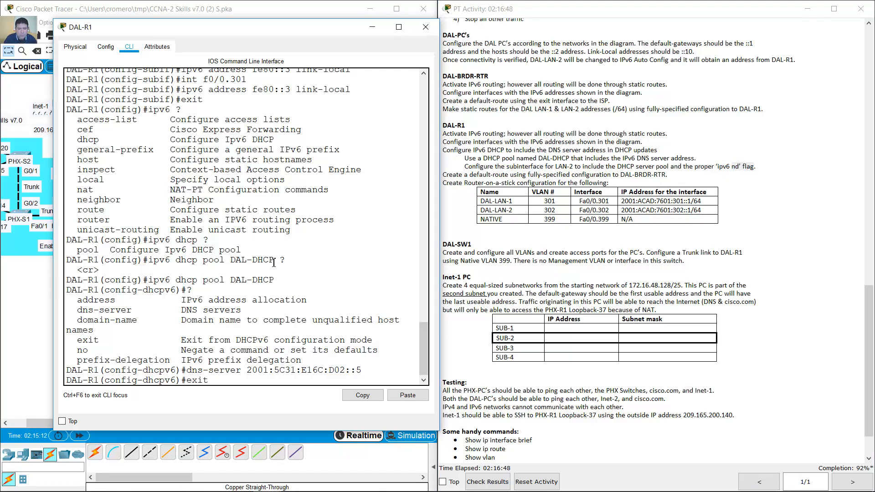
{"action": "key", "text": "Return"}
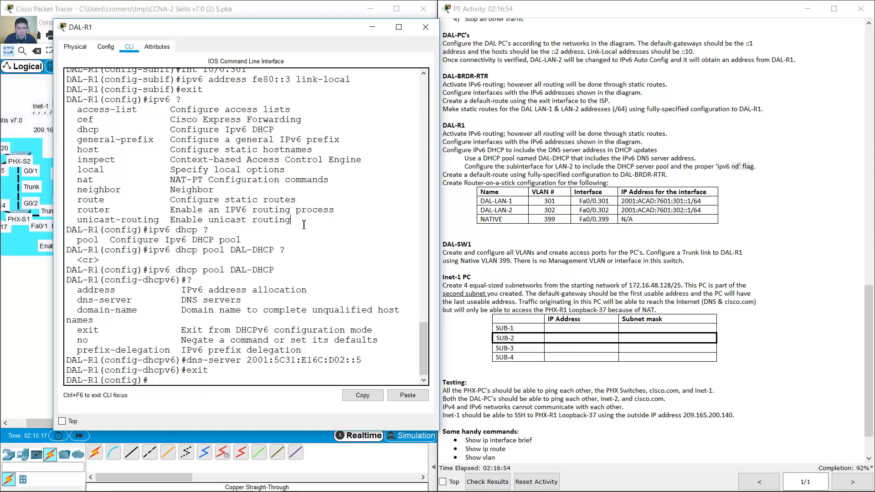
{"action": "type", "text": "int"}
{"action": "left_click", "coordinate": [586, 210]}
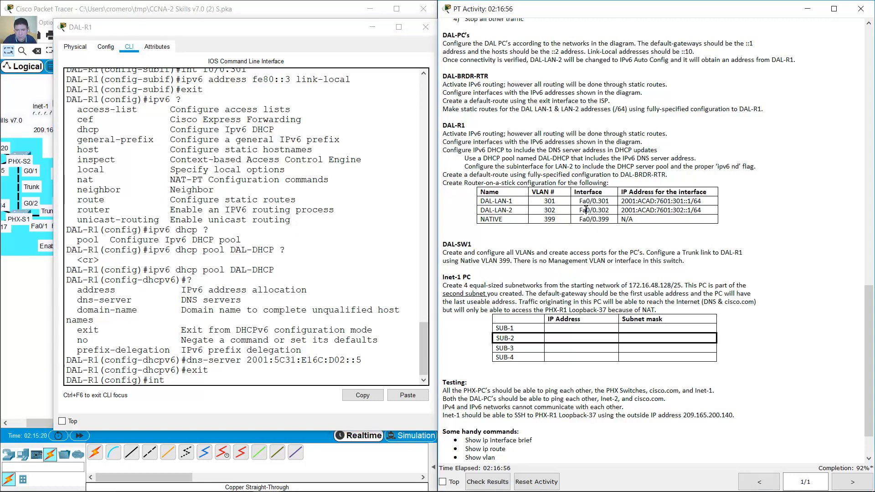
{"action": "left_click", "coordinate": [229, 279]}
{"action": "type", "text": "f0"}
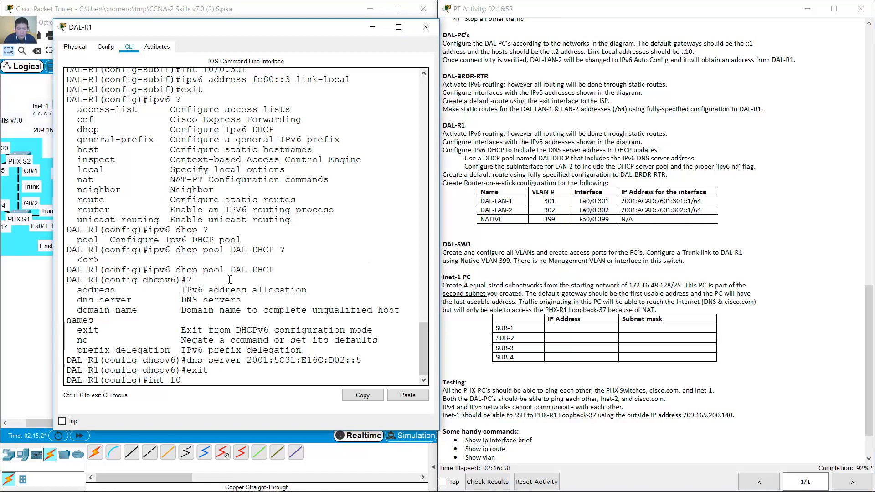
{"action": "type", "text": "/0-.302"}
{"action": "key", "text": "Return"}
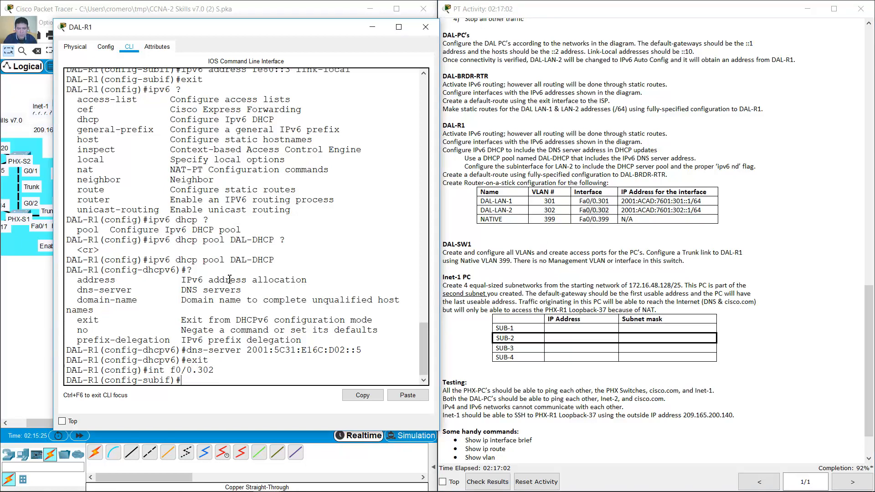
- Enter 'ipv6 dhcp server DAL-DHCP' on f0/0.302, pasting the copied pool name
{"action": "type", "text": "ipv6 dhcp ?"}
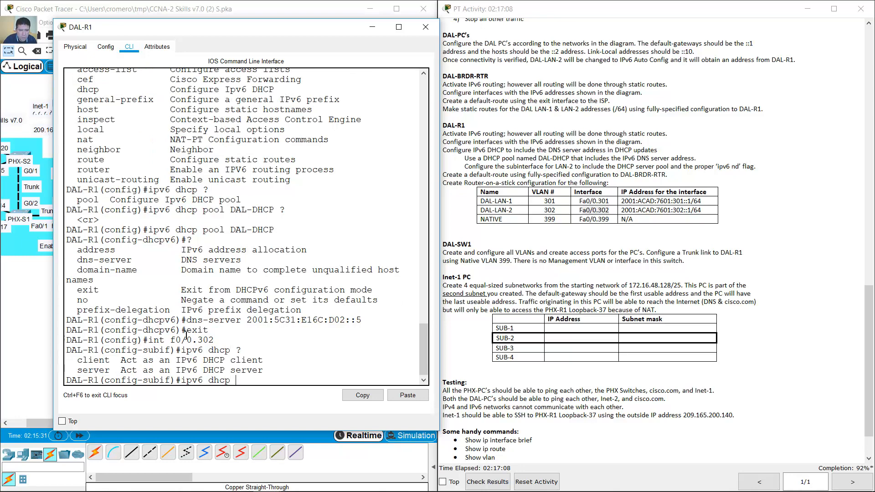
{"action": "type", "text": "serve"}
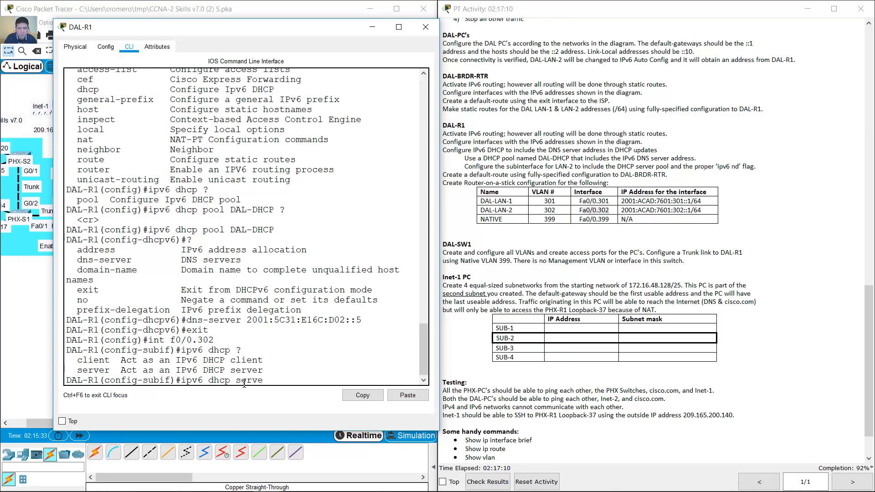
{"action": "type", "text": "r ?"}
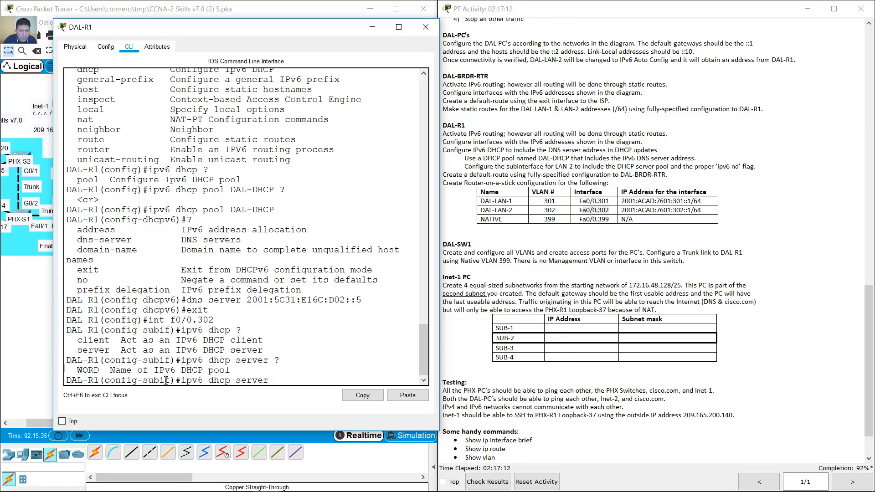
{"action": "left_click_drag", "start_coordinate": [99, 370], "coordinate": [72, 370]}
{"action": "left_click_drag", "start_coordinate": [230, 210], "coordinate": [274, 211]}
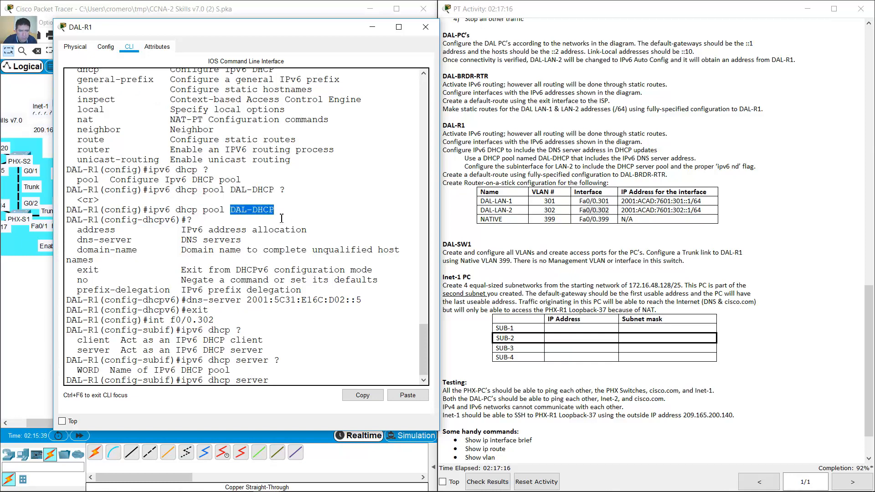
{"action": "left_click", "coordinate": [368, 396]}
{"action": "left_click", "coordinate": [406, 396]}
{"action": "type", "text": "?"}
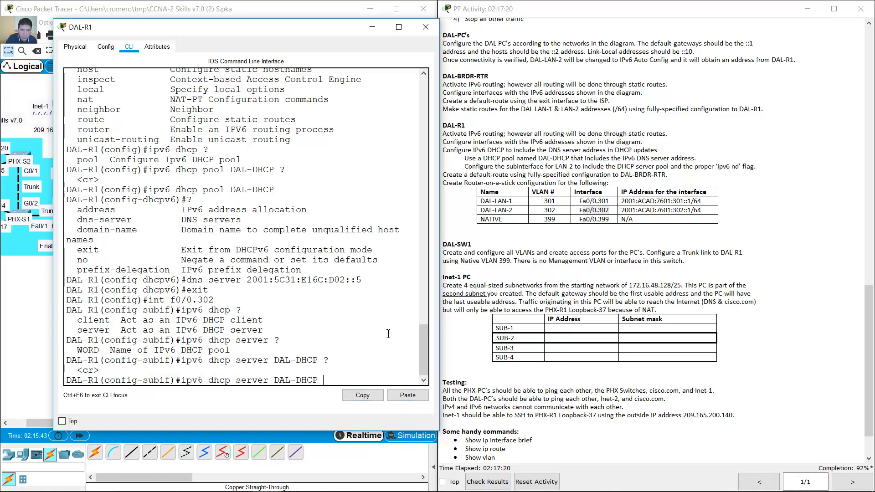
{"action": "key", "text": "Return"}
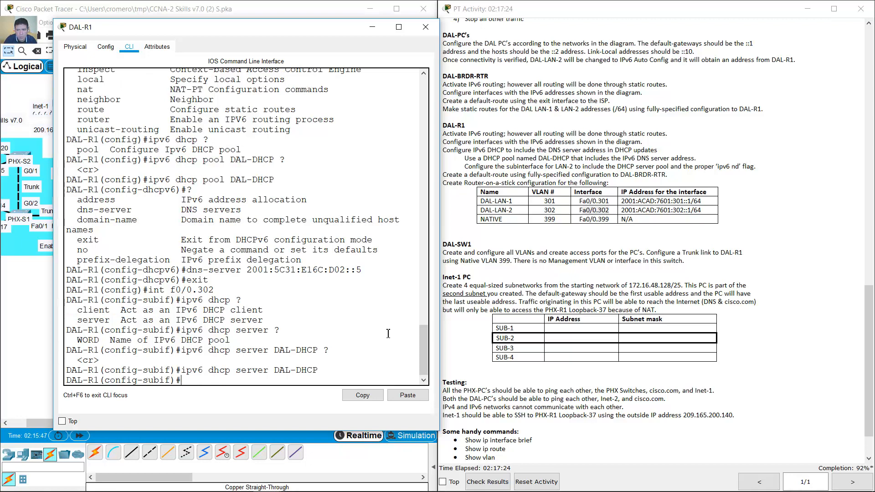
{"action": "type", "text": "ipv6 nd?"}
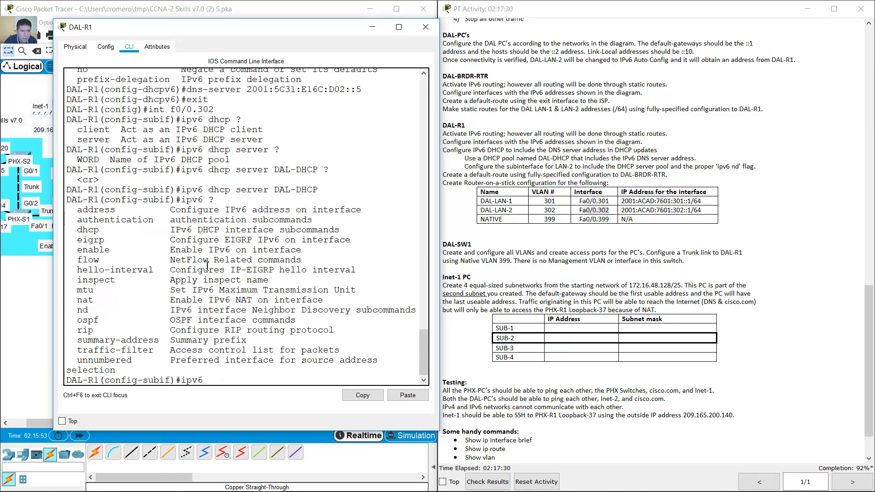
- Enter 'ipv6 nd other-config-flag' on DAL-R1's f0/0.302 subinterface
{"action": "double_click", "coordinate": [81, 311]}
{"action": "left_click", "coordinate": [270, 384]}
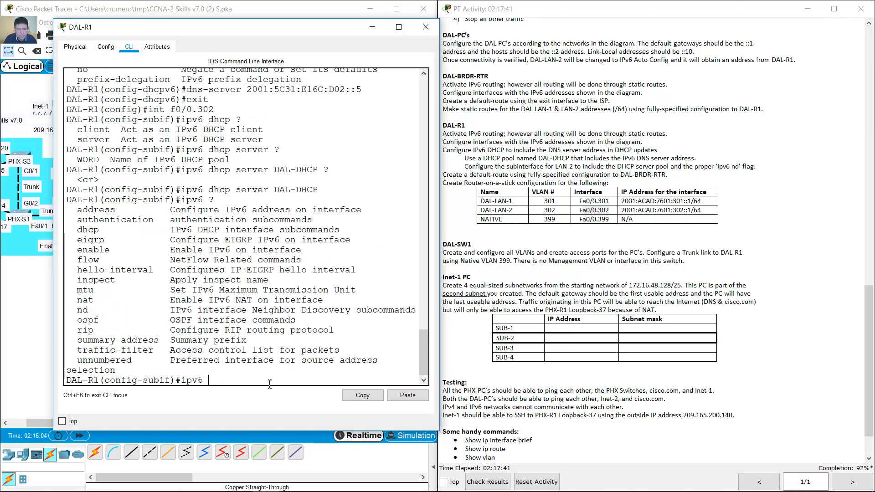
{"action": "type", "text": "nd ?"}
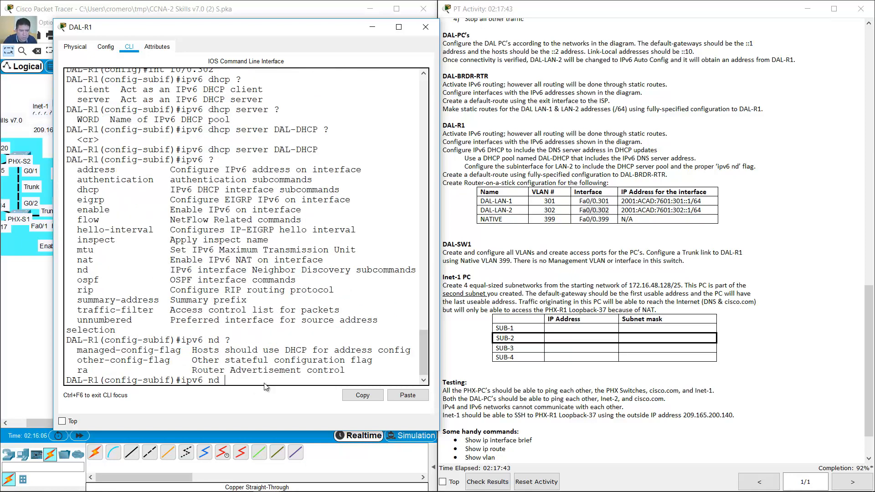
{"action": "left_click_drag", "start_coordinate": [84, 360], "coordinate": [371, 365]}
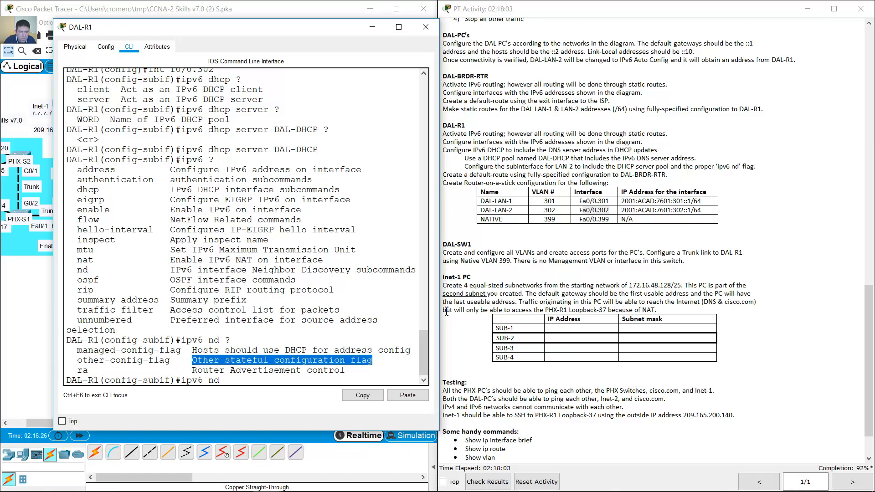
{"action": "left_click_drag", "start_coordinate": [439, 310], "coordinate": [449, 310]}
{"action": "left_click", "coordinate": [352, 362]}
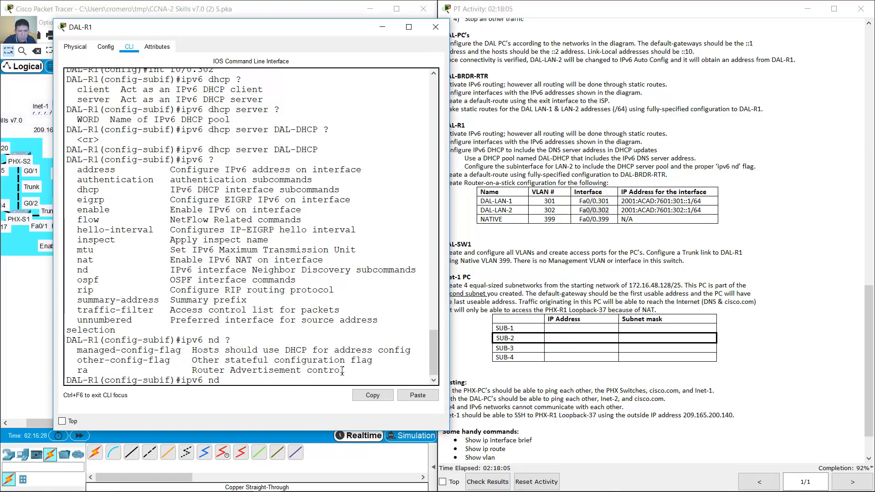
{"action": "type", "text": "her-"}
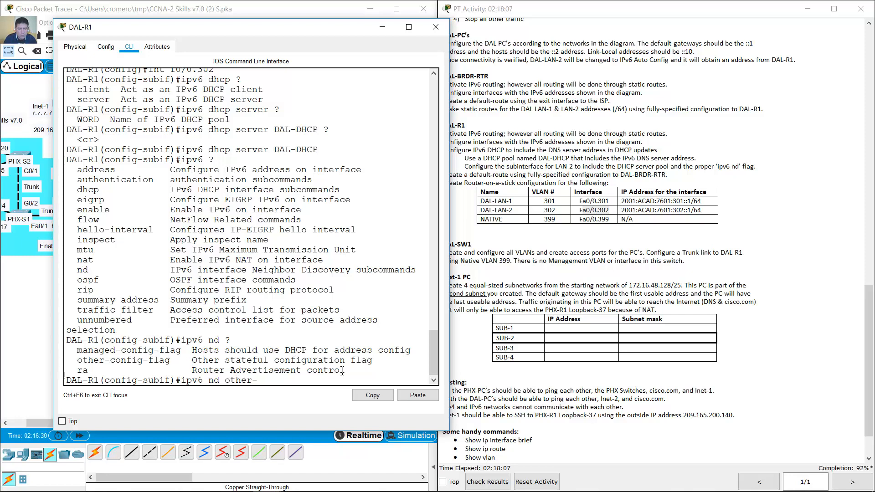
{"action": "type", "text": "config-flag"}
{"action": "key", "text": "Return"}
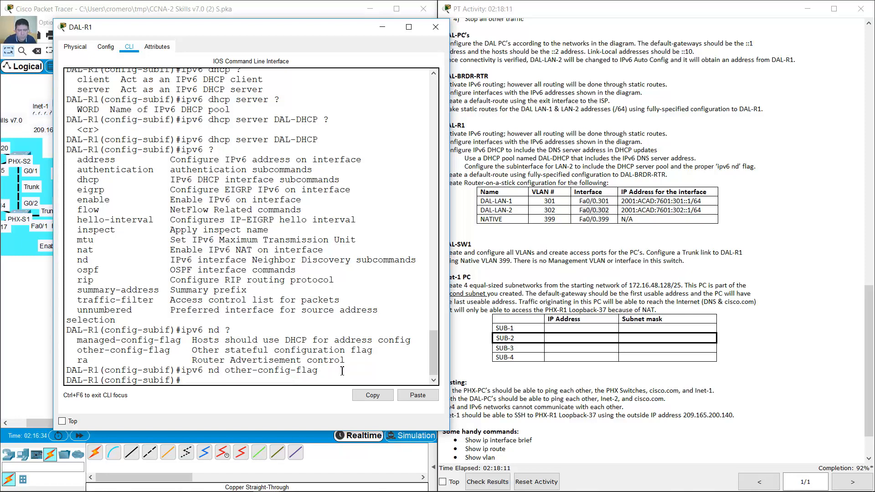
- Switch DAL-LAN-2's IPv6 setting to Auto Config, then back to Static, and close its window
{"action": "left_click", "coordinate": [387, 31]}
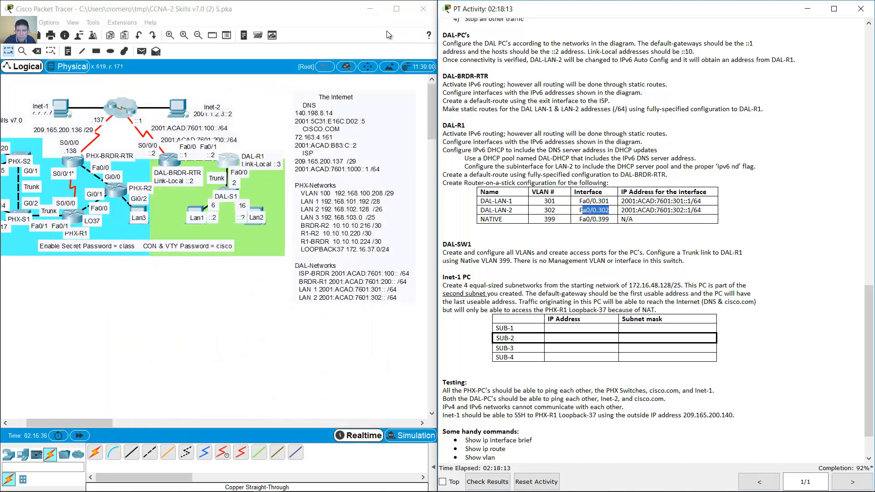
{"action": "left_click", "coordinate": [564, 179]}
{"action": "left_click", "coordinate": [260, 211]}
{"action": "left_click", "coordinate": [308, 148]}
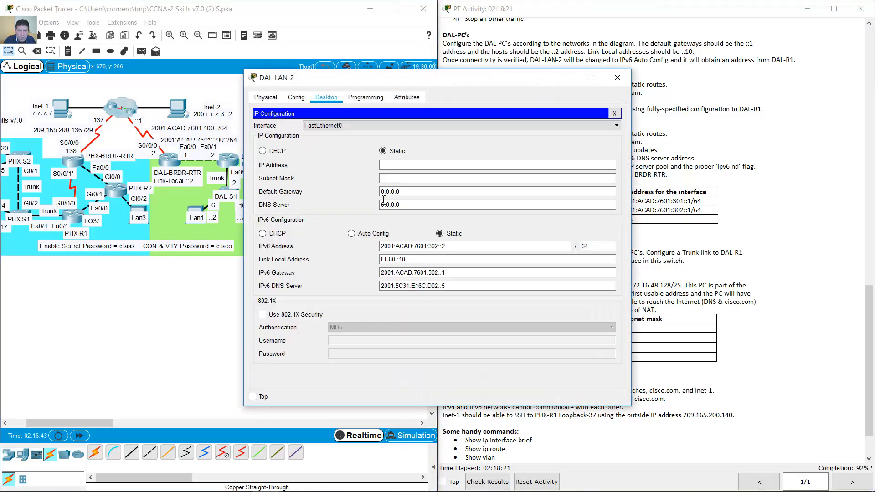
{"action": "left_click", "coordinate": [351, 234]}
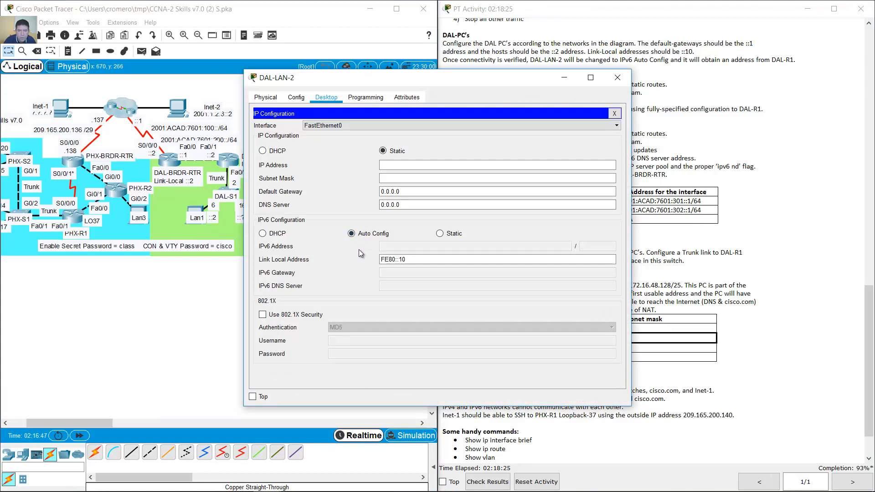
{"action": "left_click_drag", "start_coordinate": [408, 83], "coordinate": [442, 66]}
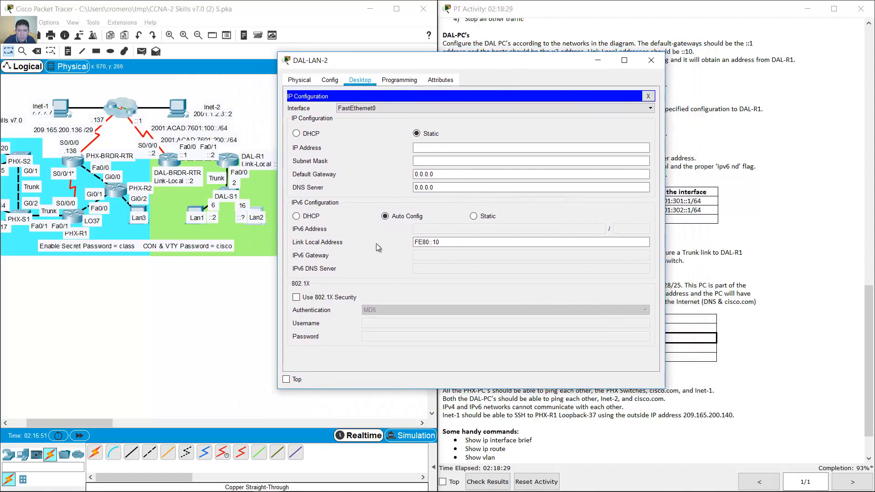
{"action": "left_click", "coordinate": [235, 285]}
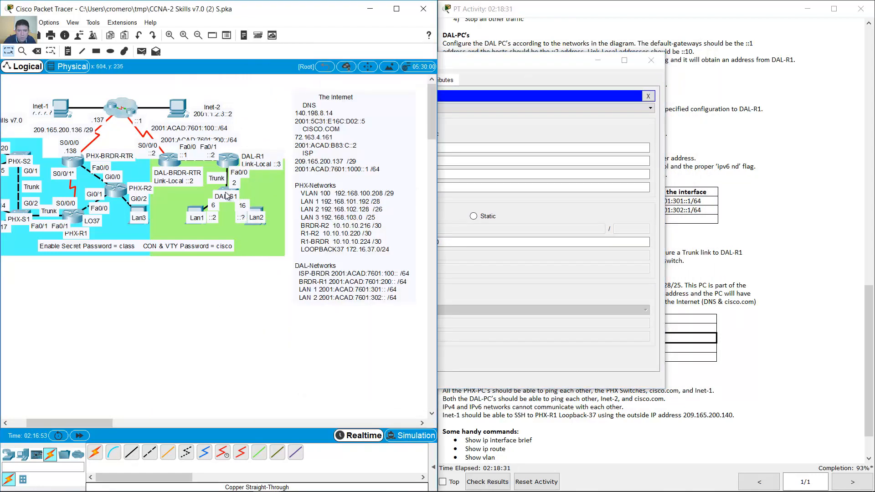
{"action": "left_click", "coordinate": [562, 74]}
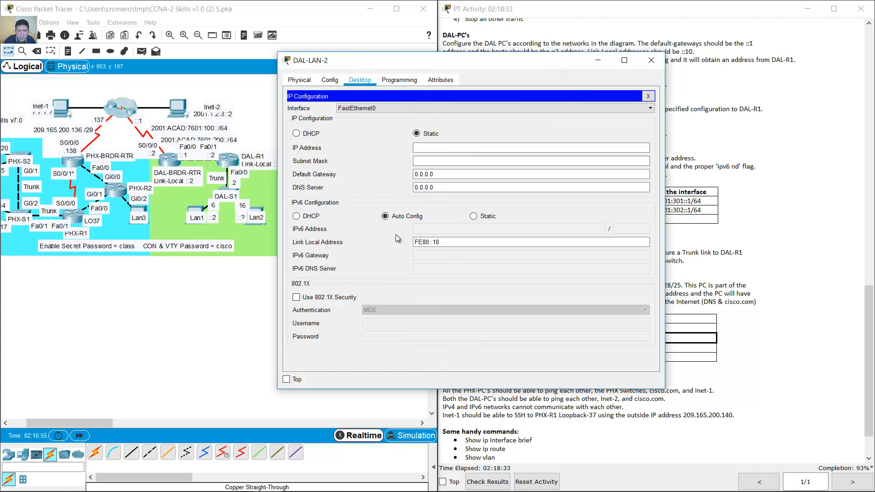
{"action": "left_click", "coordinate": [473, 216]}
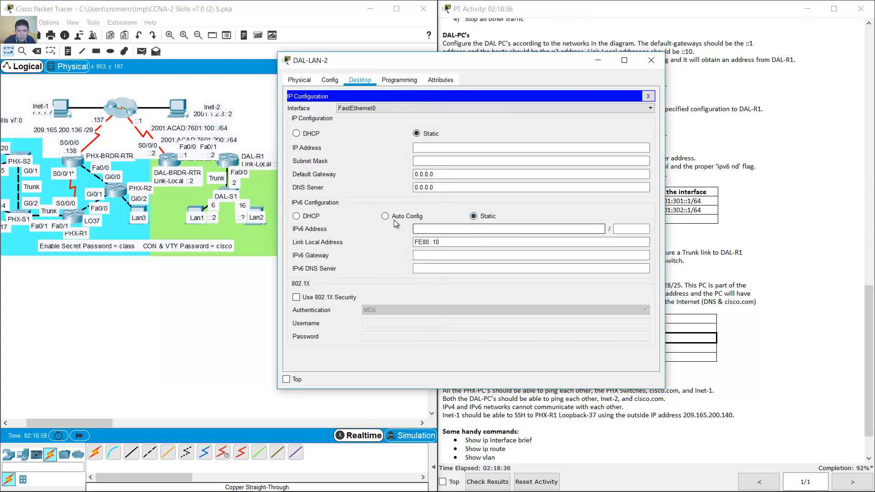
{"action": "left_click", "coordinate": [651, 60]}
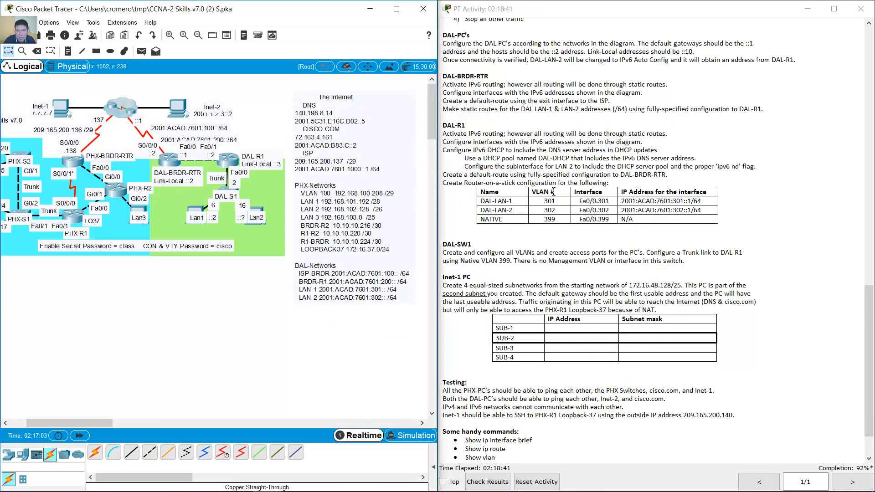
- Return DAL-R1's CLI from subinterface mode to global configuration
{"action": "left_click", "coordinate": [568, 182]}
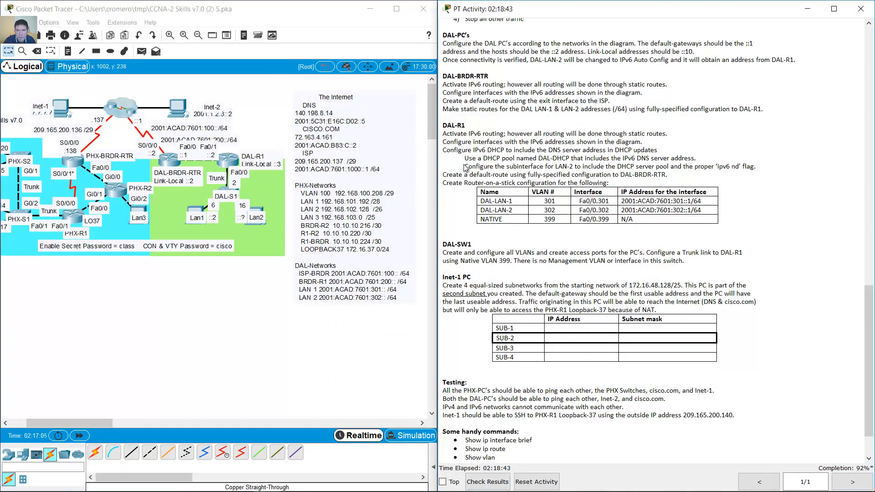
{"action": "left_click_drag", "start_coordinate": [447, 176], "coordinate": [666, 177]}
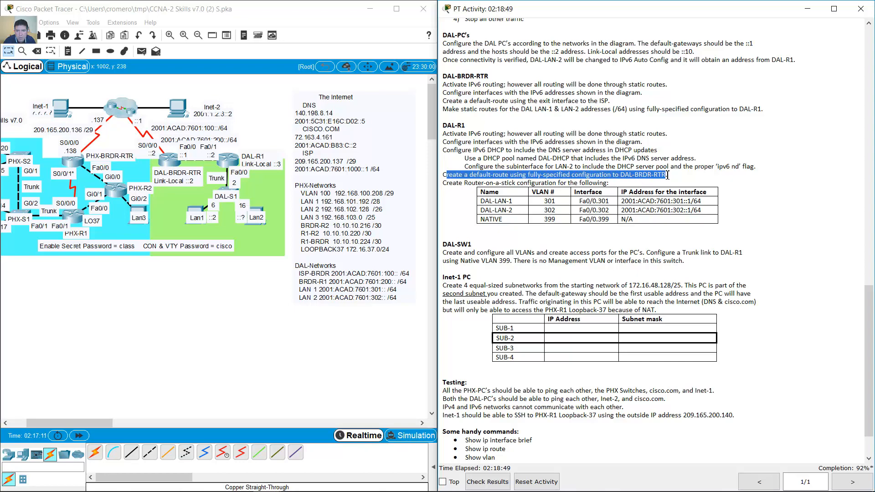
{"action": "left_click", "coordinate": [242, 161]}
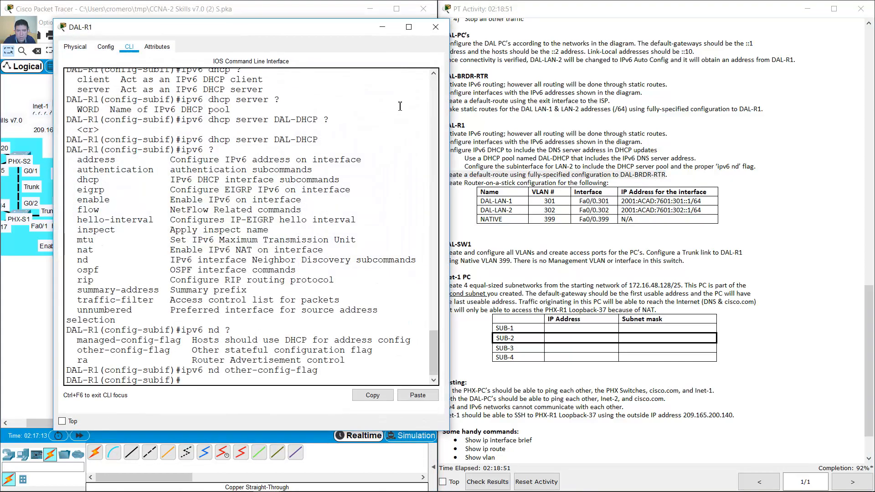
{"action": "left_click_drag", "start_coordinate": [335, 33], "coordinate": [654, 17]}
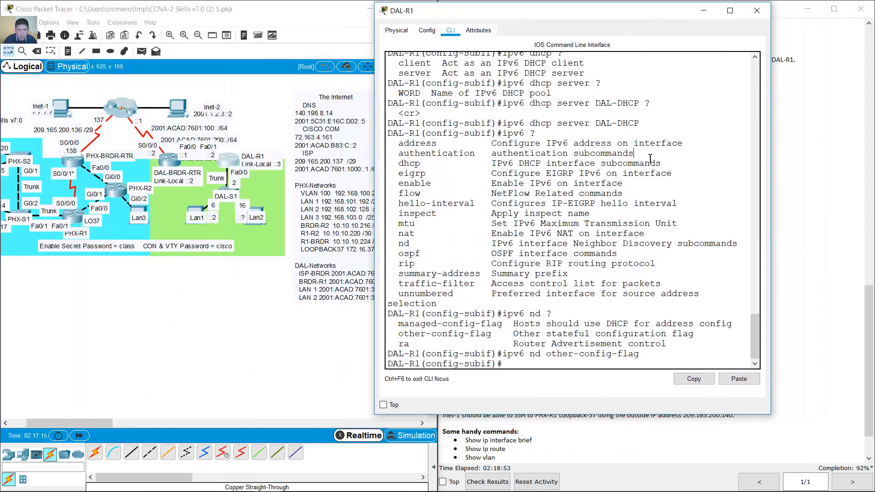
{"action": "type", "text": "exit"}
{"action": "key", "text": "Return"}
- Begin the IPv6 default route ::/0 out f0/1 toward next hop 2001..
{"action": "type", "text": "ipv6"}
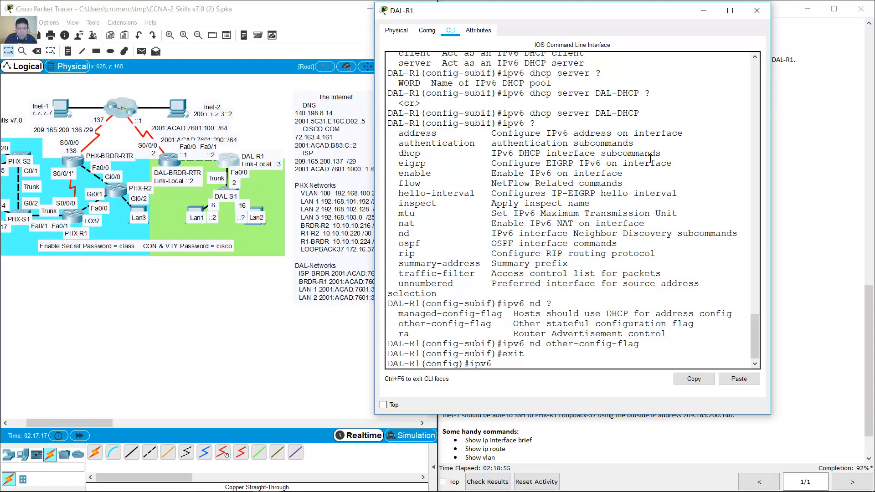
{"action": "type", "text": " router"}
{"action": "type", "text": "::/0 f0/1"}
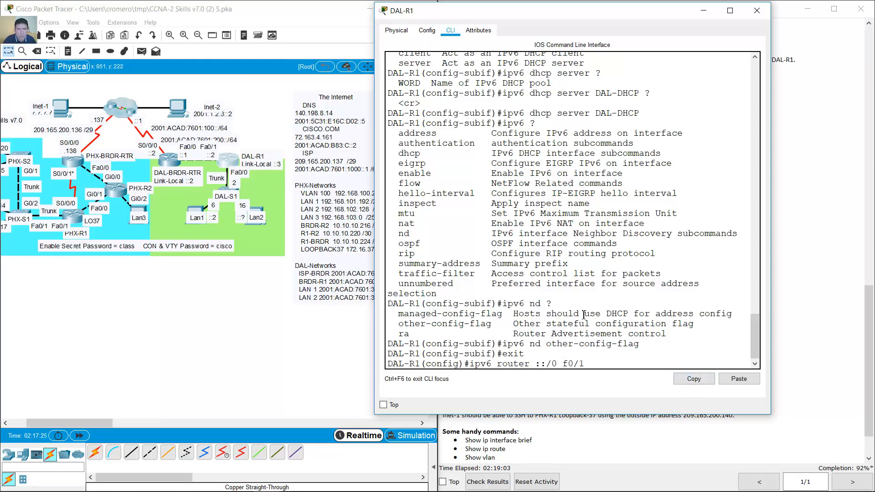
{"action": "left_click", "coordinate": [733, 380]}
{"action": "key", "text": "BackSpace"}
{"action": "key", "text": "BackSpace"}
{"action": "key", "text": "BackSpace"}
{"action": "type", "text": "2001"}
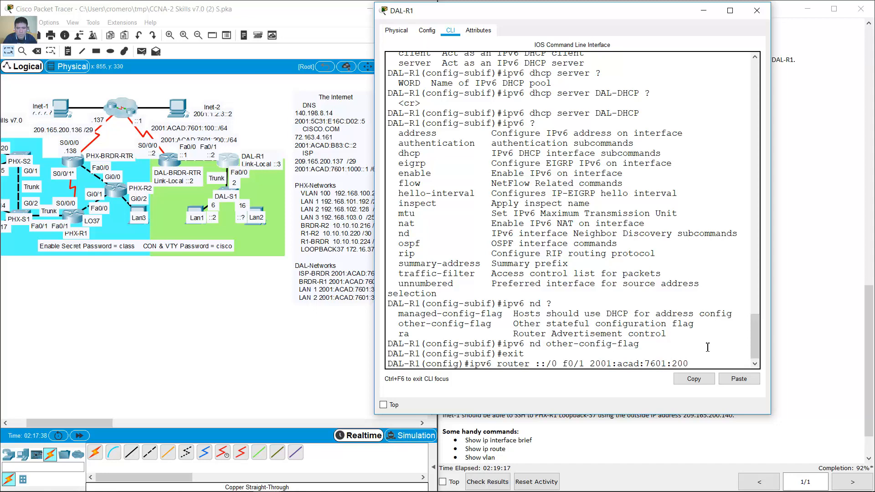
- Finish the route command with next hop 2001:acad:7601:200::1 and submit it; it is rejected
{"action": "type", "text": ":acad:7601:200::1"}
{"action": "key", "text": "Return"}
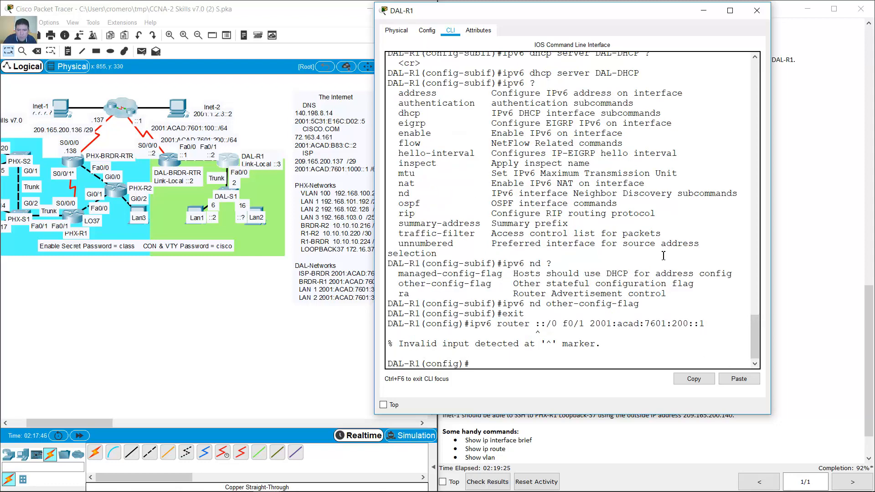
{"action": "left_click_drag", "start_coordinate": [706, 323], "coordinate": [469, 324]}
{"action": "left_click", "coordinate": [529, 327]}
{"action": "left_click_drag", "start_coordinate": [469, 324], "coordinate": [528, 325]}
{"action": "left_click", "coordinate": [542, 326]}
- Fix the 'router' typo, rerun 'ipv6 route ::/0 f0/1 2001:acad:7601:200::1', and close DAL-R1
{"action": "key", "text": "Up"}
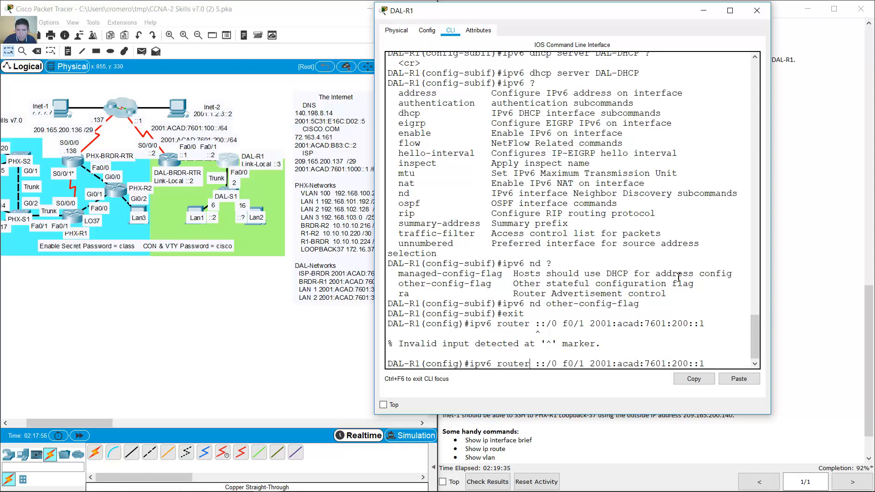
{"action": "key", "text": "BackSpace"}
{"action": "key", "text": "Return"}
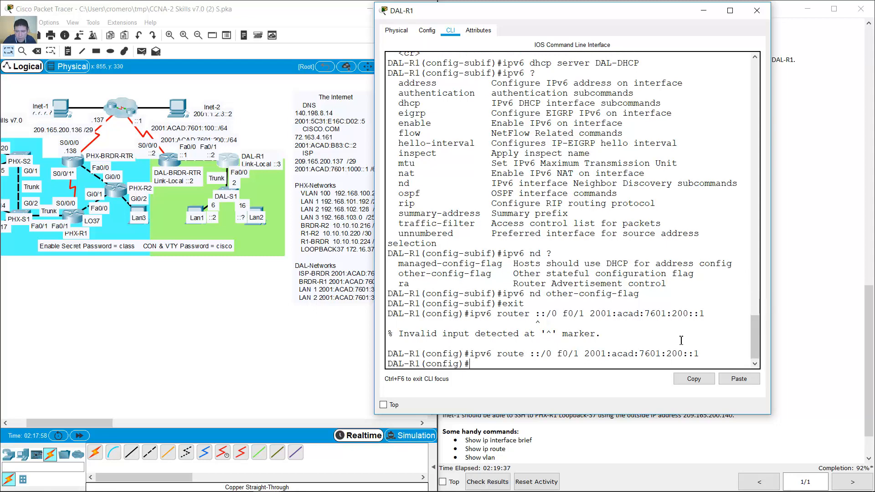
{"action": "left_click_drag", "start_coordinate": [699, 353], "coordinate": [476, 357]}
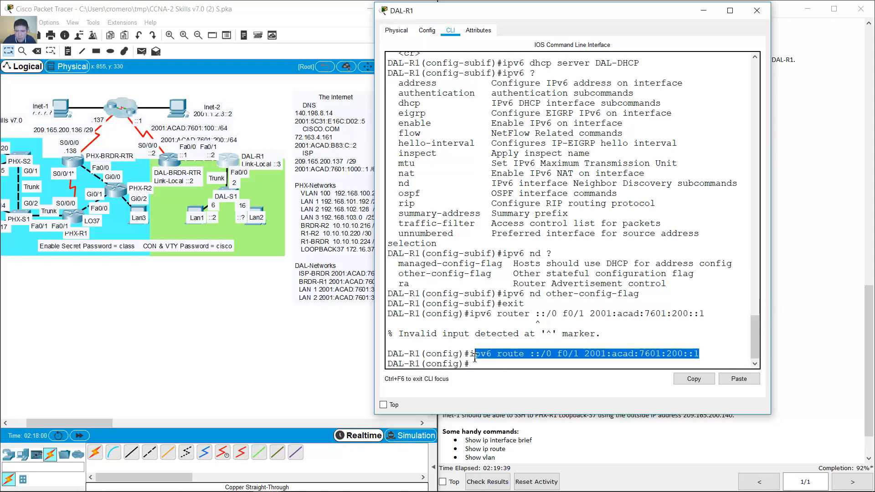
{"action": "left_click", "coordinate": [491, 363]}
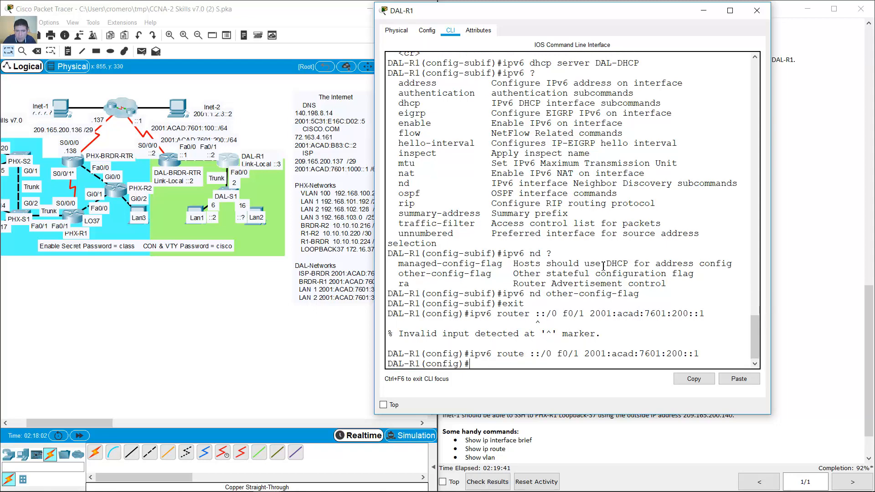
{"action": "left_click", "coordinate": [704, 10]}
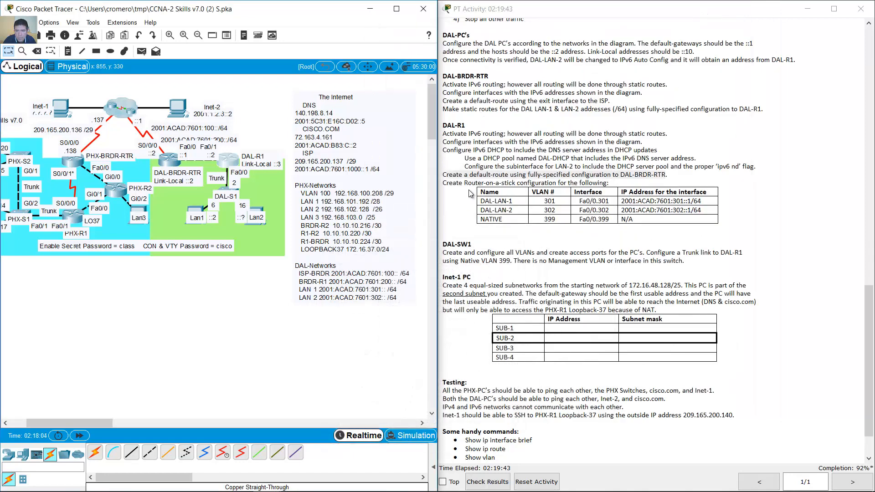
- Review the Router-on-a-stick VLAN table and the DAL-SW1 task in the instructions
{"action": "left_click_drag", "start_coordinate": [448, 184], "coordinate": [665, 244]}
{"action": "left_click", "coordinate": [665, 244]}
{"action": "scroll", "coordinate": [638, 238], "scroll_direction": "down", "scroll_amount": 2}
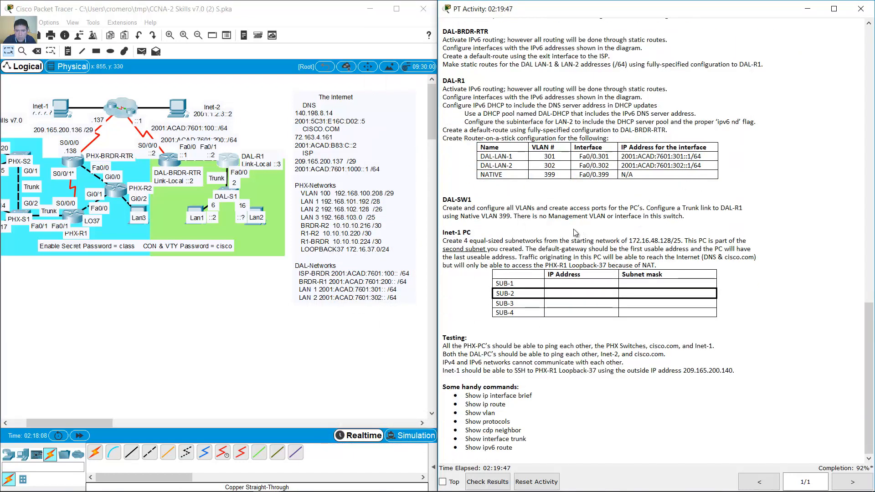
{"action": "double_click", "coordinate": [454, 199]}
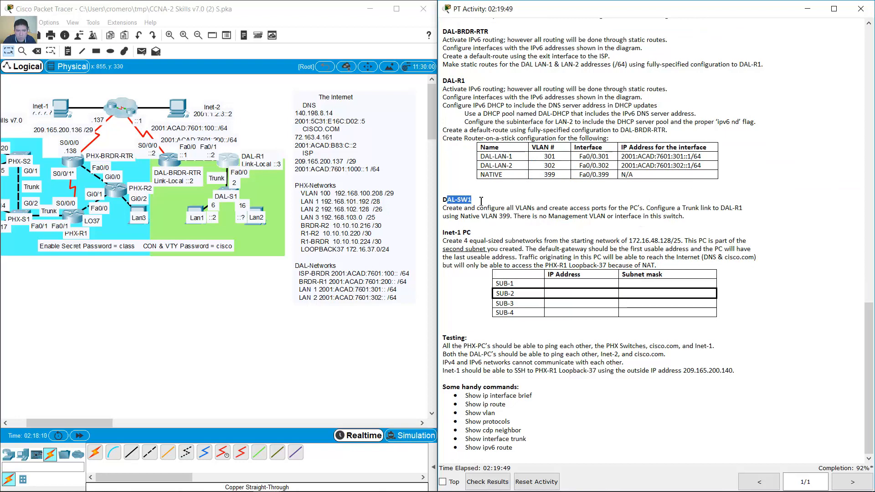
{"action": "left_click", "coordinate": [453, 211]}
{"action": "left_click_drag", "start_coordinate": [448, 208], "coordinate": [558, 209]}
- Open DAL-S1's CLI and exit line configuration mode
{"action": "left_click", "coordinate": [223, 188]}
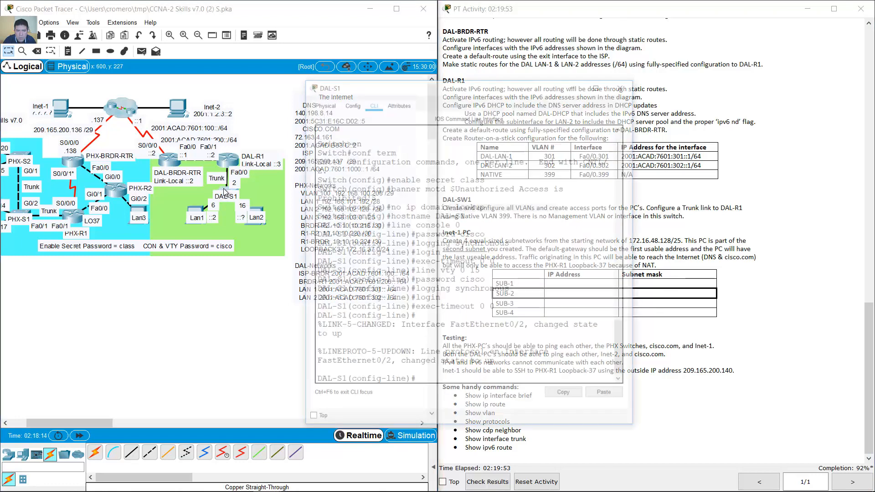
{"action": "left_click_drag", "start_coordinate": [425, 39], "coordinate": [169, 57]}
{"action": "left_click_drag", "start_coordinate": [544, 157], "coordinate": [562, 169]}
{"action": "left_click", "coordinate": [268, 332]}
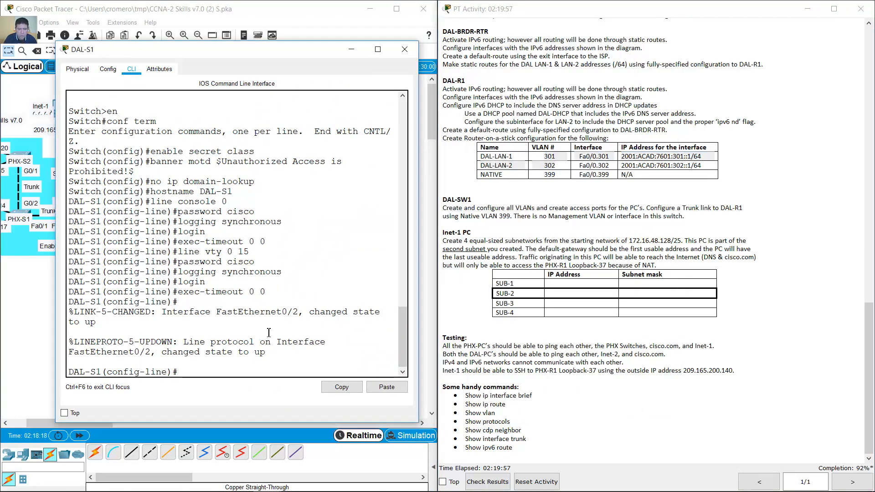
{"action": "type", "text": "exit"}
{"action": "key", "text": "Return"}
- Create VLAN 301 named DAL-LAN-1 and VLAN 302 named DAL-LAN-2
{"action": "type", "text": "vlan 30"}
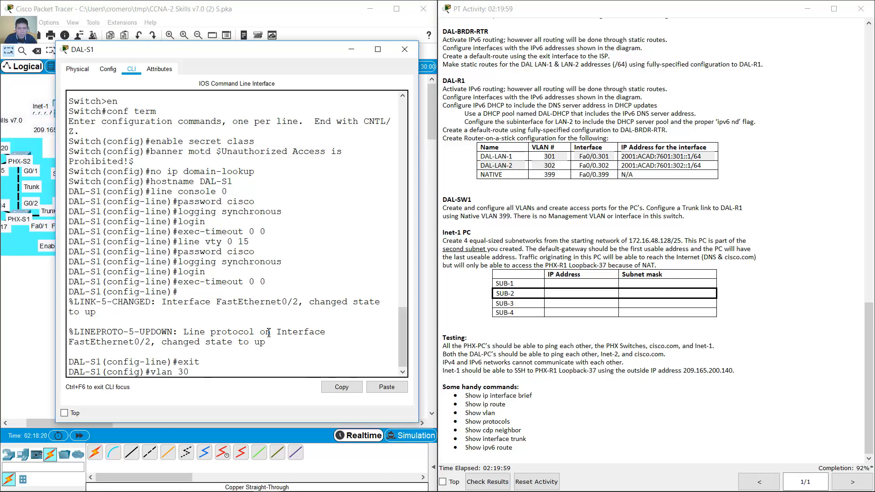
{"action": "type", "text": "1"}
{"action": "key", "text": "Return"}
{"action": "type", "text": "name"}
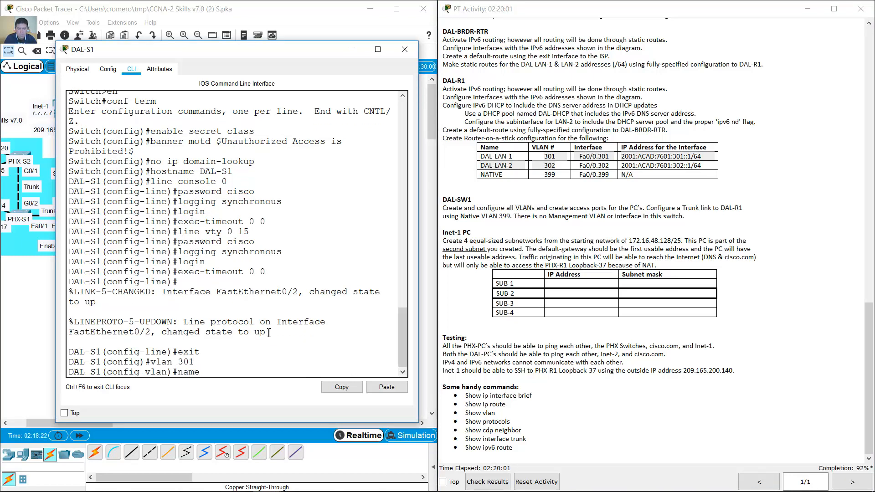
{"action": "type", "text": " DAL-LAN-1"}
{"action": "key", "text": "Return"}
{"action": "key", "text": "Up"}
{"action": "key", "text": "Up"}
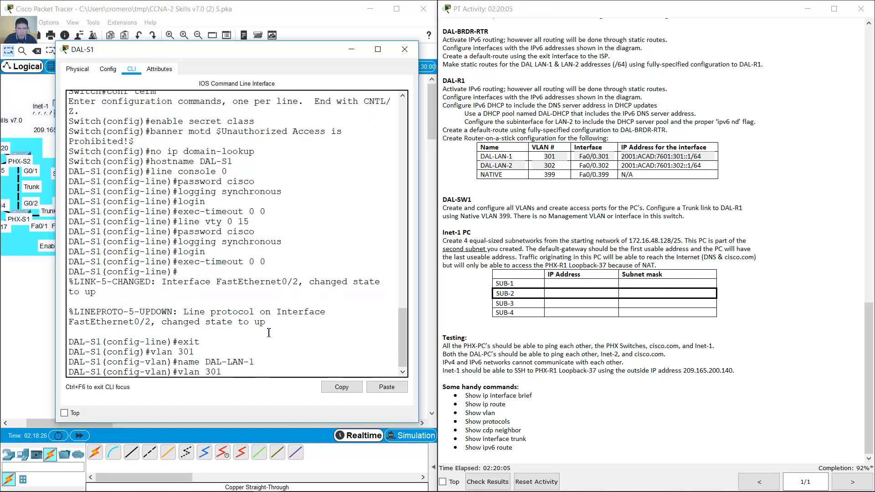
{"action": "key", "text": "BackSpace"}
{"action": "type", "text": "2"}
{"action": "key", "text": "Return"}
{"action": "key", "text": "Up"}
{"action": "key", "text": "Up"}
{"action": "type", "text": "2"}
{"action": "key", "text": "Return"}
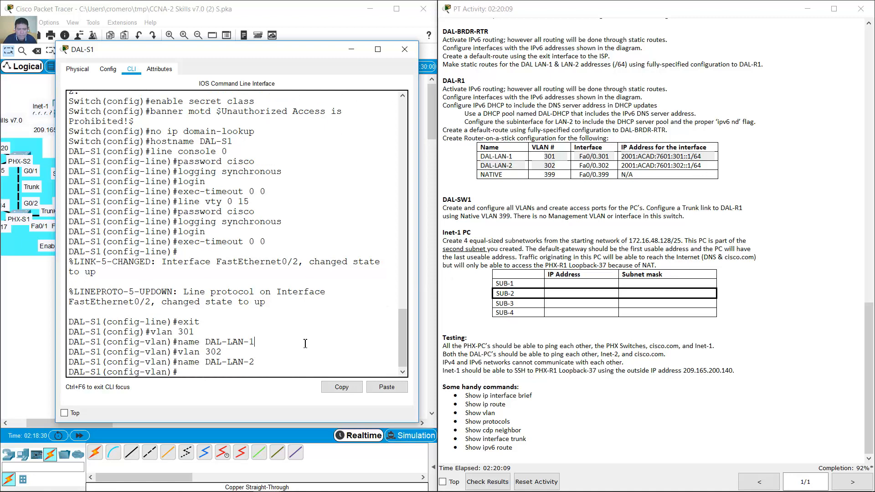
- Create VLAN 399 named NATIVE
{"action": "type", "text": "vlan"}
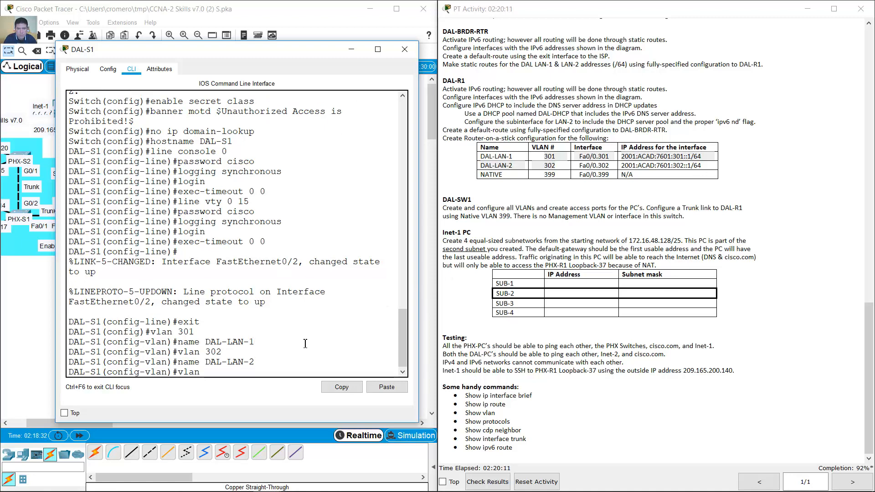
{"action": "type", "text": " 399"}
{"action": "key", "text": "Return"}
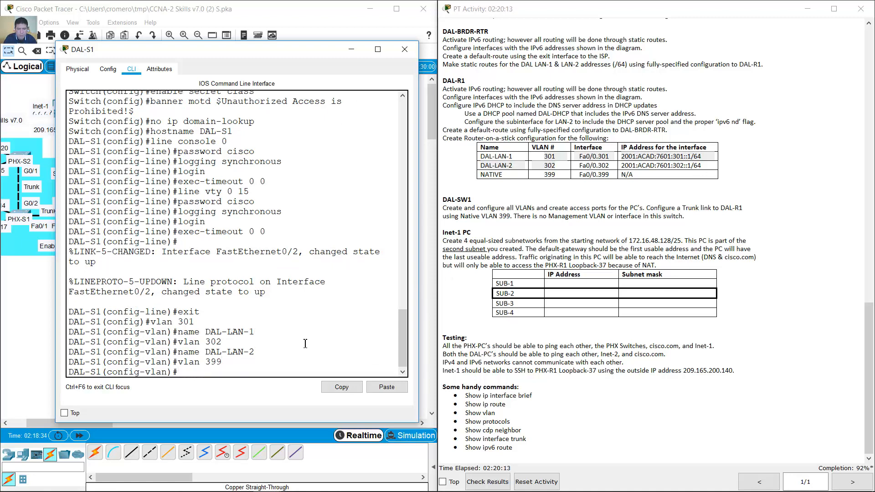
{"action": "type", "text": "name NATIVE"}
{"action": "key", "text": "Return"}
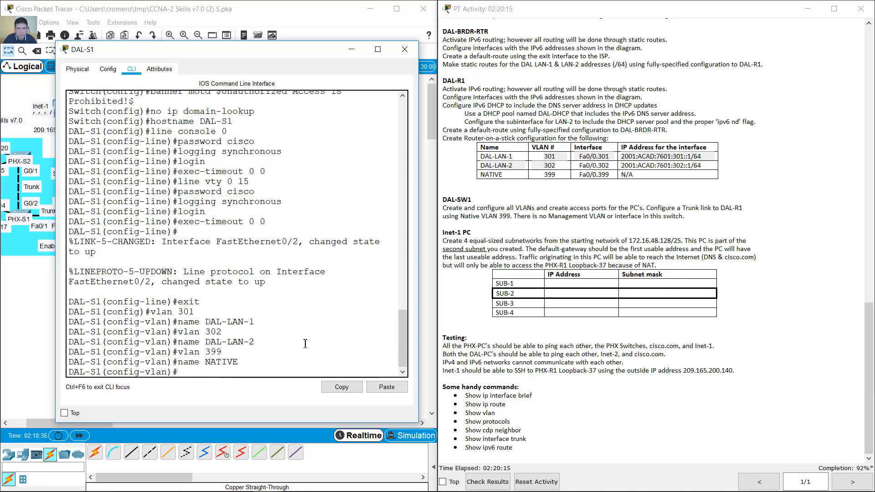
{"action": "left_click", "coordinate": [262, 6]}
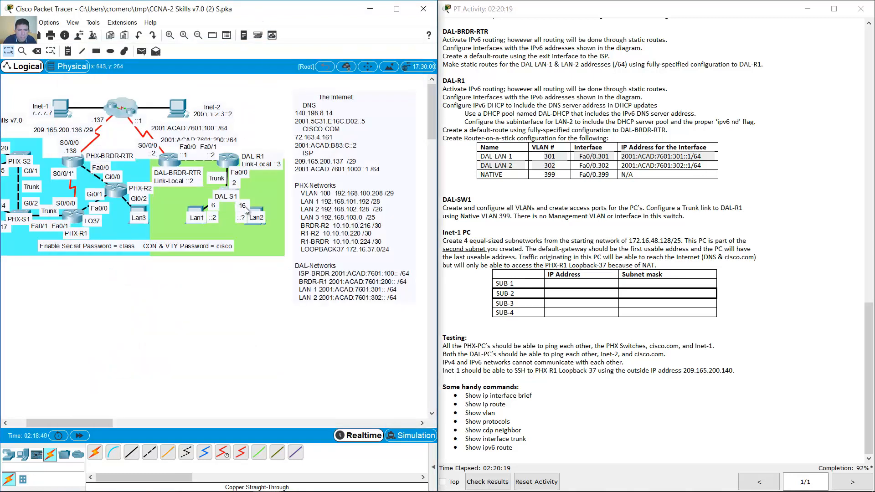
- Make DAL-S1 interface f0/6 an access port
{"action": "left_click", "coordinate": [227, 191]}
{"action": "left_click", "coordinate": [328, 285]}
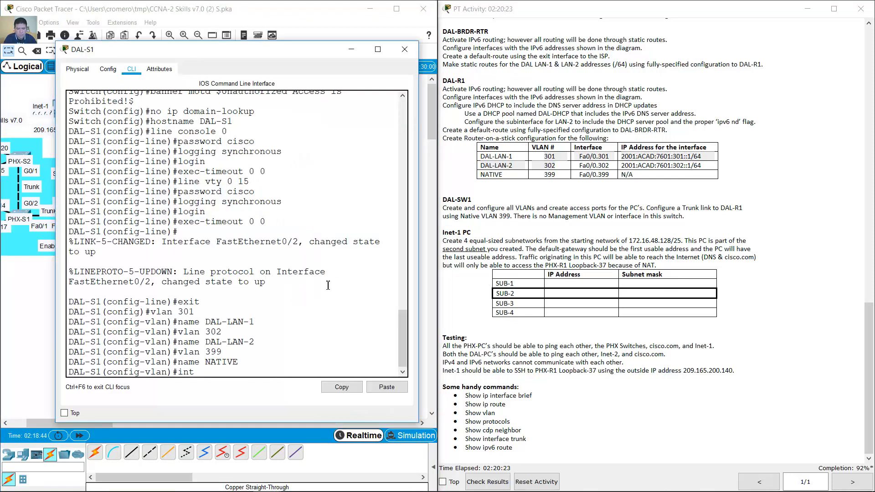
{"action": "type", "text": "f0/6"}
{"action": "key", "text": "Return"}
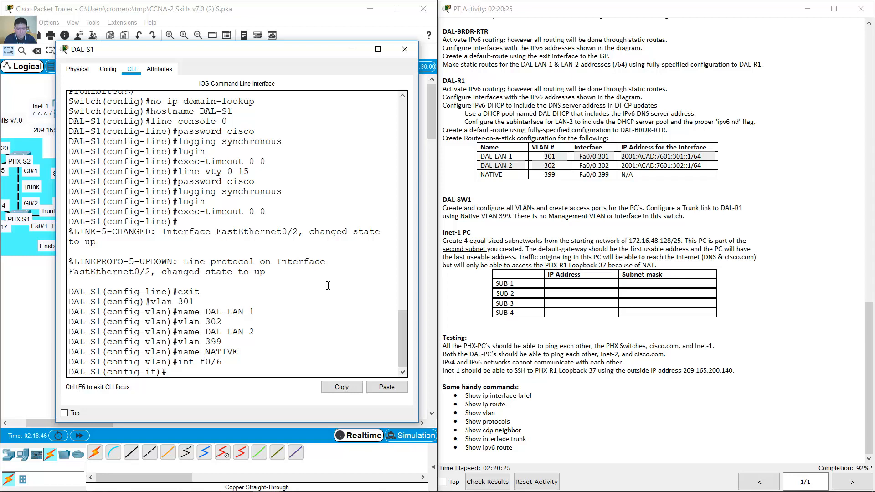
{"action": "type", "text": "switchport mode access"}
{"action": "key", "text": "Return"}
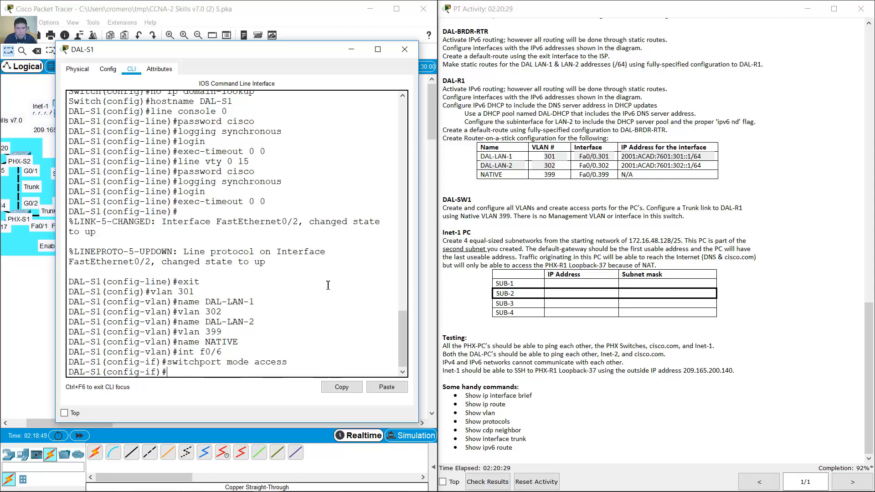
- Assign f0/6 to access VLAN 301, adding the missing 'vlan' keyword
{"action": "key", "text": "Up"}
{"action": "key", "text": "Left"}
{"action": "key", "text": "Left"}
{"action": "key", "text": "Left"}
{"action": "key", "text": "Left"}
{"action": "key", "text": "Left"}
{"action": "key", "text": "Left"}
{"action": "key", "text": "BackSpace"}
{"action": "key", "text": "BackSpace"}
{"action": "key", "text": "BackSpace"}
{"action": "key", "text": "BackSpace"}
{"action": "key", "text": "BackSpace"}
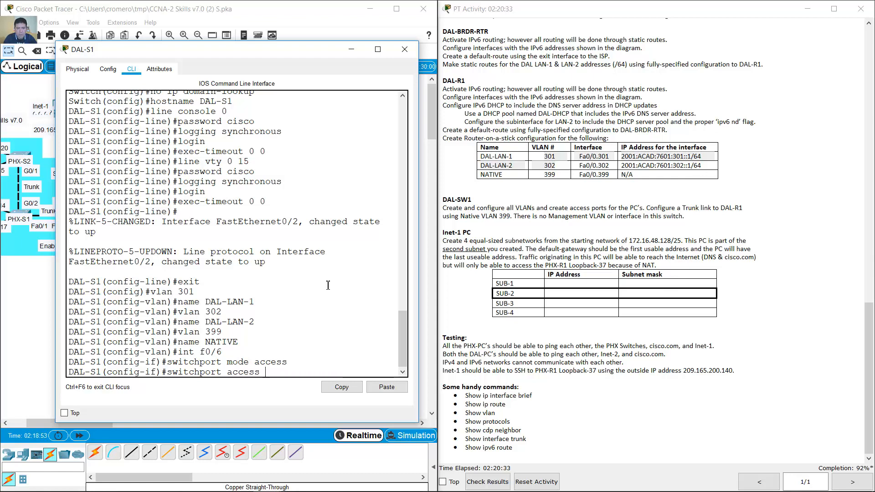
{"action": "type", "text": "301"}
{"action": "key", "text": "Return"}
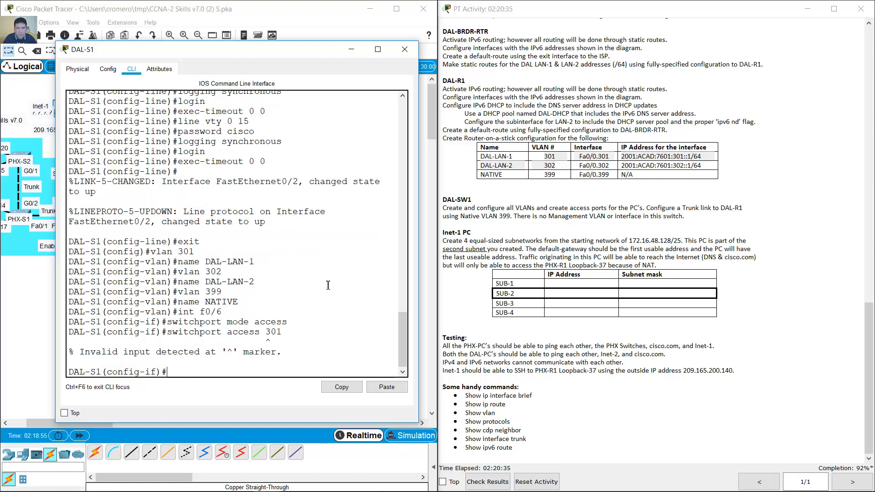
{"action": "key", "text": "Up"}
{"action": "key", "text": "Left"}
{"action": "key", "text": "Left"}
{"action": "key", "text": "Left"}
{"action": "type", "text": "vlan"}
{"action": "key", "text": "Return"}
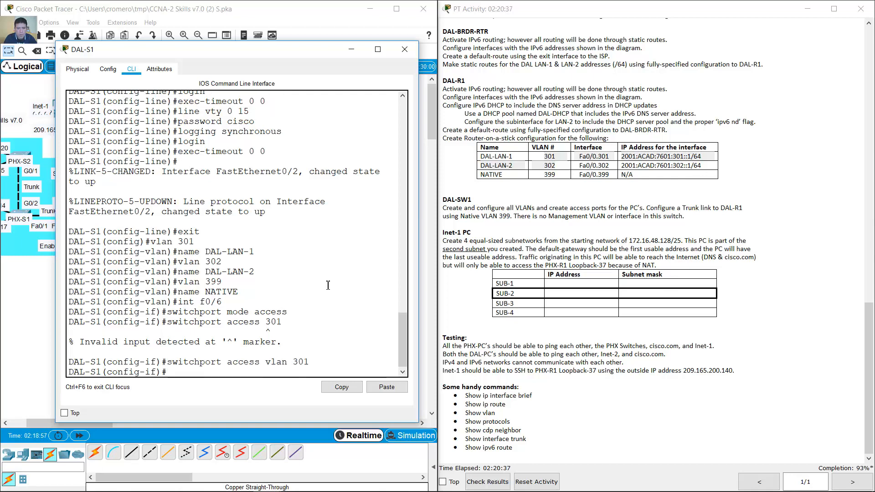
- Make f0/16 an access port in VLAN 302, then read the trunk-to-DAL-R1 task
{"action": "key", "text": "Up"}
{"action": "key", "text": "Up"}
{"action": "key", "text": "Up"}
{"action": "key", "text": "Up"}
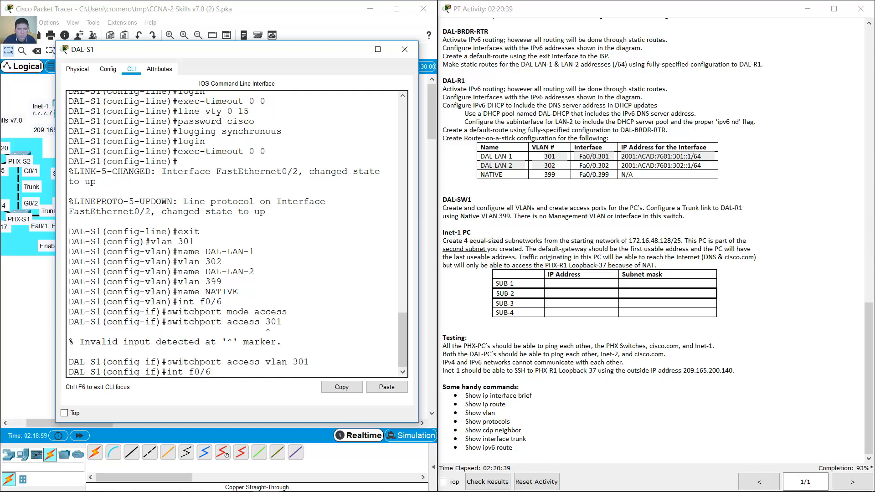
{"action": "left_click", "coordinate": [332, 5]}
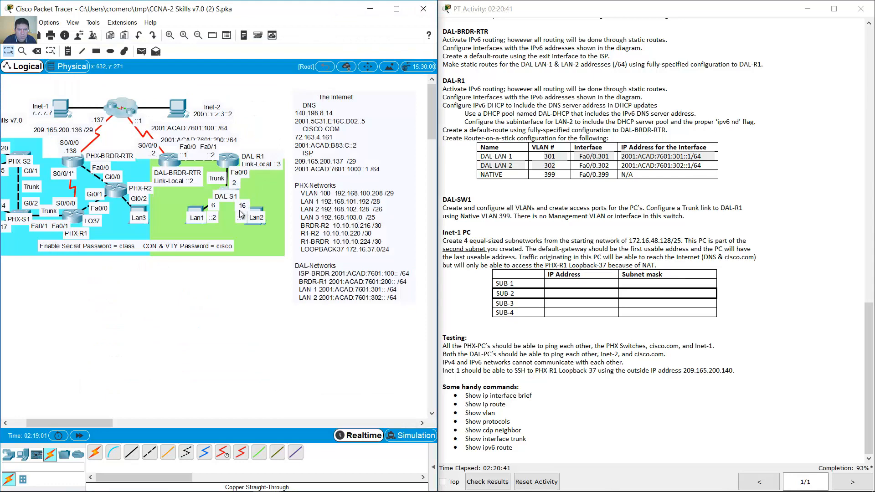
{"action": "left_click", "coordinate": [223, 188]}
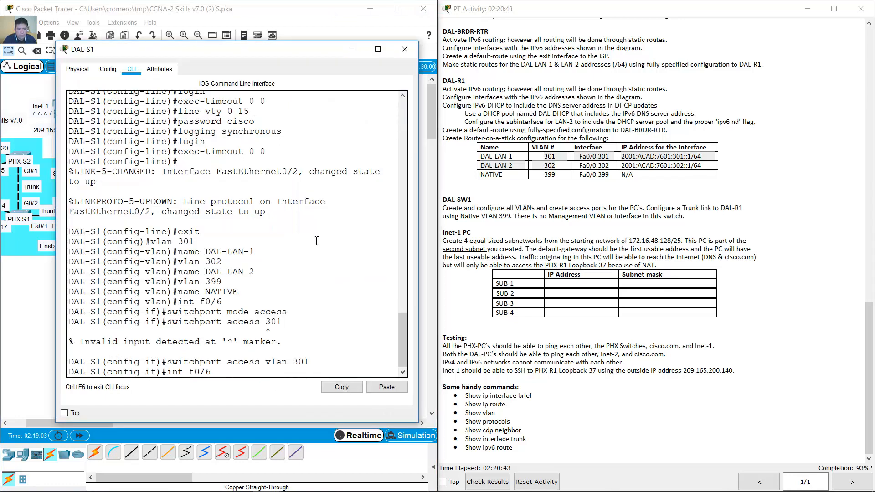
{"action": "key", "text": "BackSpace"}
{"action": "type", "text": "16"}
{"action": "key", "text": "Return"}
{"action": "key", "text": "Up"}
{"action": "key", "text": "Up"}
{"action": "key", "text": "Up"}
{"action": "key", "text": "Up"}
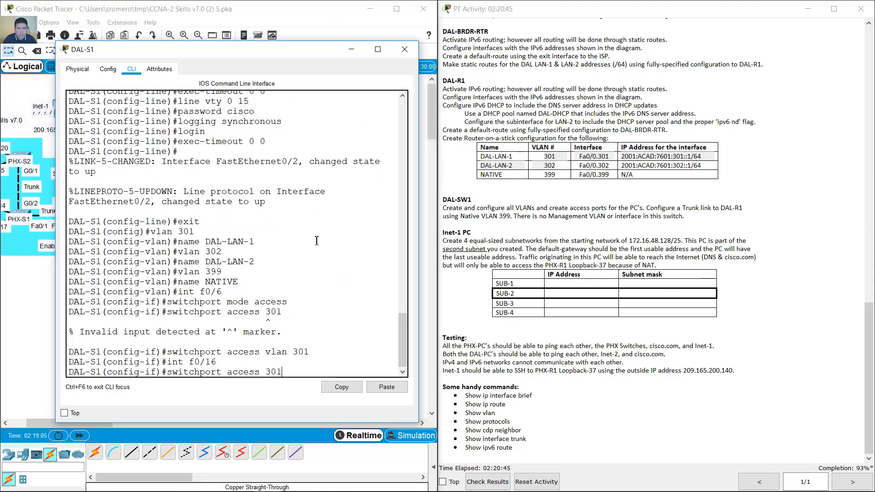
{"action": "key", "text": "Return"}
{"action": "key", "text": "Up"}
{"action": "key", "text": "Up"}
{"action": "key", "text": "Up"}
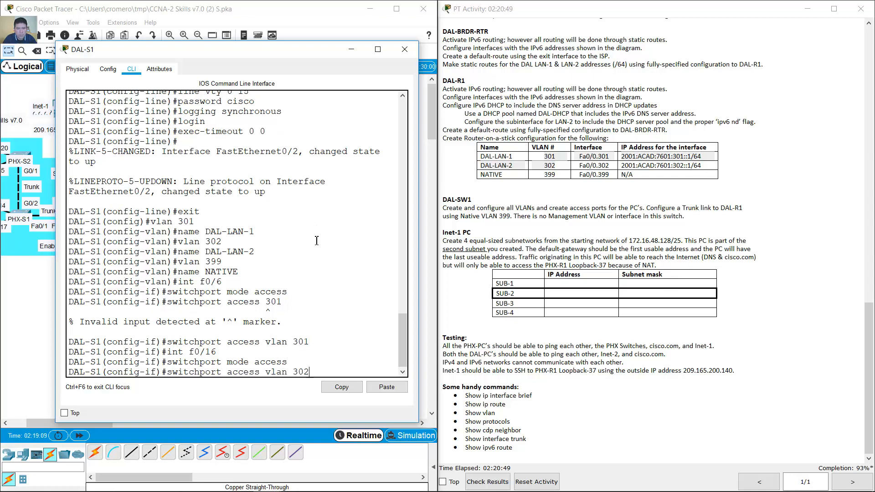
{"action": "key", "text": "Return"}
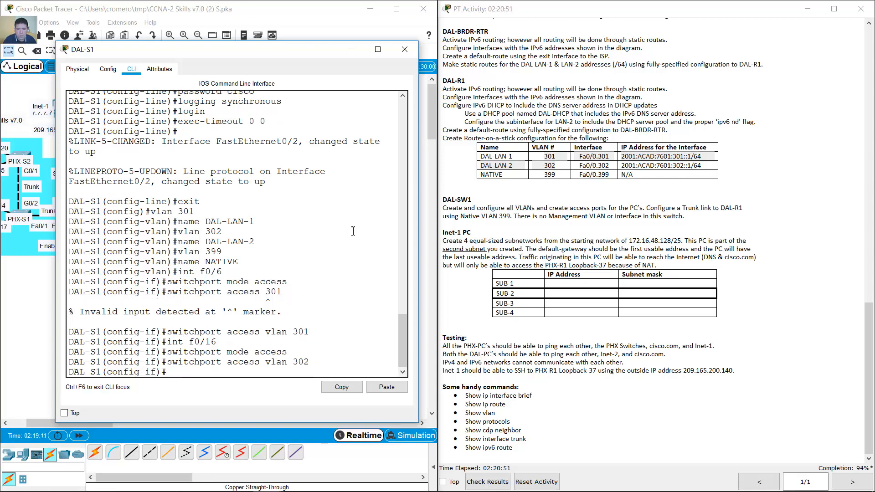
{"action": "left_click", "coordinate": [572, 221]}
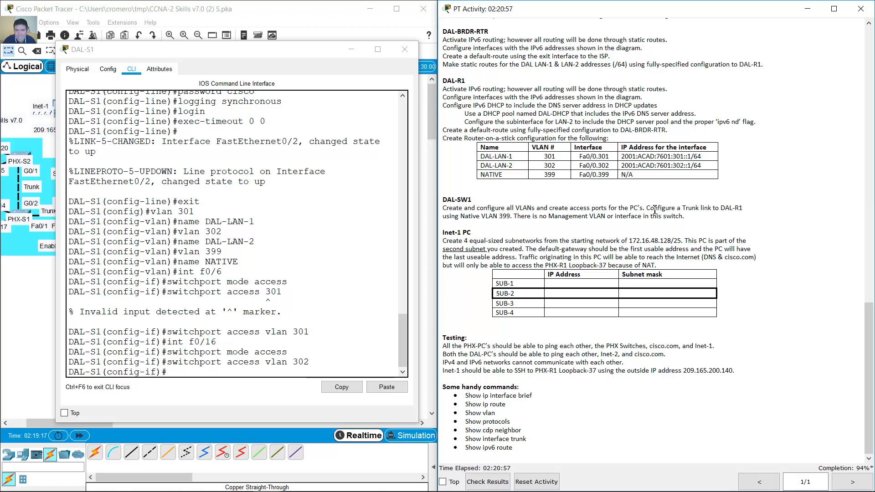
{"action": "left_click_drag", "start_coordinate": [645, 208], "coordinate": [742, 208]}
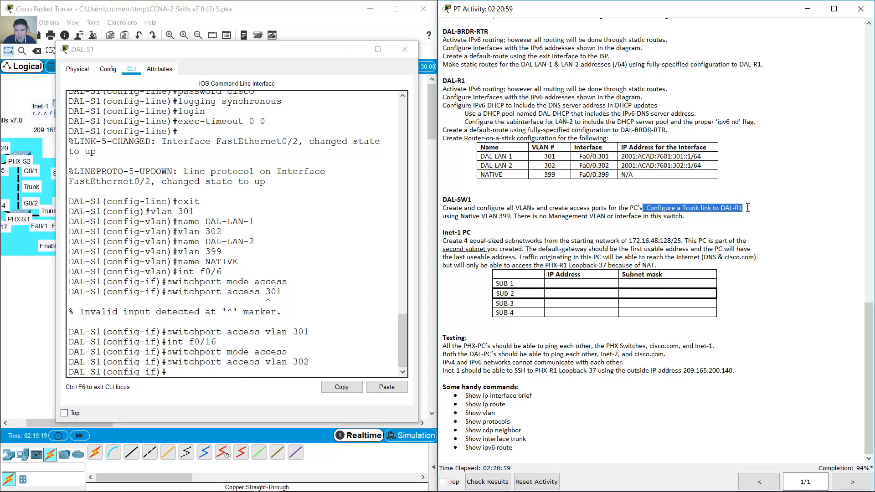
- On DAL-S1, set interface f0/1 to switchport mode trunk
{"action": "left_click", "coordinate": [285, 36]}
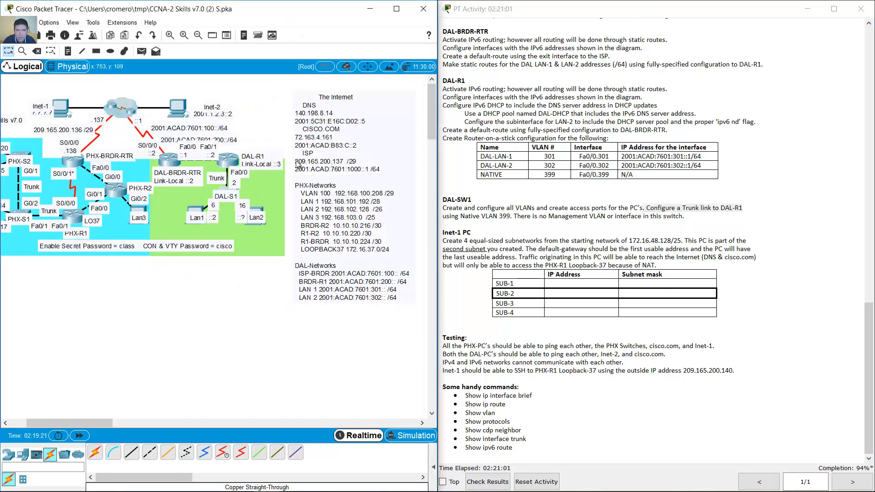
{"action": "left_click", "coordinate": [224, 196]}
{"action": "type", "text": "switchport mode access"}
{"action": "key", "text": "Up"}
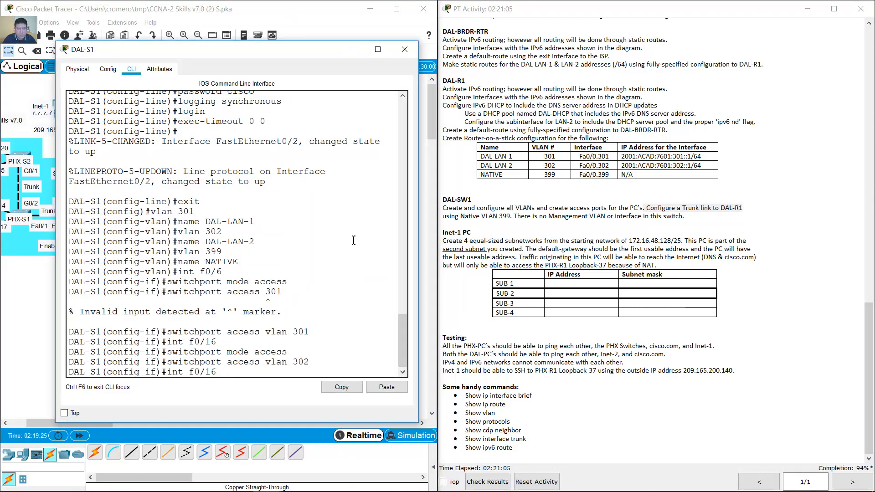
{"action": "key", "text": "BackSpace"}
{"action": "key", "text": "Return"}
{"action": "key", "text": "Up"}
{"action": "key", "text": "Up"}
{"action": "key", "text": "Up"}
{"action": "key", "text": "BackSpace"}
{"action": "key", "text": "BackSpace"}
{"action": "key", "text": "BackSpace"}
{"action": "key", "text": "BackSpace"}
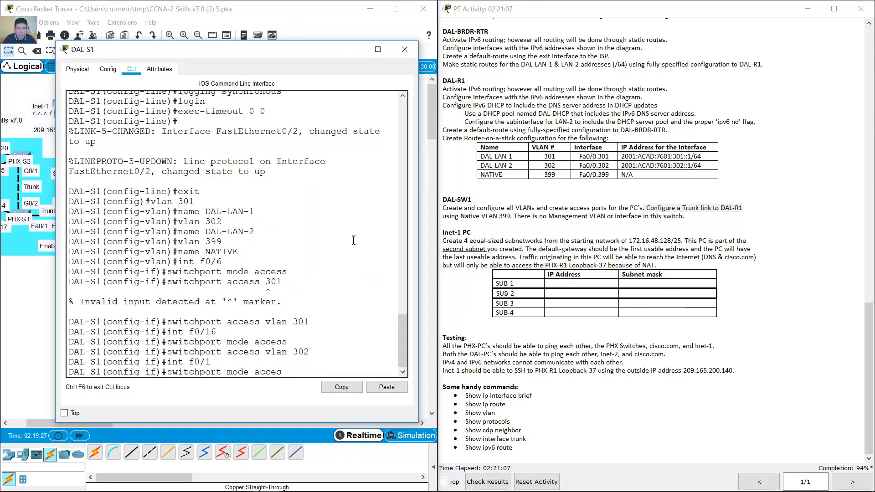
{"action": "type", "text": "trunk"}
{"action": "key", "text": "Return"}
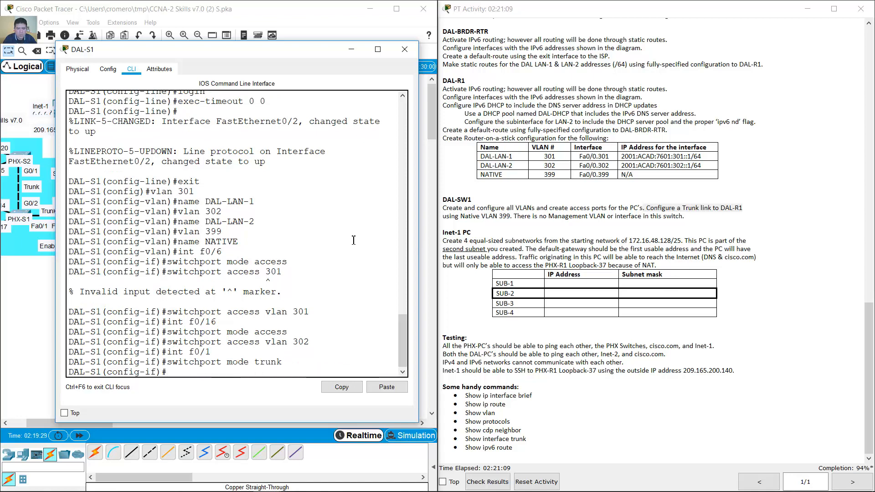
- Set the f0/1 trunk's native VLAN to 399 and check the native VLAN requirement
{"action": "key", "text": "Up"}
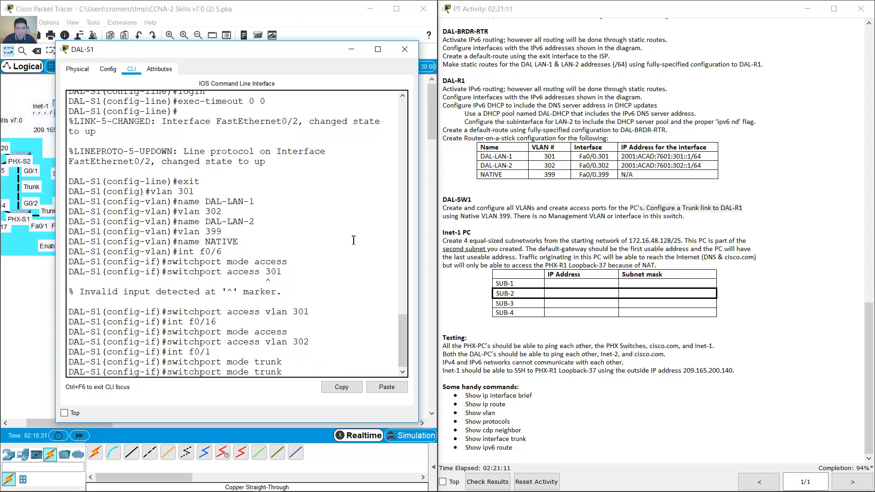
{"action": "key", "text": "Left"}
{"action": "key", "text": "Left"}
{"action": "key", "text": "Left"}
{"action": "key", "text": "Left"}
{"action": "key", "text": "Left"}
{"action": "key", "text": "BackSpace"}
{"action": "key", "text": "BackSpace"}
{"action": "key", "text": "BackSpace"}
{"action": "key", "text": "BackSpace"}
{"action": "key", "text": "Right"}
{"action": "key", "text": "Right"}
{"action": "key", "text": "Right"}
{"action": "type", "text": "native vlan 399"}
{"action": "key", "text": "Return"}
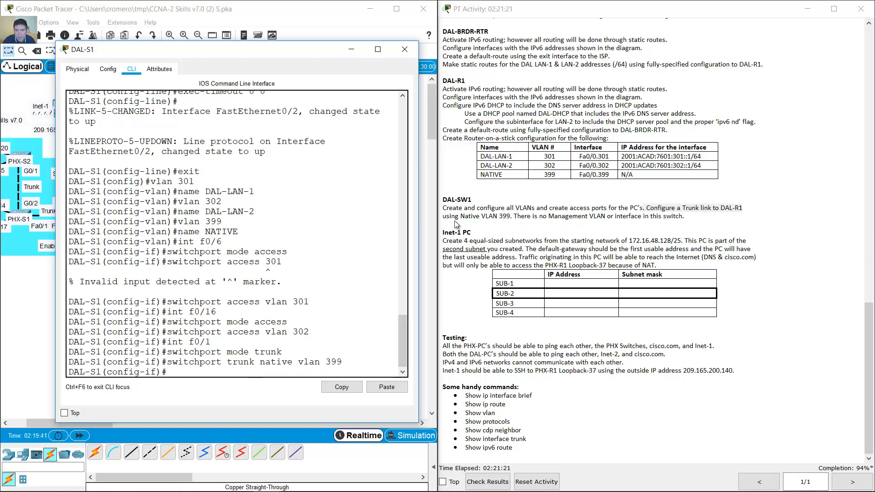
{"action": "left_click_drag", "start_coordinate": [506, 216], "coordinate": [449, 217]}
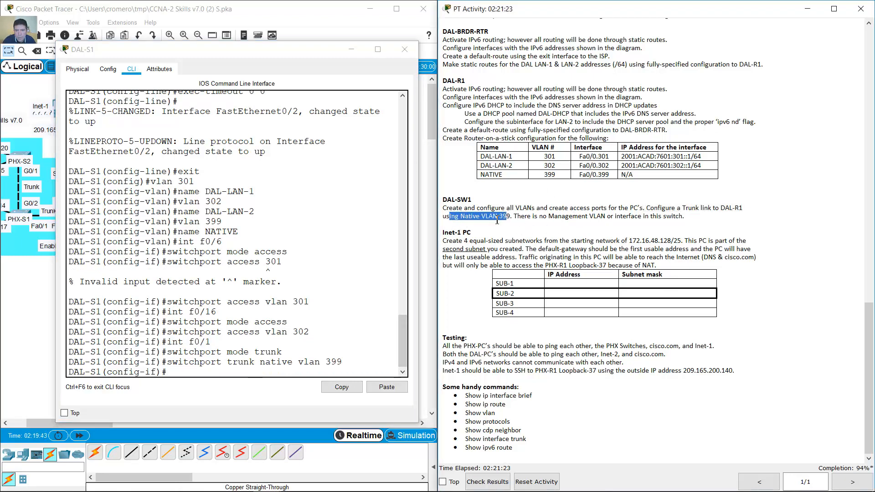
{"action": "left_click_drag", "start_coordinate": [518, 217], "coordinate": [691, 218]}
{"action": "left_click", "coordinate": [666, 225]}
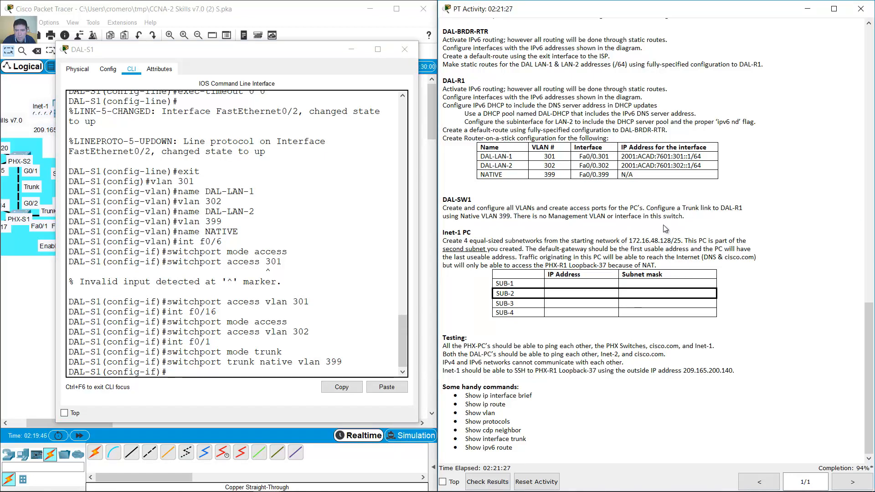
- Switch DAL-LAN-2's IPv6 configuration to Auto Config in its IP Configuration
{"action": "left_click", "coordinate": [405, 49]}
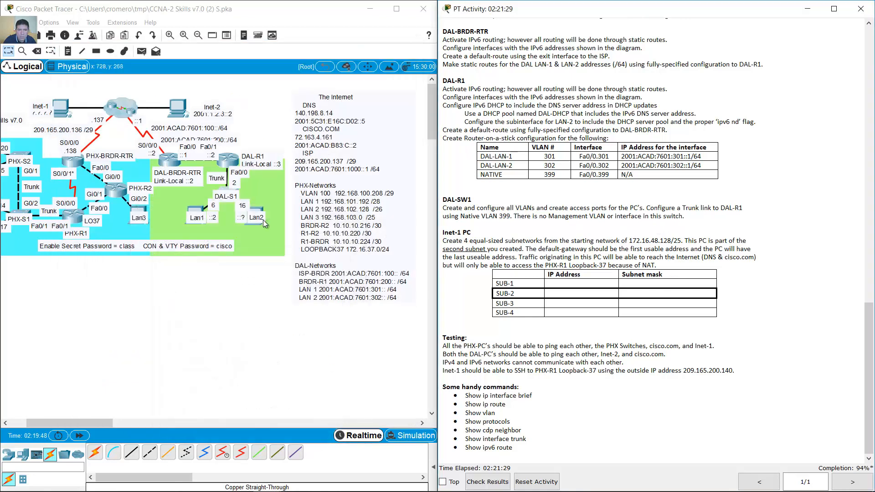
{"action": "left_click", "coordinate": [256, 214]}
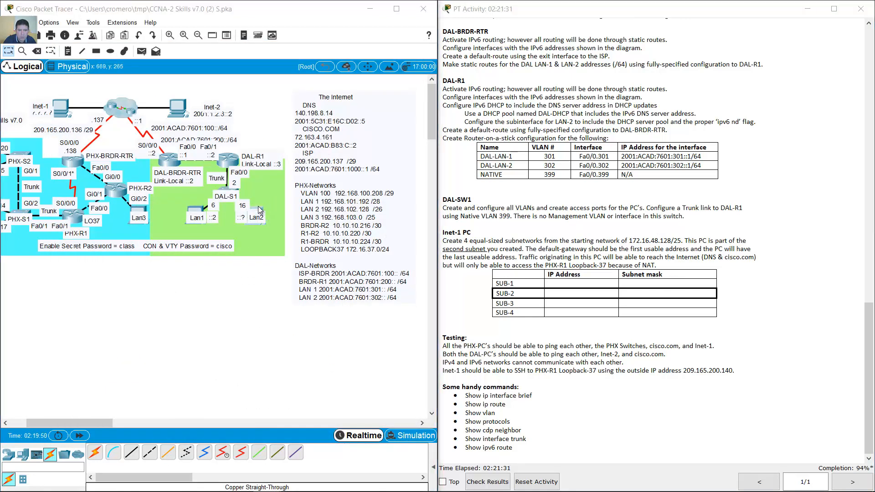
{"action": "left_click", "coordinate": [286, 152]}
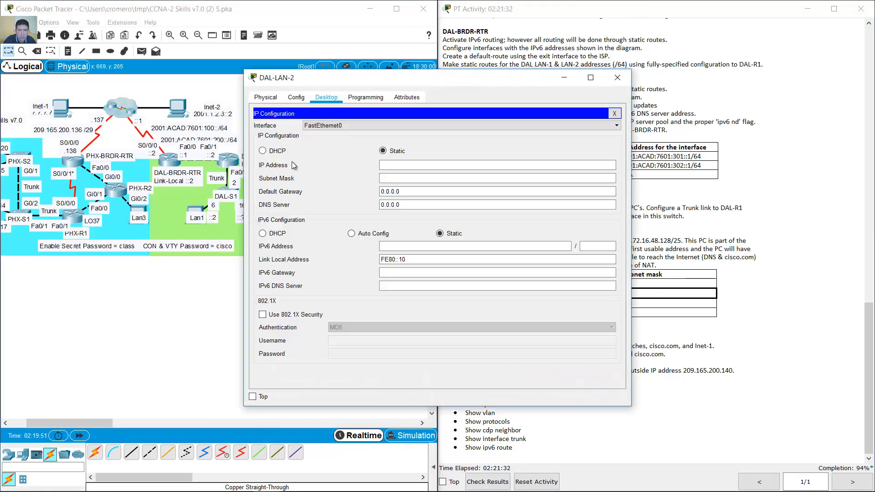
{"action": "left_click", "coordinate": [369, 234]}
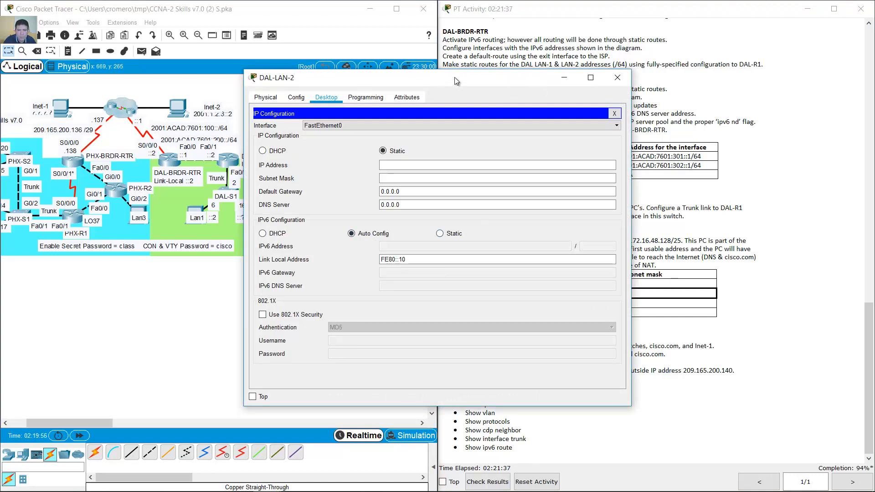
{"action": "left_click_drag", "start_coordinate": [446, 81], "coordinate": [515, 58]}
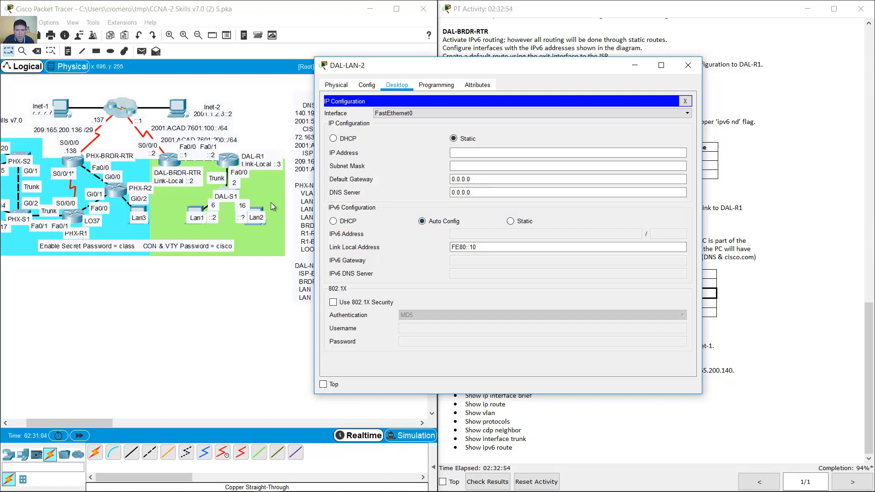
- Run 'show run' on DAL-S1 and inspect the FastEthernet0/1 trunk and native VLAN 399 lines
{"action": "left_click", "coordinate": [223, 187]}
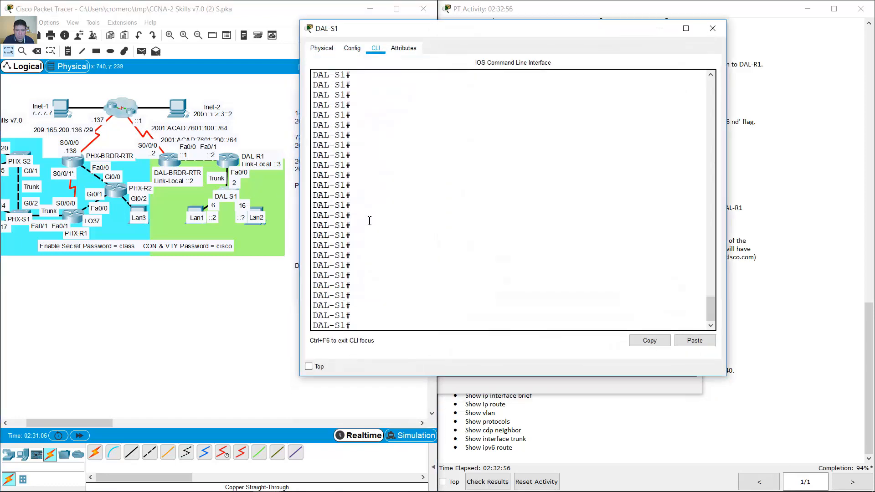
{"action": "type", "text": "show run"}
{"action": "key", "text": "Return"}
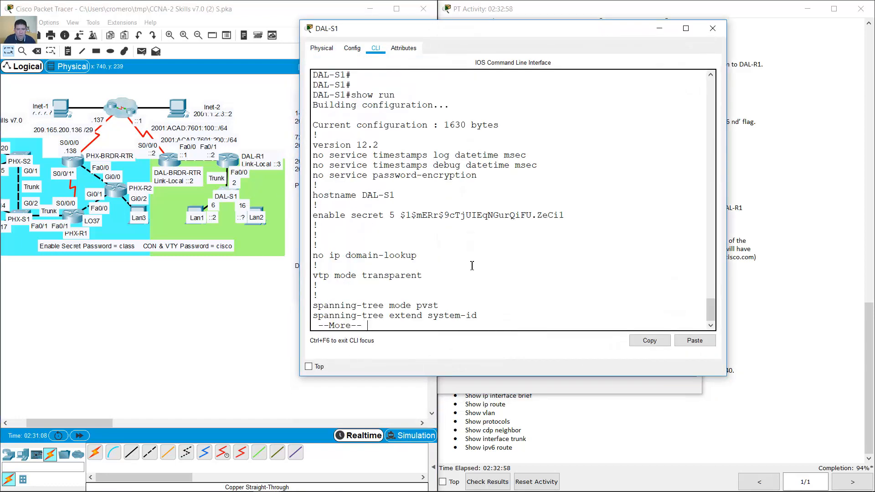
{"action": "key", "text": "space"}
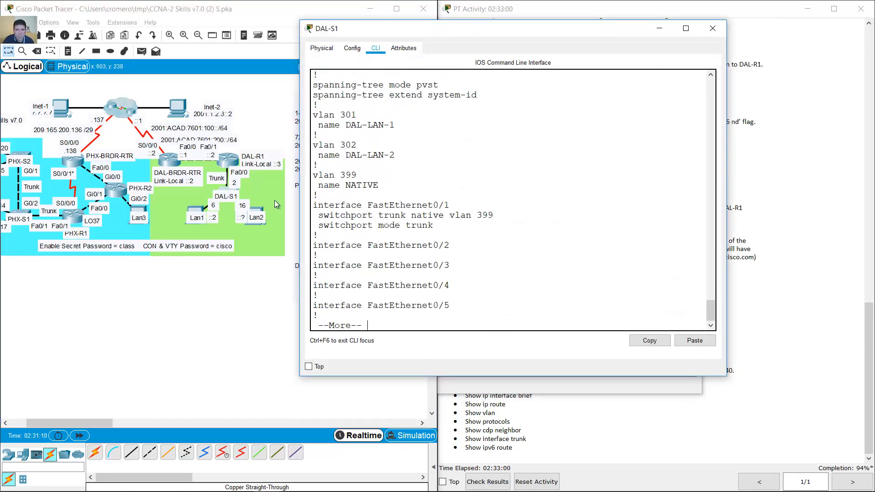
{"action": "left_click_drag", "start_coordinate": [437, 225], "coordinate": [316, 205]}
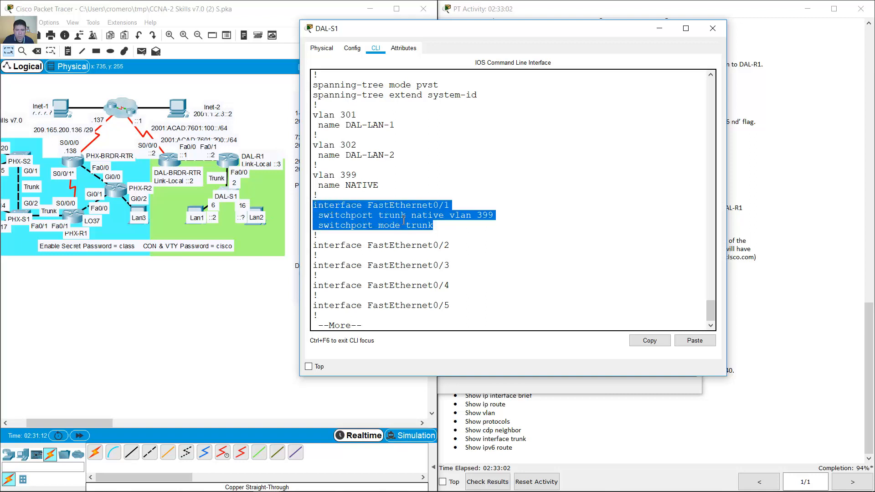
{"action": "left_click", "coordinate": [430, 210]}
{"action": "left_click_drag", "start_coordinate": [450, 245], "coordinate": [315, 245]}
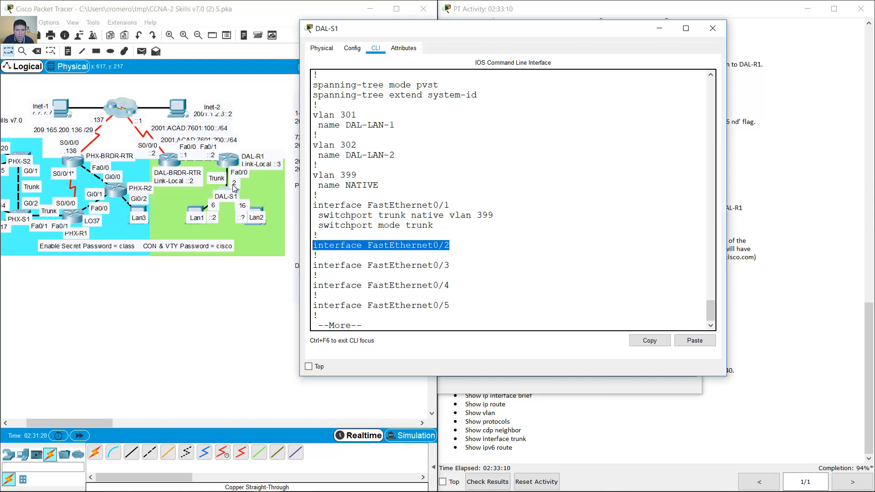
{"action": "left_click", "coordinate": [452, 328]}
{"action": "key", "text": "Return"}
{"action": "key", "text": "ctrl+c"}
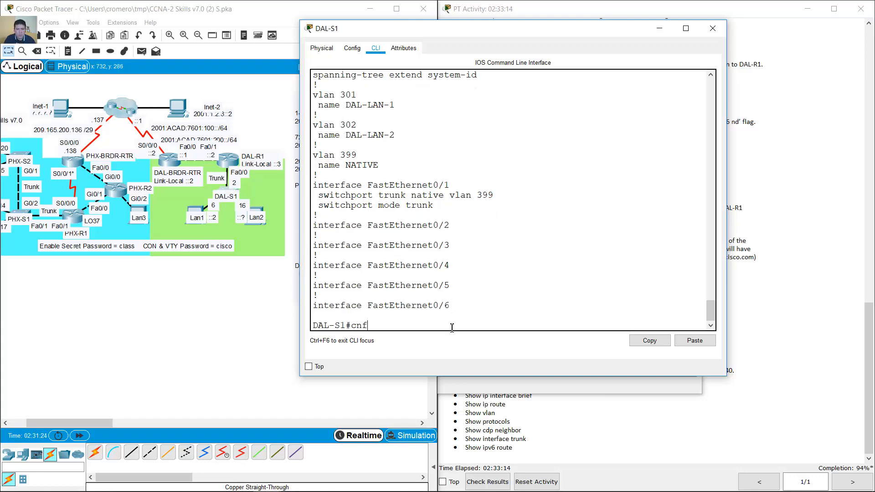
- Remove trunk mode and the native VLAN setting from DAL-S1 interface f0/1
{"action": "type", "text": "conf term"}
{"action": "key", "text": "Return"}
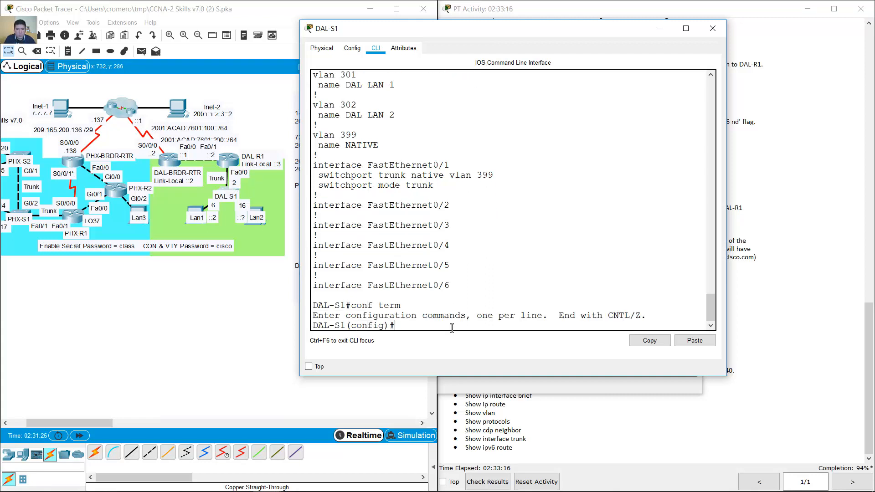
{"action": "type", "text": "int g"}
{"action": "key", "text": "Return"}
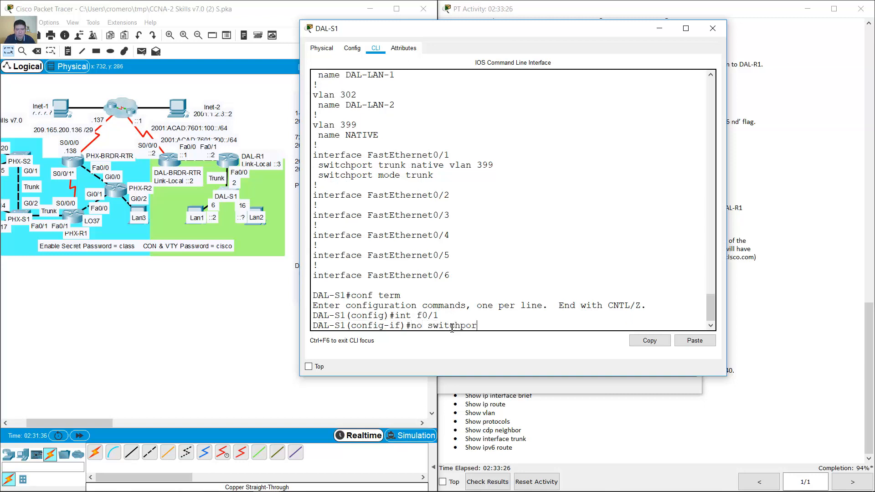
{"action": "type", "text": "no switchport mode trunk"}
{"action": "key", "text": "Return"}
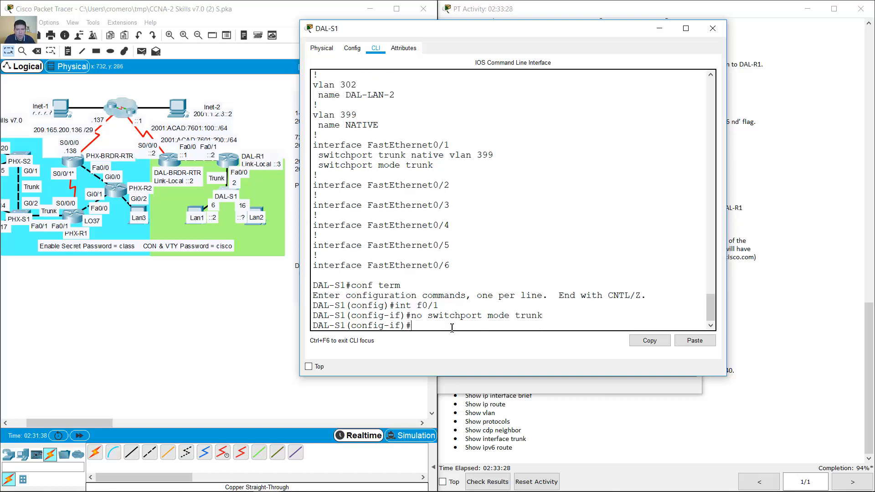
{"action": "key", "text": "Up"}
{"action": "key", "text": "Left"}
{"action": "key", "text": "BackSpace"}
{"action": "key", "text": "BackSpace"}
{"action": "key", "text": "BackSpace"}
{"action": "key", "text": "BackSpace"}
{"action": "key", "text": "BackSpace"}
{"action": "type", "text": "native"}
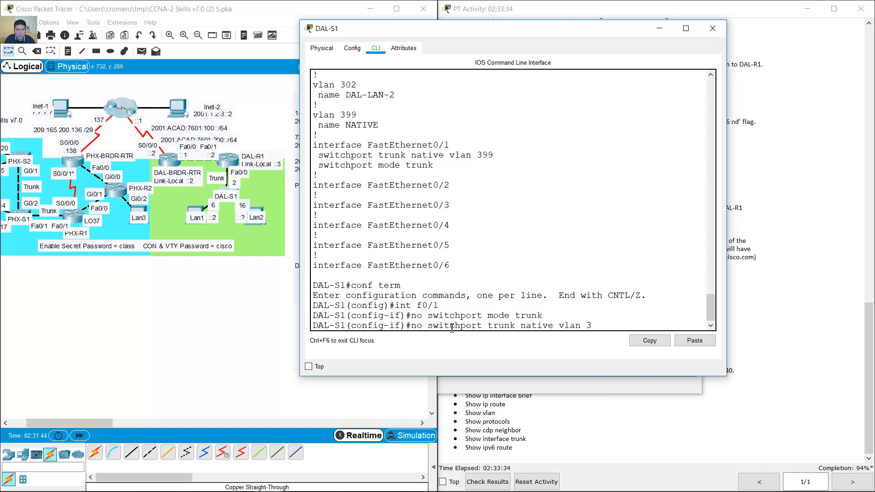
{"action": "type", "text": " vlan 309"}
{"action": "key", "text": "Return"}
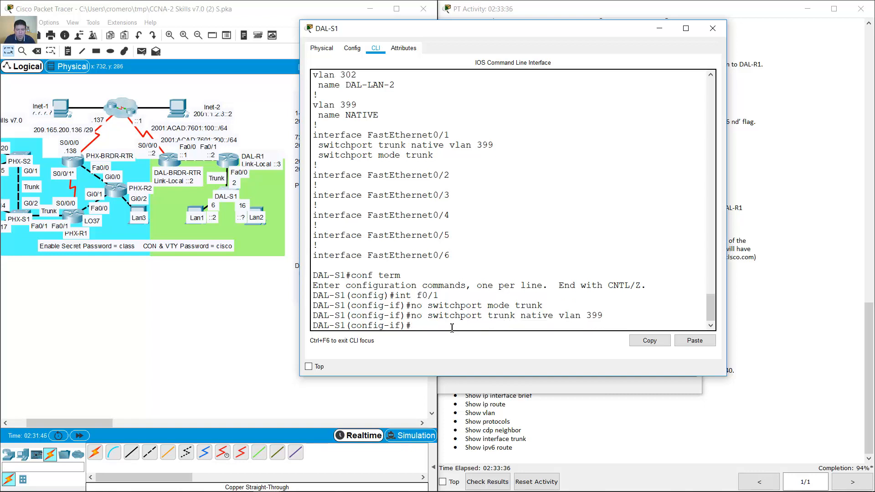
- Make f0/2 a trunk with native VLAN 399 and exit configuration mode
{"action": "key", "text": "Up"}
{"action": "key", "text": "Up"}
{"action": "key", "text": "Up"}
{"action": "type", "text": "2"}
{"action": "key", "text": "Return"}
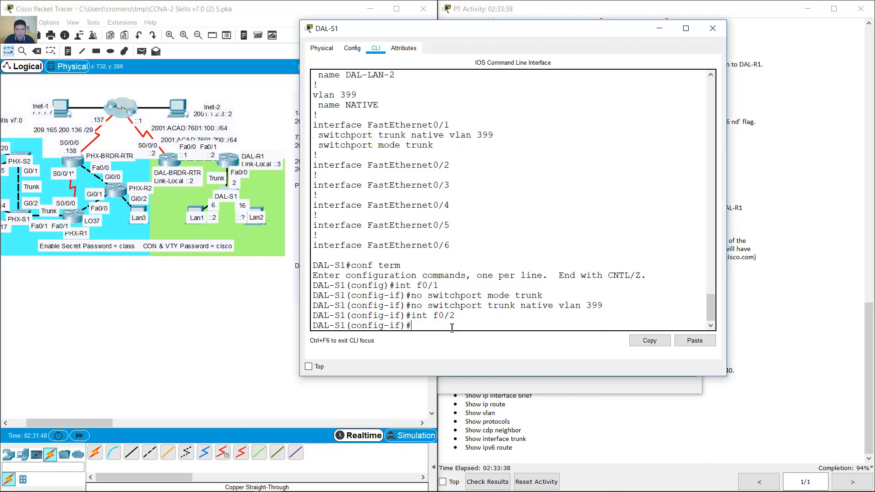
{"action": "key", "text": "Up"}
{"action": "key", "text": "Up"}
{"action": "key", "text": "Up"}
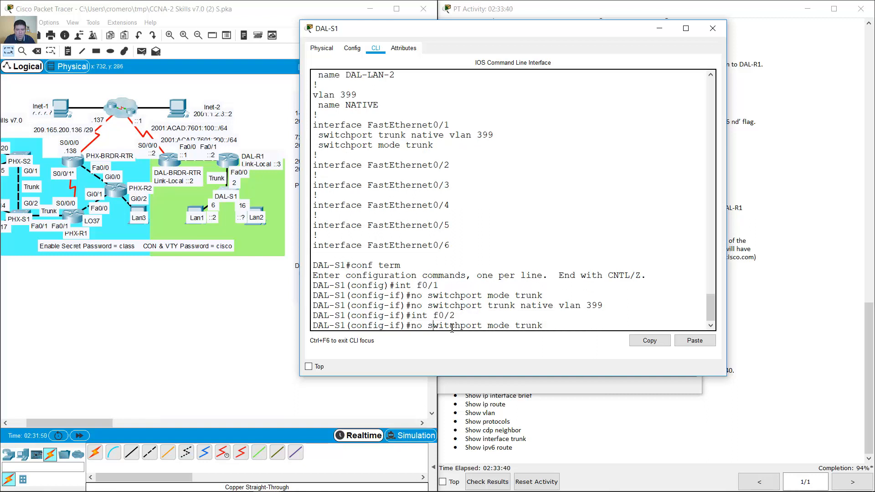
{"action": "key", "text": "BackSpace"}
{"action": "key", "text": "BackSpace"}
{"action": "key", "text": "BackSpace"}
{"action": "key", "text": "Return"}
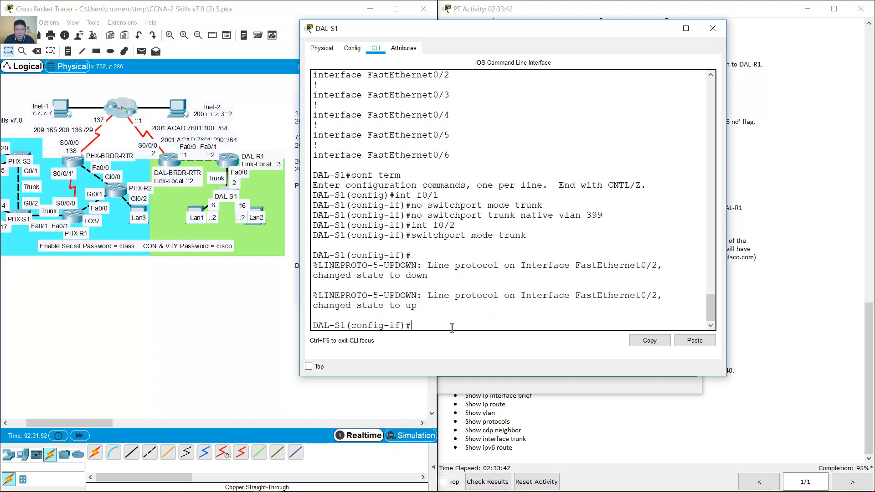
{"action": "key", "text": "Up"}
{"action": "key", "text": "Up"}
{"action": "key", "text": "Up"}
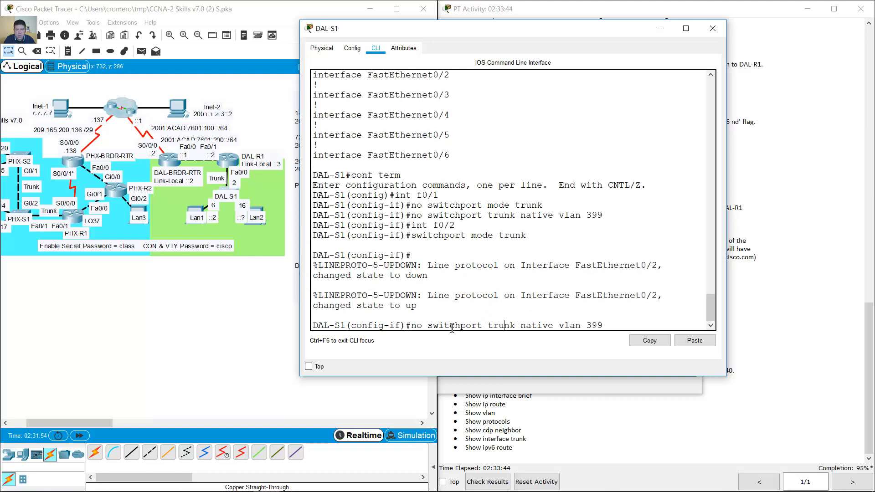
{"action": "key", "text": "BackSpace"}
{"action": "key", "text": "BackSpace"}
{"action": "key", "text": "BackSpace"}
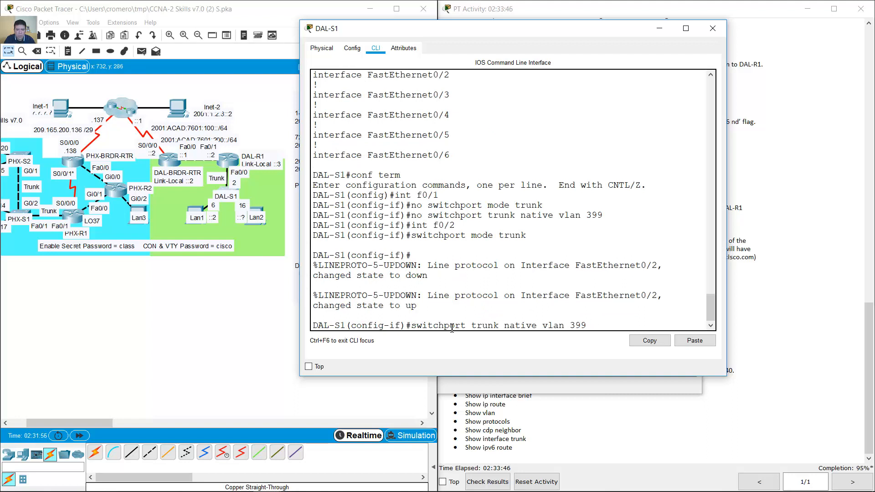
{"action": "key", "text": "Return"}
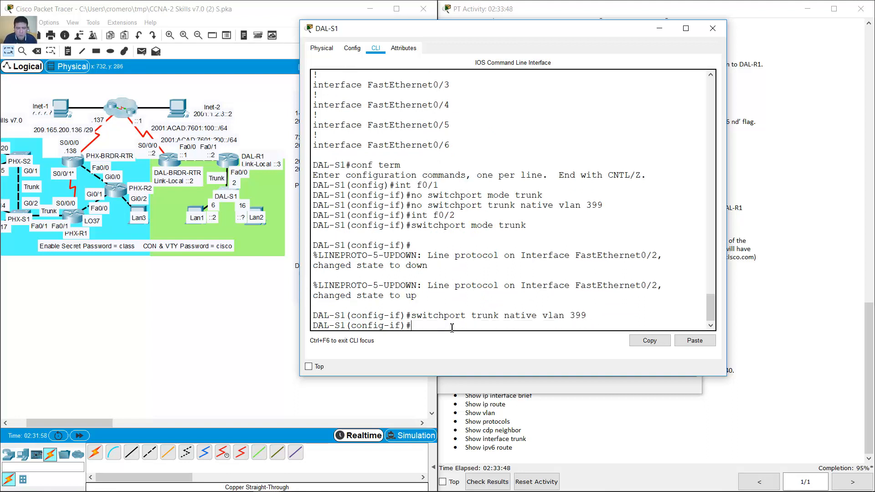
{"action": "type", "text": "end"}
{"action": "key", "text": "Return"}
{"action": "key", "text": "Return"}
{"action": "key", "text": "Return"}
- Verify with 'show interfaces trunk' and 'show vlan brief': Fa0/2 native 399, VLANs 301/302 ports
{"action": "type", "text": "show inter"}
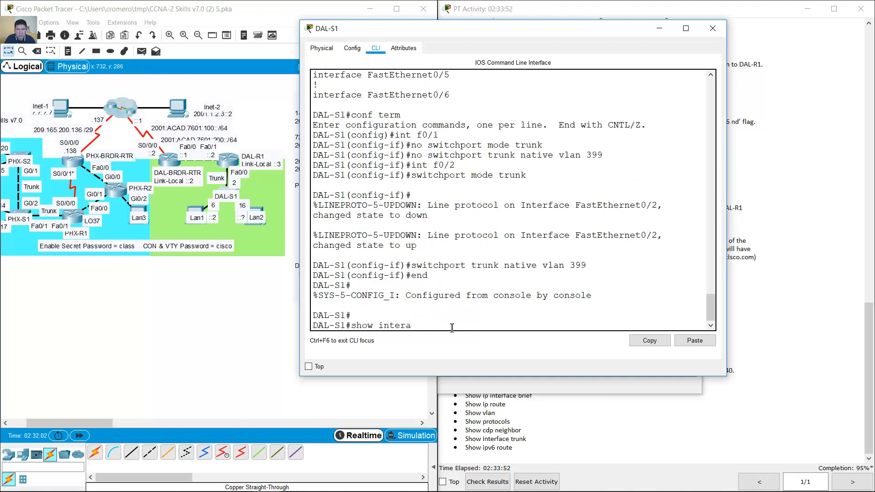
{"action": "type", "text": "faces trunk"}
{"action": "key", "text": "Return"}
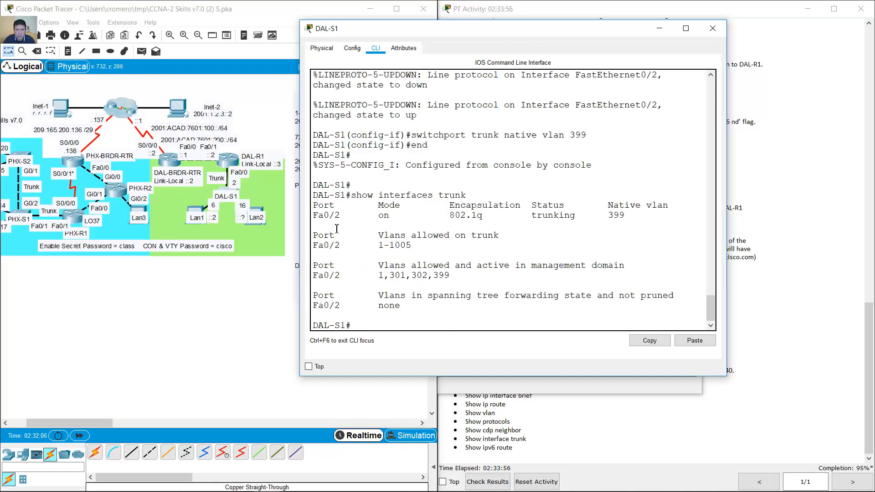
{"action": "left_click_drag", "start_coordinate": [324, 215], "coordinate": [633, 229]}
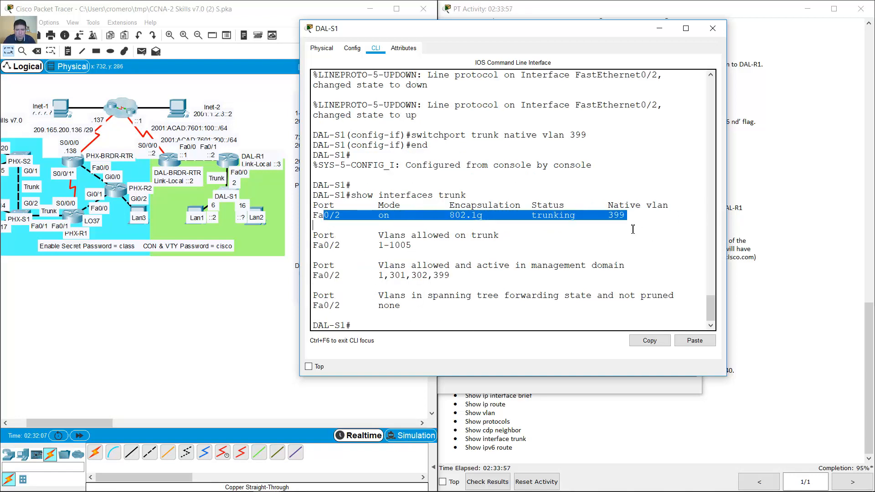
{"action": "left_click", "coordinate": [507, 331]}
{"action": "type", "text": "show vlan"}
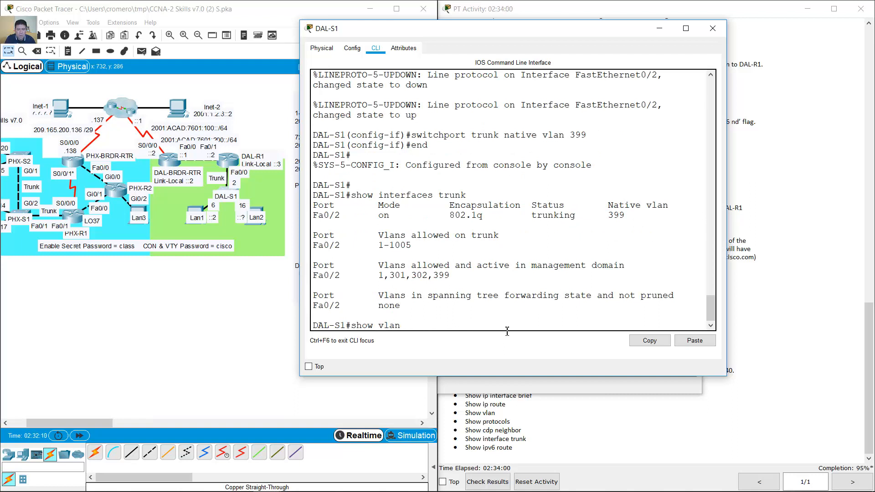
{"action": "type", "text": " brief"}
{"action": "key", "text": "Return"}
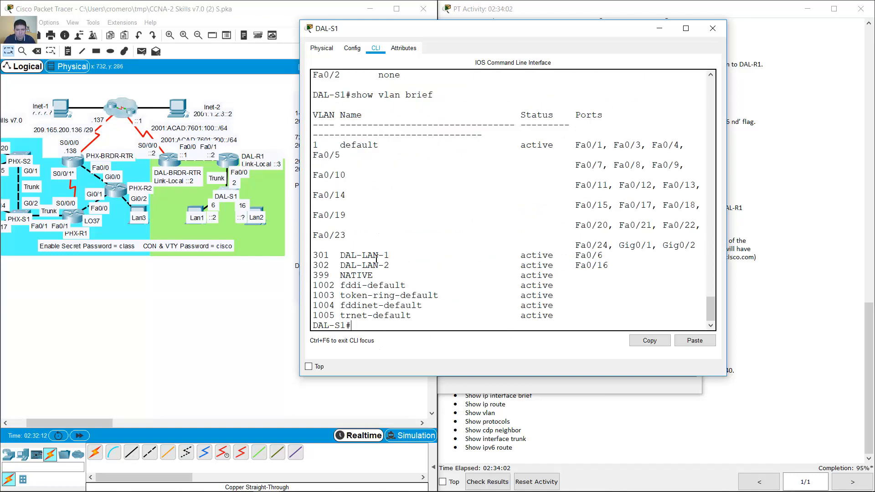
{"action": "left_click_drag", "start_coordinate": [314, 255], "coordinate": [624, 263]}
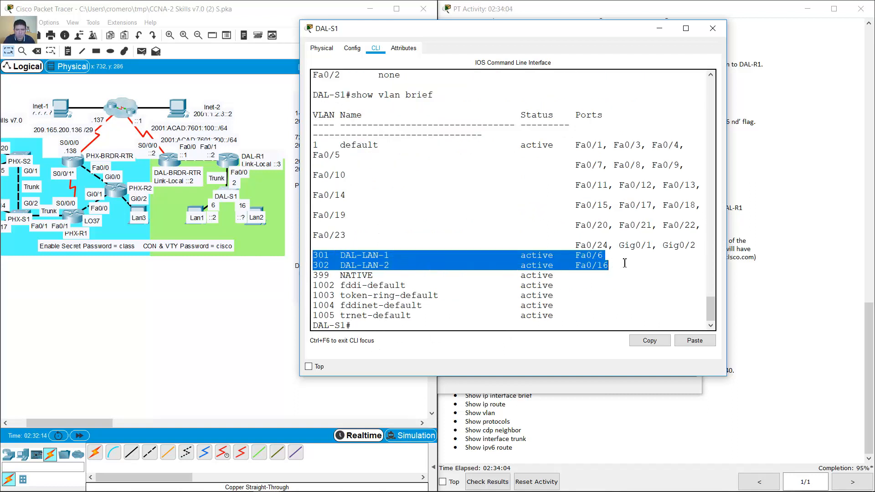
- Set DAL-LAN-2 to IPv6 Auto Config to get 2001:ACAD:7601:302::10/64, gateway FE80::3, then close it
{"action": "left_click", "coordinate": [214, 289]}
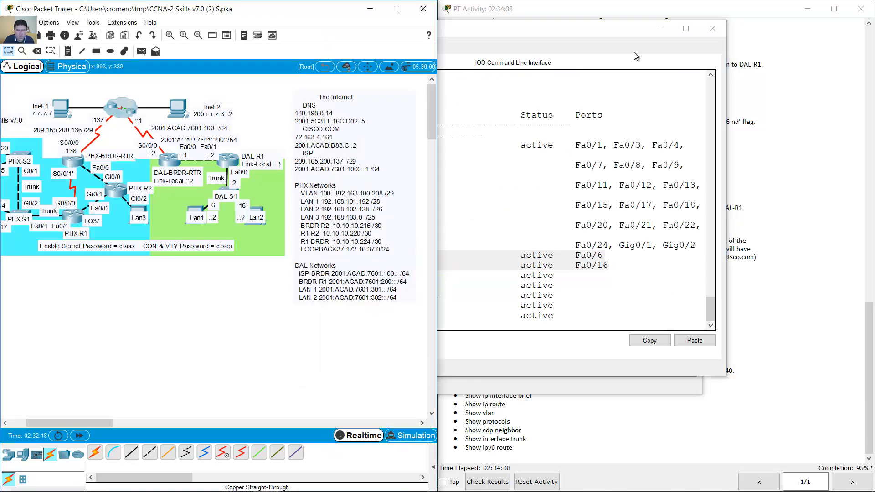
{"action": "left_click", "coordinate": [653, 31]}
{"action": "left_click", "coordinate": [512, 223]}
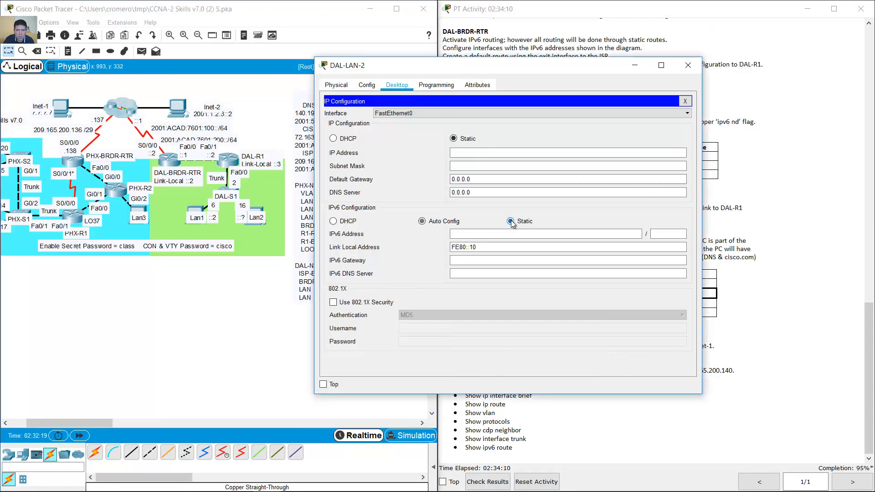
{"action": "left_click", "coordinate": [422, 223]}
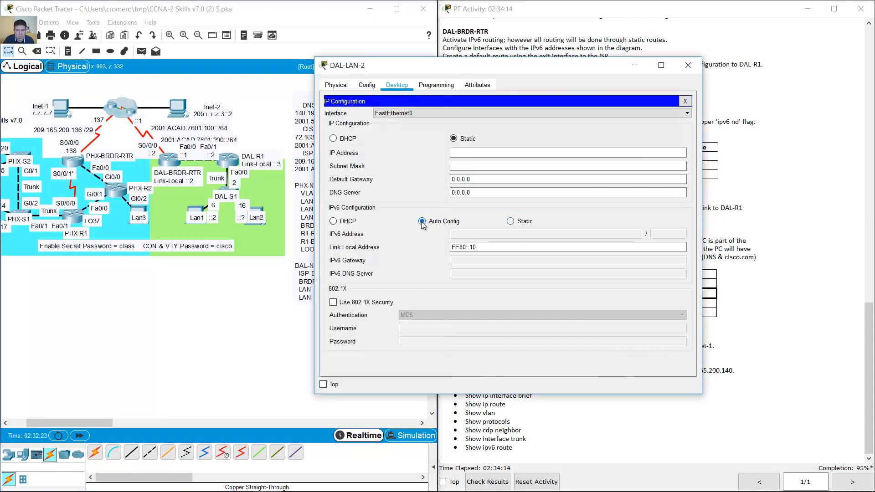
{"action": "left_click", "coordinate": [510, 222]}
{"action": "left_click", "coordinate": [283, 278]}
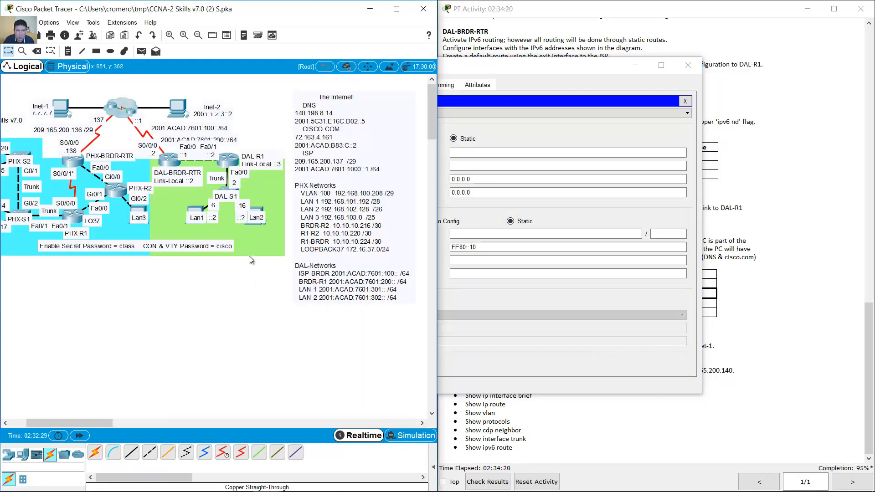
{"action": "left_click", "coordinate": [254, 214]}
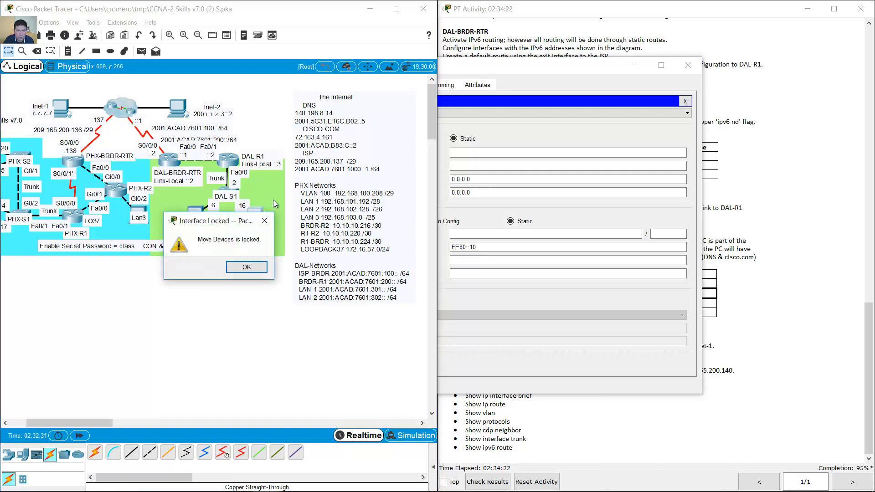
{"action": "left_click", "coordinate": [246, 268]}
{"action": "left_click", "coordinate": [478, 292]}
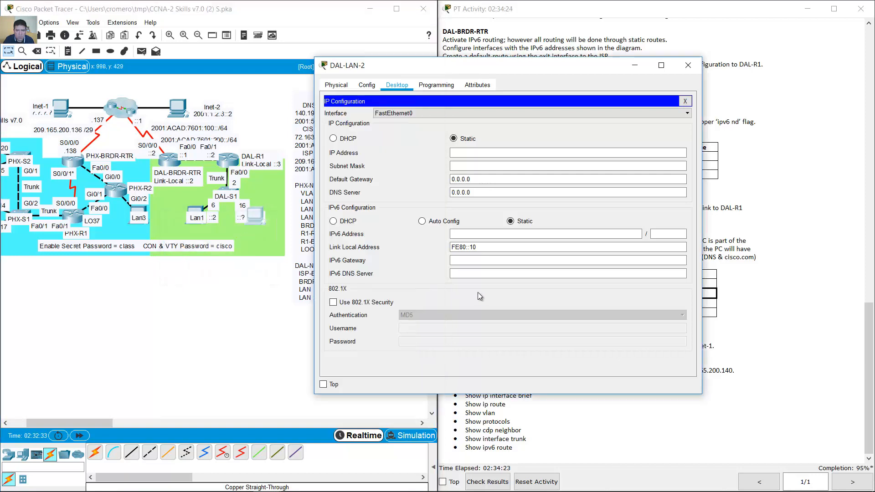
{"action": "left_click", "coordinate": [438, 222]}
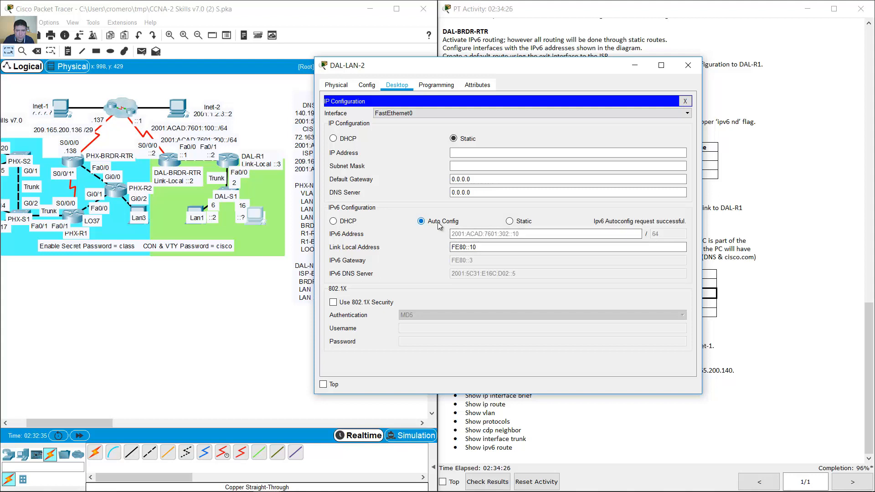
{"action": "left_click", "coordinate": [512, 222]}
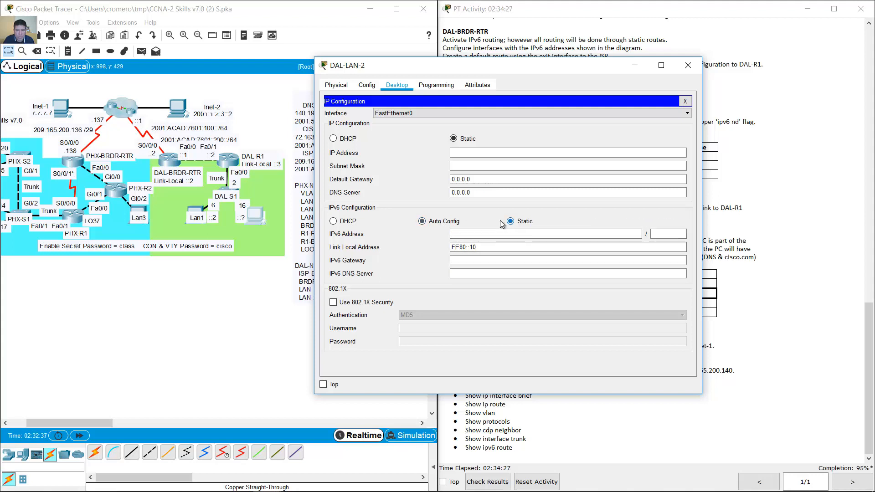
{"action": "left_click", "coordinate": [447, 223]}
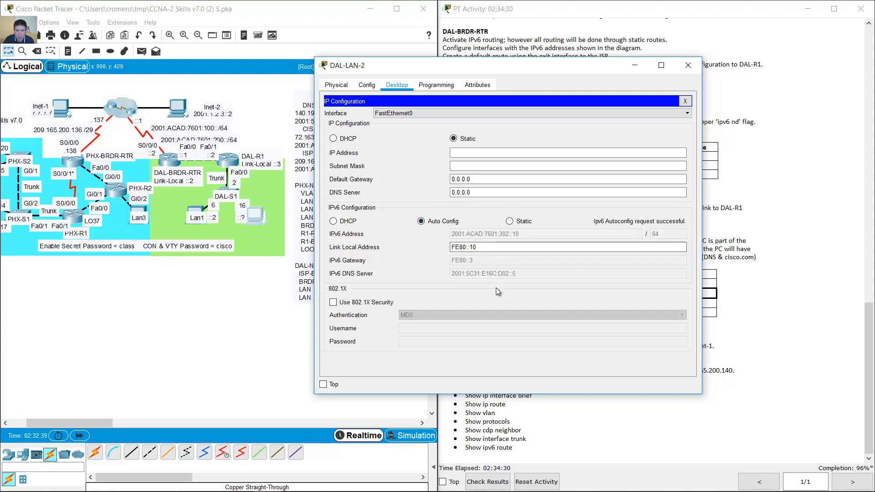
{"action": "left_click", "coordinate": [688, 65]}
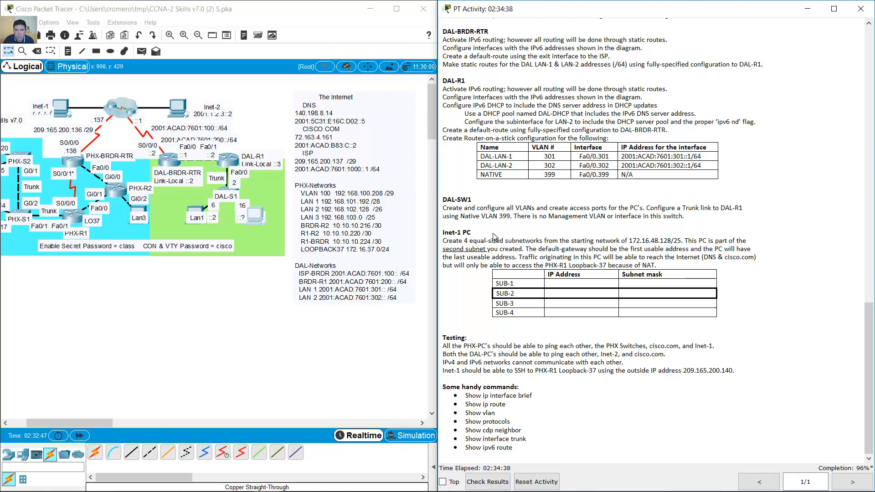
- Read the Inet-1 PC task to split 172.16.48.128/25 into four equal subnets
{"action": "left_click_drag", "start_coordinate": [443, 234], "coordinate": [474, 234]}
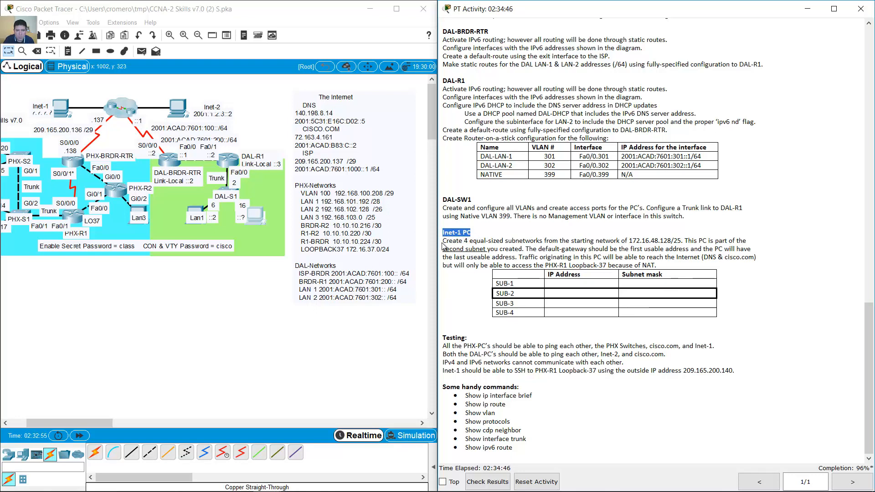
{"action": "left_click_drag", "start_coordinate": [56, 422], "coordinate": [44, 423]}
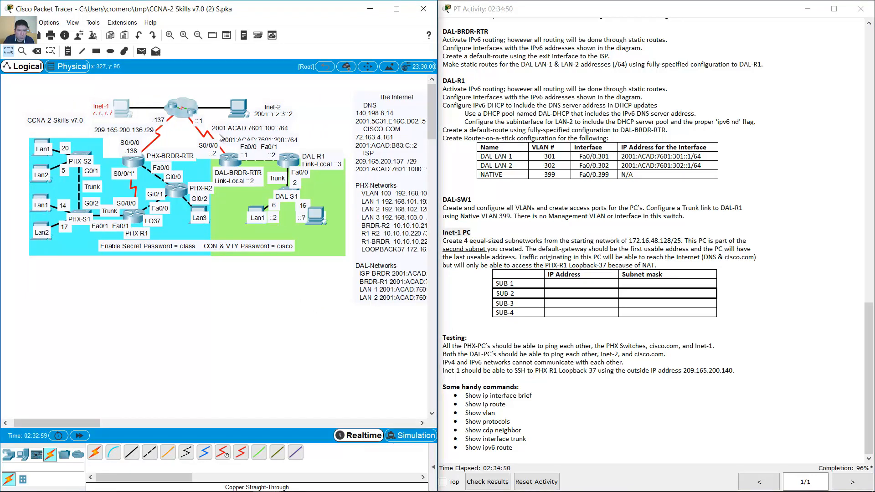
{"action": "left_click", "coordinate": [452, 240]}
{"action": "left_click_drag", "start_coordinate": [446, 241], "coordinate": [631, 246]}
{"action": "left_click", "coordinate": [687, 241]}
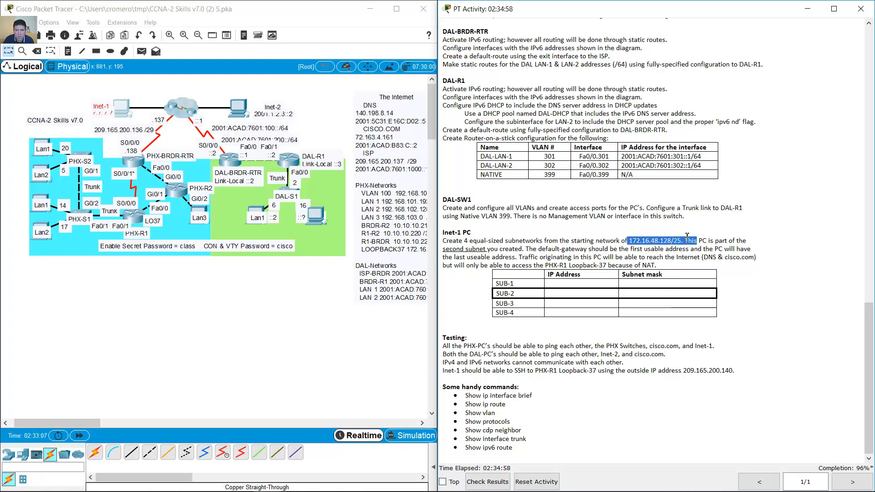
{"action": "left_click_drag", "start_coordinate": [689, 241], "coordinate": [525, 250]}
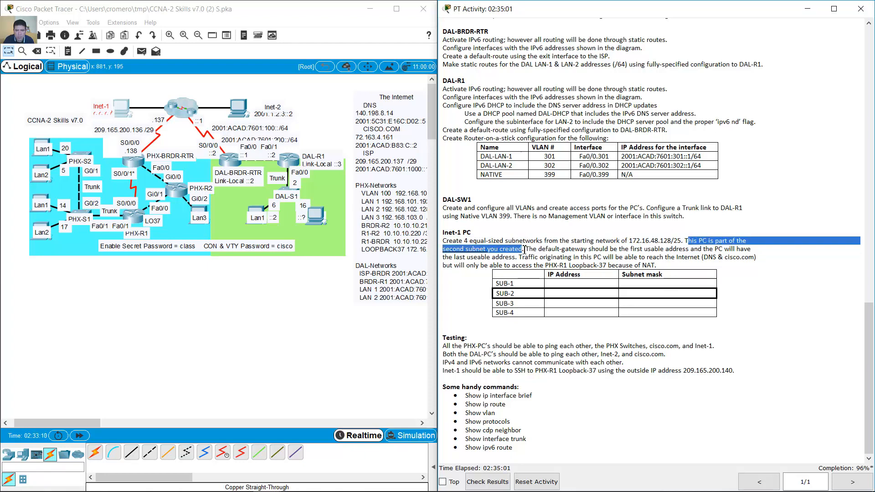
{"action": "left_click", "coordinate": [529, 294]}
- Launch Excel from the Start search and create a blank workbook (Libro en blanco)
{"action": "key", "text": "super"}
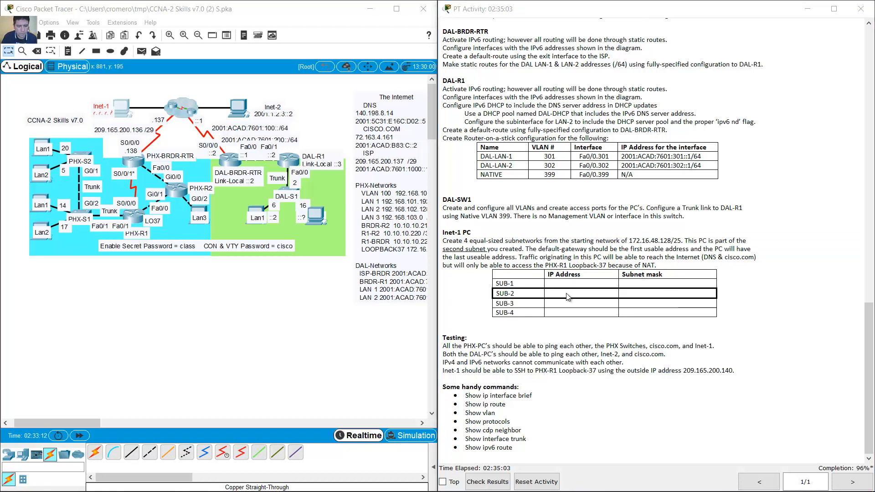
{"action": "type", "text": "excel"}
{"action": "key", "text": "Return"}
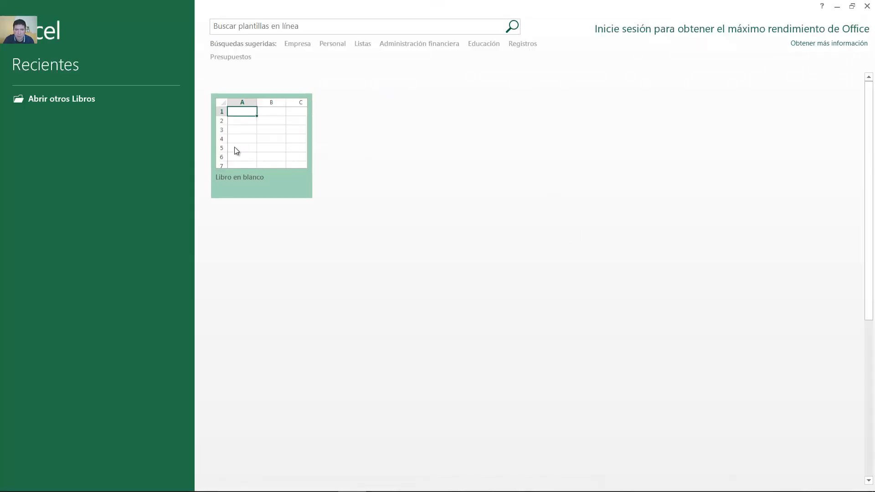
{"action": "left_click", "coordinate": [234, 147]}
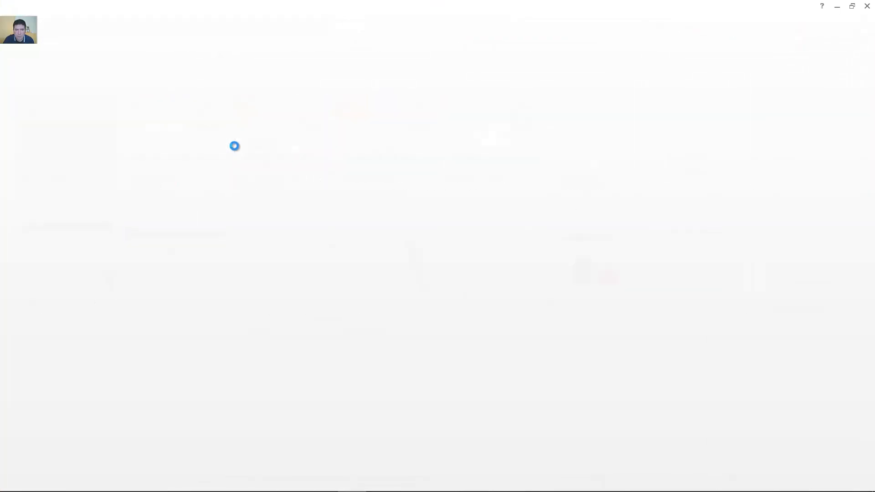
- Dock Excel on the left half, paste 172.16.48.128/25 into C6 and widen column C
{"action": "left_click_drag", "start_coordinate": [410, 6], "coordinate": [0, 224]}
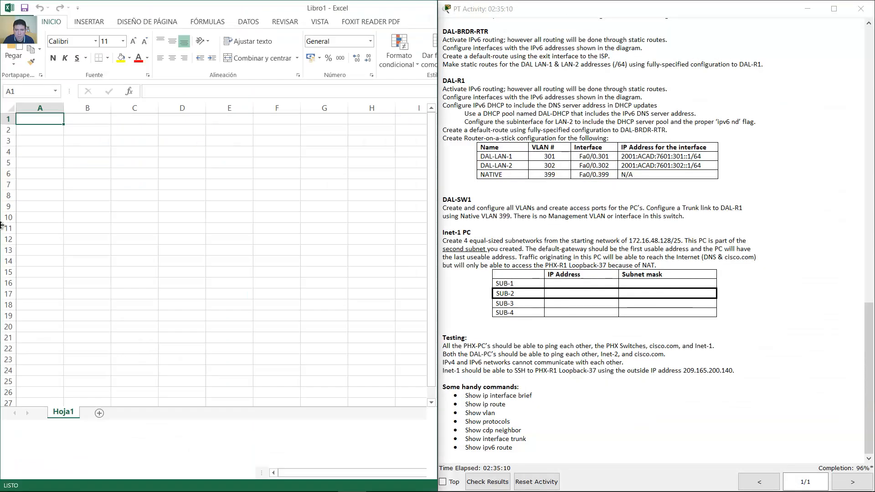
{"action": "left_click_drag", "start_coordinate": [629, 241], "coordinate": [679, 242]}
{"action": "key", "text": "ctrl+c"}
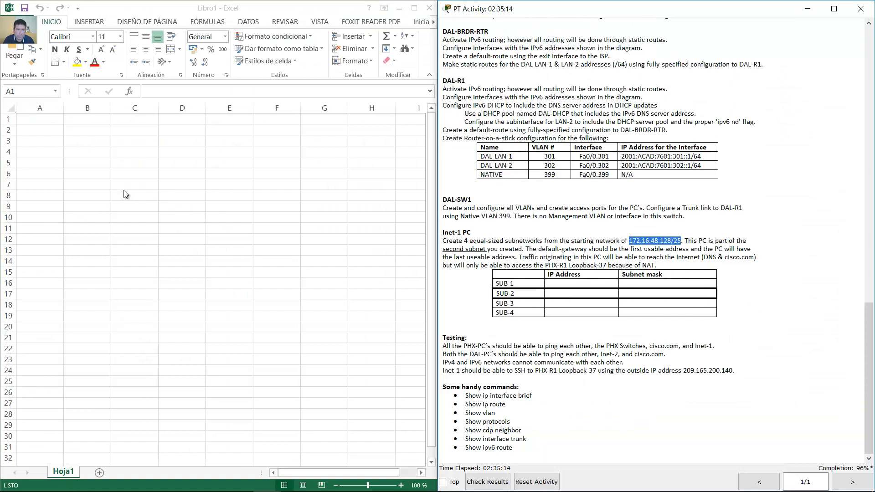
{"action": "left_click", "coordinate": [134, 173]}
{"action": "key", "text": "ctrl+v"}
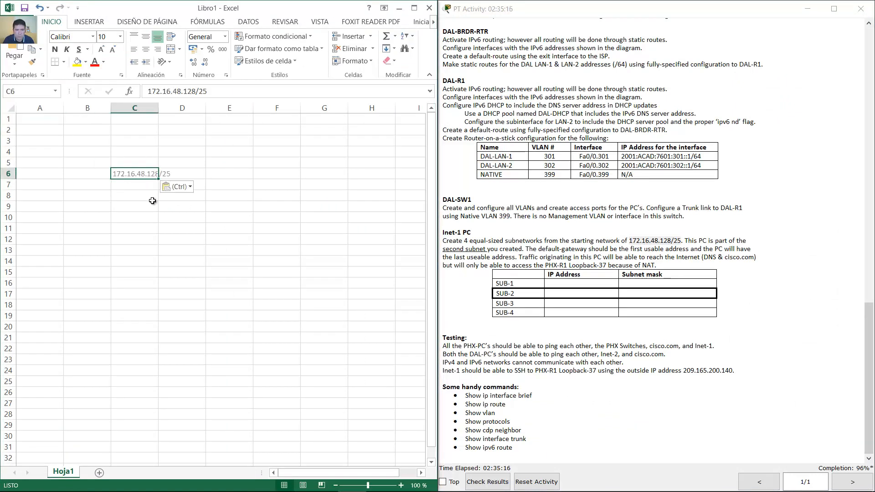
{"action": "left_click_drag", "start_coordinate": [158, 109], "coordinate": [200, 109]}
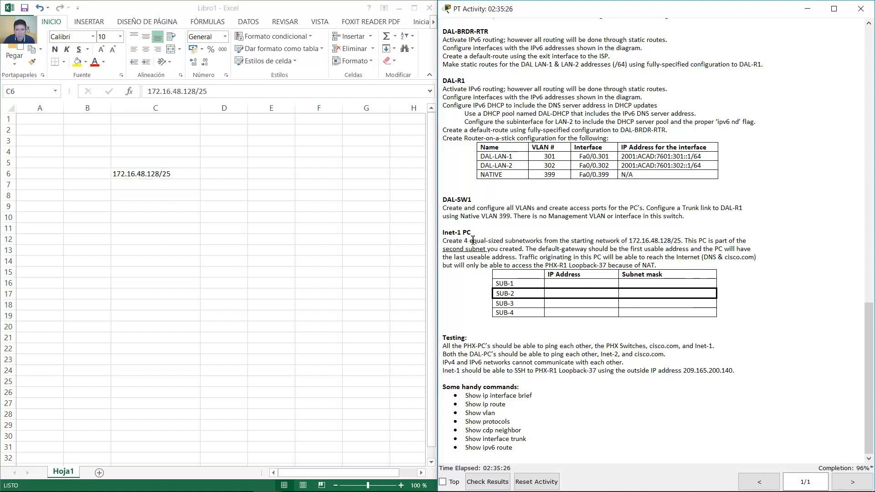
{"action": "left_click_drag", "start_coordinate": [463, 241], "coordinate": [544, 242]}
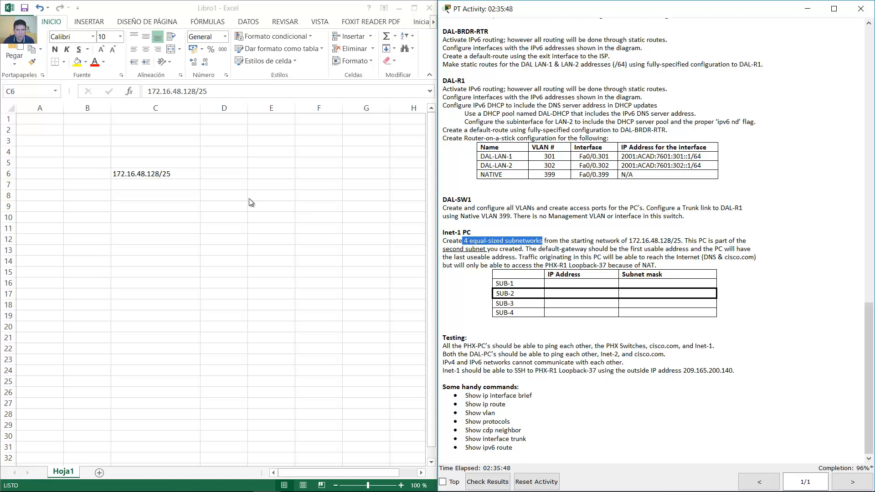
- Label cells B8:B11 as SUB-1, SUB-2, SUB-3 and SUB-4
{"action": "left_click", "coordinate": [89, 195]}
{"action": "type", "text": "SUB-1"}
{"action": "key", "text": "ctrl+Return"}
{"action": "key", "text": "ctrl+c"}
{"action": "key", "text": "Down"}
{"action": "key", "text": "ctrl+v"}
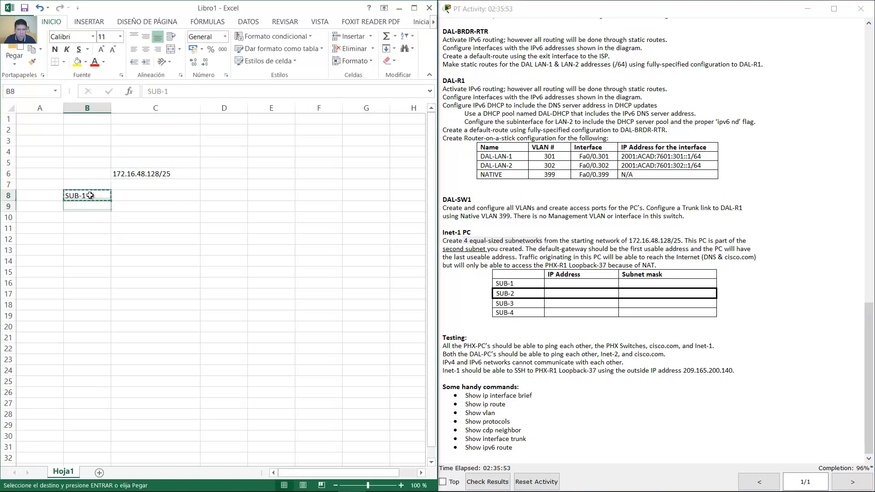
{"action": "key", "text": "Down"}
{"action": "key", "text": "ctrl+v"}
{"action": "key", "text": "Down"}
{"action": "key", "text": "ctrl+v"}
{"action": "key", "text": "F2"}
{"action": "key", "text": "BackSpace"}
{"action": "type", "text": "4"}
{"action": "key", "text": "shift+Return"}
{"action": "key", "text": "F2"}
{"action": "key", "text": "BackSpace"}
{"action": "type", "text": "3"}
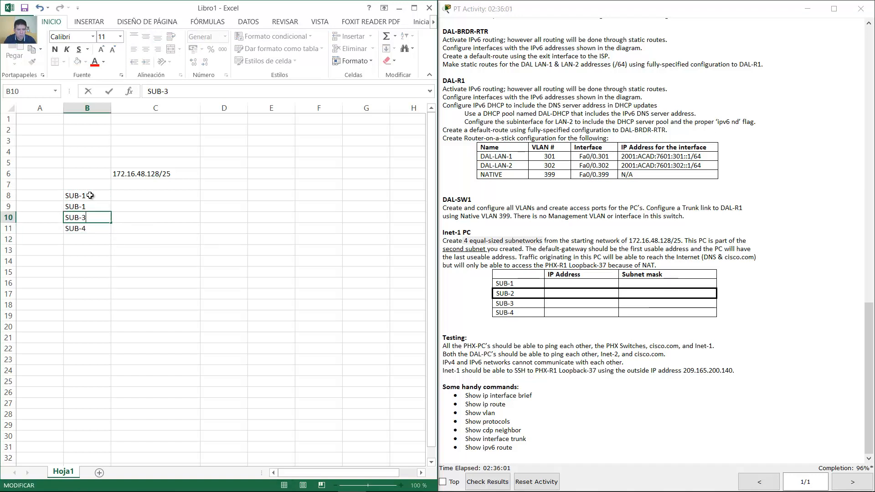
{"action": "key", "text": "shift+Return"}
{"action": "key", "text": "F2"}
{"action": "key", "text": "BackSpace"}
{"action": "type", "text": "2"}
{"action": "key", "text": "Return"}
- Enter 172.16.48.128/27 beside SUB-1 and 172.16.48.160/27 beside SUB-2
{"action": "left_click", "coordinate": [135, 189]}
{"action": "double_click", "coordinate": [163, 173]}
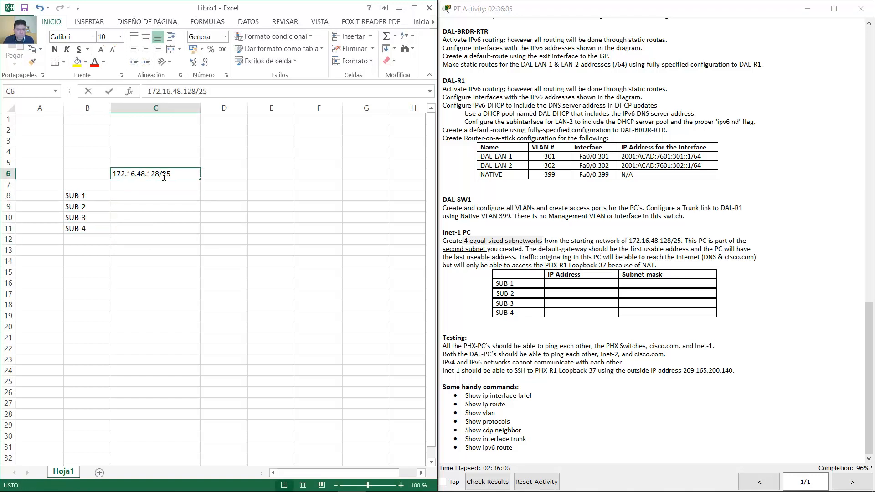
{"action": "left_click_drag", "start_coordinate": [185, 174], "coordinate": [108, 173]}
{"action": "key", "text": "ctrl+c"}
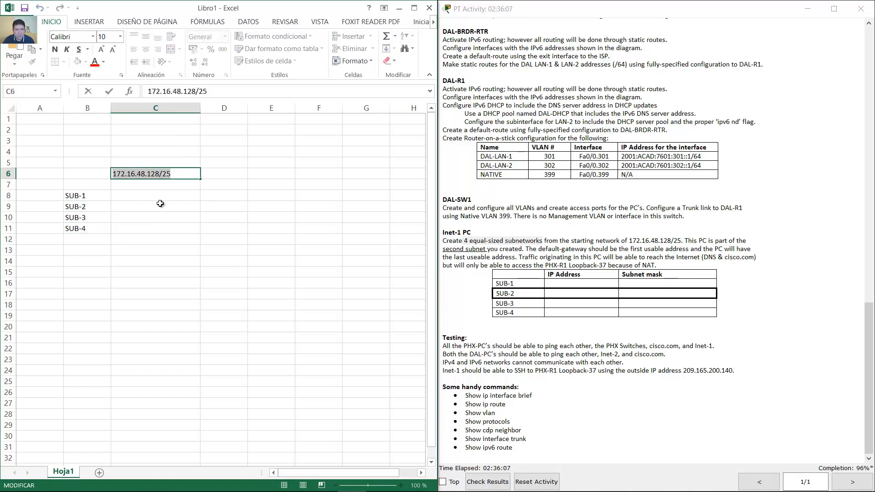
{"action": "left_click", "coordinate": [161, 197]}
{"action": "key", "text": "ctrl+v"}
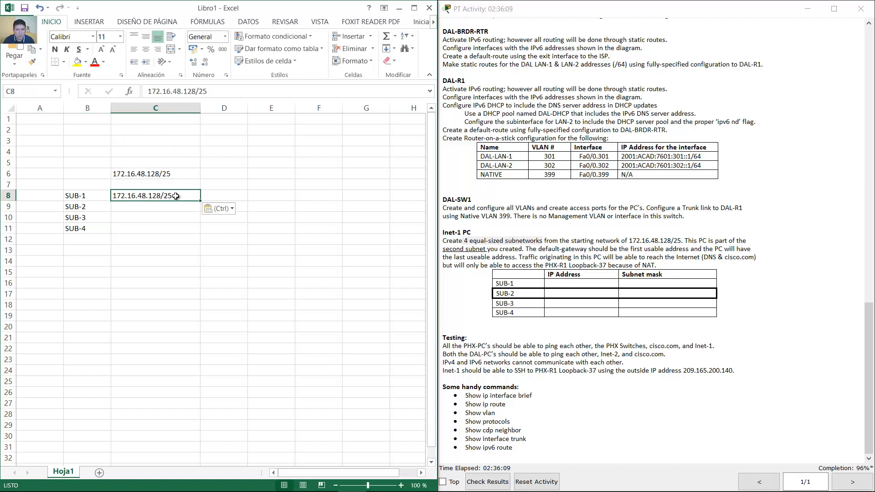
{"action": "double_click", "coordinate": [173, 197]}
{"action": "type", "text": "7"}
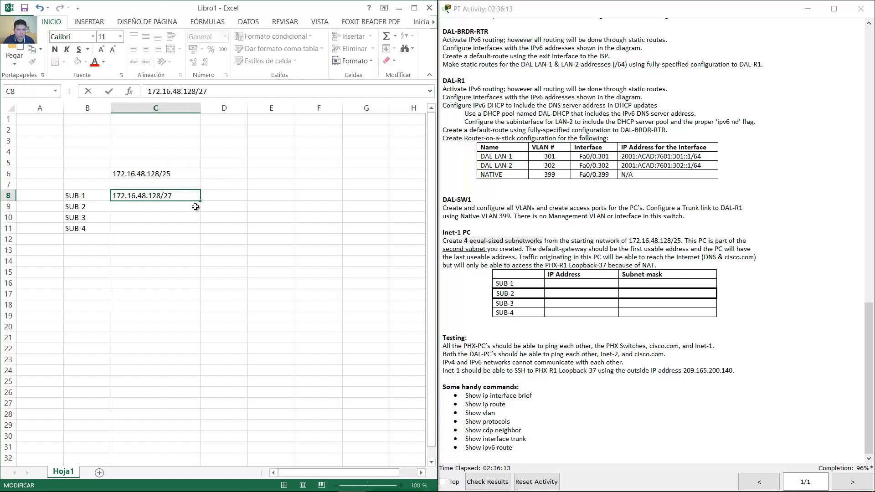
{"action": "key", "text": "Return"}
{"action": "left_click", "coordinate": [177, 196]}
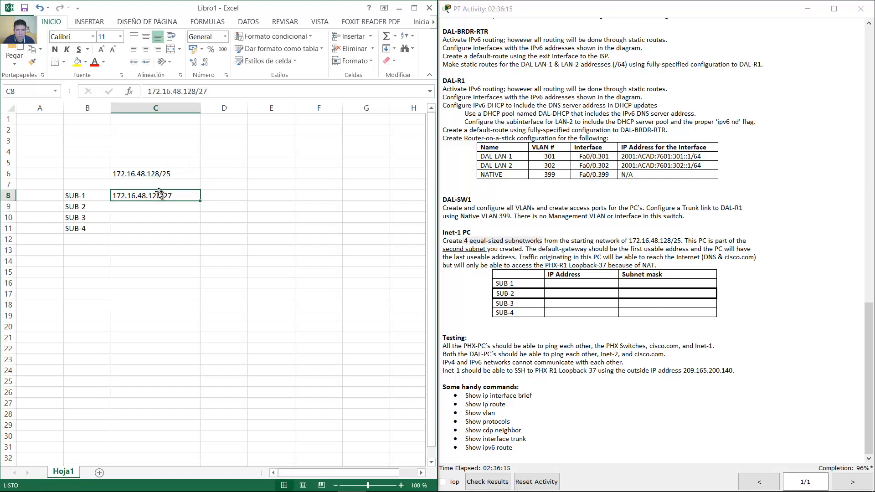
{"action": "key", "text": "ctrl+c"}
{"action": "left_click", "coordinate": [181, 206]}
{"action": "key", "text": "ctrl+v"}
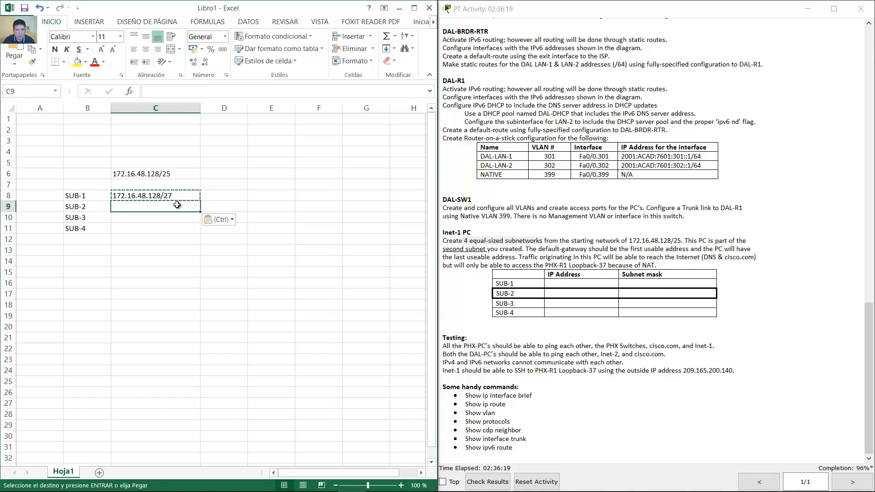
{"action": "double_click", "coordinate": [165, 211]}
{"action": "key", "text": "BackSpace"}
{"action": "key", "text": "BackSpace"}
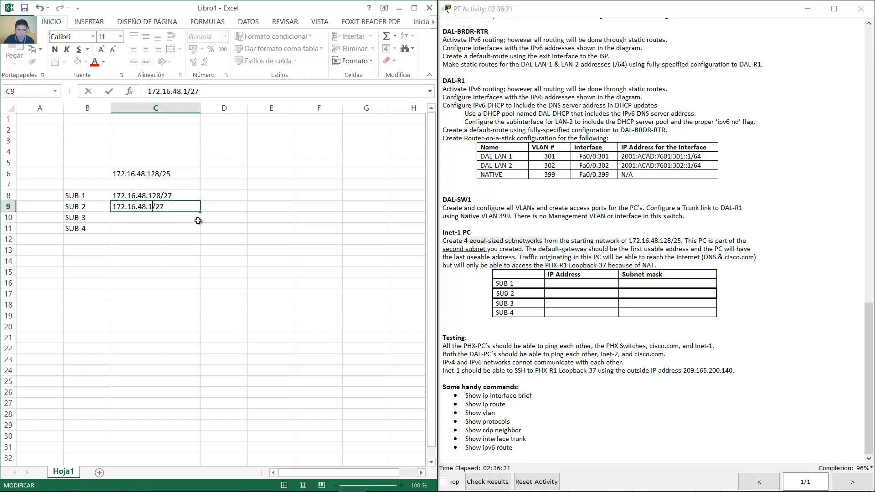
{"action": "left_click", "coordinate": [169, 206]}
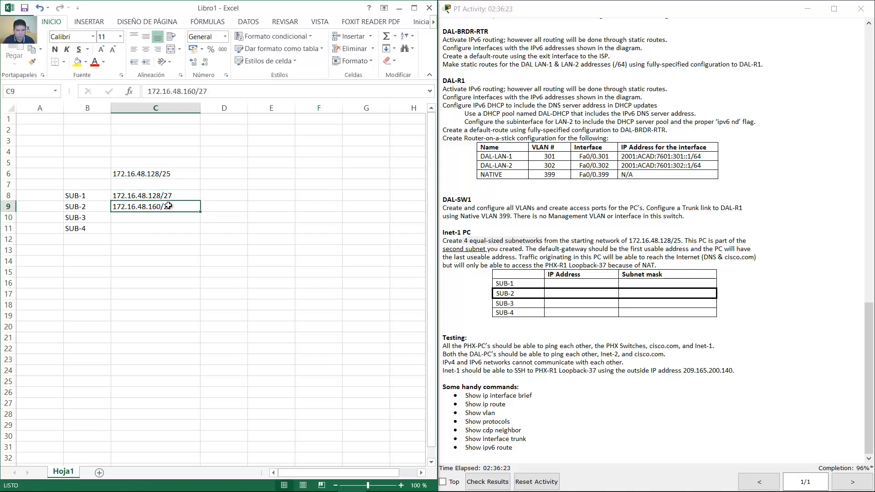
- Enter 172.16.48.192/27 beside SUB-3 and 172.16.48.224/27 beside SUB-4
{"action": "key", "text": "ctrl+c"}
{"action": "left_click", "coordinate": [160, 219]}
{"action": "key", "text": "ctrl+v"}
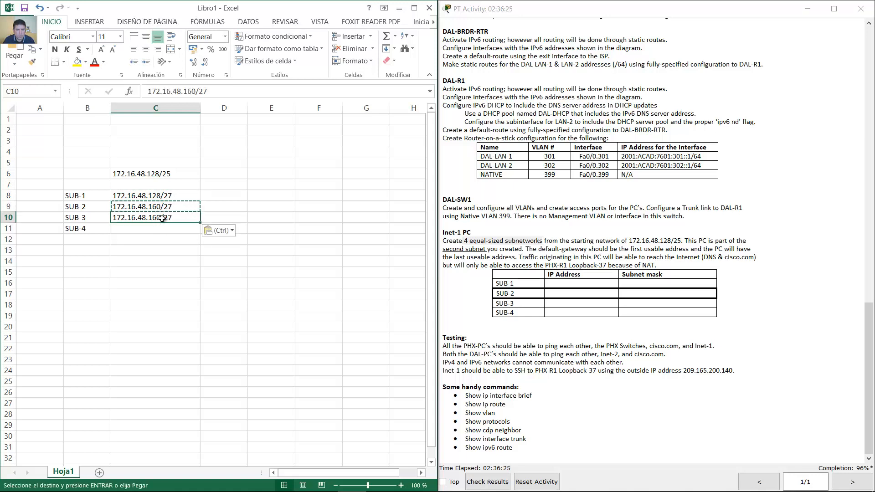
{"action": "double_click", "coordinate": [164, 219]}
{"action": "key", "text": "BackSpace"}
{"action": "key", "text": "BackSpace"}
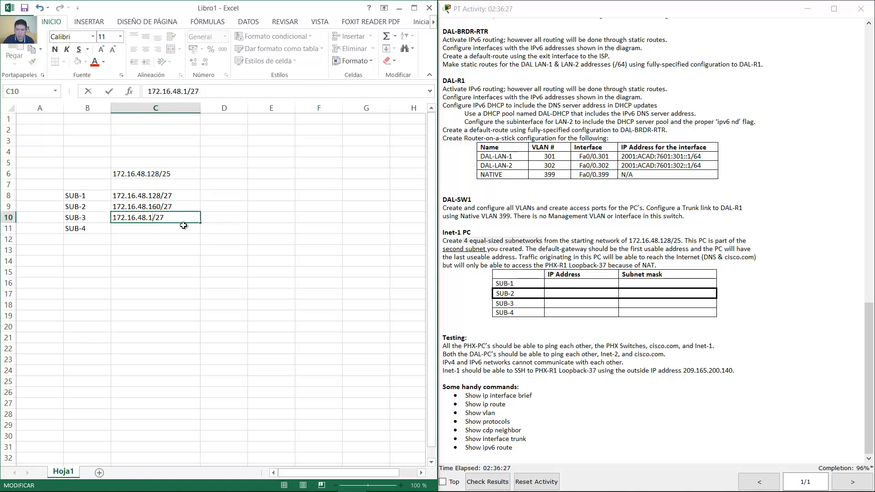
{"action": "type", "text": "92"}
{"action": "key", "text": "Return"}
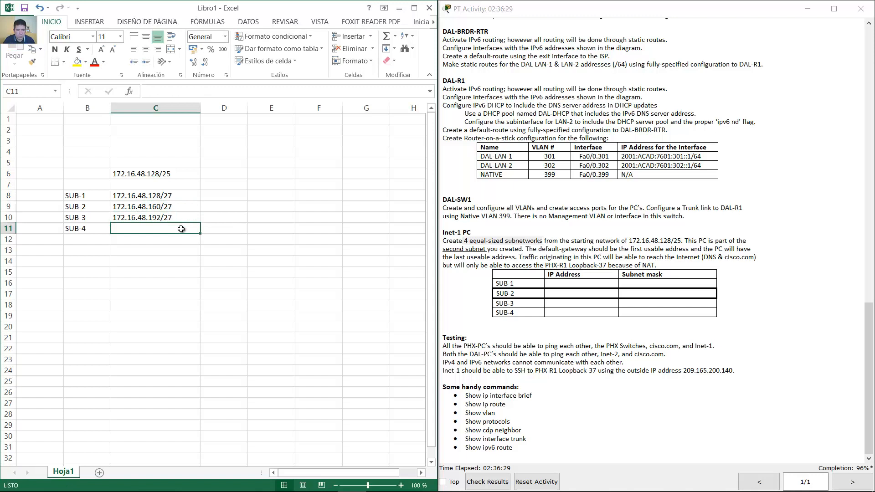
{"action": "left_click", "coordinate": [166, 218]}
{"action": "key", "text": "ctrl+c"}
{"action": "key", "text": "Down"}
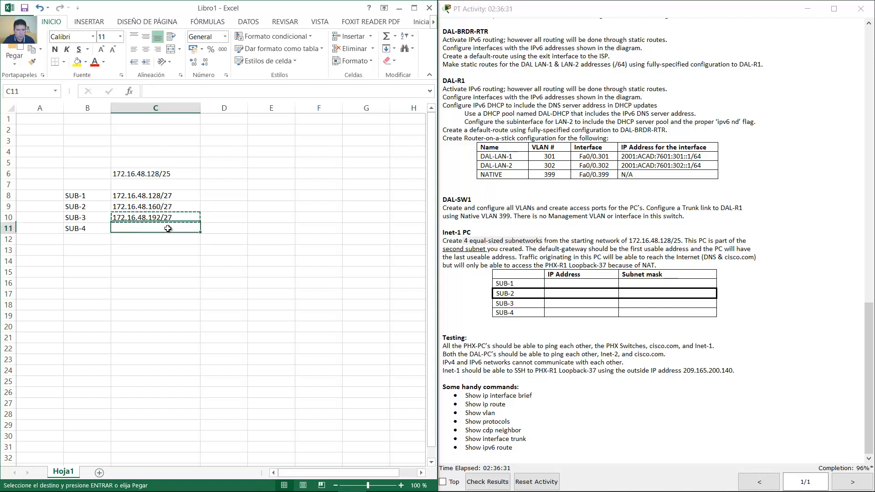
{"action": "key", "text": "ctrl+v"}
{"action": "key", "text": "F2"}
{"action": "key", "text": "Left"}
{"action": "key", "text": "Left"}
{"action": "key", "text": "Left"}
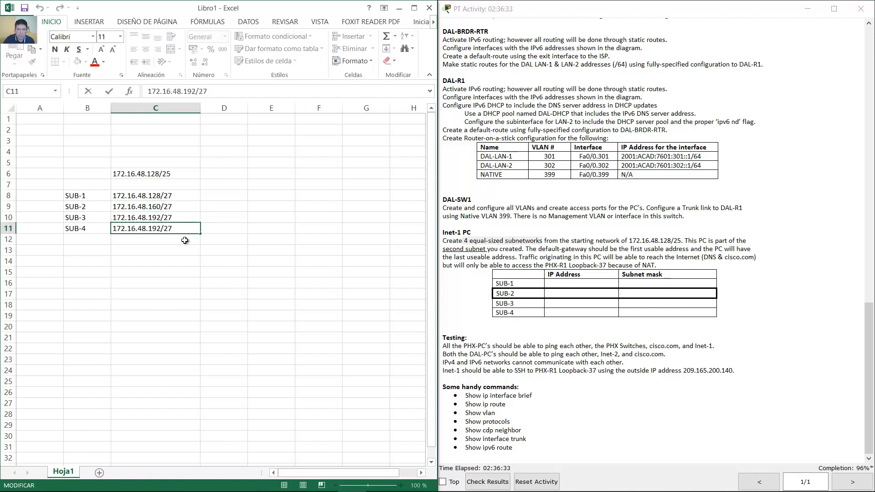
{"action": "key", "text": "BackSpace"}
{"action": "key", "text": "BackSpace"}
{"action": "key", "text": "BackSpace"}
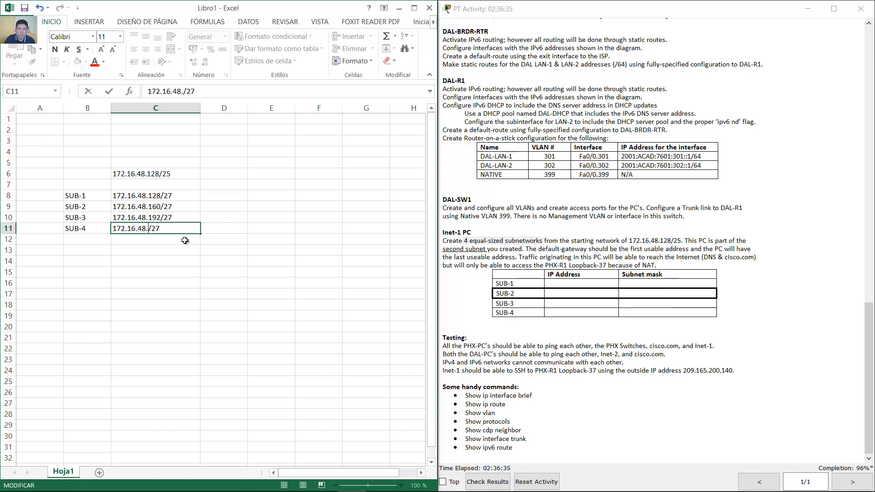
{"action": "type", "text": "224"}
{"action": "left_click", "coordinate": [219, 220]}
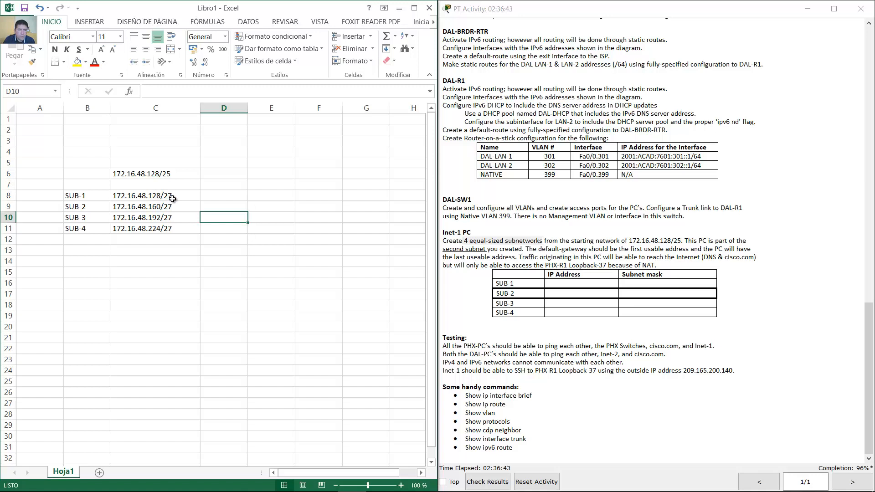
- Make the SUB-2 row (B9:C9) bold
{"action": "left_click", "coordinate": [173, 199]}
{"action": "left_click_drag", "start_coordinate": [172, 207], "coordinate": [91, 208]}
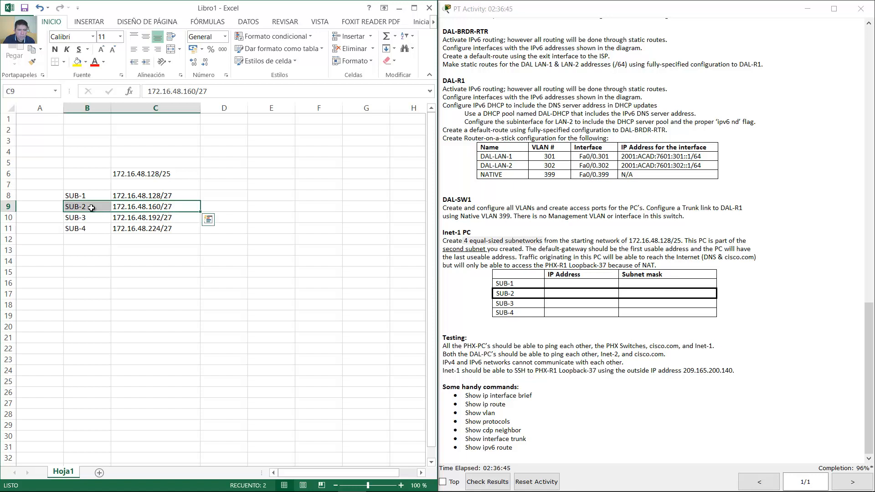
{"action": "left_click", "coordinate": [55, 50]}
{"action": "left_click", "coordinate": [202, 211]}
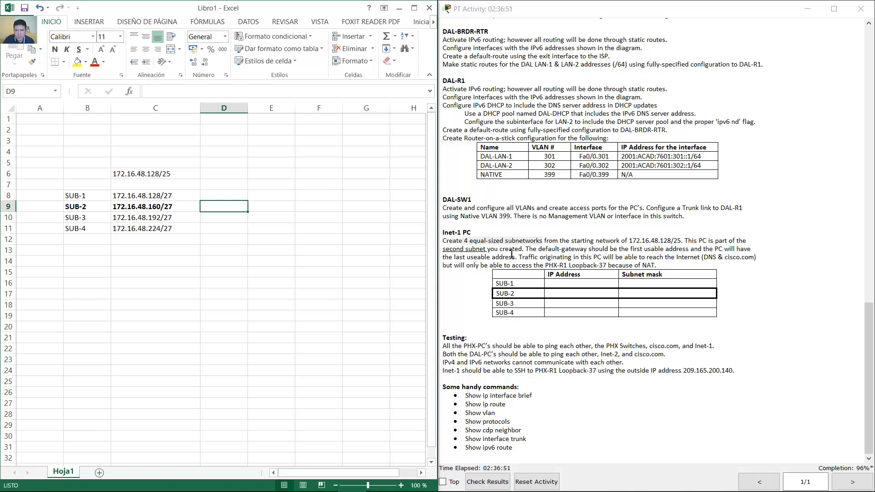
- Enter 161 in D9 and 190 in E9 for the SUB-2 gateway and PC
{"action": "mouse_move", "coordinate": [529, 250]}
{"action": "left_mouse_down"}
{"action": "mouse_move", "coordinate": [752, 251]}
{"action": "mouse_move", "coordinate": [559, 265]}
{"action": "mouse_move", "coordinate": [473, 265]}
{"action": "mouse_move", "coordinate": [472, 257]}
{"action": "mouse_move", "coordinate": [516, 258]}
{"action": "left_mouse_up"}
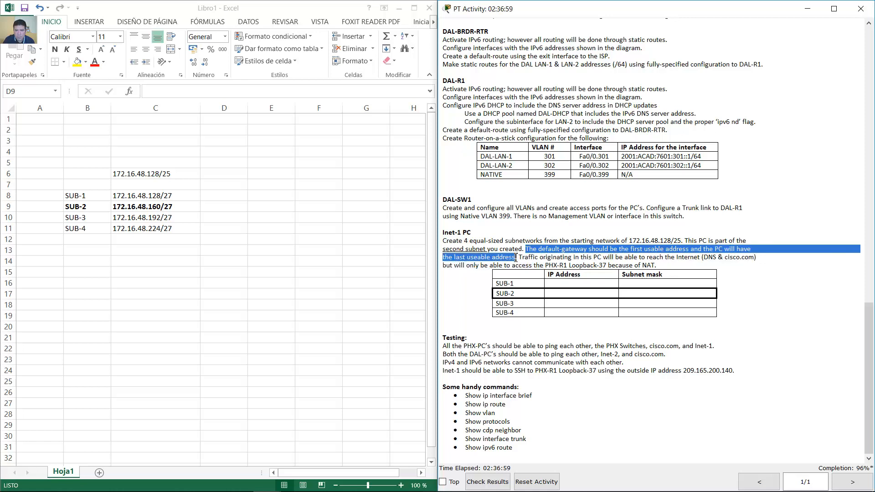
{"action": "left_click", "coordinate": [221, 206]}
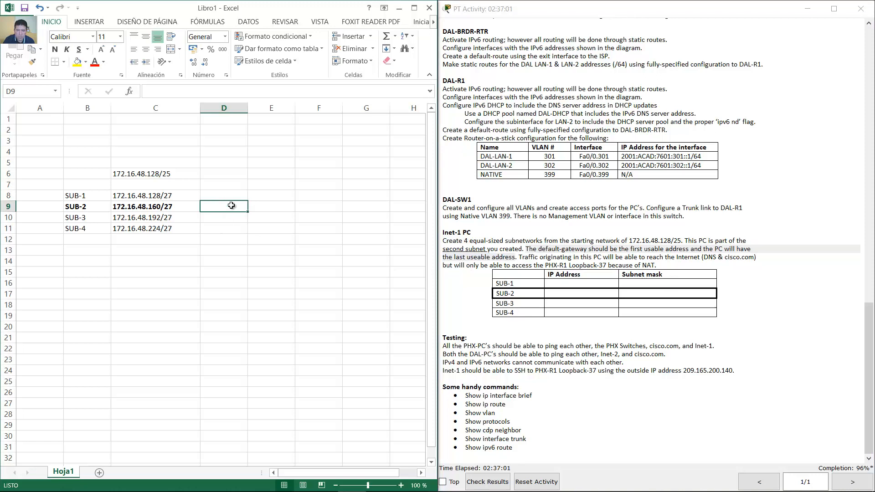
{"action": "type", "text": "161"}
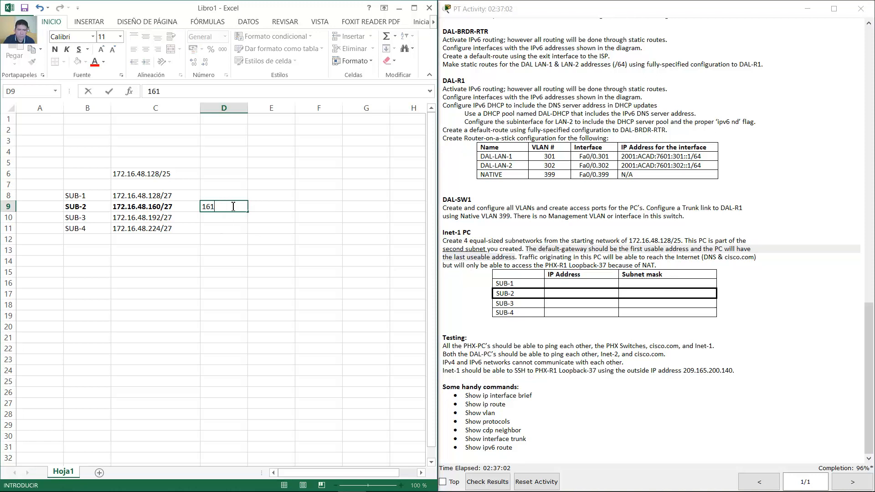
{"action": "left_click", "coordinate": [281, 207]}
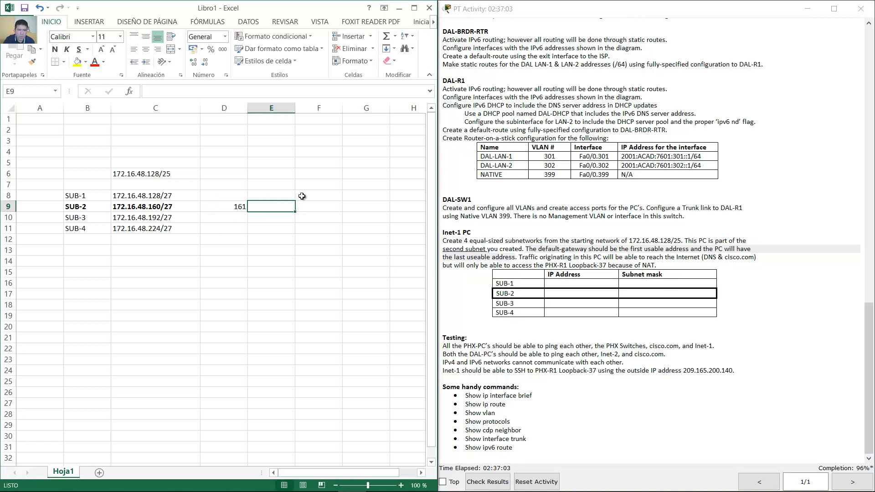
{"action": "left_click", "coordinate": [158, 218]}
{"action": "left_click", "coordinate": [285, 206]}
{"action": "type", "text": "190"}
{"action": "key", "text": "Return"}
{"action": "left_click", "coordinate": [286, 208]}
- Relabel the two cells as GW-161 and PC-190
{"action": "left_click", "coordinate": [232, 208]}
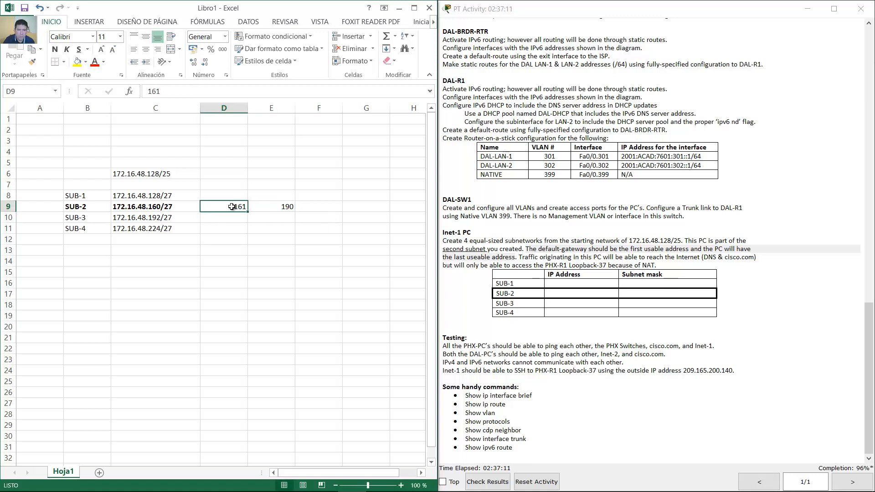
{"action": "left_click", "coordinate": [275, 210]}
{"action": "left_click", "coordinate": [236, 197]}
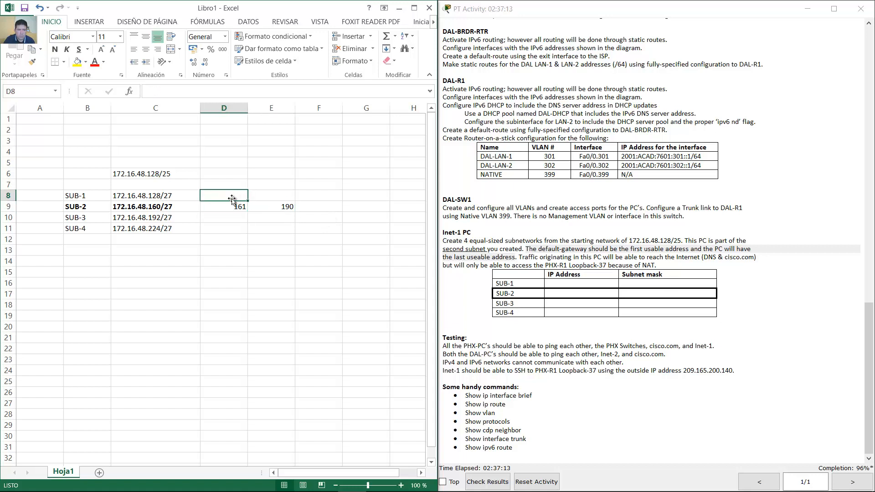
{"action": "left_click", "coordinate": [234, 207]}
{"action": "left_click", "coordinate": [278, 211]}
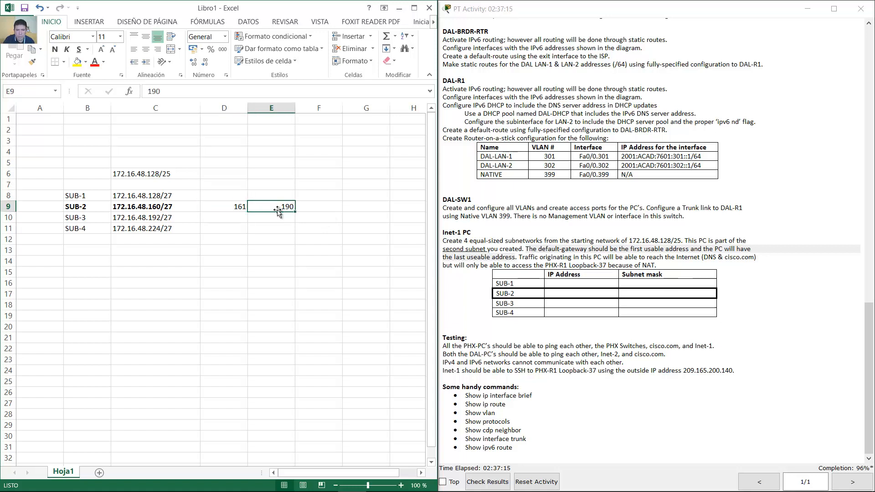
{"action": "double_click", "coordinate": [231, 207]}
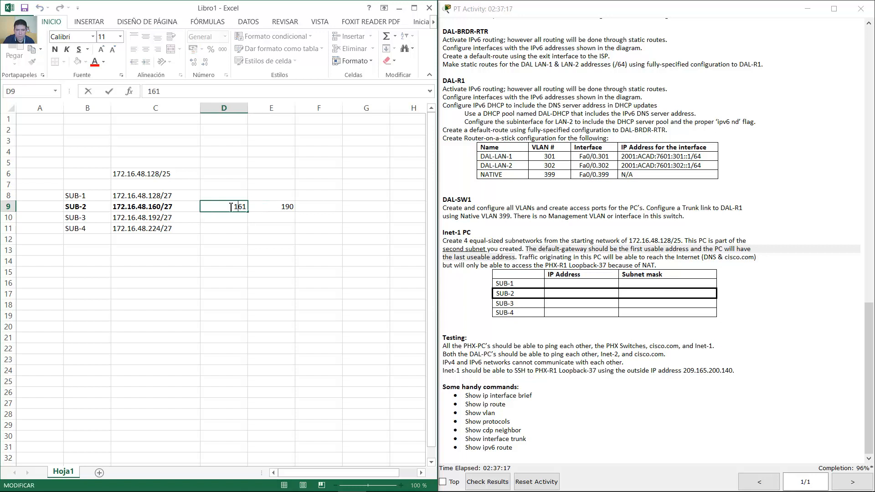
{"action": "type", "text": "DG"}
{"action": "key", "text": "BackSpace"}
{"action": "key", "text": "BackSpace"}
{"action": "type", "text": "GW-"}
{"action": "double_click", "coordinate": [279, 207]}
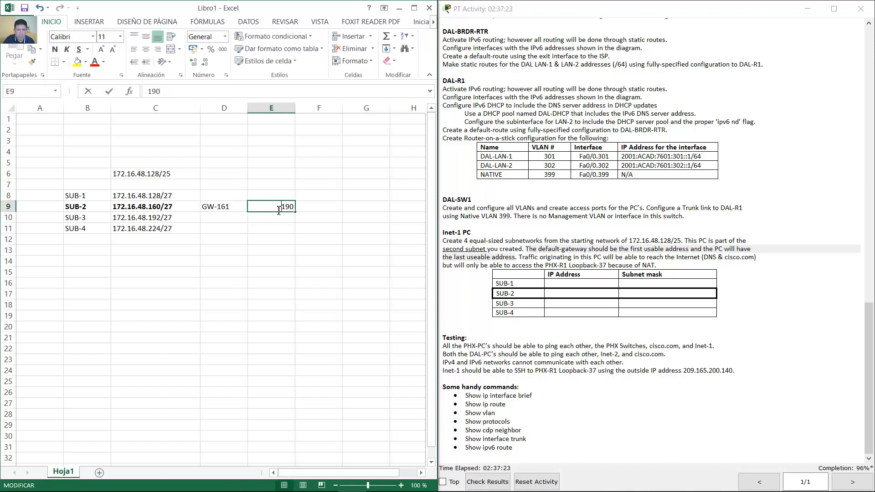
{"action": "type", "text": "PC-"}
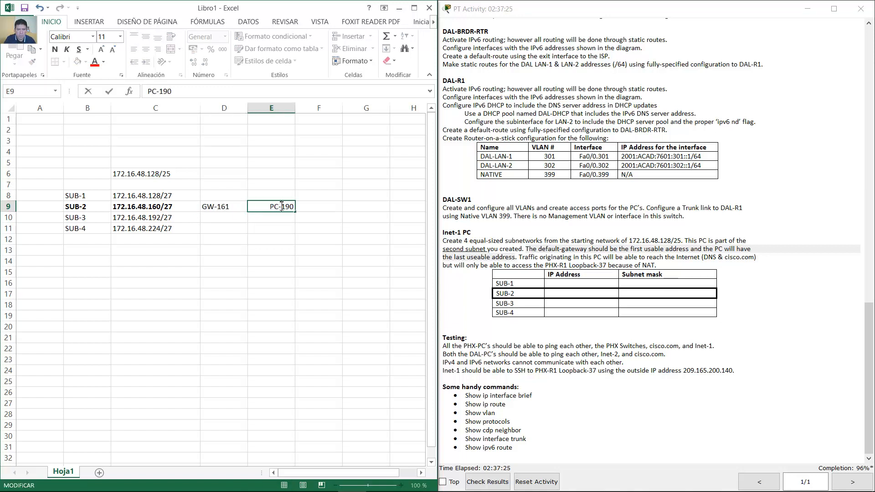
{"action": "left_click", "coordinate": [305, 203]}
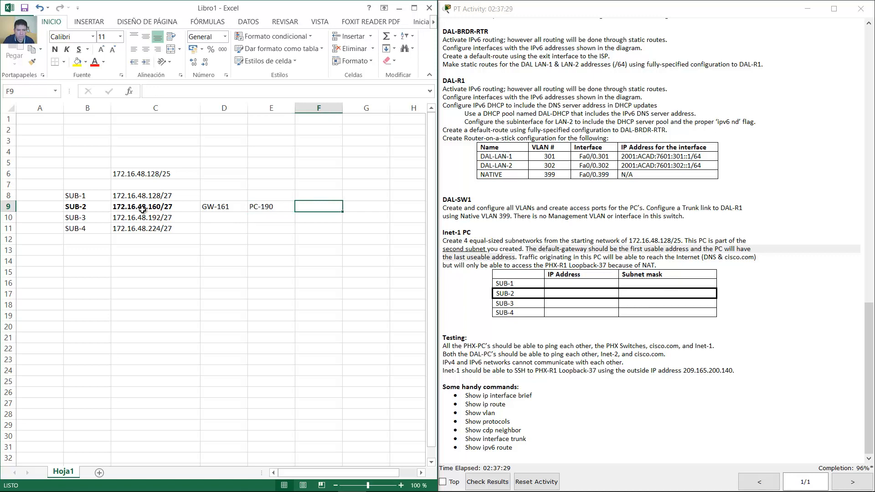
- Open Inet-1's IP Configuration, dismiss the invalid-address error and enter IP 172.16.48.190
{"action": "left_click", "coordinate": [399, 9]}
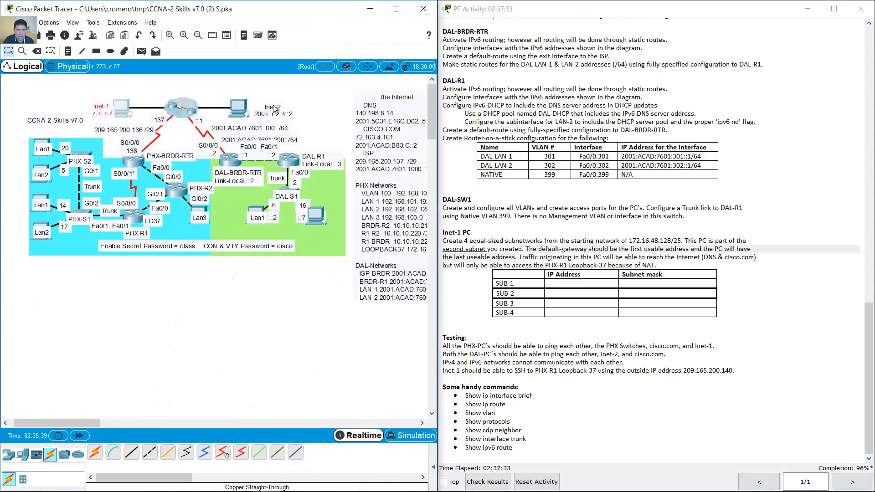
{"action": "left_click", "coordinate": [274, 108]}
{"action": "left_click", "coordinate": [326, 97]}
{"action": "left_click", "coordinate": [302, 136]}
{"action": "left_click", "coordinate": [401, 164]}
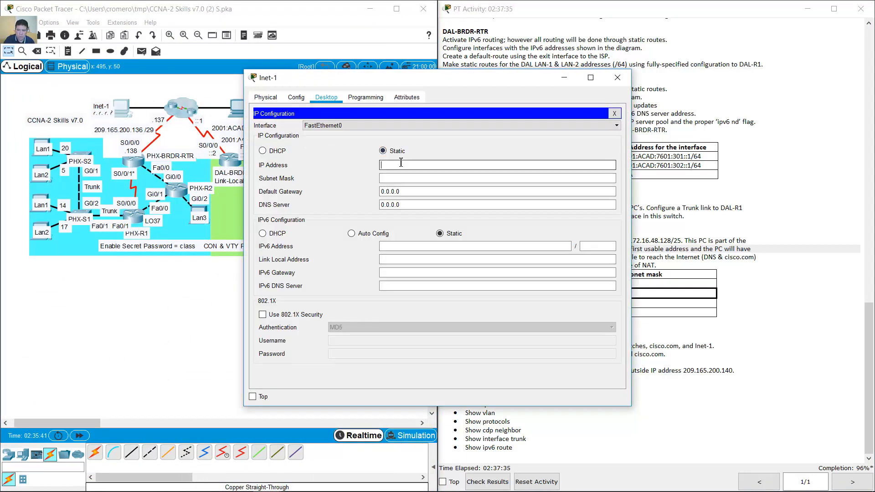
{"action": "type", "text": "172.16.48."}
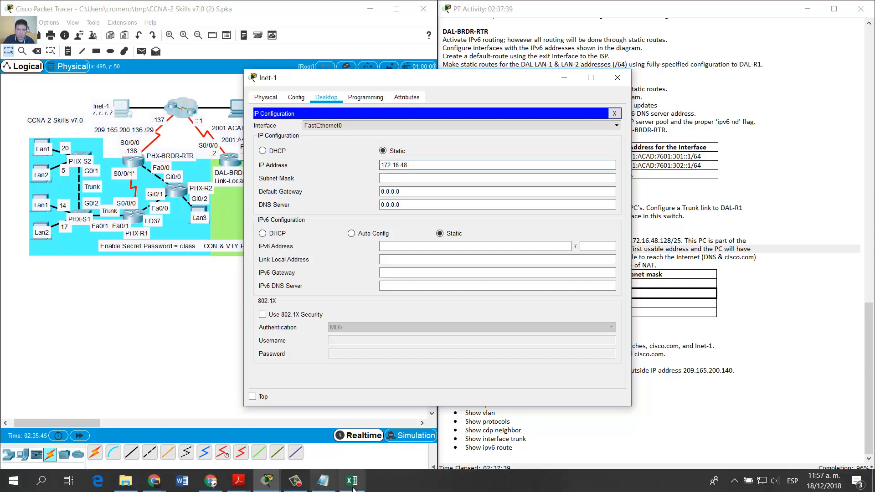
{"action": "left_click", "coordinate": [356, 488]}
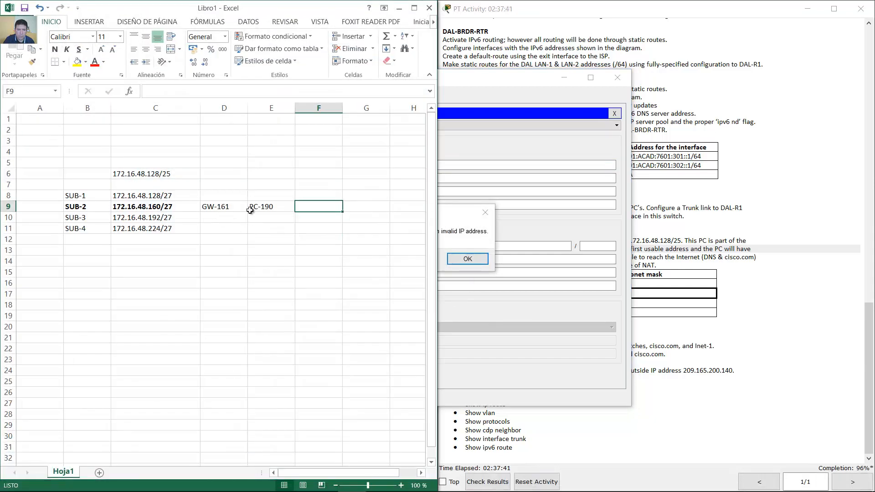
{"action": "left_click", "coordinate": [399, 8]}
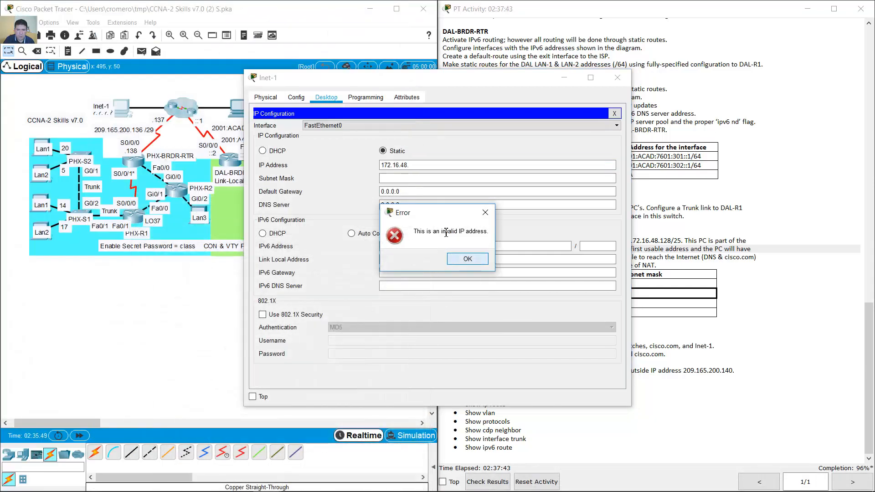
{"action": "left_click", "coordinate": [468, 259]}
{"action": "type", "text": "172.16.48."}
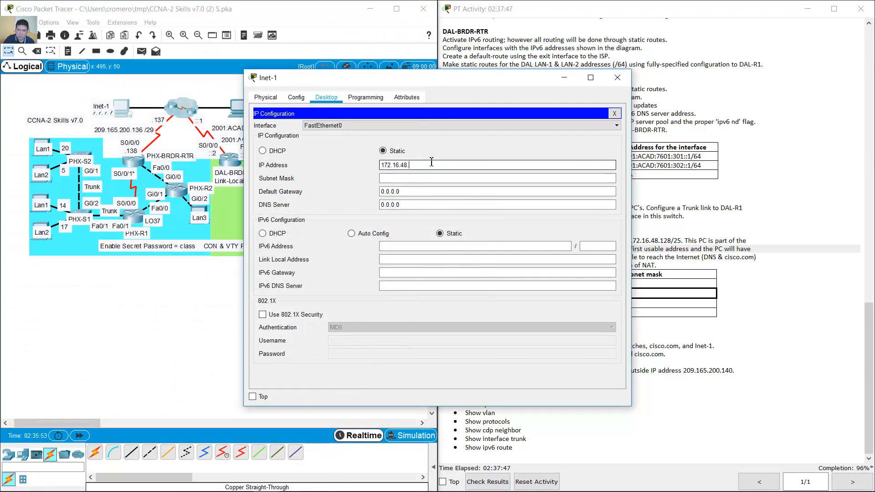
{"action": "type", "text": "190"}
- Set Inet-1's subnet mask to 255.255.255.224 and default gateway to 172.16.48.161
{"action": "left_click", "coordinate": [438, 178]}
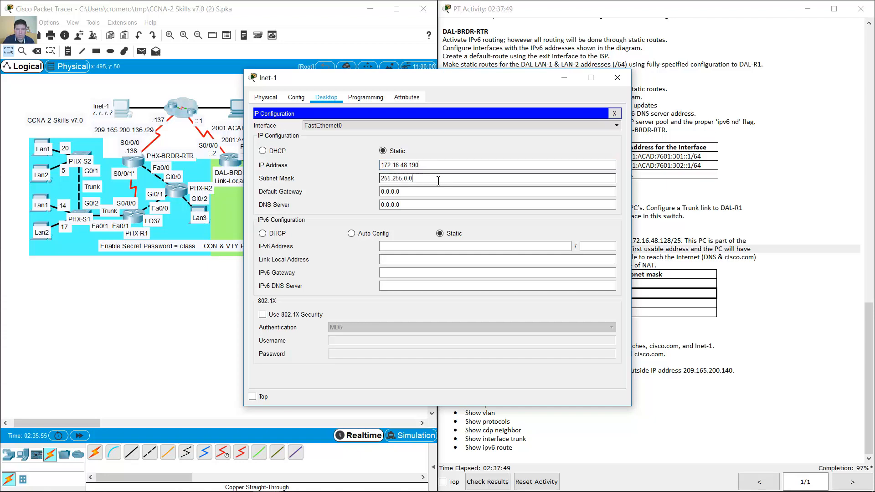
{"action": "left_click", "coordinate": [637, 208]}
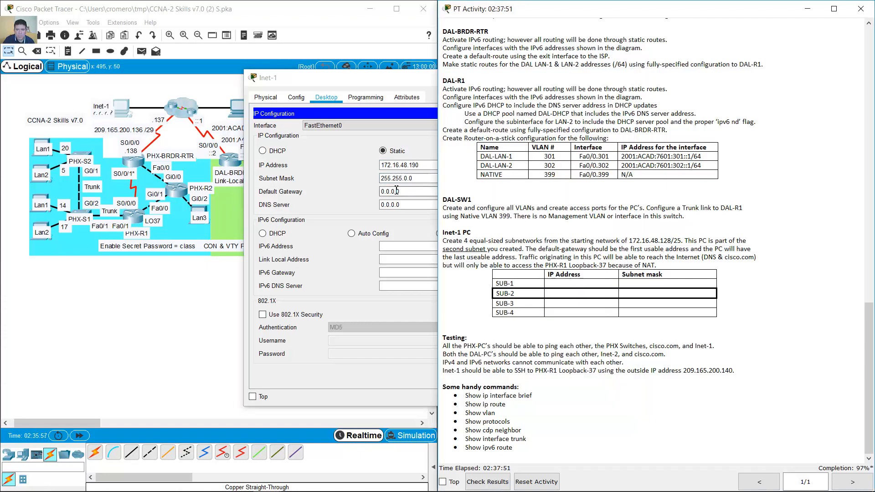
{"action": "left_click", "coordinate": [417, 179]}
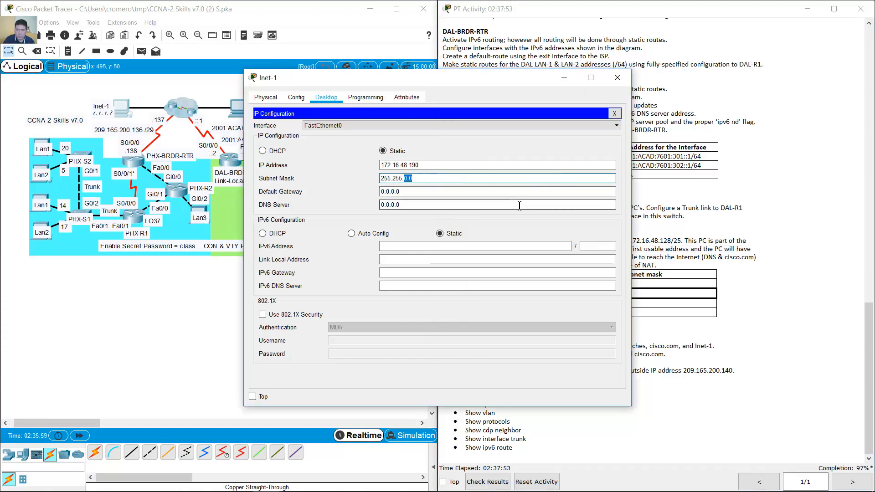
{"action": "type", "text": "255.255"}
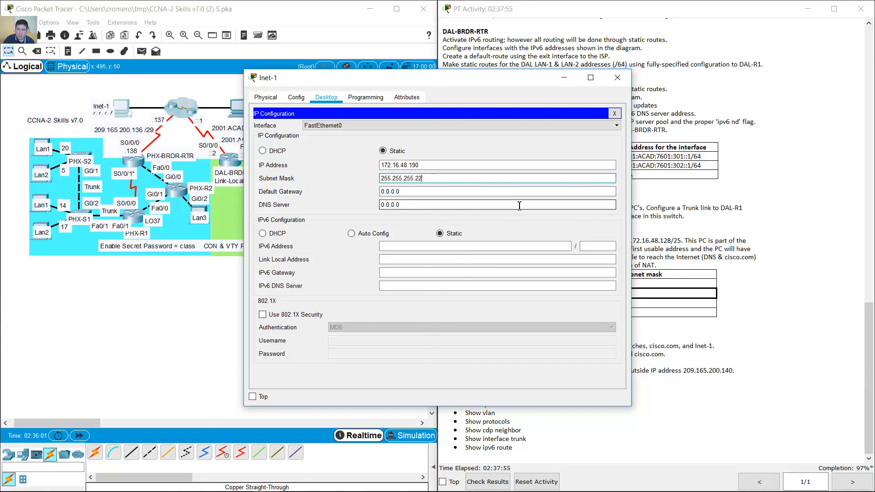
{"action": "type", "text": "24"}
{"action": "left_click_drag", "start_coordinate": [437, 178], "coordinate": [380, 167]}
{"action": "key", "text": "ctrl+c"}
{"action": "left_click", "coordinate": [437, 181]}
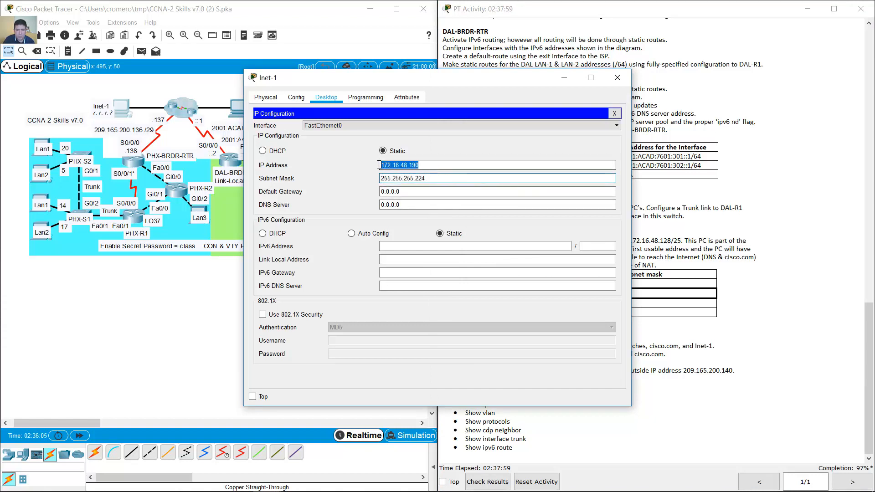
{"action": "left_click_drag", "start_coordinate": [411, 194], "coordinate": [368, 192]}
{"action": "key", "text": "ctrl+v"}
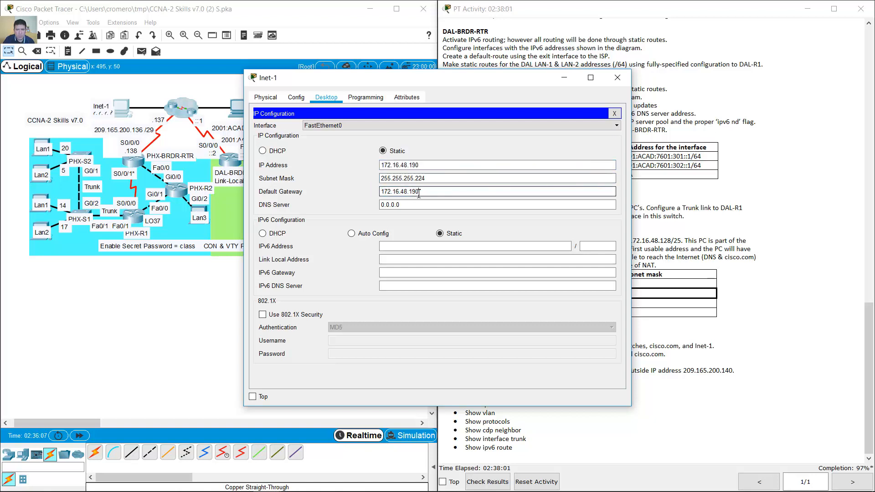
{"action": "type", "text": "61"}
- Set Inet-1's DNS server to 140.198.8.14
{"action": "left_click", "coordinate": [469, 203]}
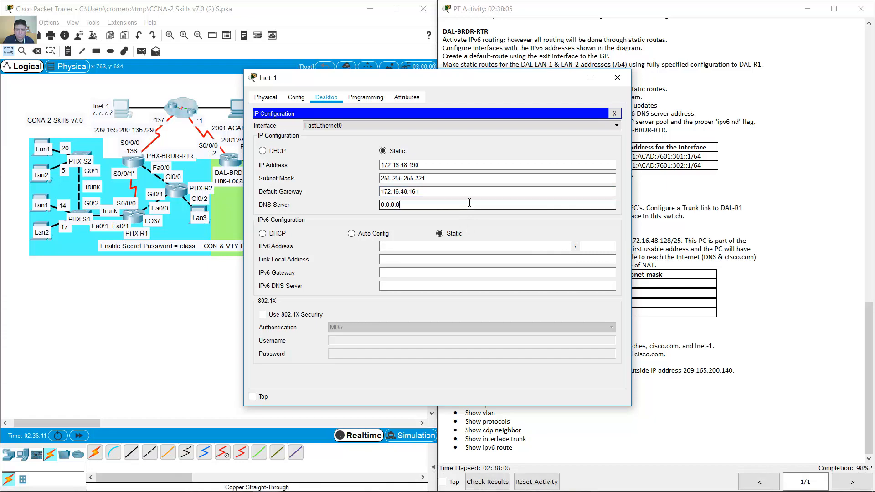
{"action": "left_click", "coordinate": [351, 481]}
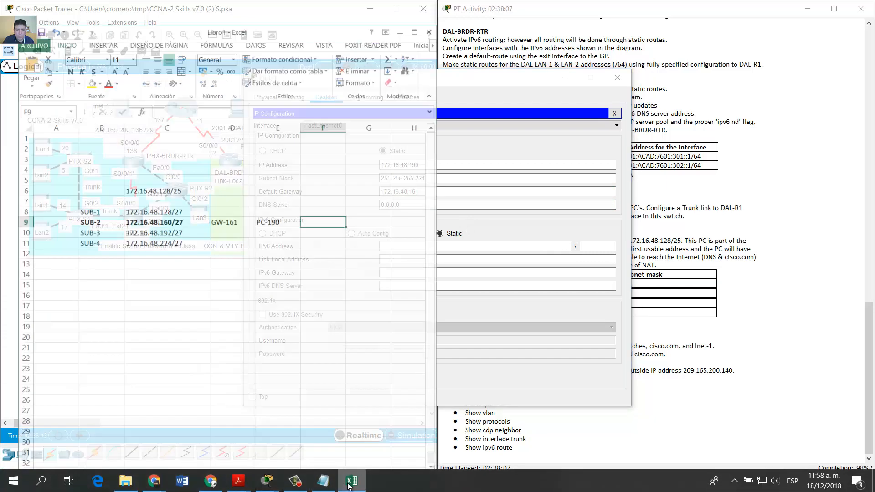
{"action": "left_click", "coordinate": [351, 483]}
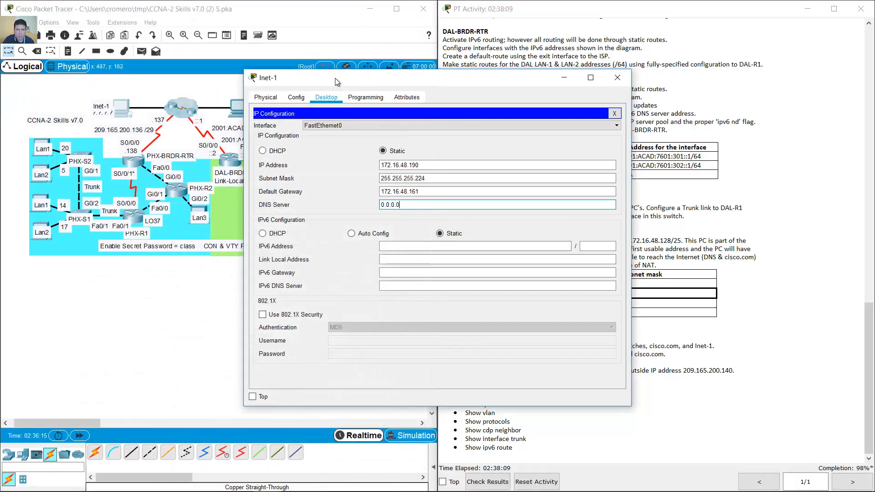
{"action": "left_click_drag", "start_coordinate": [335, 78], "coordinate": [395, 134]}
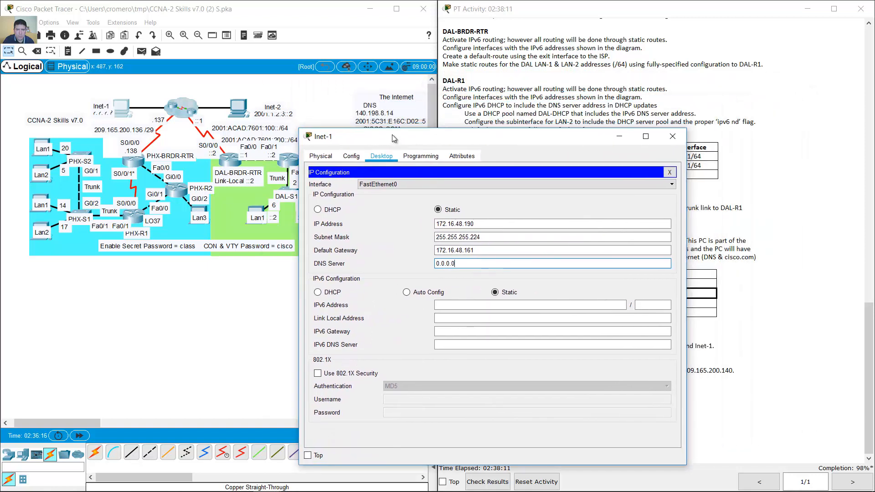
{"action": "key", "text": "ctrl+a"}
{"action": "type", "text": "14"}
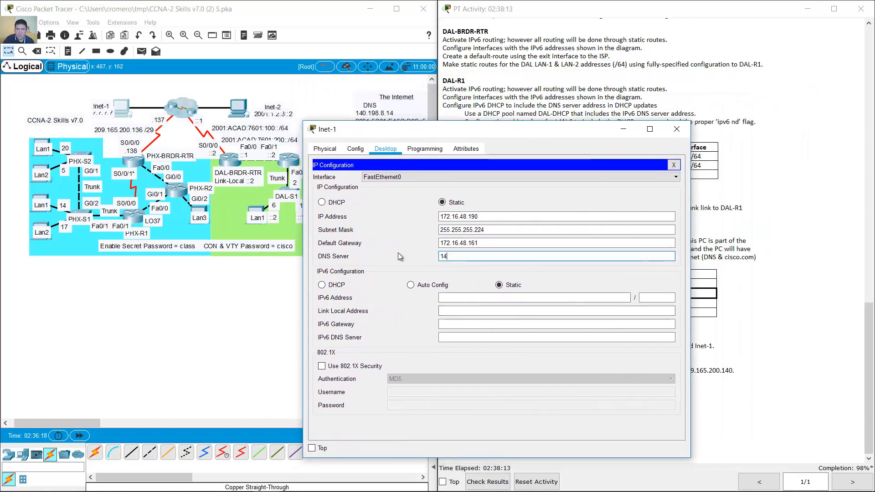
{"action": "type", "text": "0.198.8.1"}
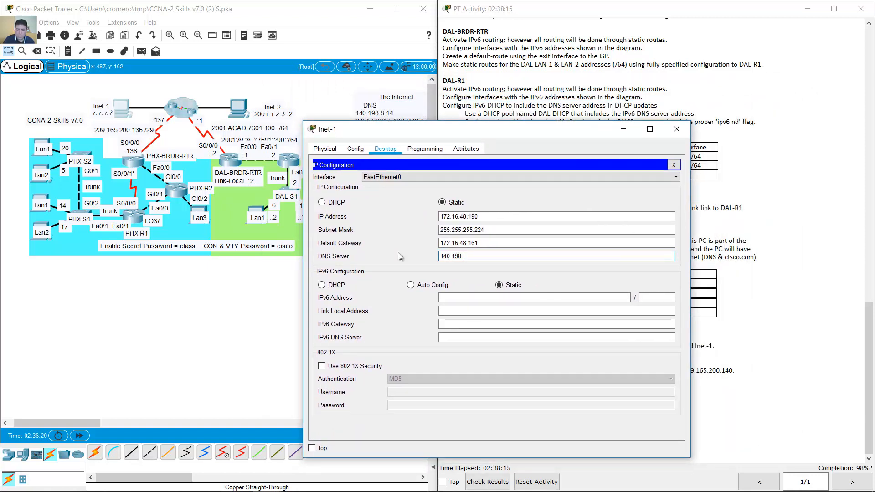
{"action": "type", "text": "4"}
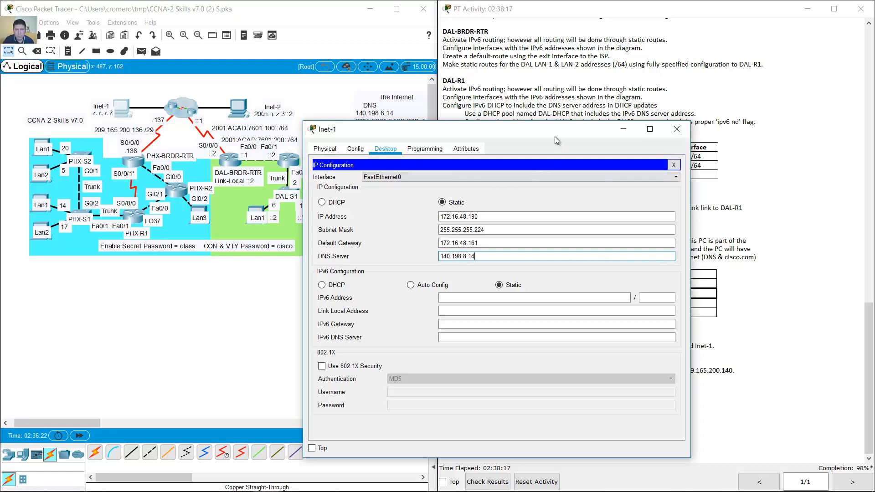
{"action": "left_click_drag", "start_coordinate": [554, 136], "coordinate": [496, 150]}
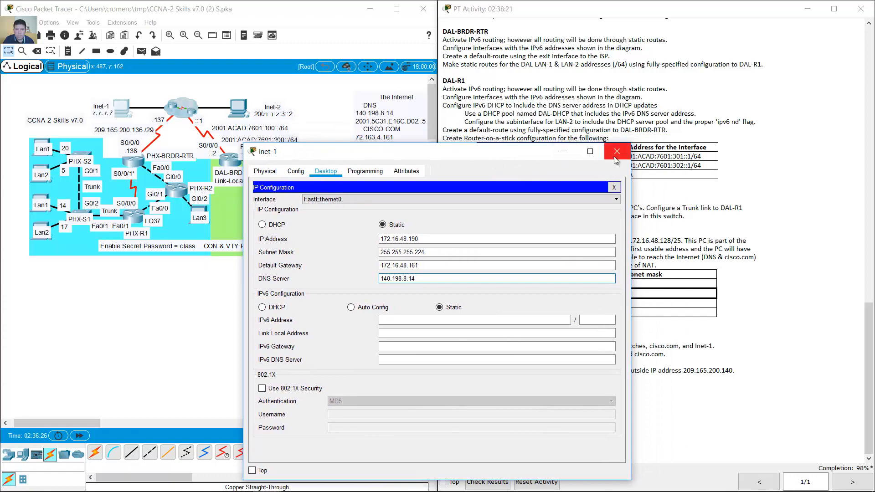
- Close Inet-1's IP Configuration and window, review the PHX ping requirement, then open PHX-LAN1a
{"action": "left_click", "coordinate": [614, 187]}
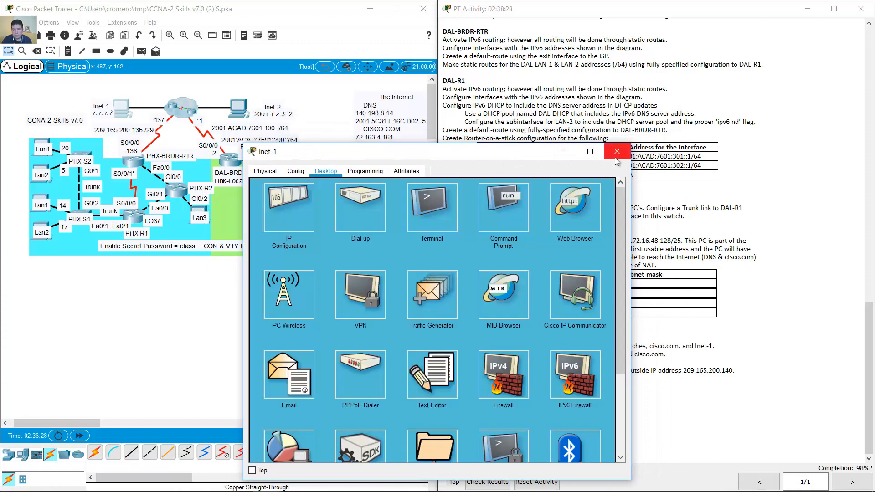
{"action": "left_click", "coordinate": [617, 152]}
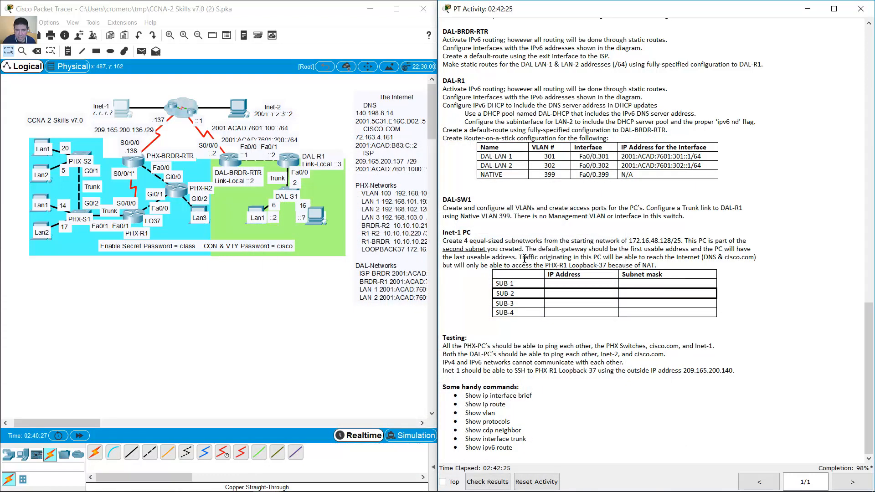
{"action": "left_click_drag", "start_coordinate": [522, 258], "coordinate": [750, 260]}
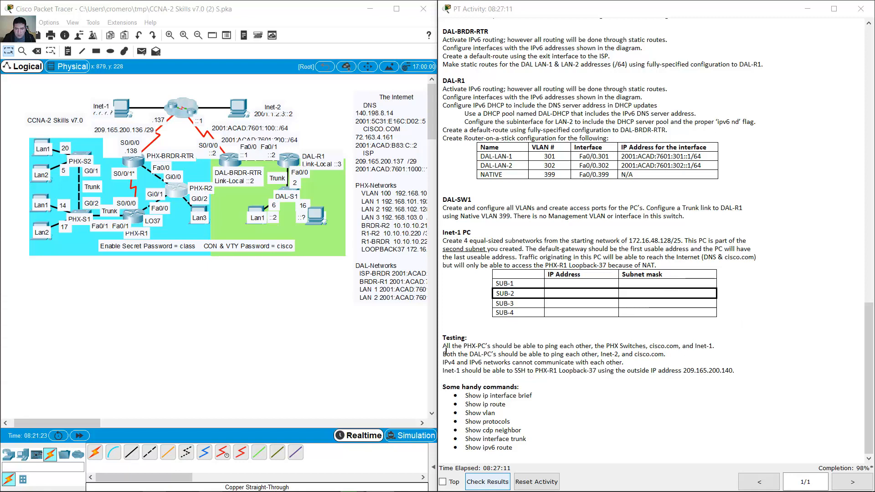
{"action": "left_click_drag", "start_coordinate": [443, 346], "coordinate": [592, 346]}
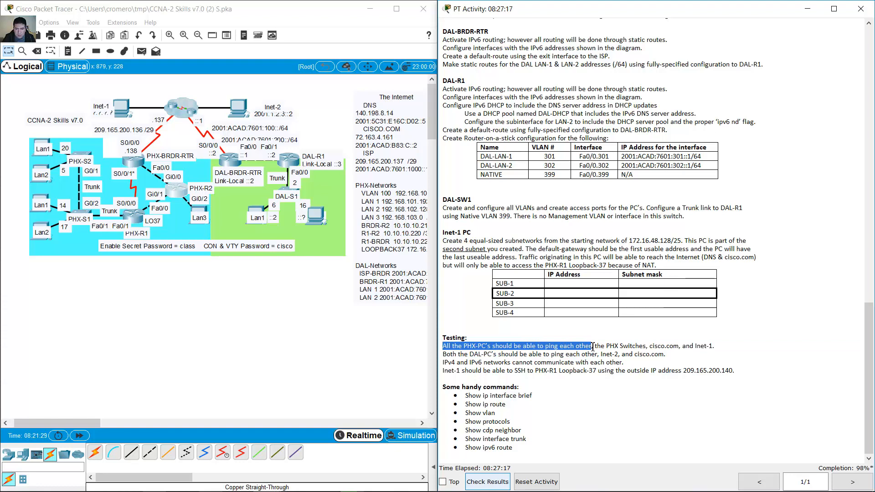
{"action": "left_click", "coordinate": [44, 151]}
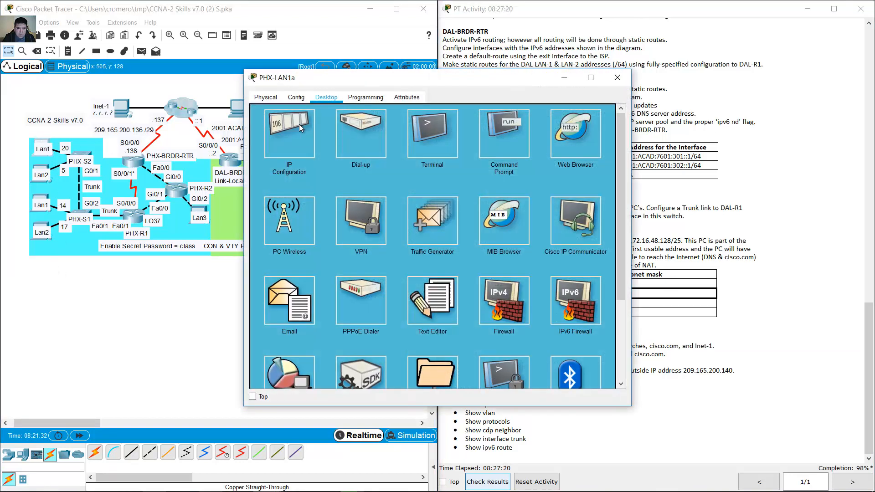
- From PHX-LAN1a's Command Prompt, ping PHX-LAN2a at its copied address 192.168.102.130
{"action": "left_click", "coordinate": [500, 129]}
{"action": "scroll", "coordinate": [609, 294], "scroll_direction": "down", "scroll_amount": 2}
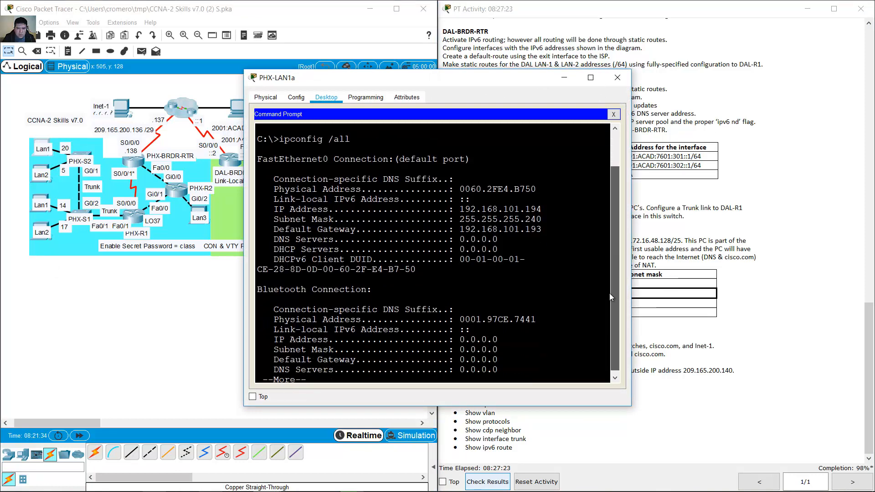
{"action": "scroll", "coordinate": [543, 330], "scroll_direction": "down", "scroll_amount": 3}
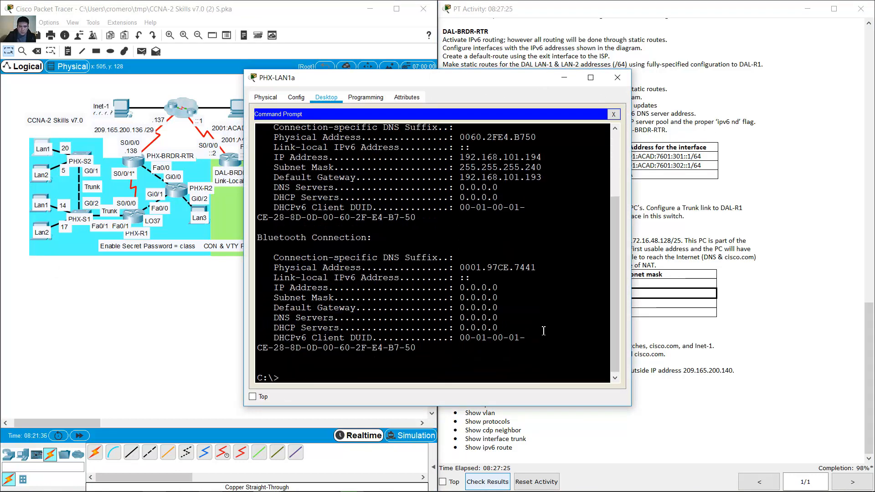
{"action": "type", "text": "ping"}
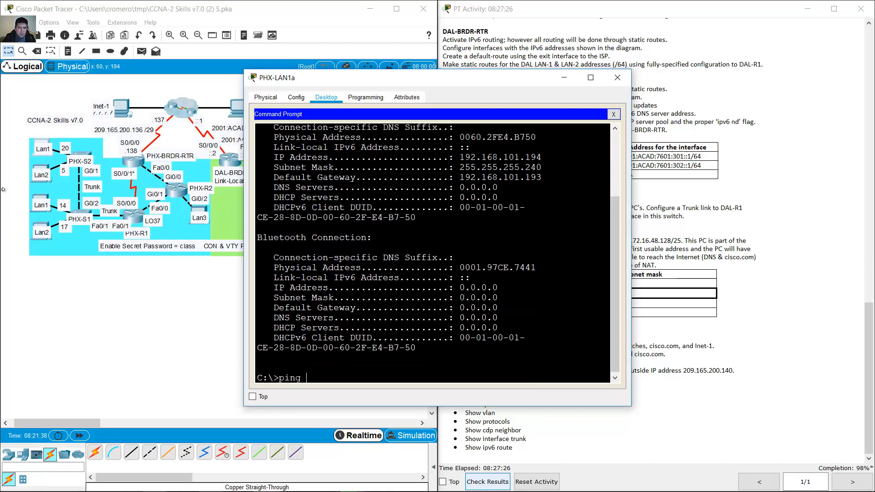
{"action": "left_click", "coordinate": [43, 170]}
{"action": "left_click", "coordinate": [42, 170]}
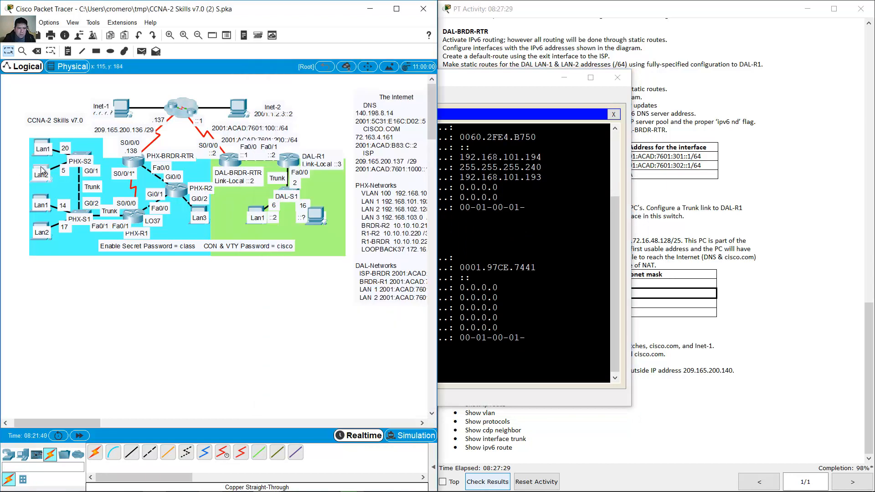
{"action": "left_click_drag", "start_coordinate": [425, 165], "coordinate": [369, 164]}
{"action": "key", "text": "ctrl+c"}
{"action": "right_click", "coordinate": [419, 165]}
{"action": "left_click", "coordinate": [444, 206]}
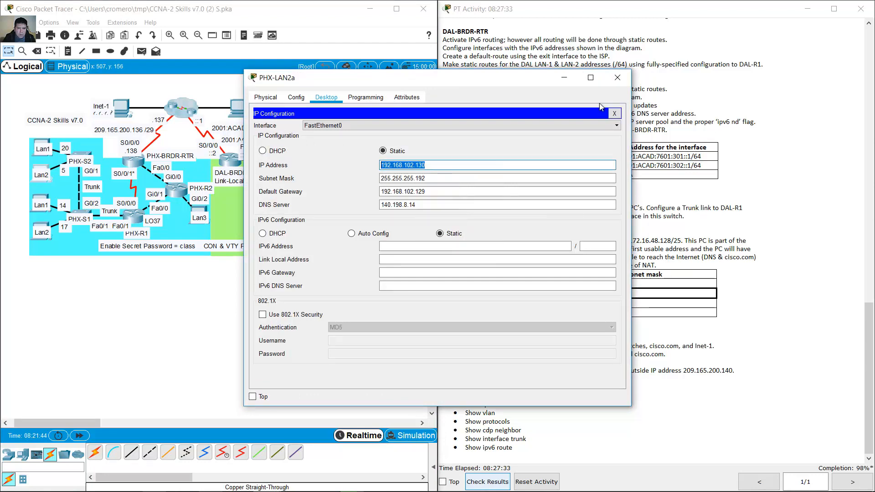
{"action": "left_click", "coordinate": [618, 78]}
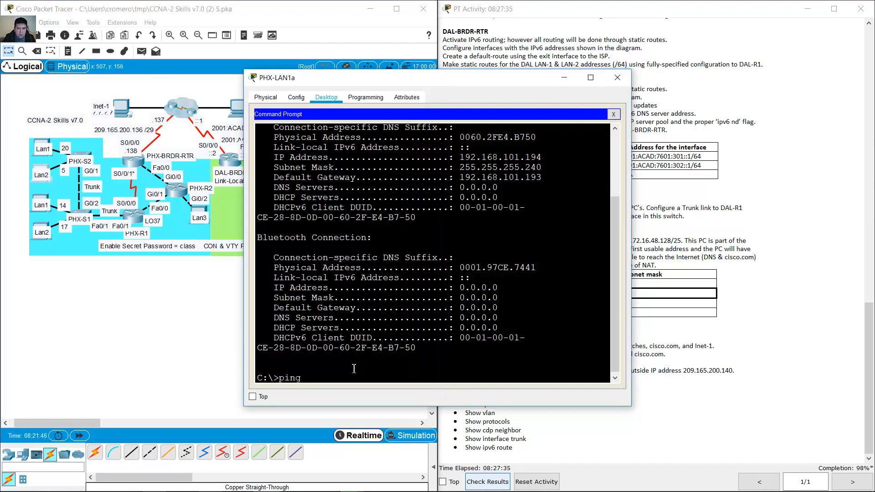
{"action": "left_click", "coordinate": [376, 385]}
{"action": "key", "text": "Return"}
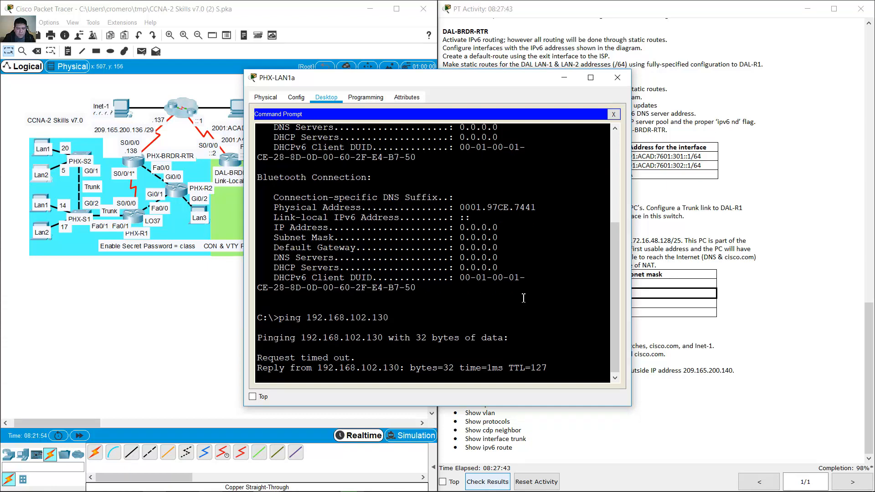
- Copy PHX-LAN1b's IP address and ping 192.168.101.195 from PHX-LAN1a
{"action": "left_click", "coordinate": [40, 199]}
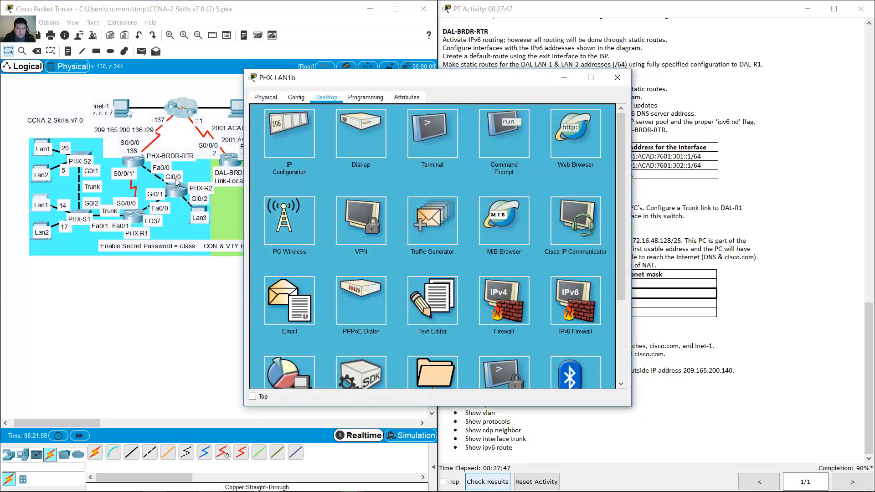
{"action": "left_click", "coordinate": [283, 141]}
{"action": "left_click_drag", "start_coordinate": [455, 165], "coordinate": [347, 165]}
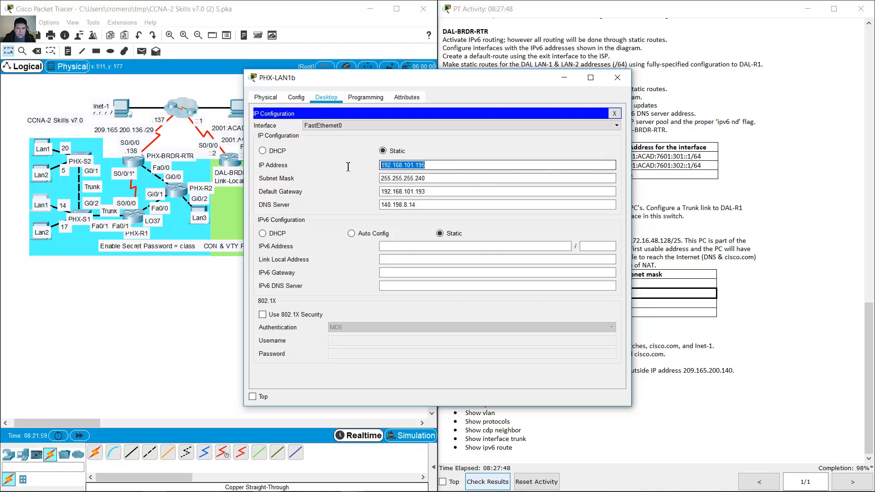
{"action": "right_click", "coordinate": [400, 165]}
{"action": "left_click", "coordinate": [419, 212]}
{"action": "left_click", "coordinate": [565, 78]}
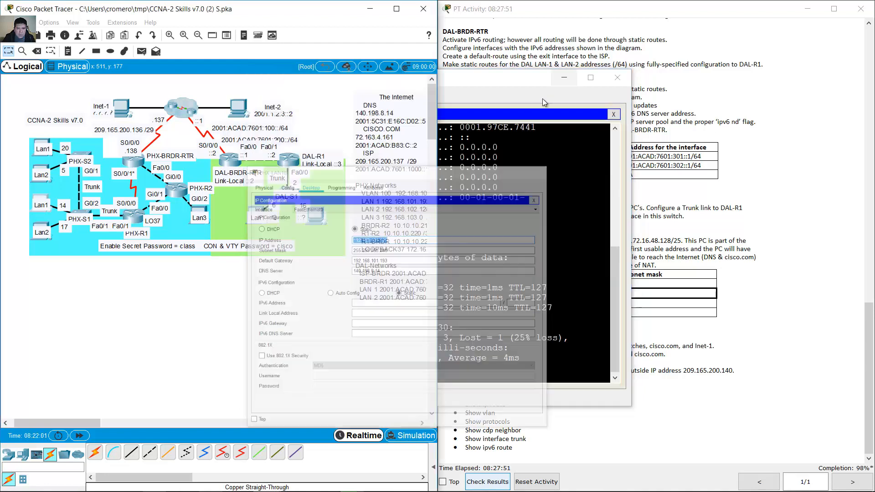
{"action": "type", "text": "ping"}
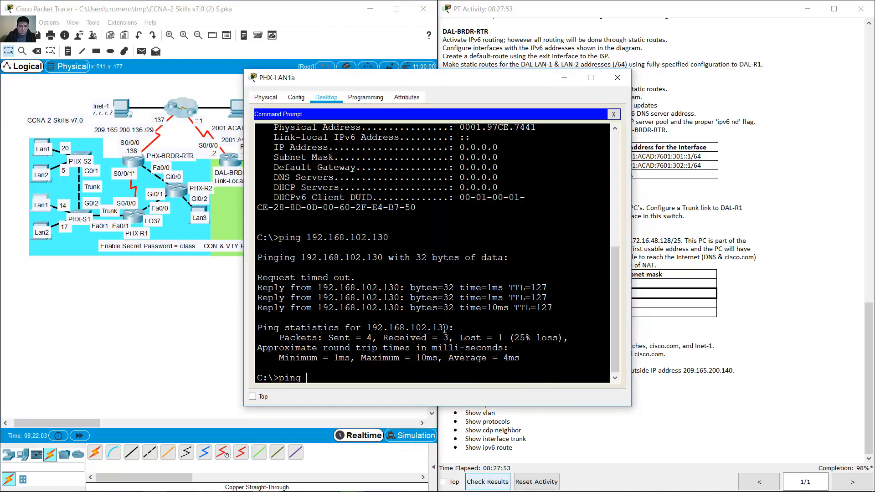
{"action": "right_click", "coordinate": [405, 347]}
{"action": "left_click", "coordinate": [412, 364]}
{"action": "key", "text": "Return"}
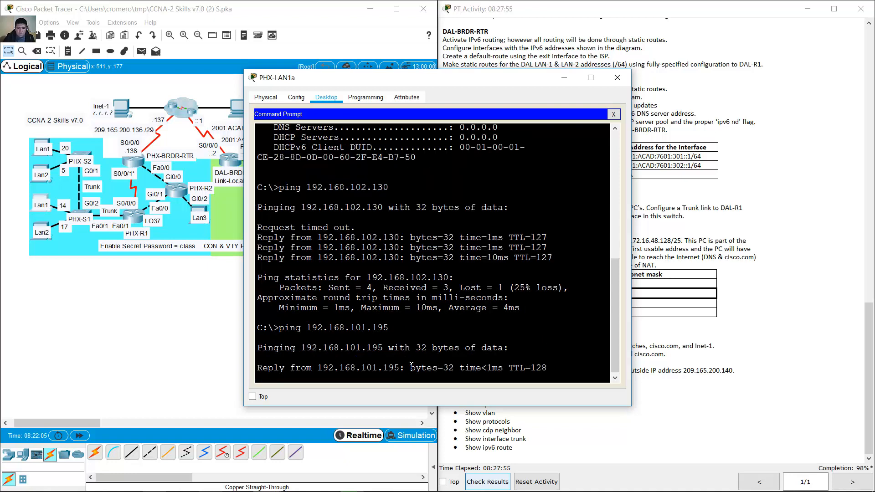
- Copy the Lan2 PC's IP address and ping 192.168.102.131 from PHX-LAN1a
{"action": "left_click", "coordinate": [46, 228]}
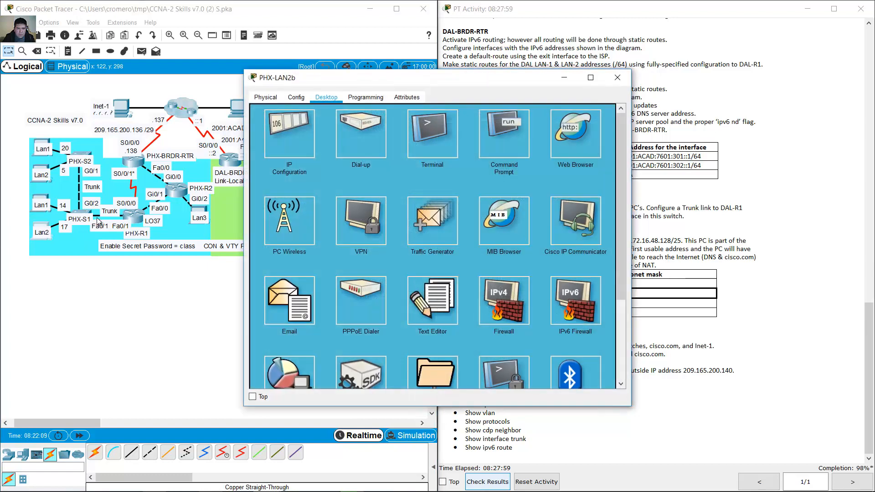
{"action": "left_click", "coordinate": [283, 141]}
{"action": "double_click", "coordinate": [387, 166]}
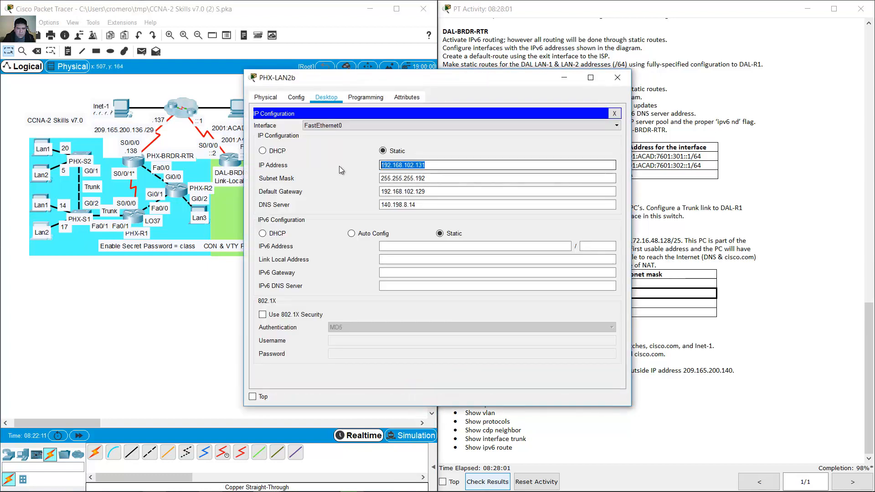
{"action": "right_click", "coordinate": [387, 168]}
{"action": "left_click", "coordinate": [409, 212]}
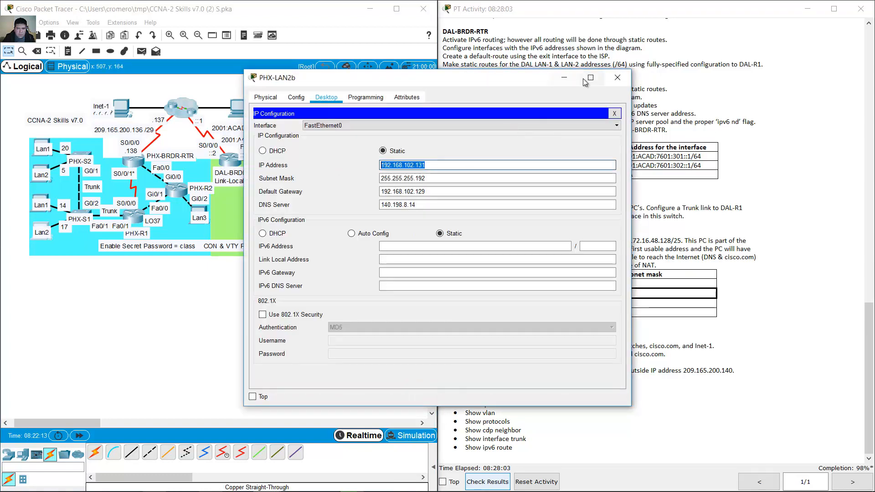
{"action": "left_click", "coordinate": [618, 77]}
{"action": "type", "text": "pin"}
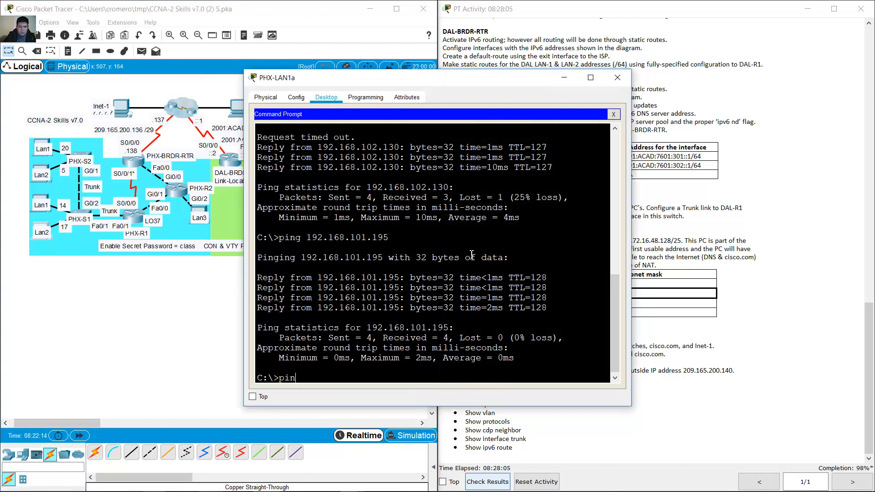
{"action": "type", "text": "g"}
{"action": "right_click", "coordinate": [472, 254]}
{"action": "left_click", "coordinate": [490, 272]}
{"action": "key", "text": "Return"}
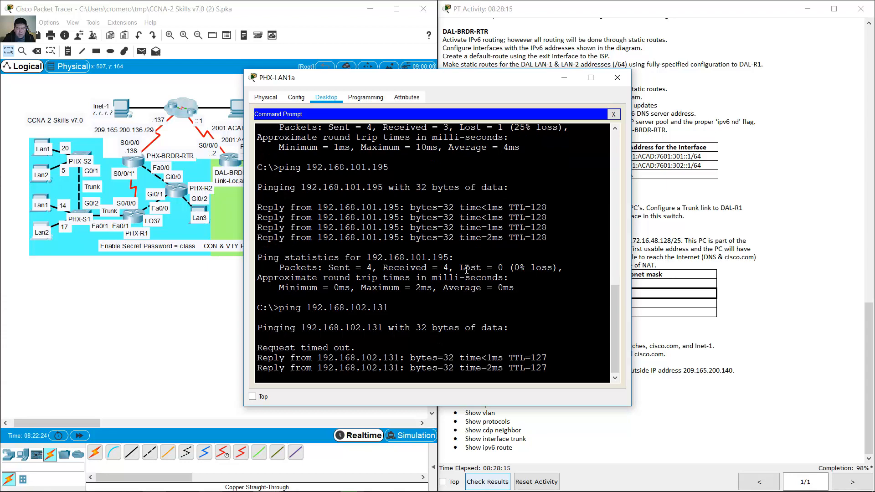
- Check the Lan3 PC's address and ping 192.168.103.11 twice from PHX-LAN1a
{"action": "left_click", "coordinate": [205, 278]}
{"action": "left_click", "coordinate": [199, 208]}
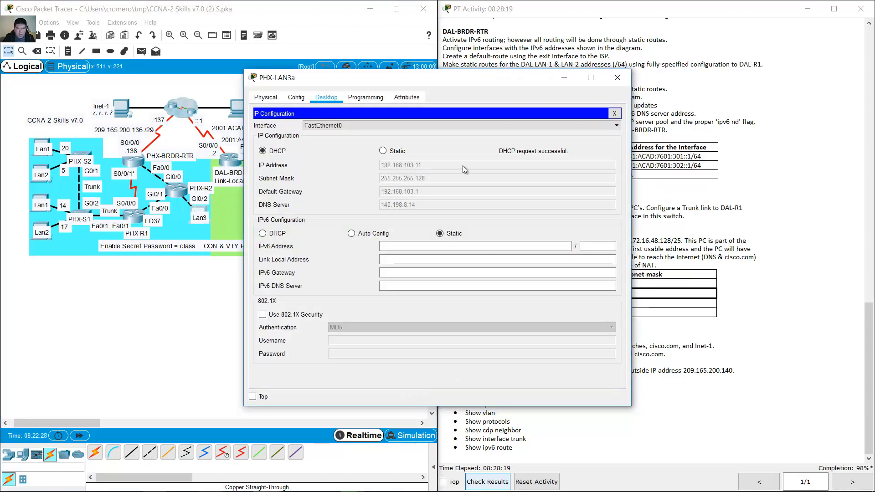
{"action": "left_click", "coordinate": [617, 77]}
{"action": "left_click", "coordinate": [472, 269]}
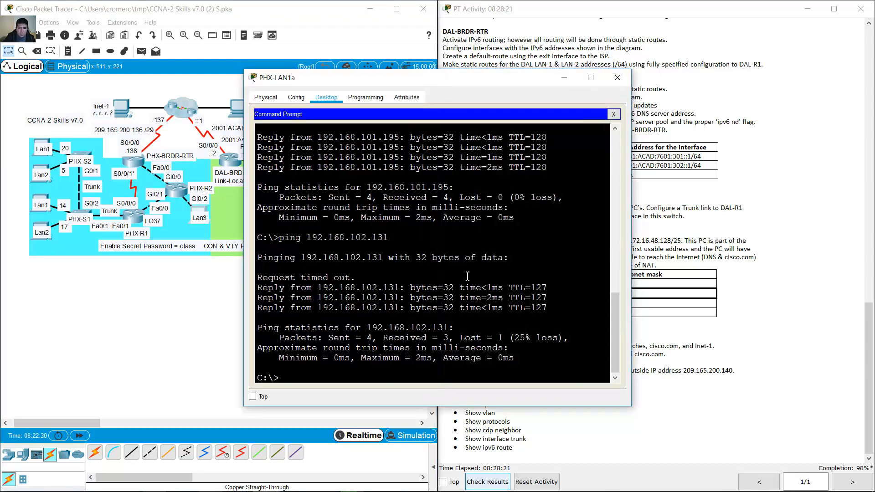
{"action": "type", "text": "ping 192.168.103.11"}
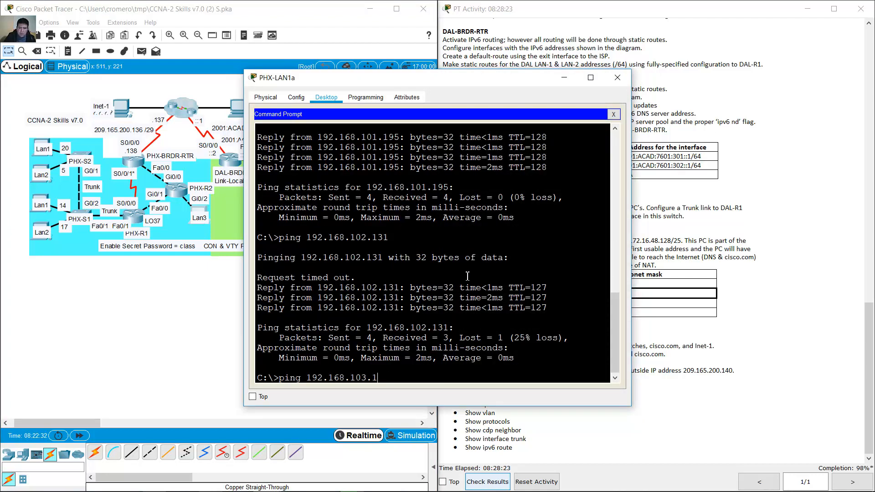
{"action": "key", "text": "Return"}
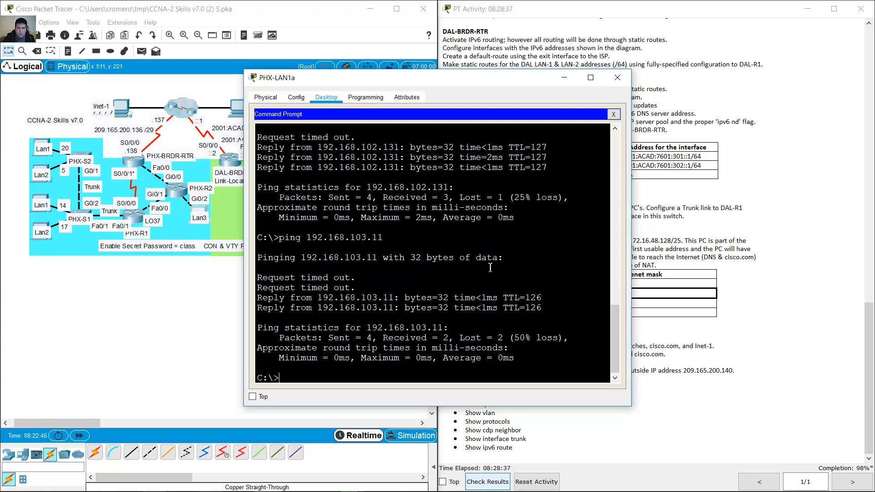
{"action": "key", "text": "Up"}
{"action": "key", "text": "Return"}
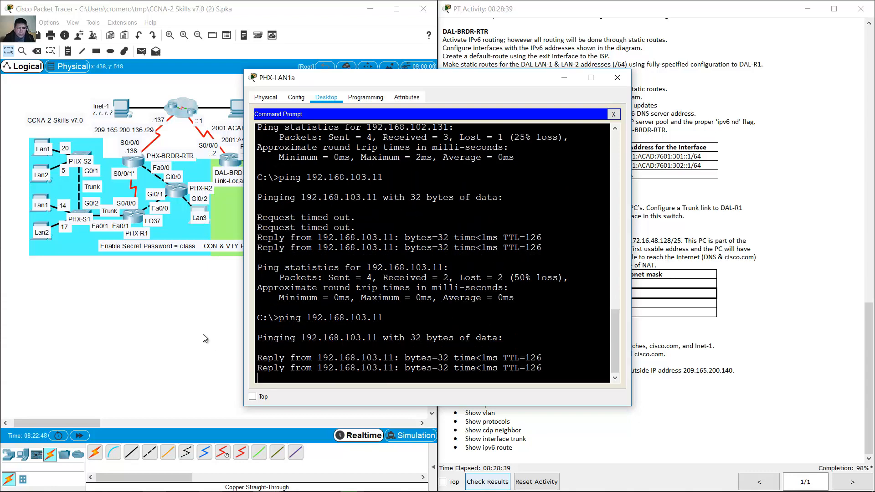
- Highlight the PHX Switches testing requirement in the activity instructions
{"action": "left_click", "coordinate": [701, 368]}
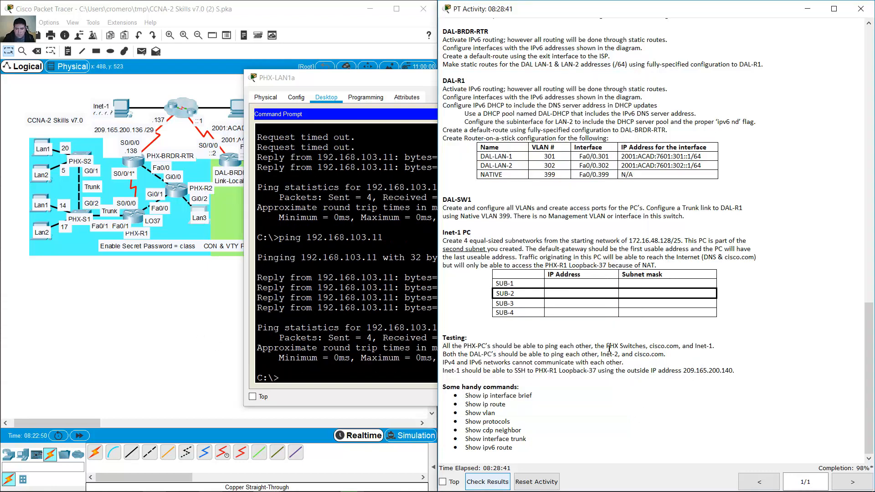
{"action": "left_click_drag", "start_coordinate": [597, 347], "coordinate": [653, 348]}
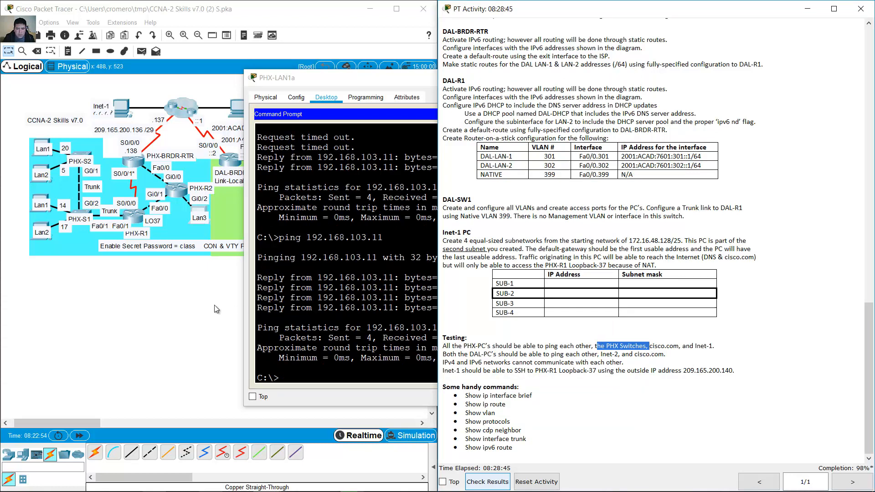
{"action": "left_click", "coordinate": [188, 303]}
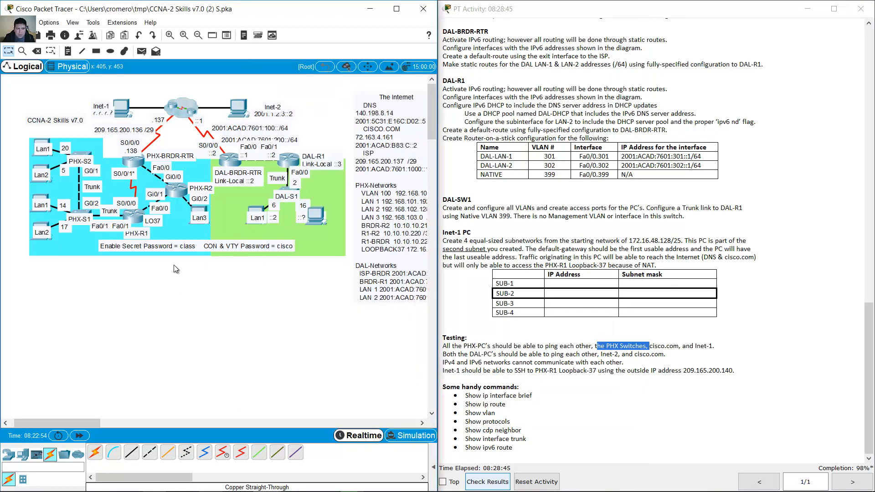
- On PHX-S2, run end and show run to find its Vlan100 address 192.168.100.211
{"action": "left_click", "coordinate": [85, 157]}
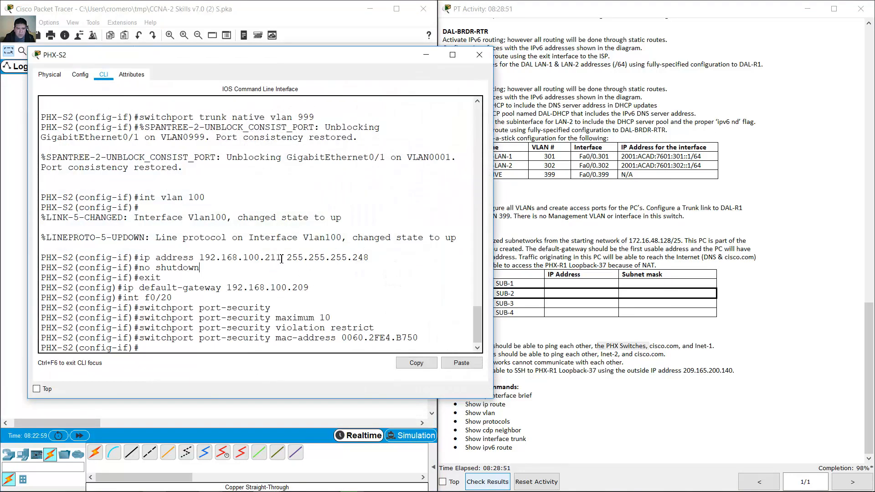
{"action": "left_click_drag", "start_coordinate": [281, 258], "coordinate": [199, 258]}
{"action": "left_click", "coordinate": [292, 350]}
{"action": "type", "text": "end"}
{"action": "key", "text": "Return"}
{"action": "type", "text": "show r"}
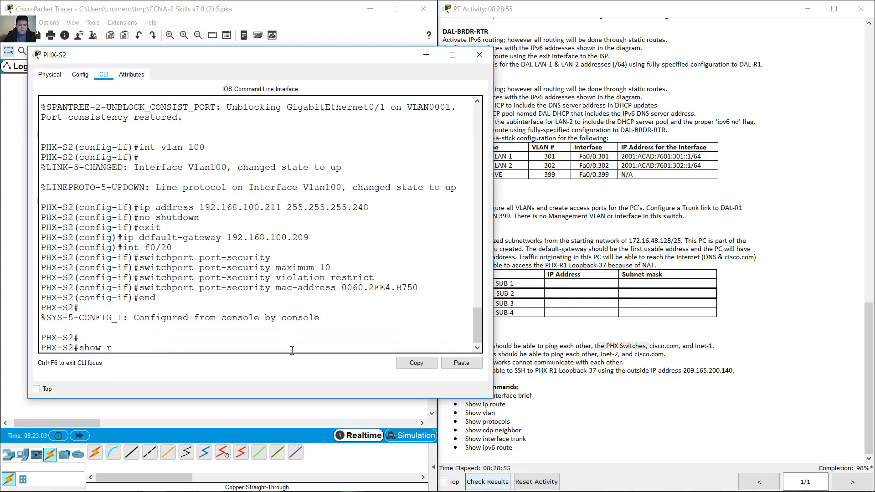
{"action": "type", "text": "un"}
{"action": "key", "text": "Return"}
{"action": "key", "text": "space"}
{"action": "key", "text": "space"}
{"action": "key", "text": "space"}
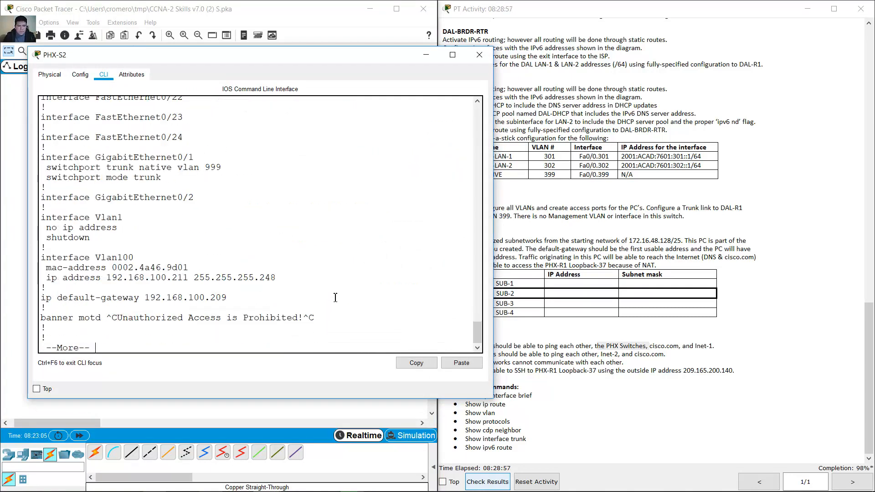
{"action": "key", "text": "space"}
{"action": "scroll", "coordinate": [478, 328], "scroll_direction": "up", "scroll_amount": 4}
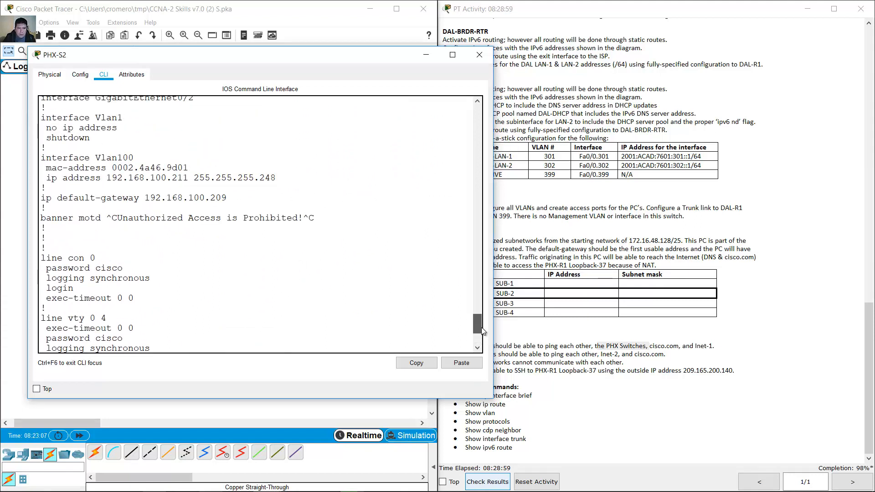
{"action": "left_click_drag", "start_coordinate": [483, 332], "coordinate": [483, 331]}
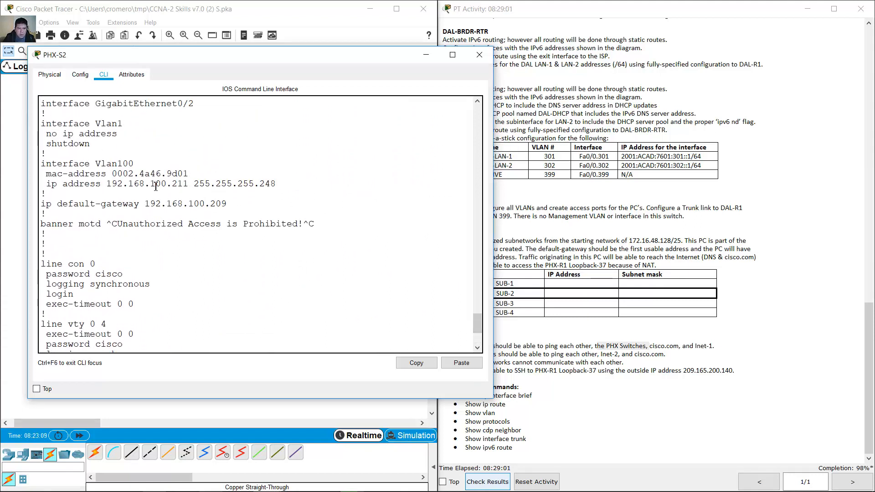
{"action": "left_click_drag", "start_coordinate": [155, 187], "coordinate": [188, 184]}
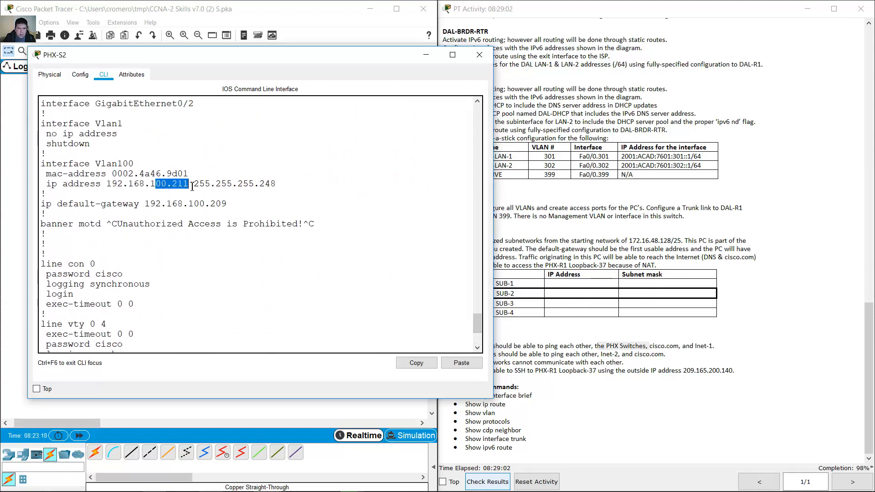
{"action": "left_click", "coordinate": [426, 56]}
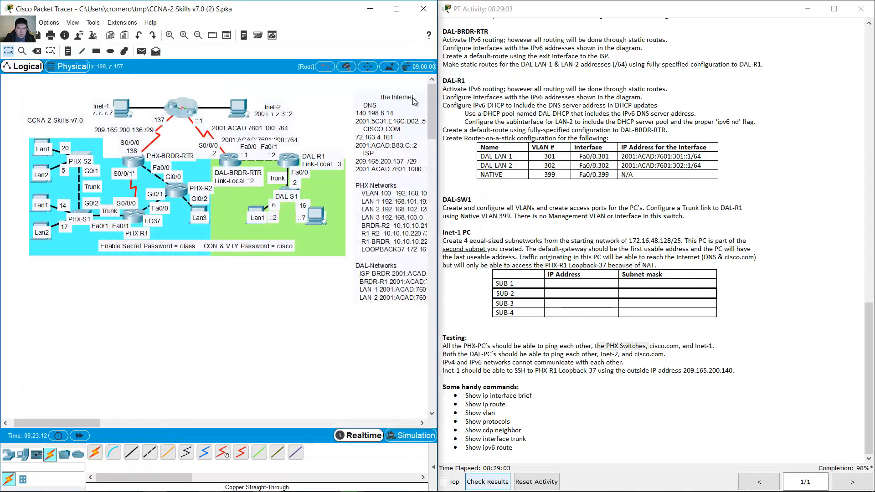
- Ping PHX-S2 at 192.168.100.211 from PHX-LAN1a's Command Prompt
{"action": "left_click", "coordinate": [37, 146]}
{"action": "key", "text": "Up"}
{"action": "key", "text": "BackSpace"}
{"action": "key", "text": "BackSpace"}
{"action": "key", "text": "BackSpace"}
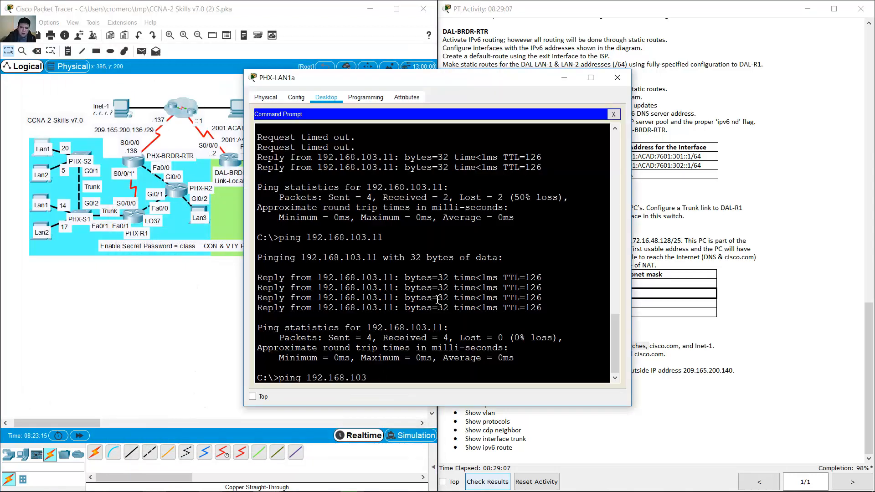
{"action": "type", "text": "0.211"}
{"action": "key", "text": "Return"}
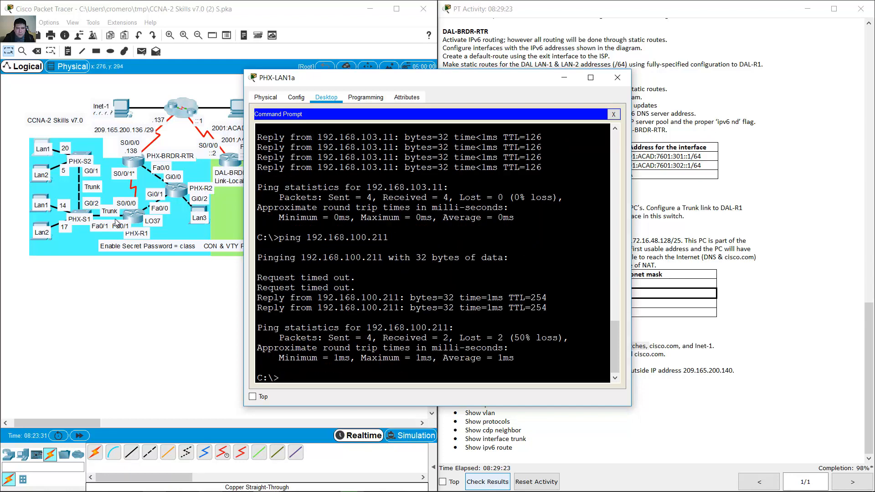
{"action": "left_click", "coordinate": [80, 213]}
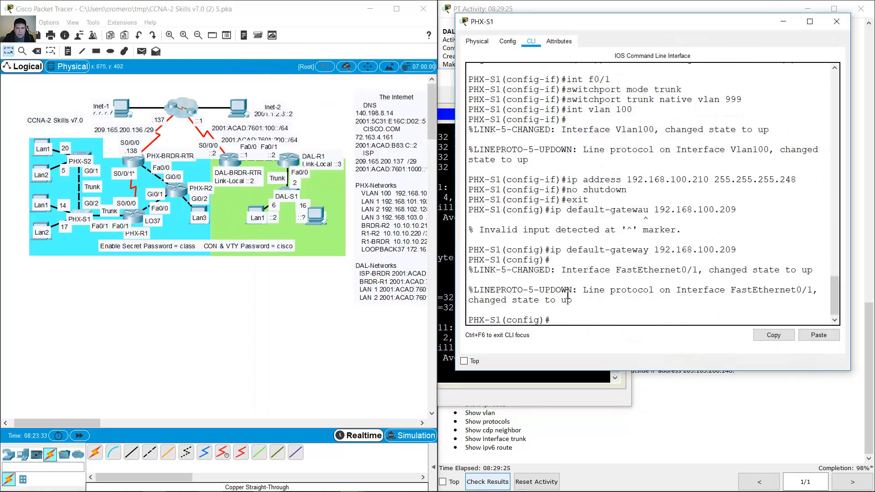
- Read PHX-S1's Vlan100 address from show run and ping 192.168.100.210 from PHX-LAN1a
{"action": "type", "text": "end"}
{"action": "key", "text": "Return"}
{"action": "key", "text": "Return"}
{"action": "type", "text": "show run"}
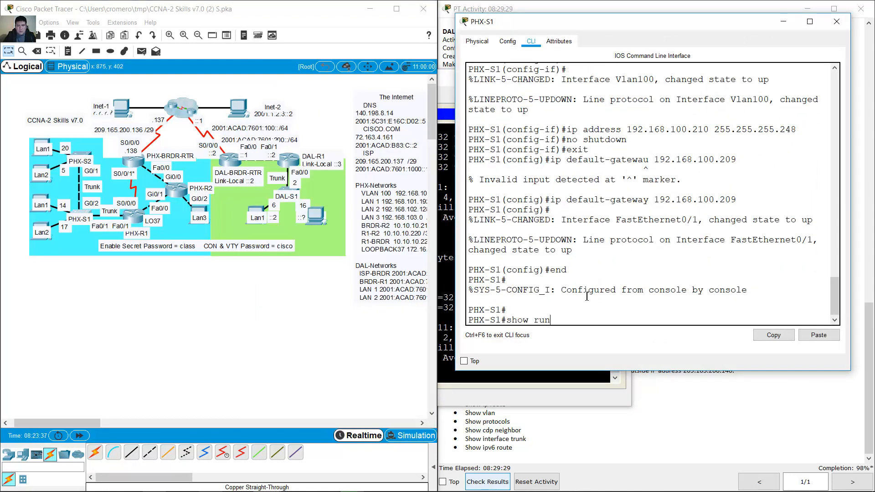
{"action": "key", "text": "Return"}
{"action": "key", "text": "space"}
{"action": "key", "text": "space"}
{"action": "key", "text": "space"}
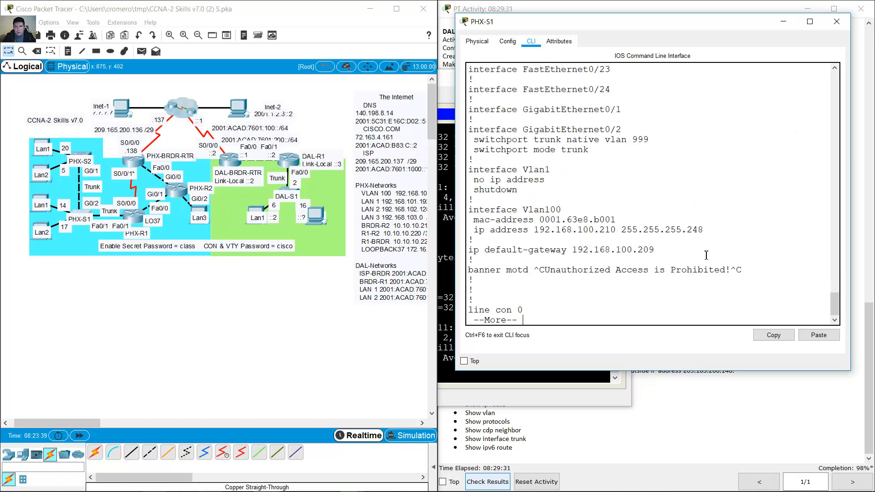
{"action": "left_click_drag", "start_coordinate": [616, 230], "coordinate": [576, 234]}
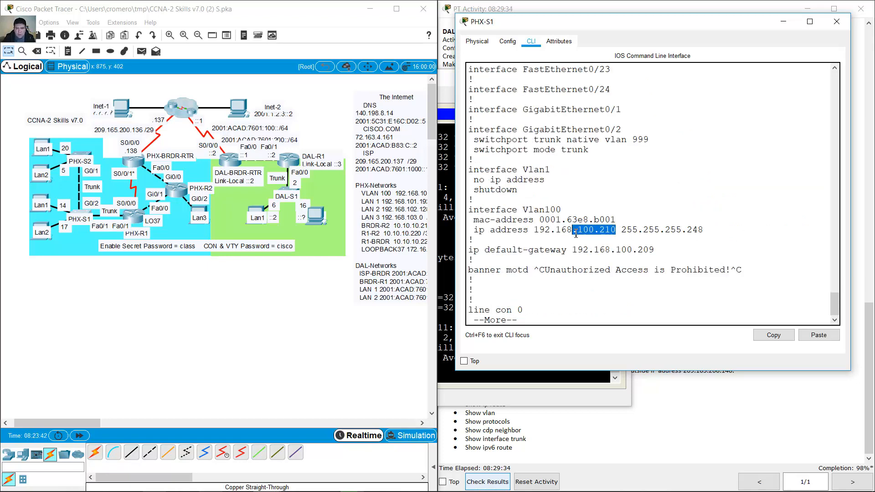
{"action": "left_click", "coordinate": [782, 28]}
{"action": "key", "text": "Up"}
{"action": "key", "text": "BackSpace"}
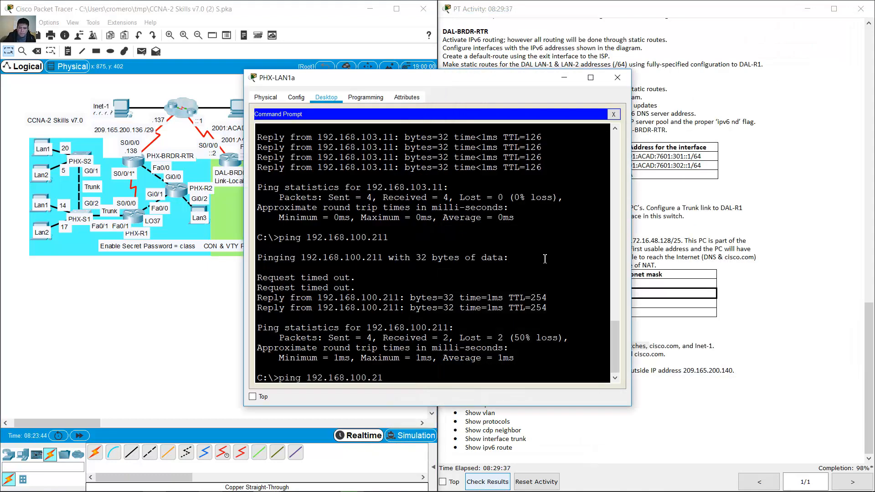
{"action": "type", "text": "0"}
{"action": "key", "text": "Return"}
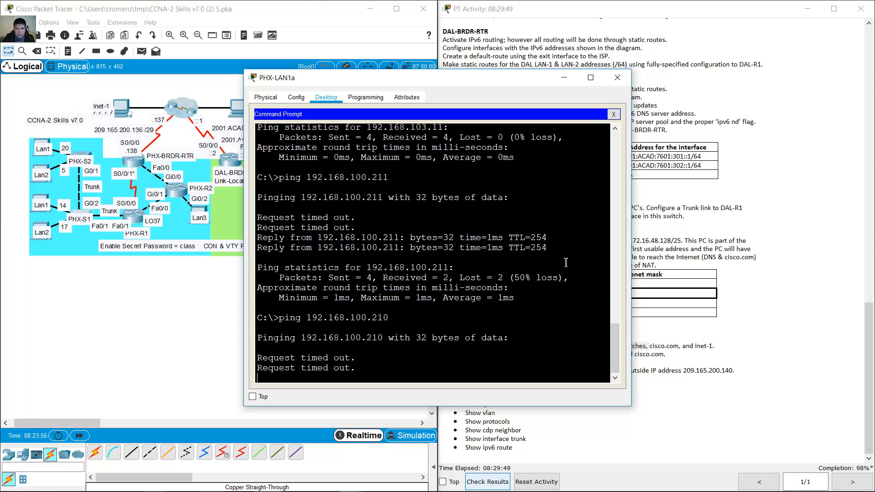
- Highlight cisco.com in the PHX testing line and enter 'ping cisco.com' at PHX-LAN1a
{"action": "left_click", "coordinate": [673, 274]}
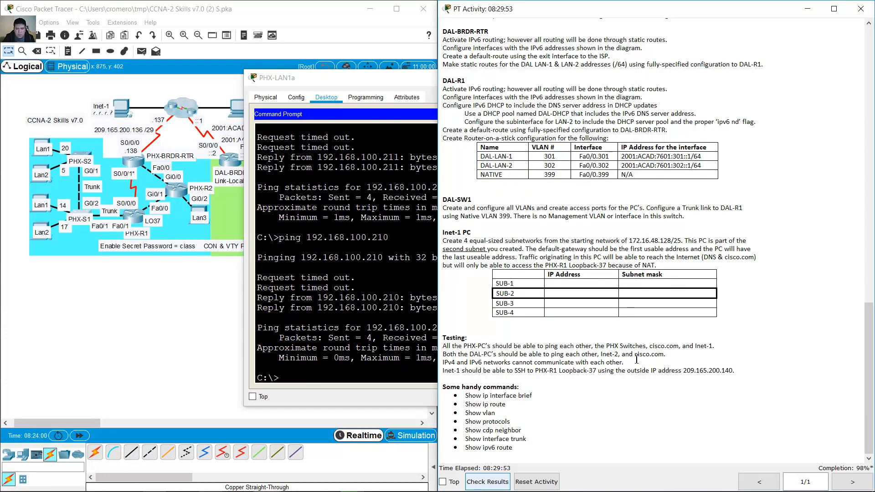
{"action": "left_click_drag", "start_coordinate": [633, 355], "coordinate": [679, 347]}
{"action": "left_click", "coordinate": [678, 344]}
{"action": "left_click", "coordinate": [353, 290]}
{"action": "type", "text": "ping cisco"}
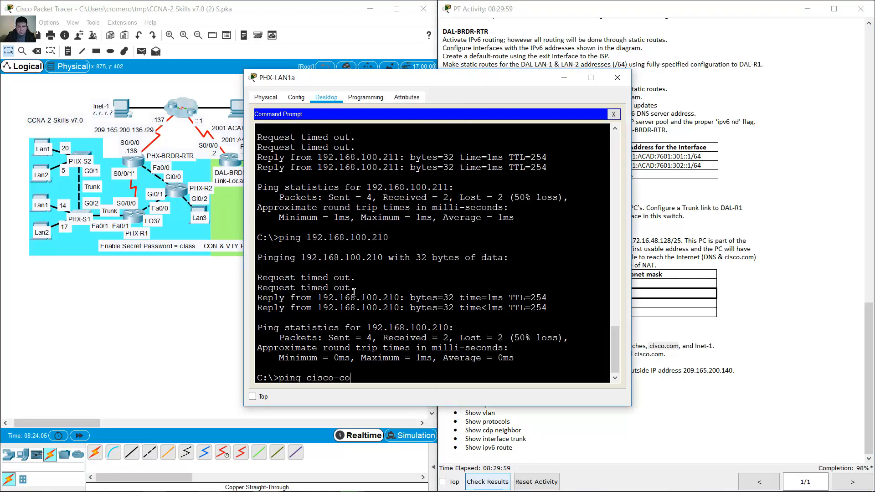
{"action": "type", "text": ".com"}
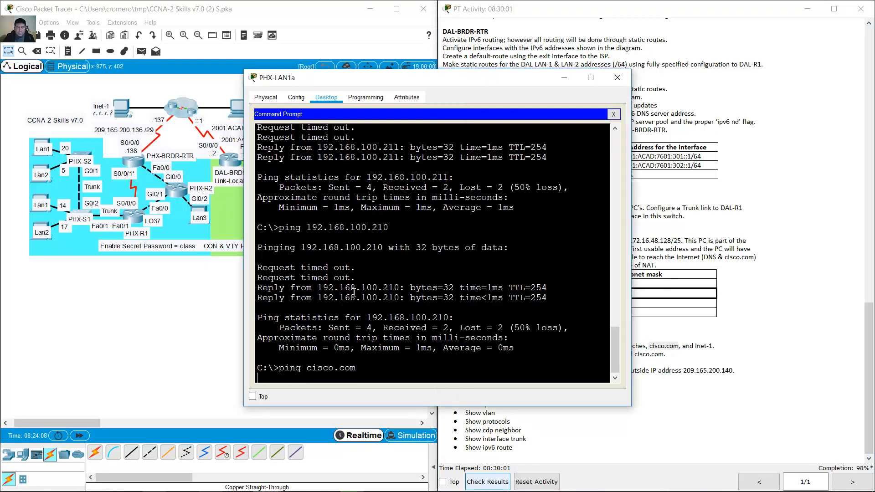
- Run the cisco.com ping and highlight its resolved address 72.163.4.161 and reply lines
{"action": "key", "text": "Return"}
{"action": "left_click_drag", "start_coordinate": [399, 82], "coordinate": [508, 46]}
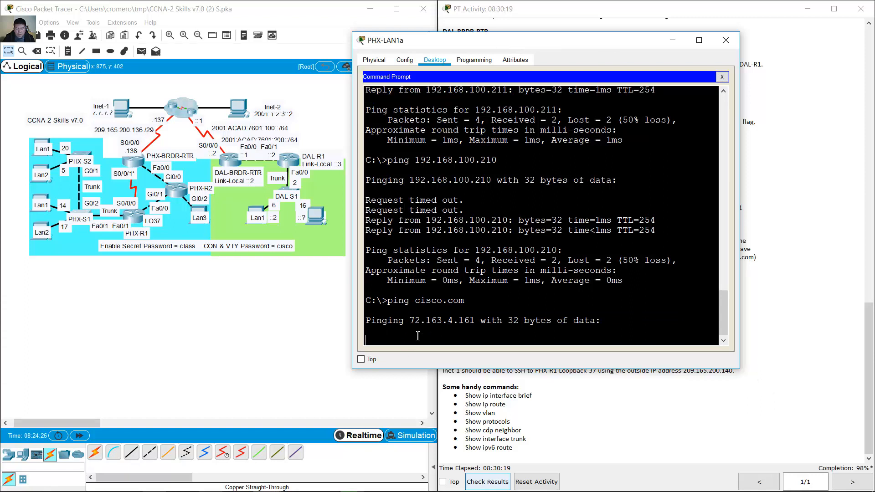
{"action": "left_click_drag", "start_coordinate": [412, 317], "coordinate": [476, 319]}
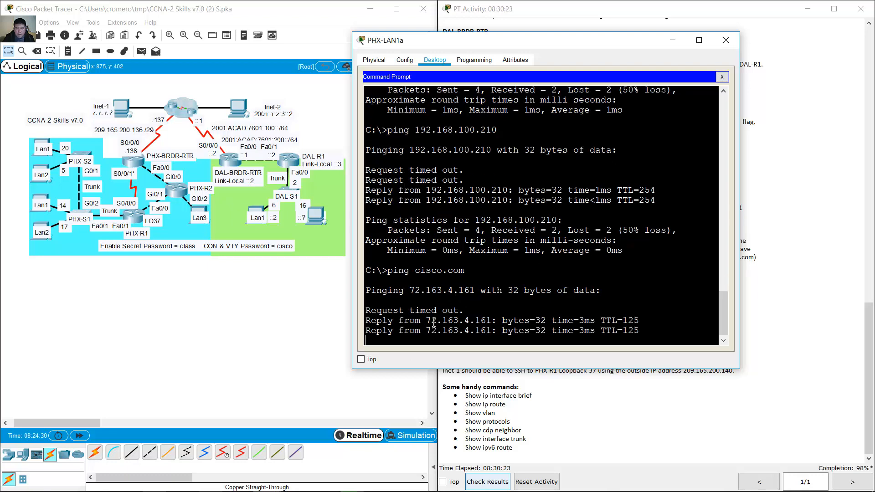
{"action": "left_click_drag", "start_coordinate": [369, 243], "coordinate": [579, 280]}
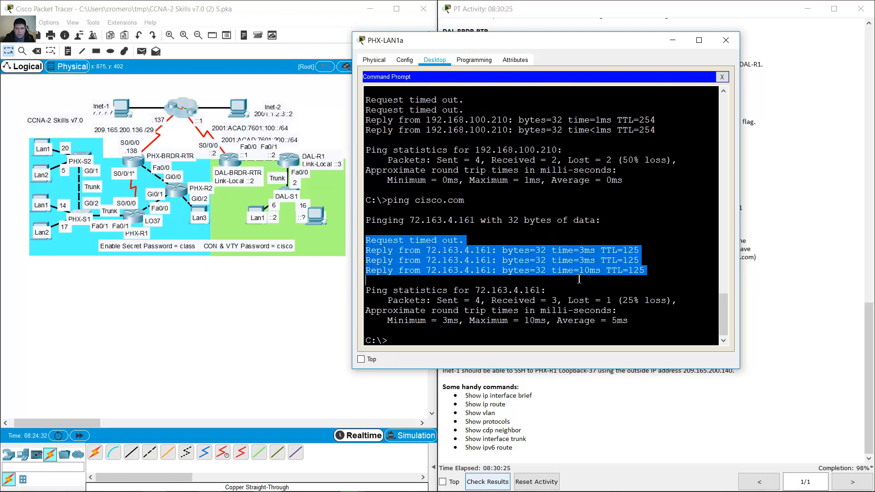
{"action": "key", "text": "ctrl+c"}
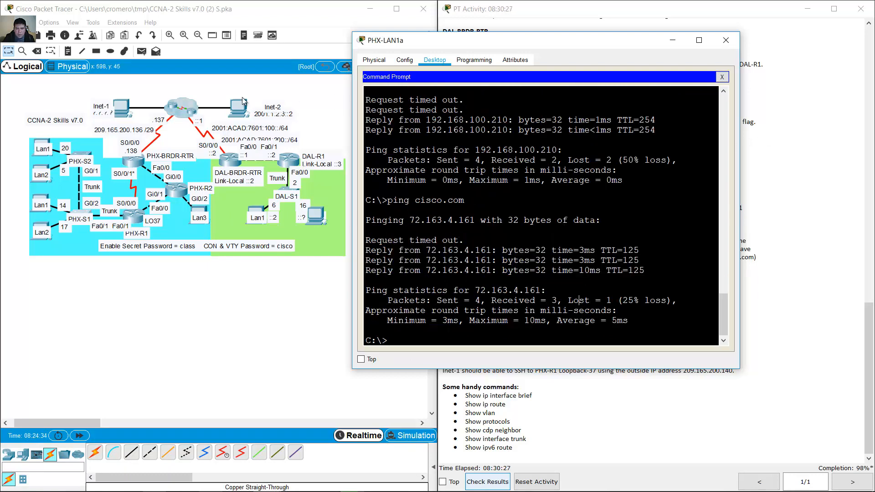
- Check Inet-2's IP configuration and highlight Inet-1 in the testing requirement
{"action": "left_click", "coordinate": [239, 112]}
{"action": "left_click", "coordinate": [240, 111]}
{"action": "left_click", "coordinate": [325, 97]}
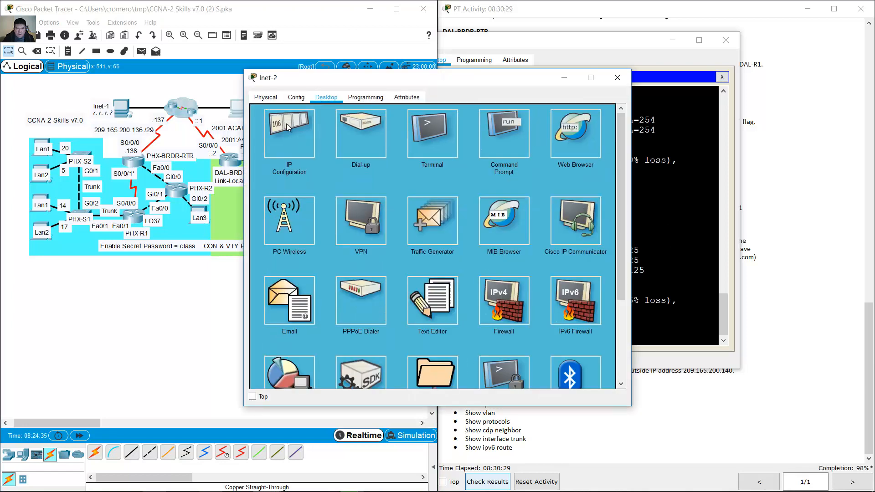
{"action": "left_click", "coordinate": [290, 129]}
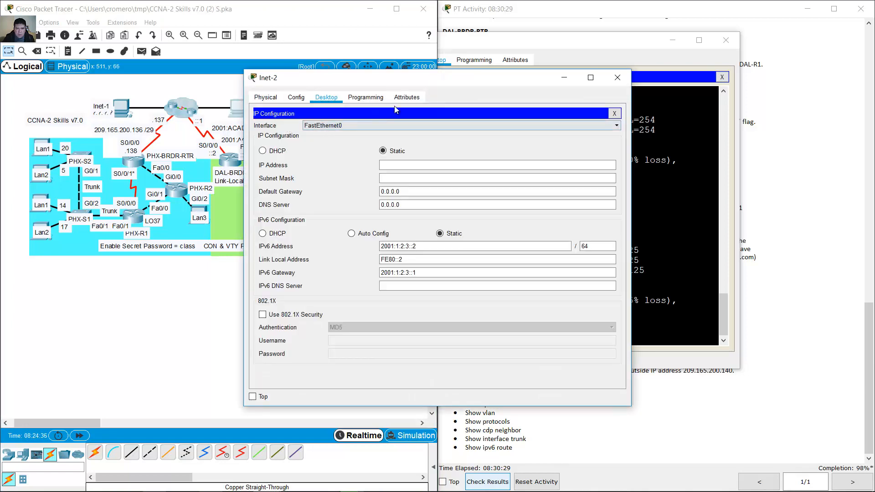
{"action": "left_click", "coordinate": [618, 78]}
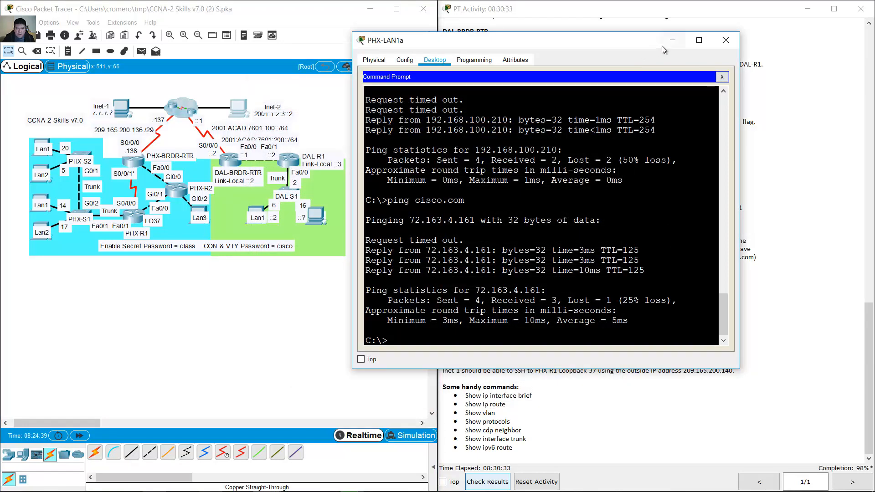
{"action": "left_click", "coordinate": [770, 104]}
{"action": "left_click_drag", "start_coordinate": [689, 346], "coordinate": [719, 350]}
- Copy Inet-1's address 172.16.48.190 and ping it from PHX-LAN1a
{"action": "left_click", "coordinate": [123, 109]}
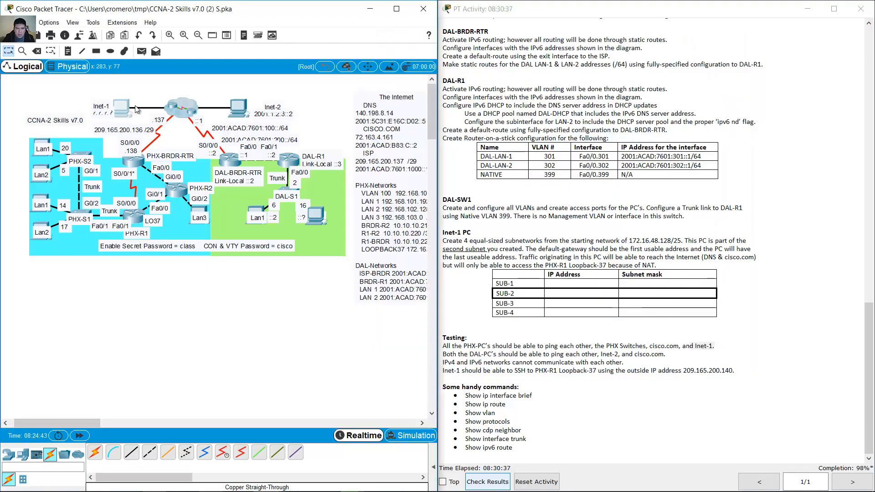
{"action": "left_click", "coordinate": [308, 127]}
{"action": "double_click", "coordinate": [393, 165]}
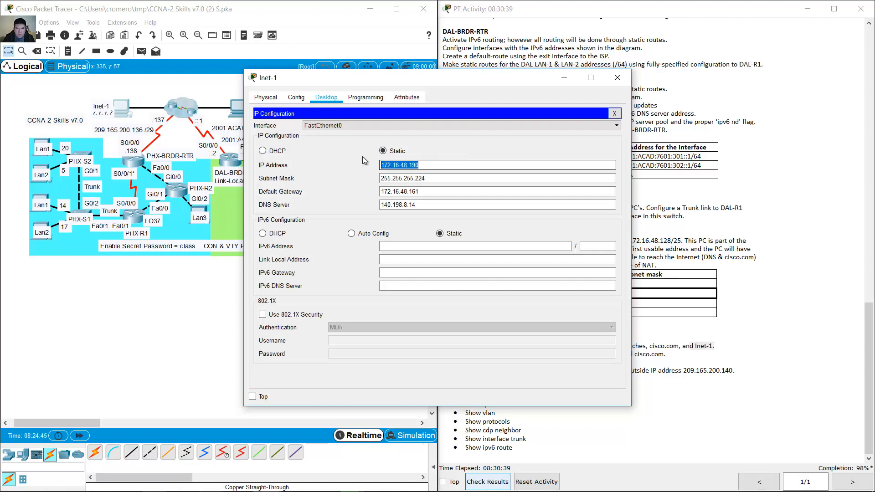
{"action": "right_click", "coordinate": [393, 167]}
{"action": "left_click", "coordinate": [415, 205]}
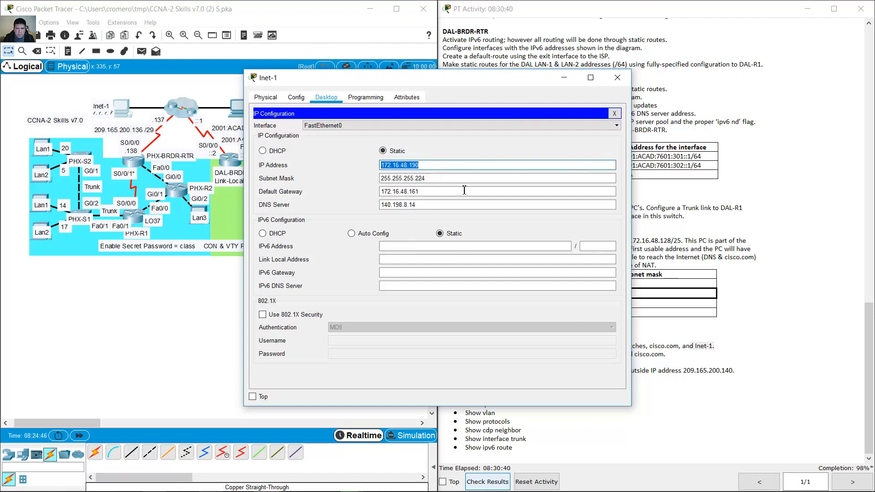
{"action": "left_click", "coordinate": [617, 77]}
{"action": "left_click", "coordinate": [46, 140]}
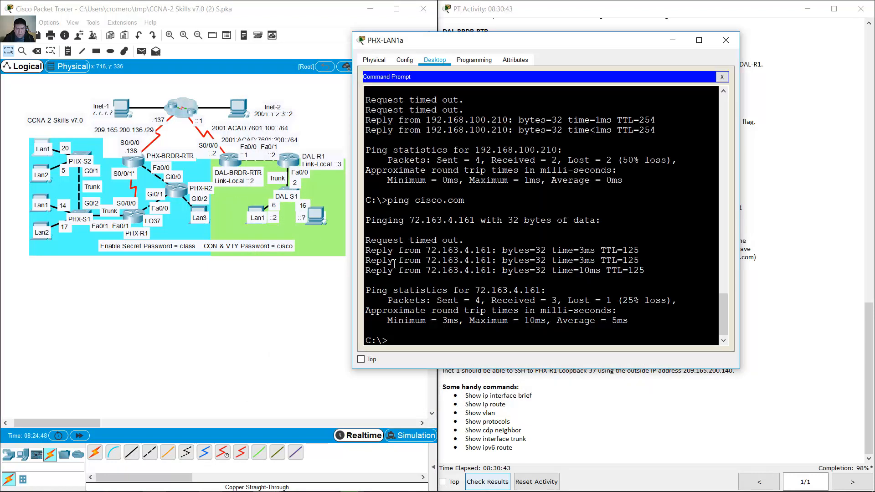
{"action": "type", "text": "ping"}
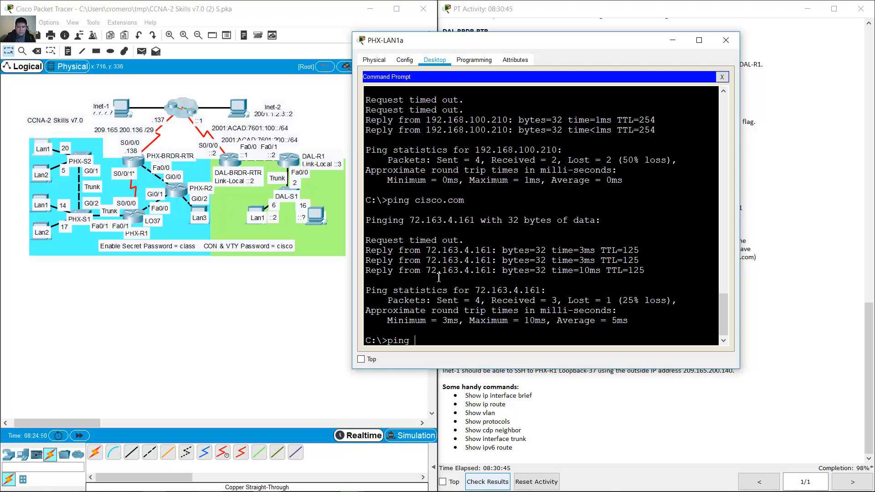
{"action": "right_click", "coordinate": [438, 277]}
{"action": "left_click", "coordinate": [458, 294]}
{"action": "key", "text": "Return"}
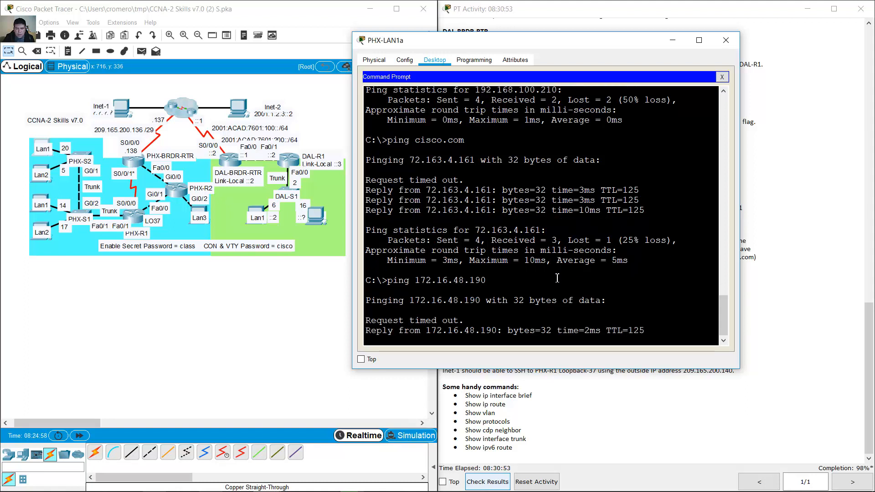
{"action": "left_click", "coordinate": [777, 304]}
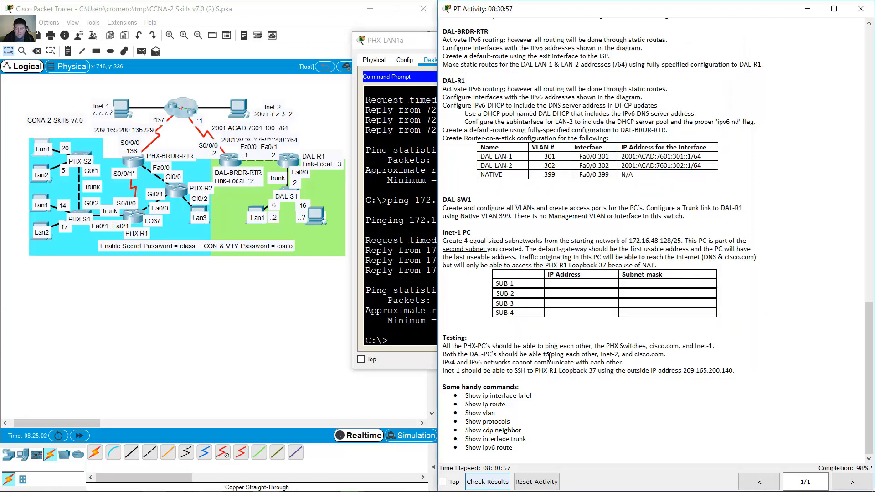
- Highlight the DAL PCs testing requirement through Inet-2, then close PHX-LAN1a's window
{"action": "left_click_drag", "start_coordinate": [444, 355], "coordinate": [608, 355]}
{"action": "left_click_drag", "start_coordinate": [623, 356], "coordinate": [667, 356]}
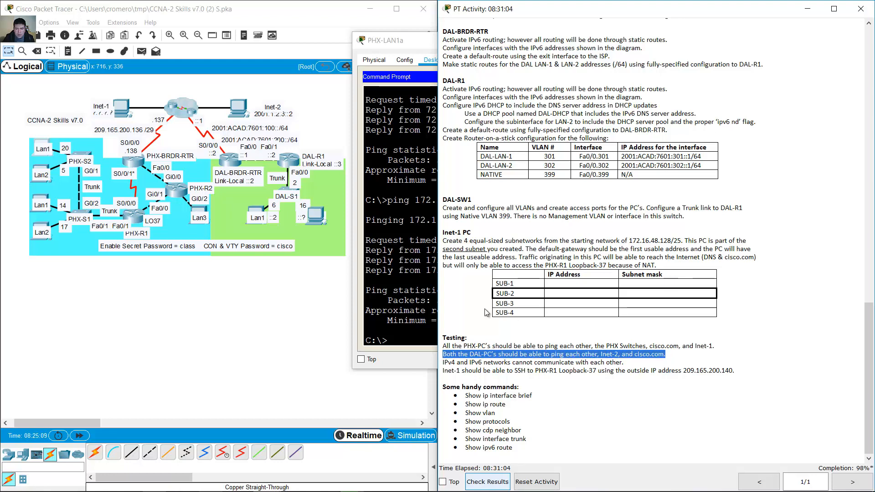
{"action": "left_click", "coordinate": [411, 249]}
{"action": "left_click", "coordinate": [726, 41]}
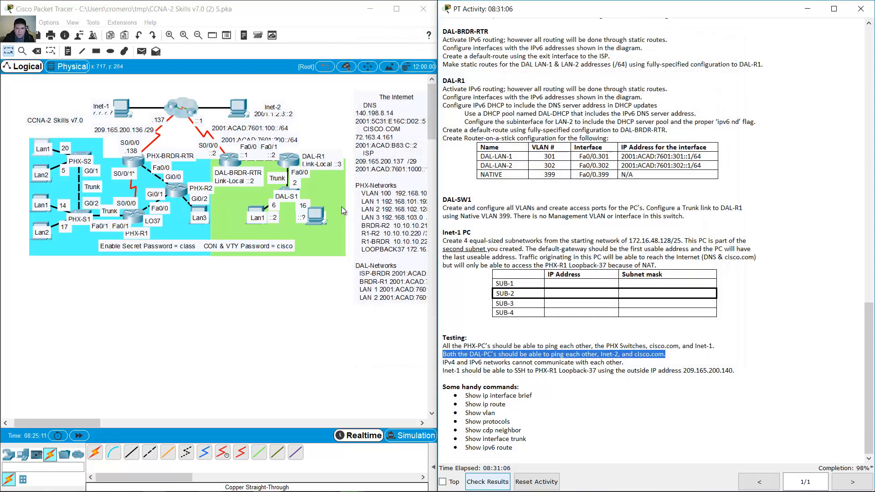
{"action": "left_click", "coordinate": [261, 210]}
- Start a ping in DAL-LAN1's Command Prompt and look up DAL-LAN-2's IPv6 address
{"action": "left_click_drag", "start_coordinate": [420, 75], "coordinate": [564, 36]}
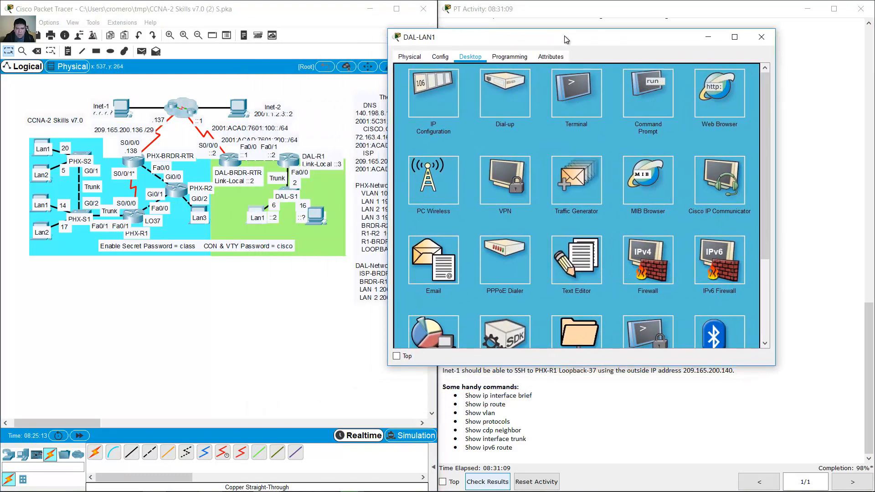
{"action": "left_click", "coordinate": [644, 99]}
{"action": "type", "text": "ping"}
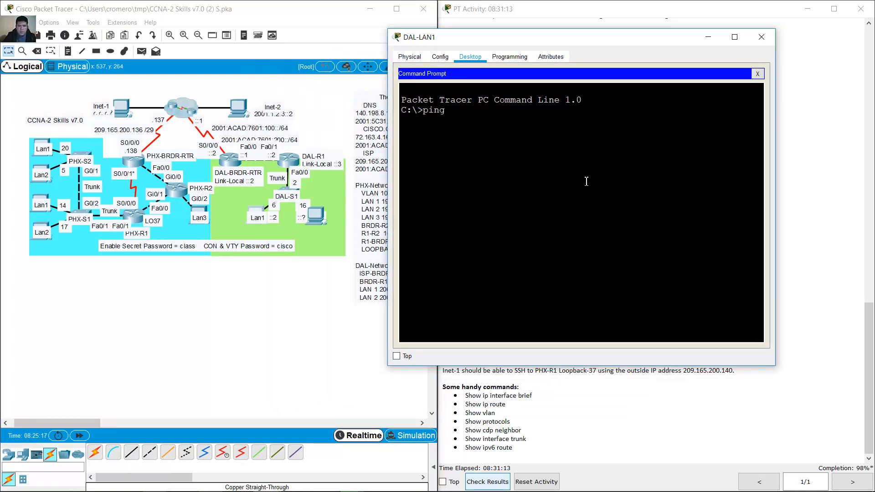
{"action": "left_click", "coordinate": [320, 222]}
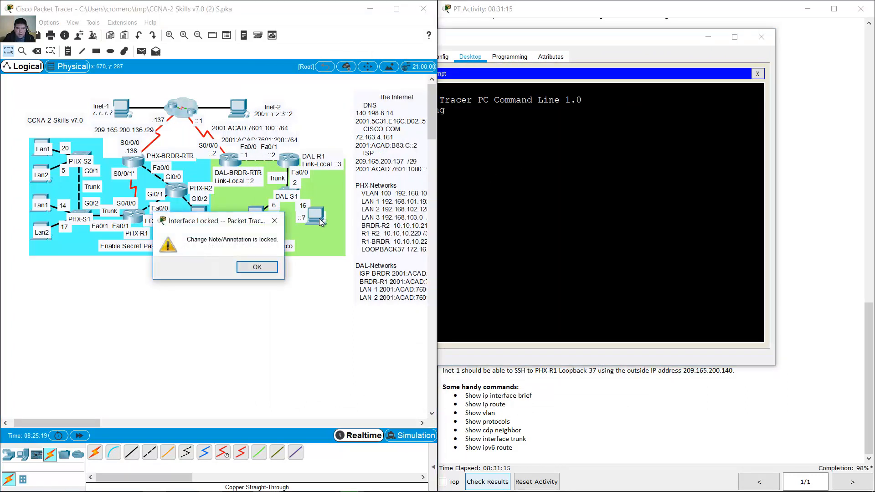
{"action": "left_click", "coordinate": [257, 269]}
{"action": "left_click", "coordinate": [317, 221]}
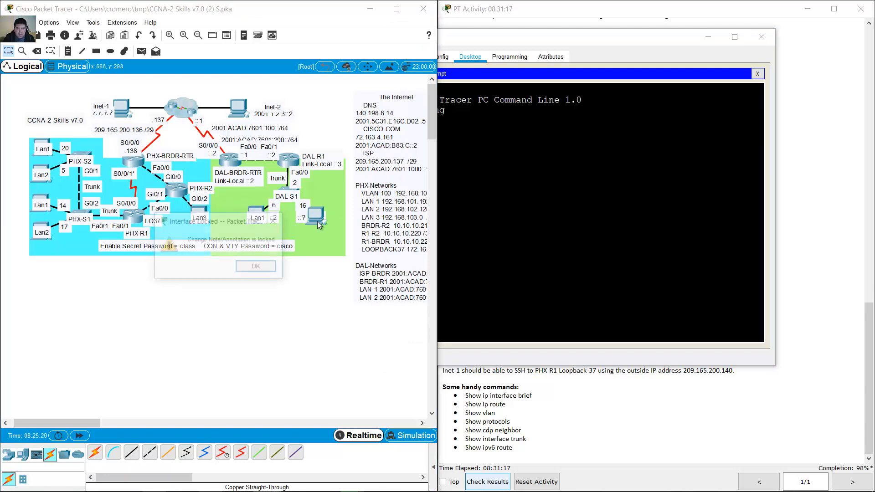
{"action": "left_click", "coordinate": [258, 269]}
{"action": "left_click", "coordinate": [318, 216]}
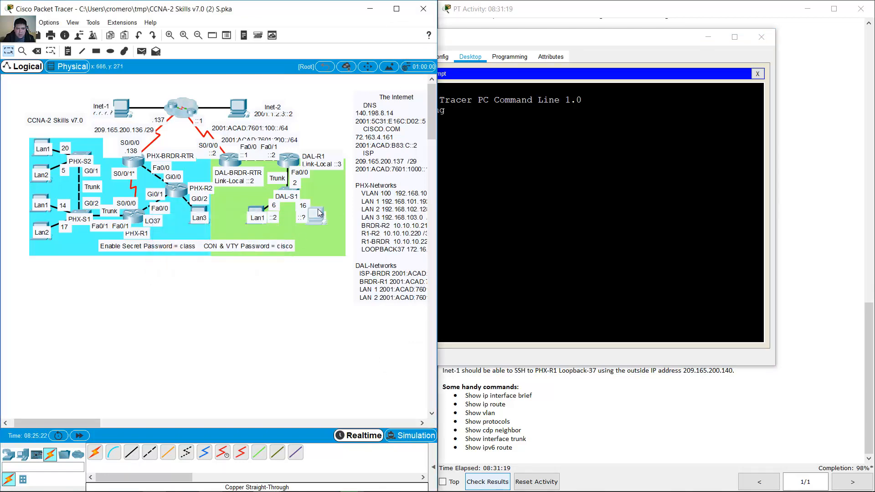
{"action": "left_click", "coordinate": [305, 140]}
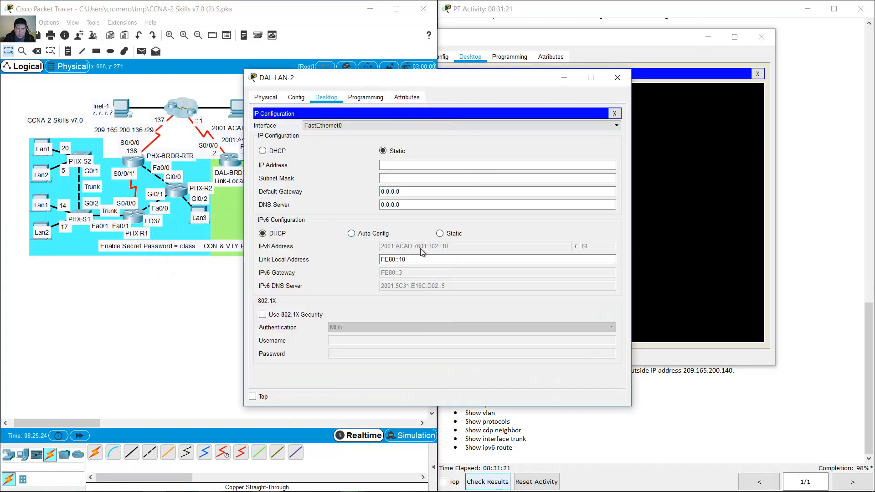
{"action": "left_click_drag", "start_coordinate": [462, 79], "coordinate": [236, 44]}
- Ping 2001:acad:7601:302::10 from DAL-LAN1, then close the DAL-LAN-2 window
{"action": "left_click", "coordinate": [565, 181]}
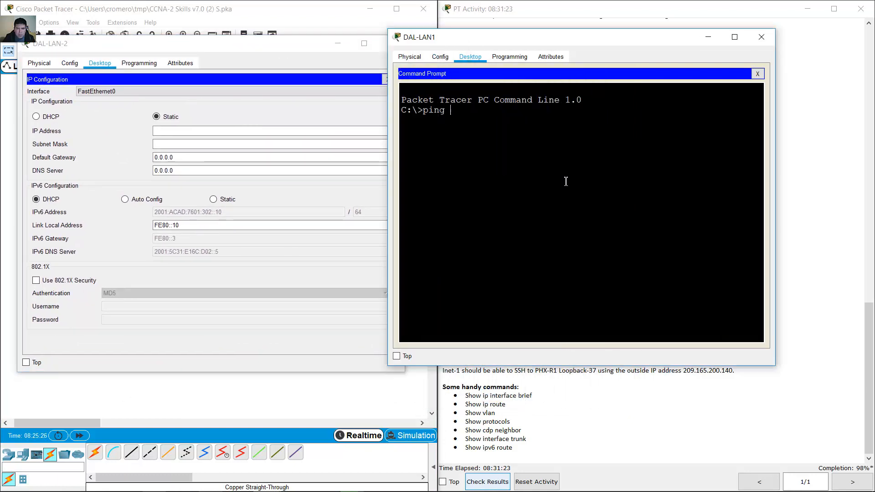
{"action": "type", "text": "001"}
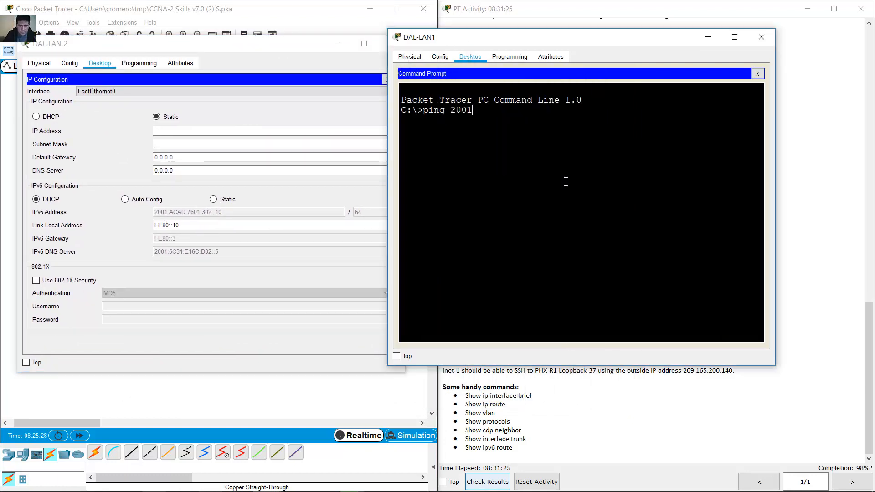
{"action": "type", "text": ":acad:7601"}
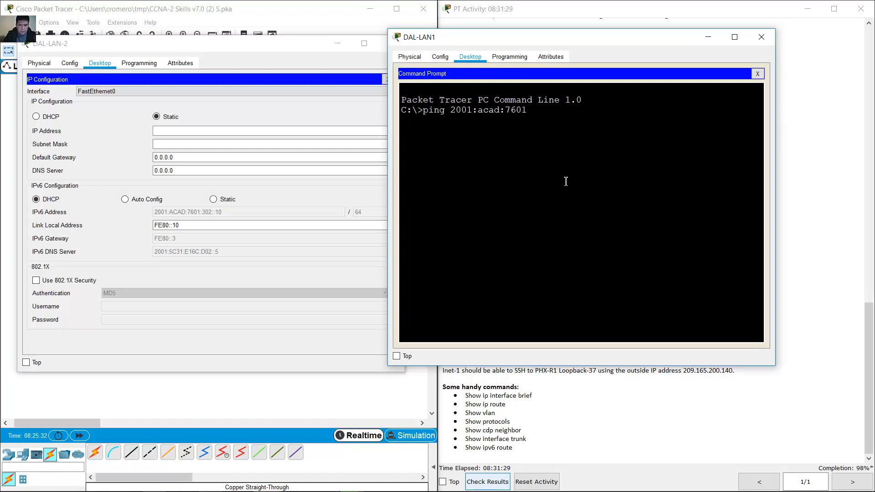
{"action": "type", "text": ":302::10"}
{"action": "key", "text": "Return"}
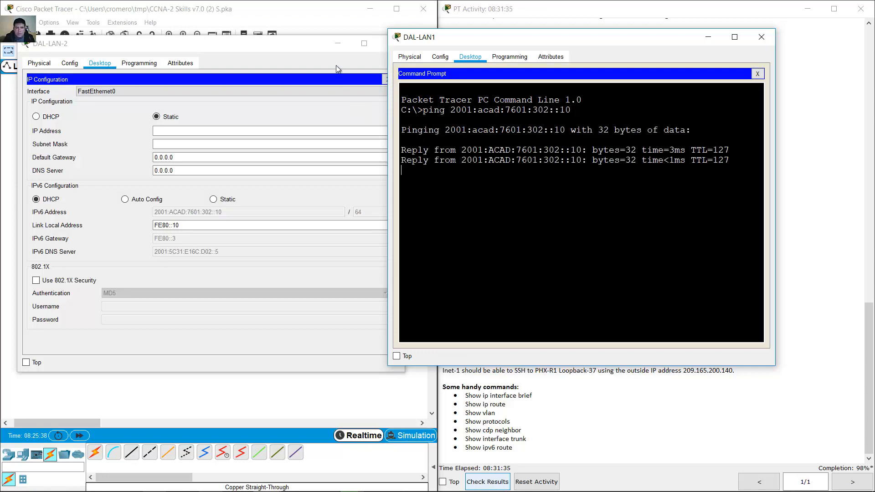
{"action": "left_click", "coordinate": [313, 45]}
{"action": "left_click", "coordinate": [393, 44]}
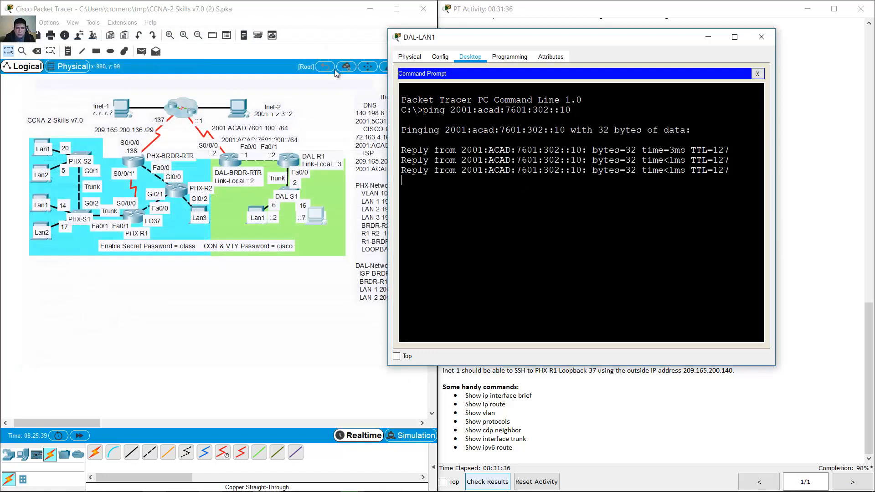
- Copy Inet-2's IPv6 address 2001:1:2:3::2 from its IP Configuration
{"action": "left_click", "coordinate": [237, 115]}
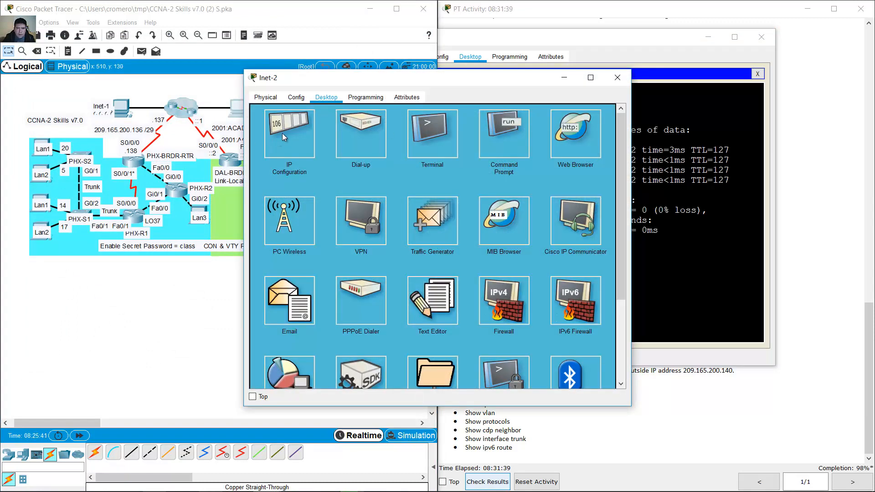
{"action": "left_click", "coordinate": [282, 133]}
{"action": "triple_click", "coordinate": [402, 246]}
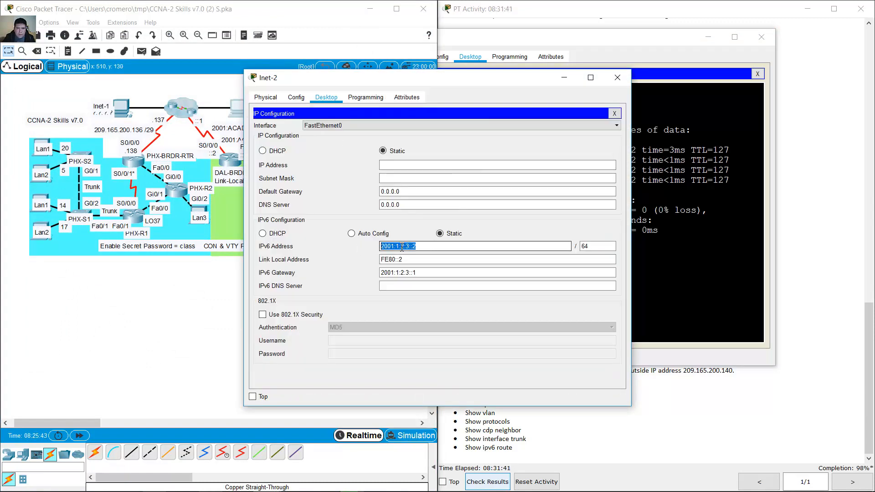
{"action": "right_click", "coordinate": [401, 246]}
{"action": "left_click", "coordinate": [433, 289]}
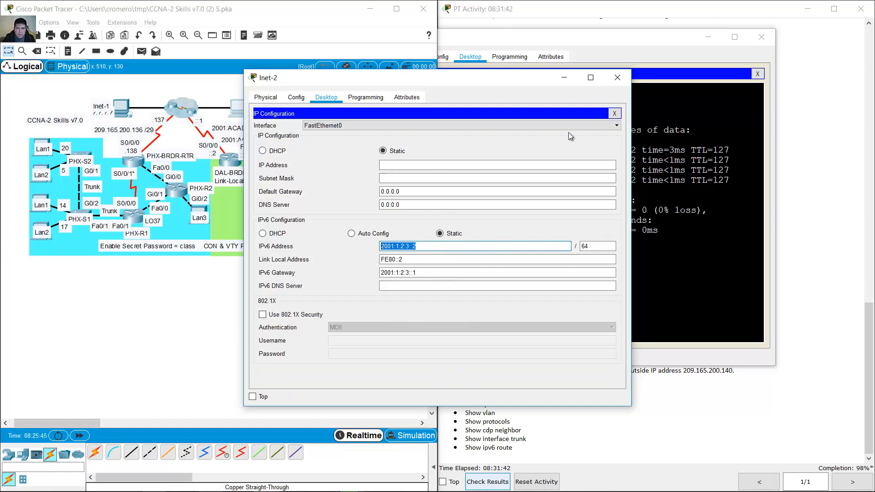
{"action": "left_click", "coordinate": [615, 86]}
- From DAL-LAN1, ping Inet-2 at 2001:1:2:3::2 and then ping cisco.com
{"action": "left_click", "coordinate": [560, 240]}
{"action": "type", "text": "ping"}
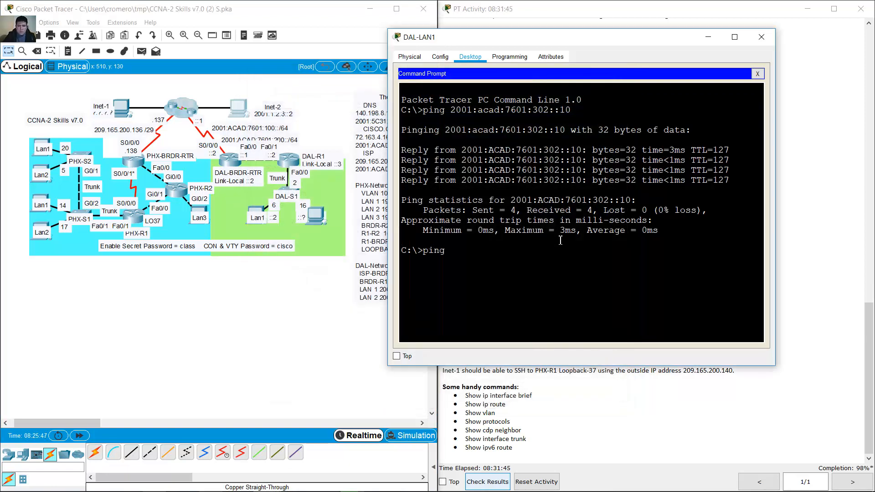
{"action": "key", "text": "ctrl+v"}
{"action": "key", "text": "Return"}
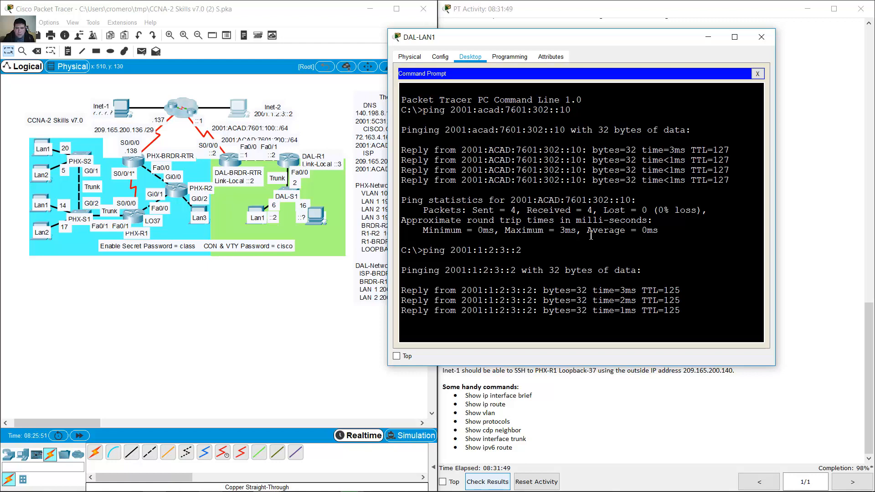
{"action": "type", "text": "ng cisco-c"}
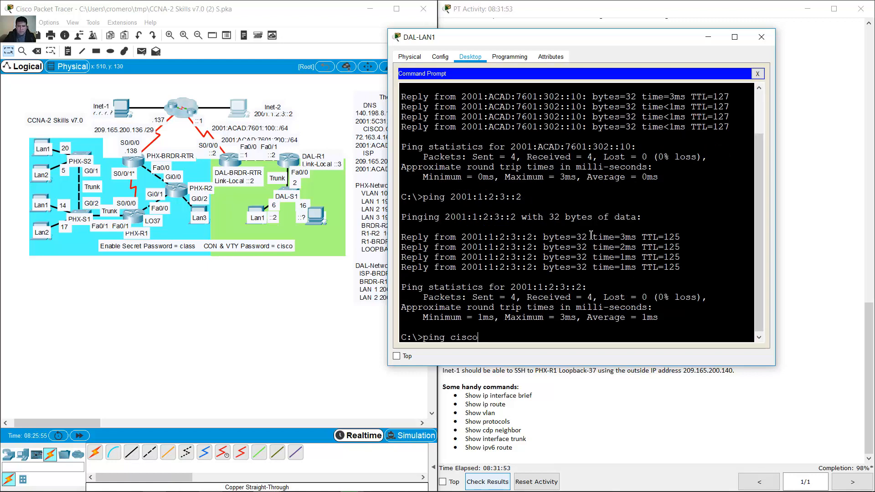
{"action": "type", "text": "om"}
{"action": "key", "text": "Return"}
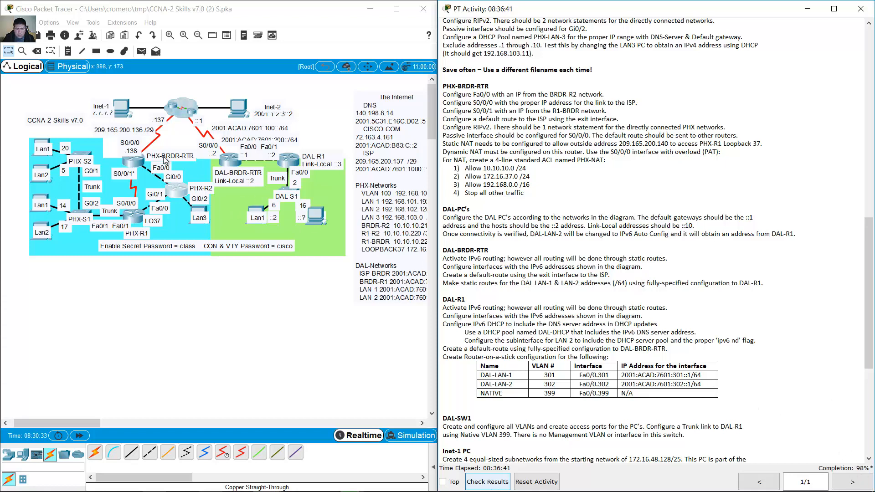
- Open PHX-S1's command line and run show run to list its running configuration
{"action": "left_click", "coordinate": [80, 213]}
{"action": "left_click_drag", "start_coordinate": [541, 21], "coordinate": [176, 32]}
{"action": "type", "text": "q"}
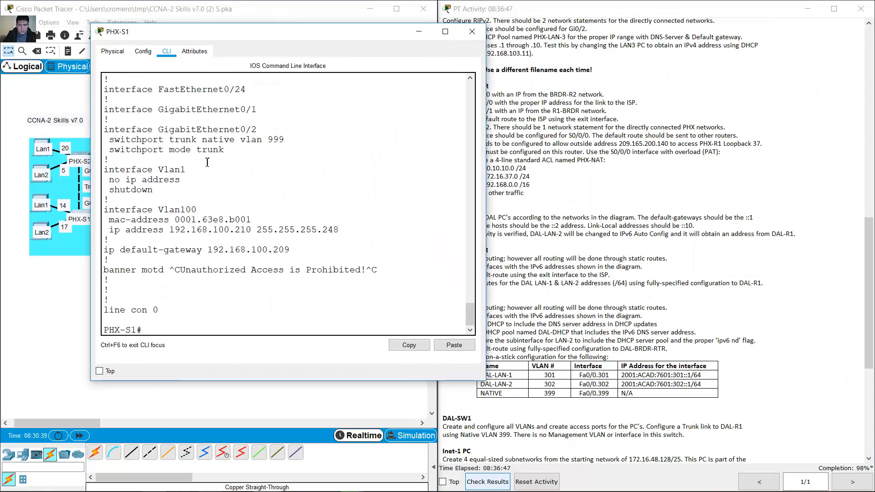
{"action": "type", "text": "show run"}
{"action": "key", "text": "Return"}
{"action": "key", "text": "space"}
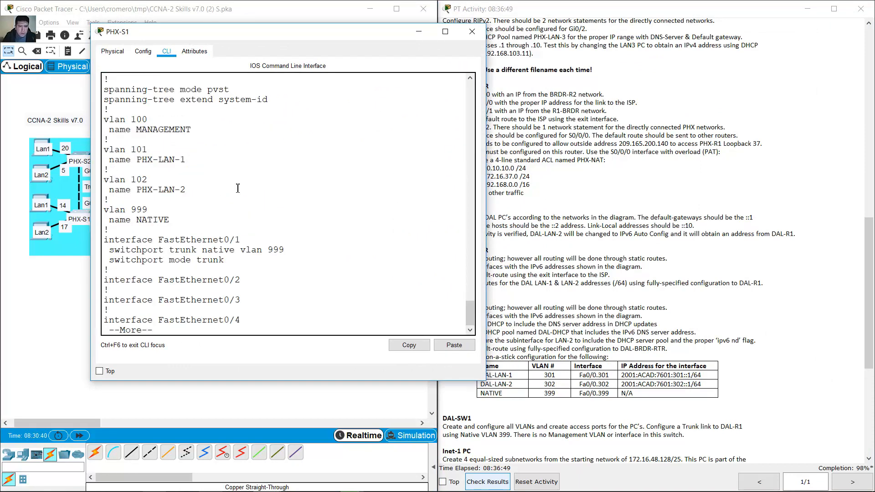
- Page to the end of the configuration, reviewing Fa0/1 trunking with native VLAN 999
{"action": "left_click_drag", "start_coordinate": [124, 241], "coordinate": [256, 262]}
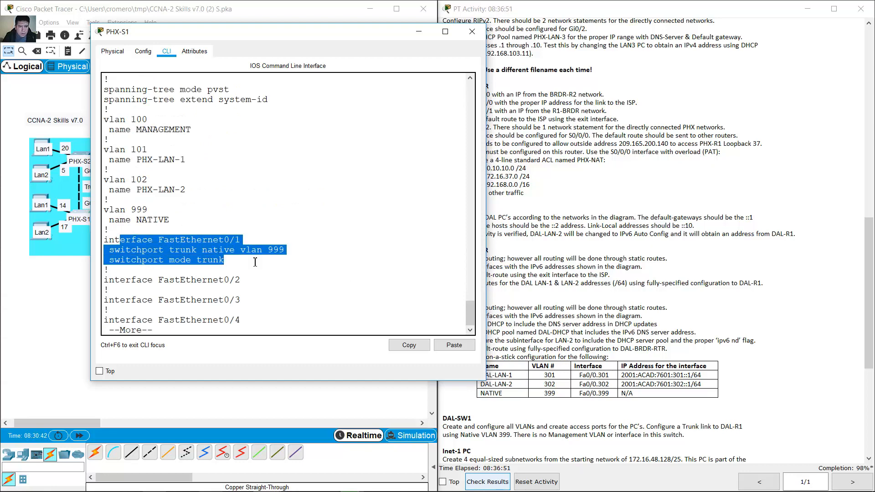
{"action": "scroll", "coordinate": [277, 228], "scroll_direction": "up", "scroll_amount": 7}
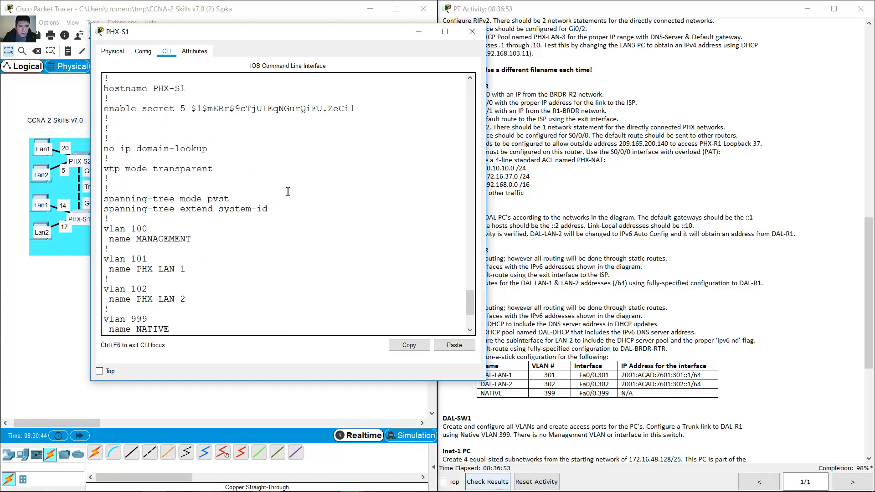
{"action": "scroll", "coordinate": [287, 191], "scroll_direction": "down", "scroll_amount": 6}
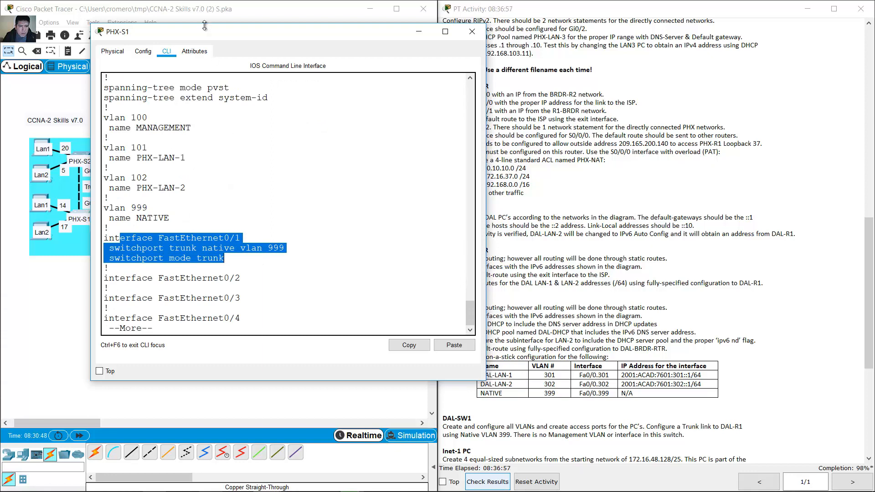
{"action": "left_click_drag", "start_coordinate": [212, 35], "coordinate": [288, 20]}
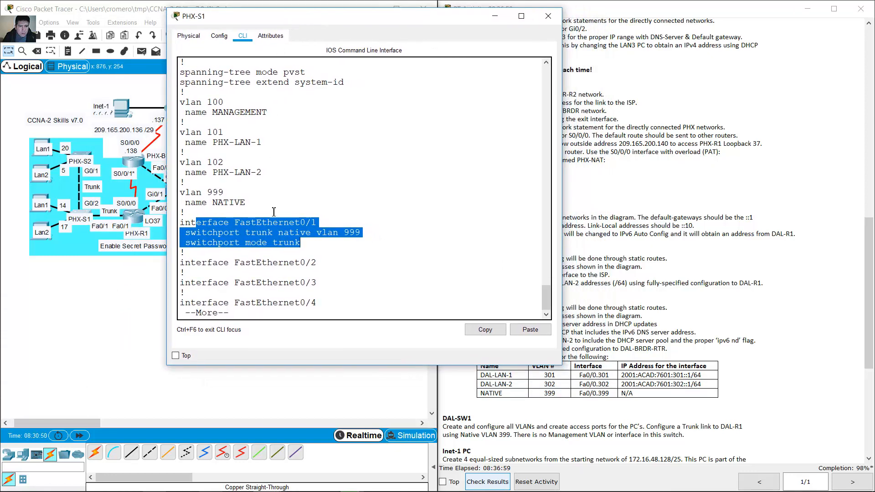
{"action": "left_click", "coordinate": [316, 255]}
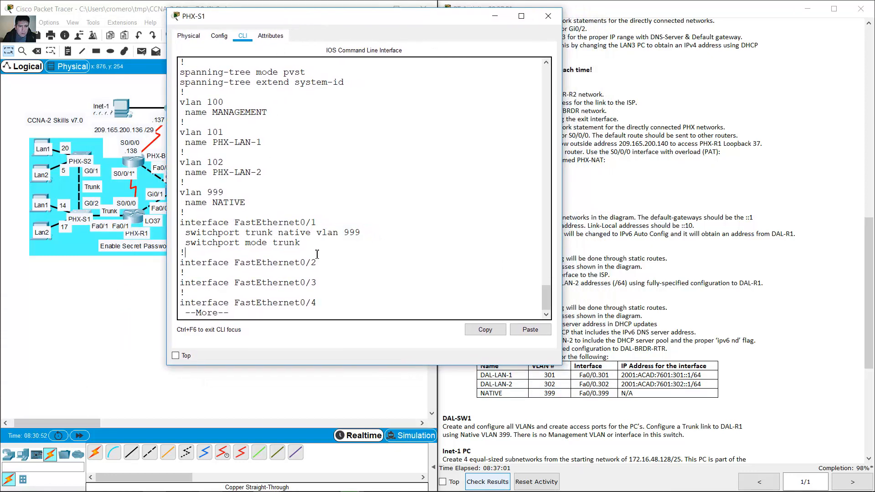
{"action": "key", "text": "space"}
{"action": "key", "text": "space"}
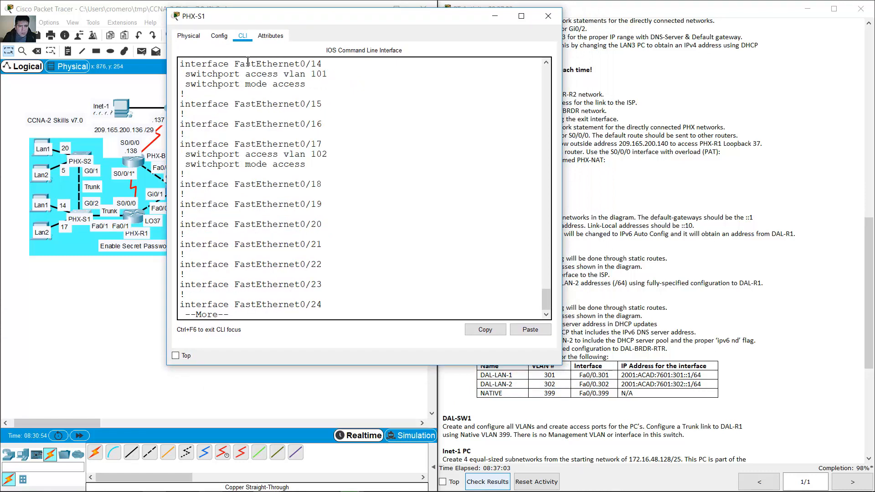
{"action": "left_click_drag", "start_coordinate": [229, 69], "coordinate": [318, 155]}
{"action": "left_click", "coordinate": [344, 215]}
{"action": "key", "text": "space"}
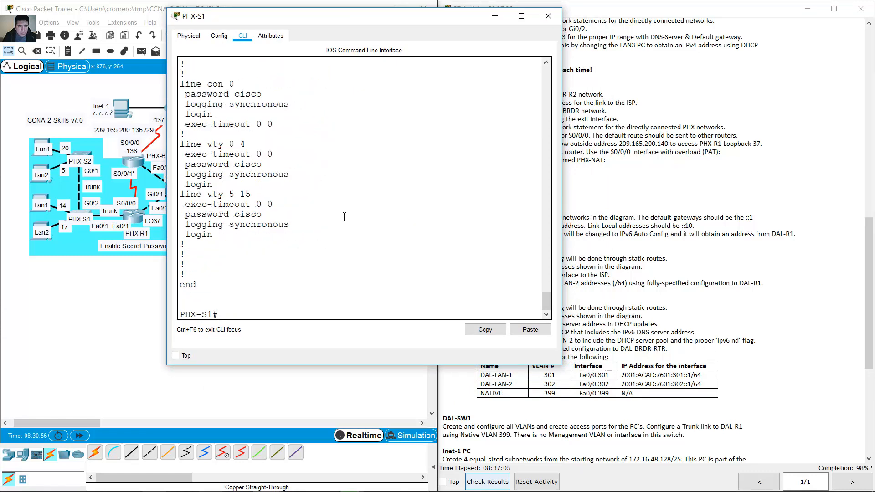
- In global configuration mode, give interface F0/1 the description 'trunk link'
{"action": "type", "text": "in range"}
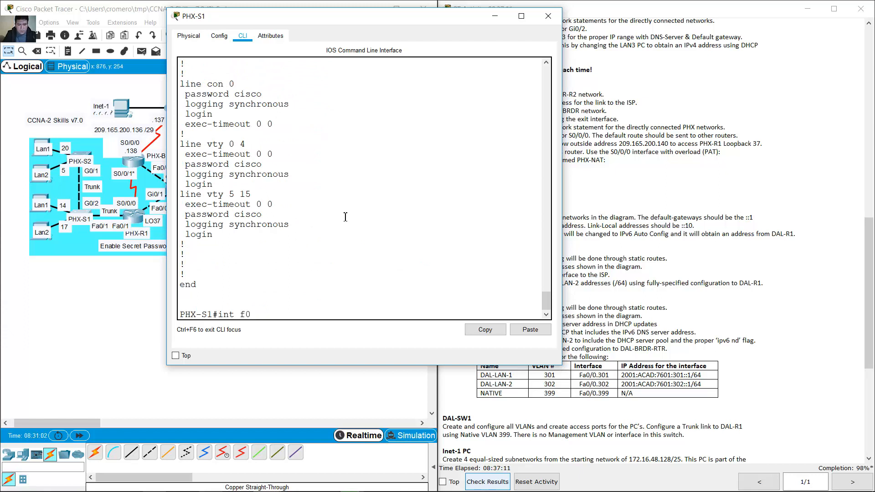
{"action": "type", "text": "/1"}
{"action": "key", "text": "Return"}
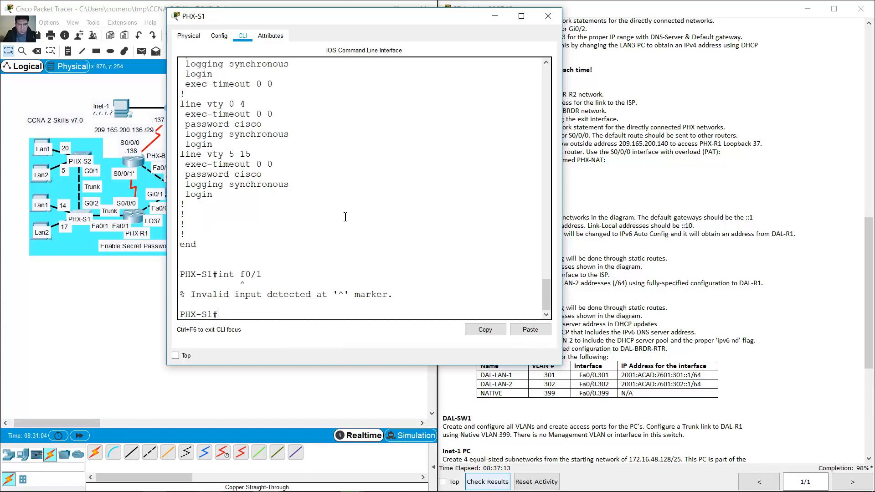
{"action": "type", "text": "conf ter"}
{"action": "key", "text": "Return"}
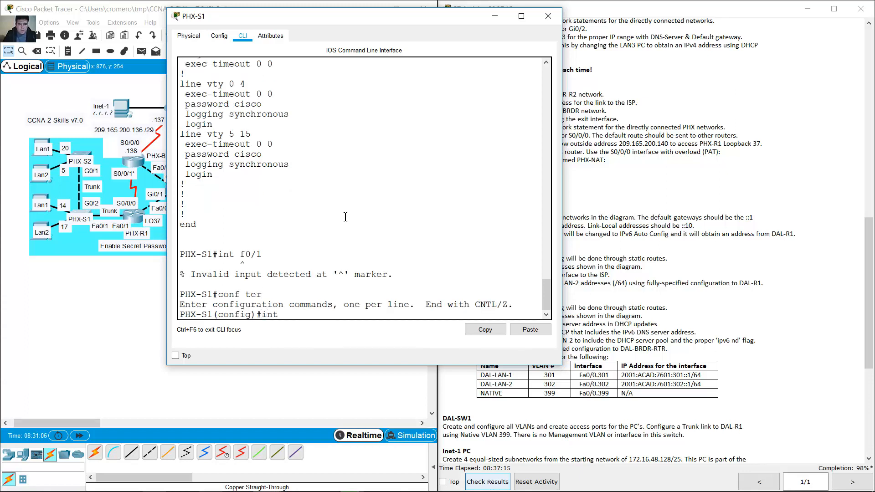
{"action": "type", "text": "int f0/1"}
{"action": "key", "text": "Return"}
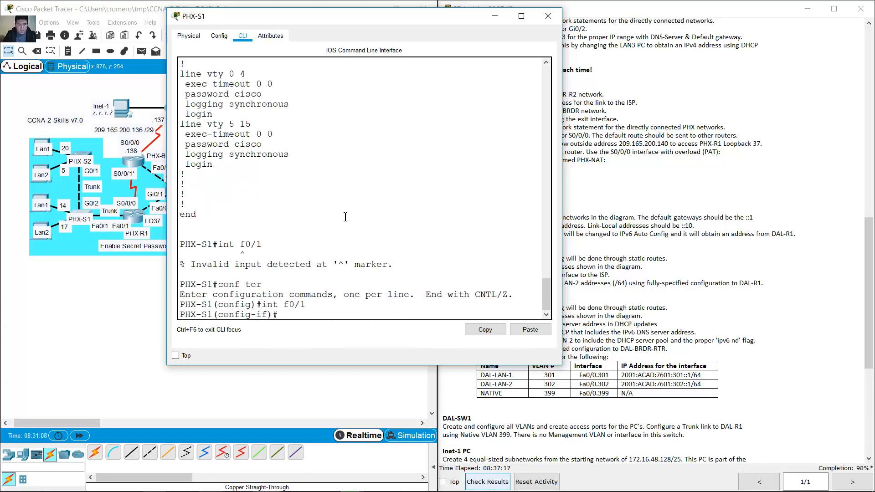
{"action": "type", "text": "description trunk link"}
{"action": "key", "text": "Return"}
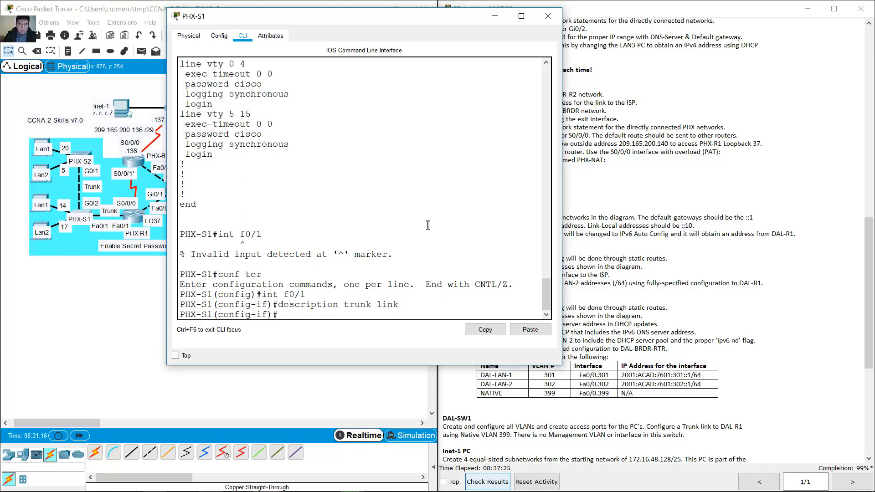
- Give interfaces F0/14 and F0/17 the description 'access port' via an interface range
{"action": "key", "text": "Up"}
{"action": "key", "text": "Up"}
{"action": "type", "text": "range f0/14, f0/17"}
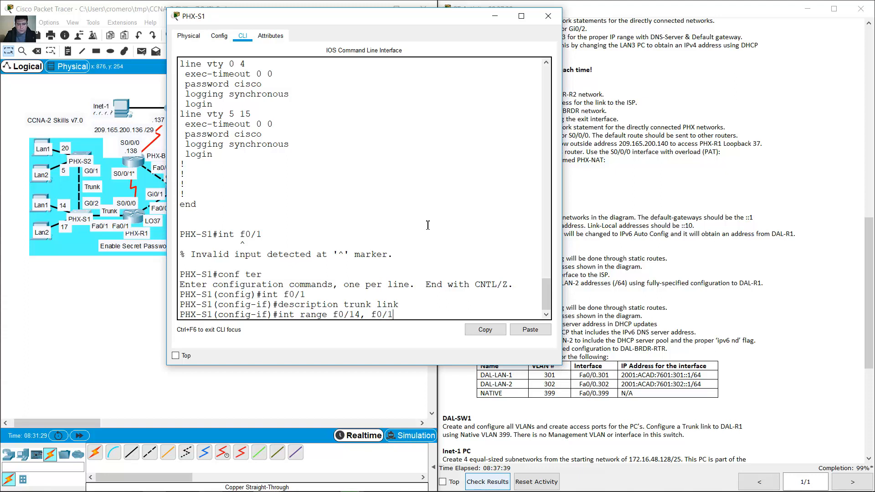
{"action": "key", "text": "Return"}
{"action": "type", "text": "descr"}
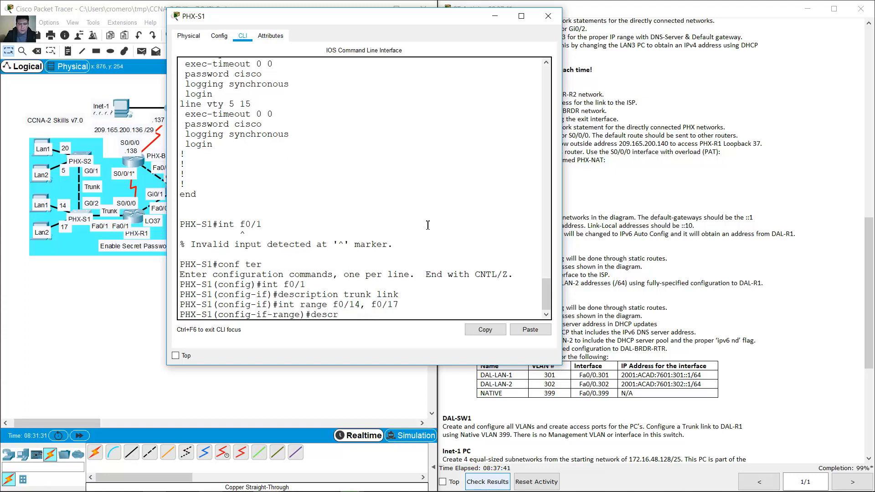
{"action": "type", "text": "iption access port"}
{"action": "key", "text": "Return"}
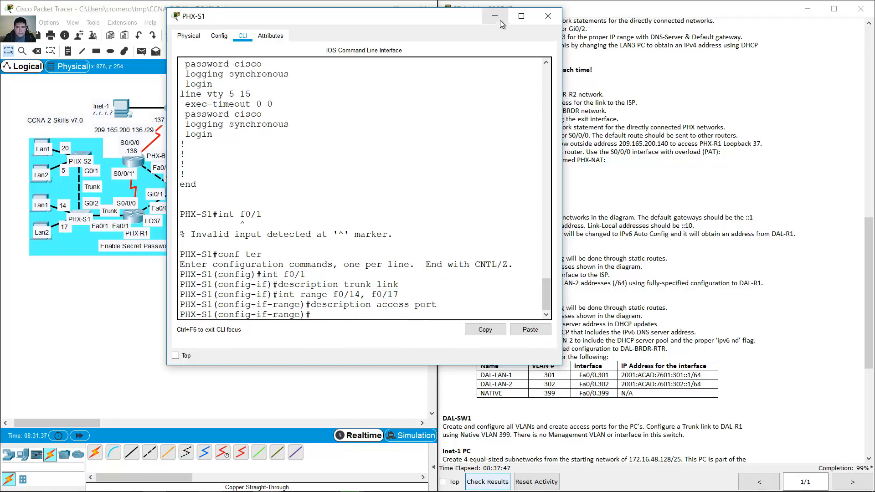
- Describe interface VLAN 100 as 'svi' and minimize the PHX-S1 window
{"action": "left_click_drag", "start_coordinate": [546, 286], "coordinate": [543, 255]}
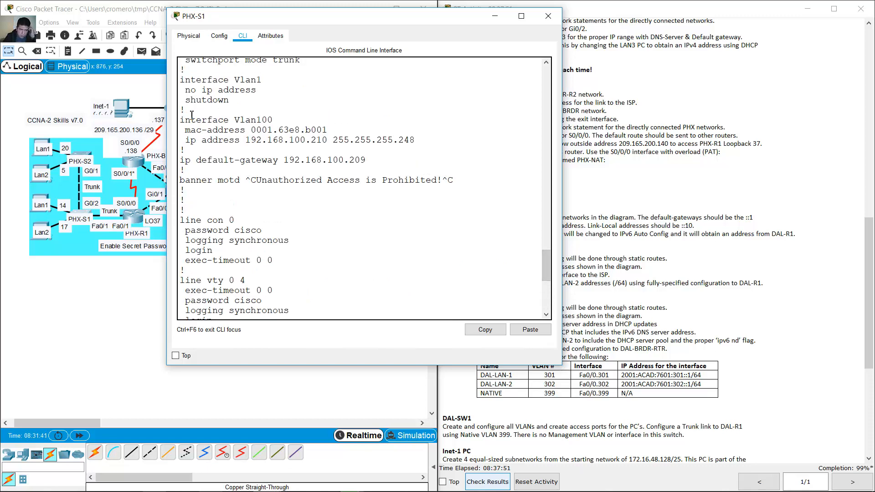
{"action": "left_click_drag", "start_coordinate": [182, 119], "coordinate": [274, 120]}
{"action": "left_click_drag", "start_coordinate": [547, 258], "coordinate": [547, 309]}
{"action": "type", "text": "int v"}
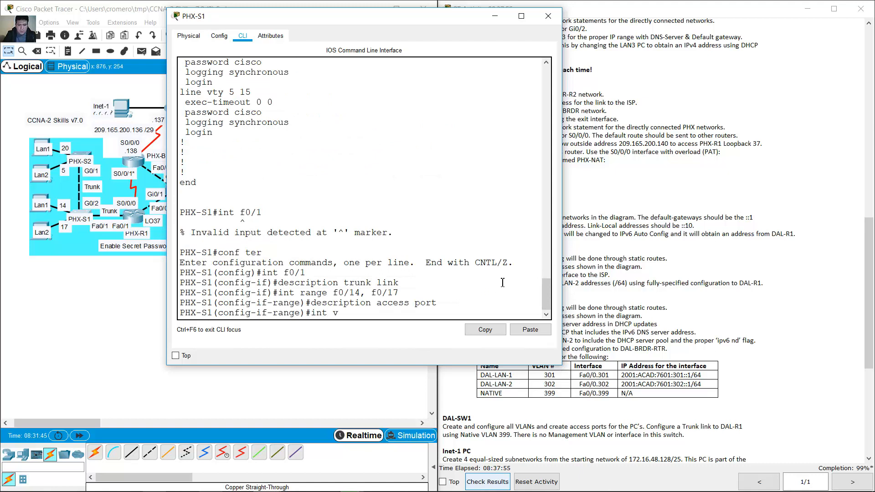
{"action": "type", "text": "lan 100"}
{"action": "key", "text": "Return"}
{"action": "type", "text": "desc"}
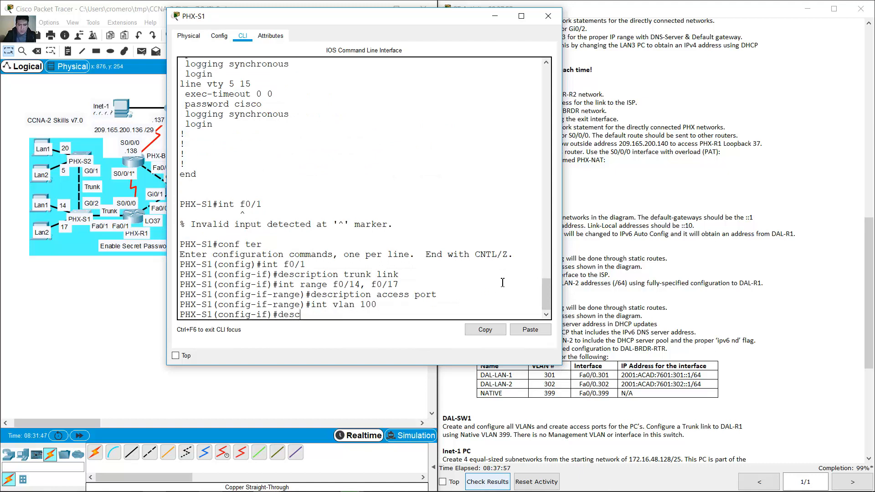
{"action": "type", "text": "ription svi"}
{"action": "key", "text": "Return"}
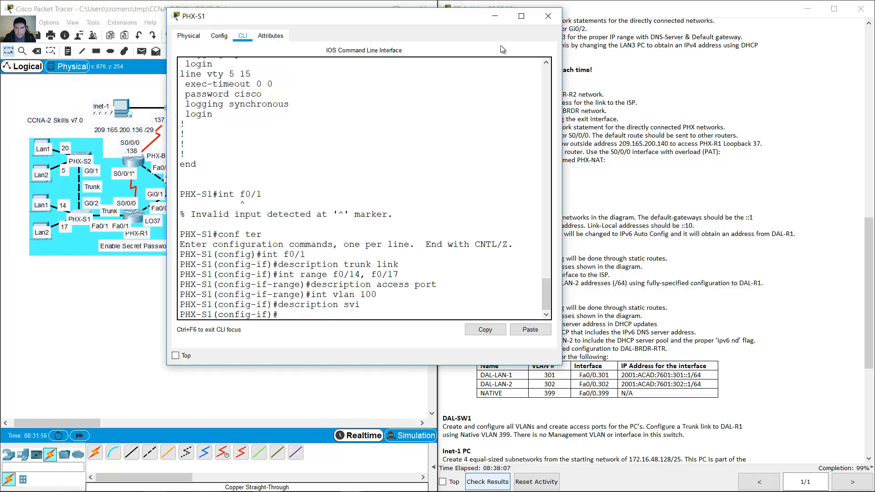
{"action": "left_click", "coordinate": [494, 17]}
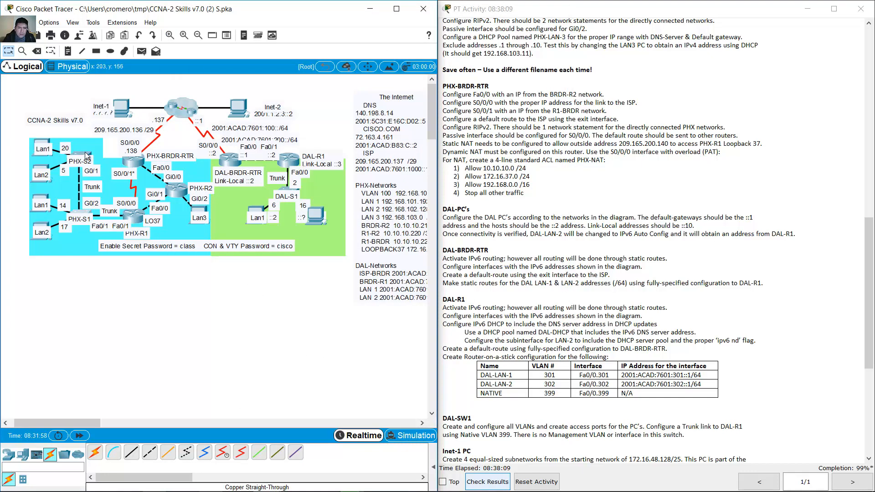